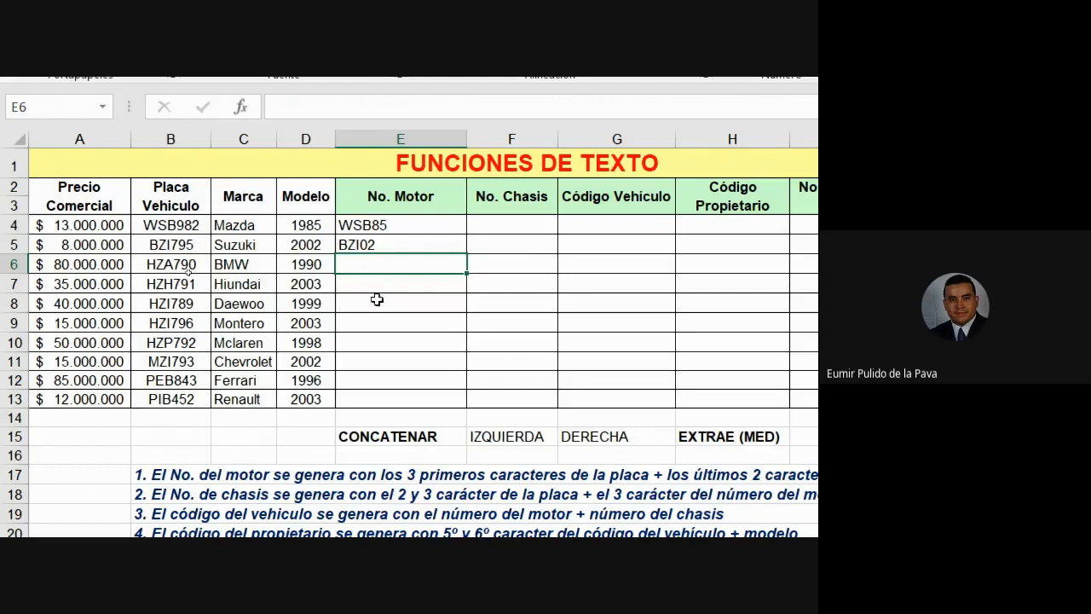
Clear the sample motor codes WSB85 and BZI02 from cells E4:E5.
left_click(386, 225)
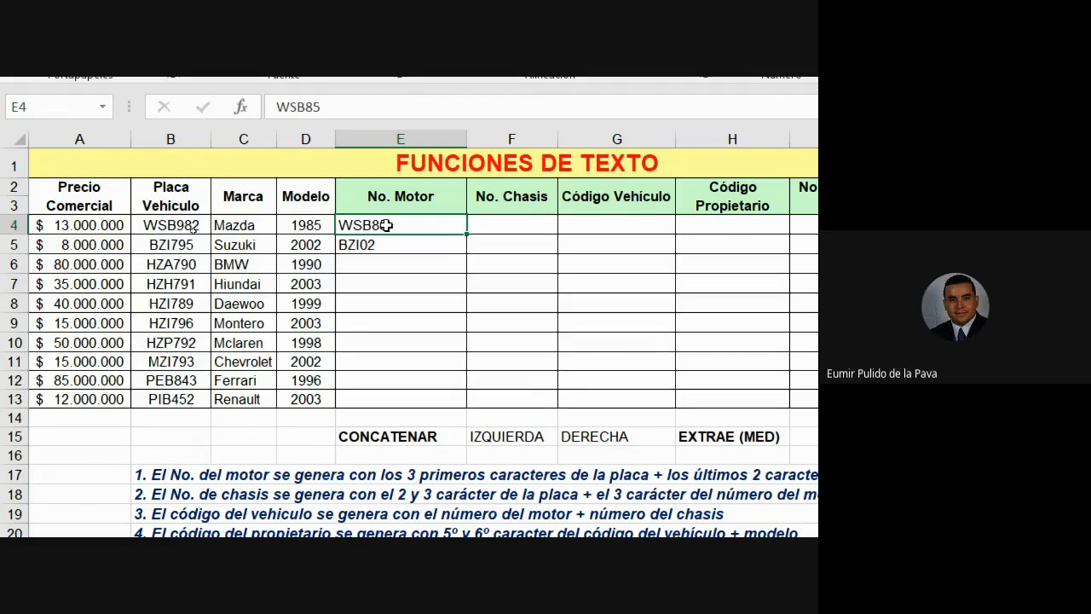
left_click_drag(386, 225, 386, 245)
key("Delete")
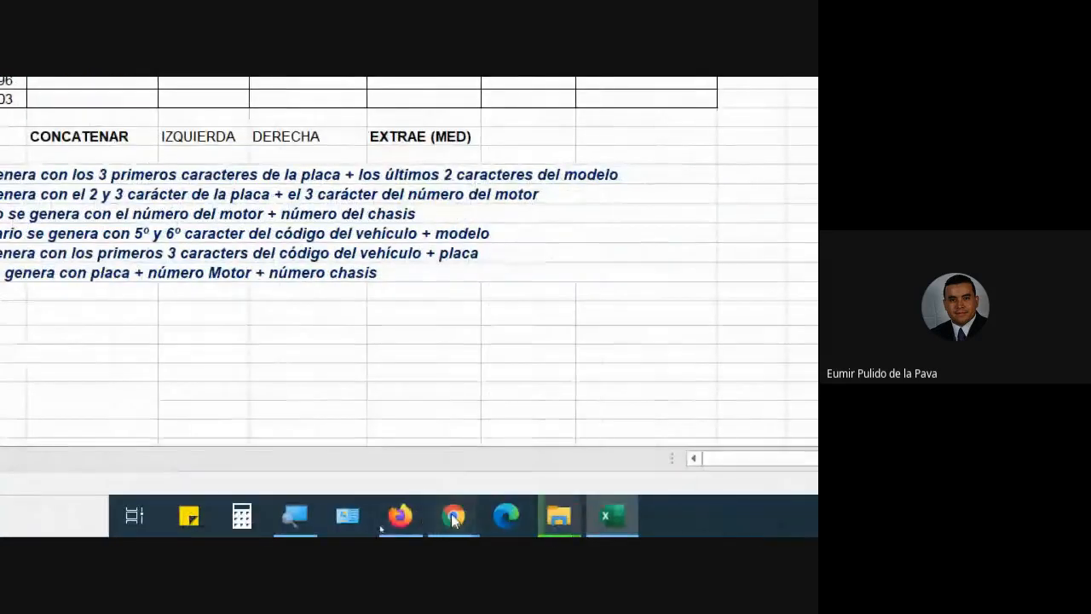
Admit the pending join request in Google Meet, then return to the Excel sheet.
mouse_move(452, 516)
left_click(367, 452)
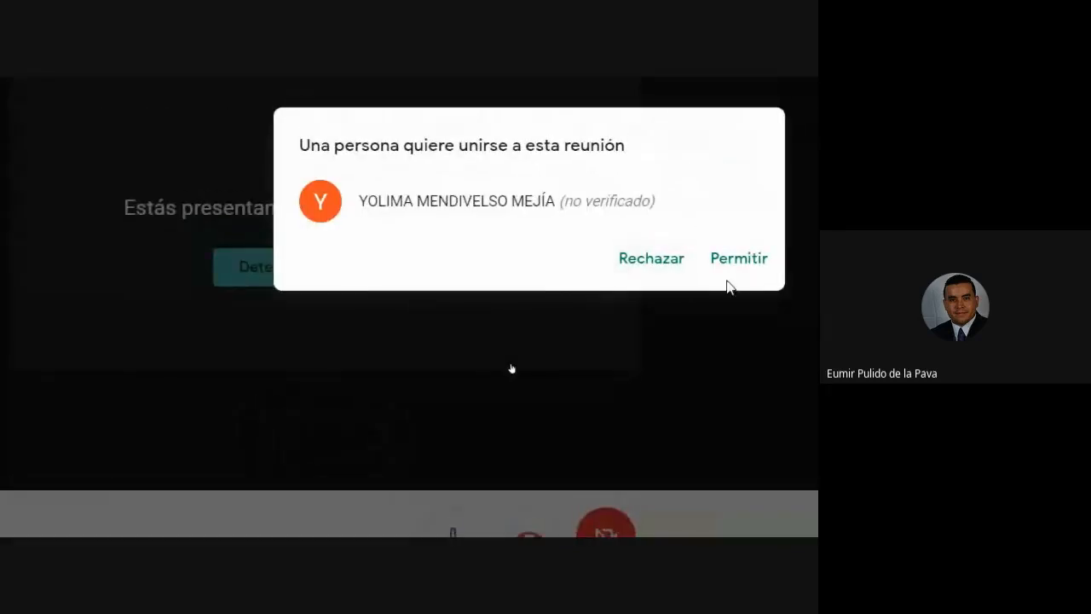
left_click(748, 268)
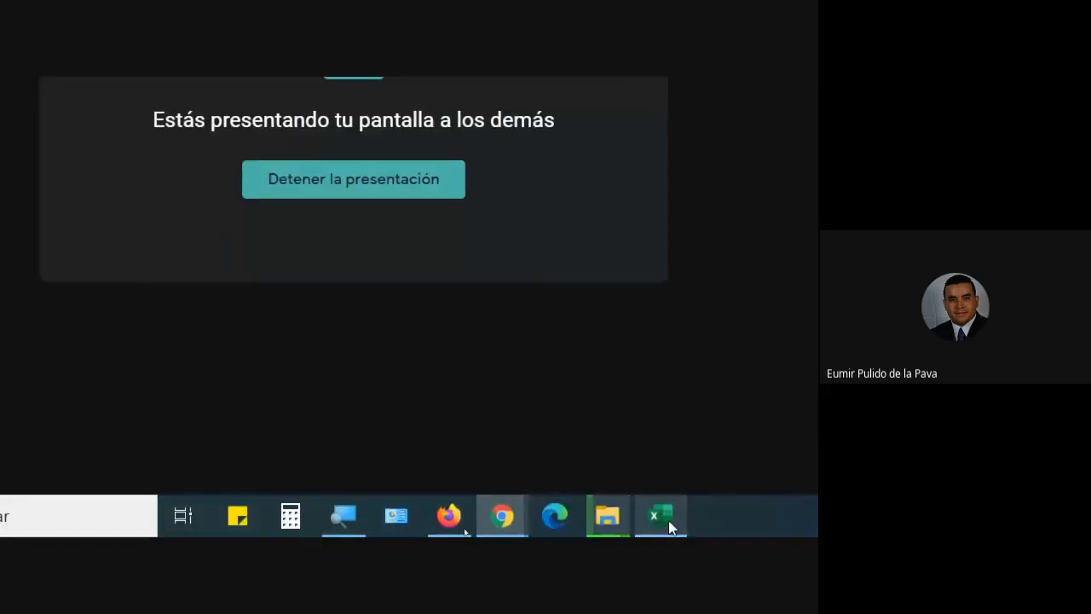
left_click(669, 522)
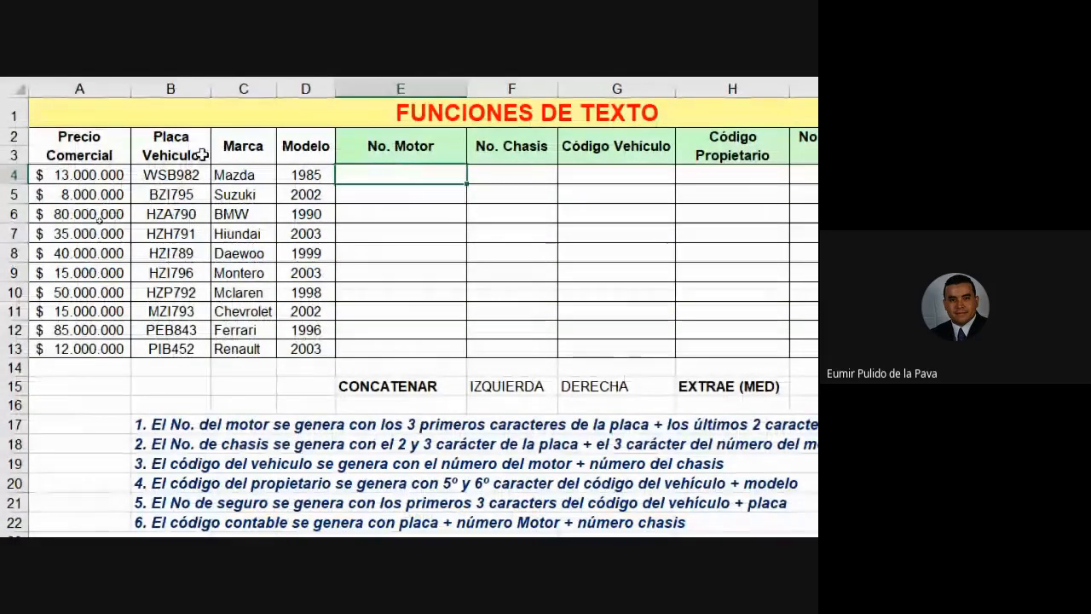
left_click(170, 175)
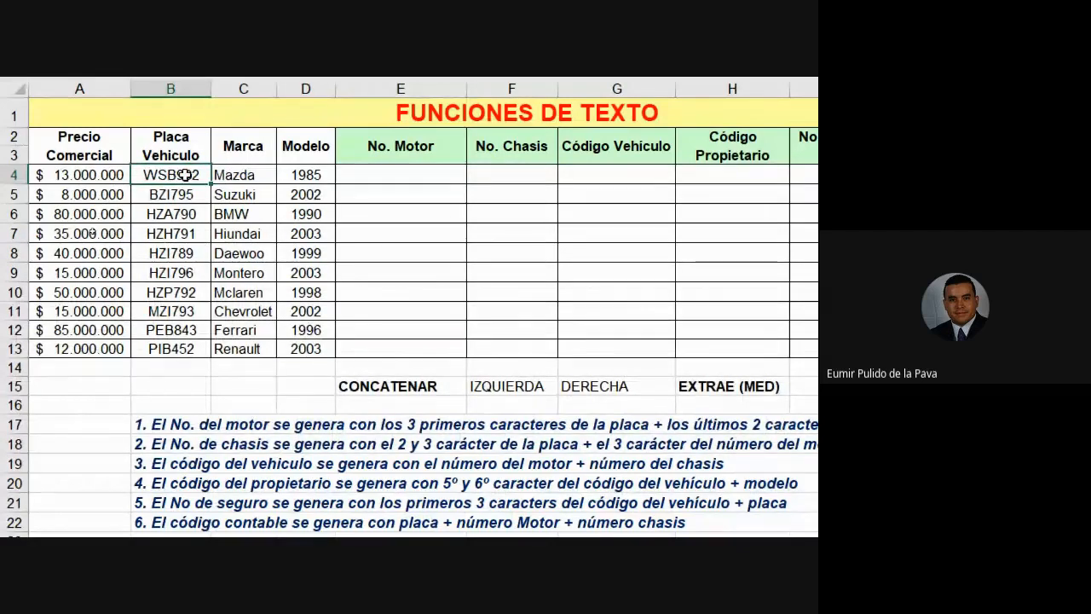
left_click(307, 174)
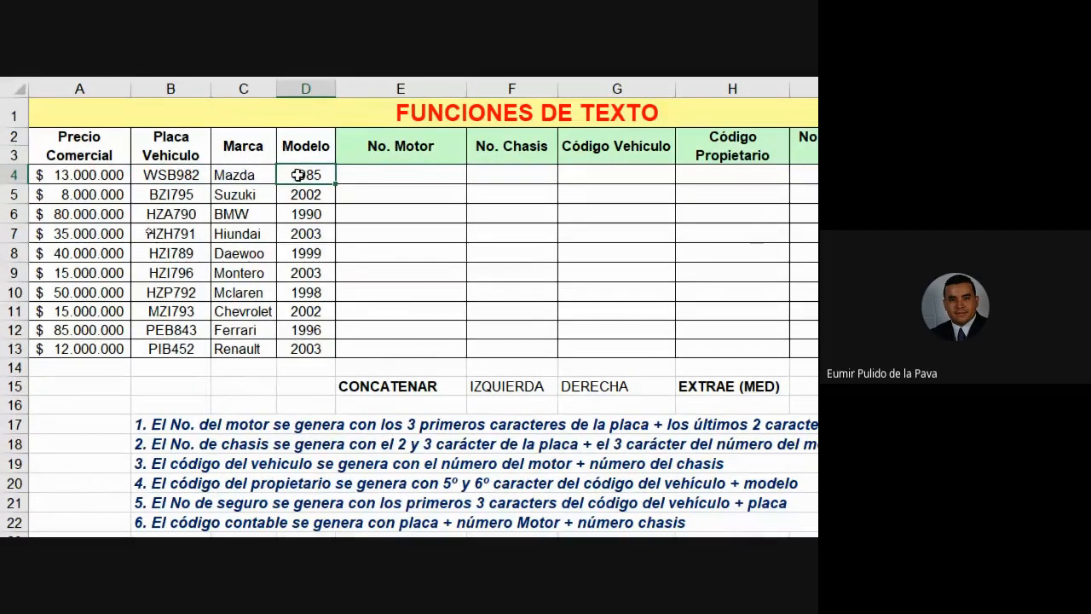
left_click(167, 173)
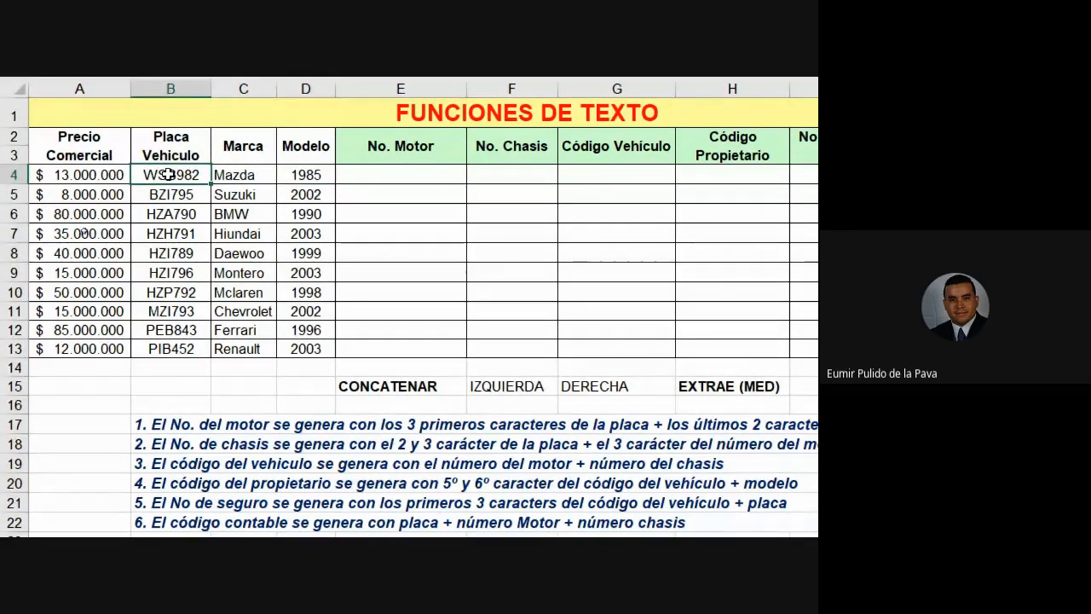
left_click(303, 173)
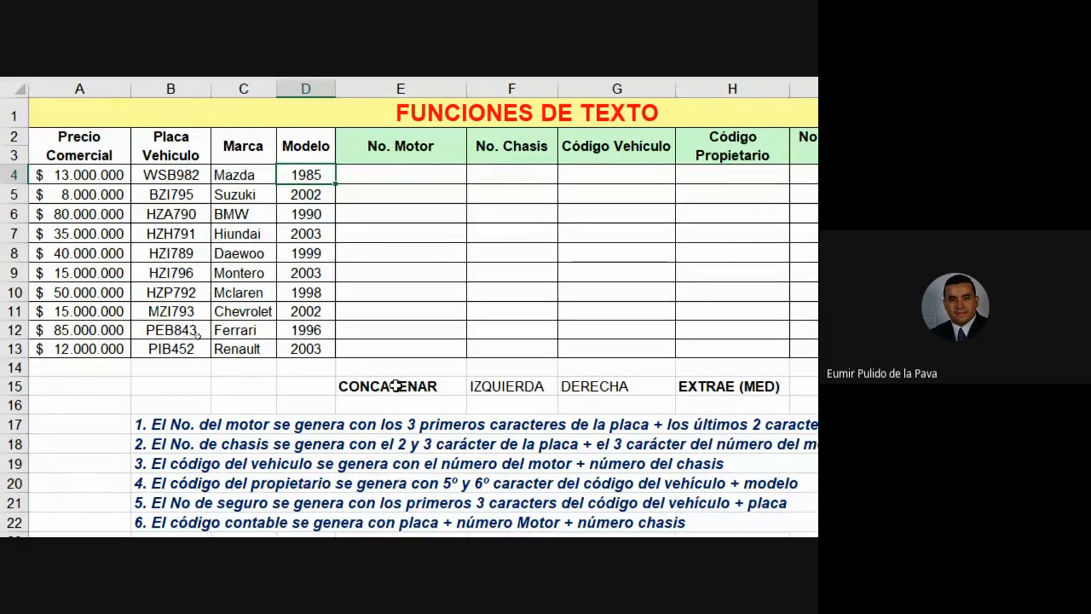
left_click(390, 169)
type("=CONC")
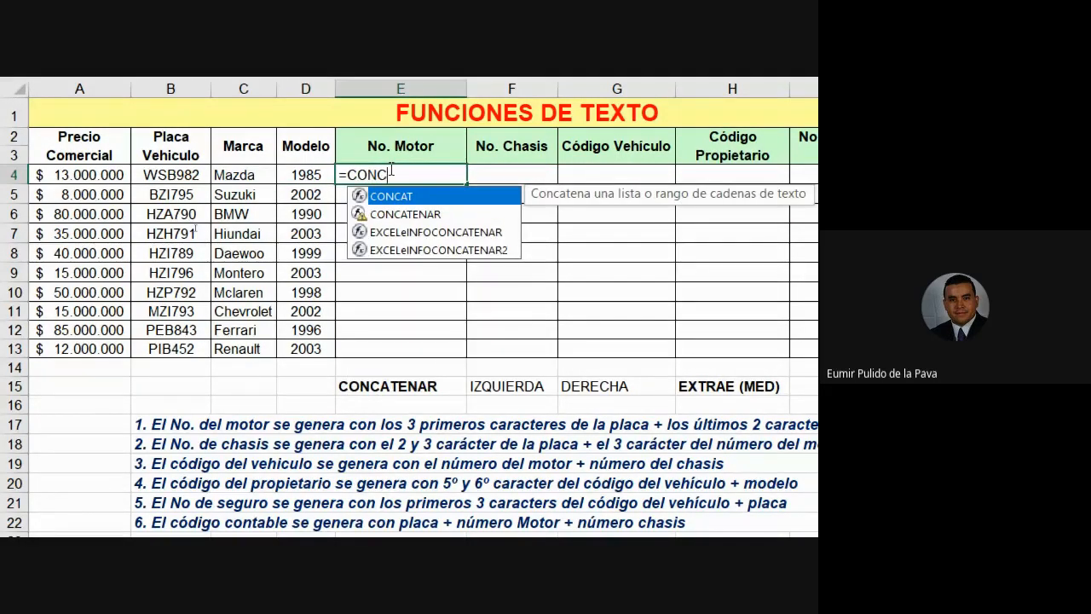
Insert CONCATENAR in E4, showing its many arguments with semicolons, leaving =CONCATENAR( open.
left_click(403, 214)
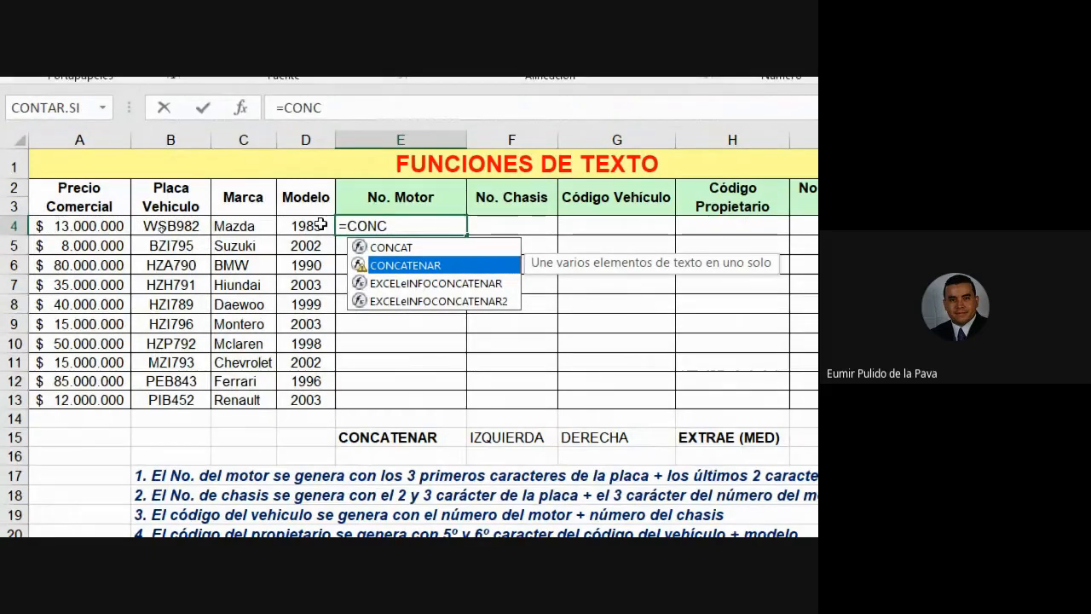
double_click(424, 264)
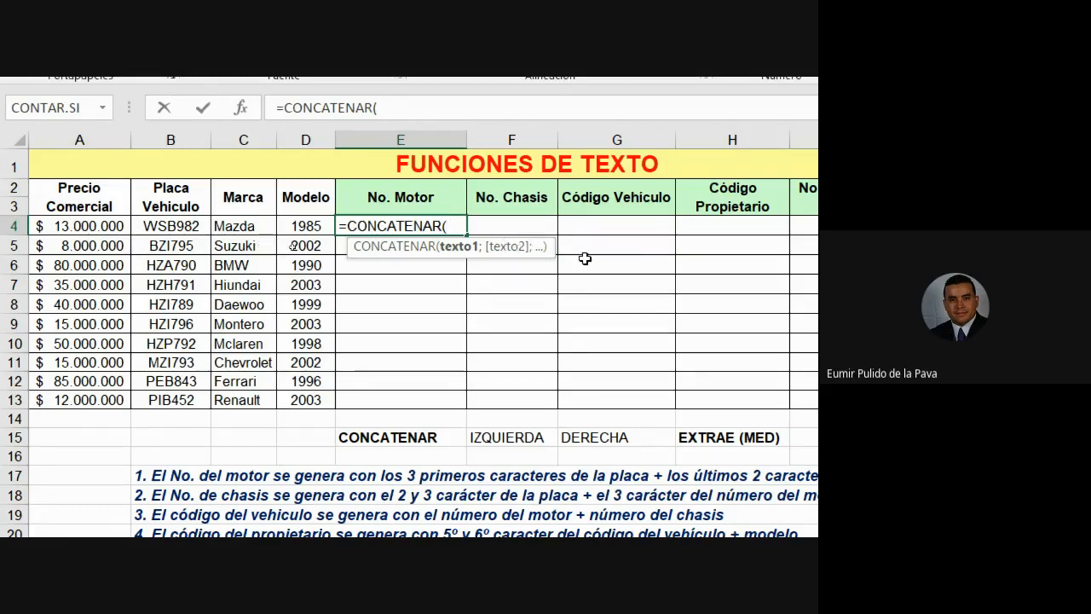
type(":")
key("BackSpace")
type(";;;;;")
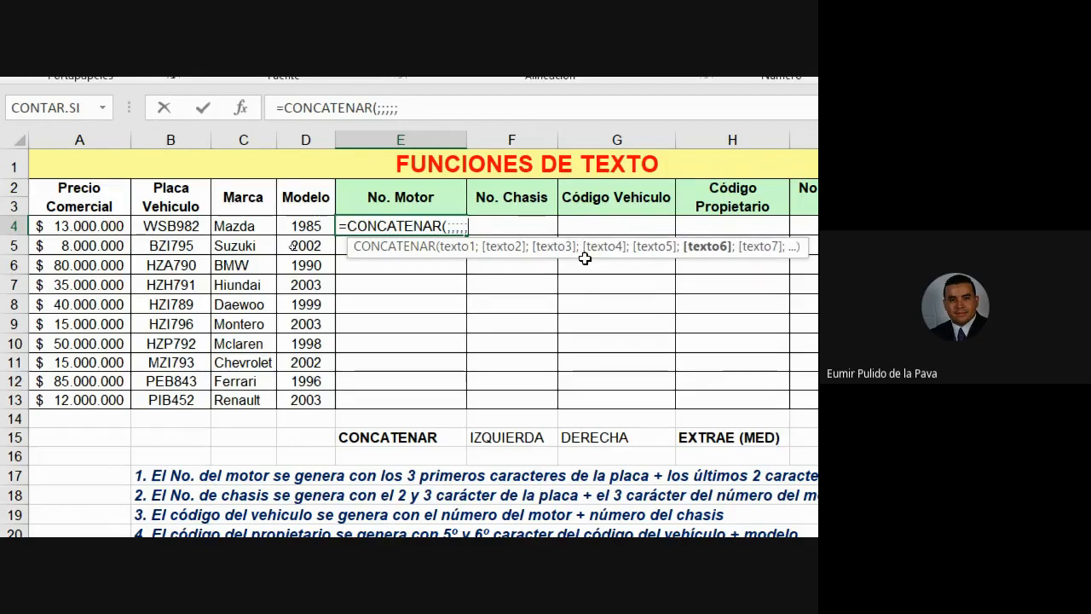
key("BackSpace")
key("BackSpace")
key("BackSpace")
key("BackSpace")
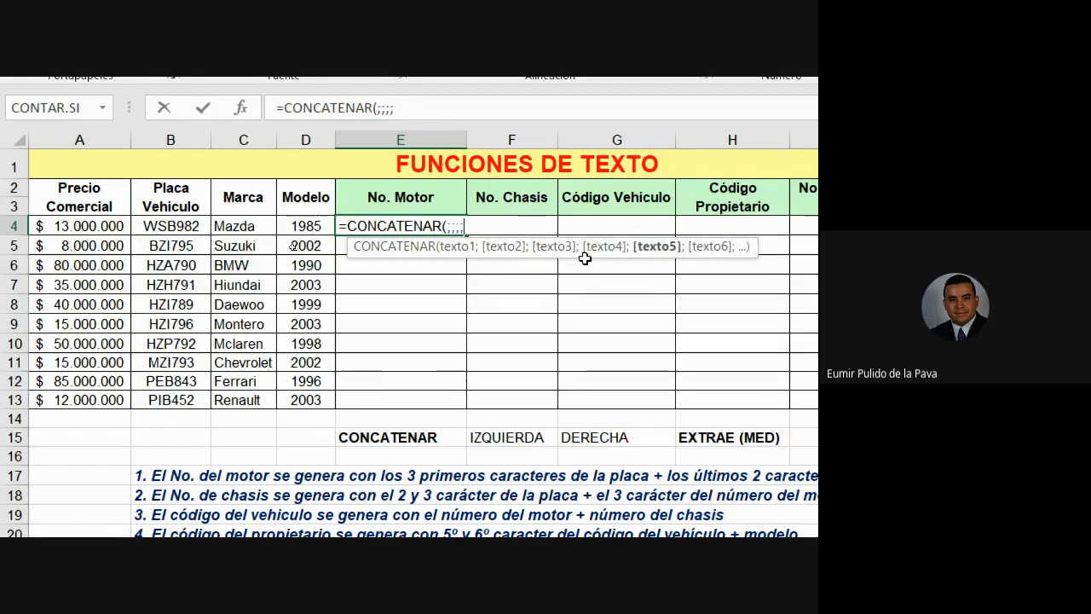
key("BackSpace")
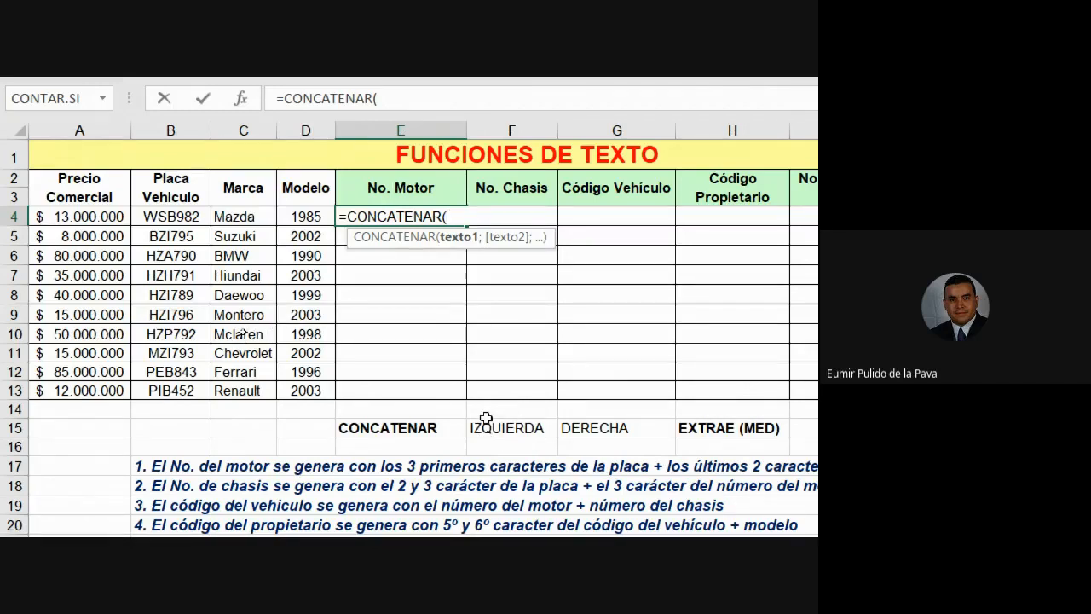
Type IZ as CONCATENAR's first argument so IZQUIERDA is suggested.
type("I")
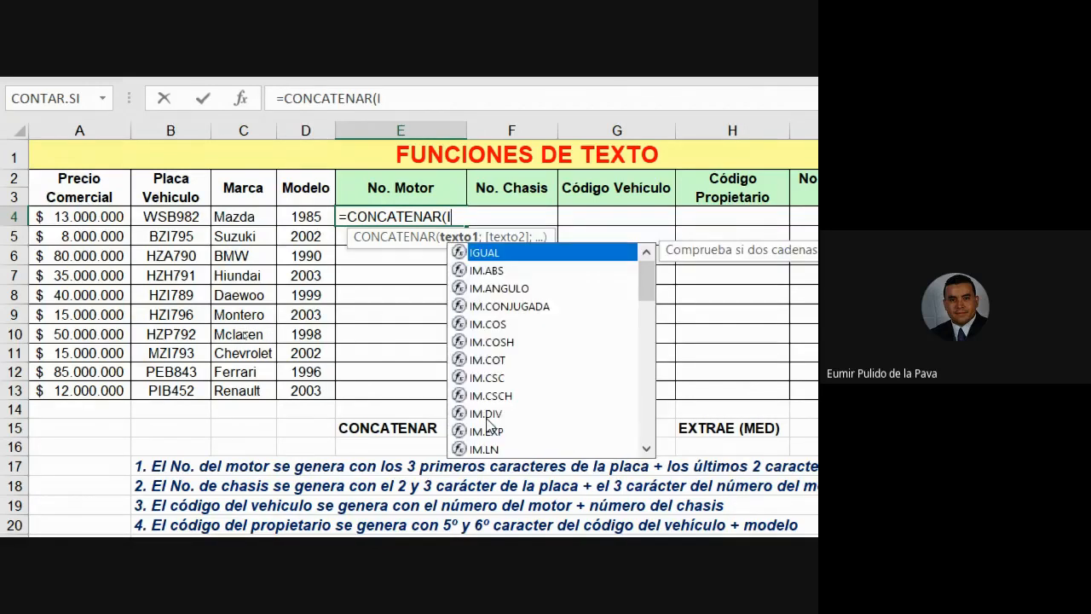
type("Z")
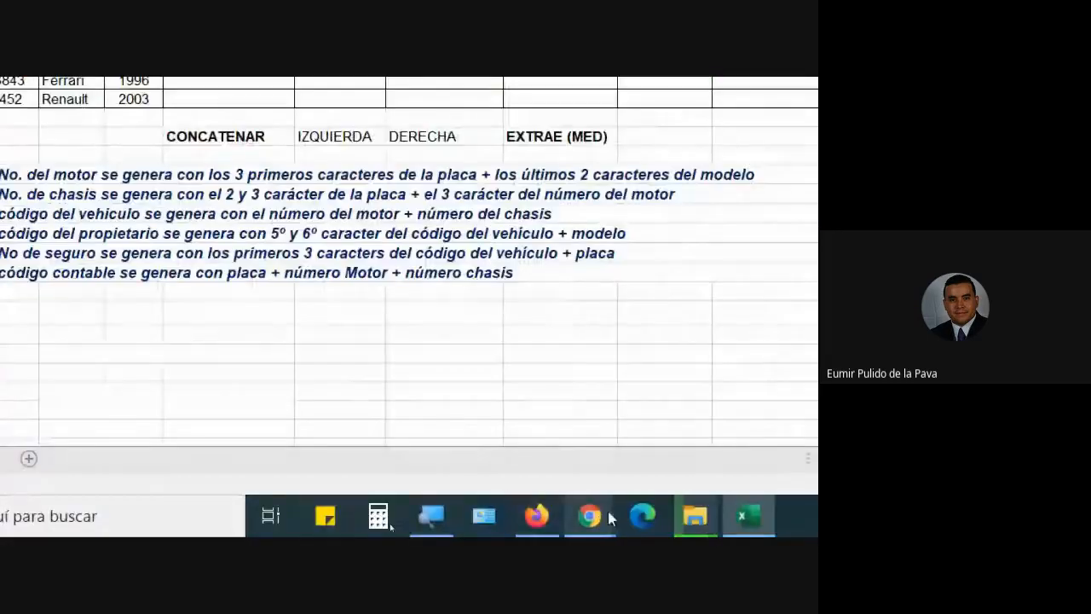
Admit the second person requesting to join the Meet call, then return to Excel.
mouse_move(608, 516)
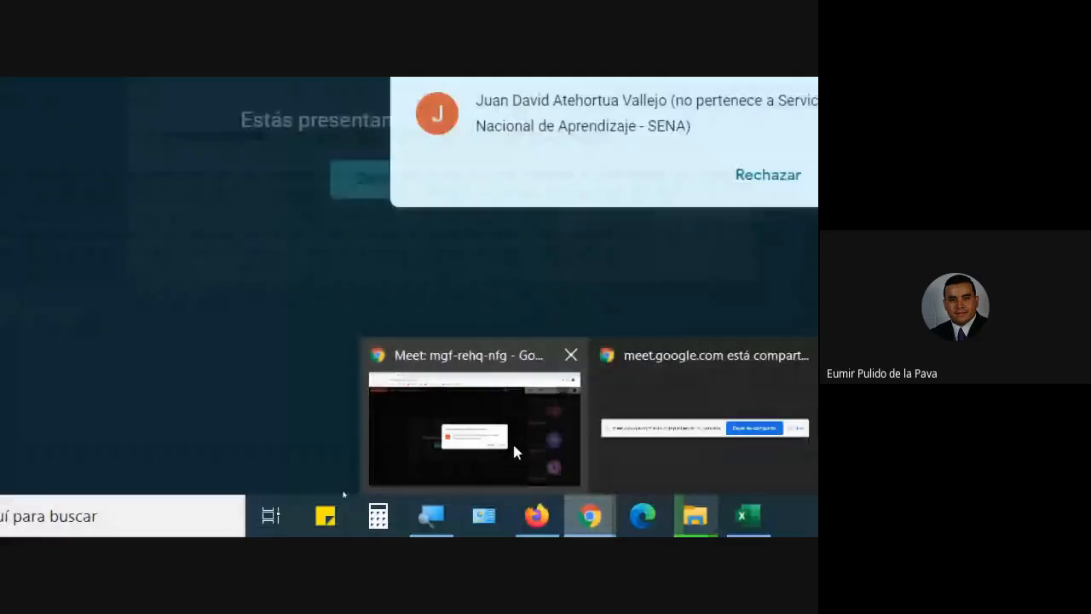
left_click(514, 449)
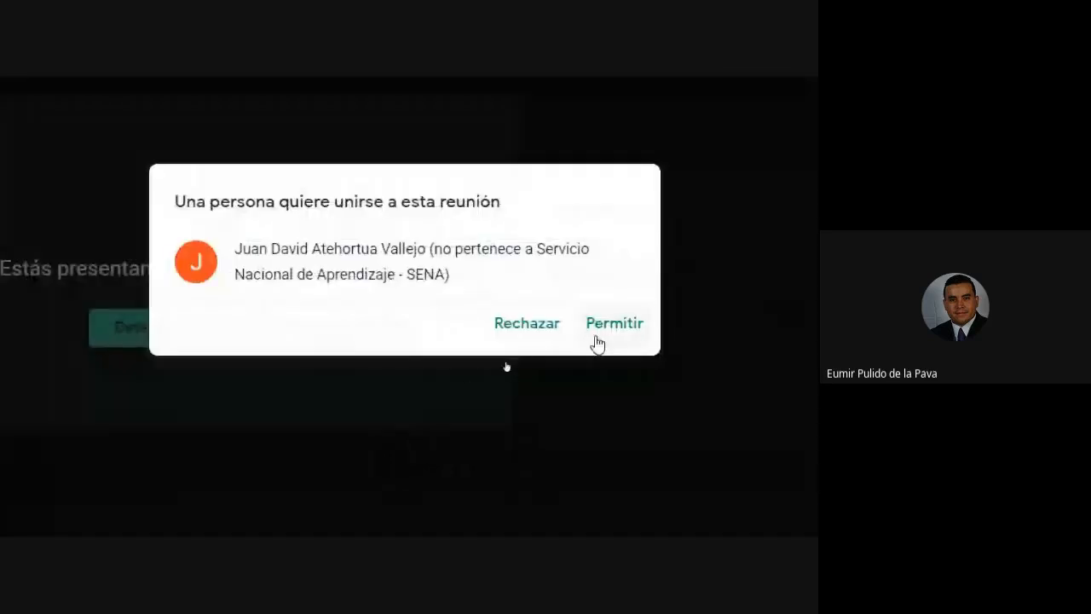
left_click(606, 328)
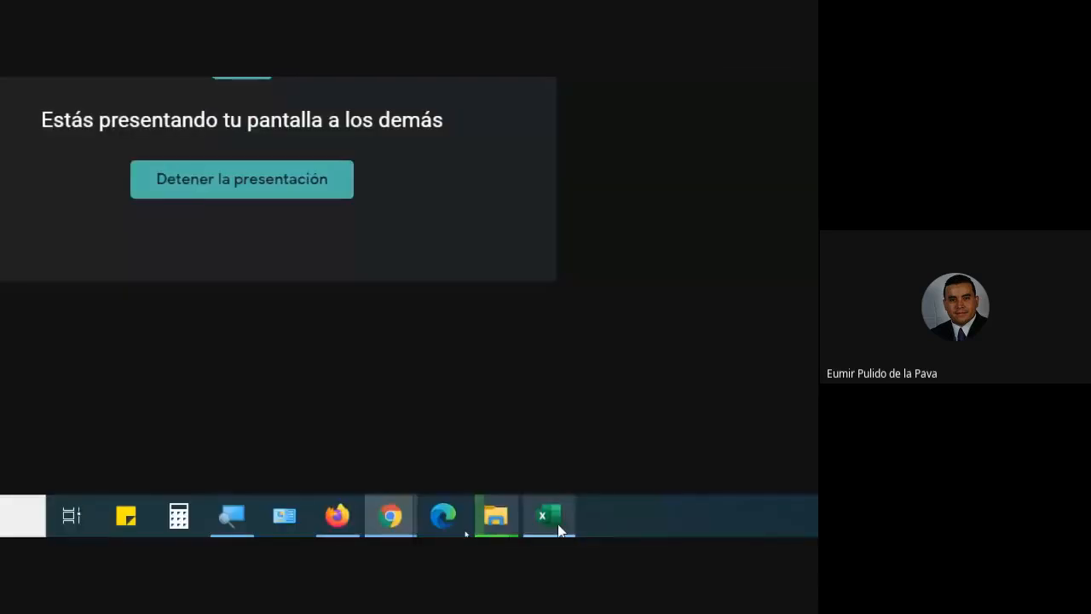
left_click(558, 521)
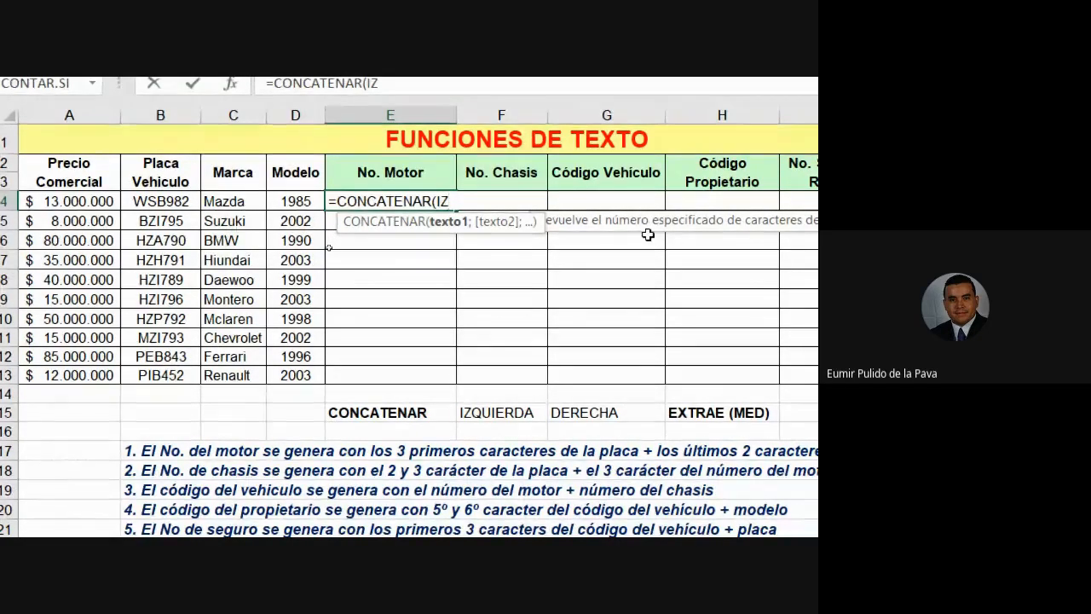
Make IZQUIERDA(B4;3) the first CONCATENAR argument and add a semicolon for the next.
key("Tab")
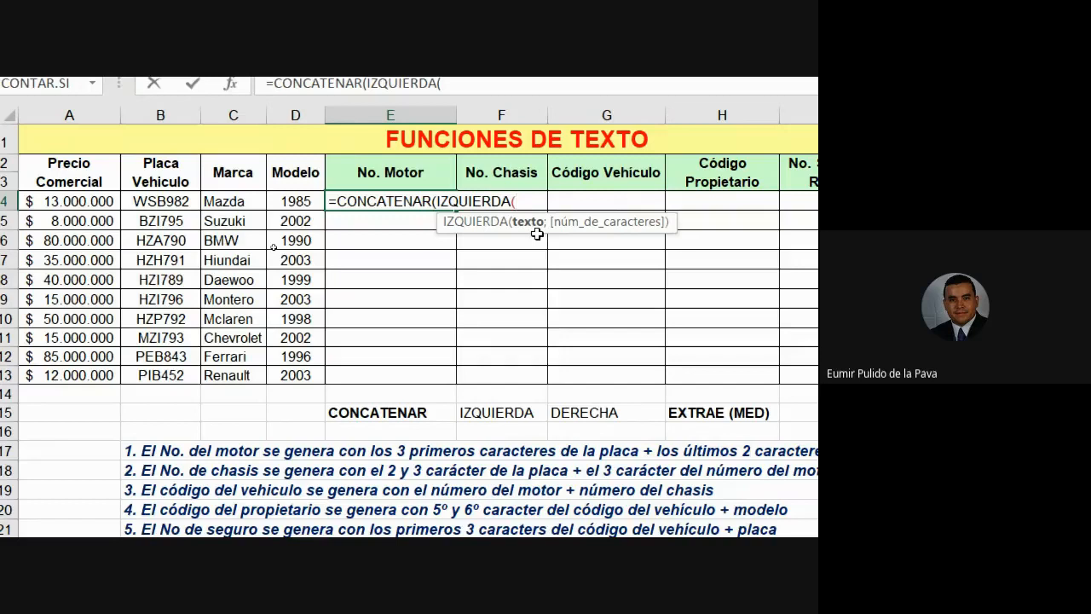
left_click(181, 201)
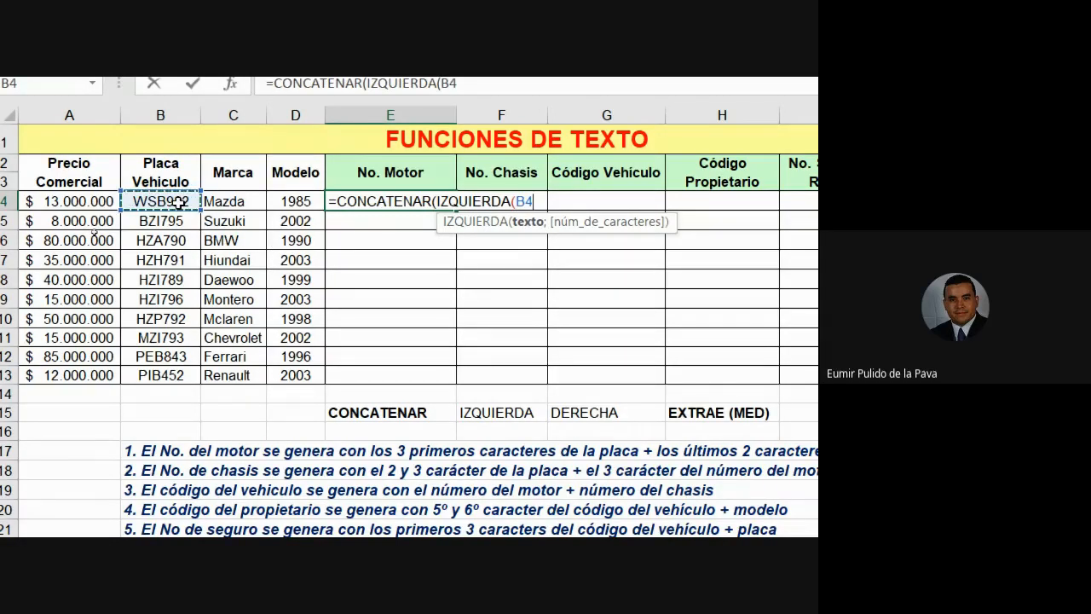
type(";")
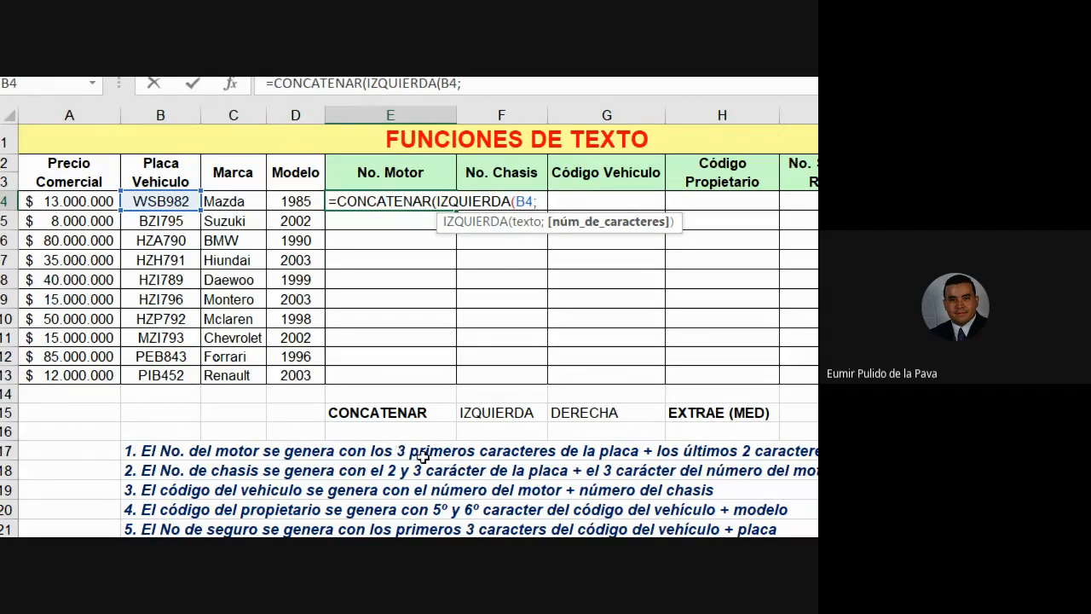
type("3)")
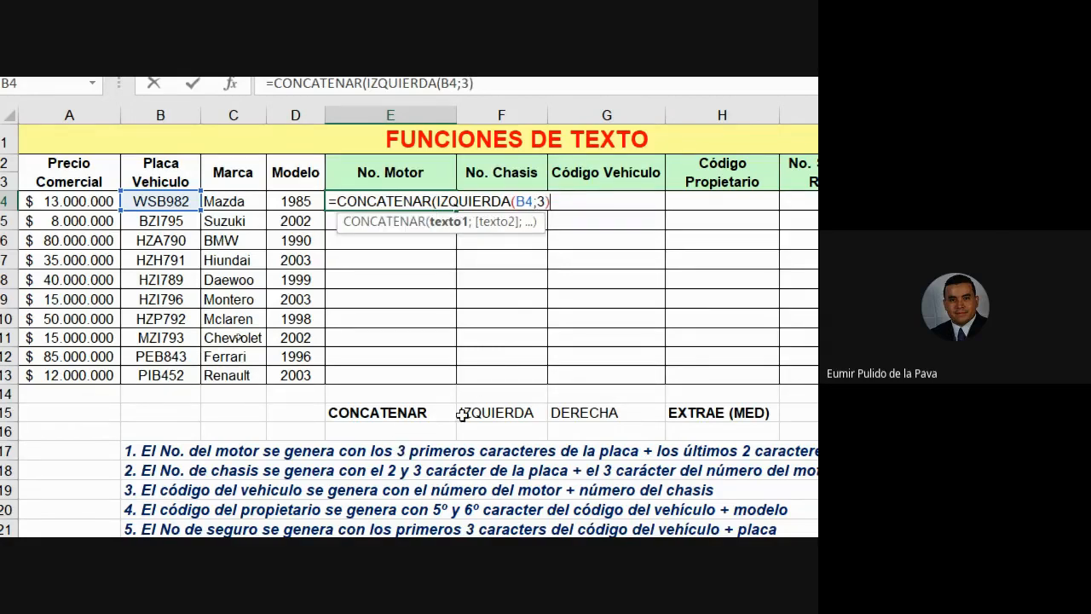
left_click_drag(438, 201, 545, 201)
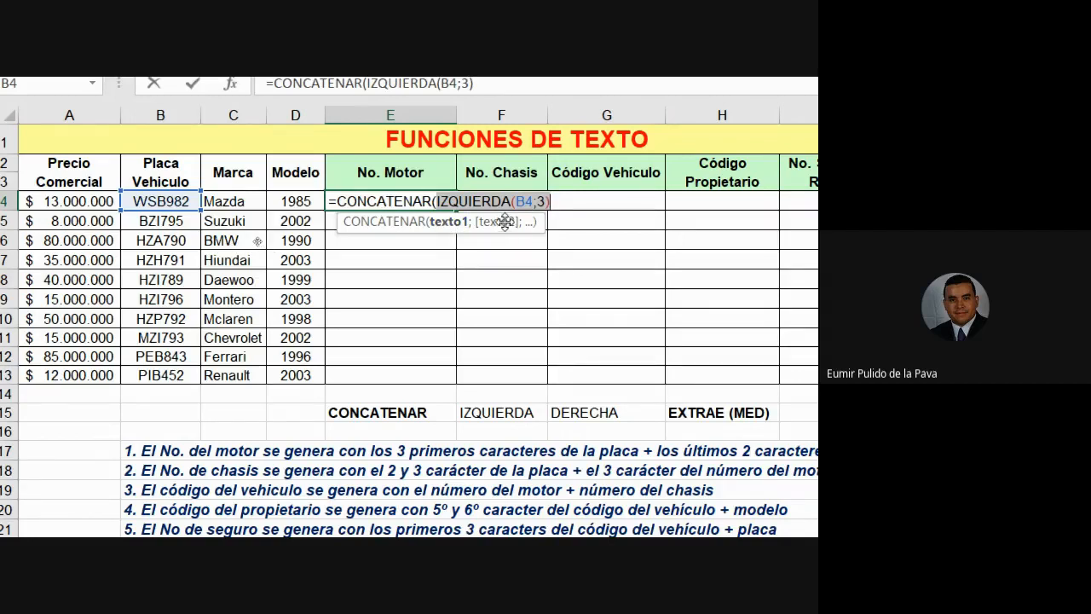
left_click(563, 201)
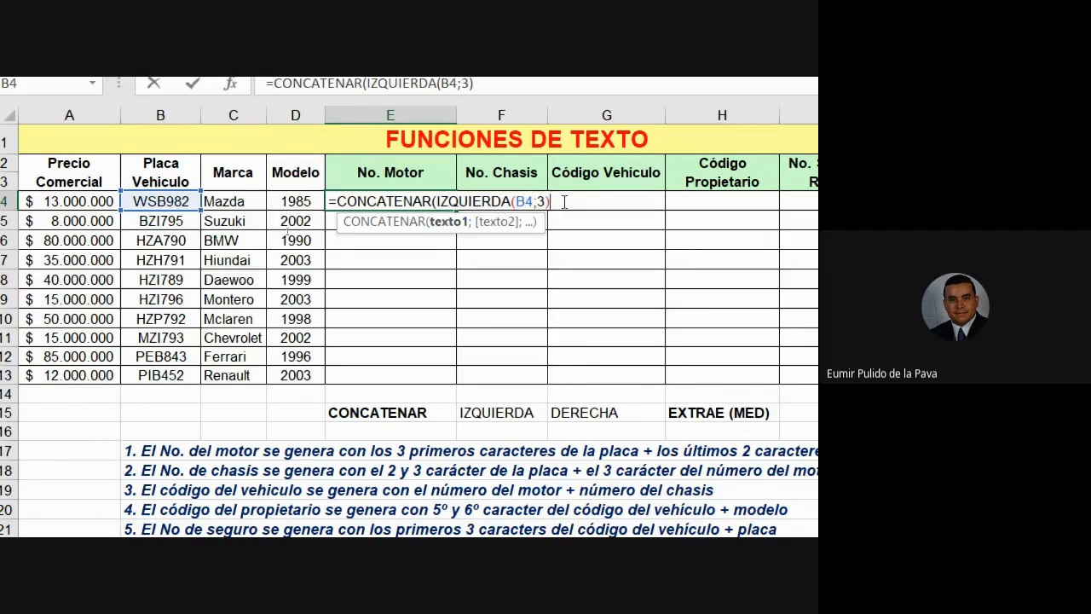
type(";")
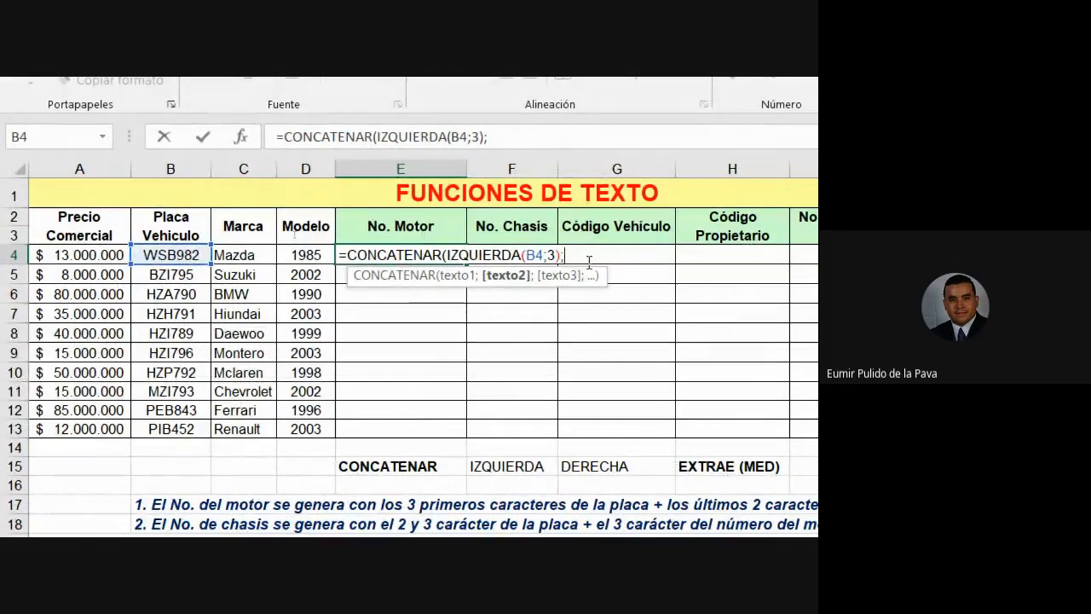
Add DERECHA(D4;2) as the second argument, completing =CONCATENAR(IZQUIERDA(B4;3);DERECHA(D4;2)).
type("DER")
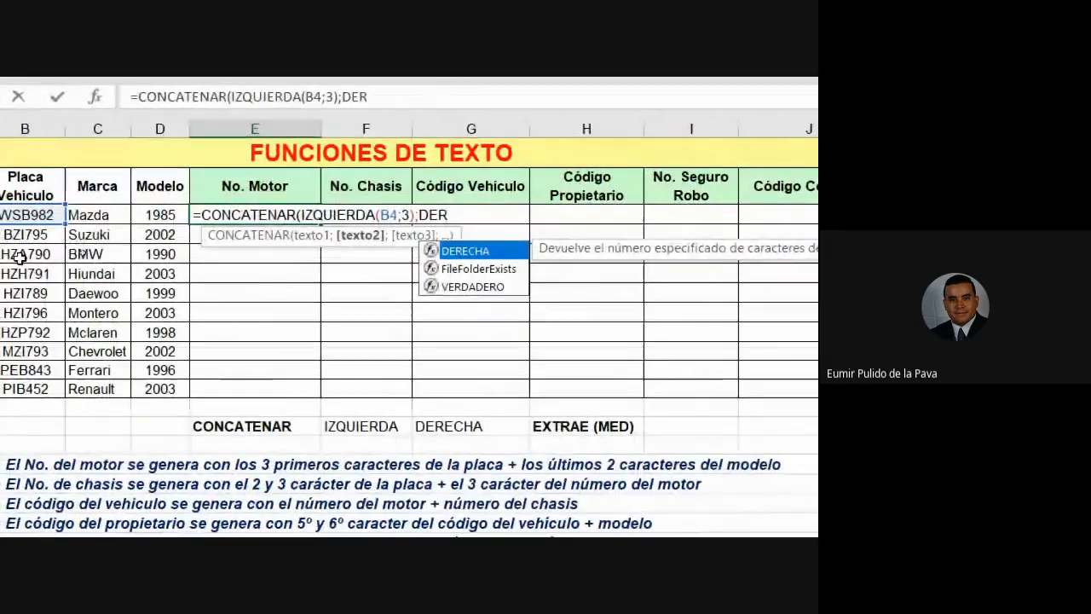
key("Tab")
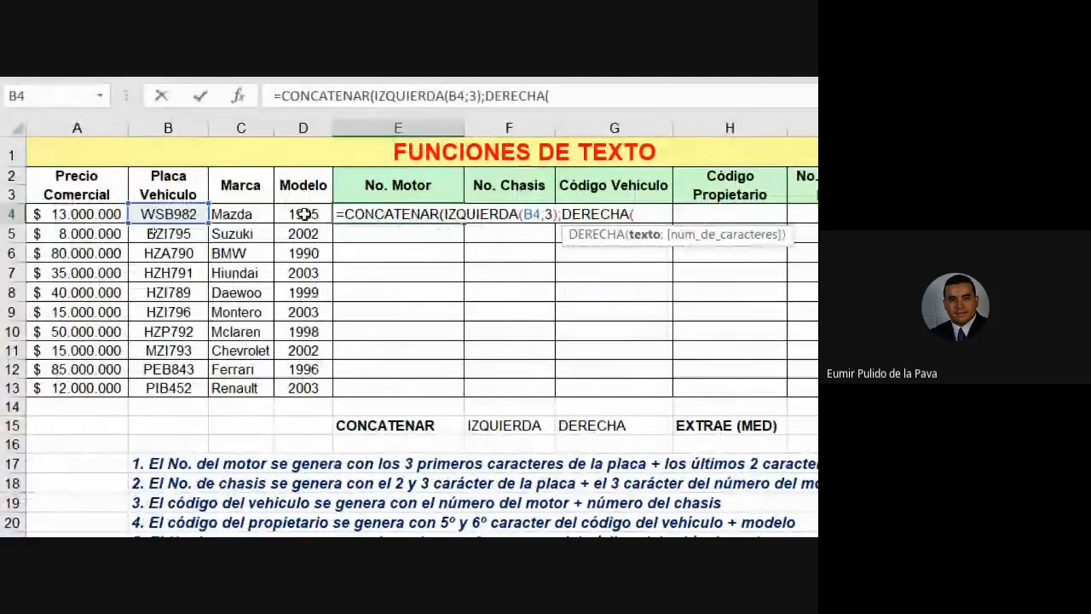
left_click(161, 214)
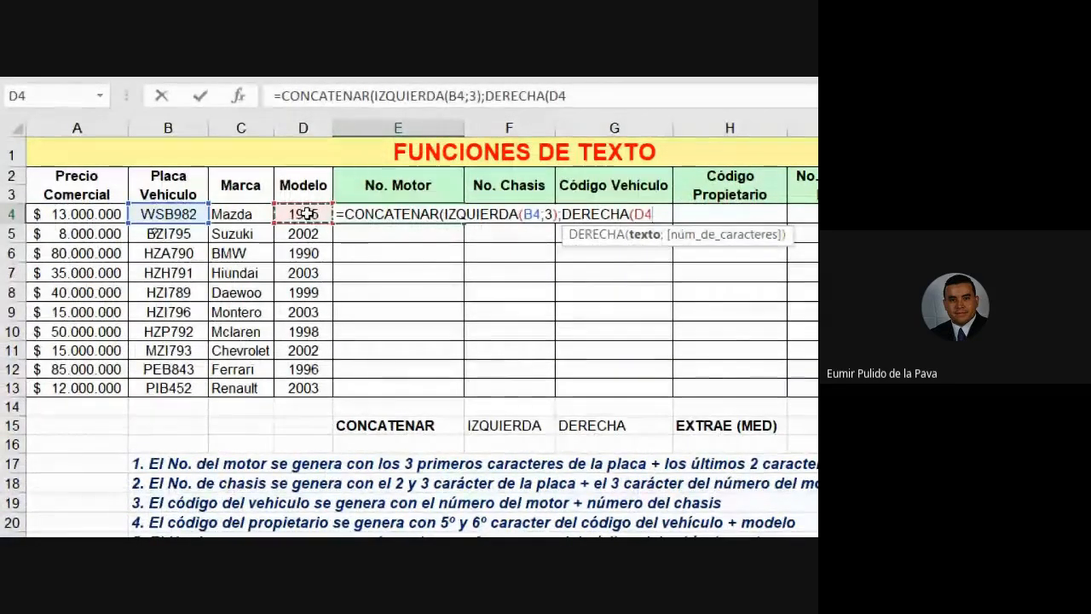
type(";")
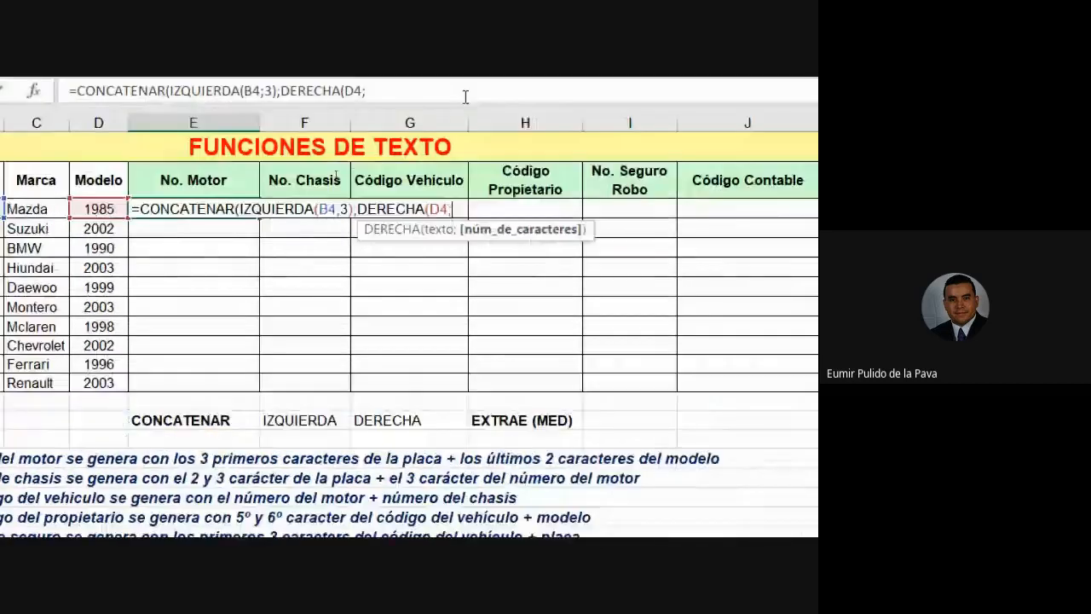
type("2)")
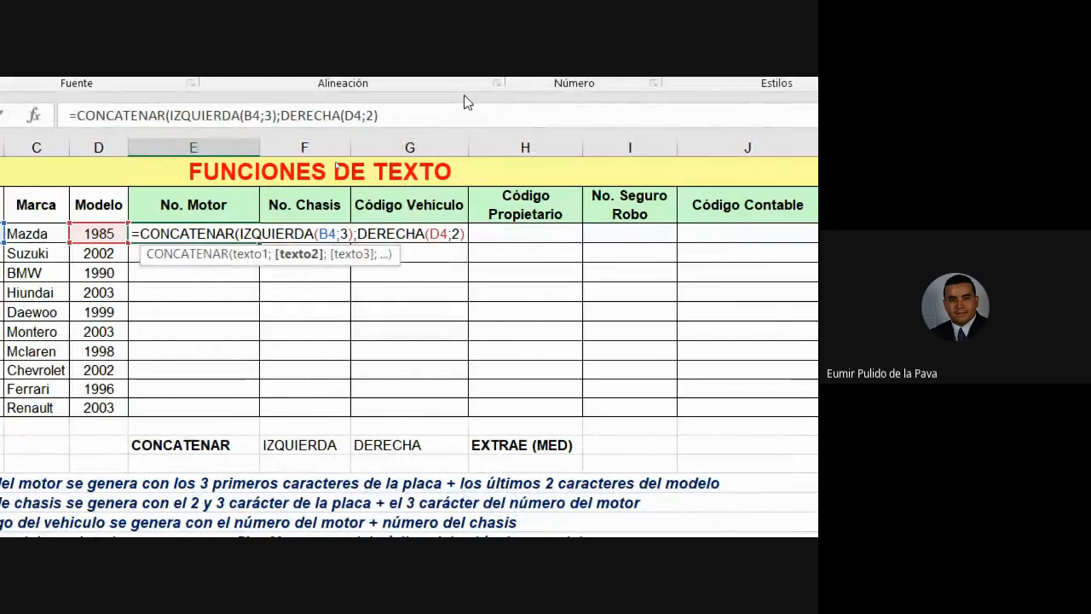
type(")")
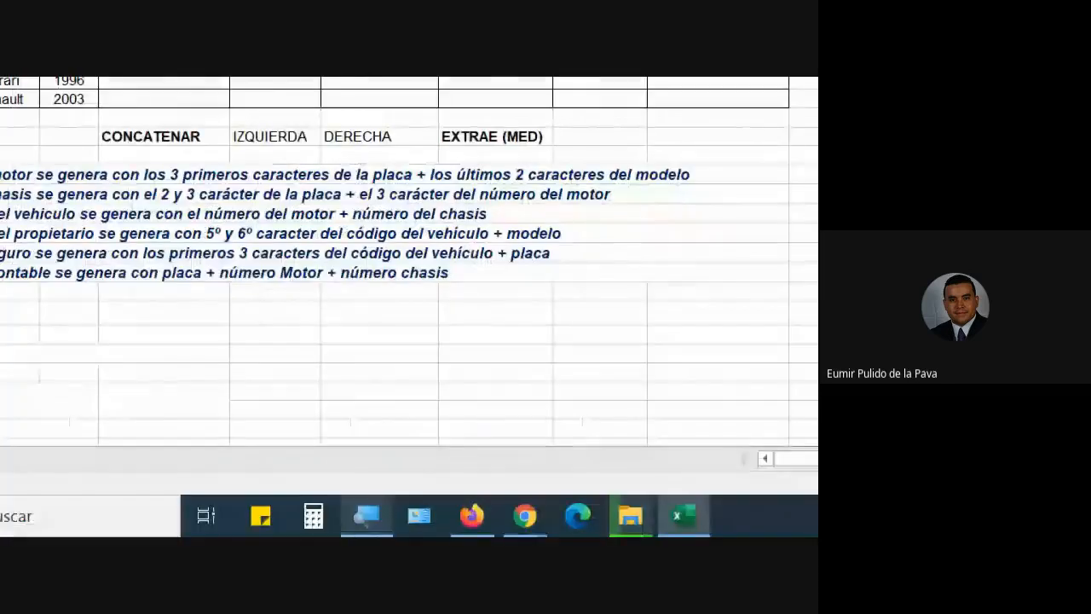
Zoom the screen out with Magnifier and switch to the browser's file-upload page.
left_click(366, 518)
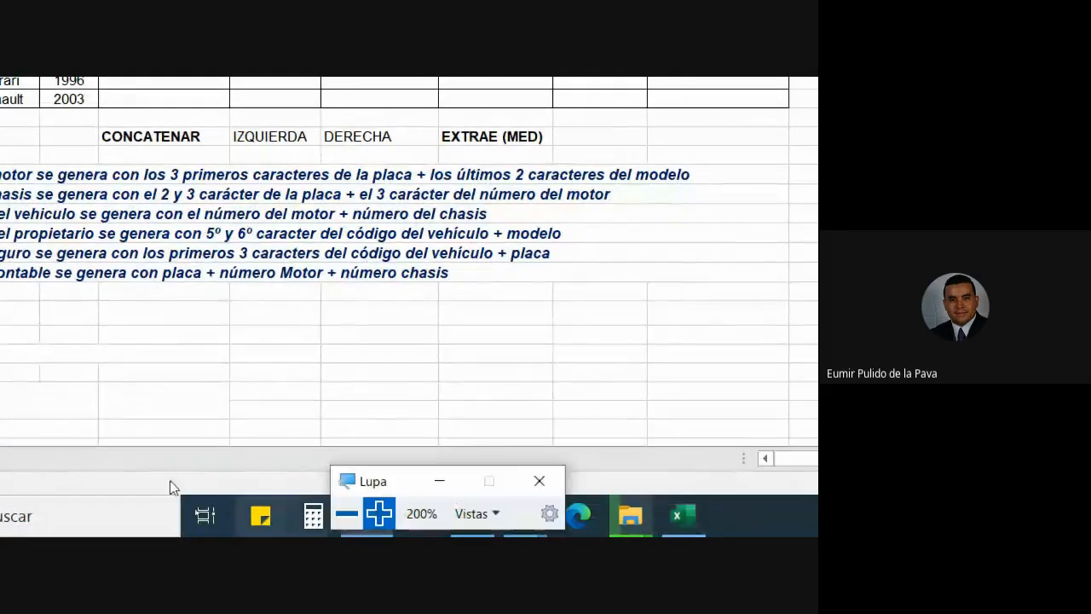
left_click(348, 517)
left_click(361, 512)
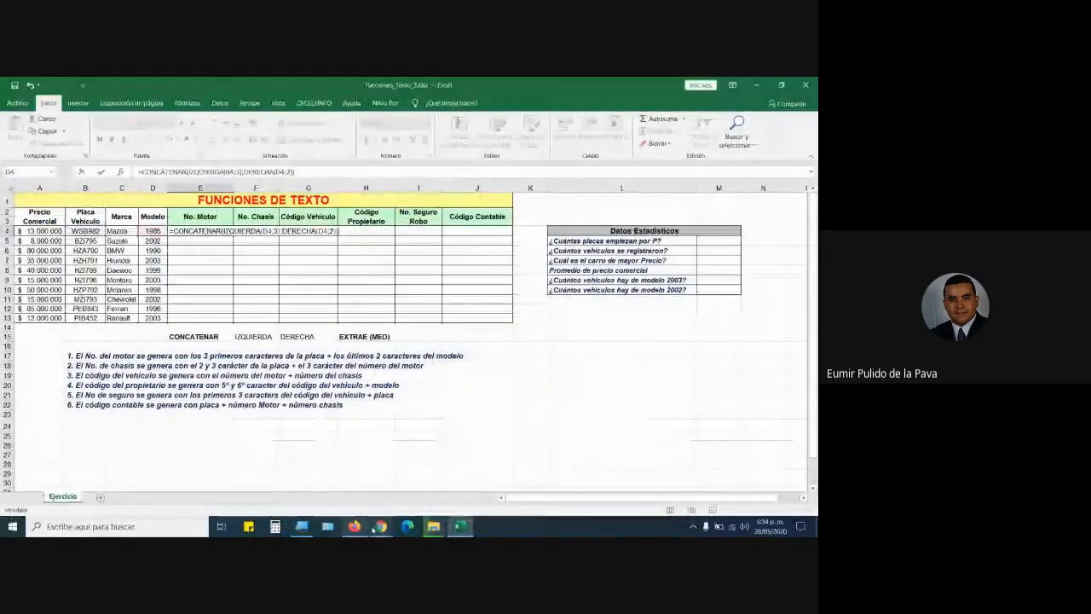
left_click(356, 528)
Bring Google Meet forward to read the chat messages, then return to the Excel workbook.
mouse_move(381, 526)
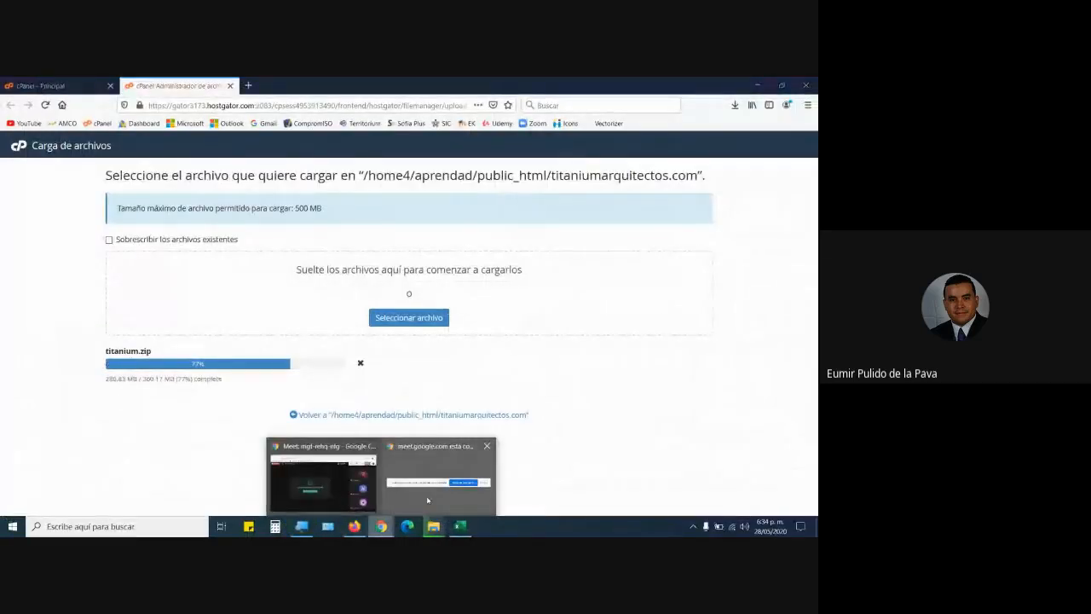
left_click(415, 503)
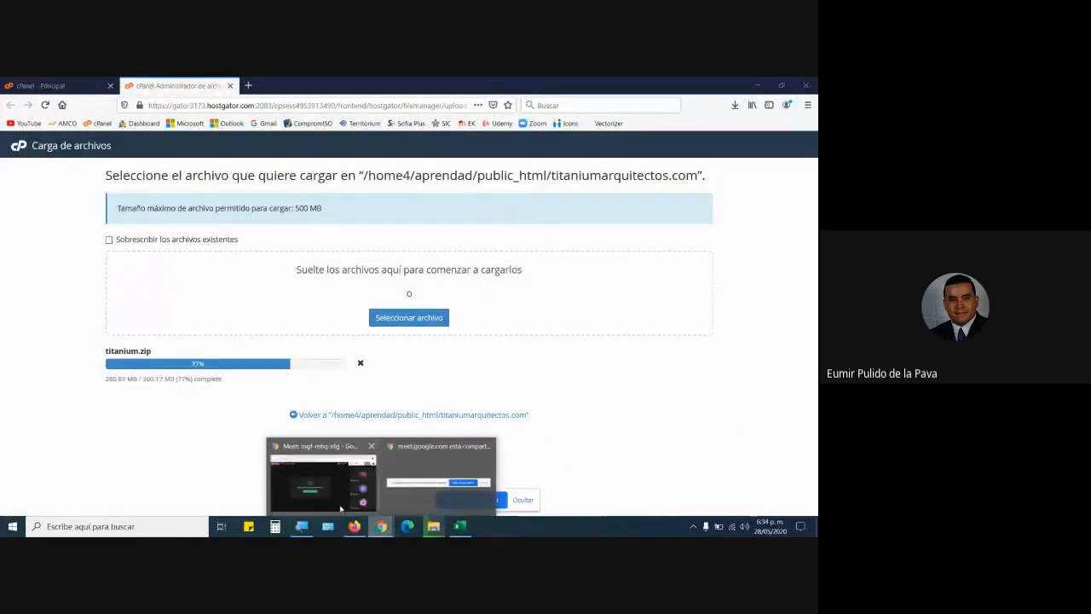
left_click(322, 481)
left_click(663, 146)
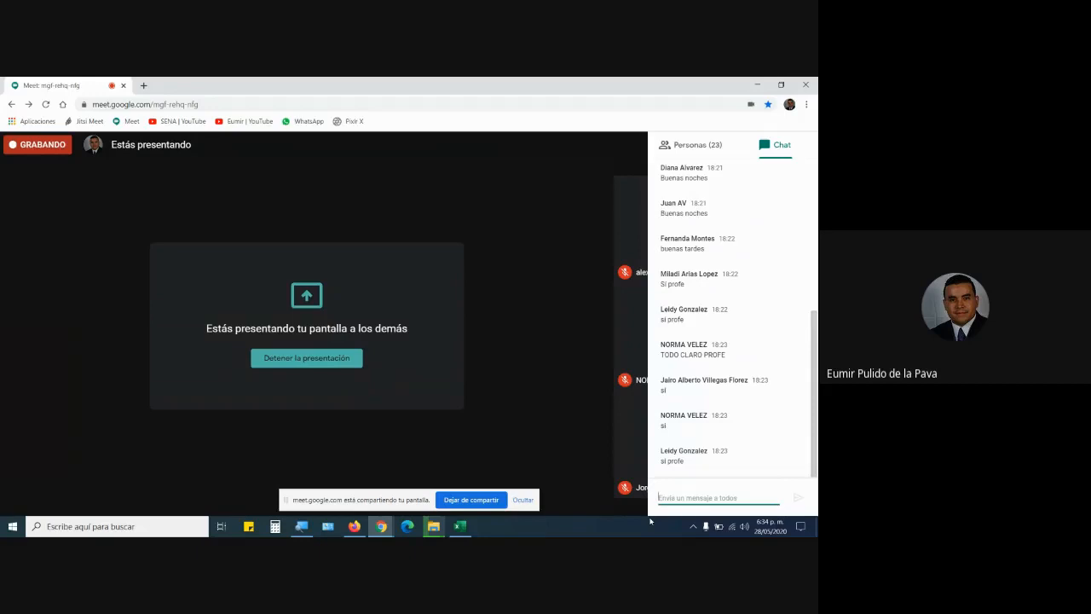
left_click(459, 526)
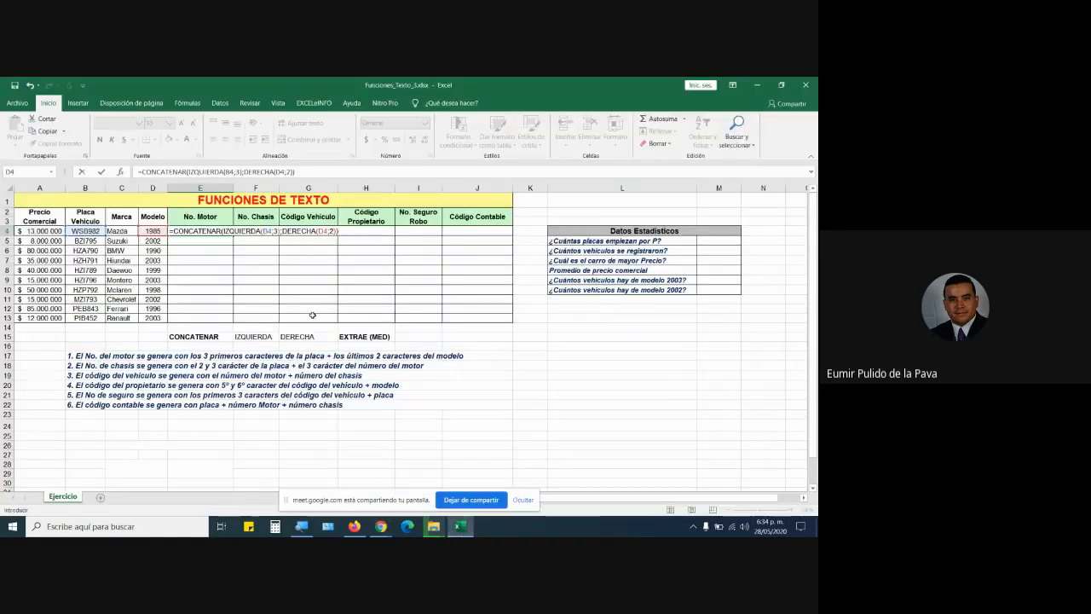
Commit the E4 formula showing WSB85 and fill it down through E13.
key("Return")
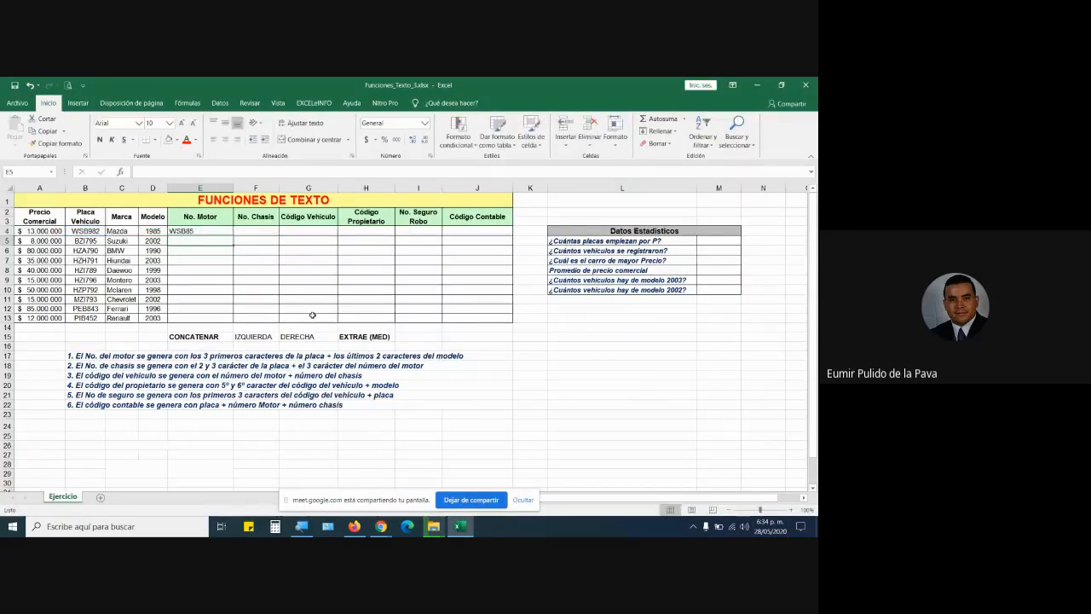
left_click(201, 231)
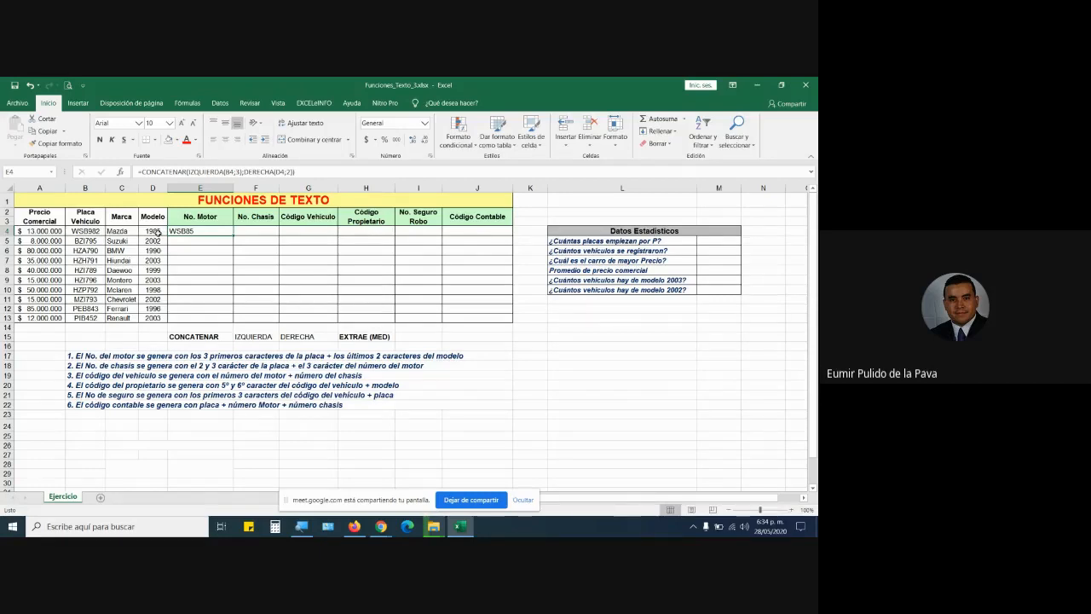
left_click_drag(233, 234, 239, 324)
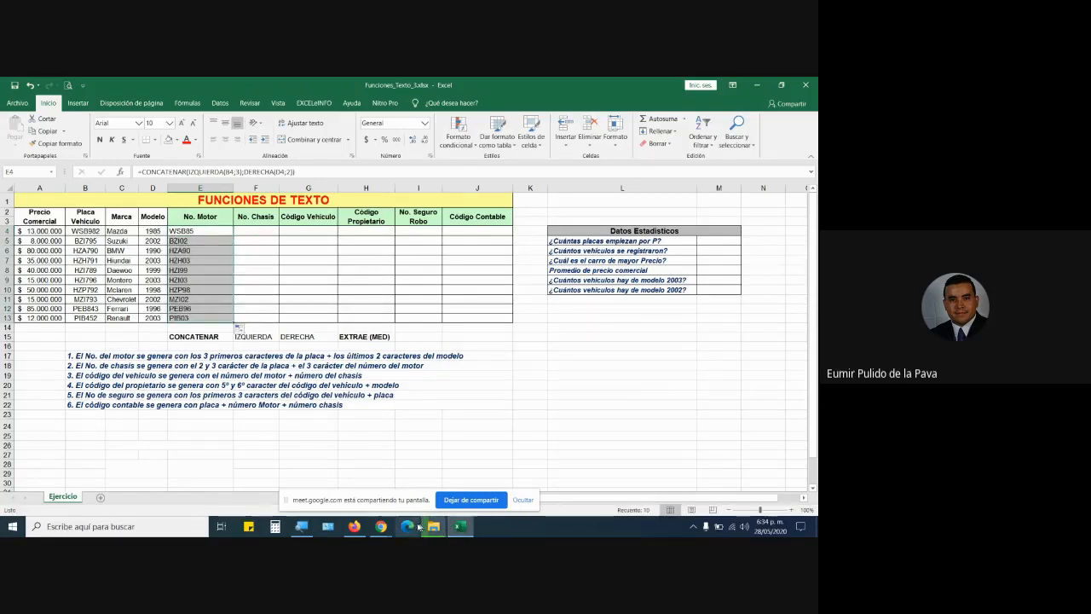
Admit two people waiting in Google Meet, going back to Excel after each.
left_click(381, 526)
left_click(322, 477)
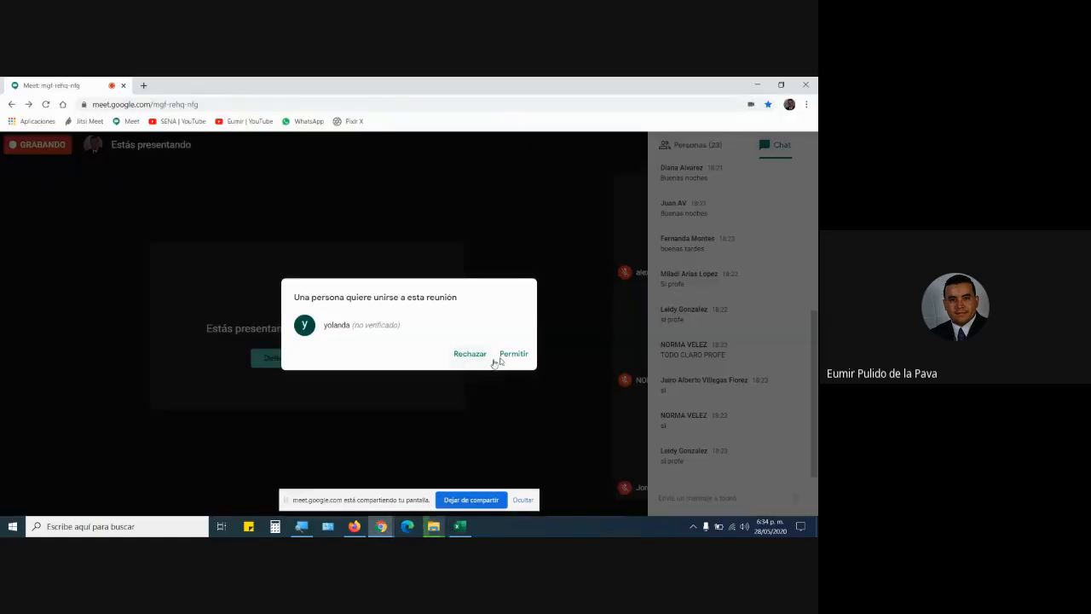
left_click(514, 354)
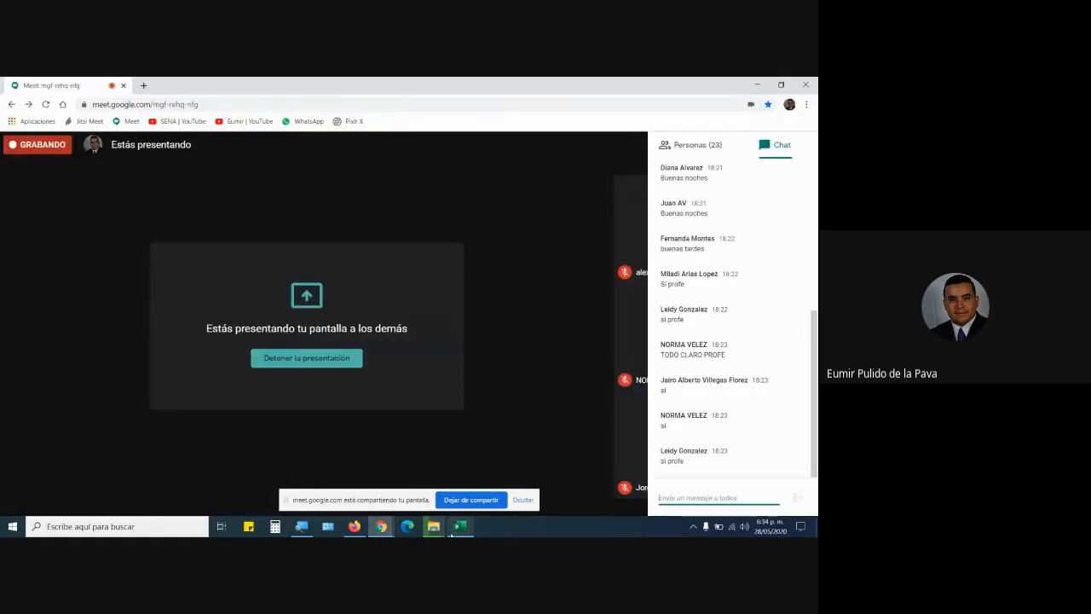
left_click(461, 526)
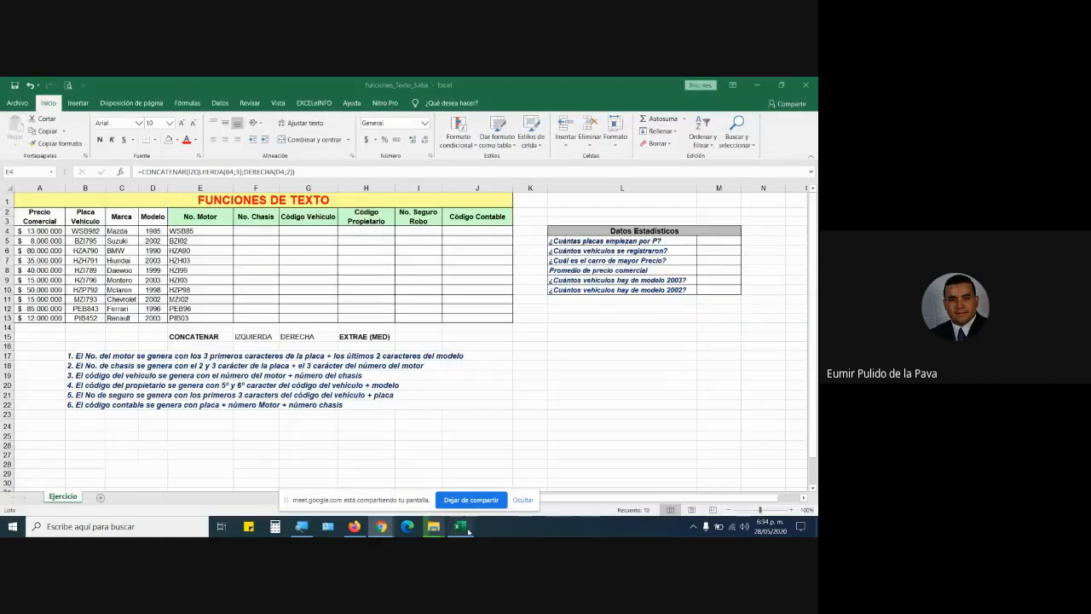
mouse_move(381, 526)
left_click(414, 490)
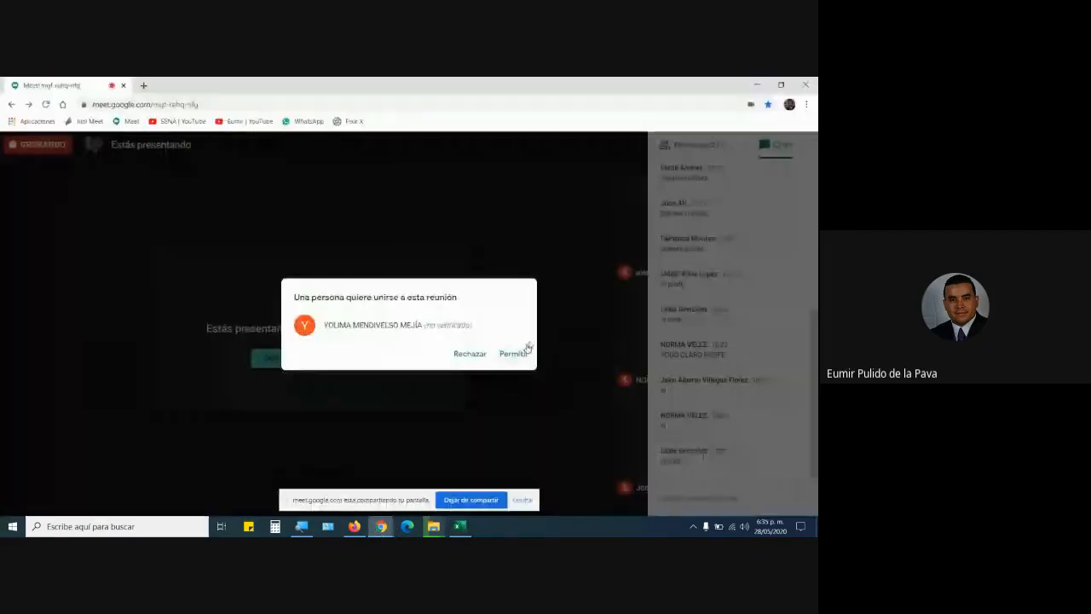
left_click(514, 355)
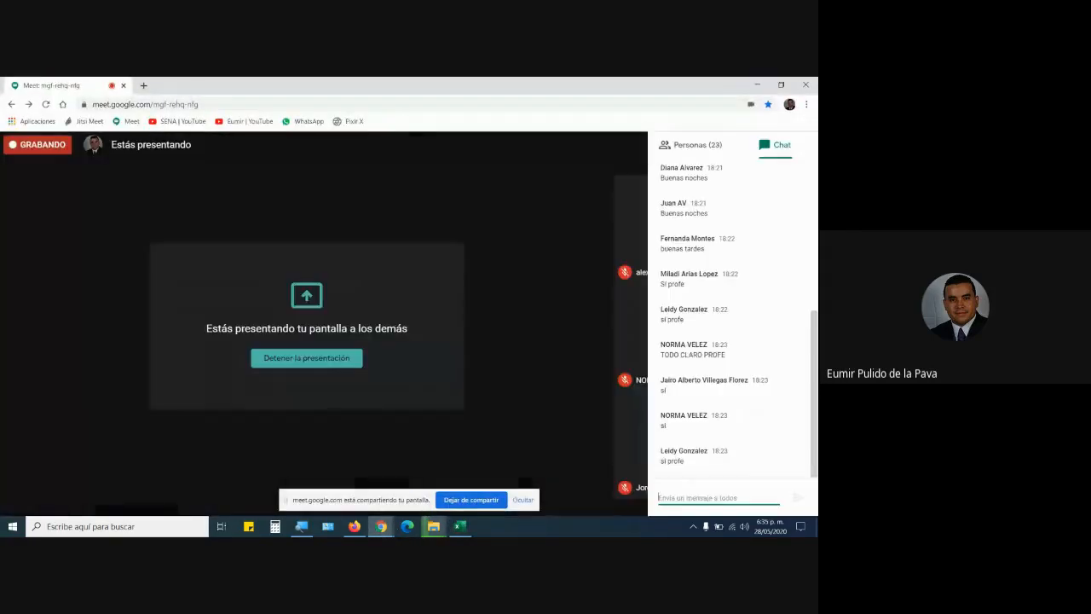
left_click(461, 527)
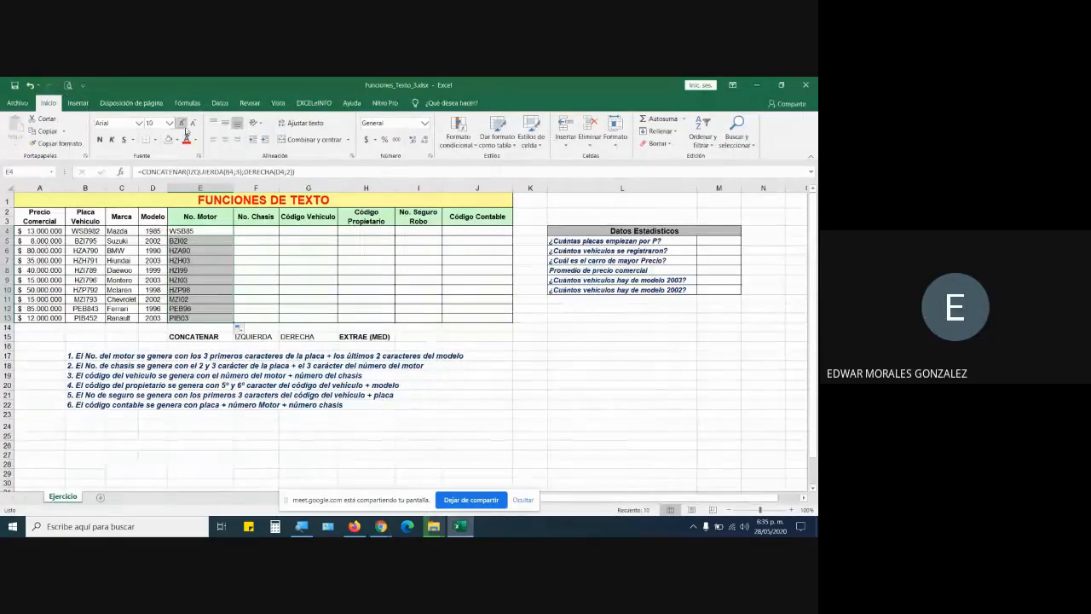
Enlarge the No. Motor codes to 16 pt and widen column E to fit them.
left_click(182, 123)
left_click(182, 123)
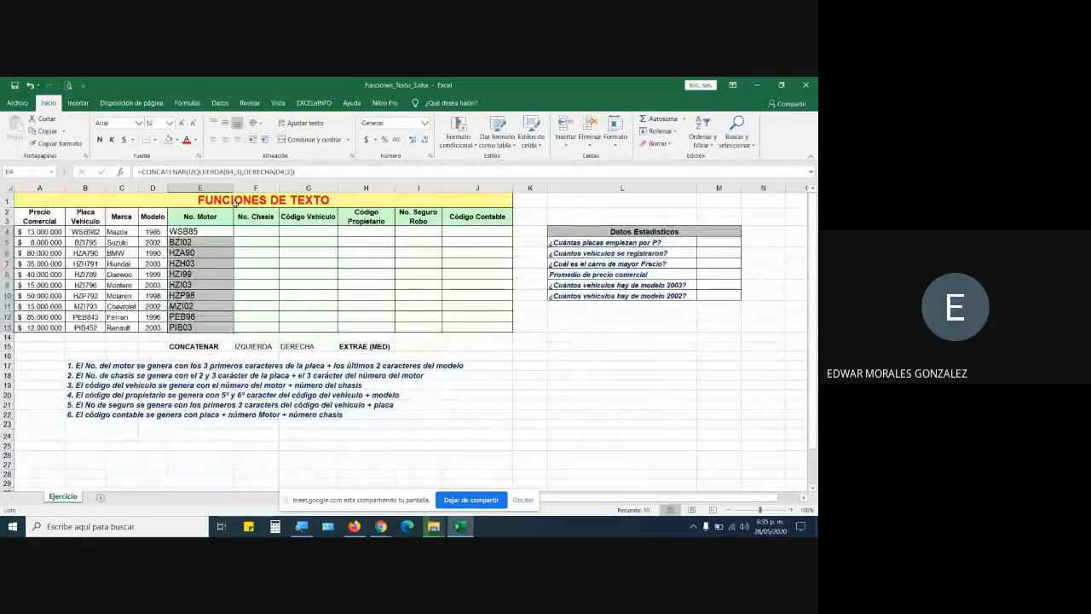
left_click(182, 123)
left_click(182, 122)
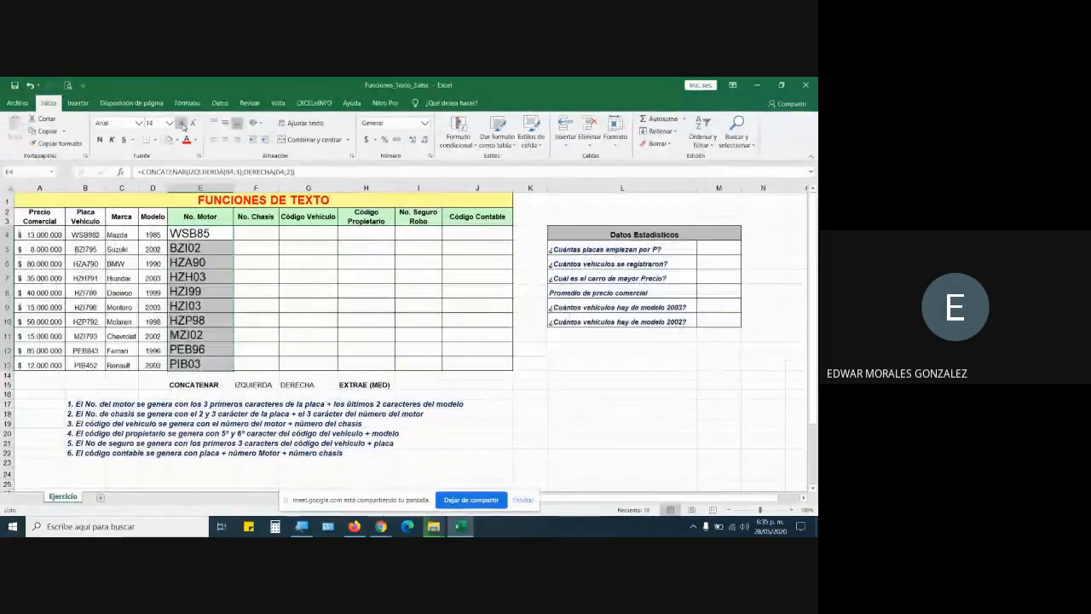
left_click_drag(233, 189, 277, 188)
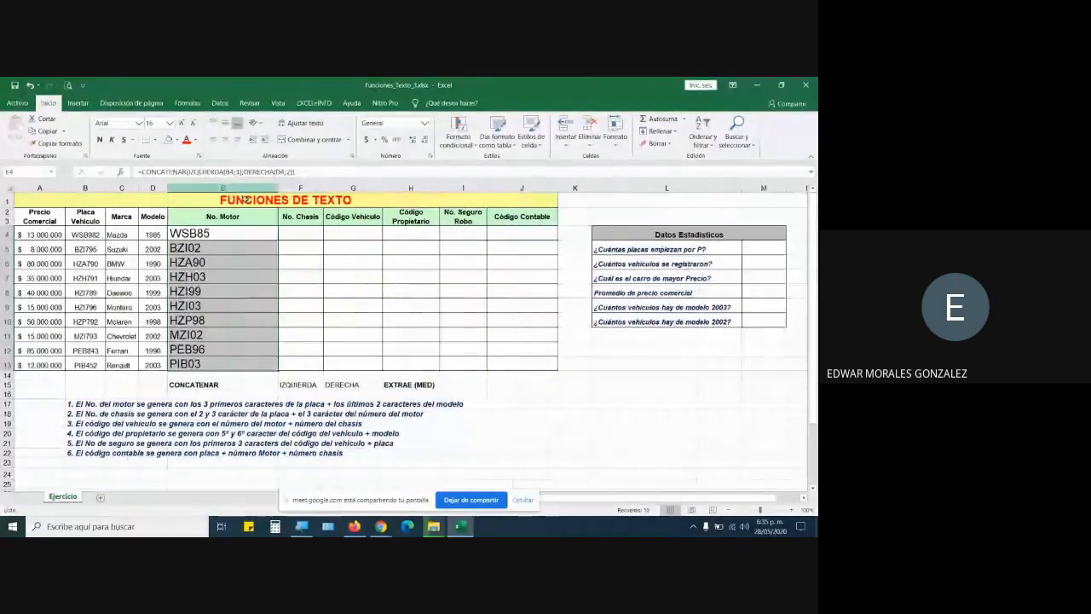
Review the E4 No. Motor formula, leaving it unchanged.
double_click(223, 236)
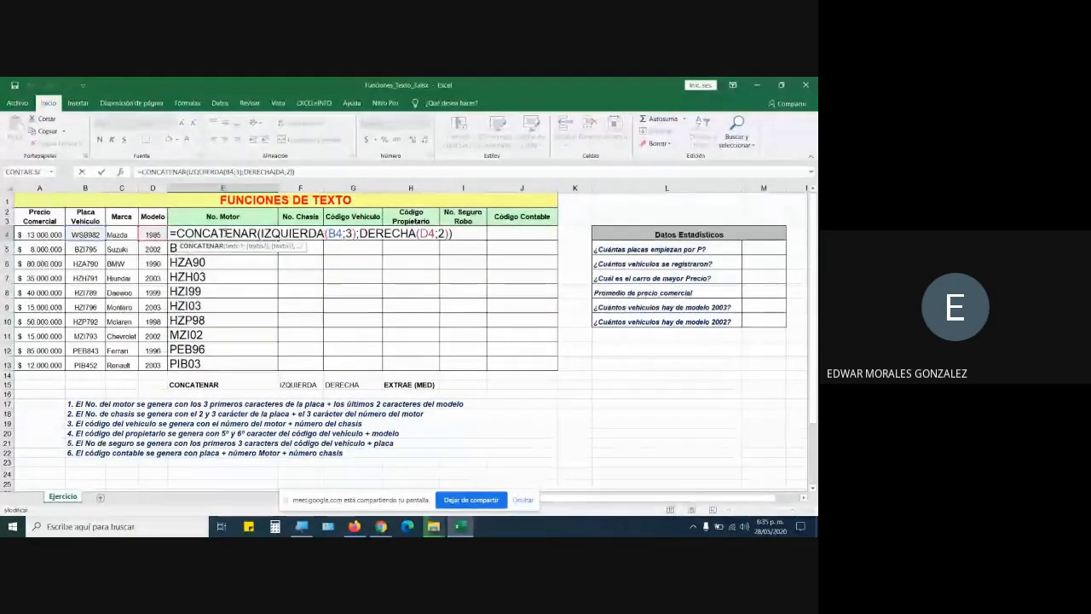
left_click(221, 234)
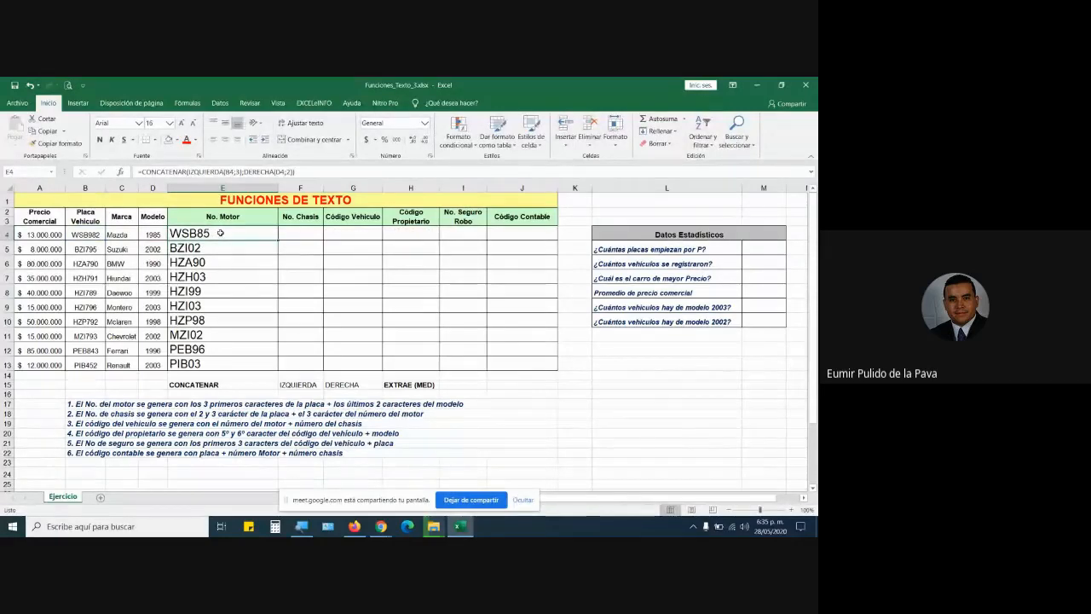
double_click(221, 235)
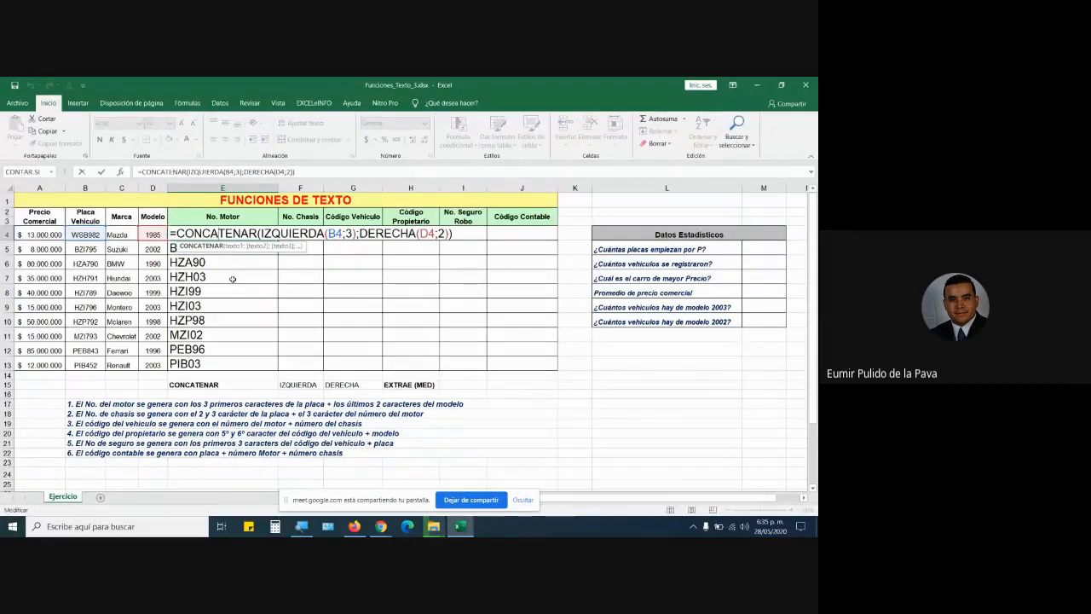
key("Escape")
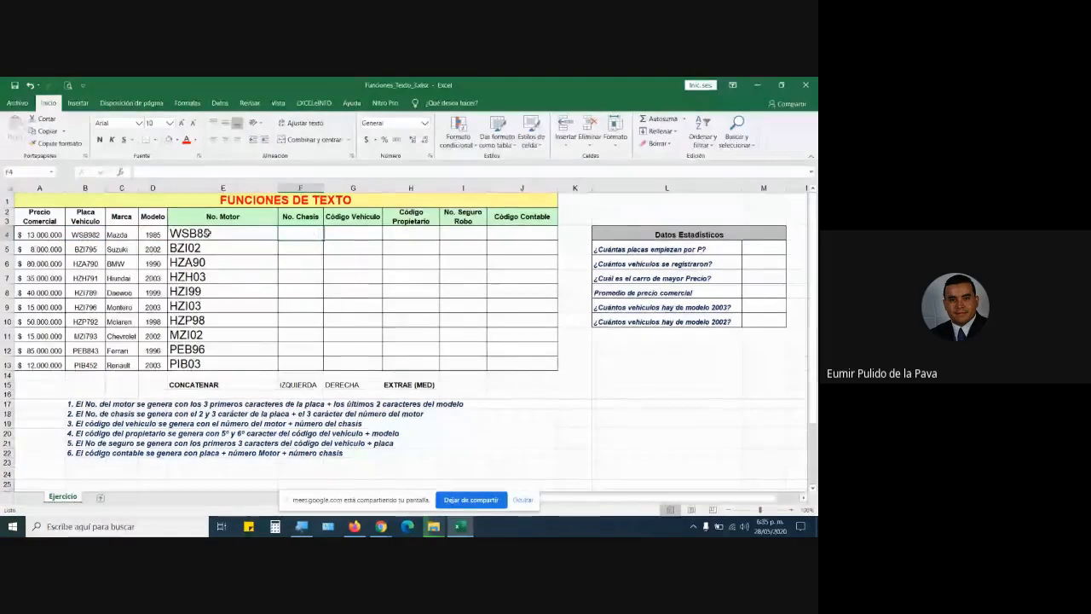
Copy E4's formatting onto F5:G13, autofit column E and widen the No. Chasis column.
left_click(54, 143)
mouse_move(307, 248)
left_mouse_down()
mouse_move(349, 312)
mouse_move(344, 365)
left_mouse_up()
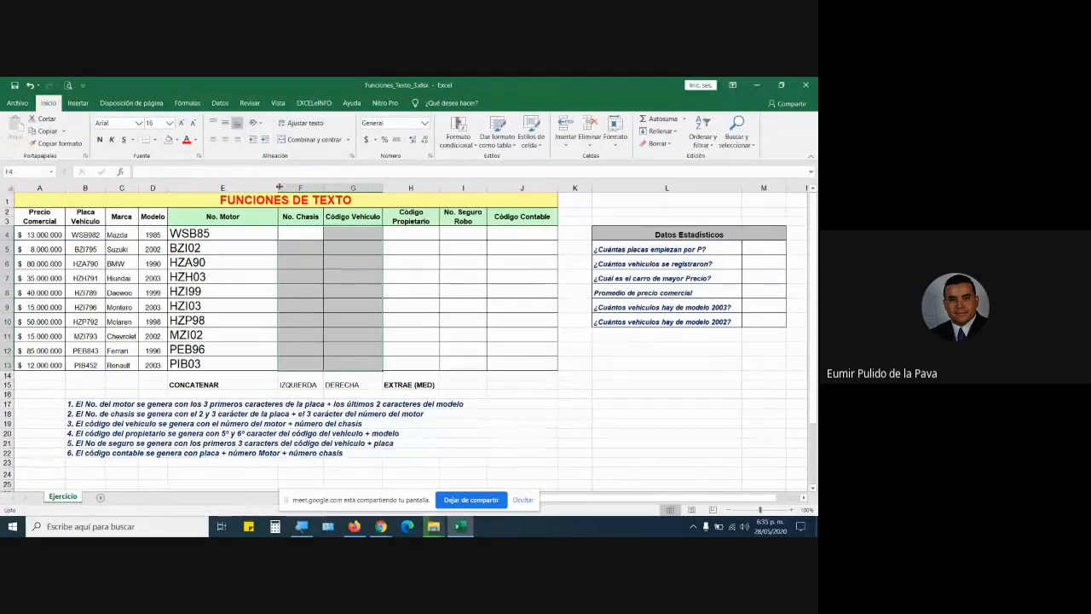
double_click(278, 187)
left_click_drag(265, 187, 413, 186)
left_click(327, 232)
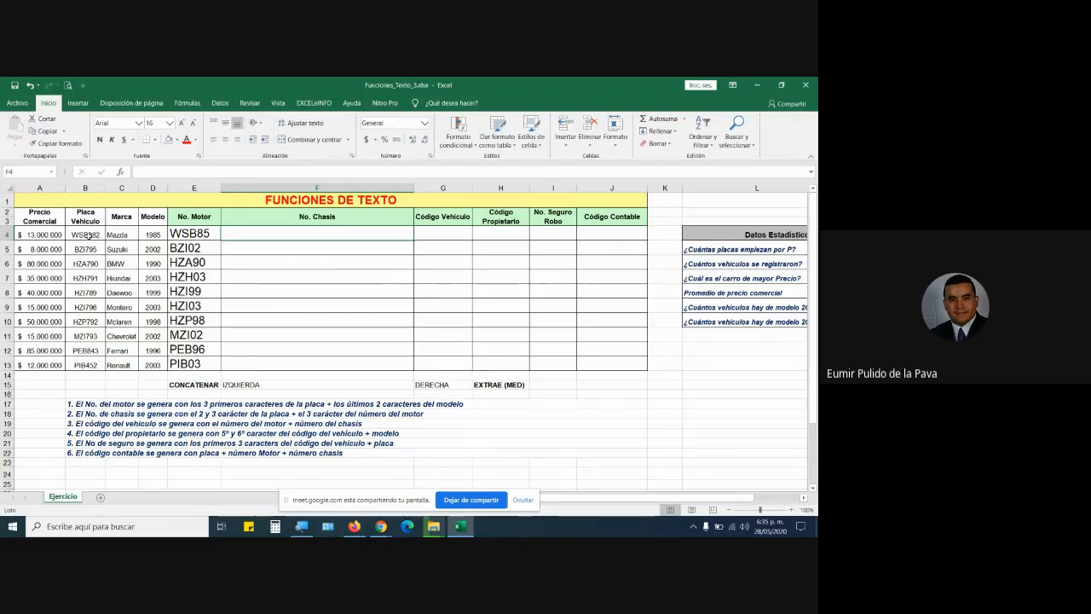
type("SBB")
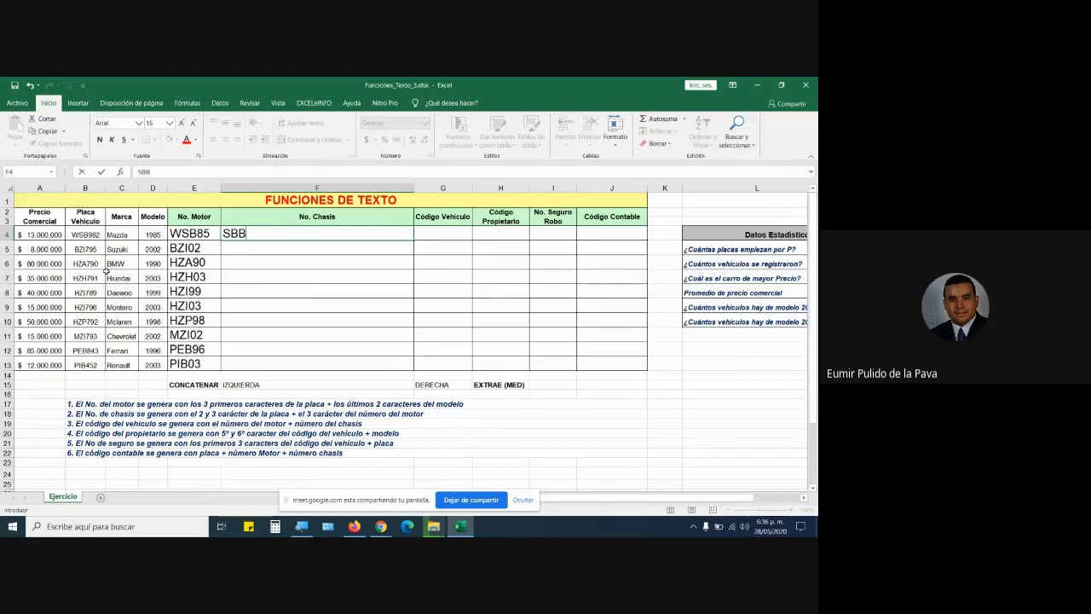
key("BackSpace")
key("BackSpace")
key("BackSpace")
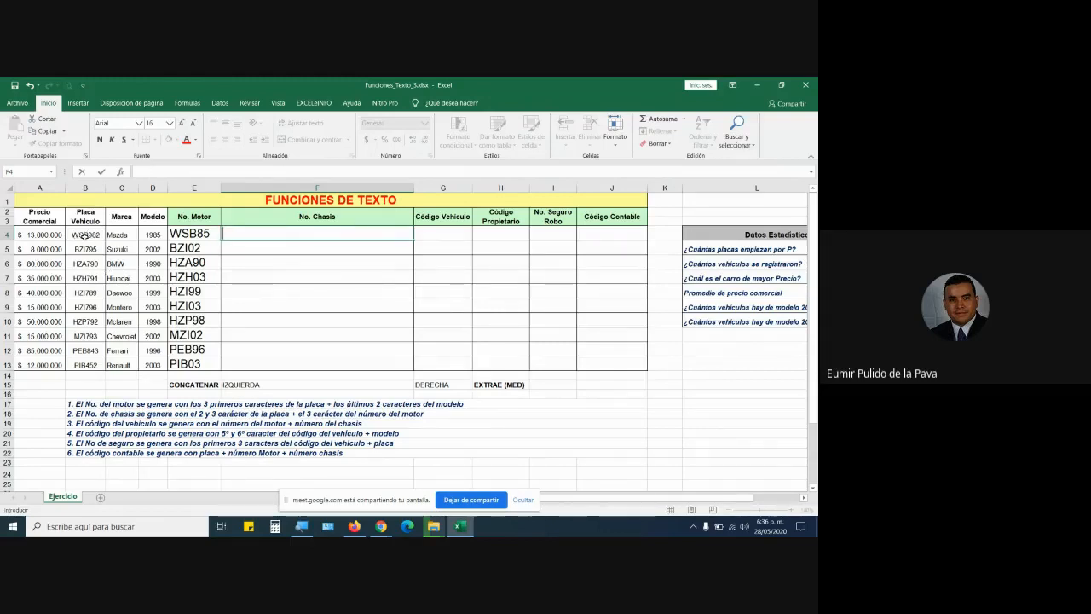
left_click(78, 234)
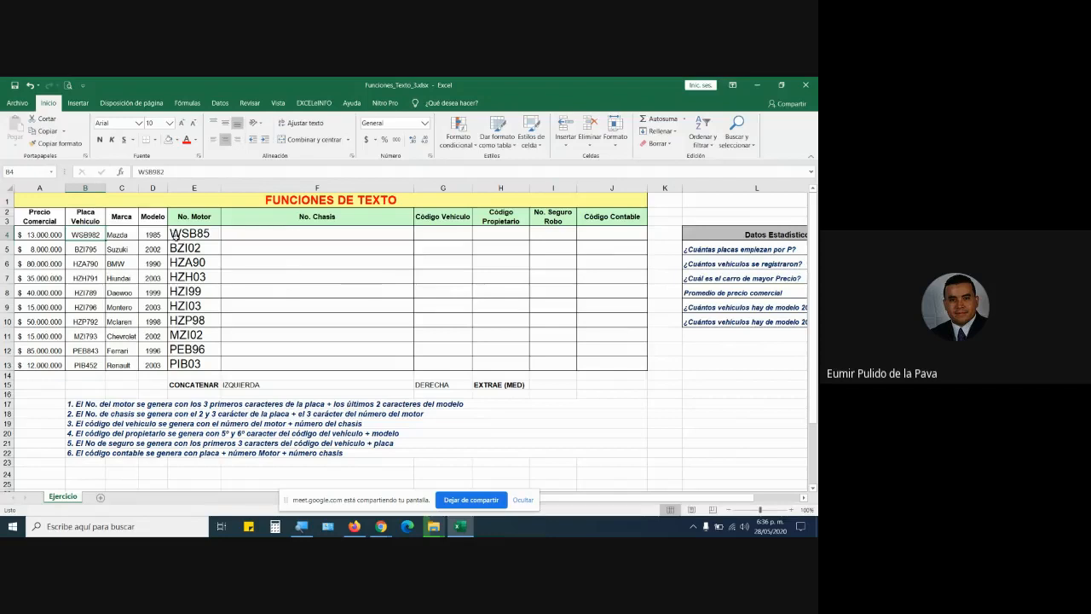
In F4, begin the chassis formula as =CONCATENAR(EXTRAE( using the function autocomplete.
left_click(192, 232, "ctrl")
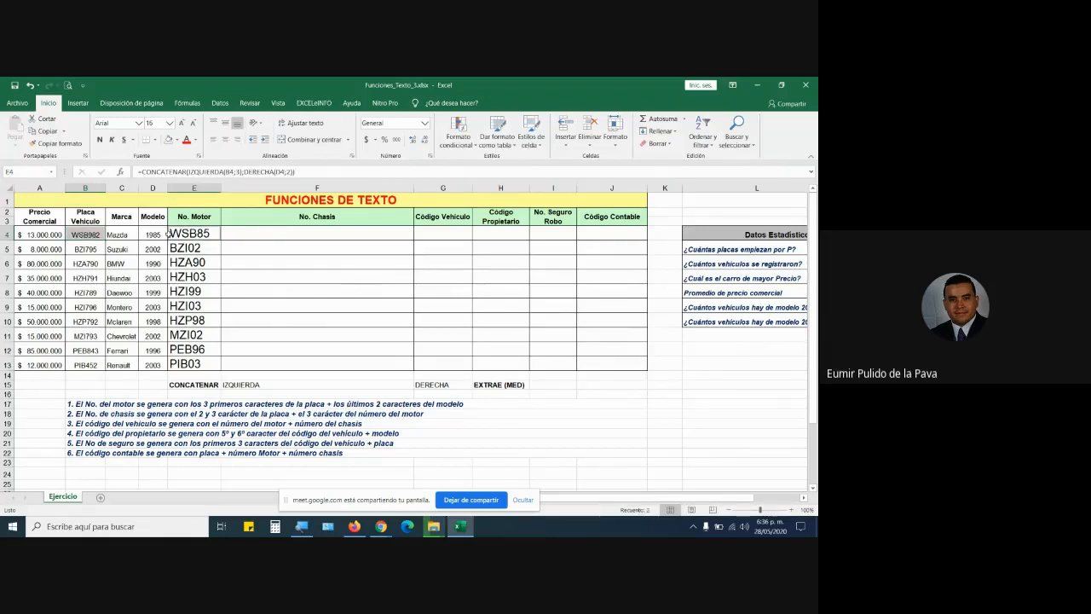
left_click(269, 236)
type("=")
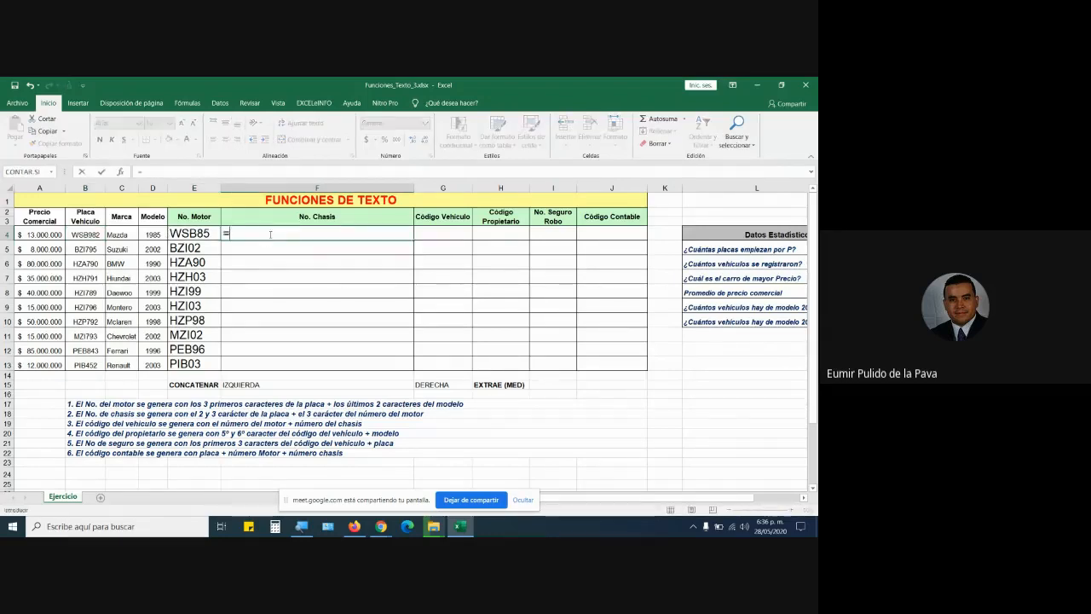
type("CONCA")
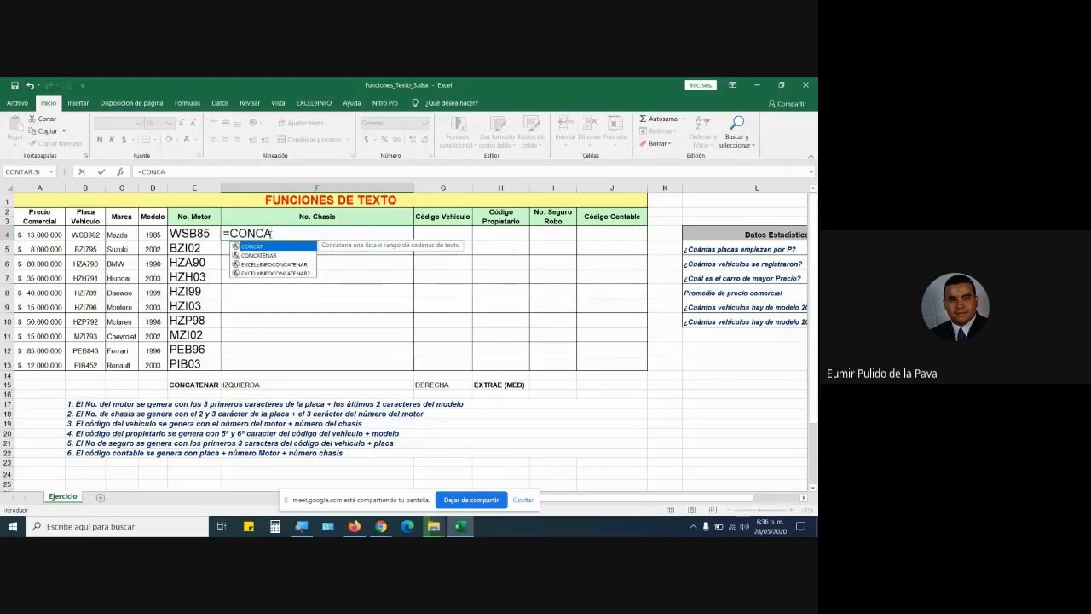
type("T")
key("Down")
key("Tab")
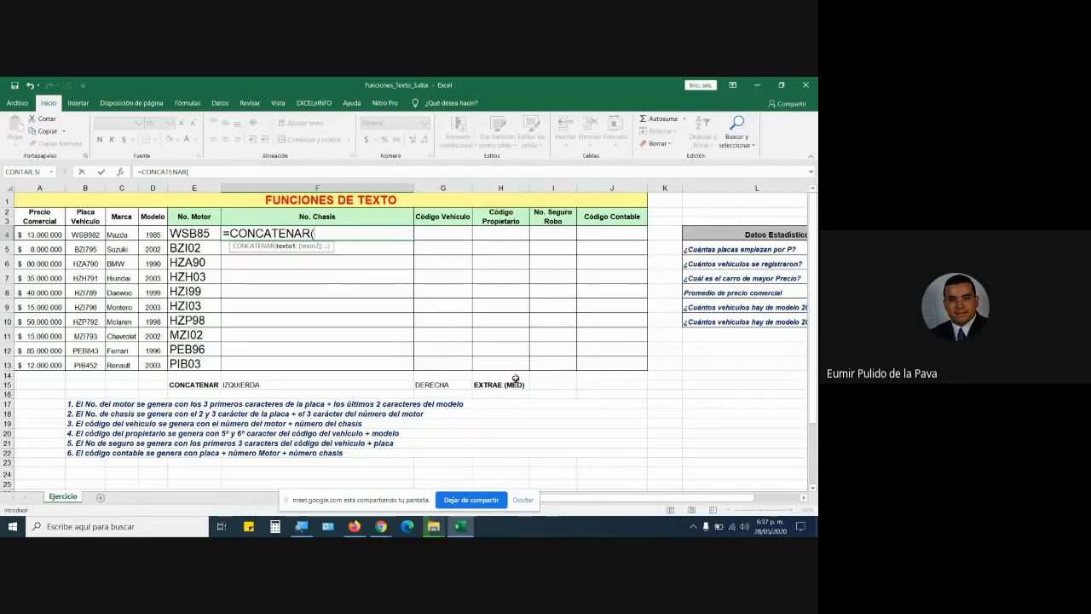
type("EXTRA")
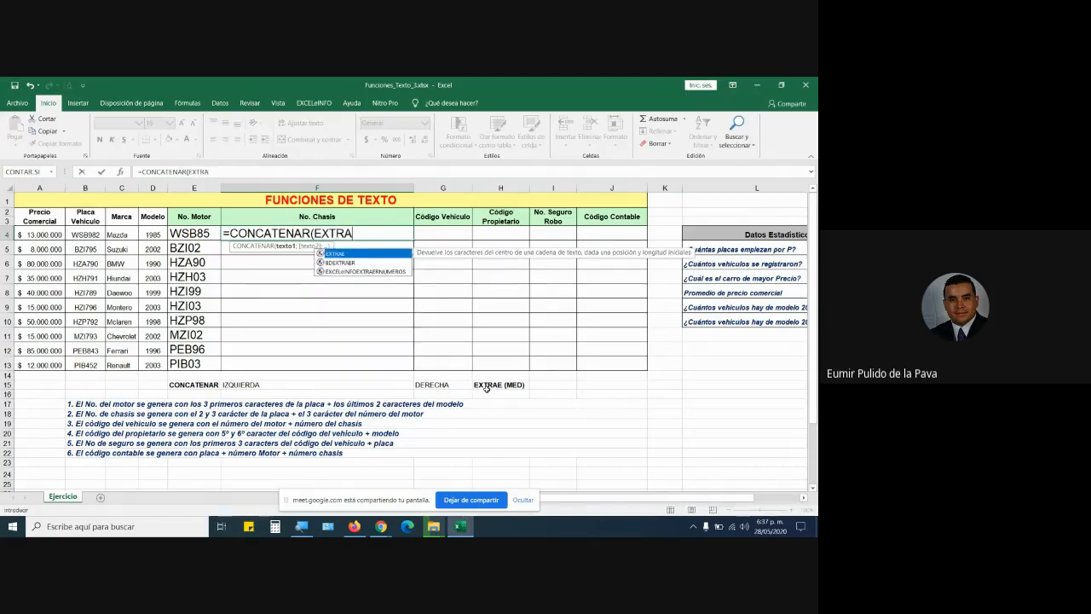
key("Tab")
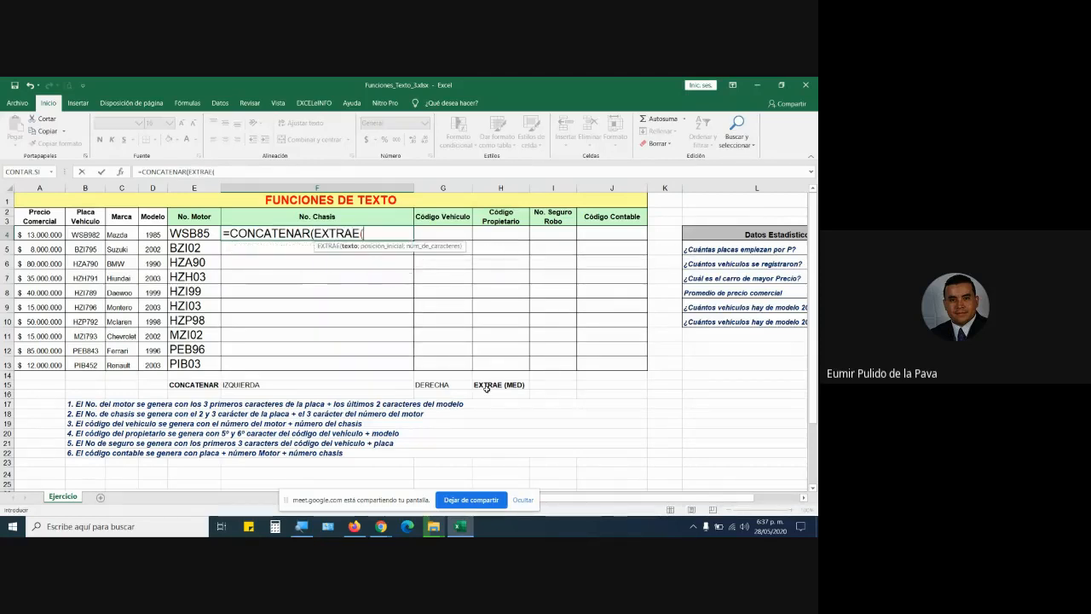
Admit the waiting person in Google Meet, hide the screen-sharing notice, and return to Excel.
mouse_move(377, 529)
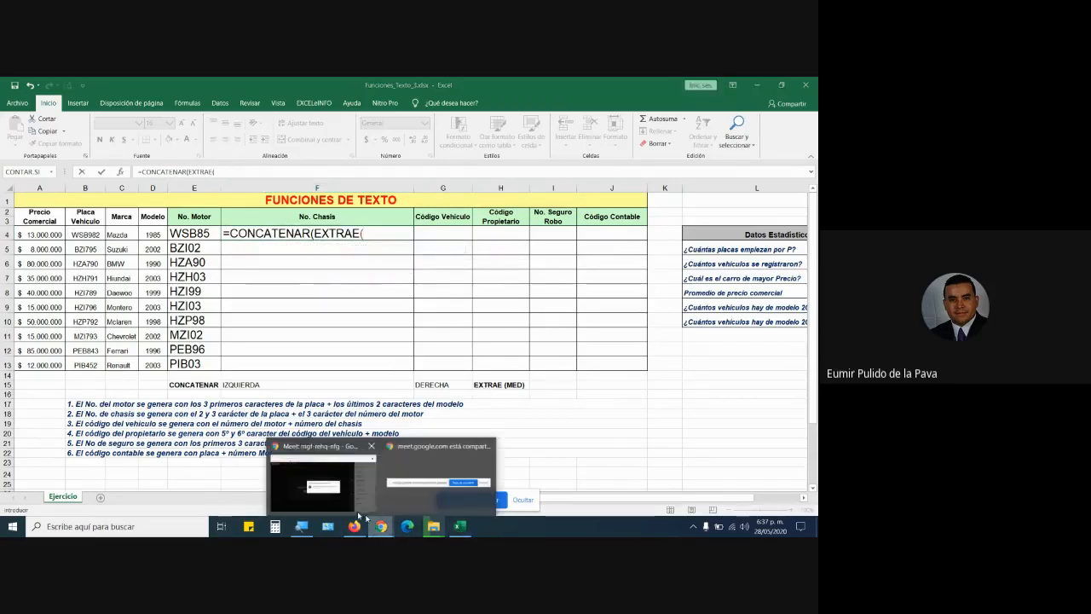
left_click(324, 481)
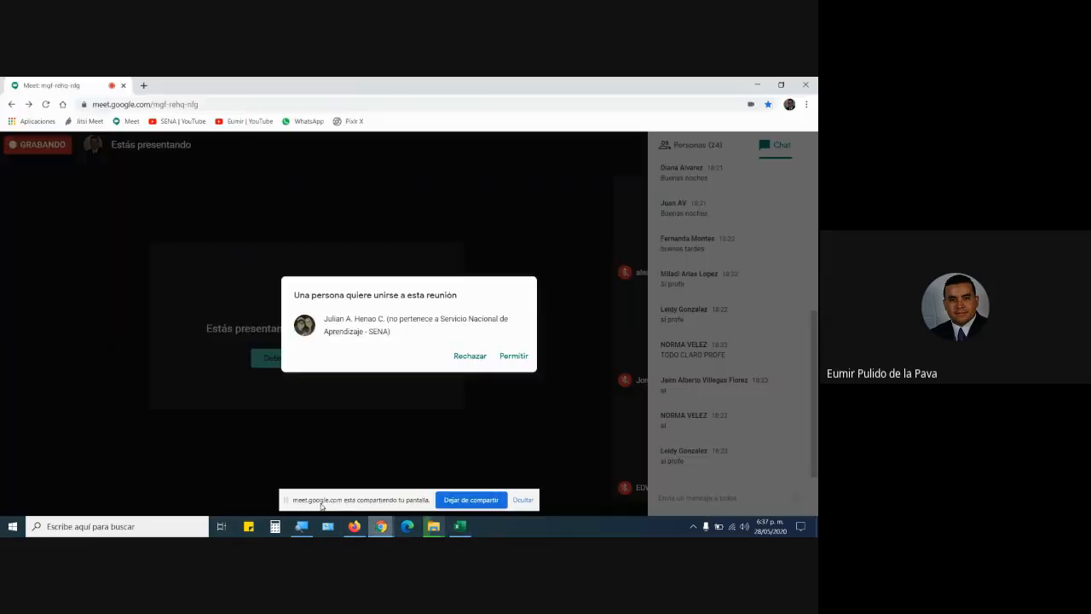
left_click(514, 356)
left_click(522, 501)
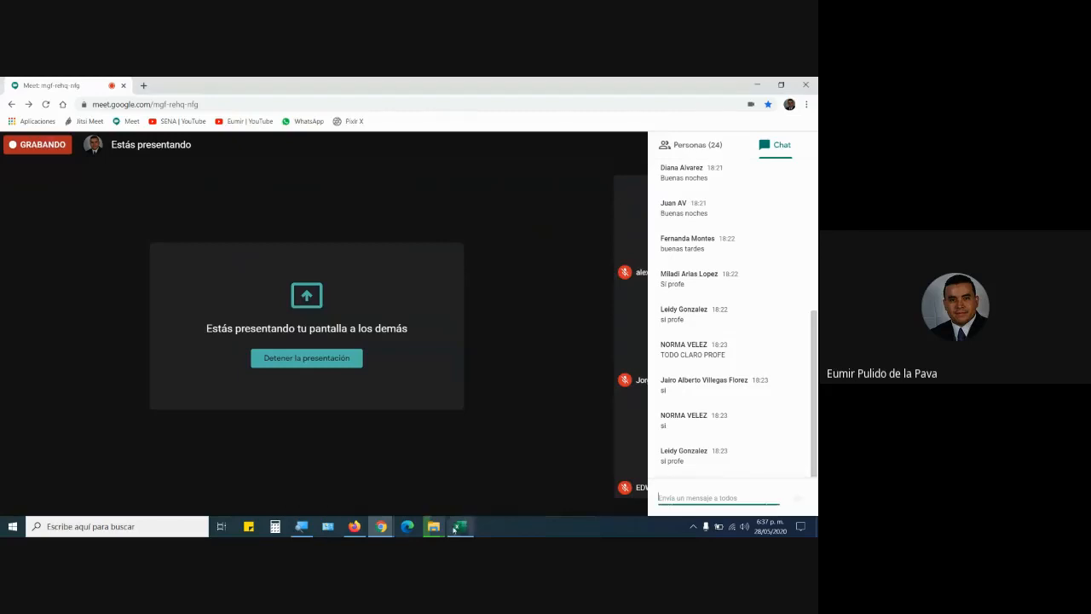
left_click(458, 527)
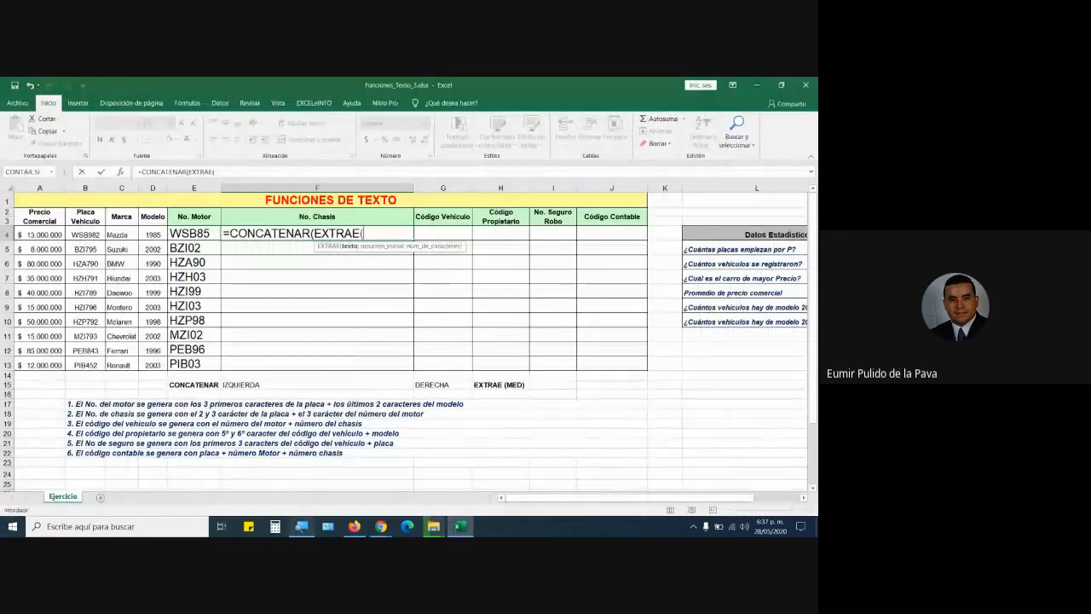
Magnify the screen to 200% and enter plate cell B4 as EXTRAE's text, followed by ';'.
left_click(301, 526)
left_click(305, 525)
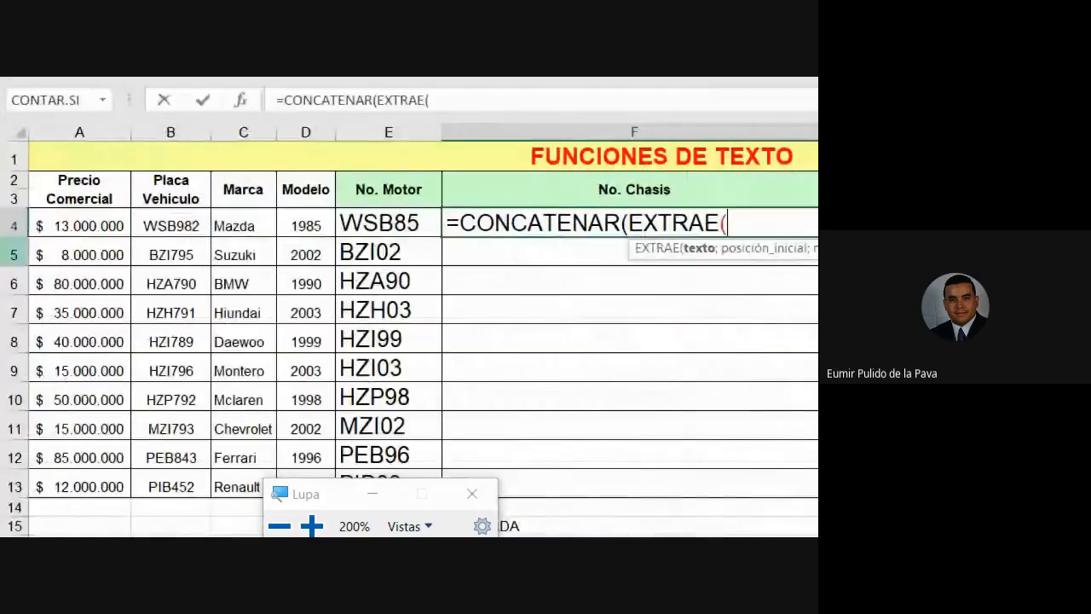
left_click(174, 224)
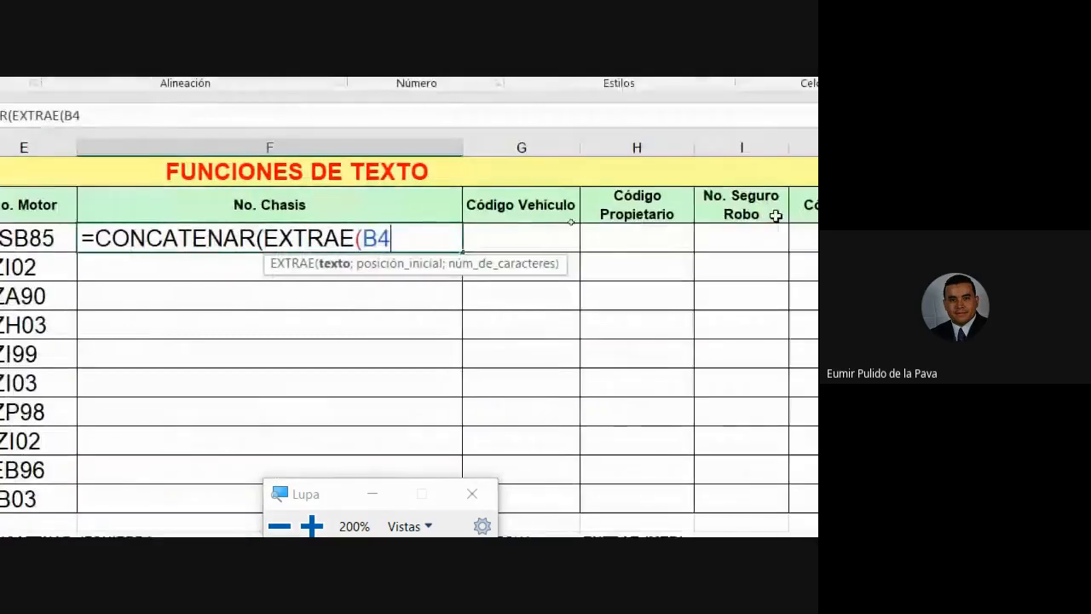
type(";")
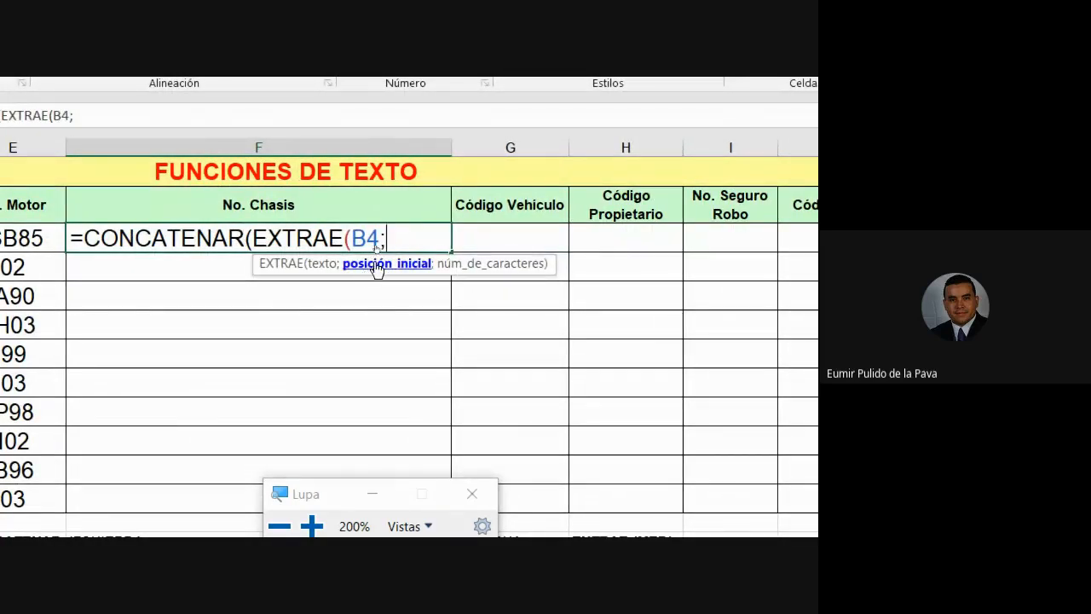
left_click(372, 494)
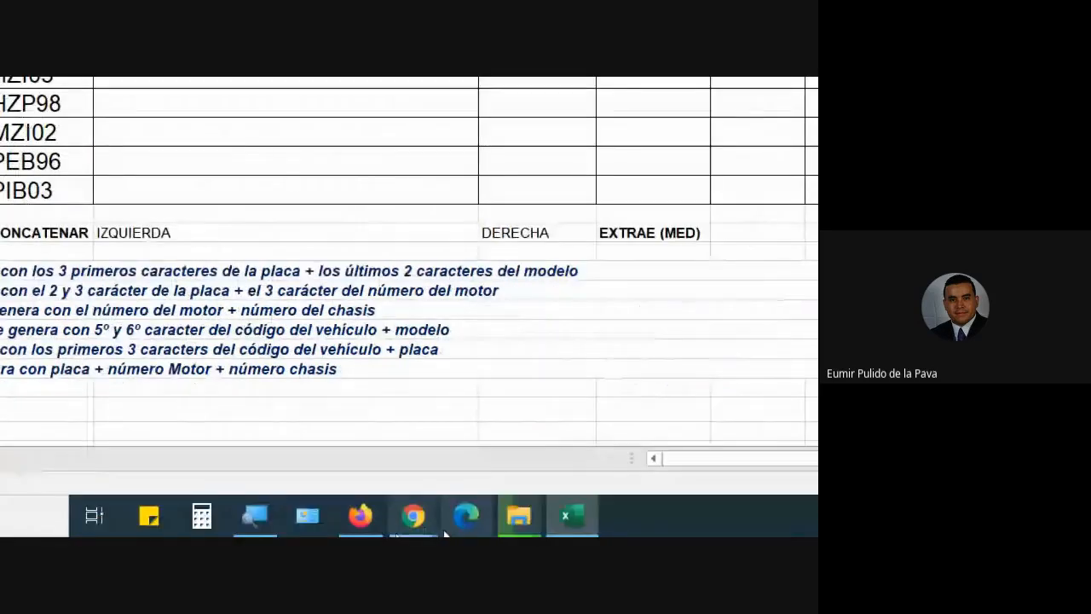
Close the blank browser window and check the Meet chat before returning to Excel.
mouse_move(416, 522)
left_click(238, 424)
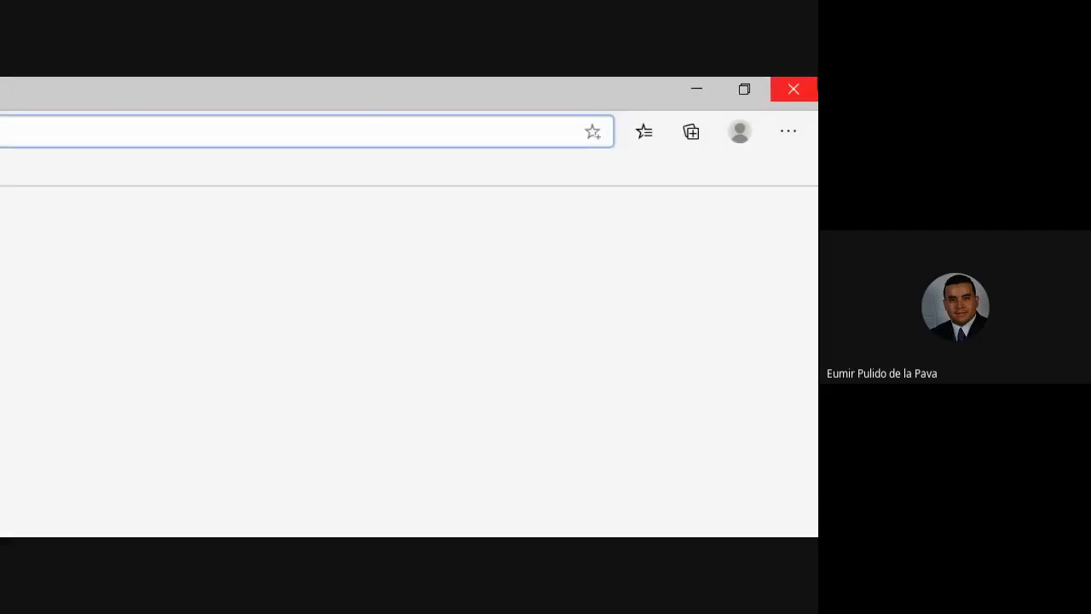
left_click(794, 89)
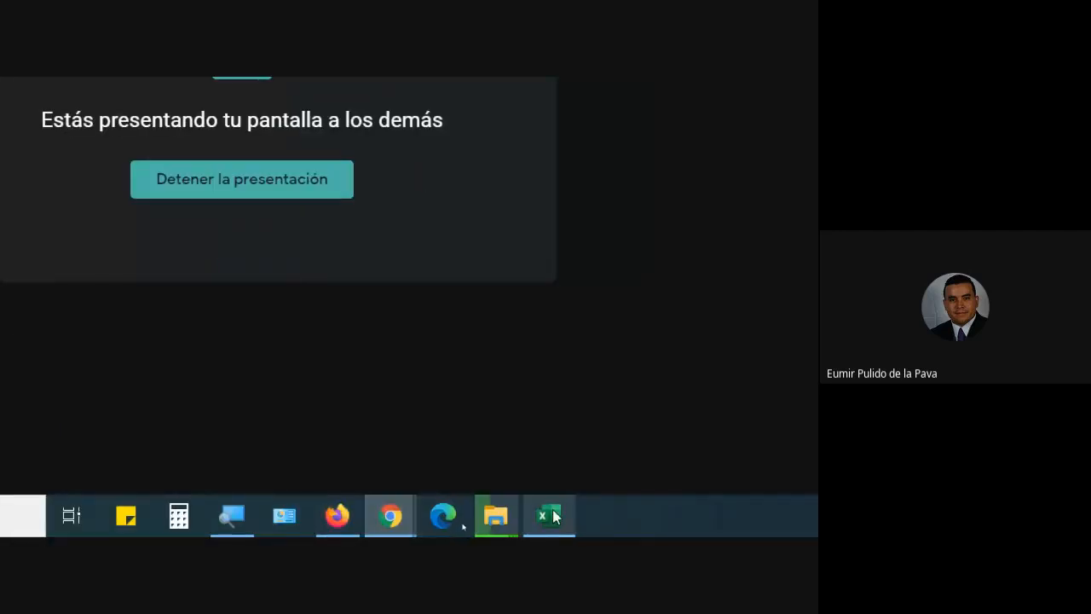
left_click(550, 515)
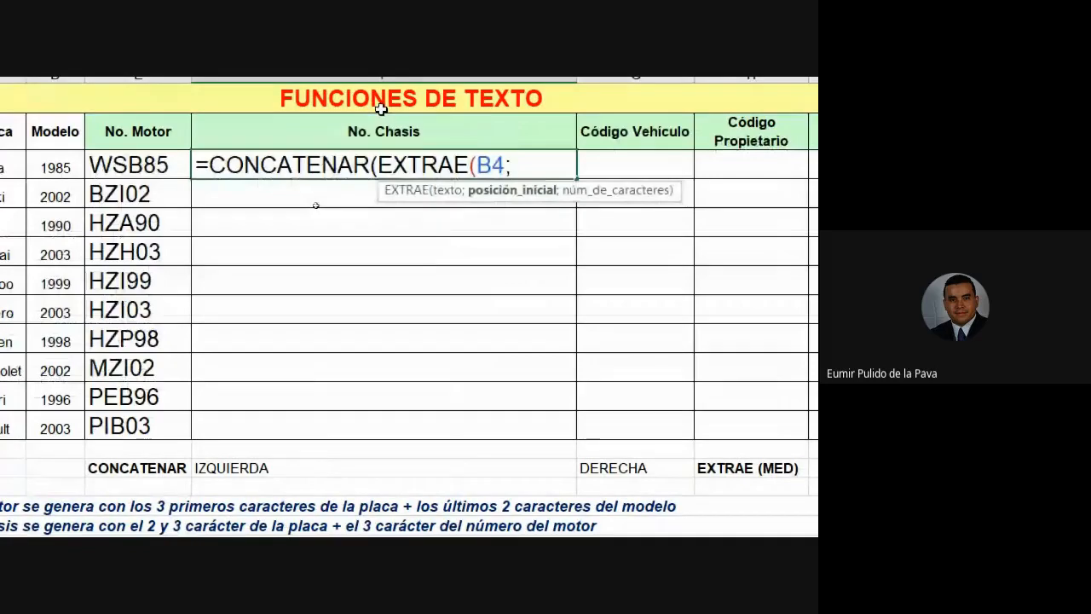
mouse_move(497, 516)
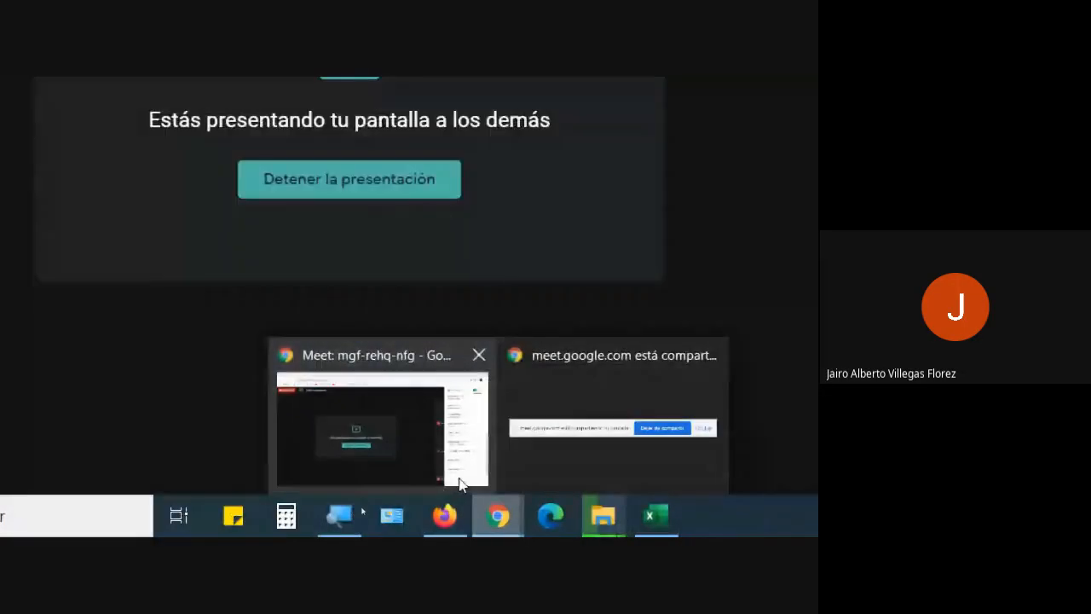
left_click(460, 482)
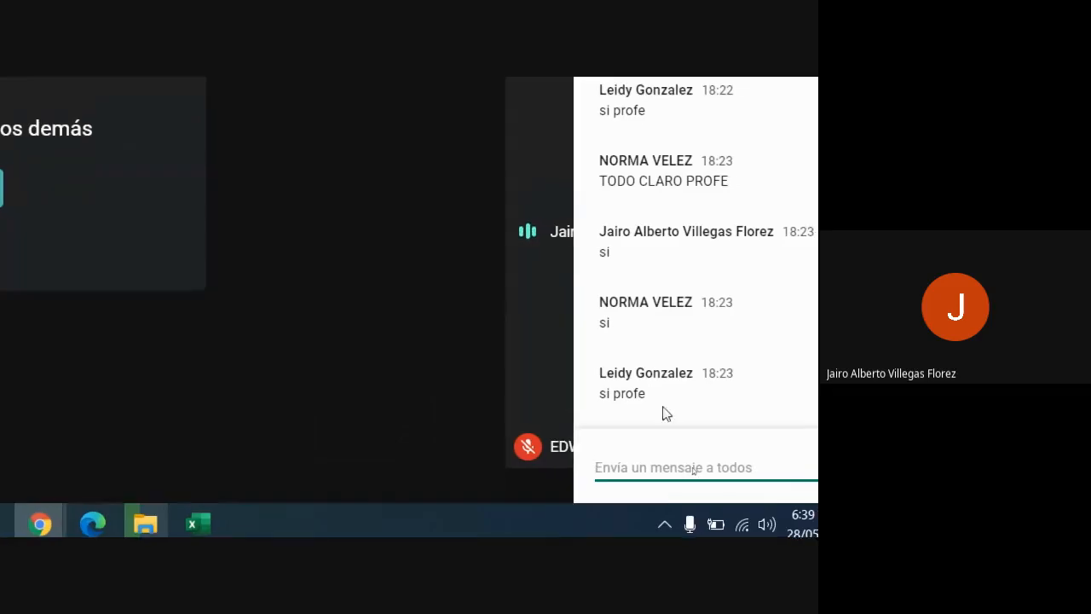
left_click(199, 525)
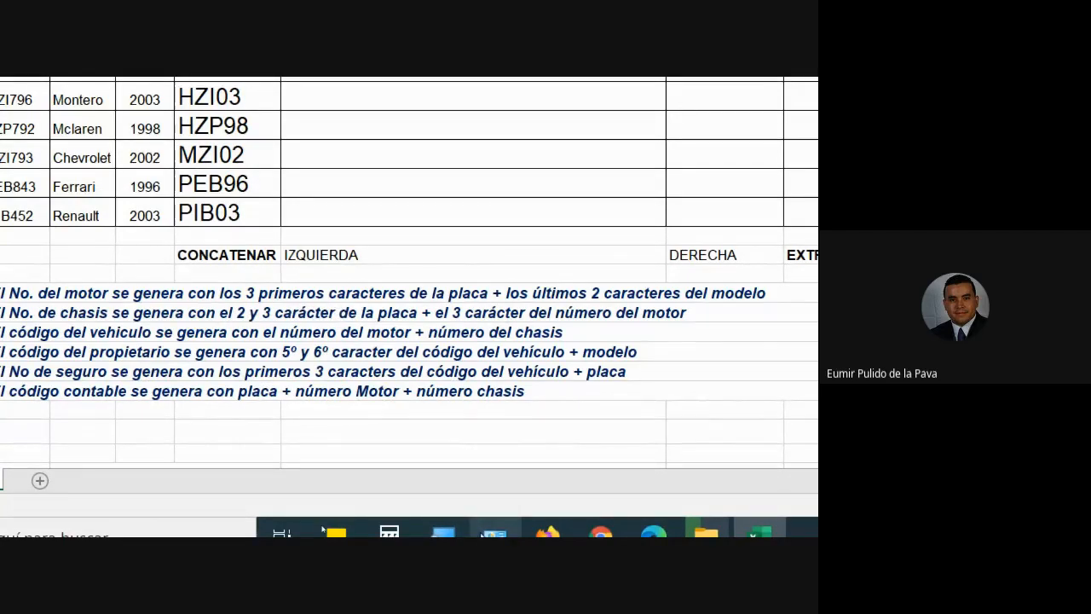
Admit another person waiting to join the Meet call and return to Excel.
mouse_move(593, 515)
left_click(450, 463)
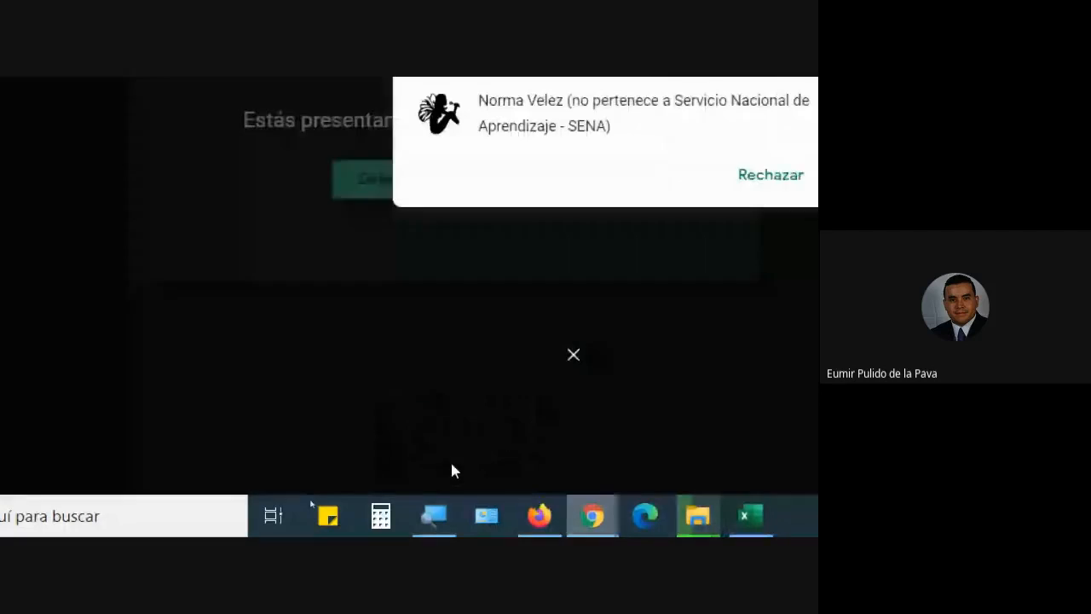
left_click(580, 339)
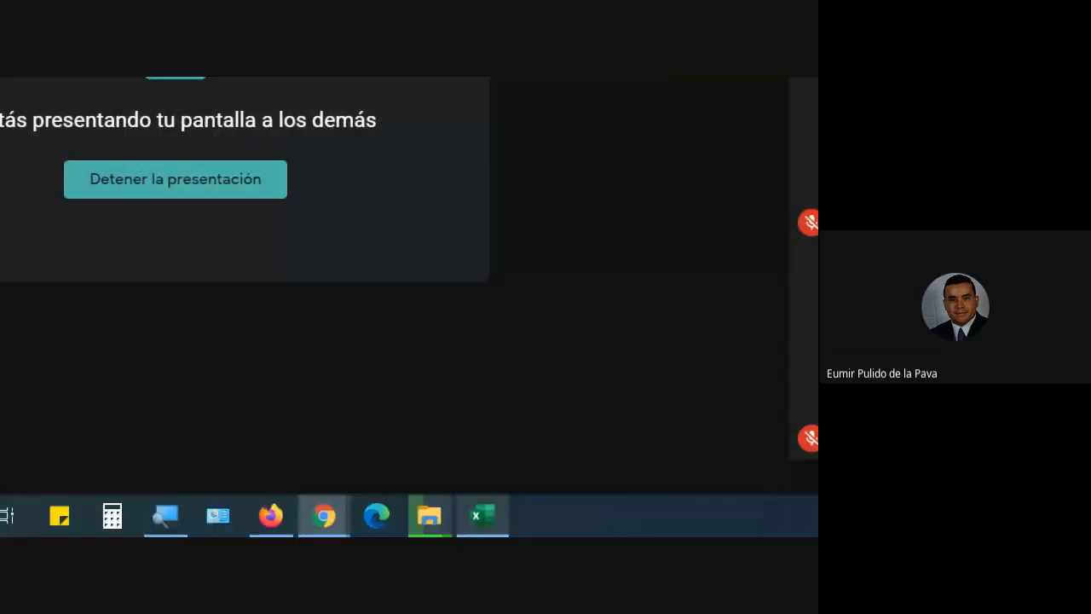
left_click(480, 516)
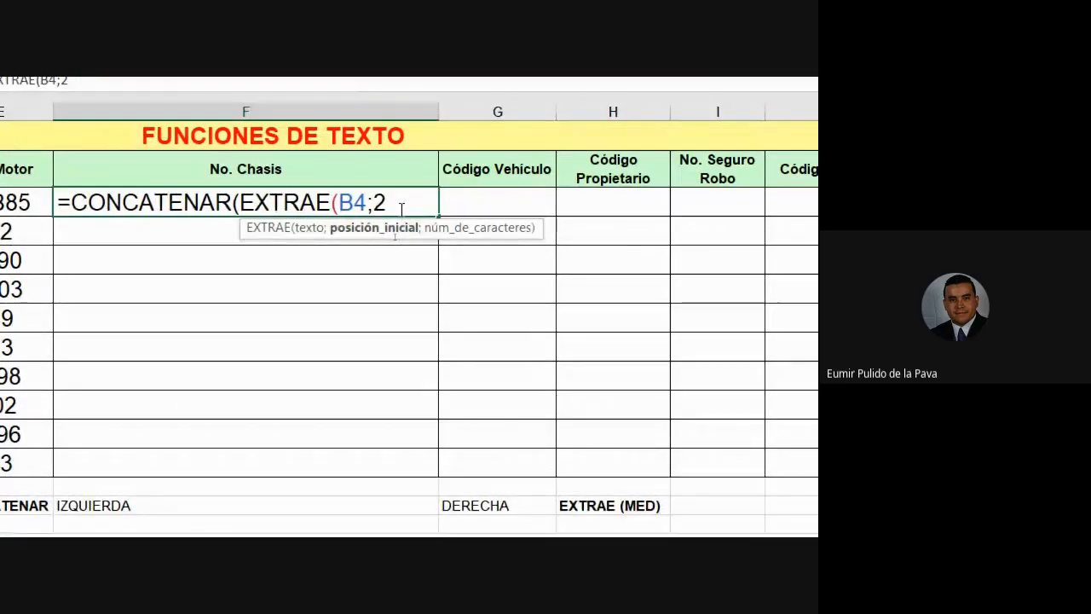
Give the first EXTRAE a character count of 2 after its starting position 2.
type(";")
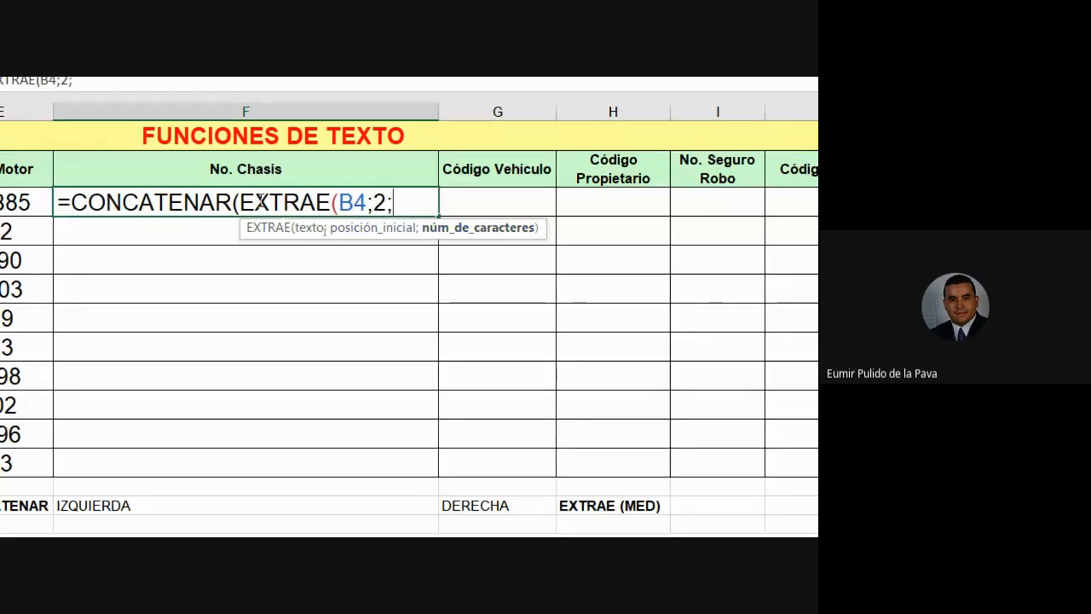
left_click_drag(372, 191, 383, 231)
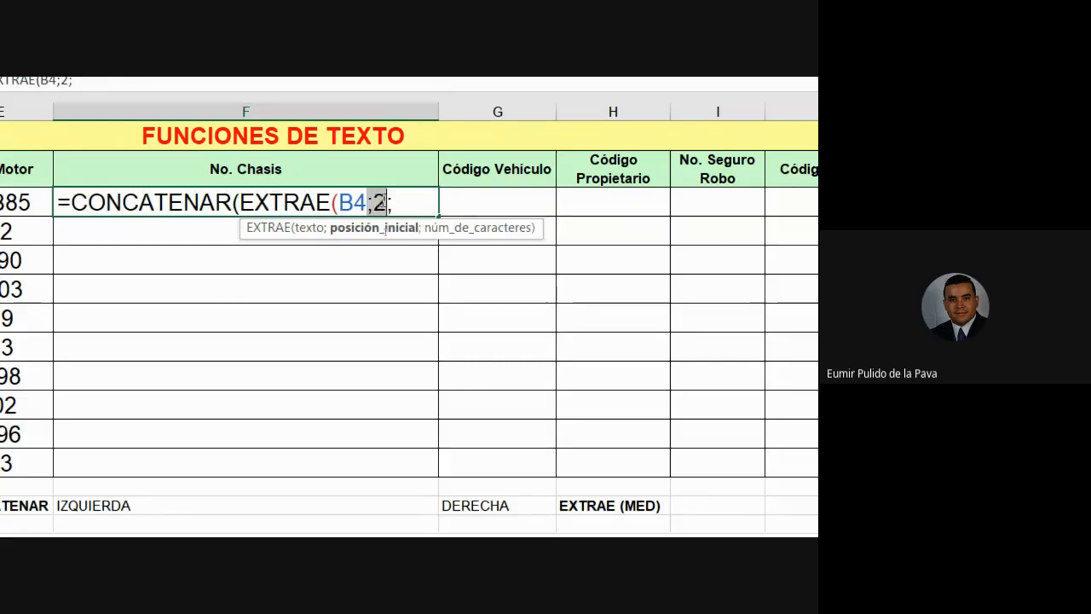
left_click(414, 201)
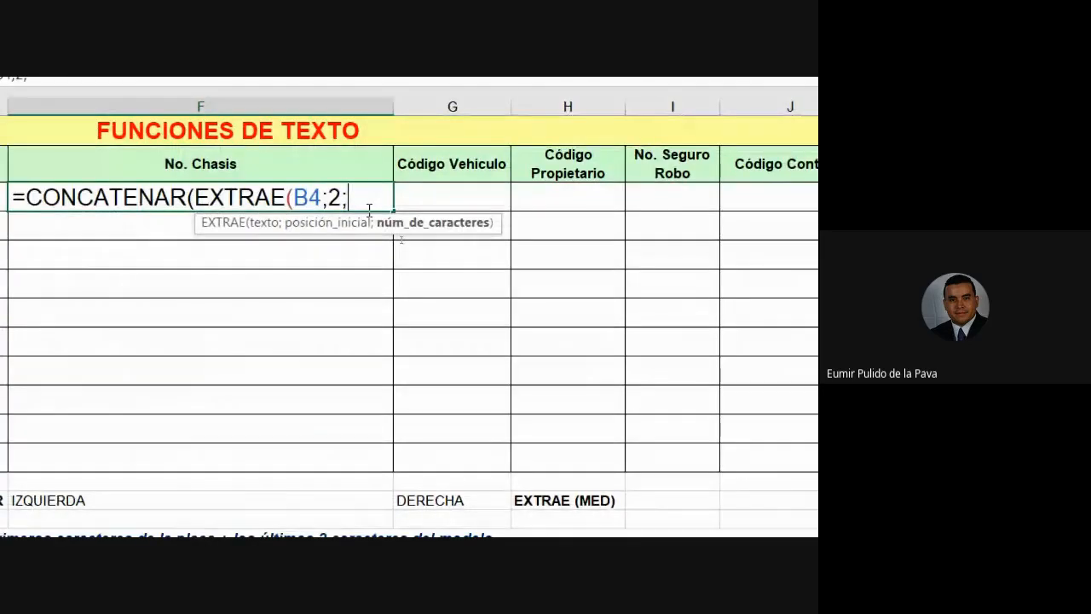
type("2;2)")
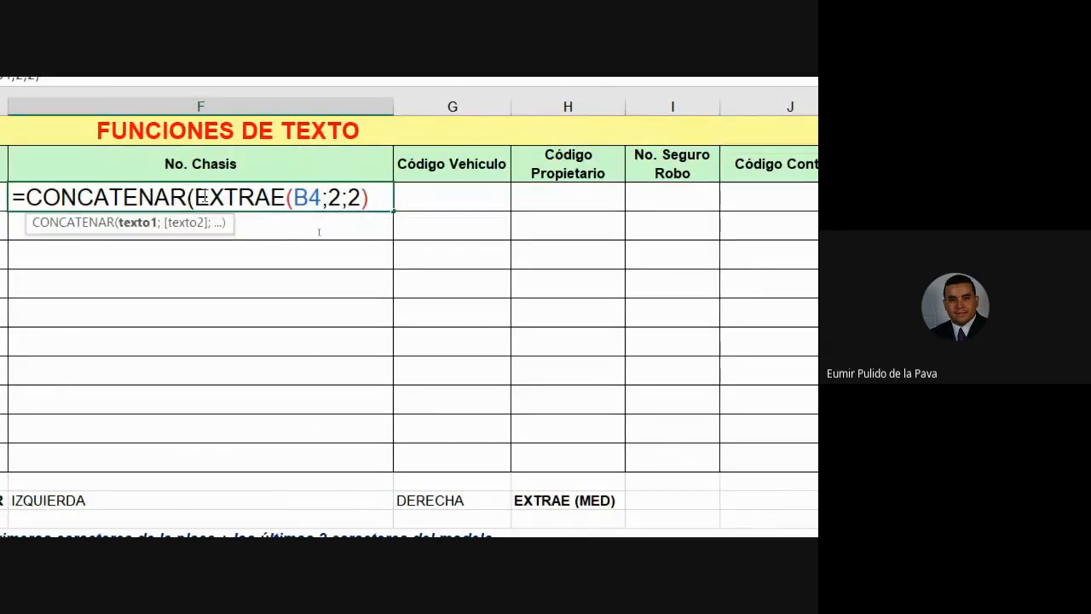
Close the first EXTRAE(B4;2;2) and start a second EXTRAE( as the next CONCATENAR argument.
left_click_drag(197, 196, 363, 197)
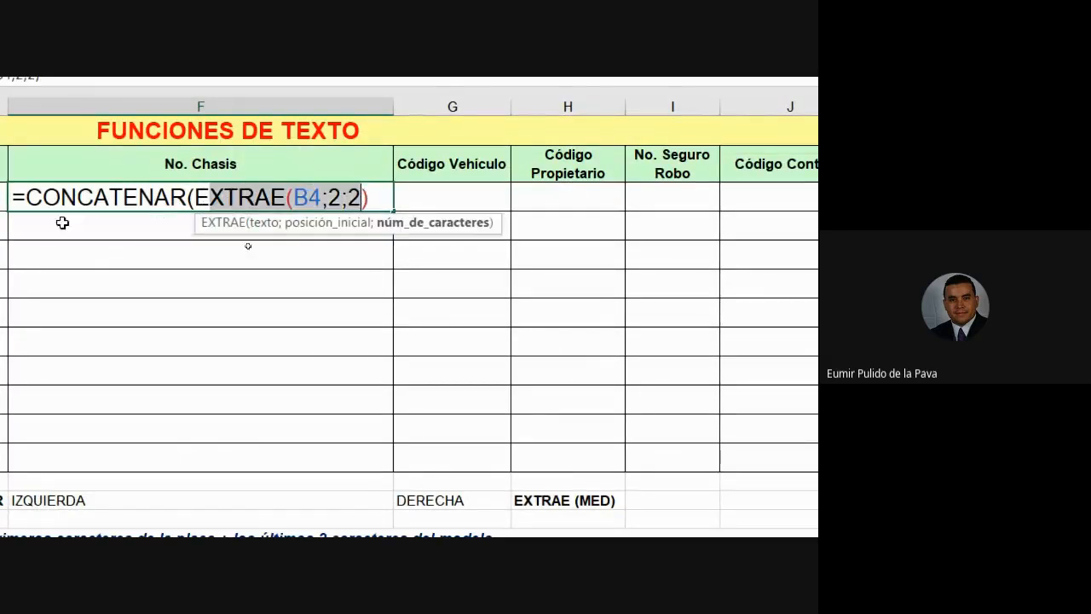
left_click(386, 193)
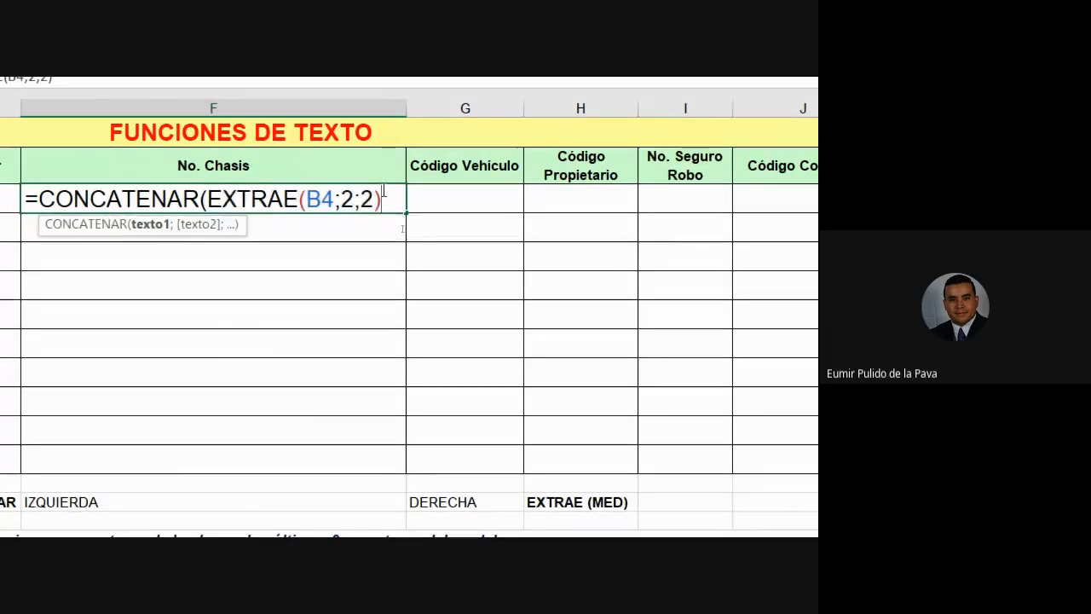
type(";")
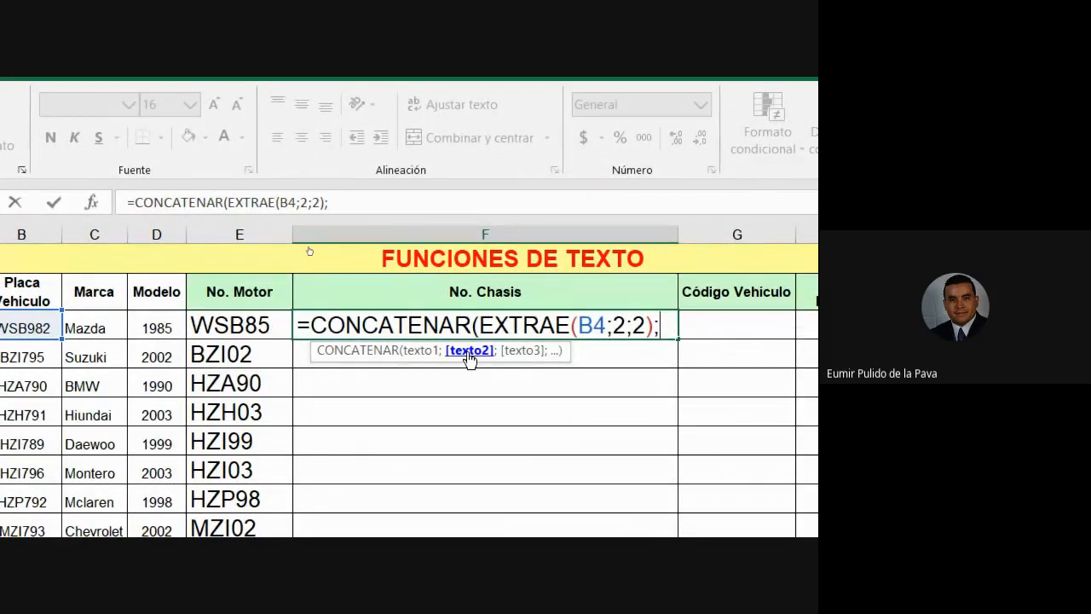
type("EXTRAE(")
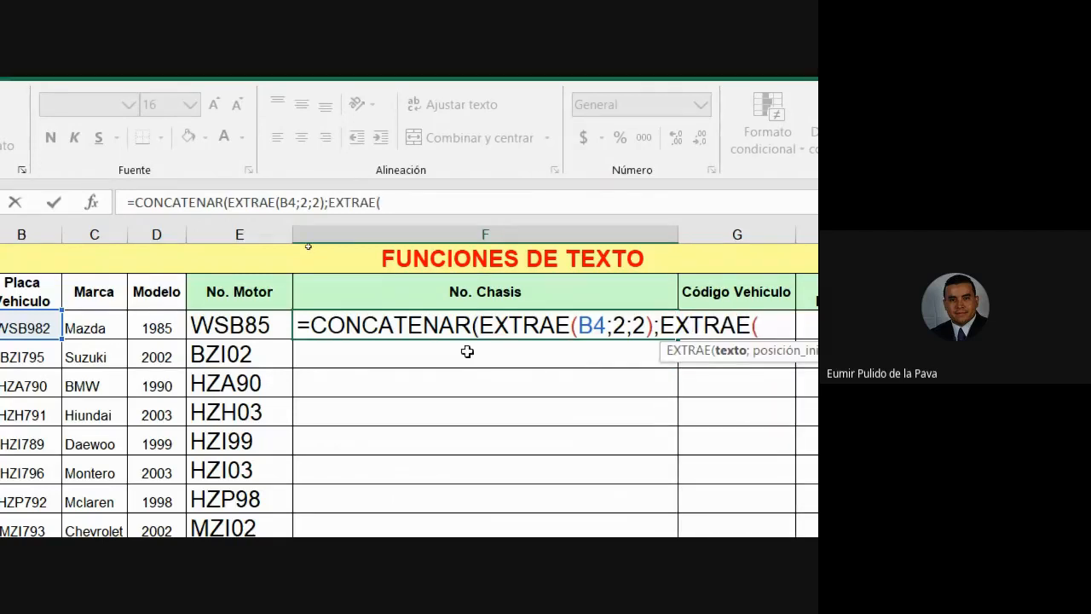
Make the second argument EXTRAE(E4;3;1), taking the motor code's third character, and close the formula.
left_click(261, 327)
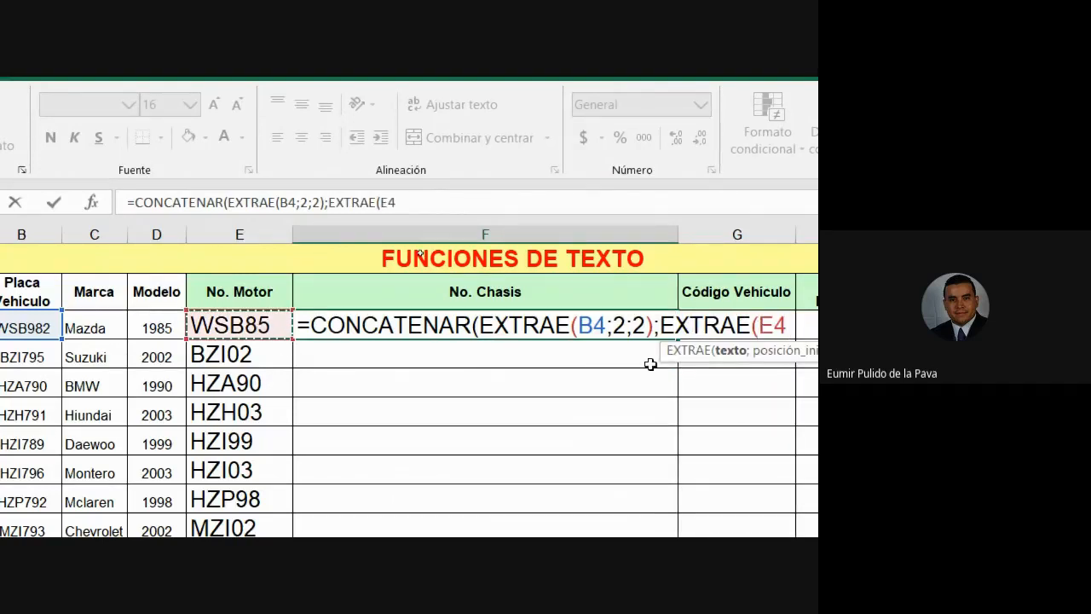
type(";")
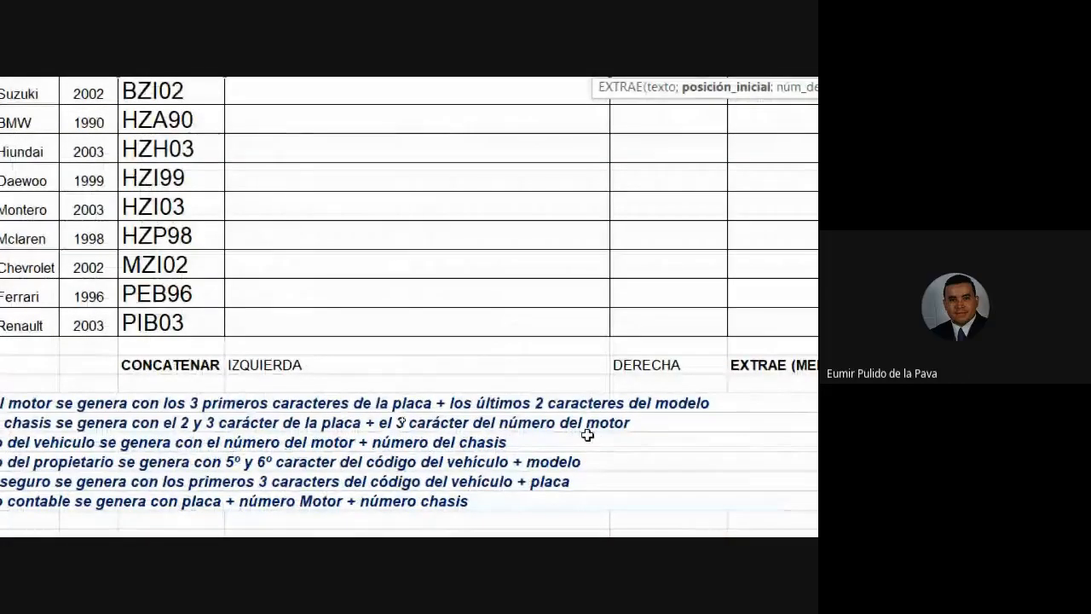
type("3;")
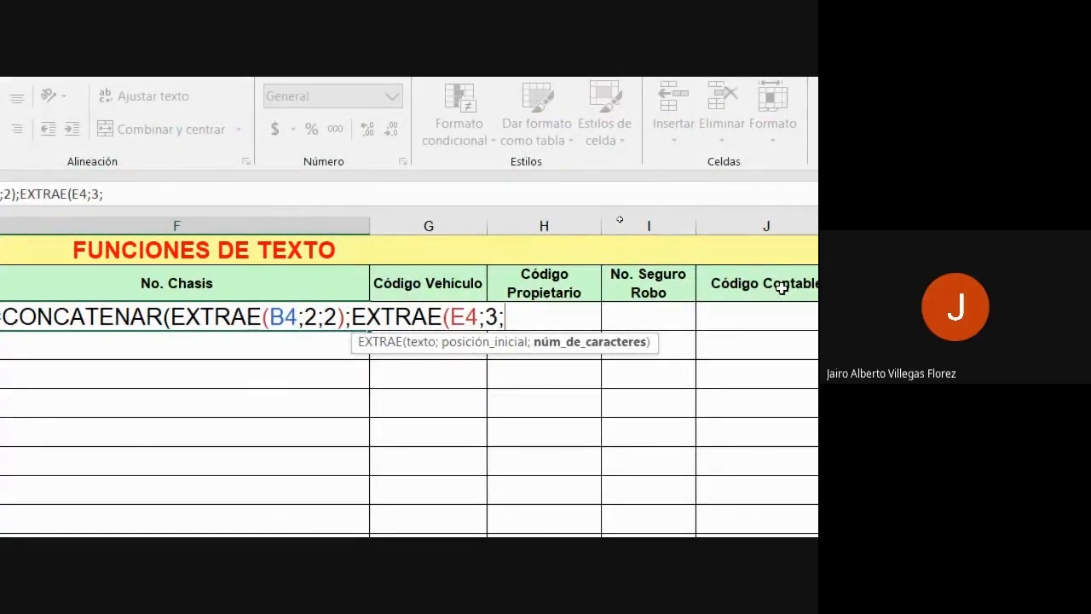
type("1)")
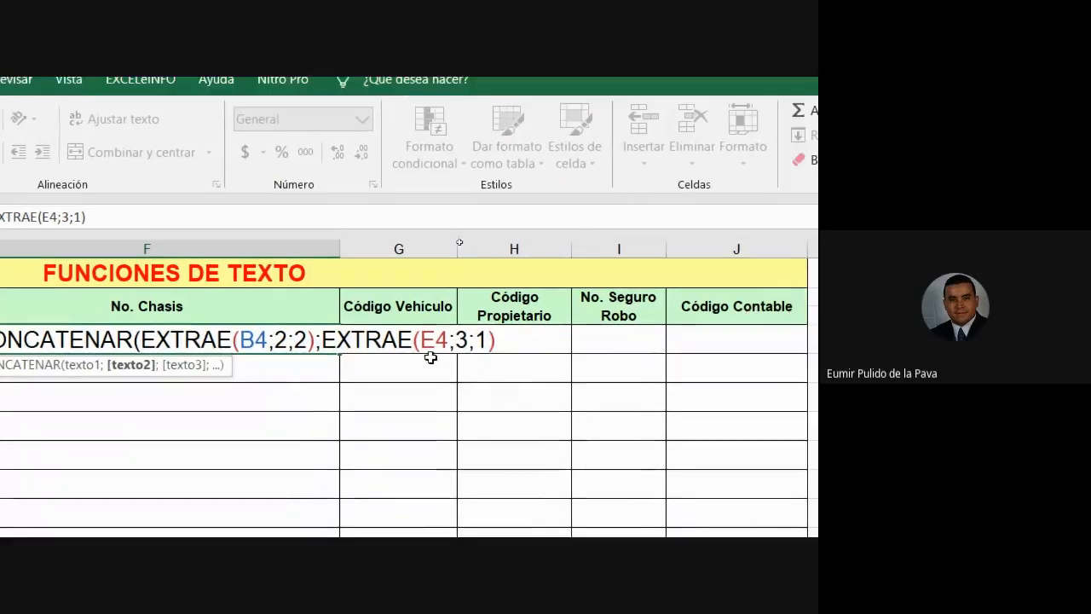
left_click(460, 340)
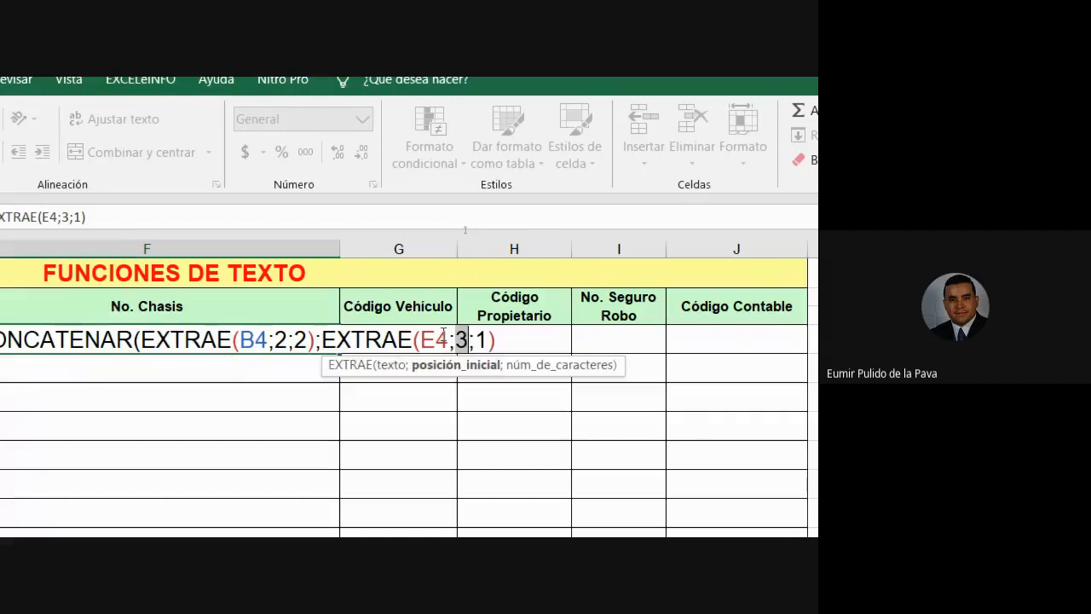
double_click(461, 339)
left_click_drag(474, 339, 487, 339)
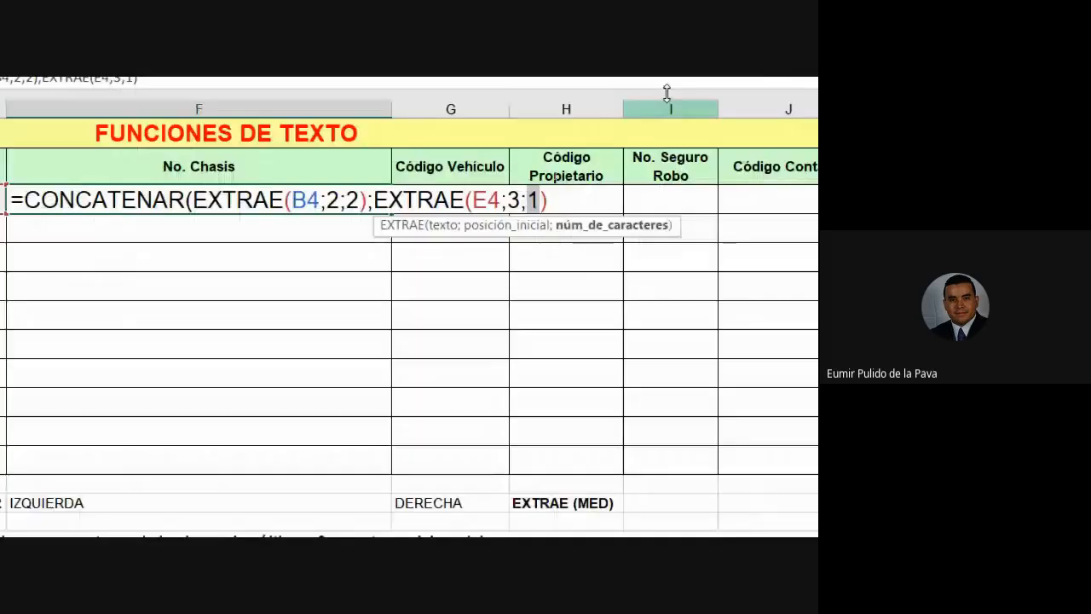
type(")")
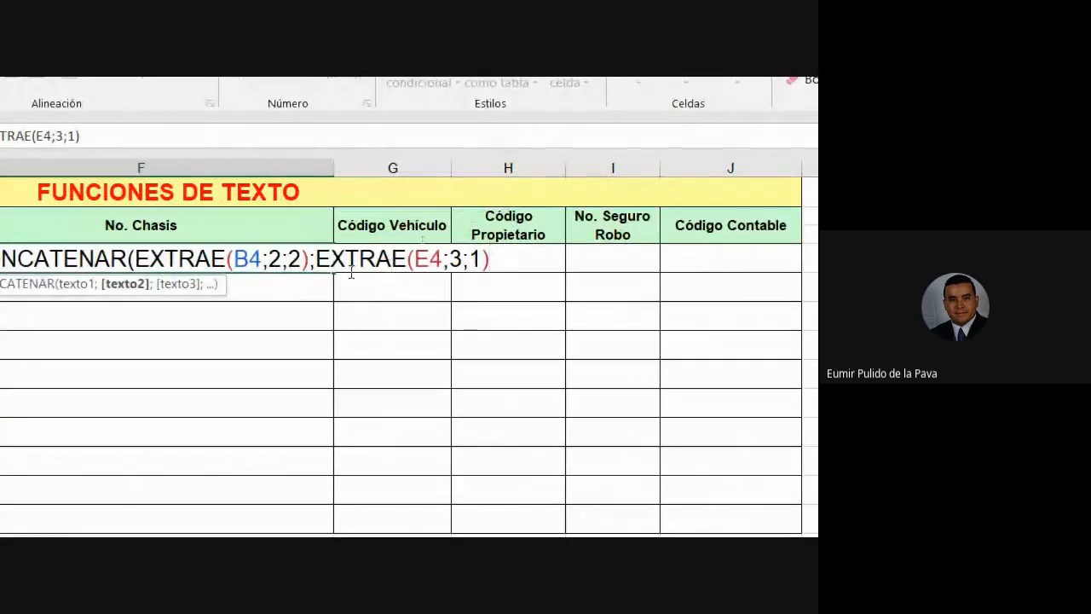
type(")")
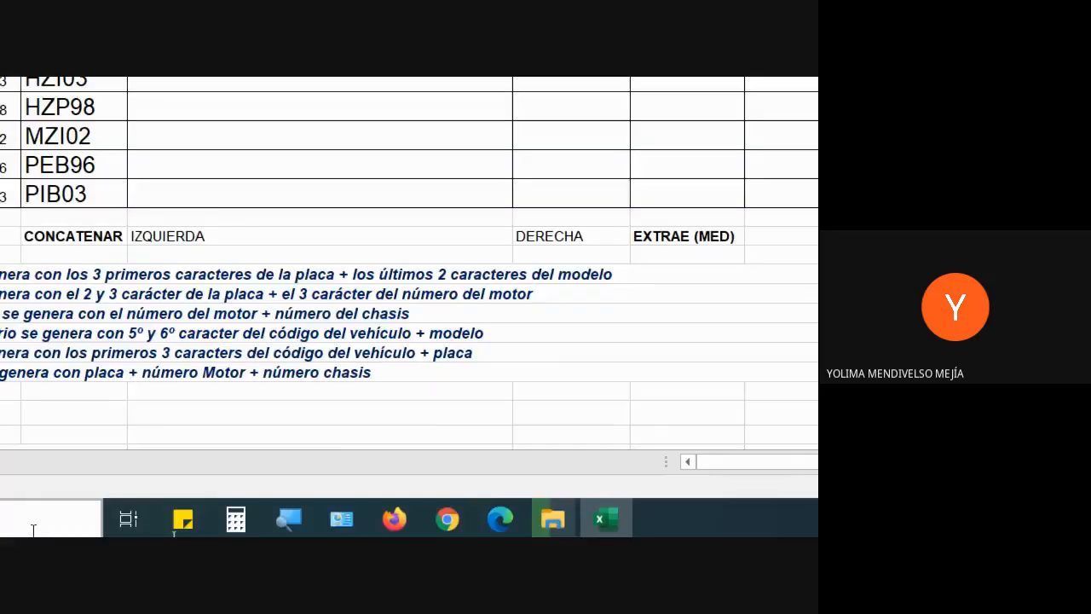
Reset the magnifier to 100% and look over the Meet participant list before returning to Excel.
left_click(287, 522)
left_click(280, 517)
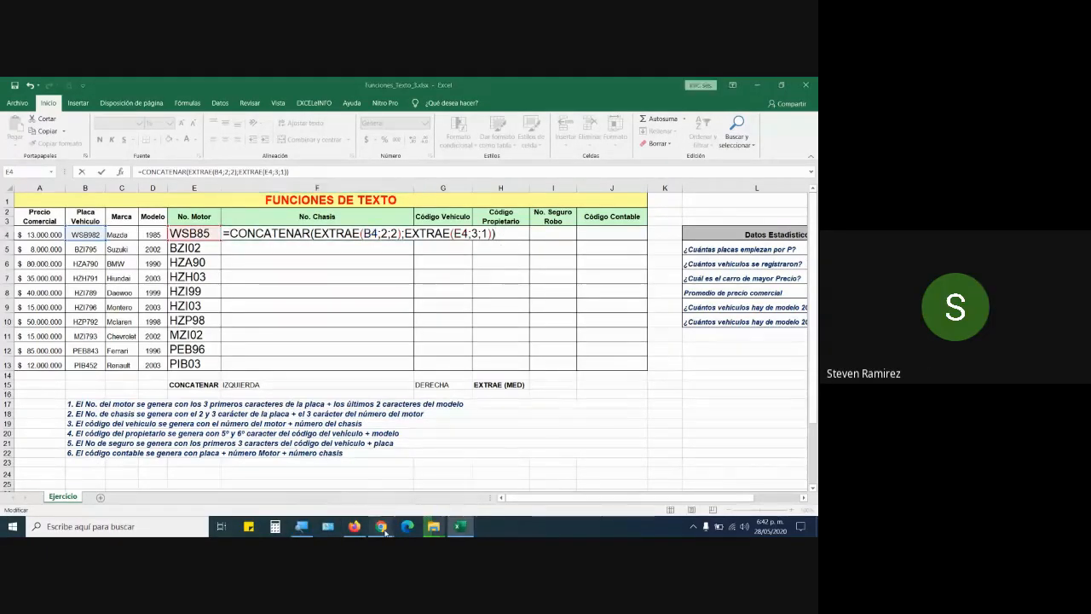
mouse_move(381, 526)
left_click(314, 477)
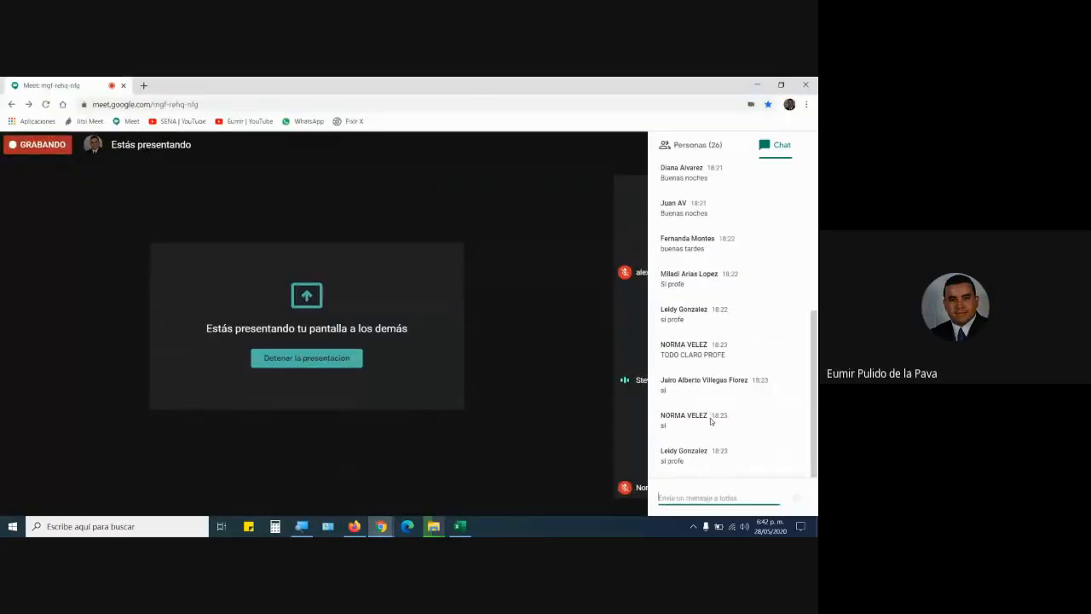
left_click(701, 156)
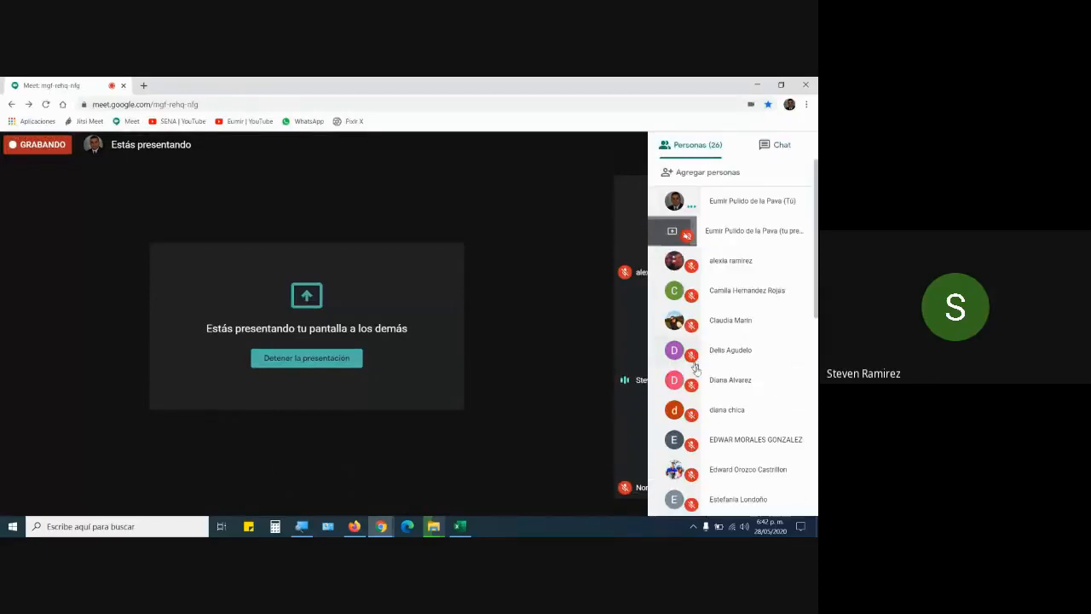
scroll(733, 409, "down", 5)
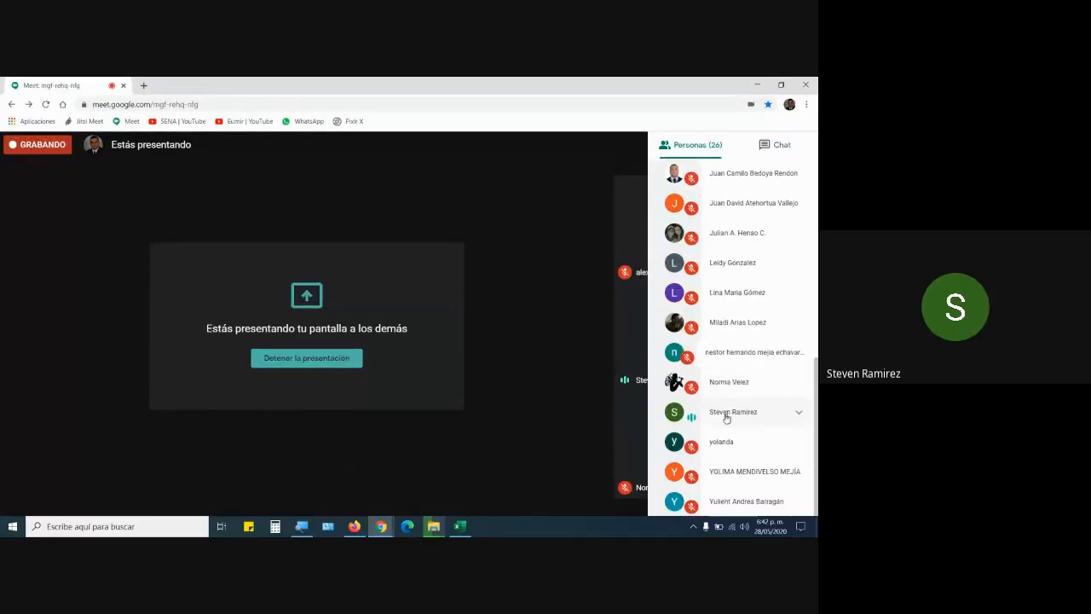
scroll(764, 393, "up", 6)
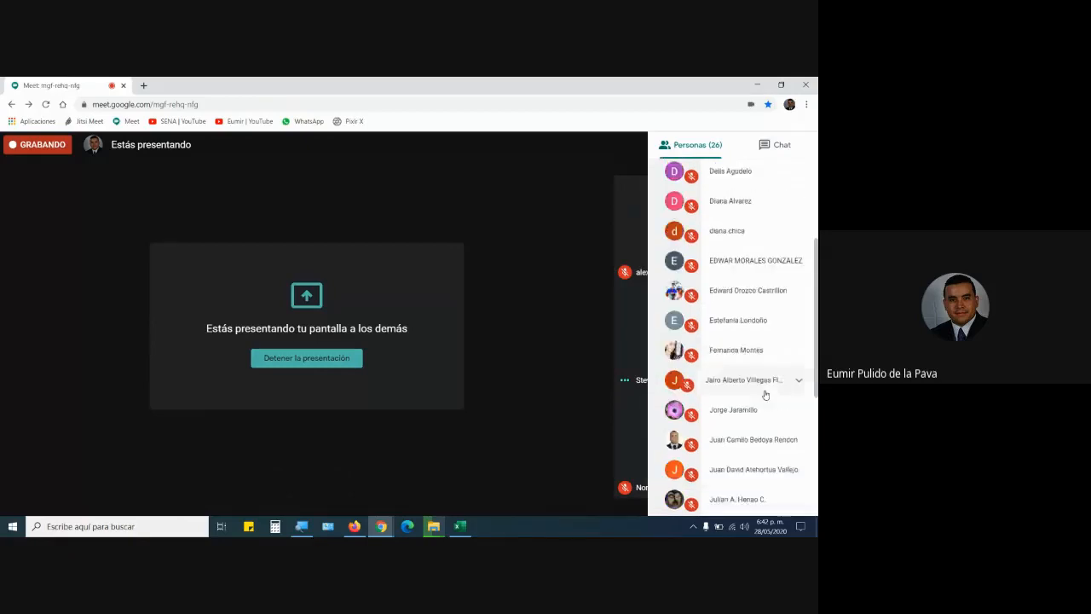
scroll(764, 394, "down", 5)
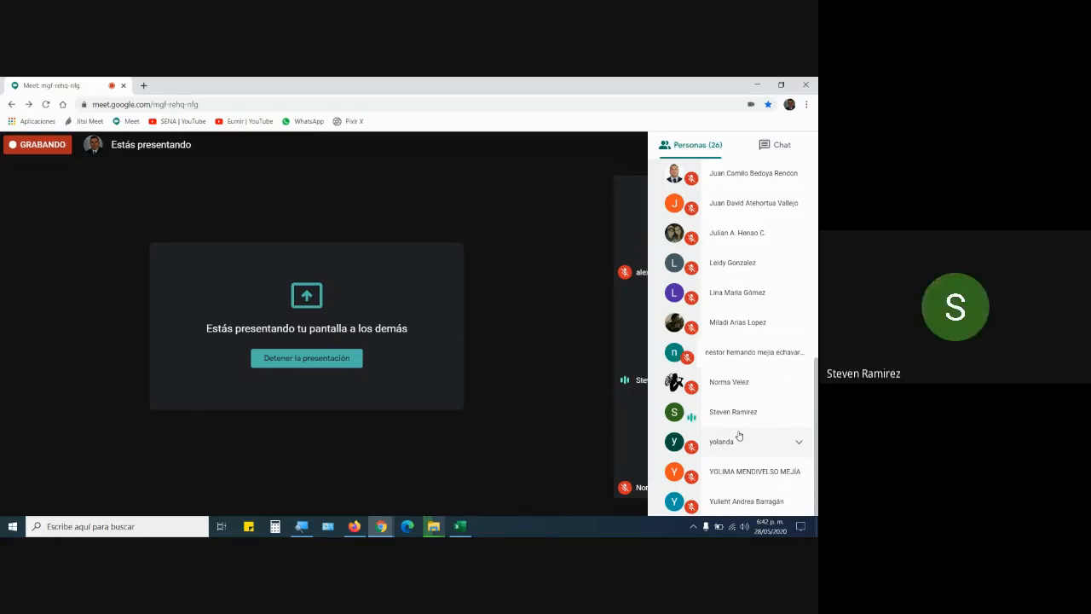
left_click(462, 528)
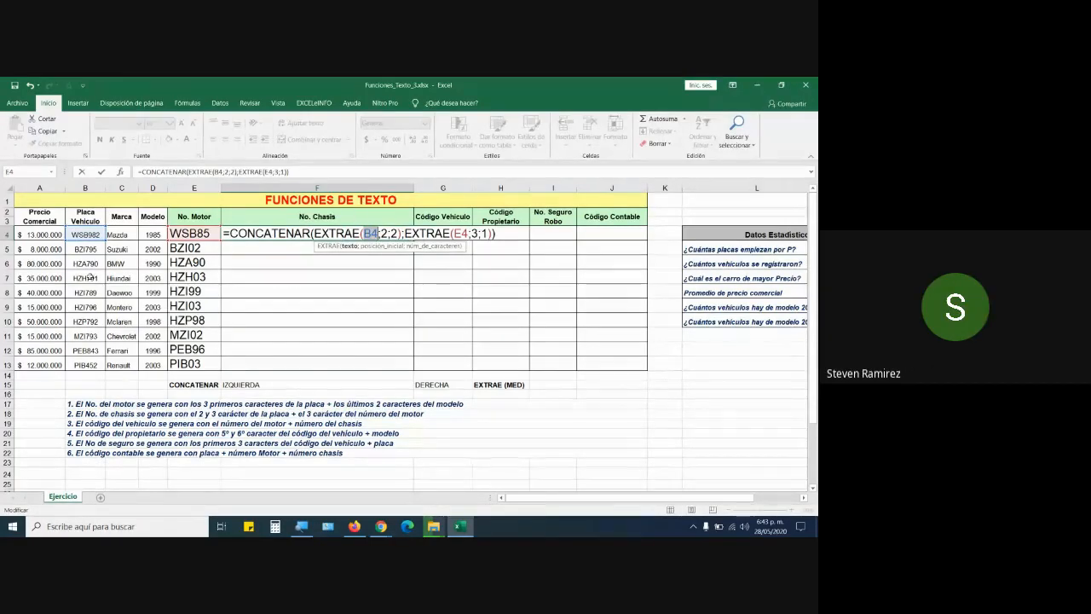
Change the No. Chasis references to ranges B4:B13 and E4:E13 and commit the formula.
left_click_drag(86, 235, 89, 365)
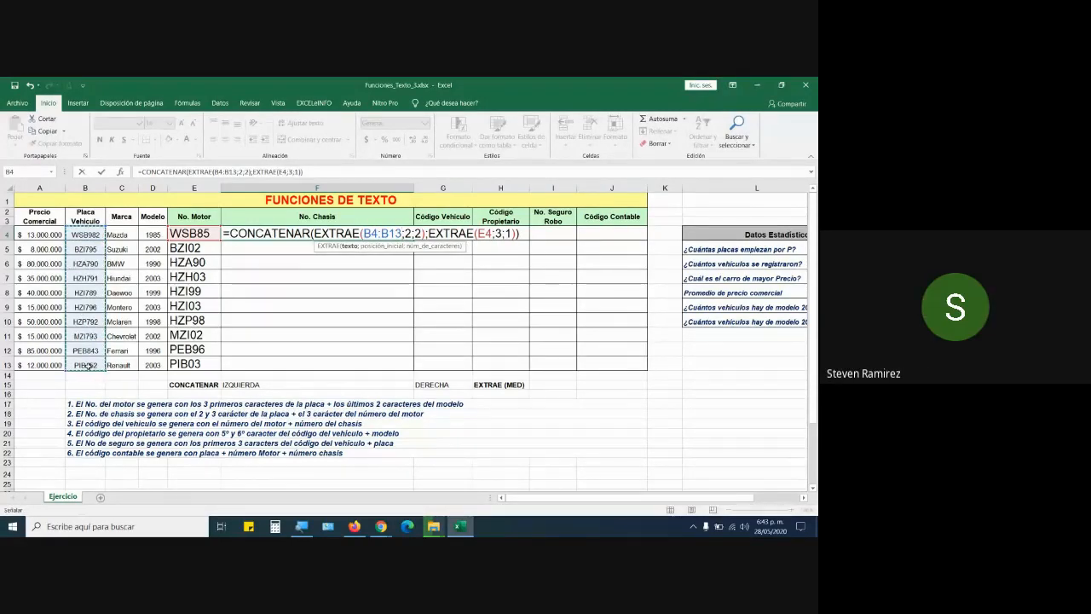
double_click(484, 232)
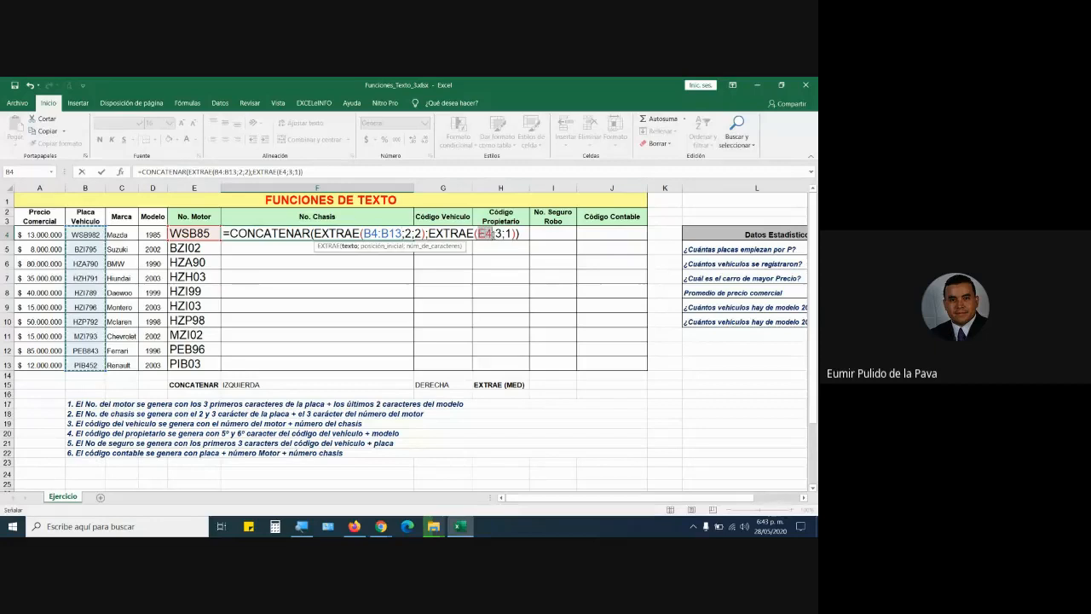
left_click_drag(182, 234, 196, 364)
key("Return")
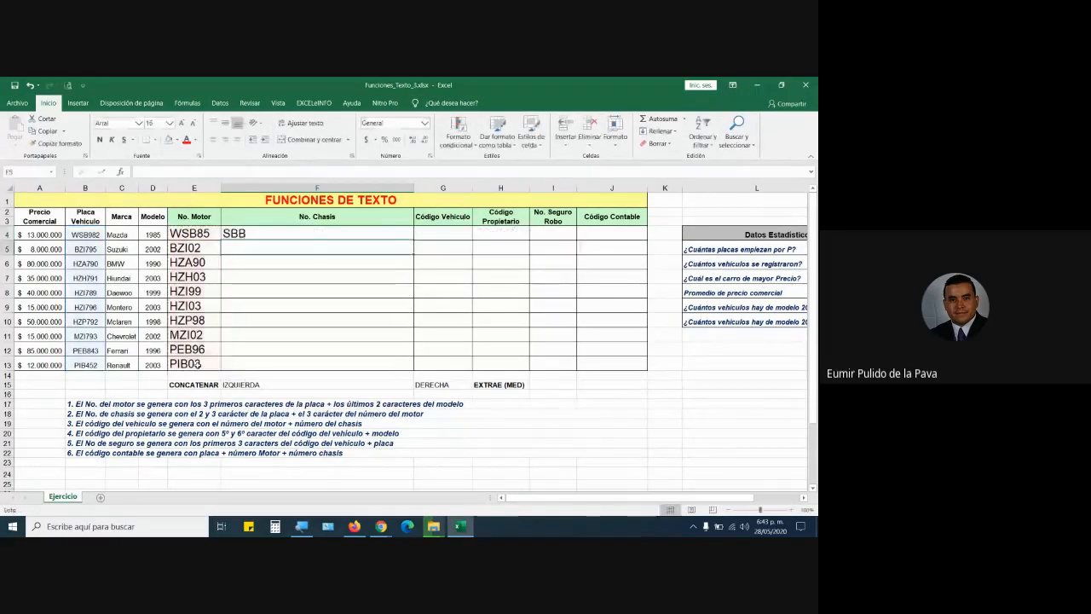
Fill the F4 chassis formula down to F13, then reopen it to inspect the B4:B13 reference.
left_click(255, 232)
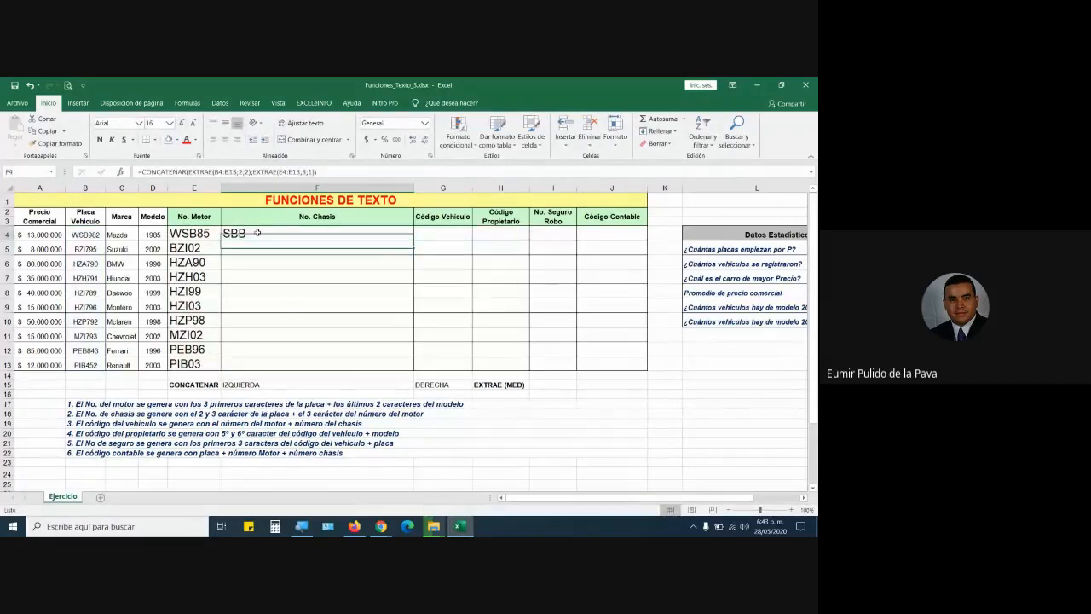
left_click_drag(414, 240, 408, 372)
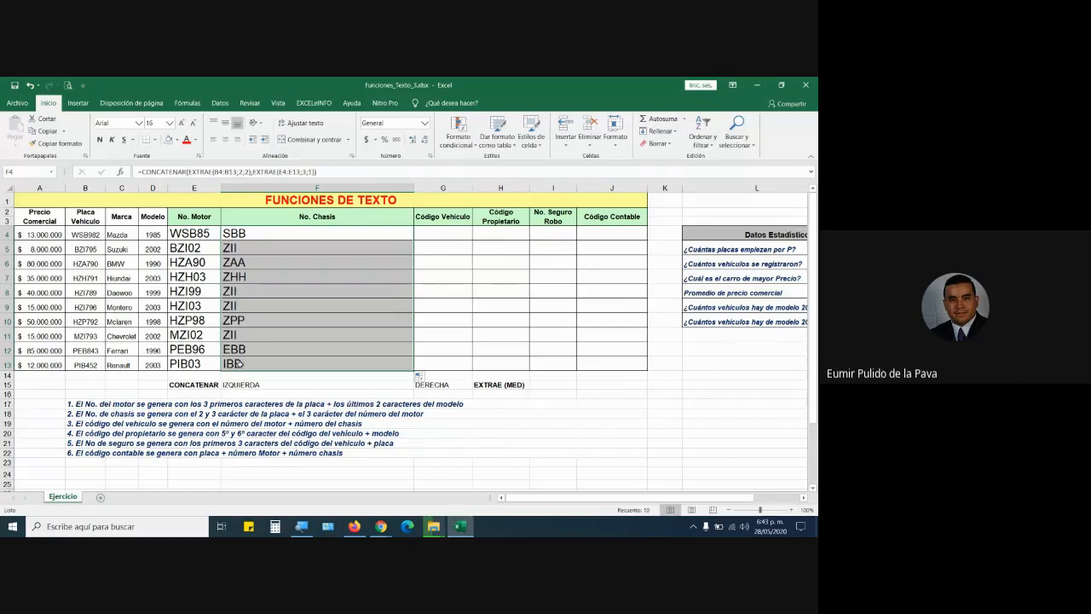
double_click(267, 231)
left_click_drag(401, 232, 363, 233)
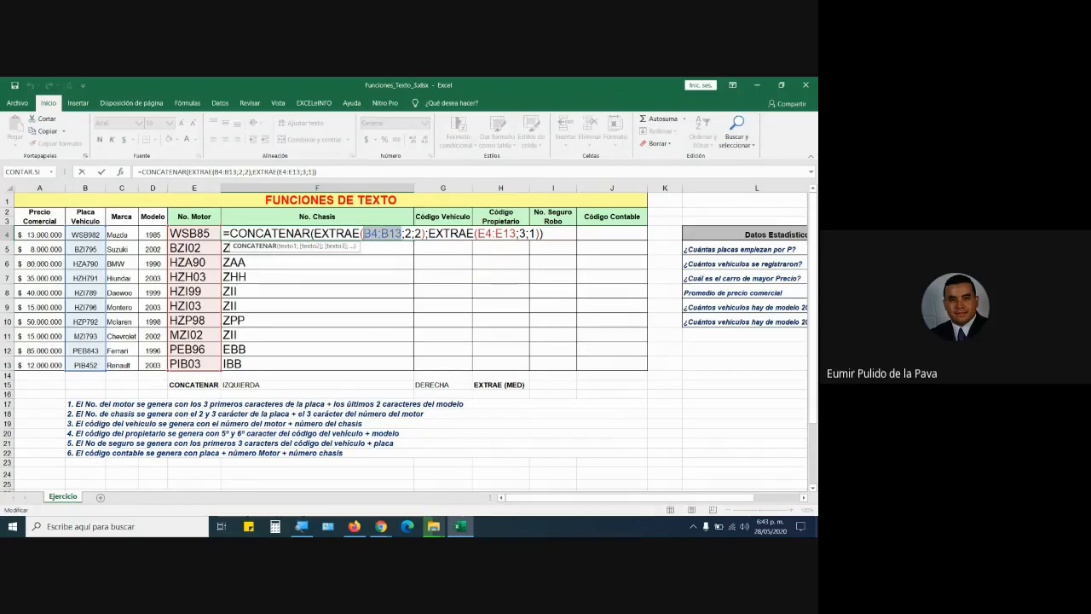
key("Return")
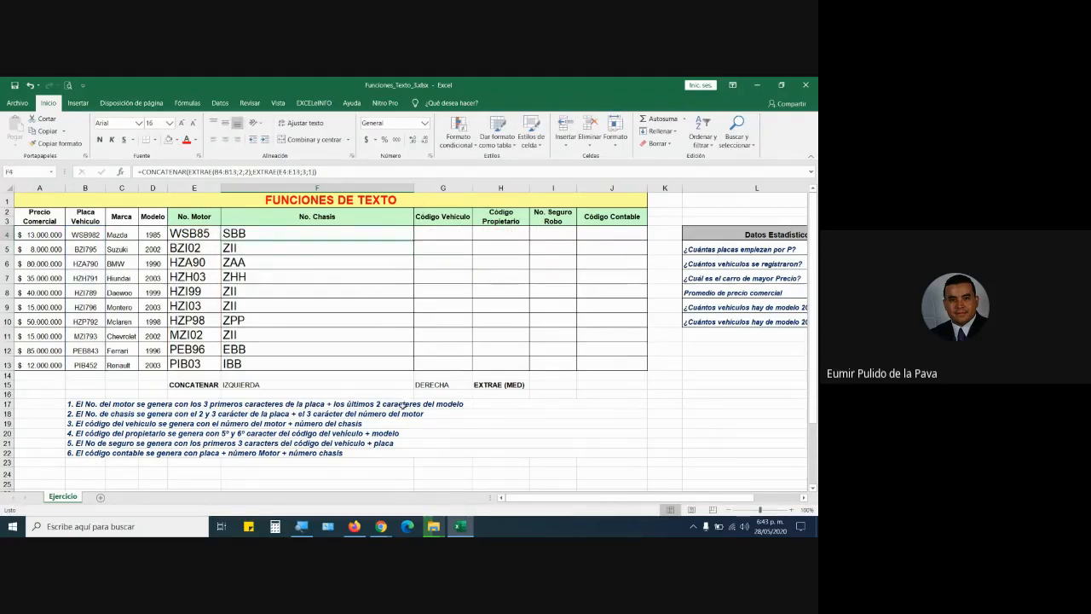
double_click(279, 233)
Trim the F4 No. Chasis formula's ranges back to single-cell references B4 and E4.
left_click_drag(363, 233, 403, 233)
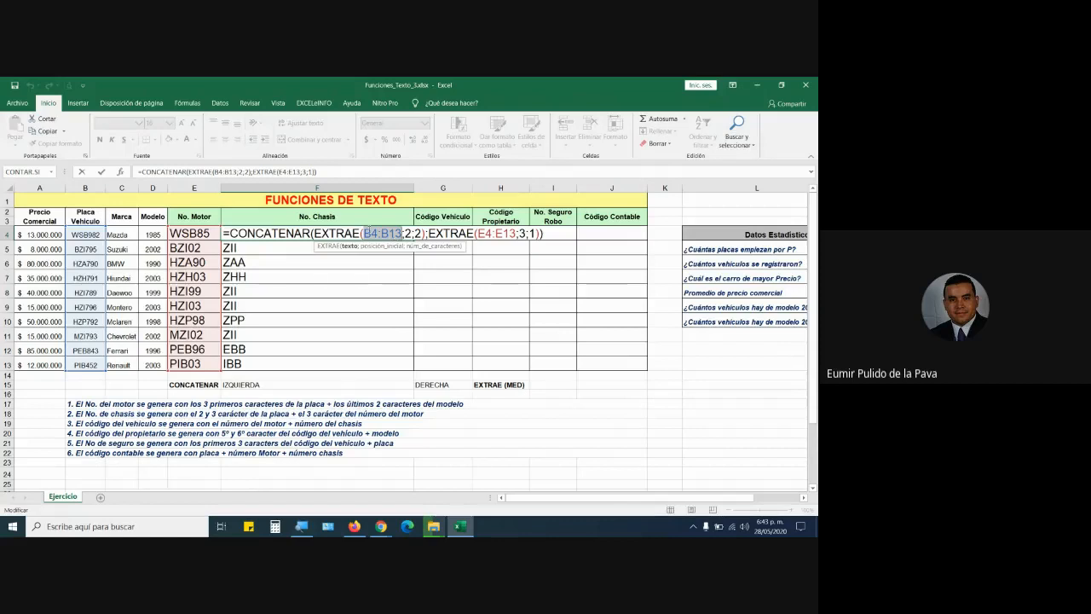
key("Return")
left_click(399, 266)
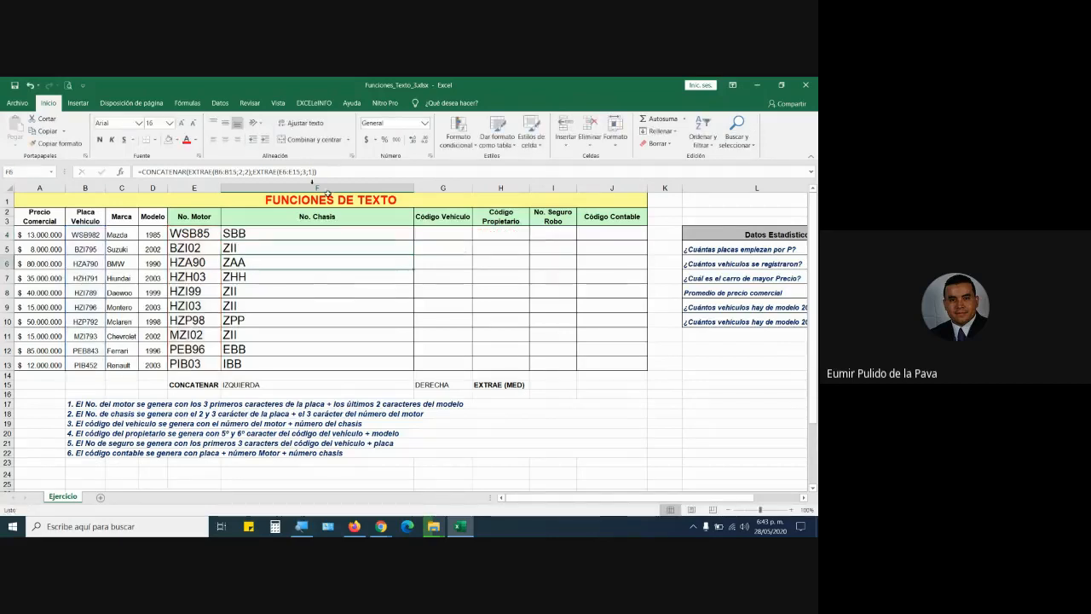
double_click(292, 231)
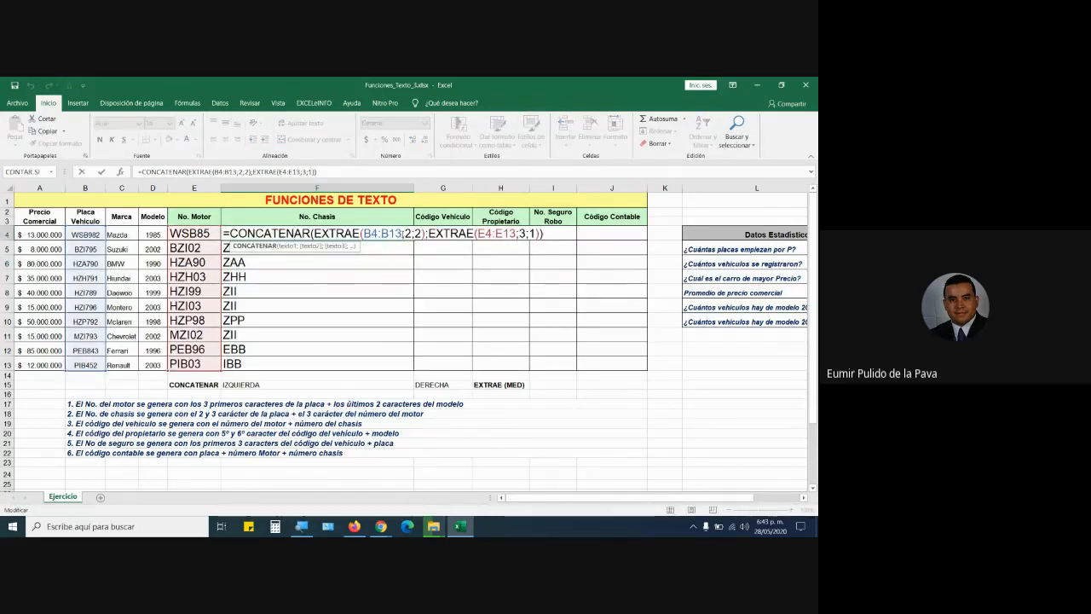
left_click(400, 260)
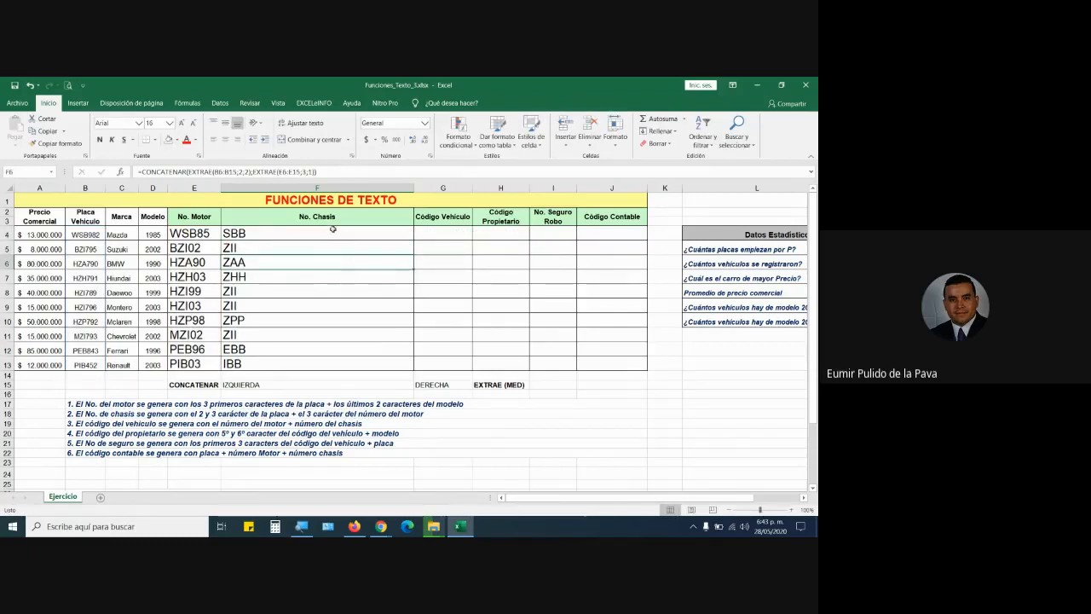
double_click(333, 230)
left_click(398, 234)
key("BackSpace")
key("BackSpace")
key("BackSpace")
key("BackSpace")
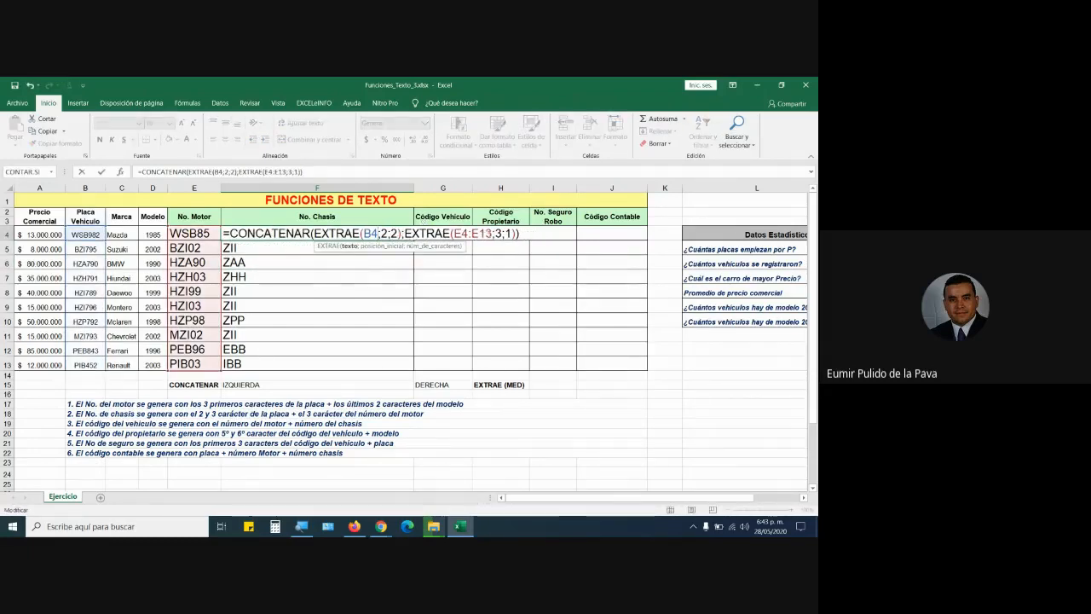
left_click(493, 234)
key("BackSpace")
key("BackSpace")
key("BackSpace")
key("BackSpace")
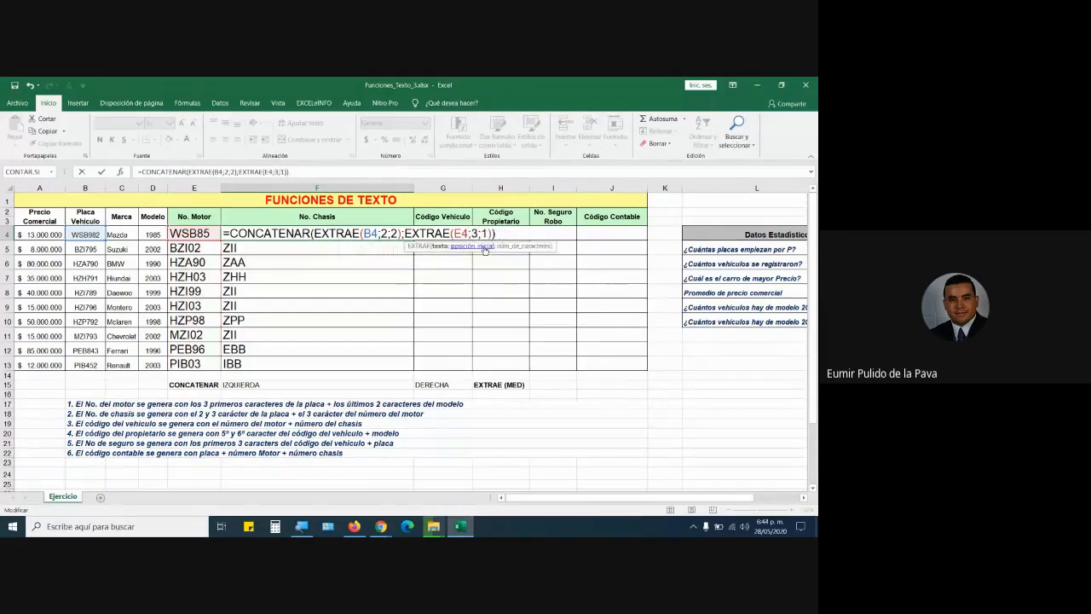
key("Return")
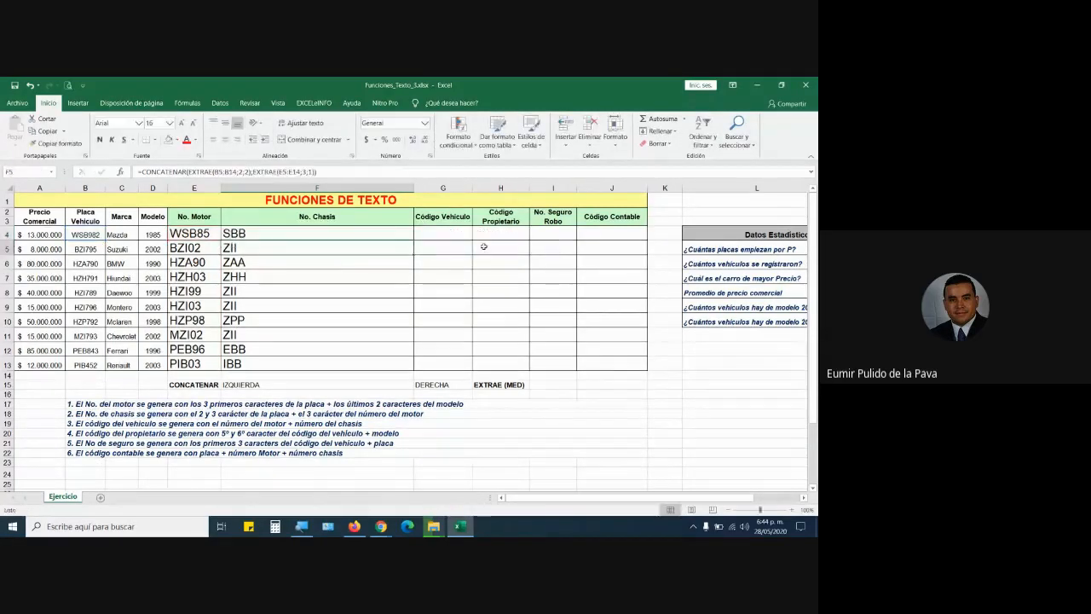
Fill the F4 formula down through row 13 and auto-fit the No. Chasis column.
left_click(410, 235)
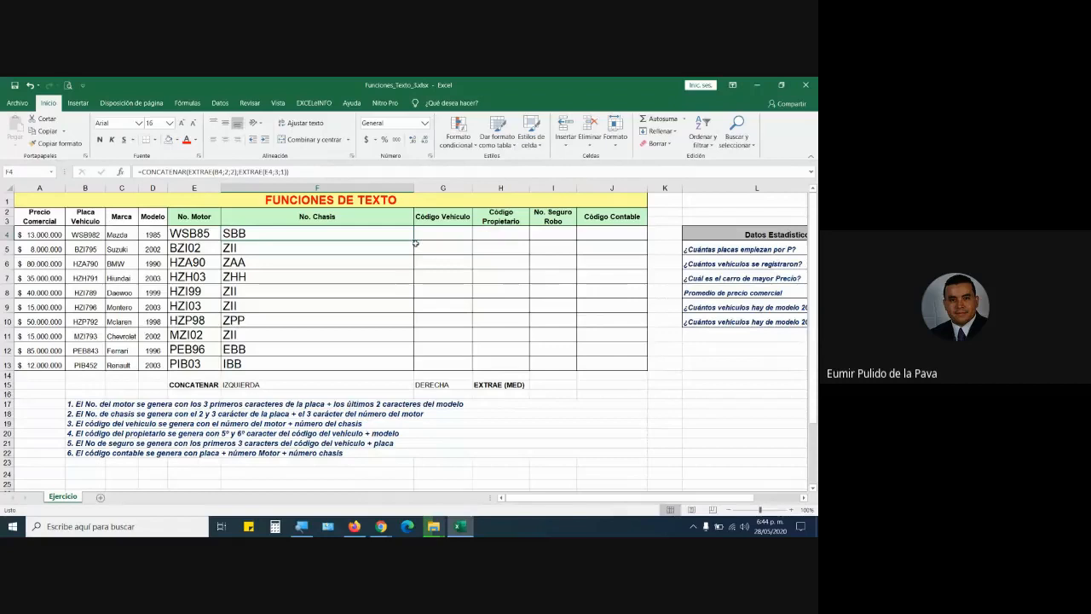
double_click(415, 244)
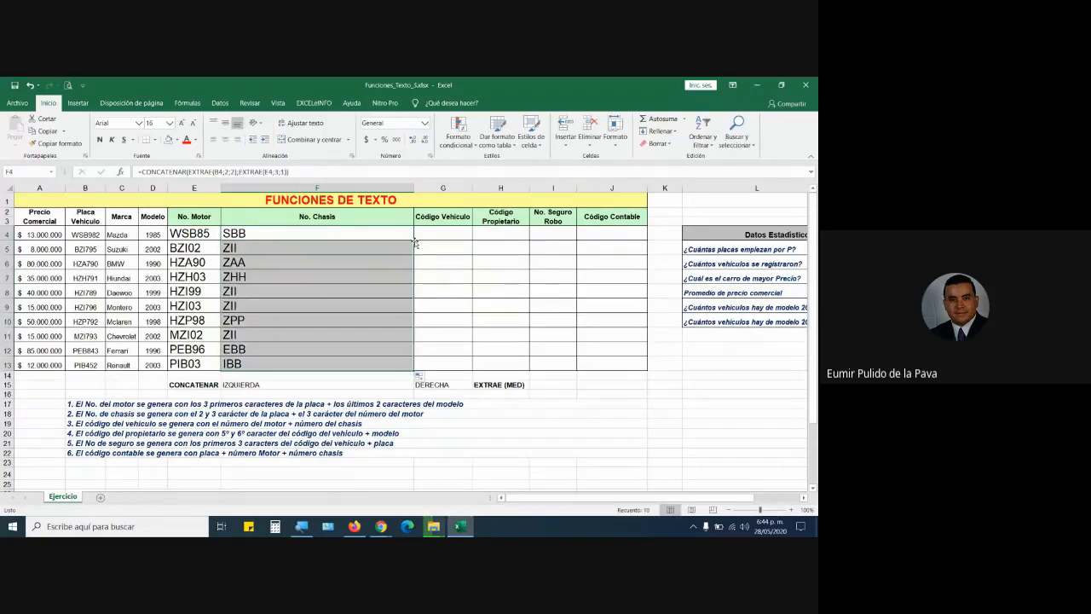
double_click(324, 233)
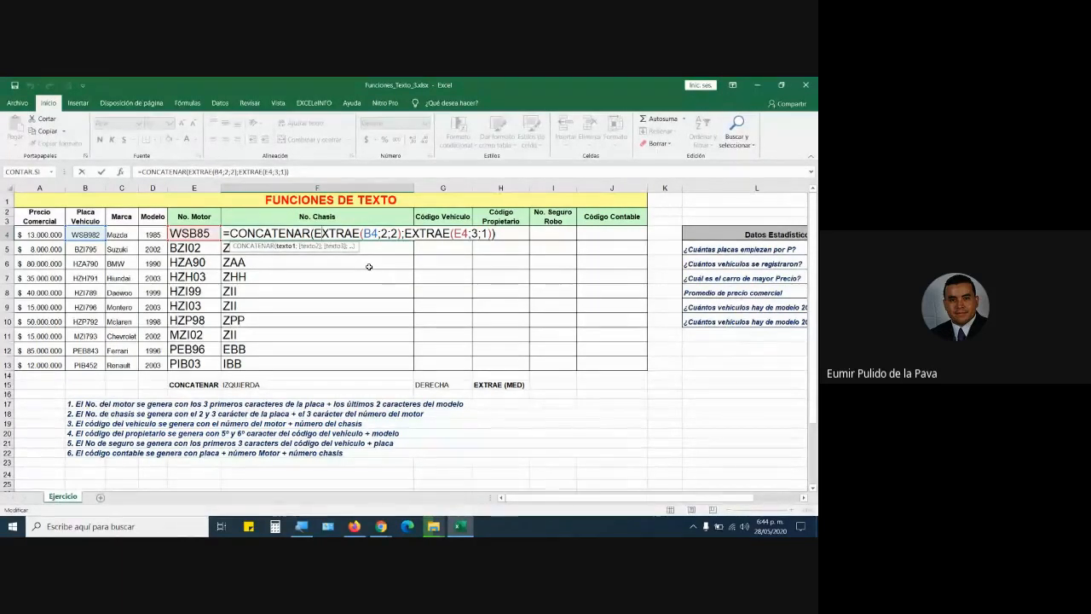
key("Return")
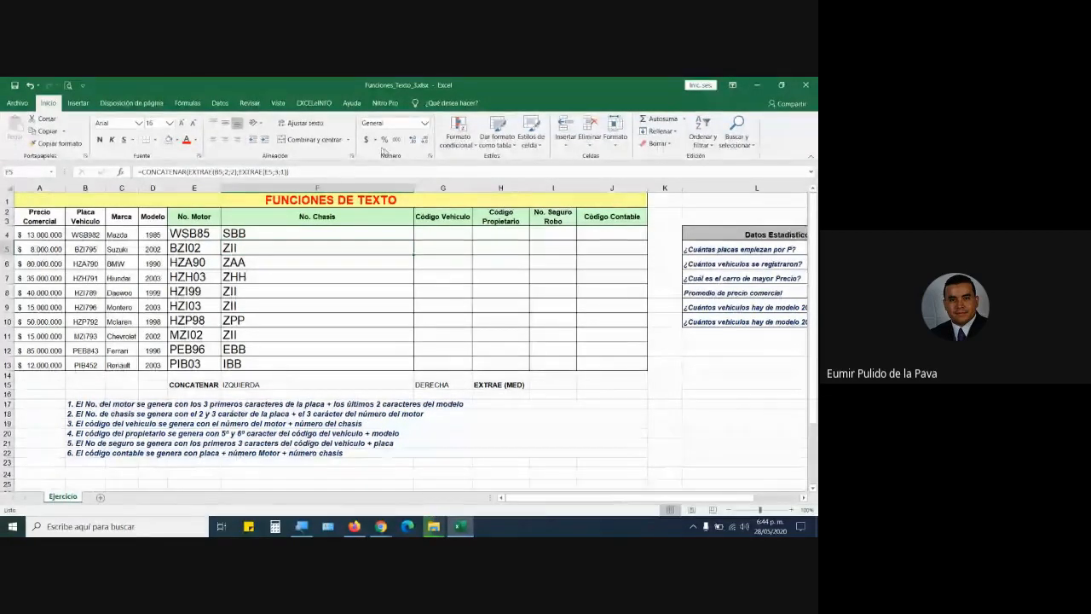
double_click(413, 188)
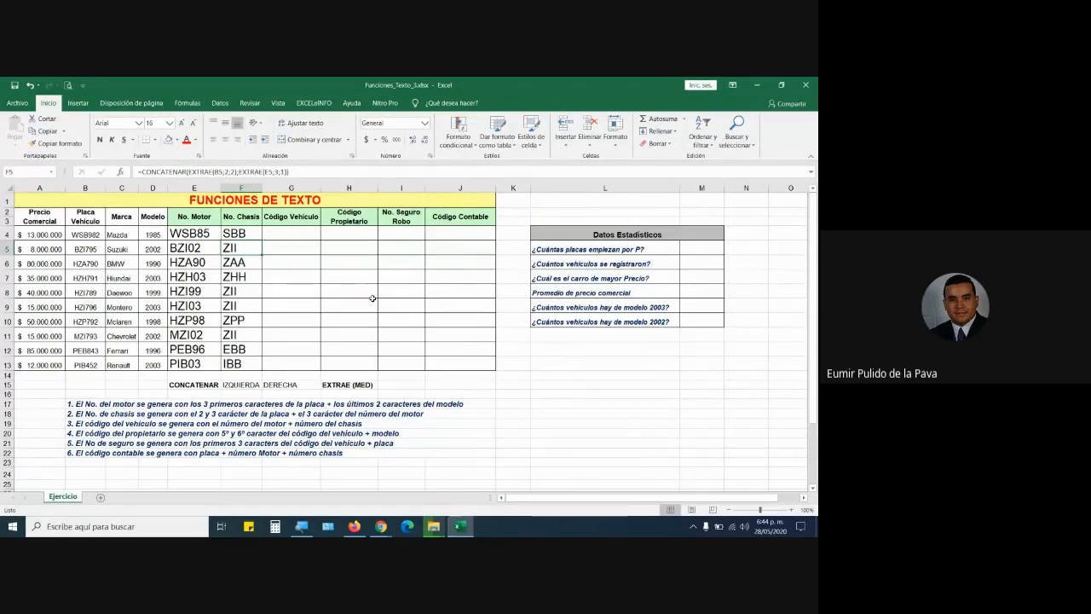
Widen column E, fill E13 blue, and increase its font size twice.
left_click_drag(219, 192, 290, 193)
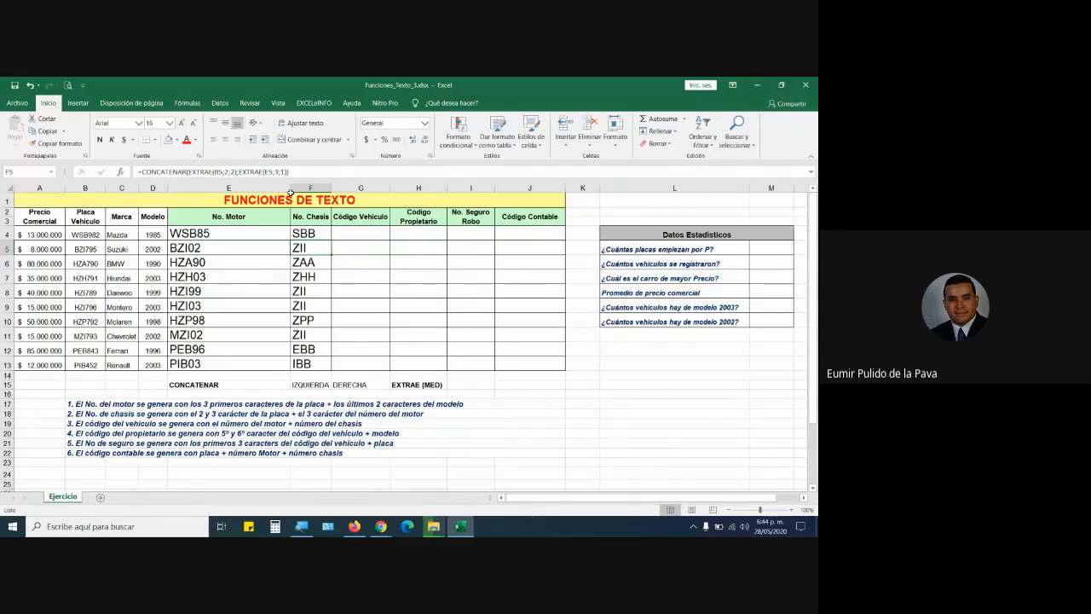
double_click(238, 230)
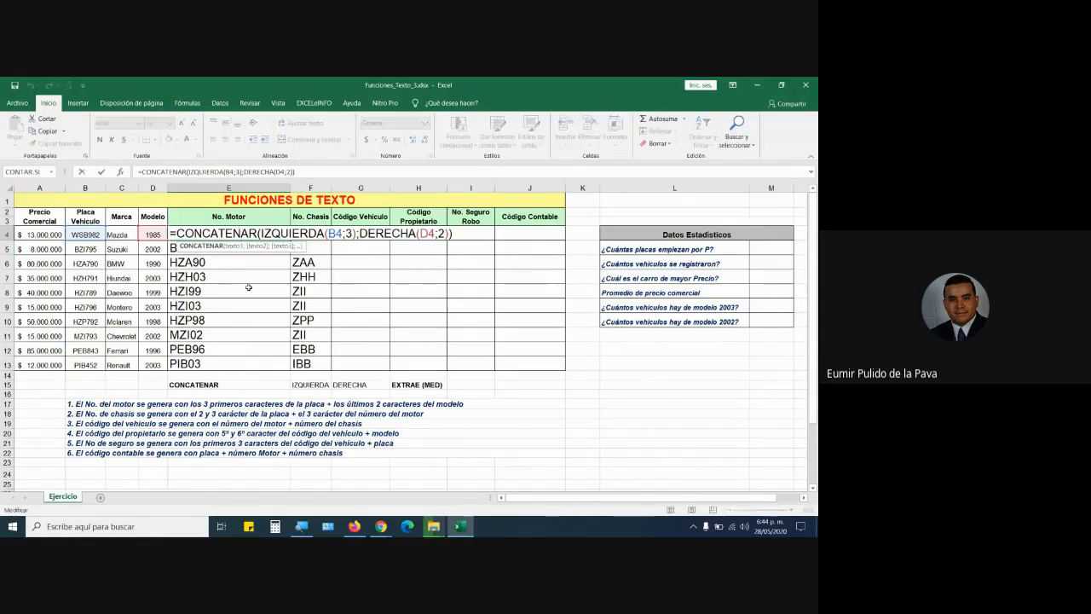
left_click(226, 365)
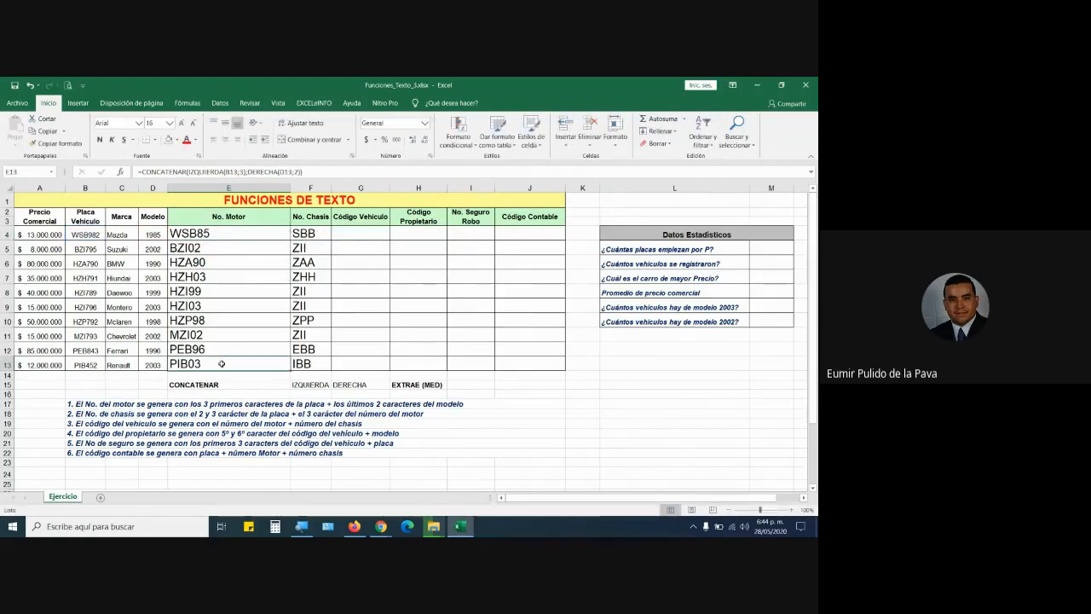
left_click(176, 140)
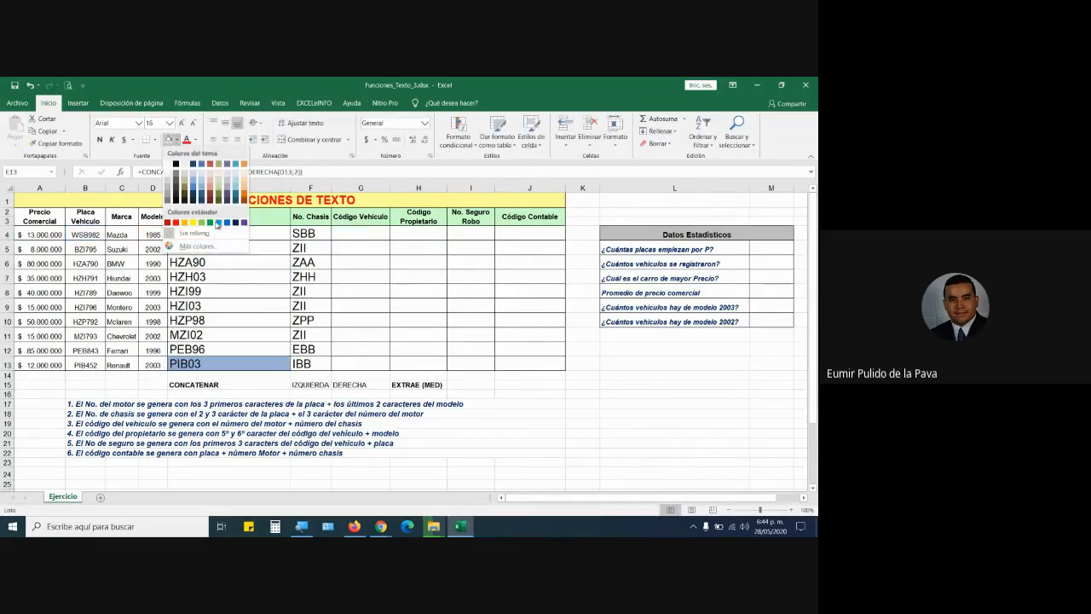
left_click(223, 224)
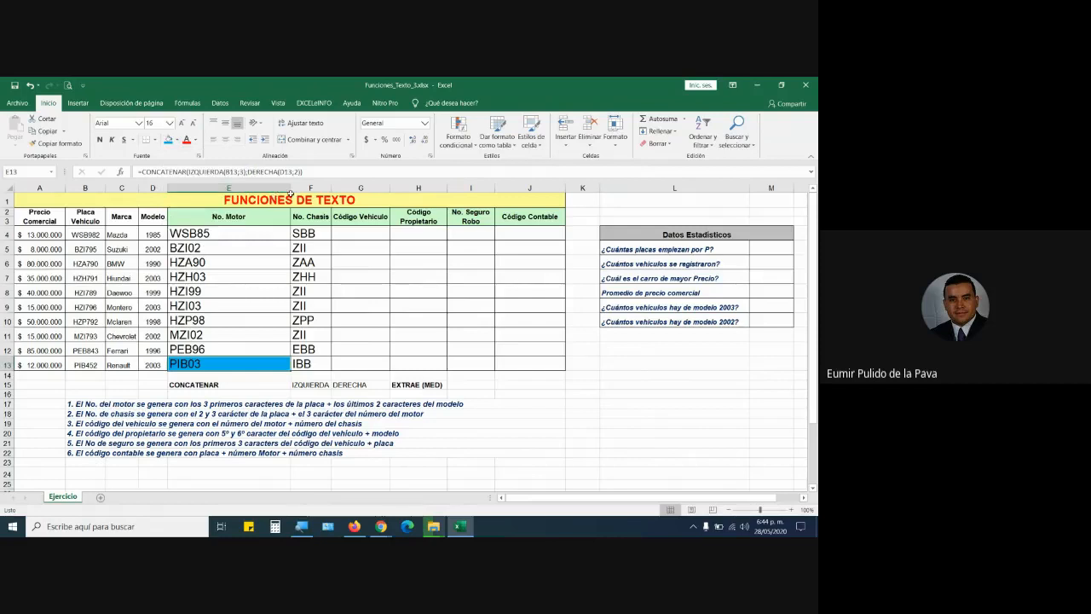
left_click_drag(313, 183, 325, 187)
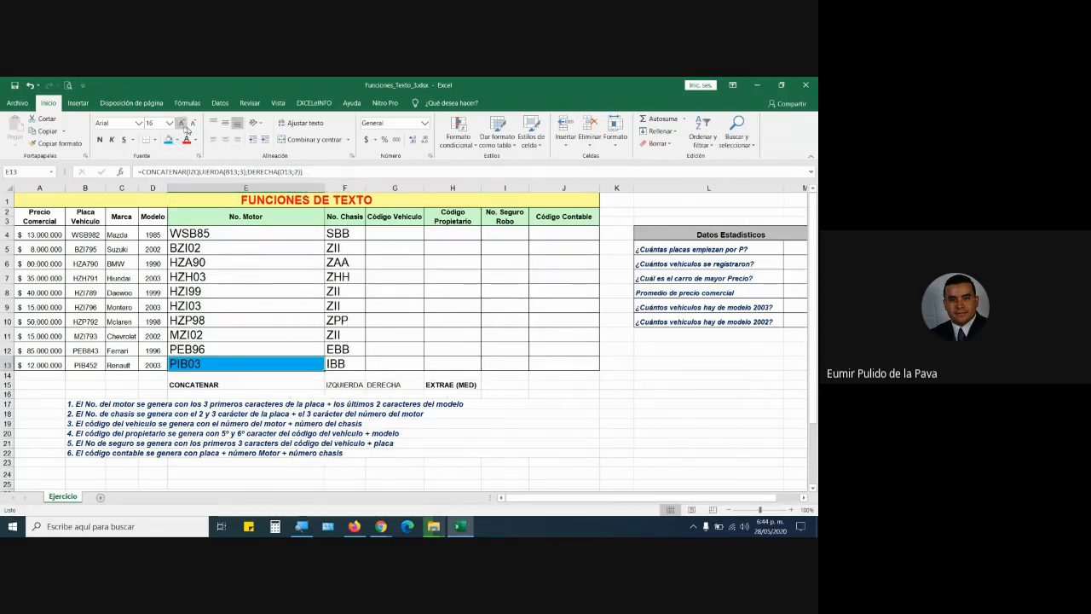
left_click(181, 125)
left_click(180, 124)
Delete E13's nested IZQUIERDA and DERECHA arguments, leaving =CONCATENAR().
double_click(224, 369)
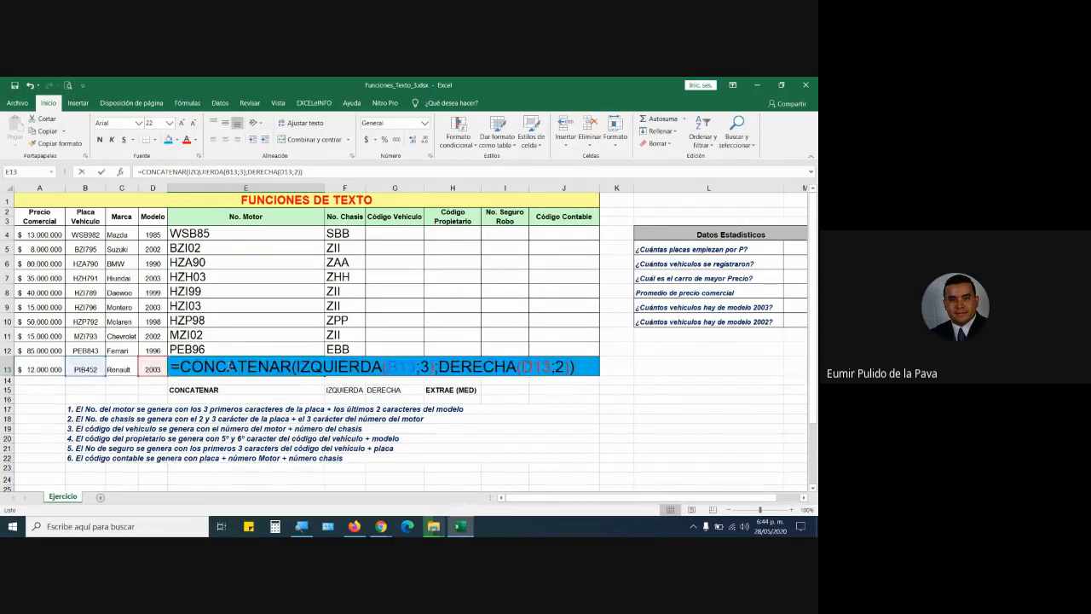
left_click_drag(294, 367, 583, 364)
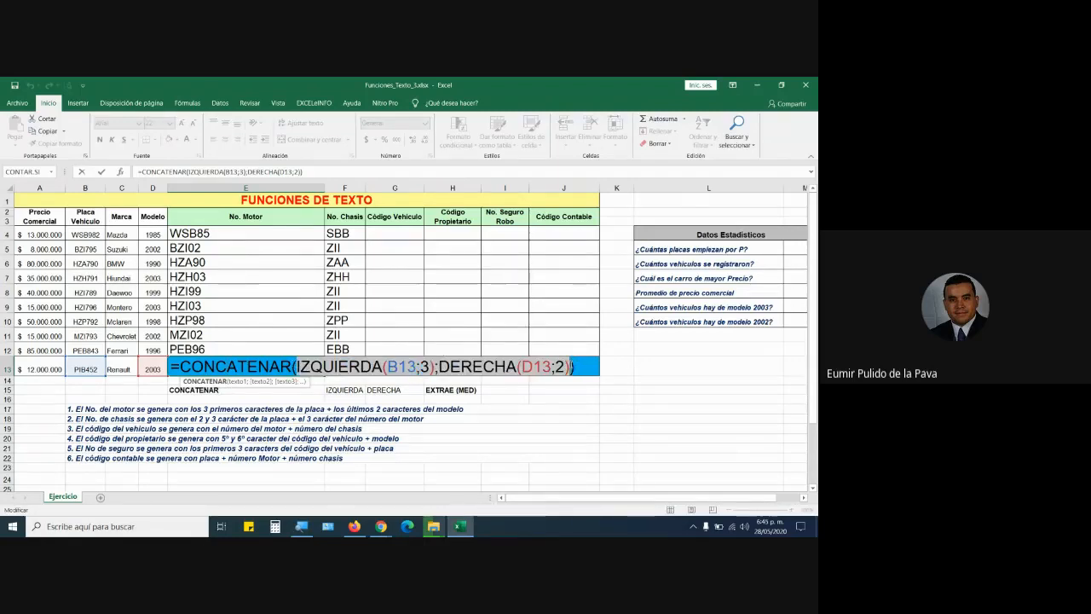
key("Delete")
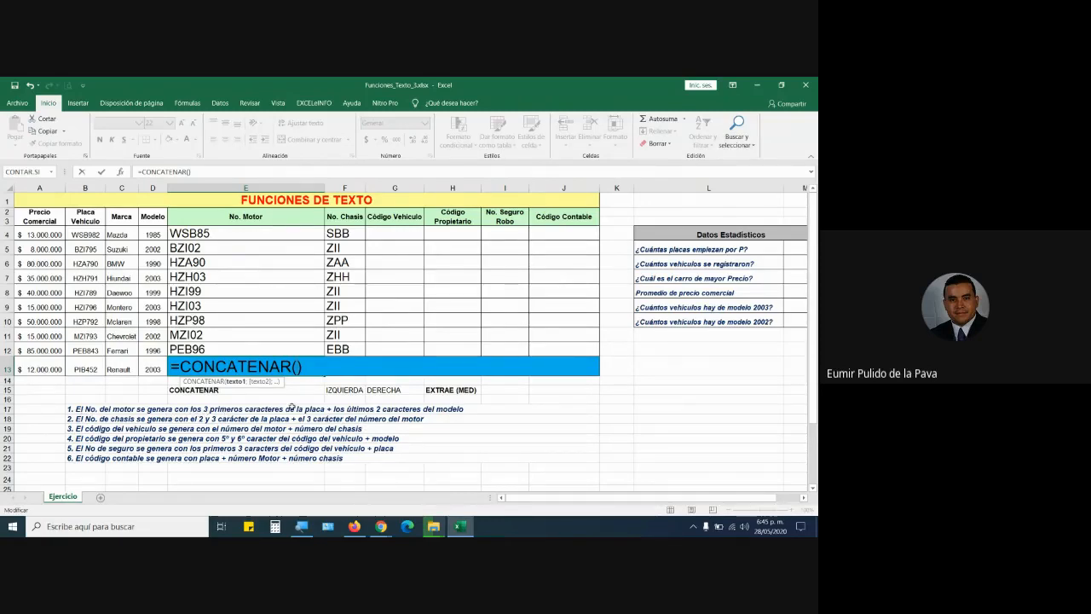
Give E13's CONCATENAR the arguments B13 and D13, so it shows PIB4522003.
left_click(85, 368)
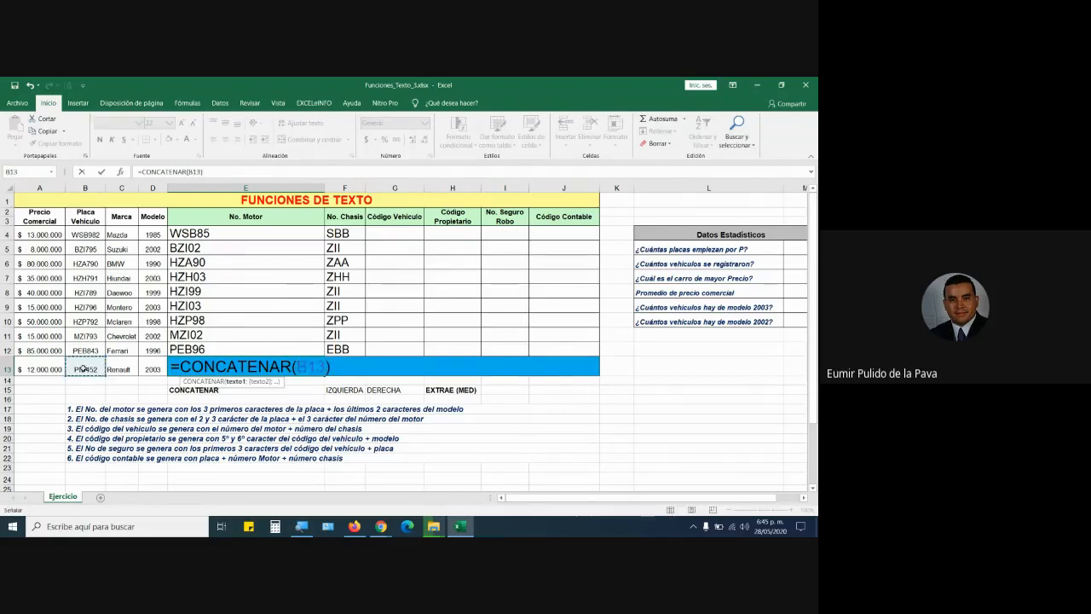
type(";")
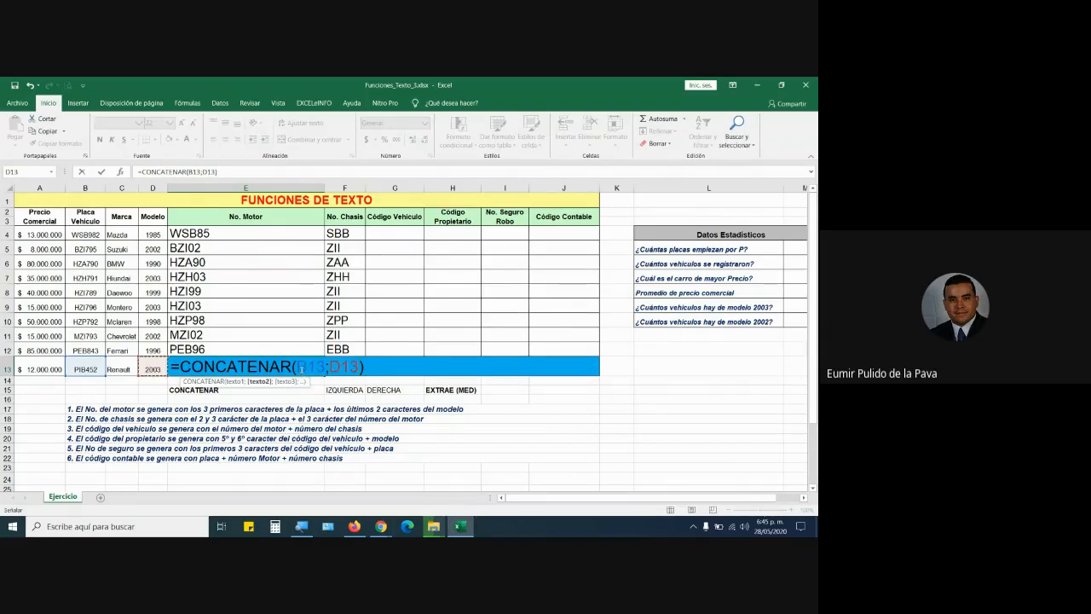
double_click(304, 366)
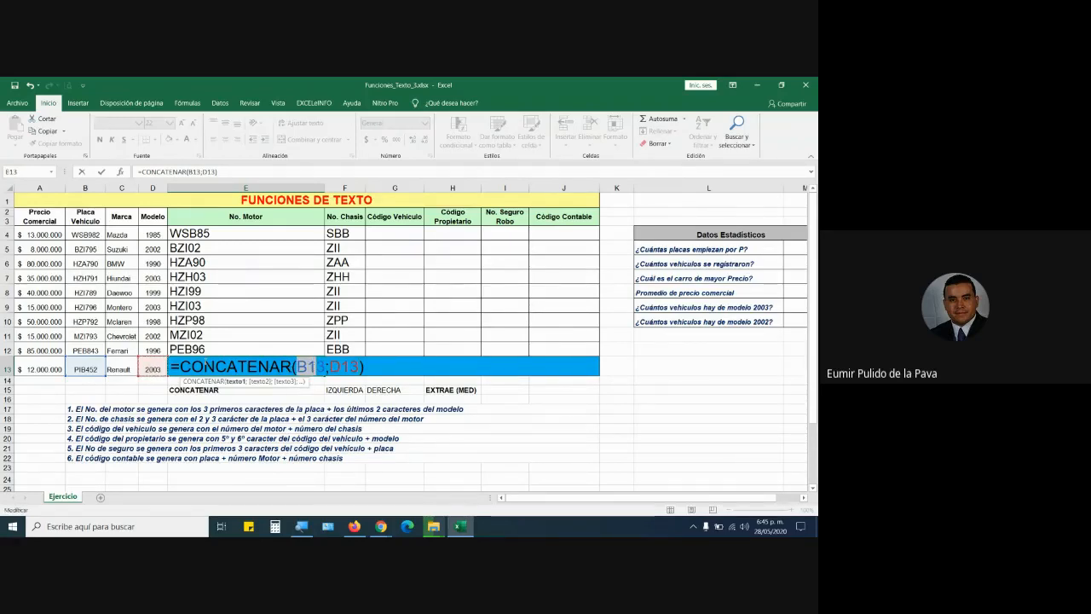
left_click_drag(180, 367, 328, 368)
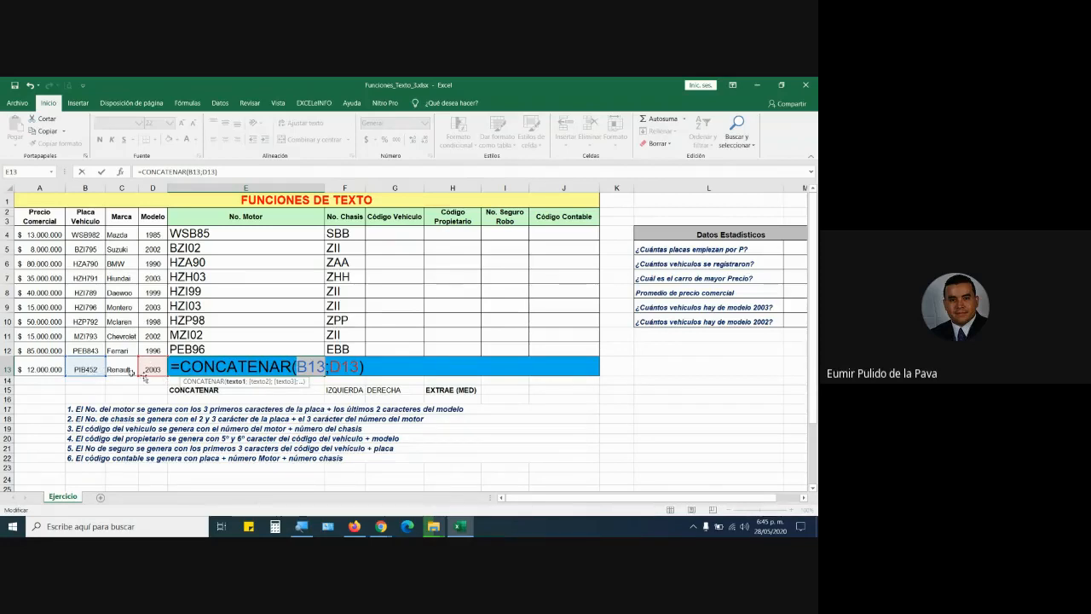
left_click_drag(330, 366, 364, 367)
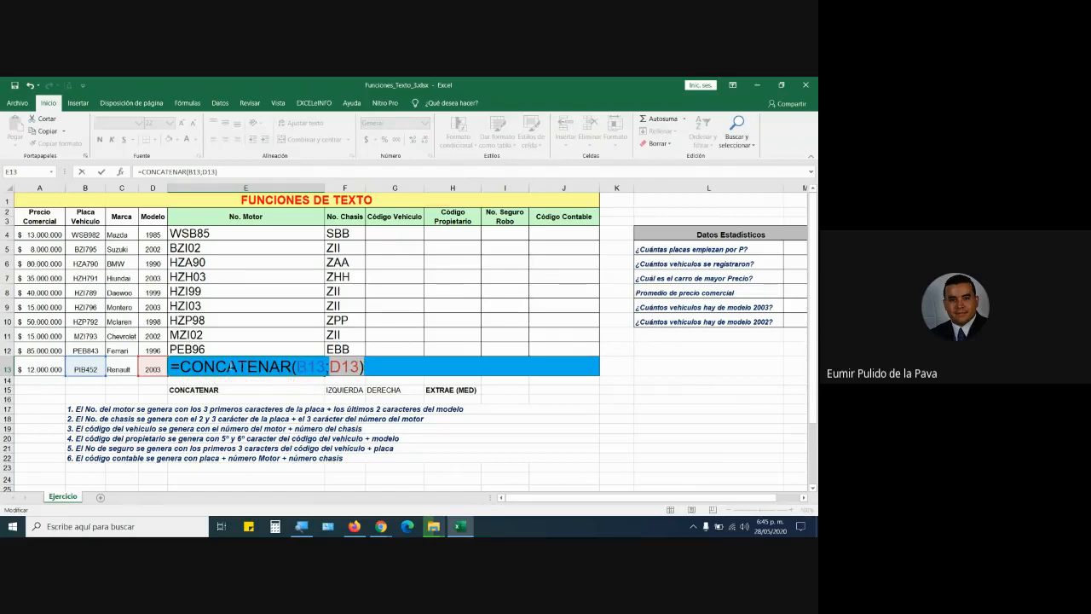
key("Return")
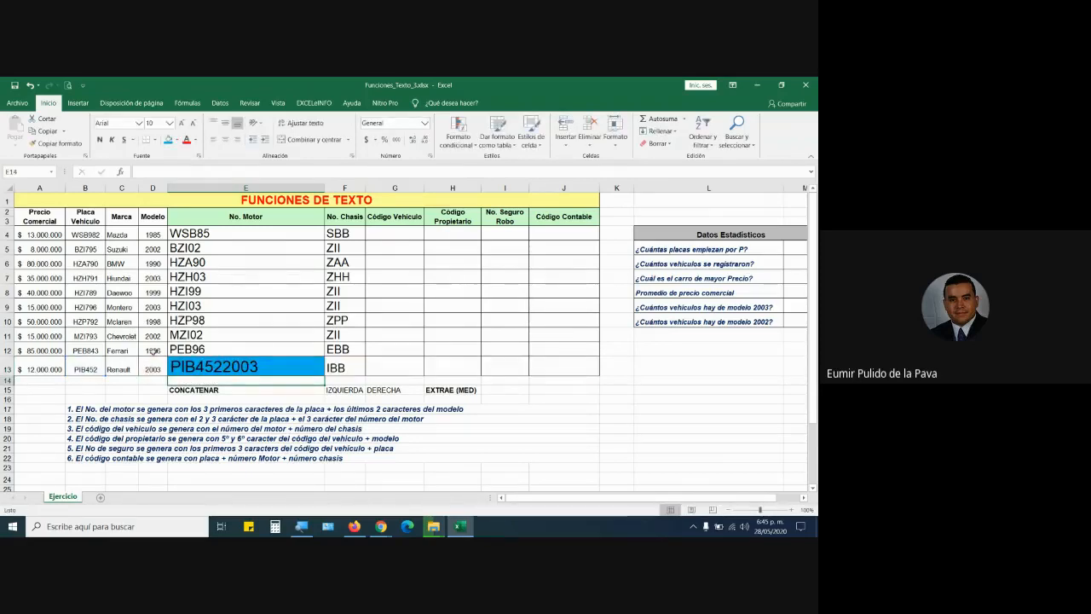
Review the arguments of E13's =CONCATENAR(B13;D13) formula without changing it.
double_click(223, 362)
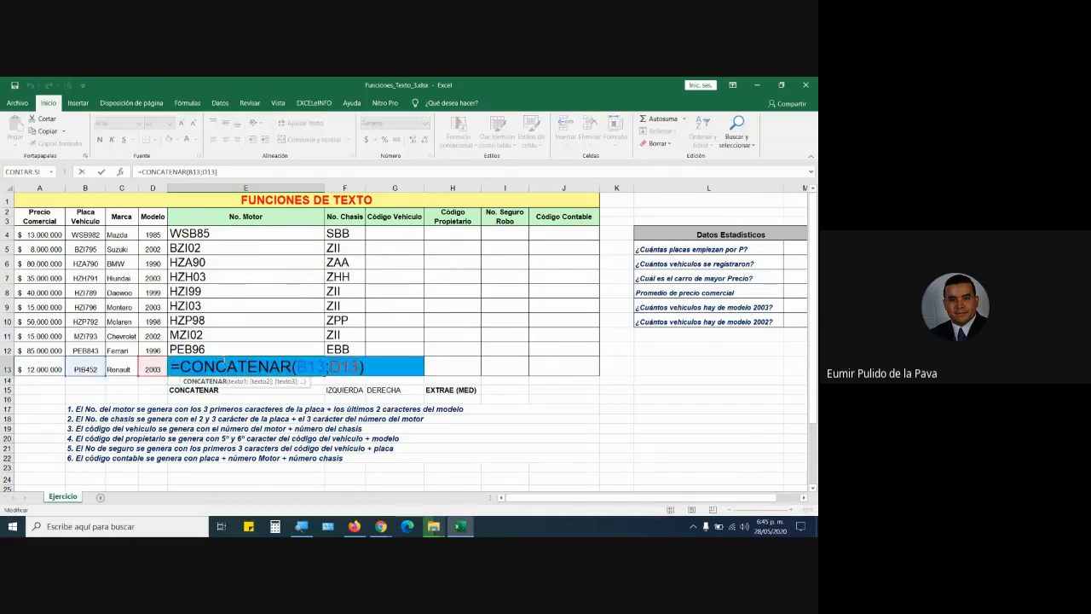
left_click_drag(180, 366, 291, 366)
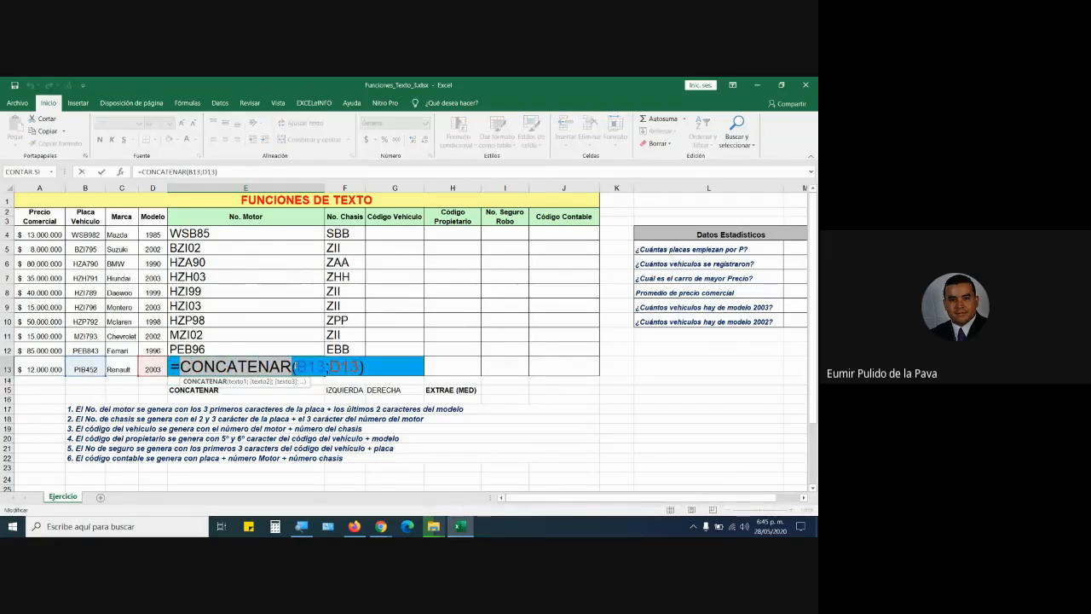
left_click(302, 365)
left_click(297, 367)
left_click(290, 369)
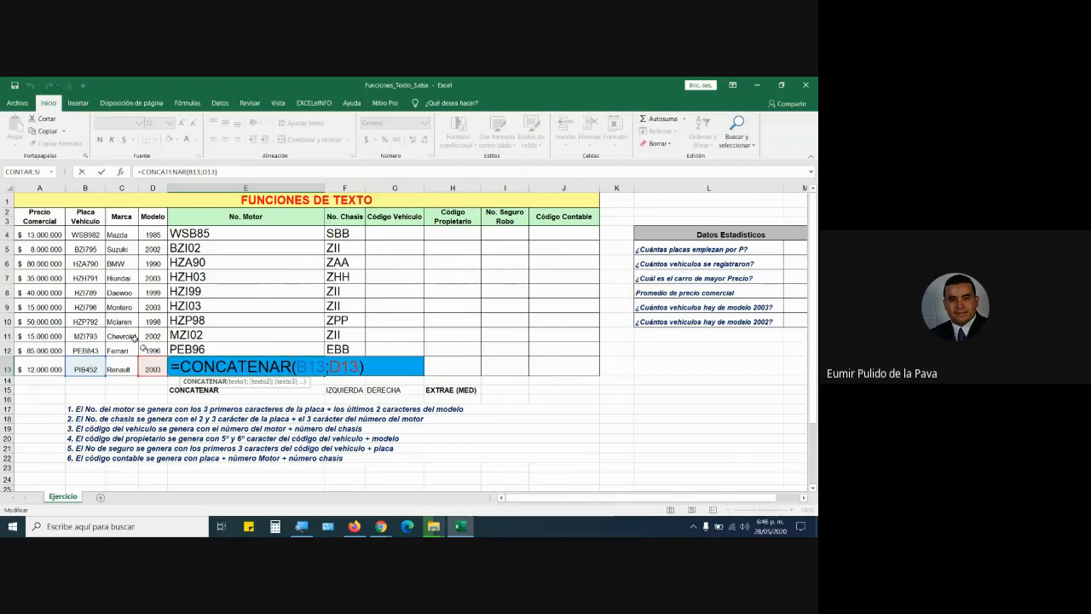
key("Return")
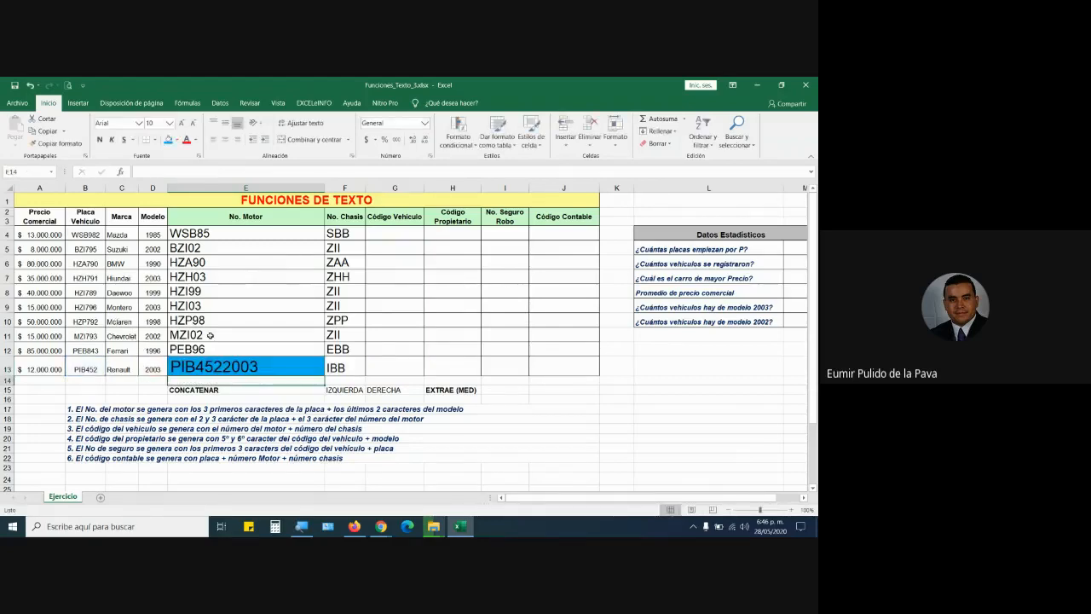
double_click(242, 368)
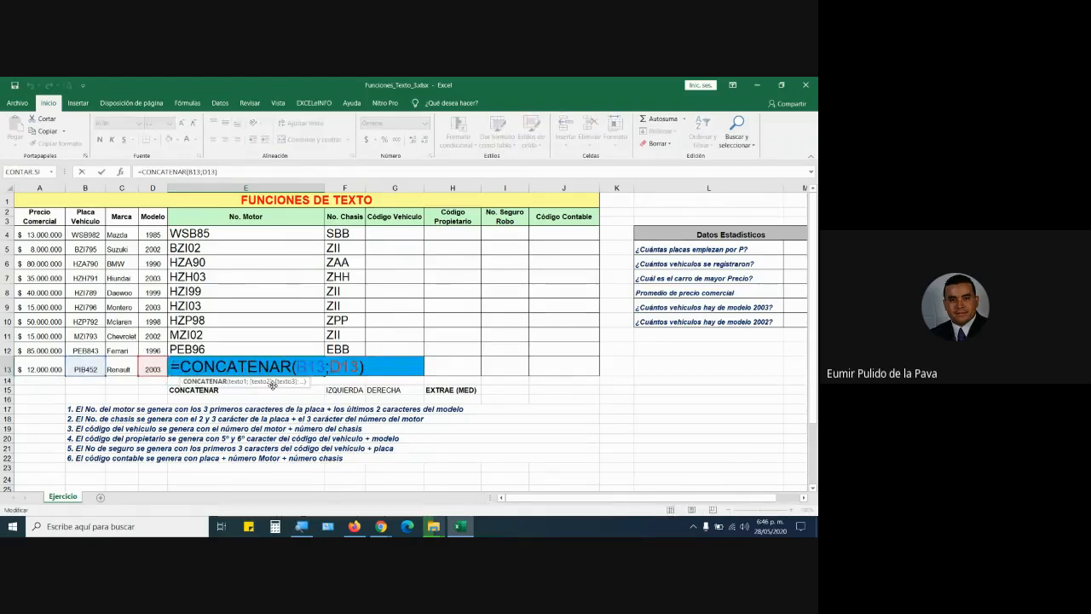
left_click_drag(297, 367, 337, 367)
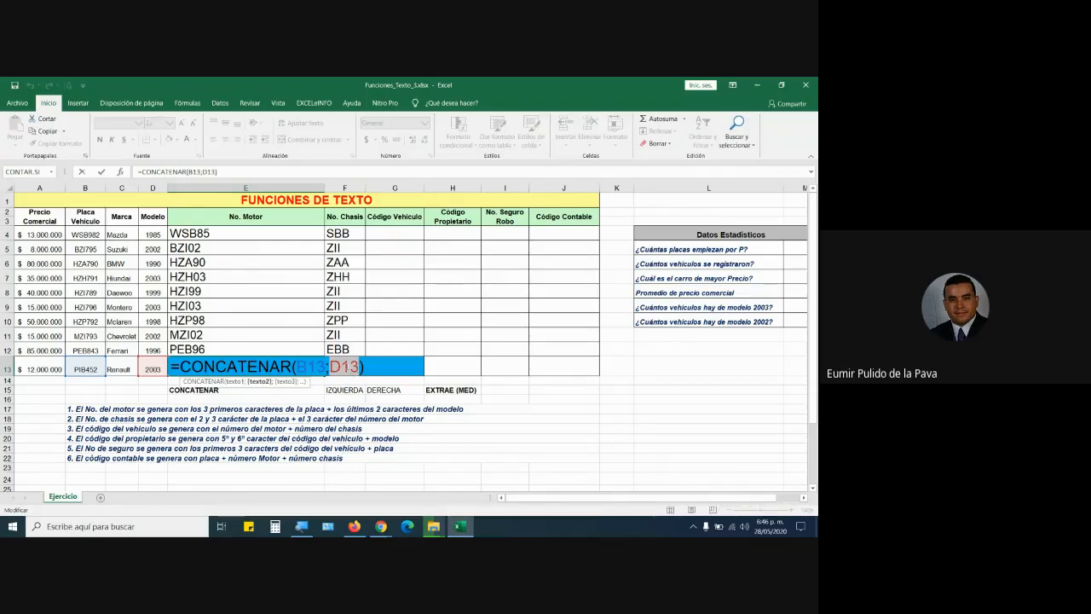
key("Return")
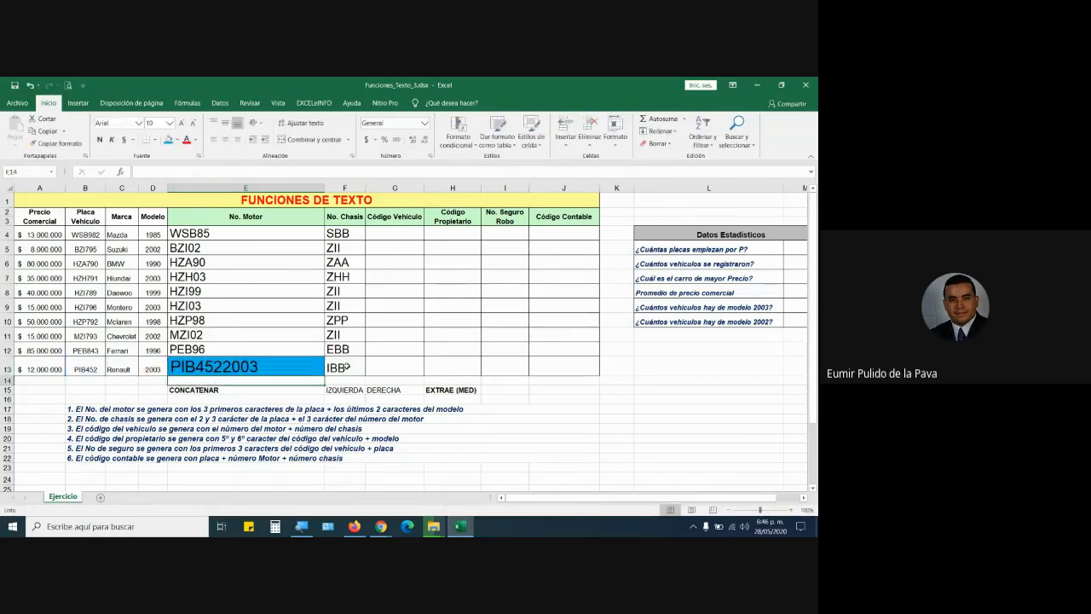
Delete the B13;D13 arguments from E13's CONCATENAR.
double_click(276, 372)
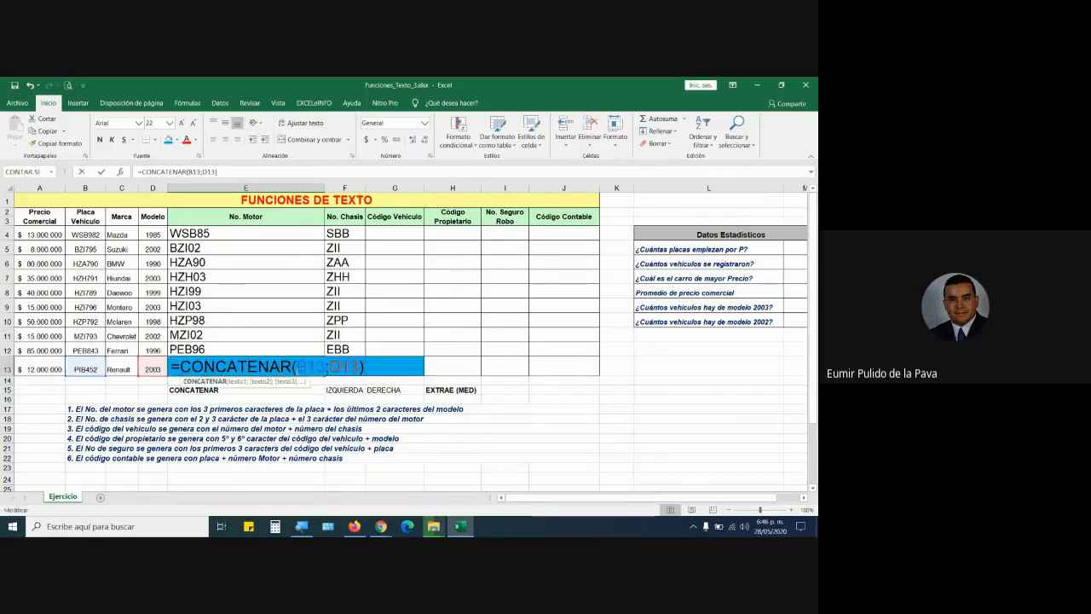
left_click_drag(299, 369, 360, 368)
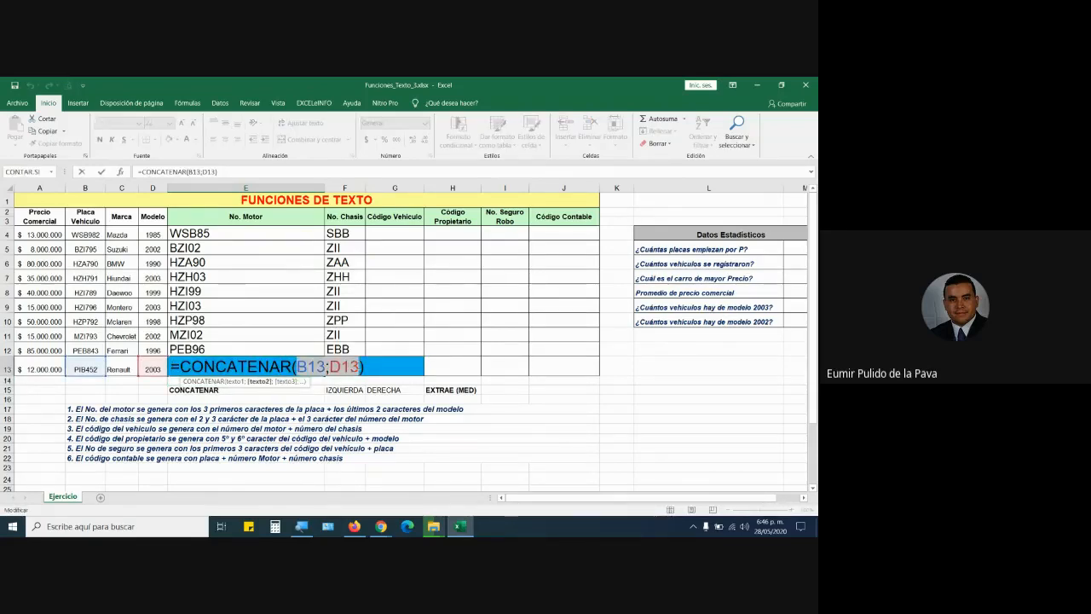
key("BackSpace")
Enter =CONCATENAR(IZQUIERDA(B13);DERECHA(D13)) in E13, which displays P3.
type("IZQ")
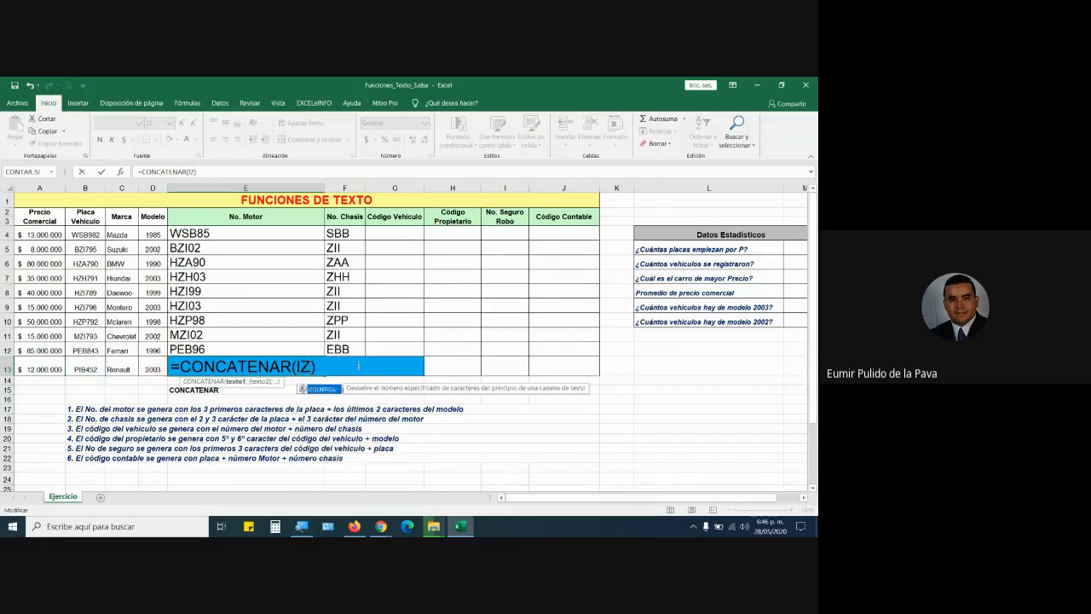
key("Tab")
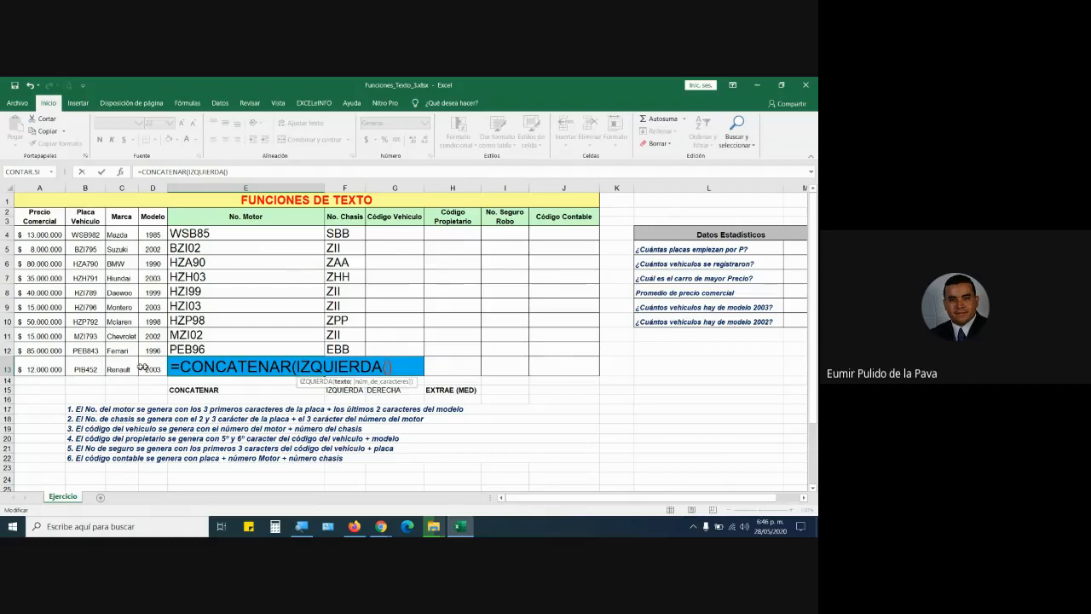
left_click(88, 367)
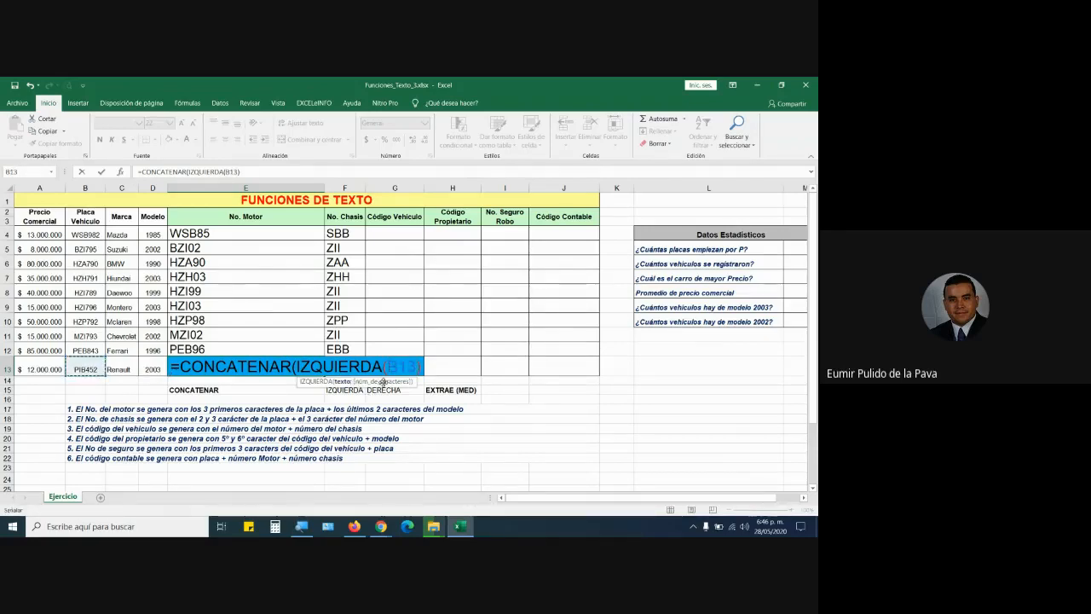
type(");")
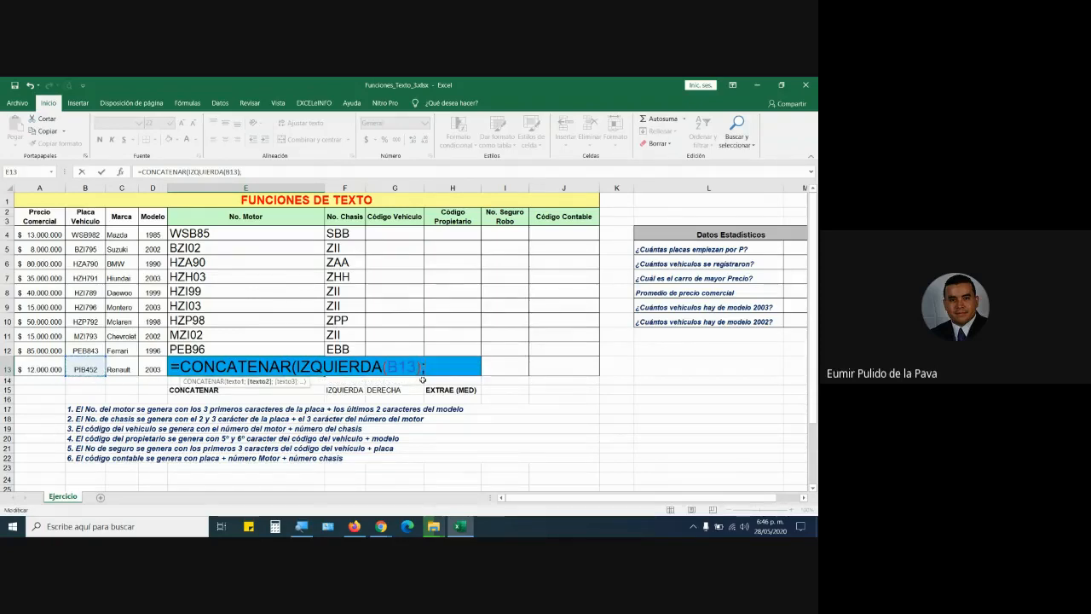
type("DERE")
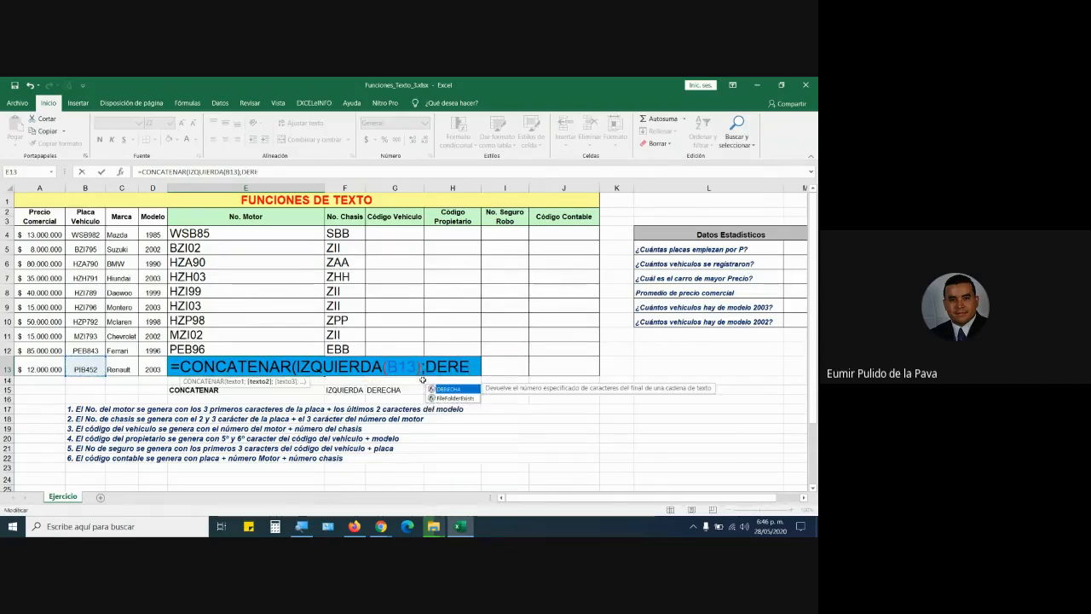
key("Tab")
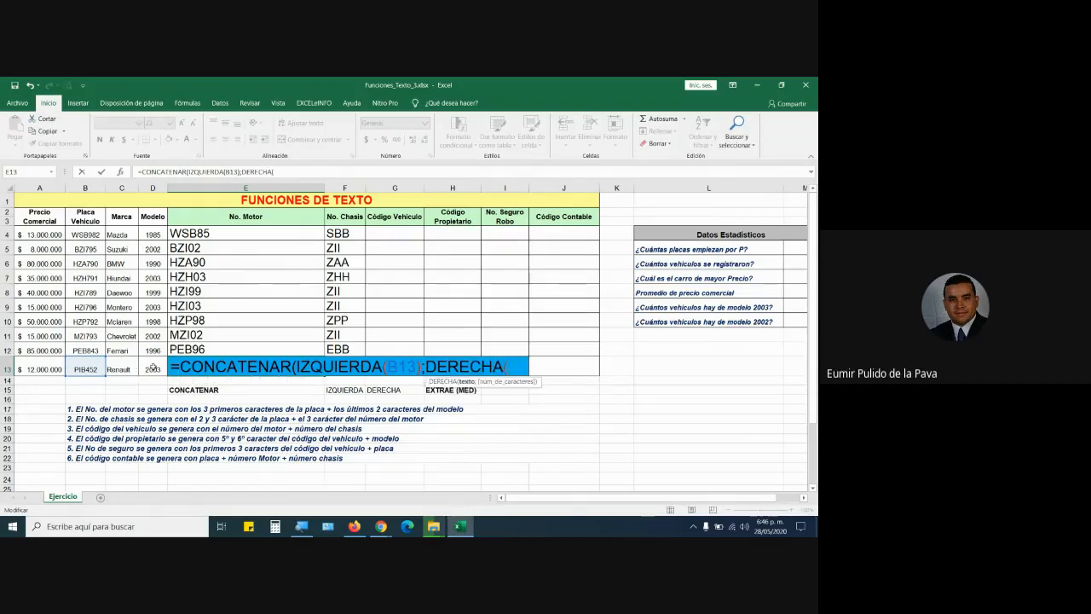
left_click(154, 370)
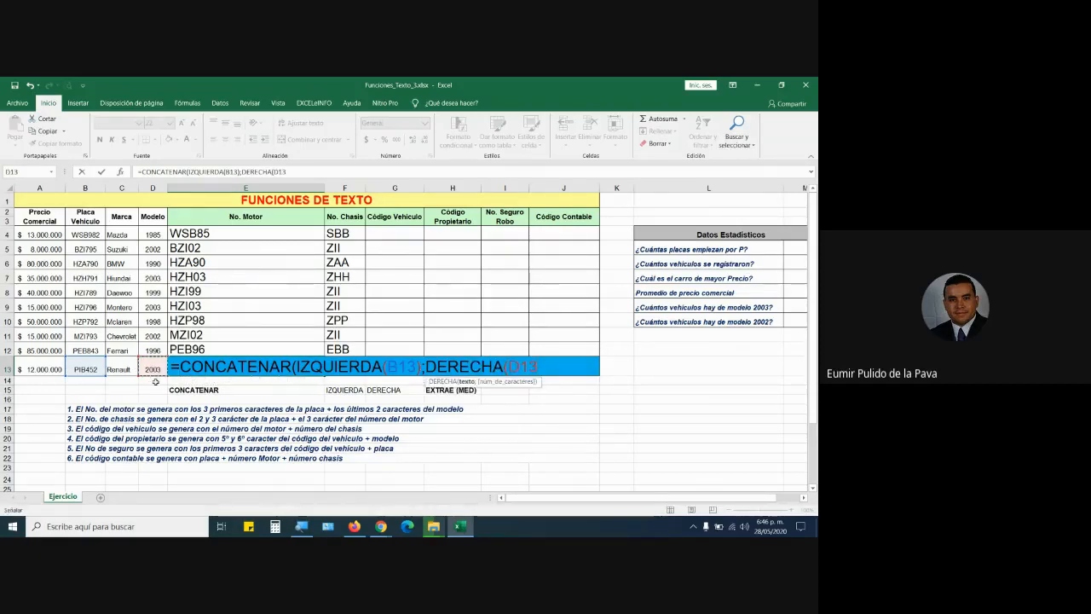
type("))")
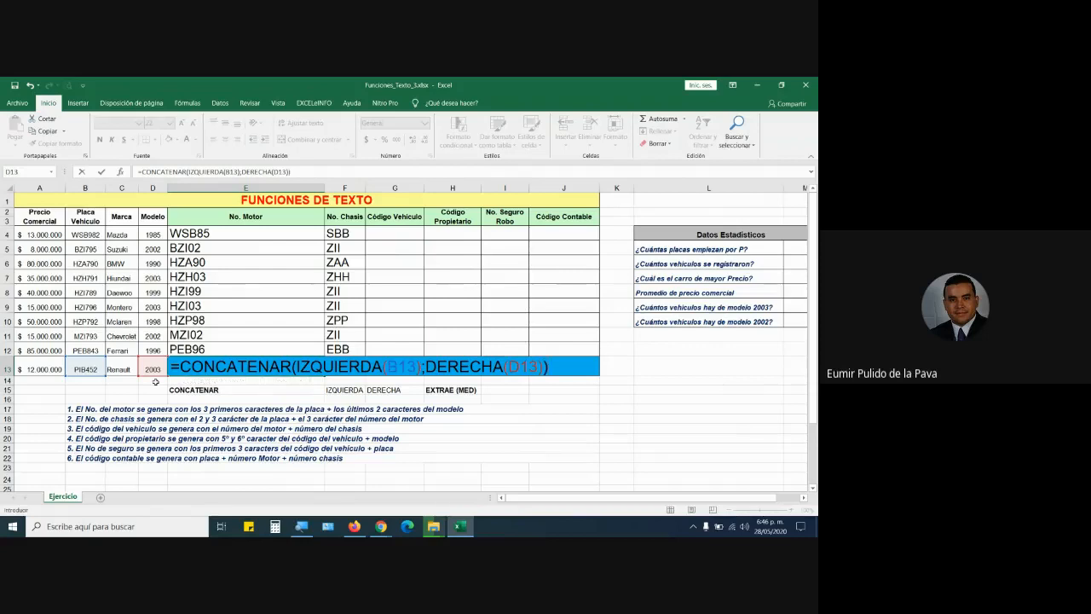
key("Return")
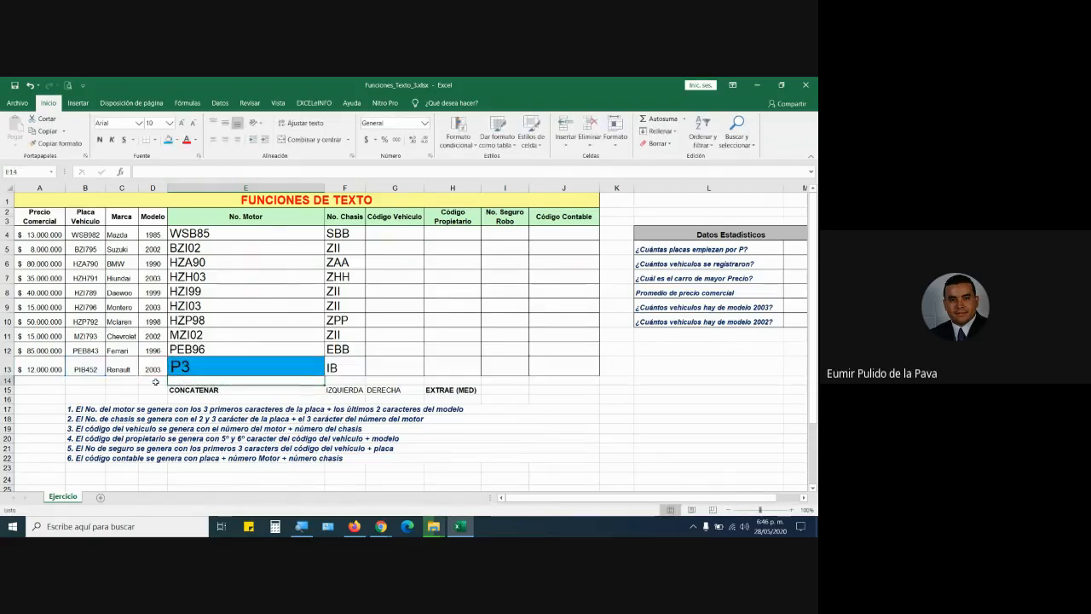
left_click(196, 366)
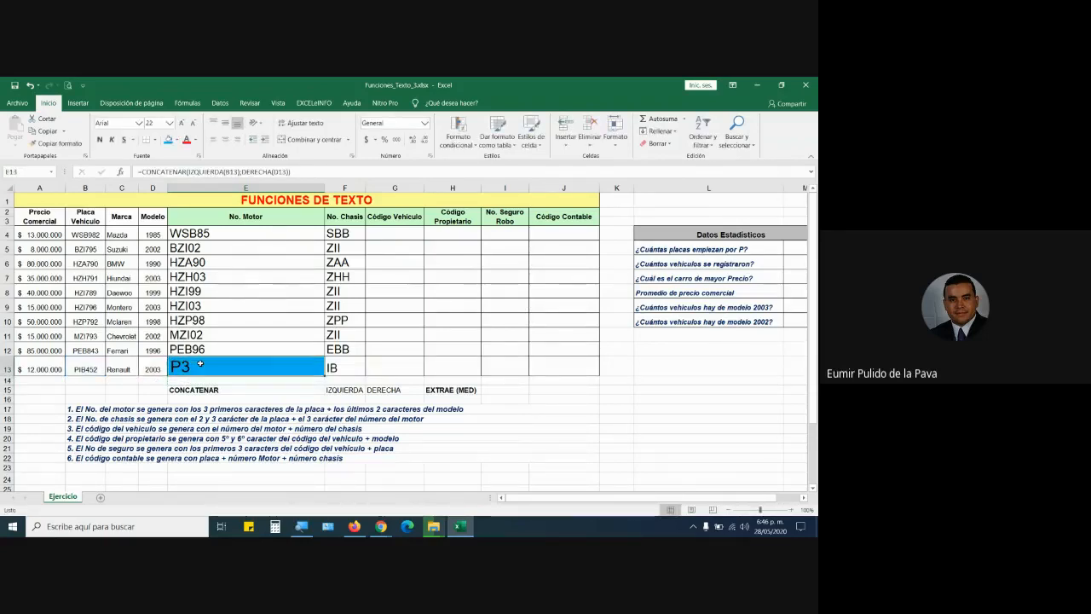
double_click(198, 365)
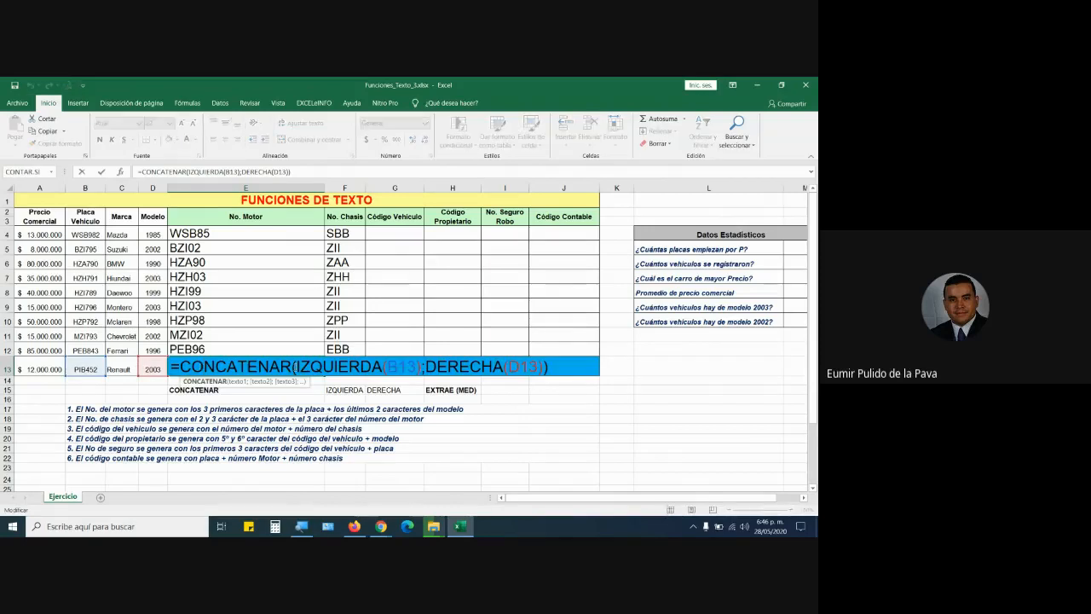
left_click_drag(295, 367, 384, 366)
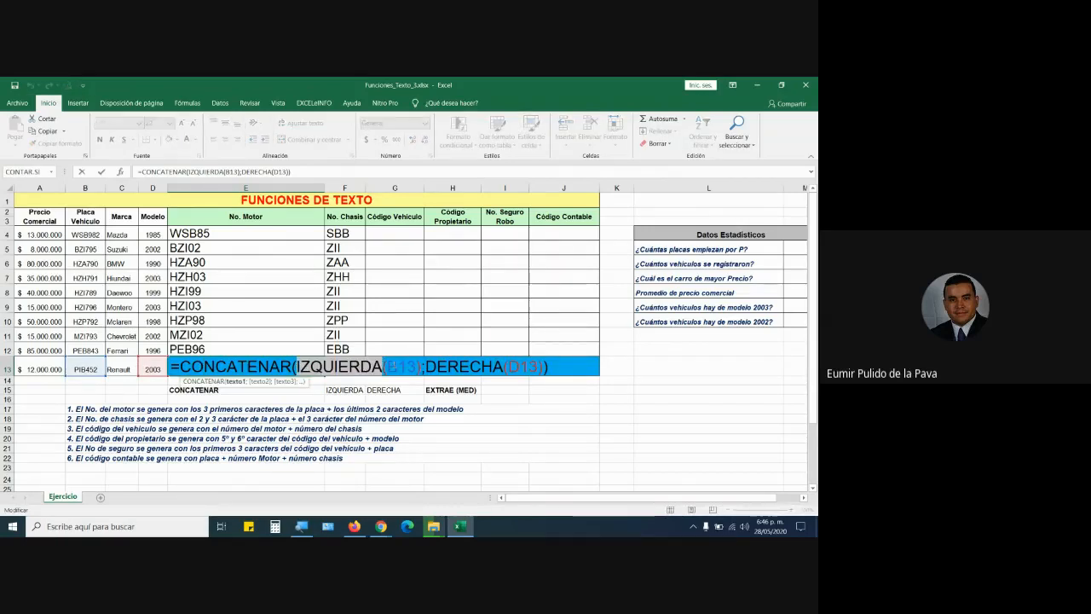
left_click(414, 366)
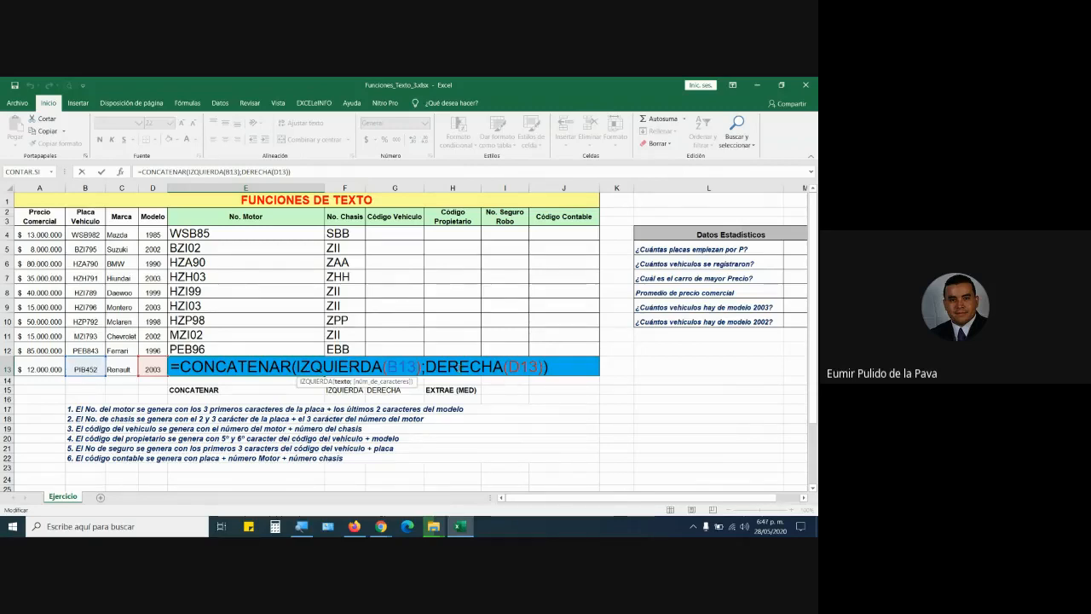
double_click(450, 365)
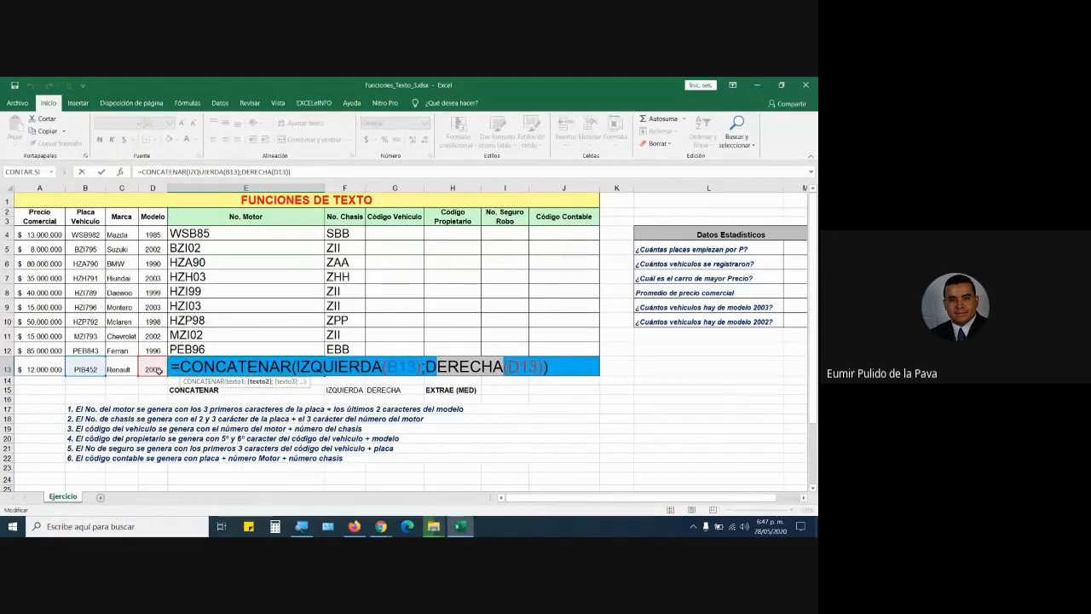
key("Return")
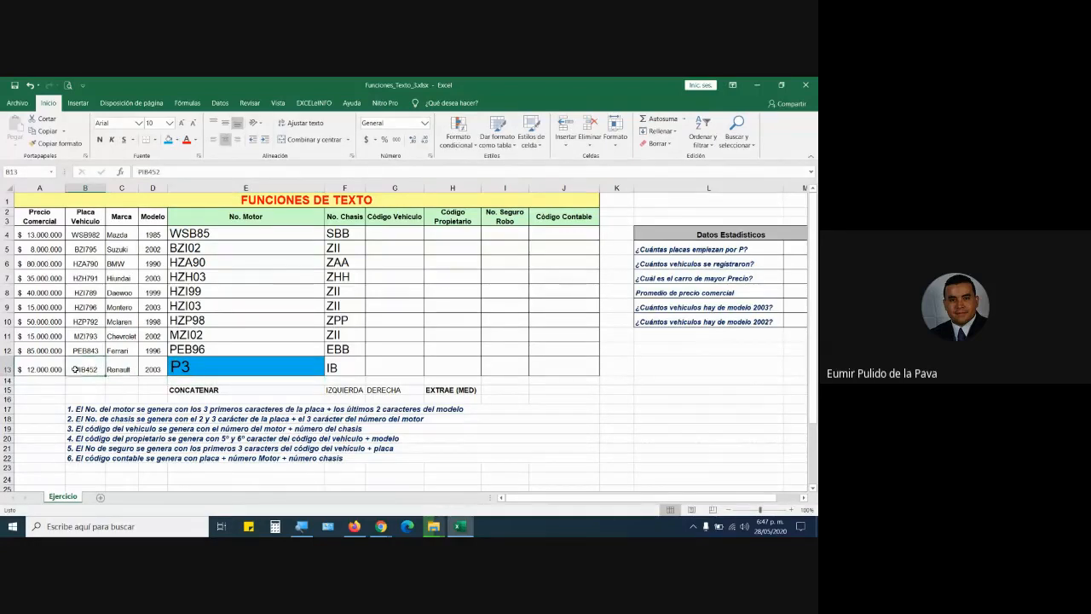
left_click(219, 368)
left_click(159, 367)
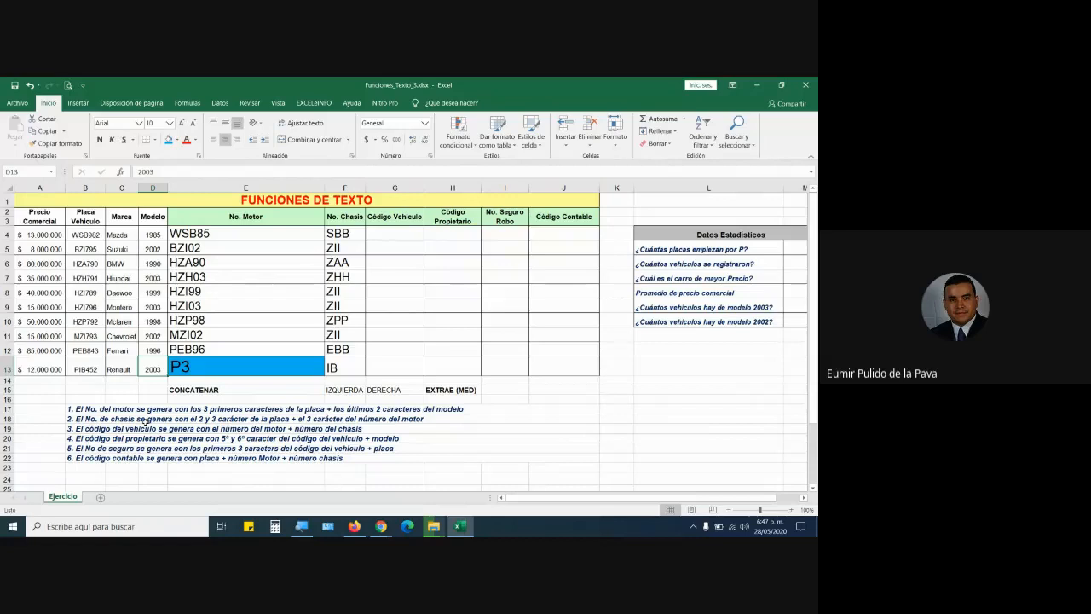
double_click(231, 372)
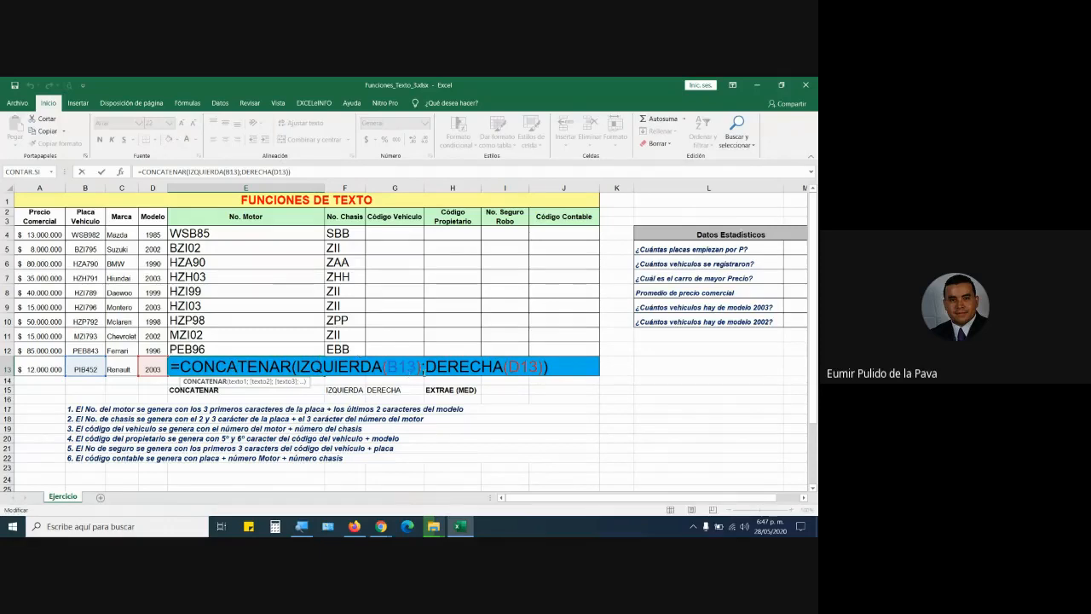
left_click(418, 367)
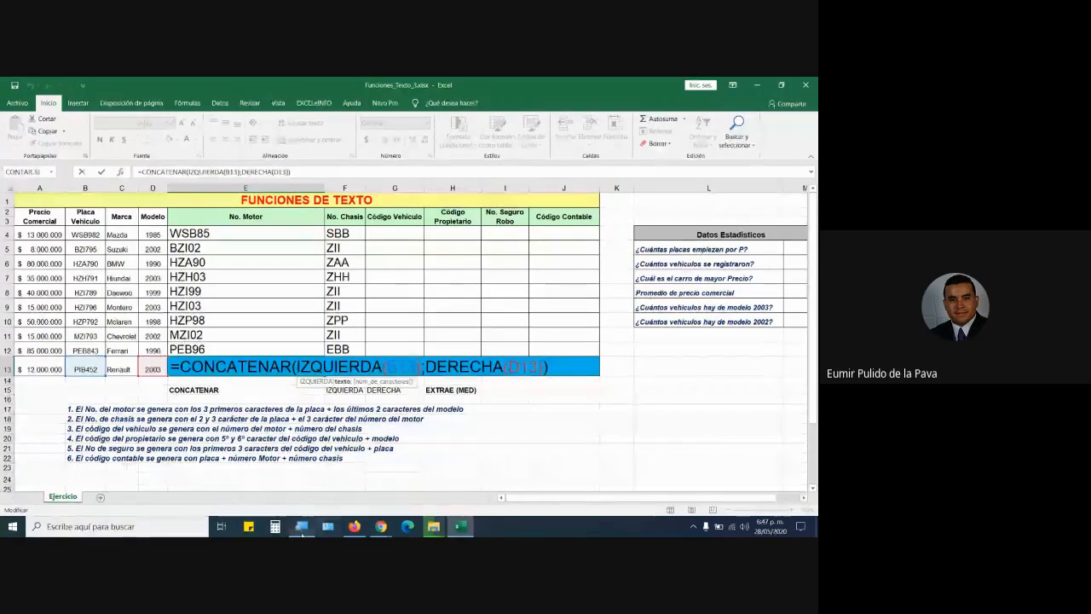
left_click(301, 526)
left_click(310, 526)
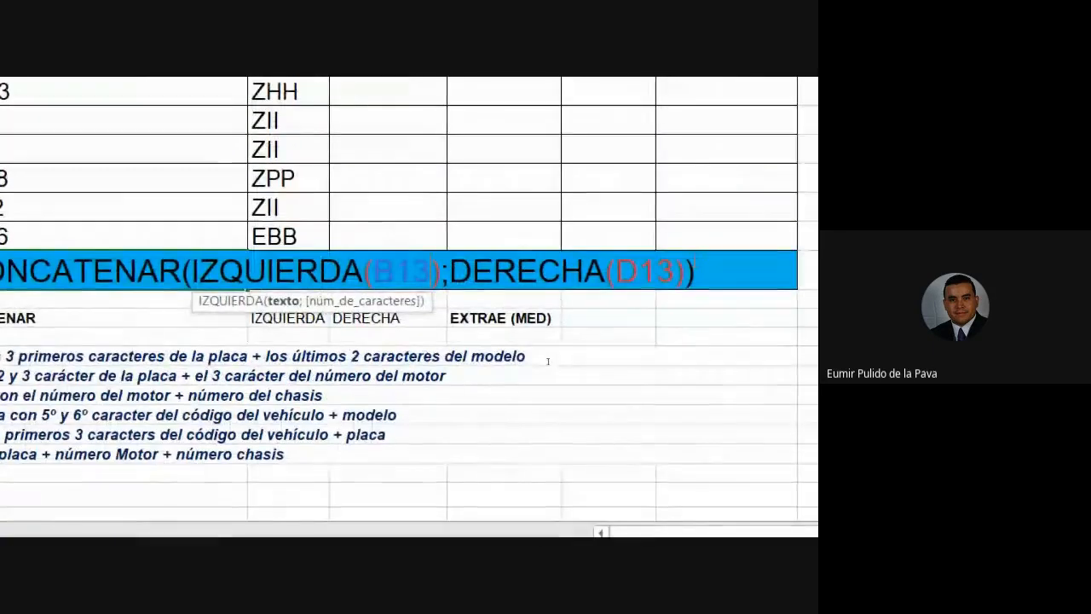
Add character counts 3 to IZQUIERDA and 2 to DERECHA in E13, giving PIB03.
type(";3")
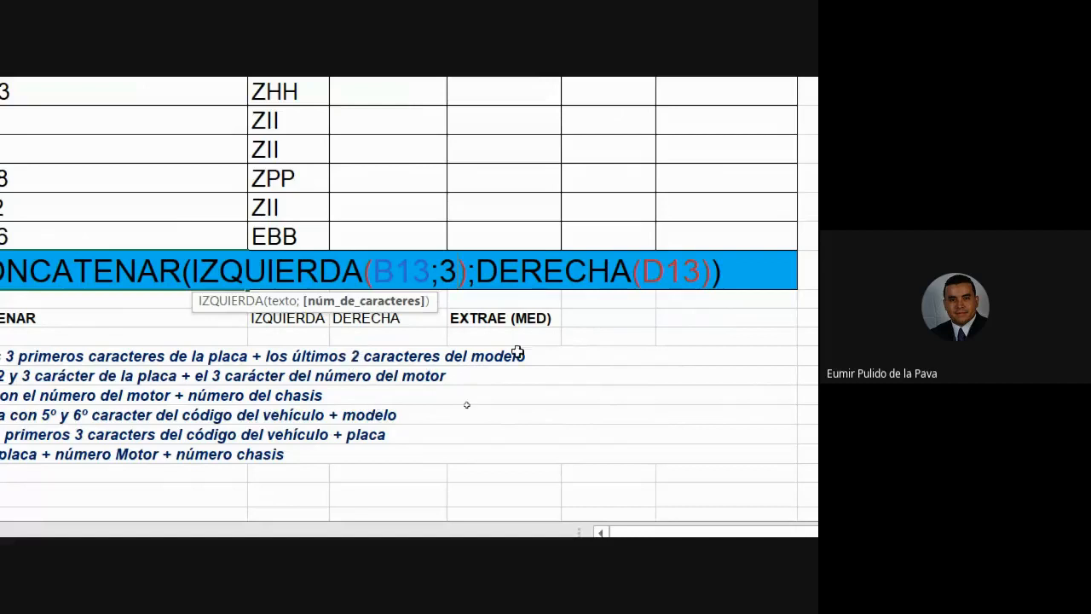
left_click(697, 270)
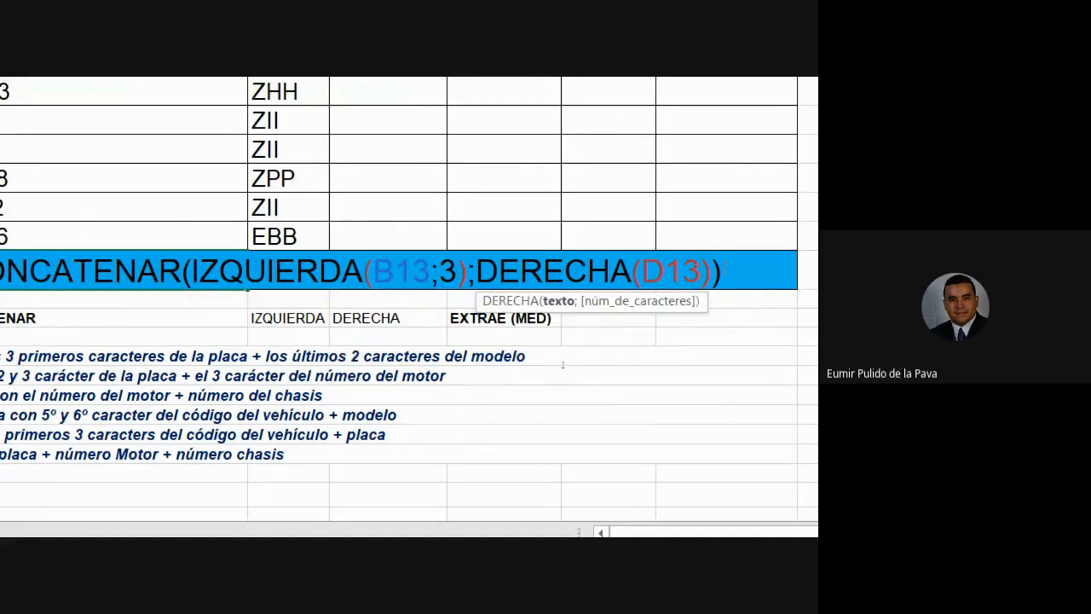
type(";2")
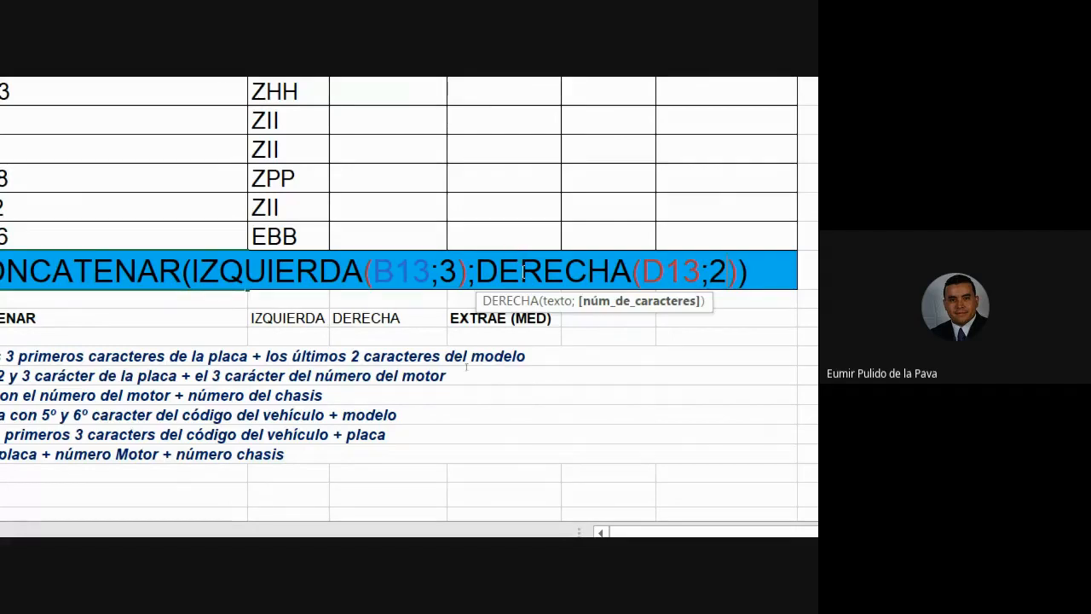
key("Return")
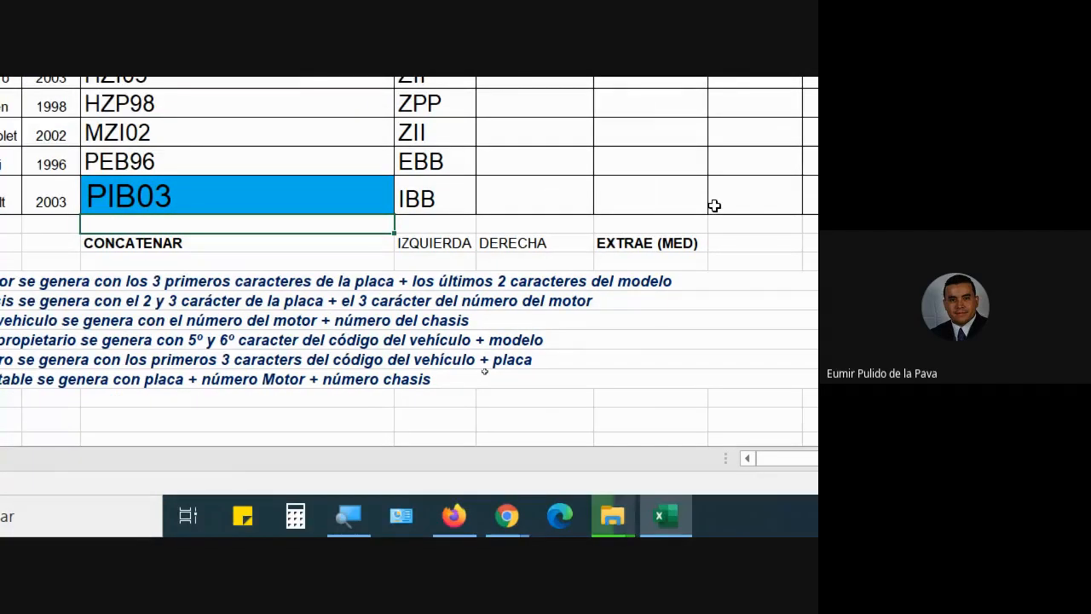
Insert a " " space argument between IZQUIERDA(B13;3) and DERECHA(D13;2) in E13's formula.
left_click(173, 346)
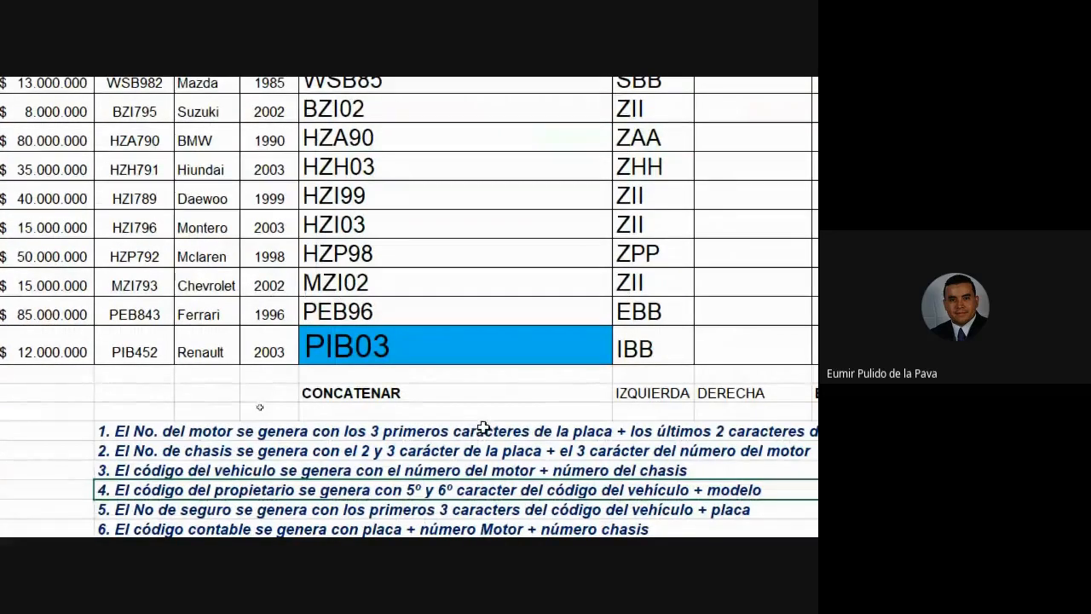
double_click(408, 343)
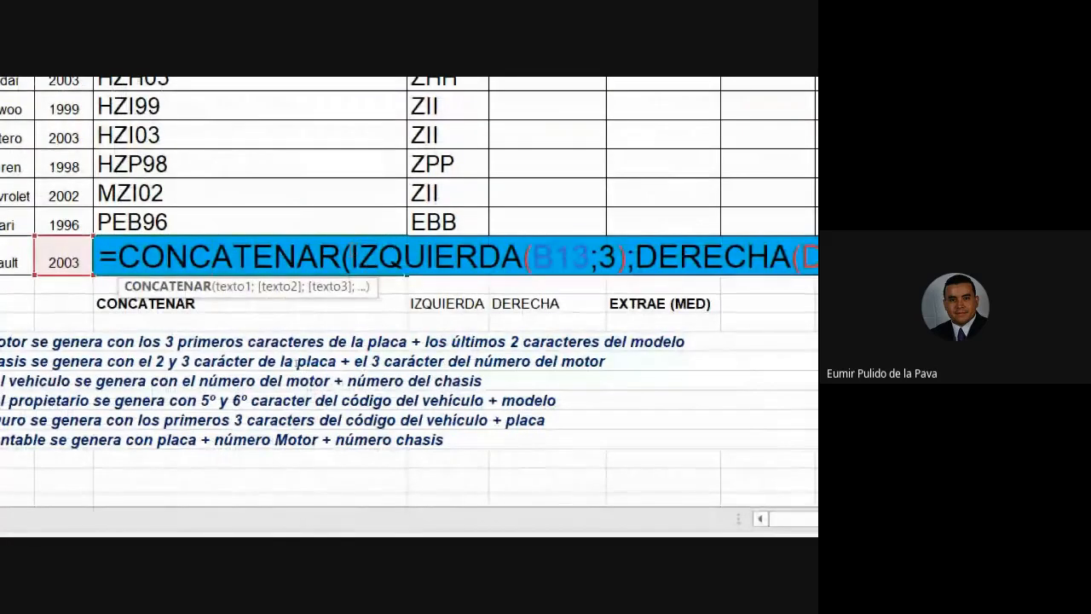
left_click_drag(352, 257, 631, 265)
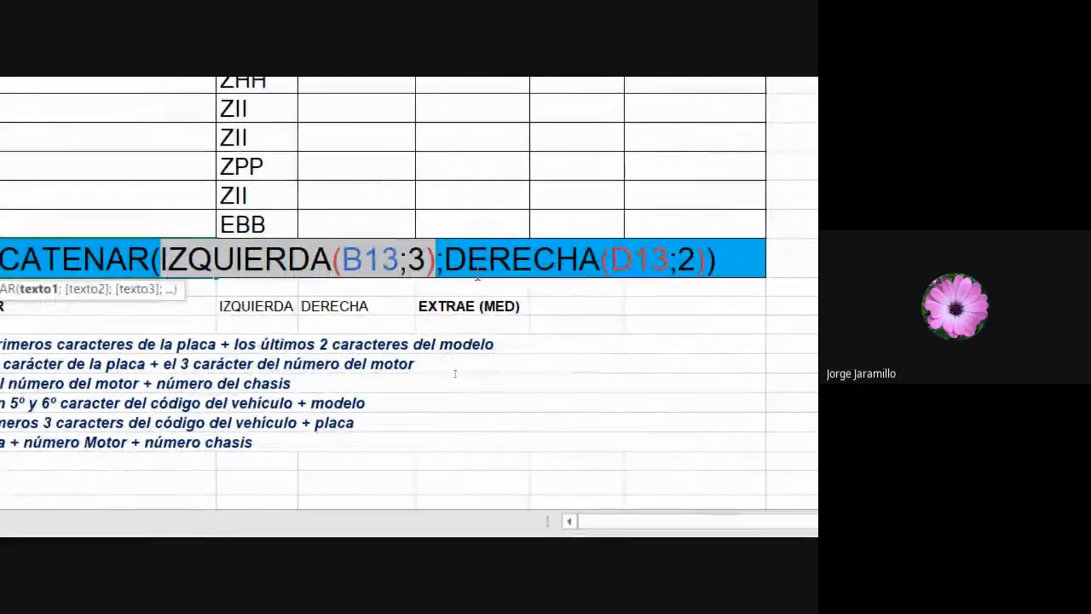
left_click(443, 262)
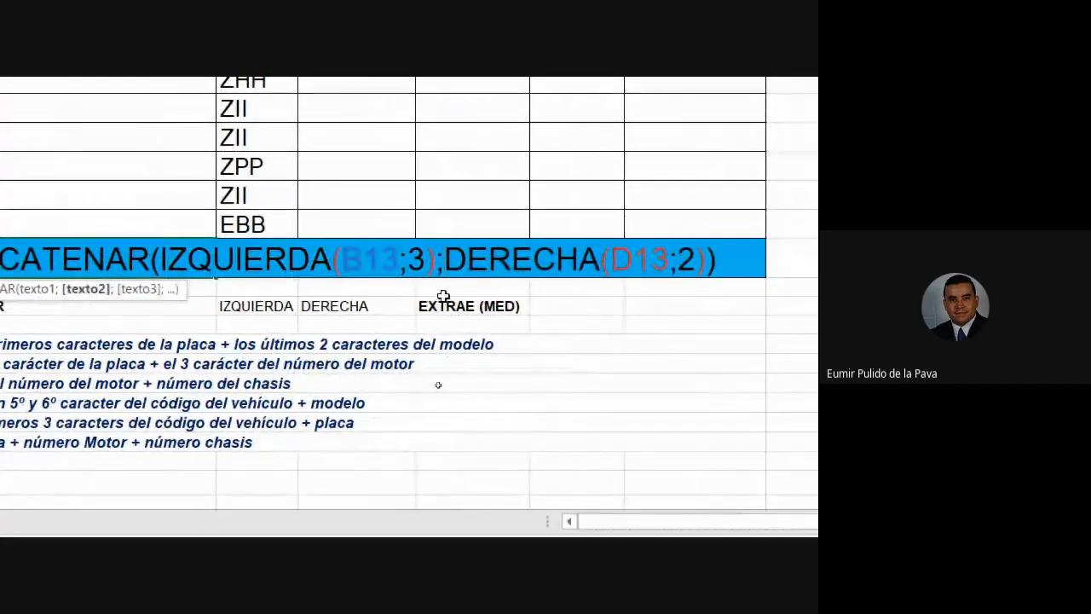
type("\"")
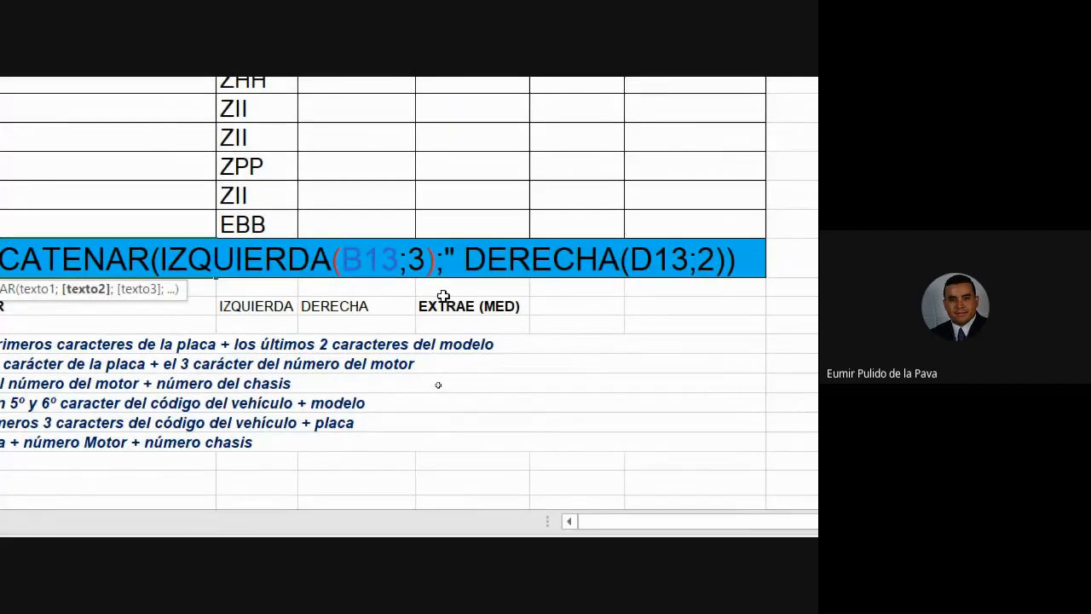
type(" \"")
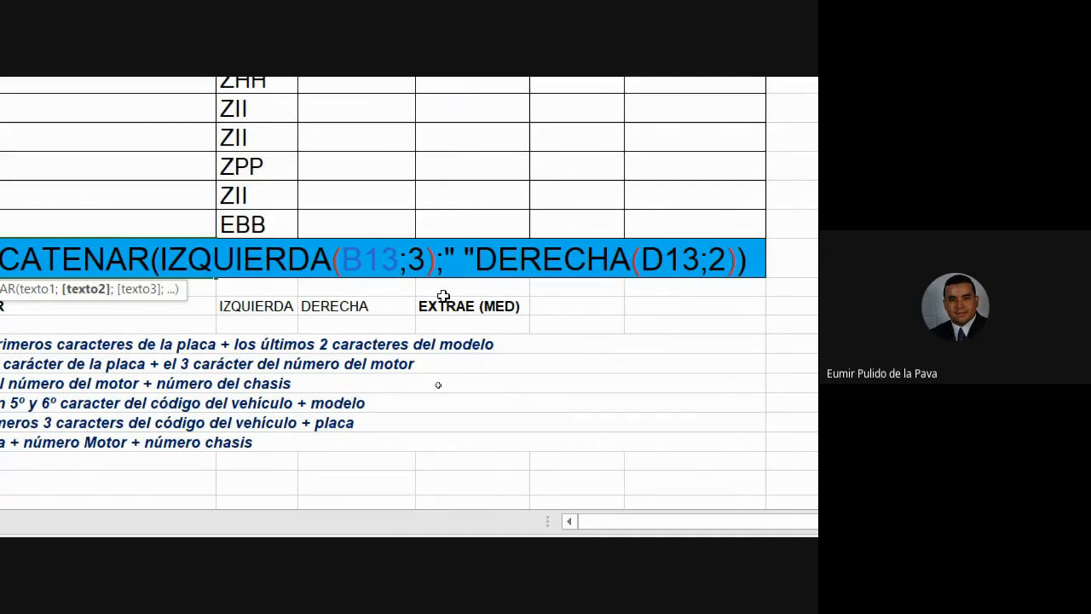
type(";")
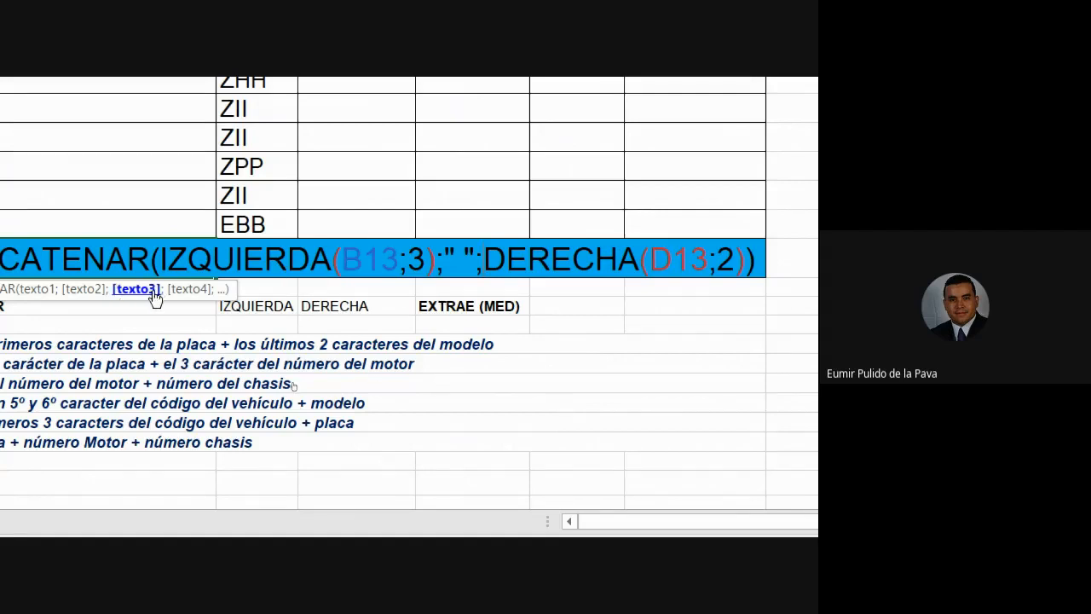
Check the three CONCATENAR arguments and confirm, so E13 shows PIB 03.
left_click(41, 290)
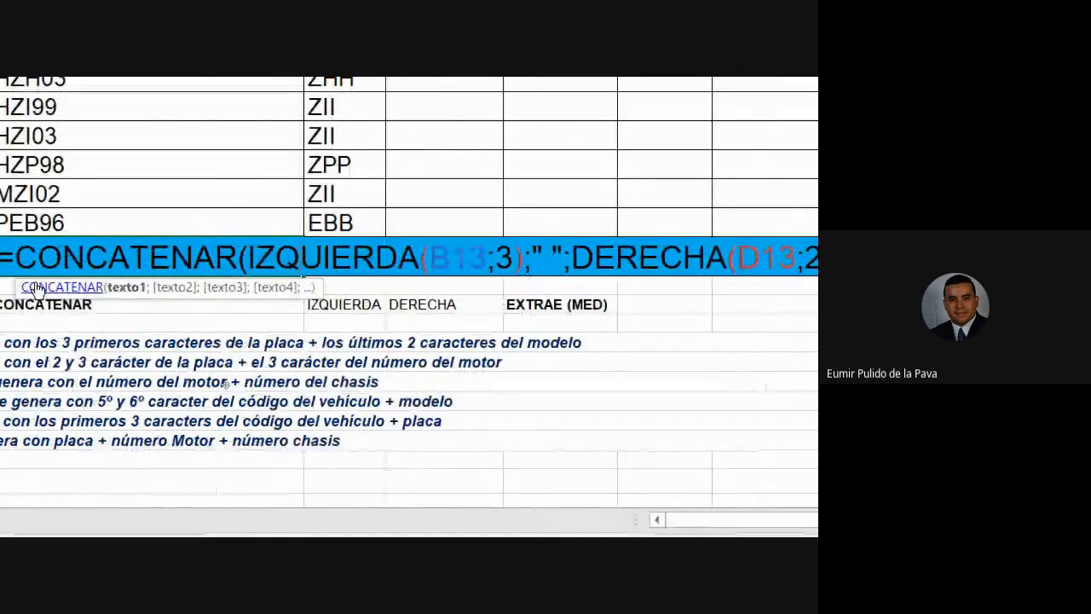
left_click_drag(256, 255, 406, 256)
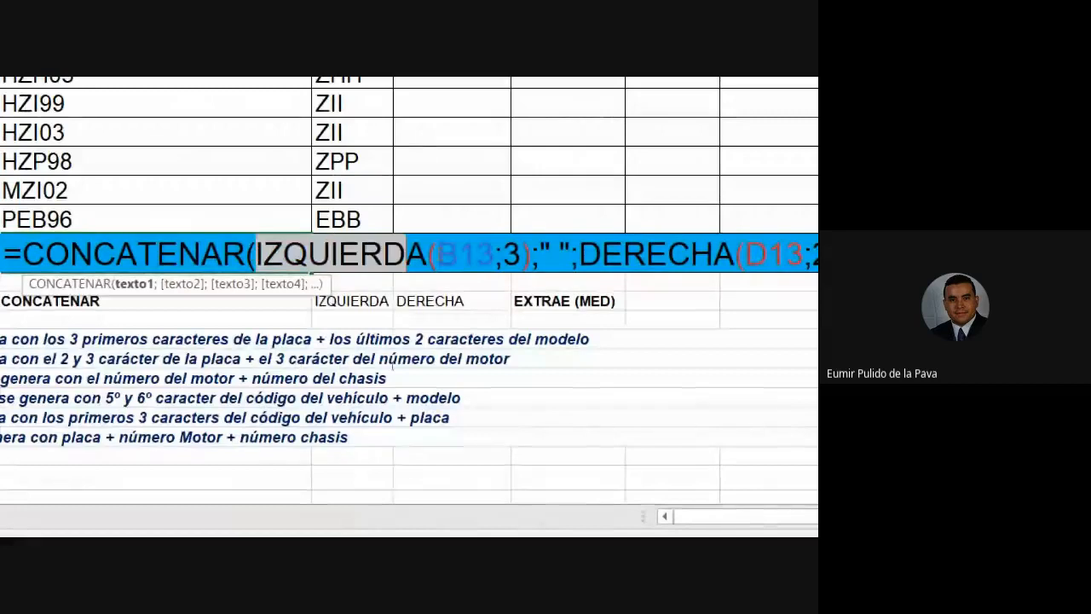
left_click_drag(393, 367, 436, 369)
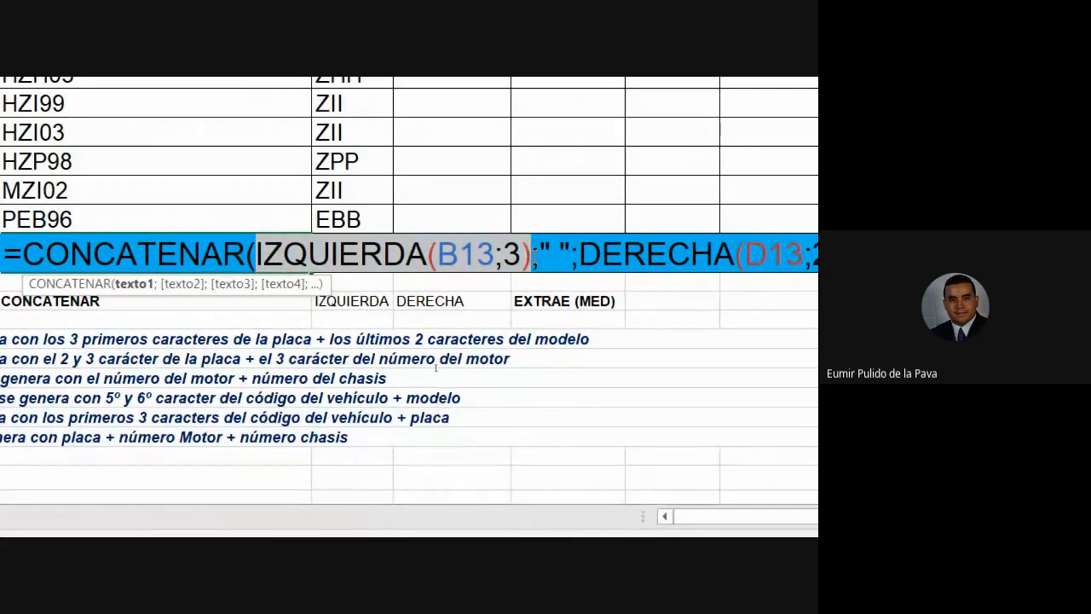
left_click_drag(439, 367, 454, 367)
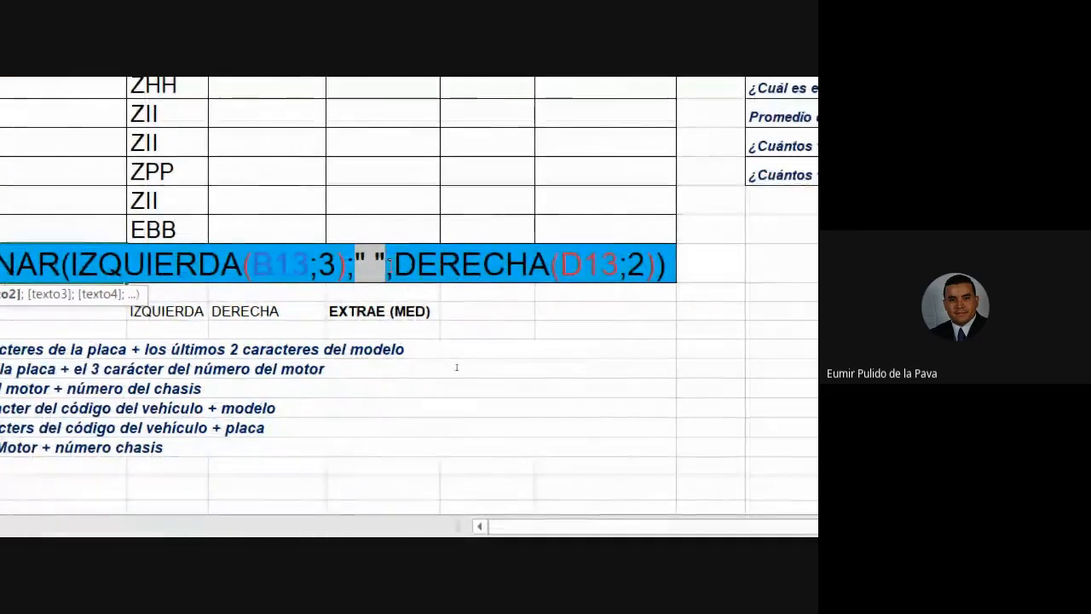
left_click_drag(477, 367, 589, 364)
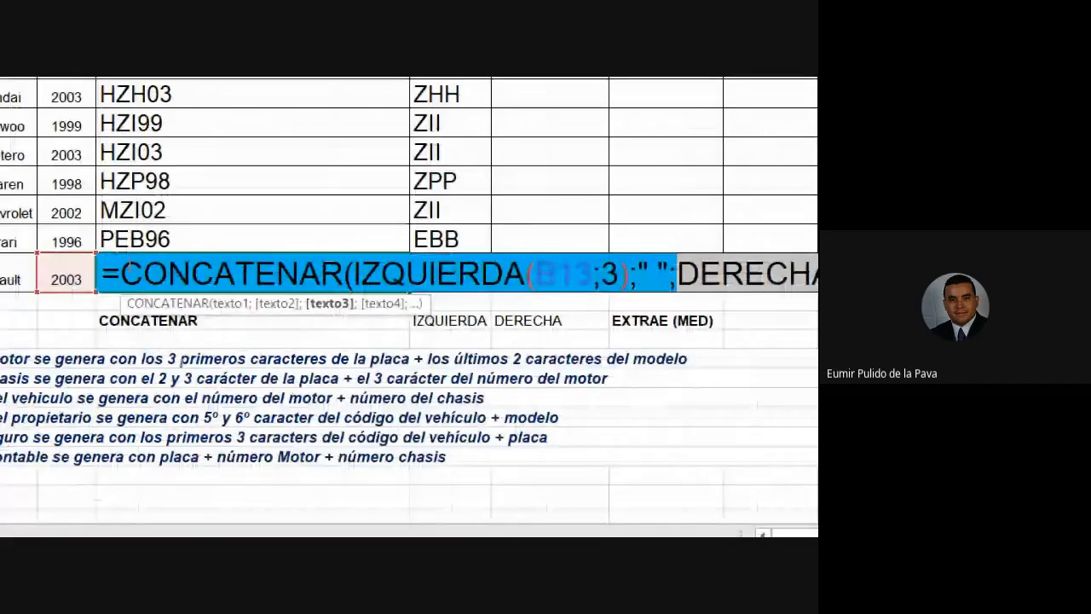
key("Return")
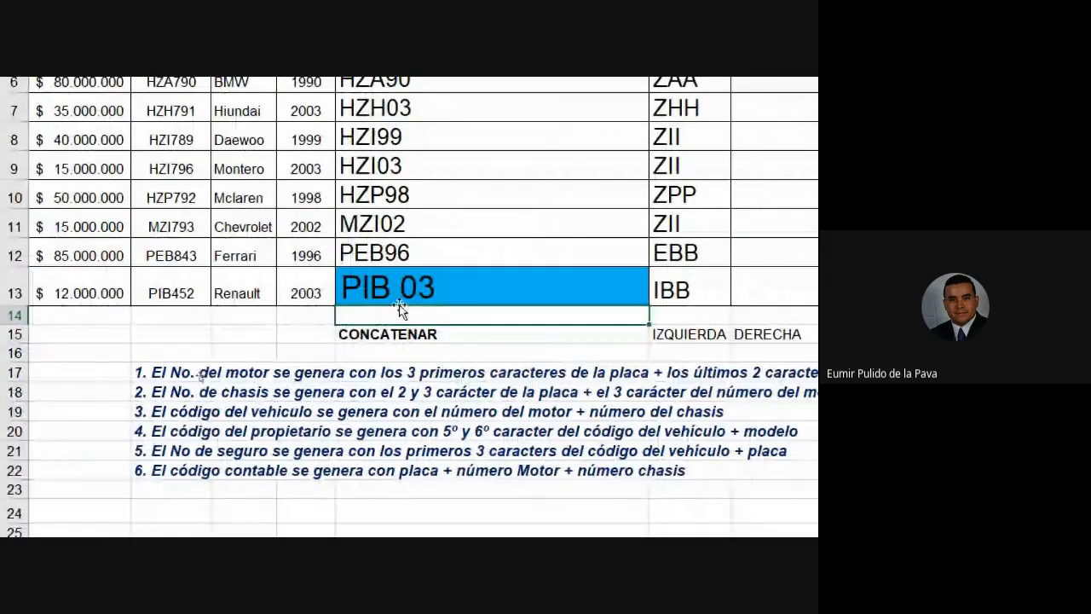
Replace E13's space separator with a hyphen so the code reads PIB-03.
double_click(465, 284)
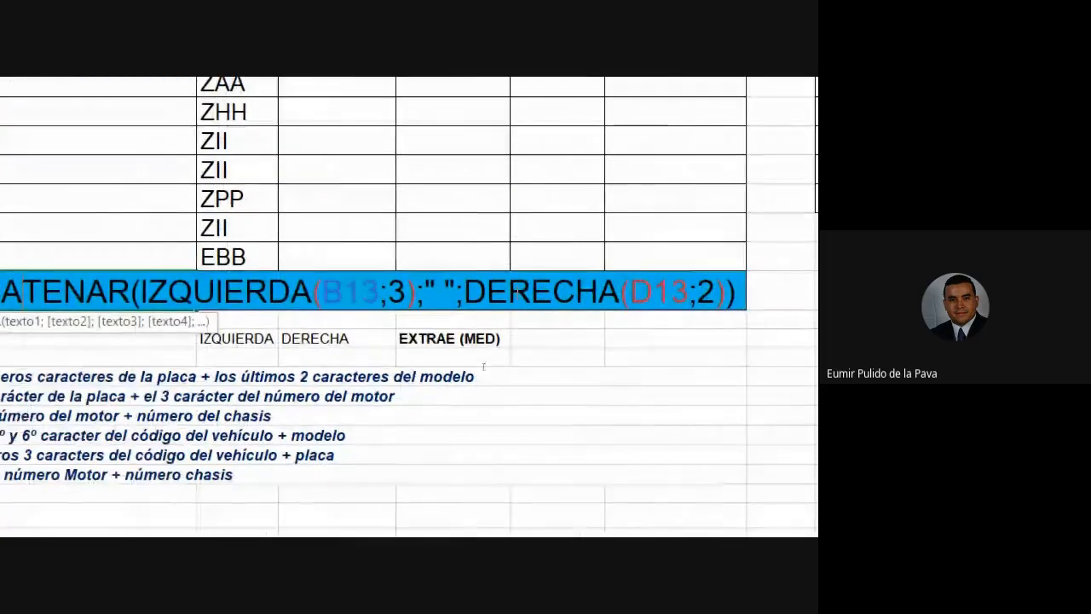
left_click(445, 293)
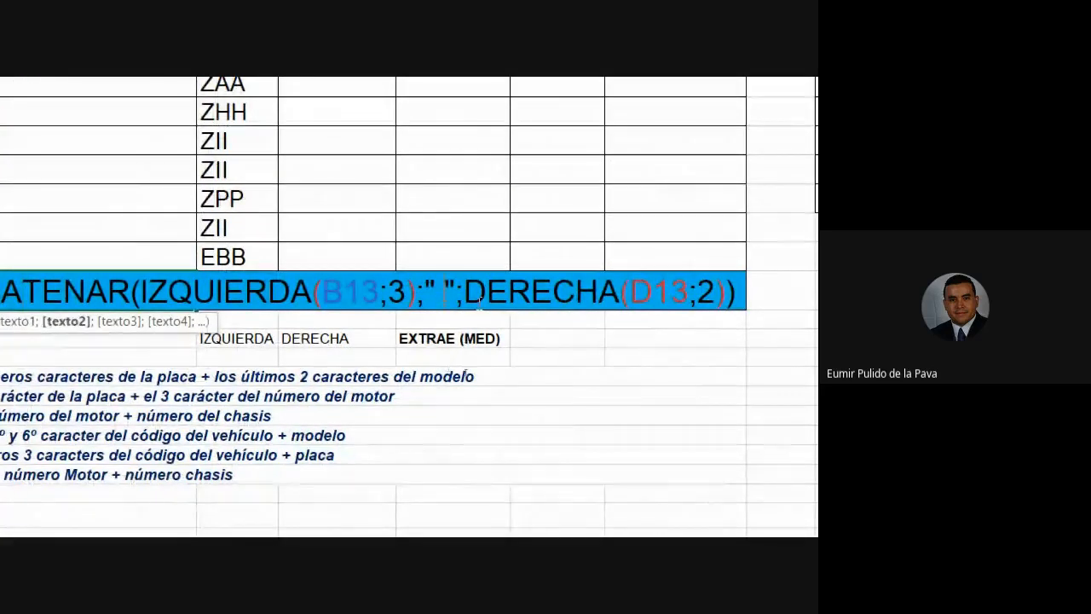
key("BackSpace")
type("-")
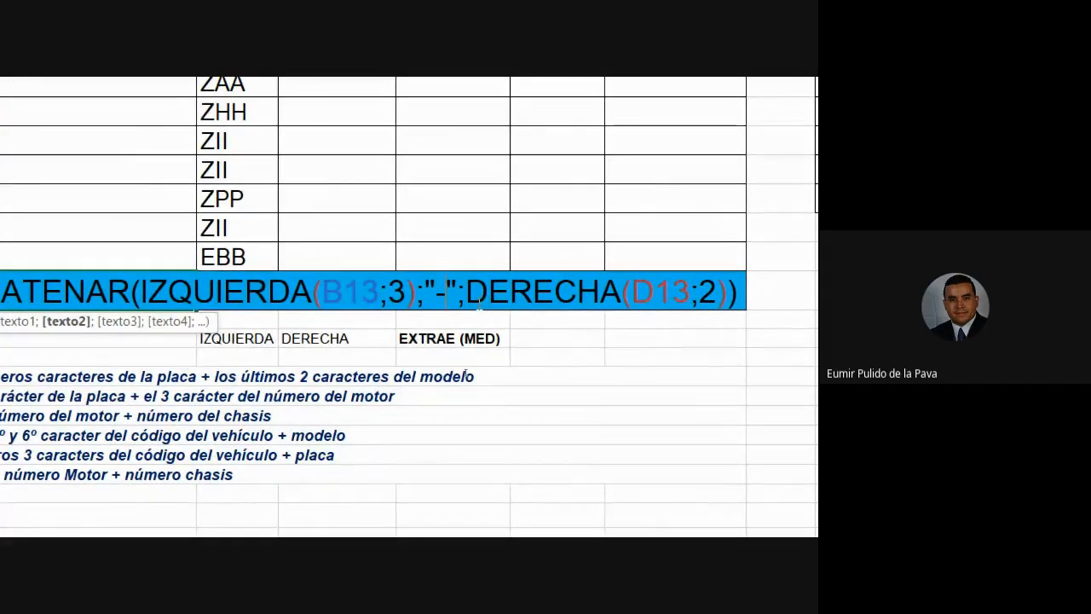
key("Return")
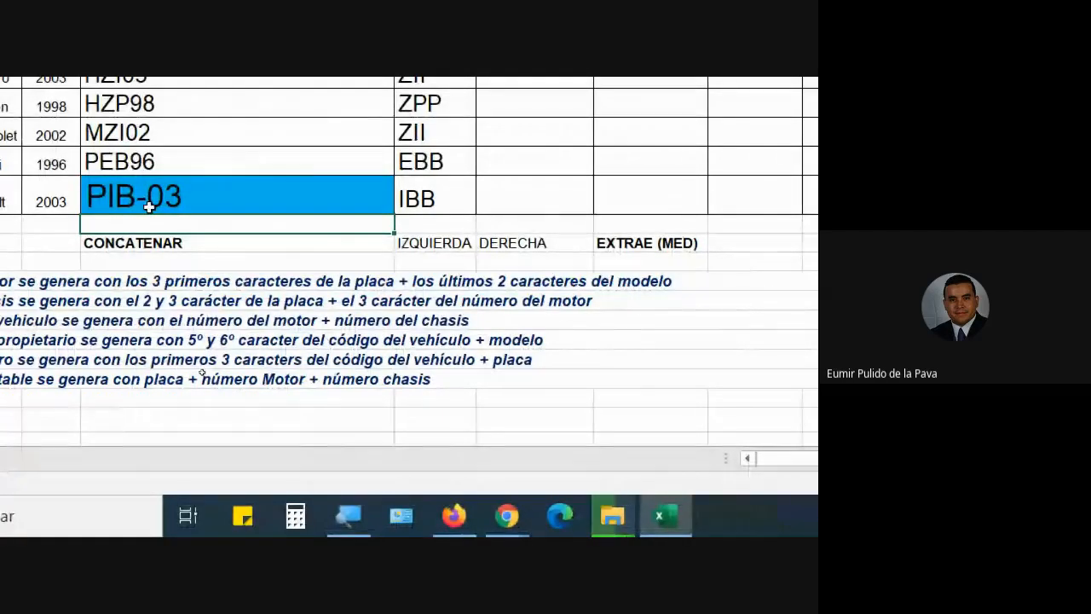
Replace the hyphen separator in E13 with a " Cod. " text piece.
double_click(200, 194)
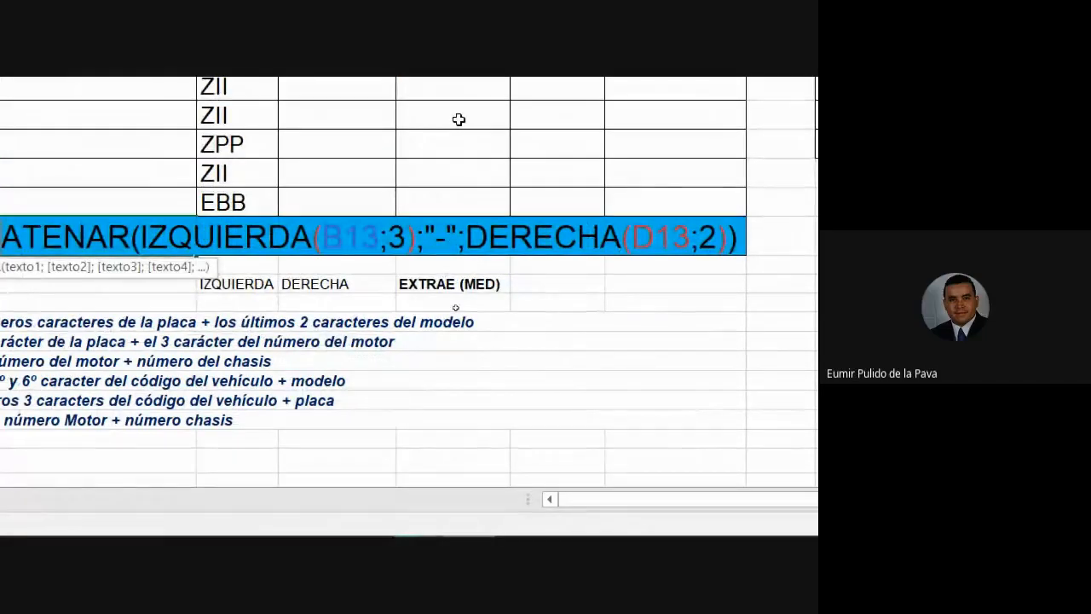
left_click(466, 244)
key("BackSpace")
key("BackSpace")
key("BackSpace")
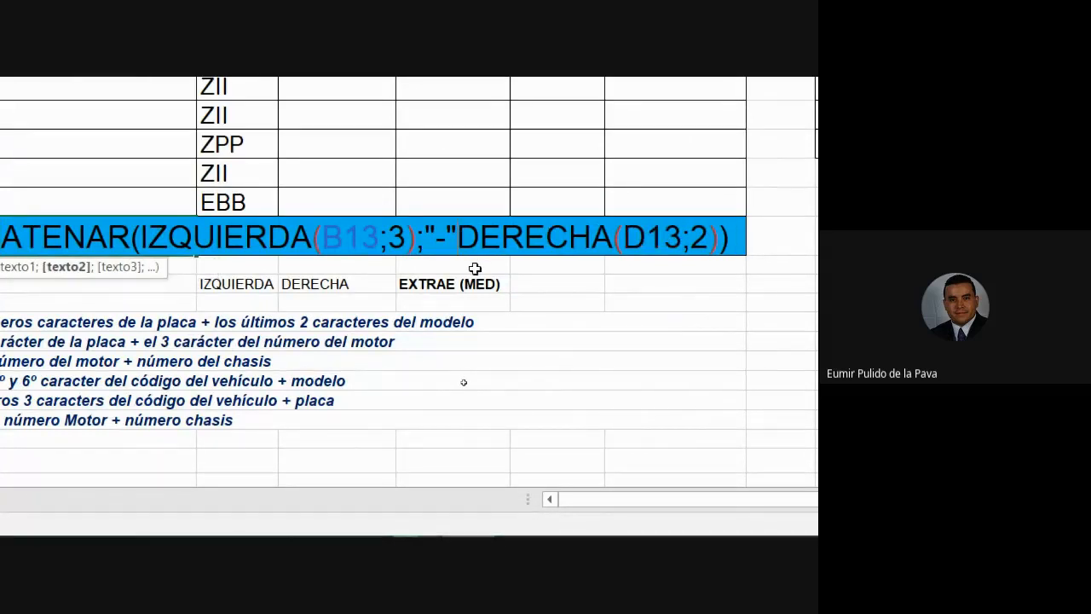
key("BackSpace")
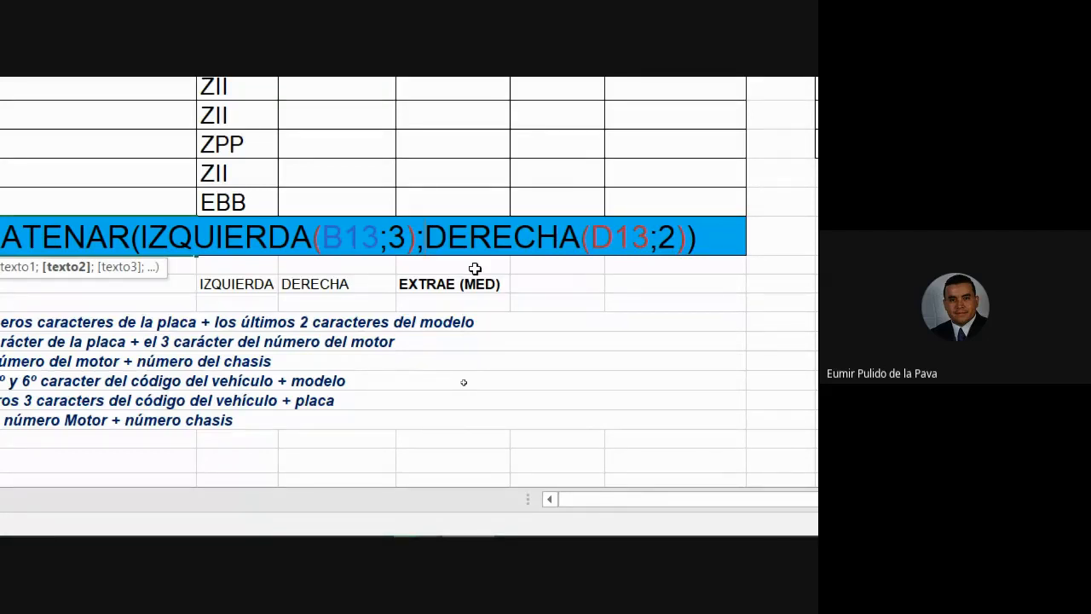
type("\"")
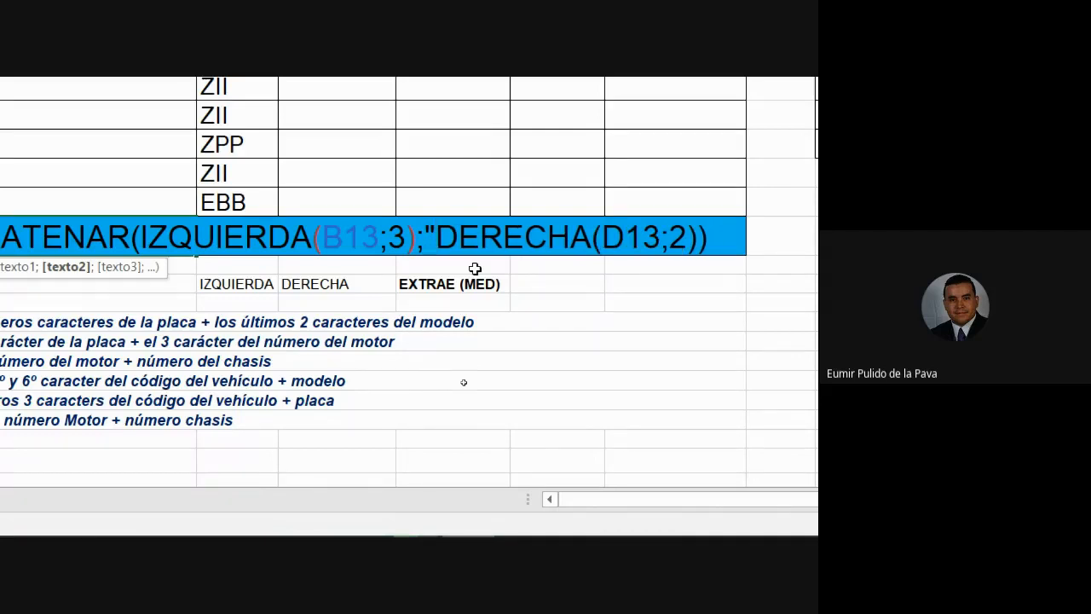
type(" Cod")
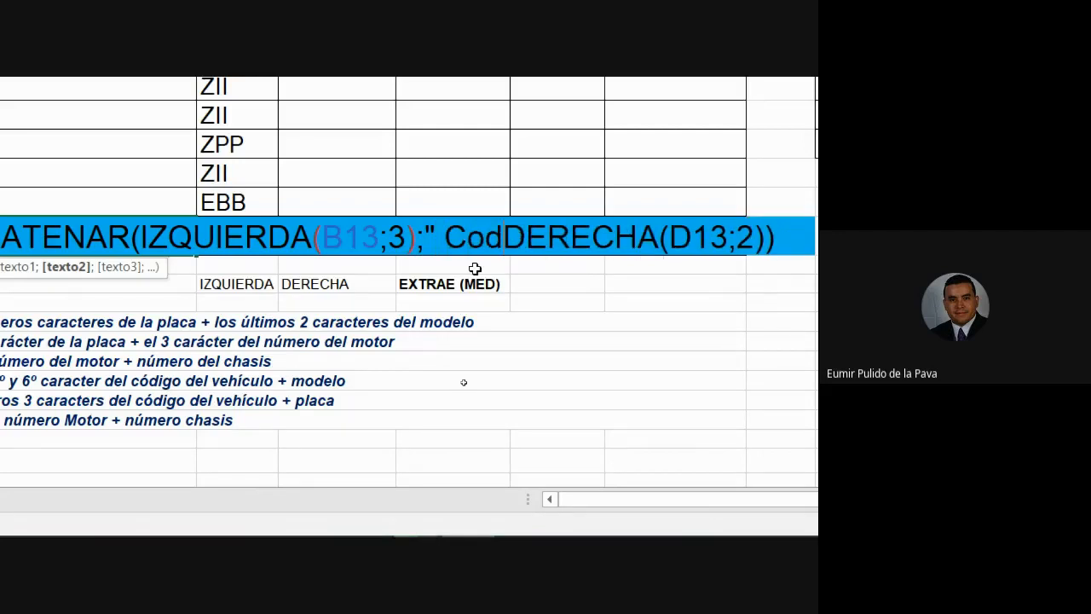
type(".")
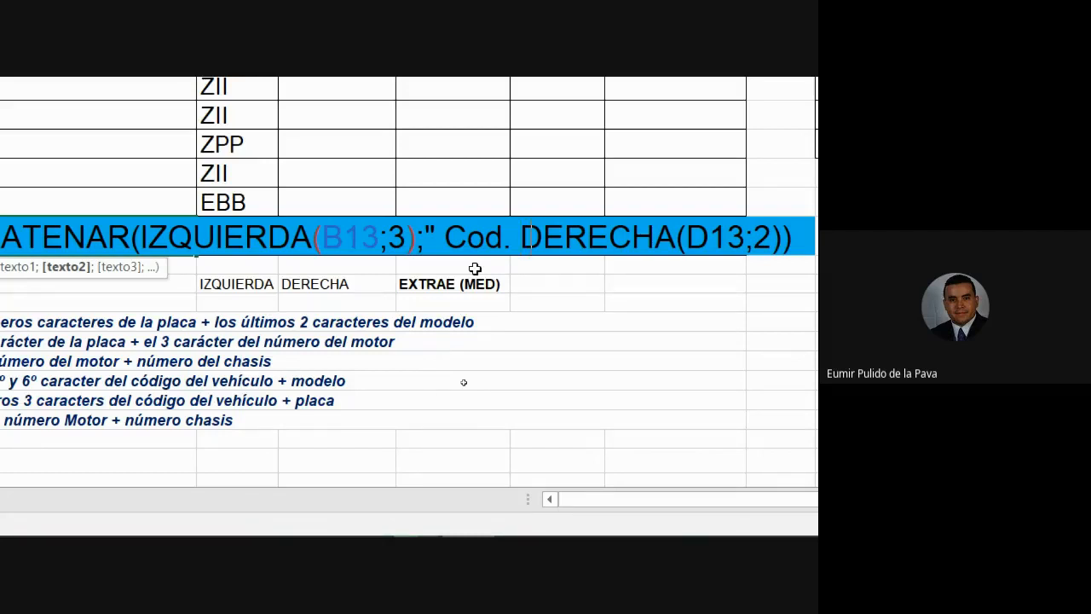
type(" \"")
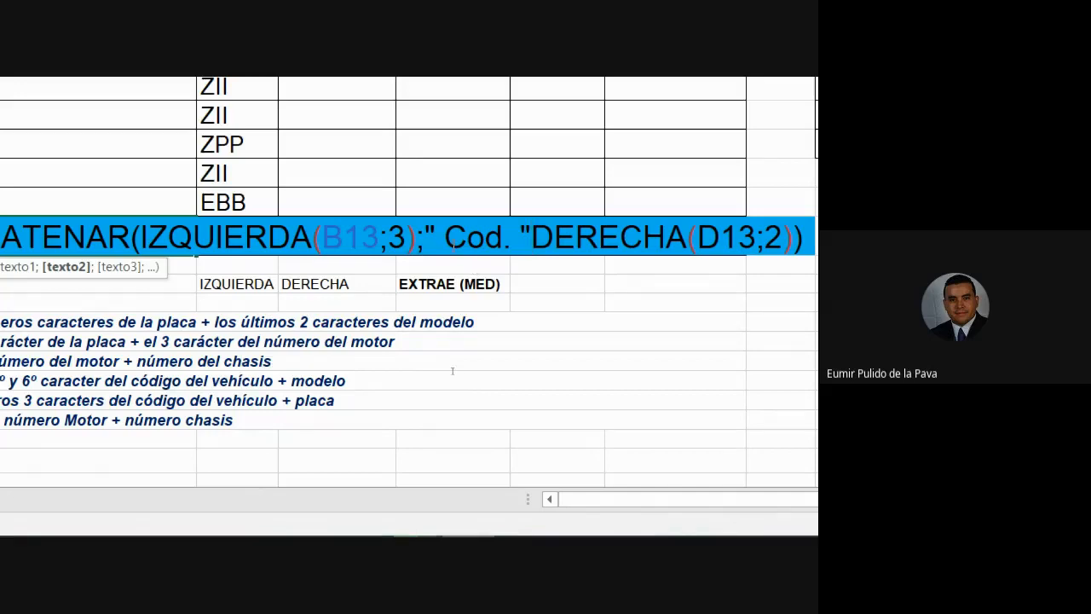
Change Cod. to Cod: and confirm, which triggers Excel's formula error.
left_click_drag(437, 238, 444, 239)
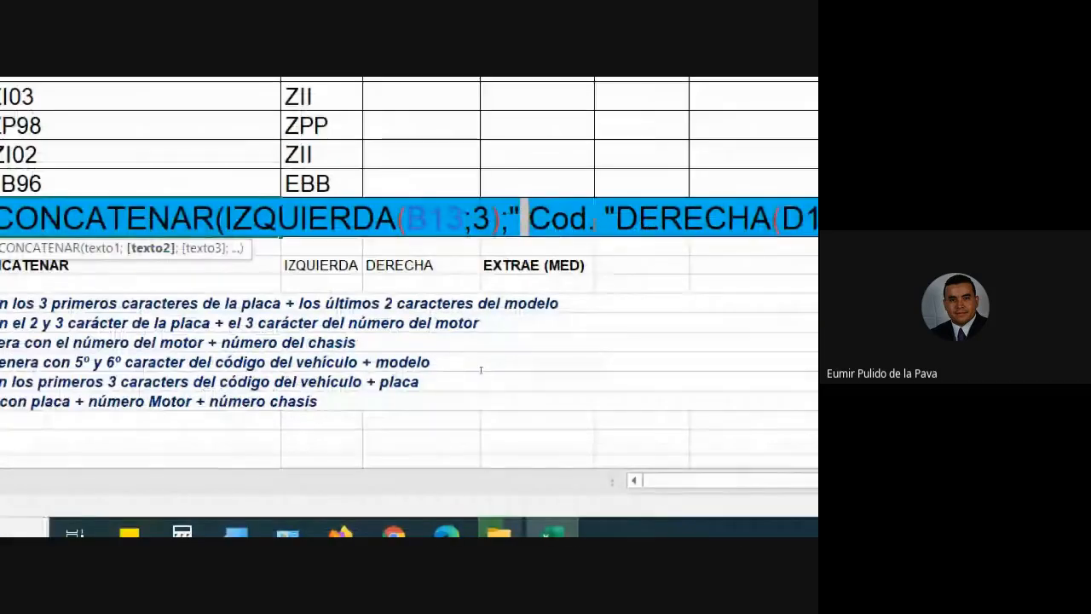
left_click(591, 220)
key("BackSpace")
type(":")
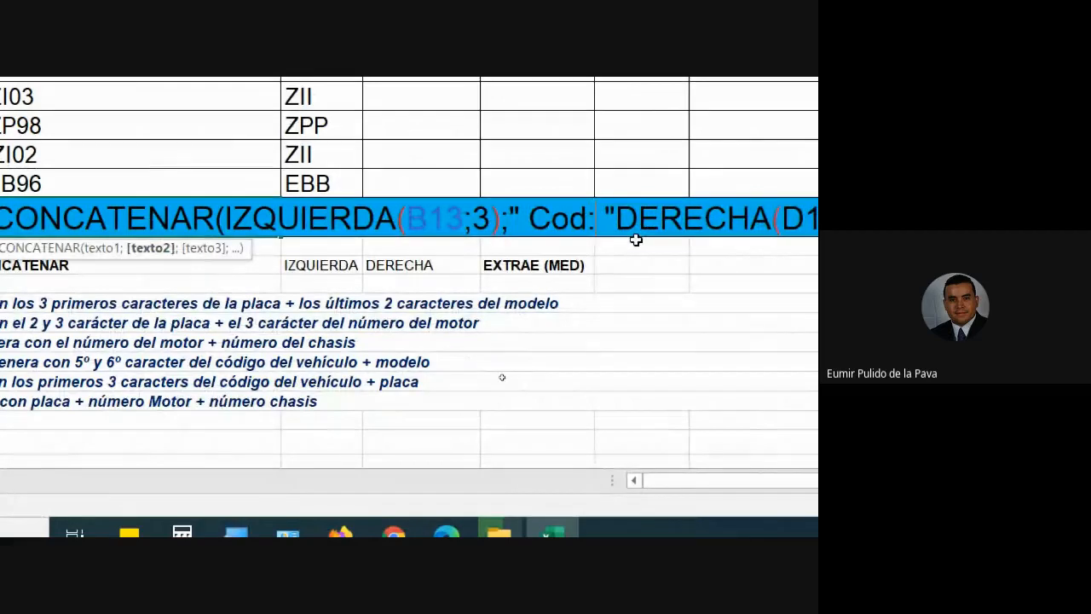
key("shift+Right")
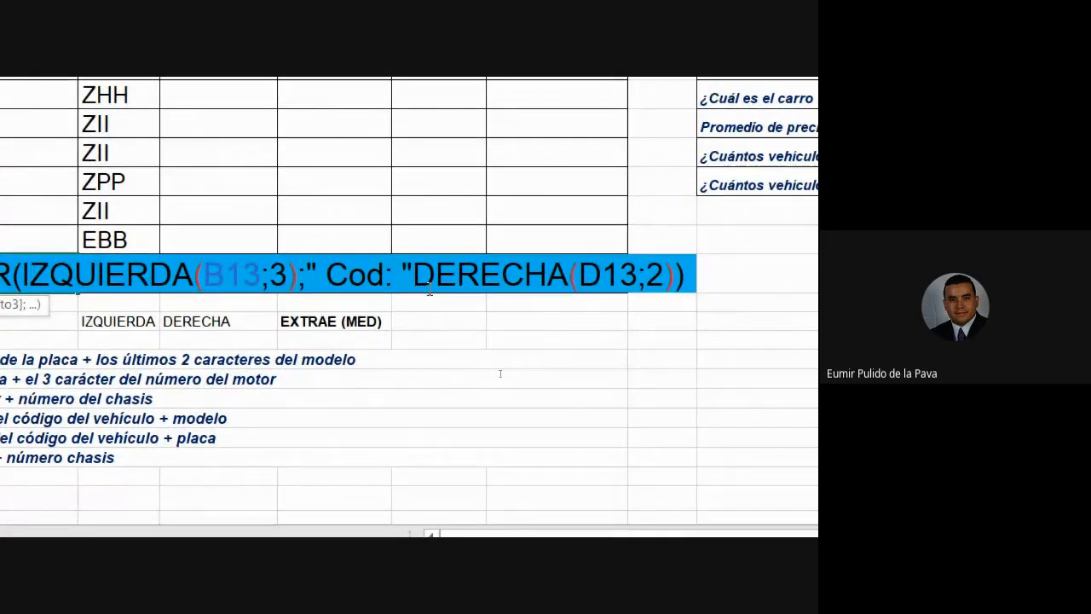
left_click_drag(305, 274, 676, 275)
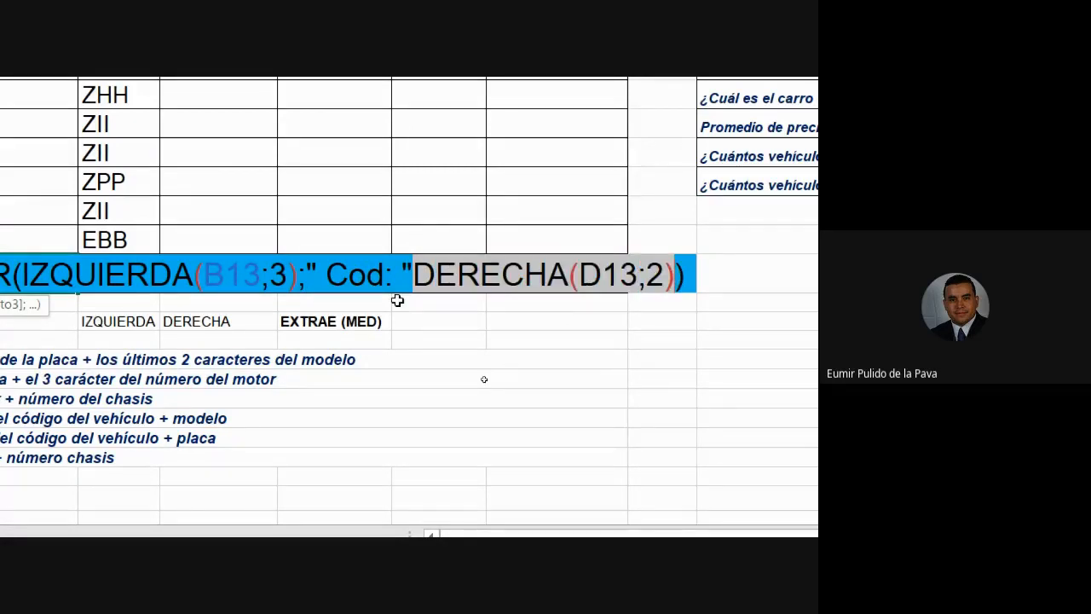
left_click(415, 279)
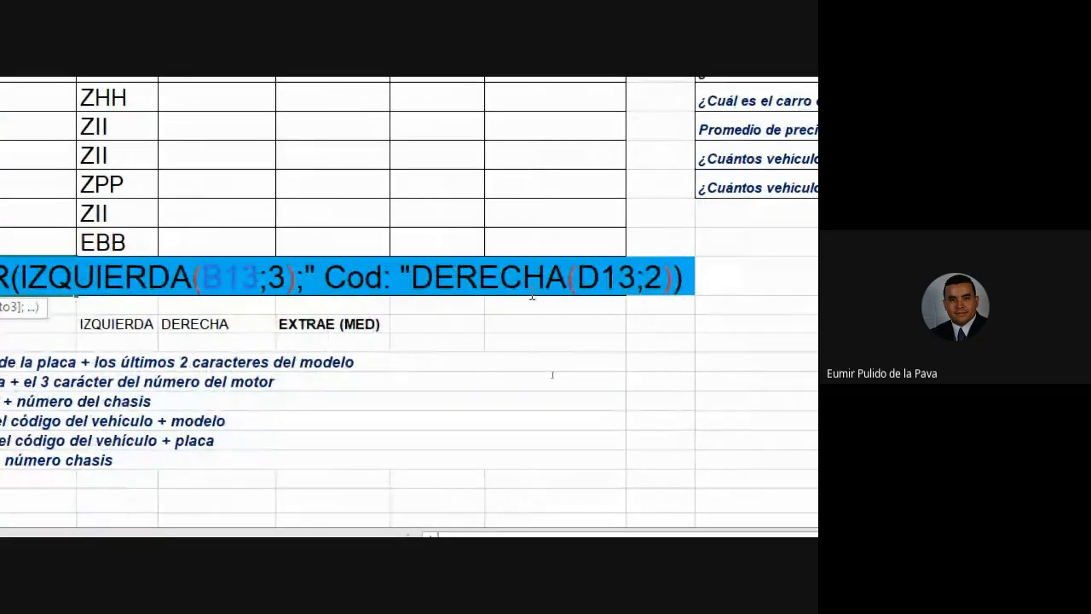
key("Return")
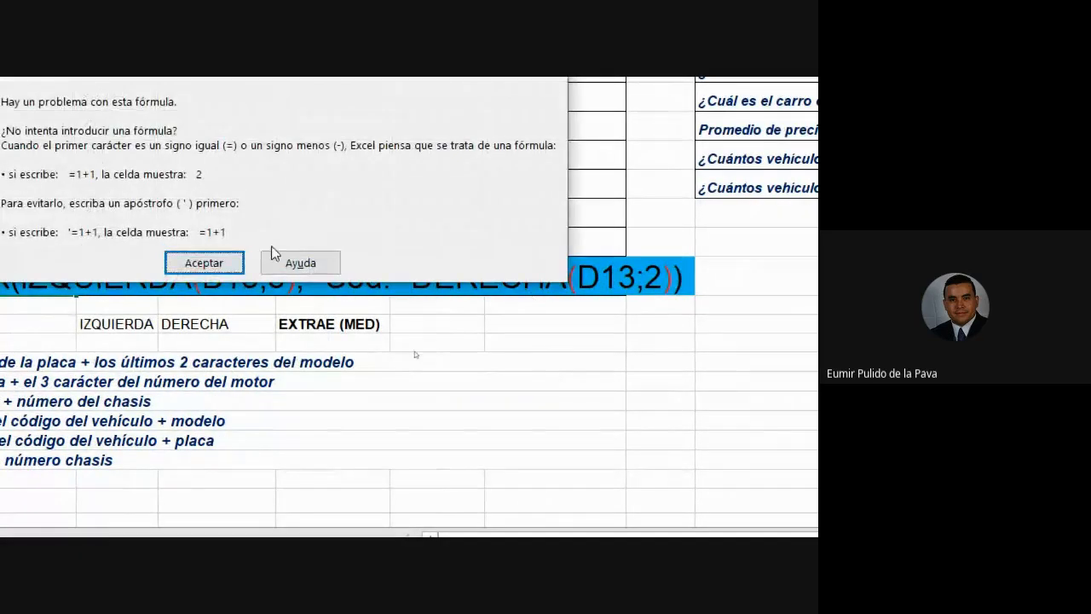
Dismiss the error and add the missing semicolon before DERECHA, giving PIB Cod: 03.
left_click(204, 263)
left_click_drag(308, 273, 568, 273)
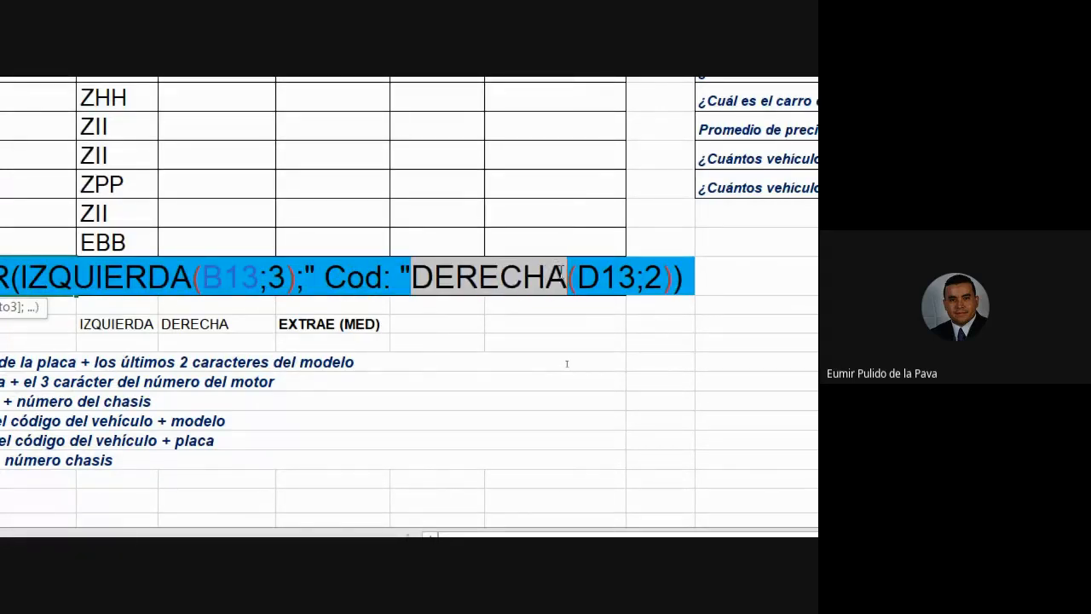
left_click(415, 278)
type(";")
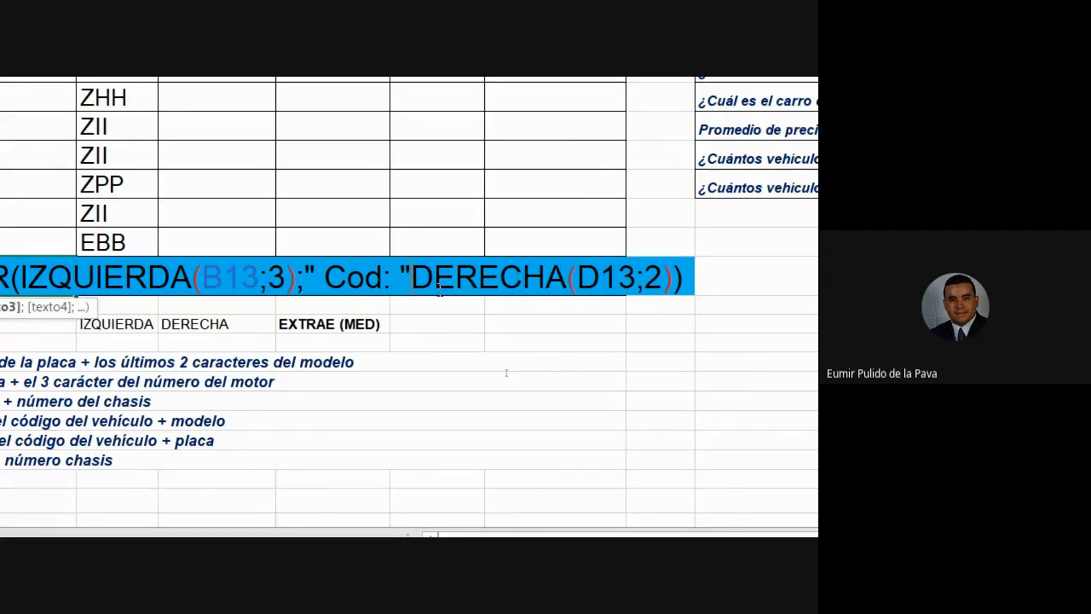
key("Return")
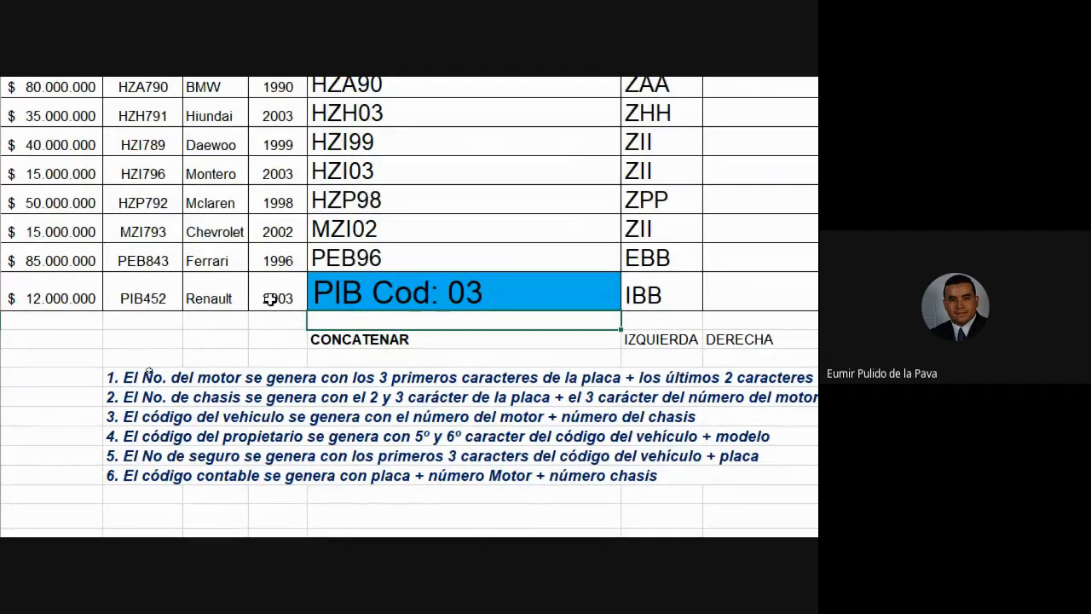
Delete the " Cod: " piece from the E13 formula so the motor number reads PIB03 again.
left_click(540, 277)
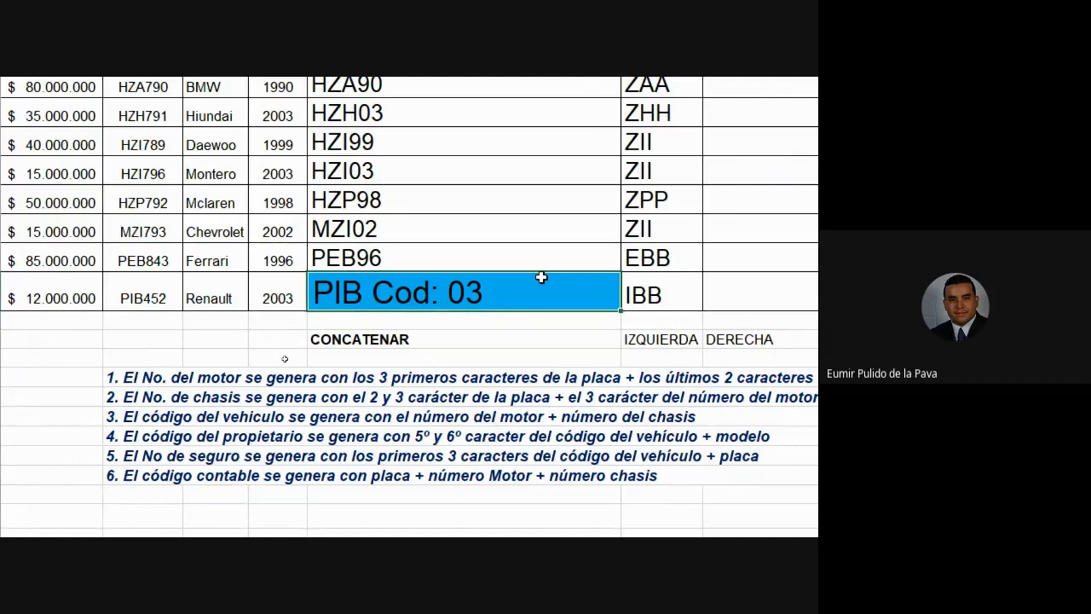
double_click(531, 290)
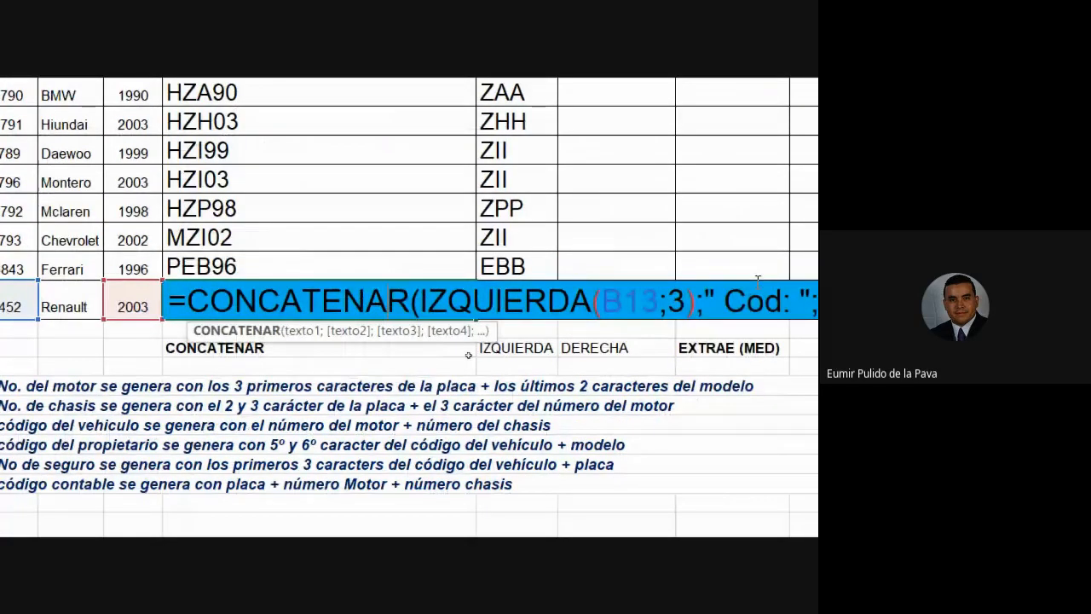
left_click(797, 299)
key("Right")
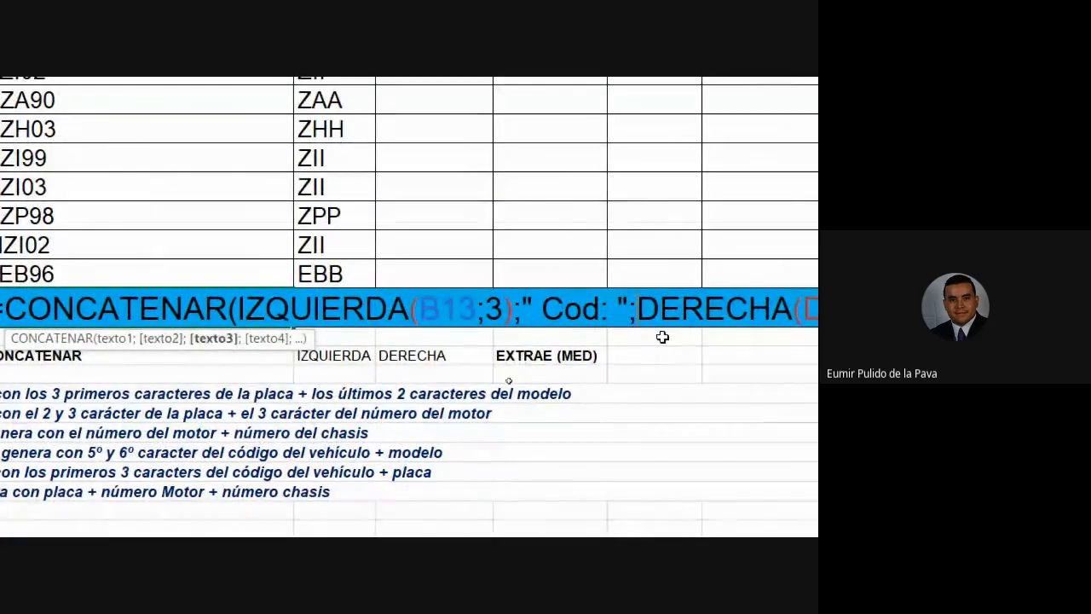
key("BackSpace")
key("BackSpace")
key("BackSpace")
key("BackSpace")
key("BackSpace")
key("BackSpace")
key("BackSpace")
key("BackSpace")
key("BackSpace")
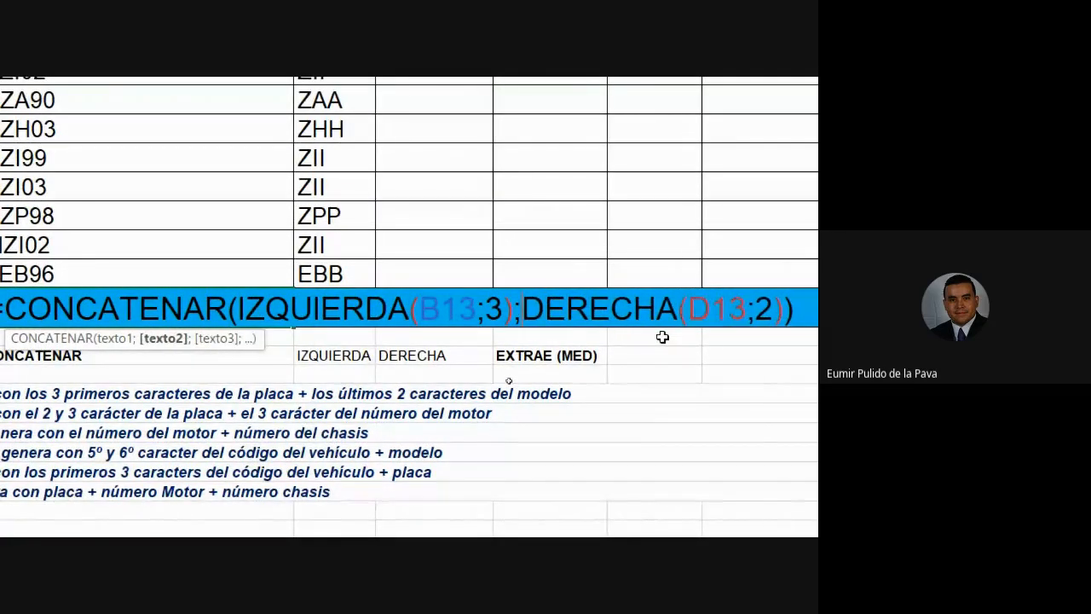
key("Return")
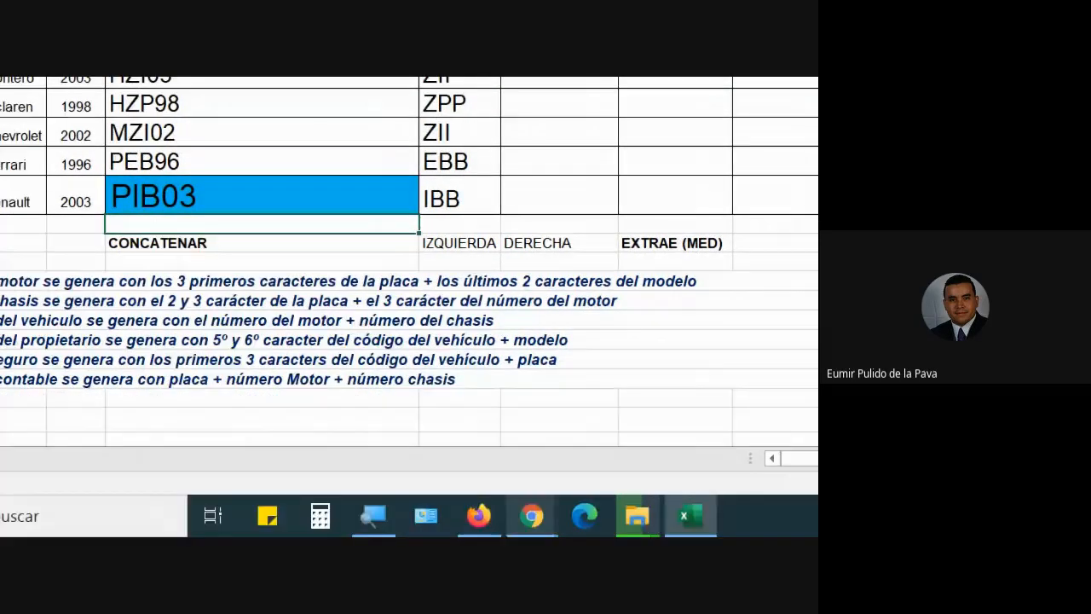
Admit the waiting participant in Google Meet, then go back to Excel.
mouse_move(532, 515)
left_click(490, 490)
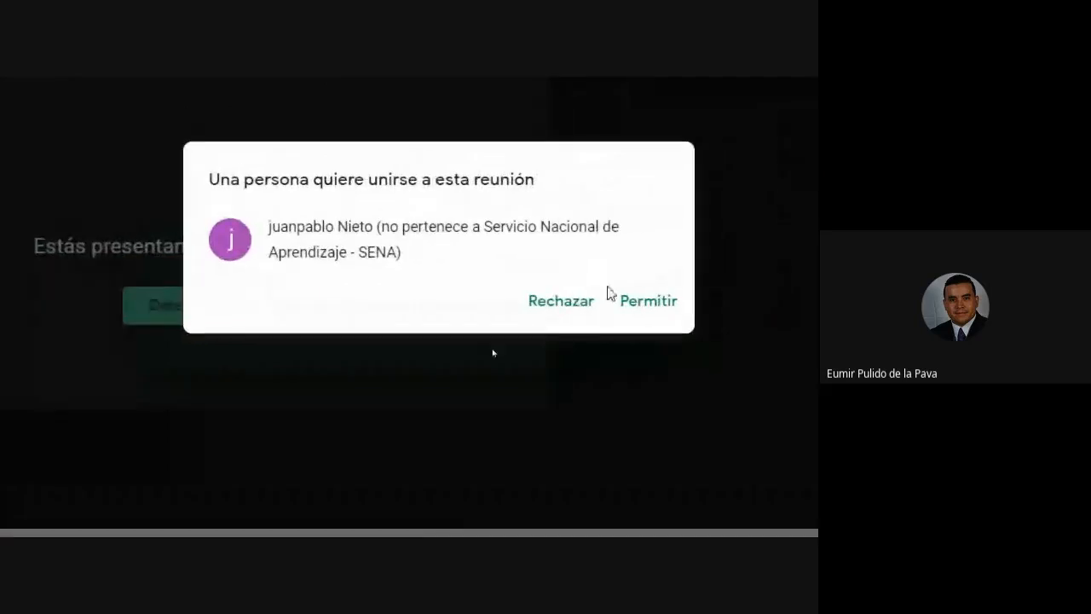
left_click(648, 301)
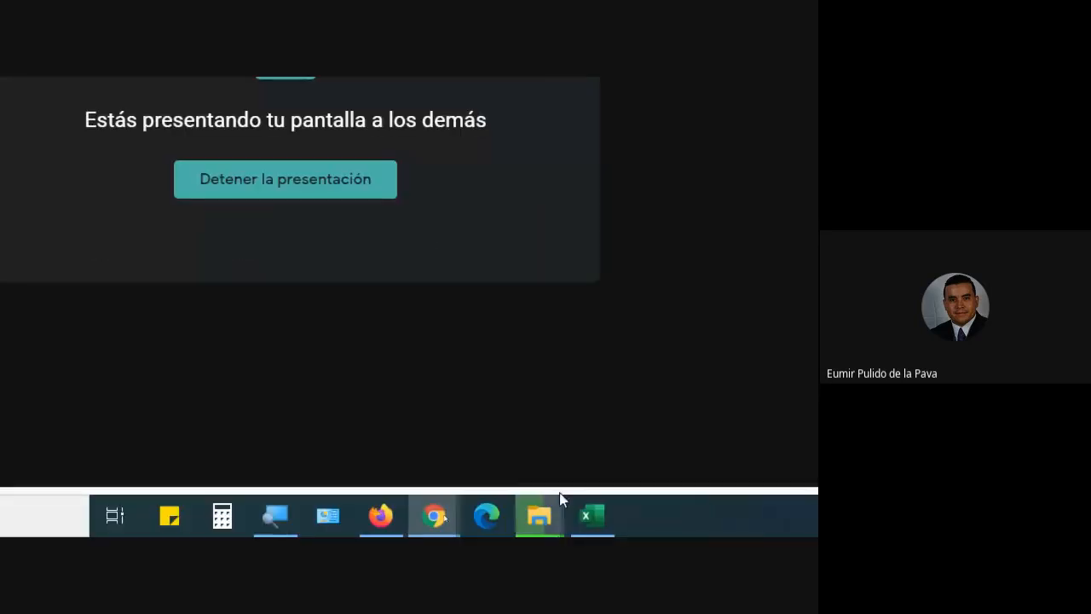
left_click(592, 515)
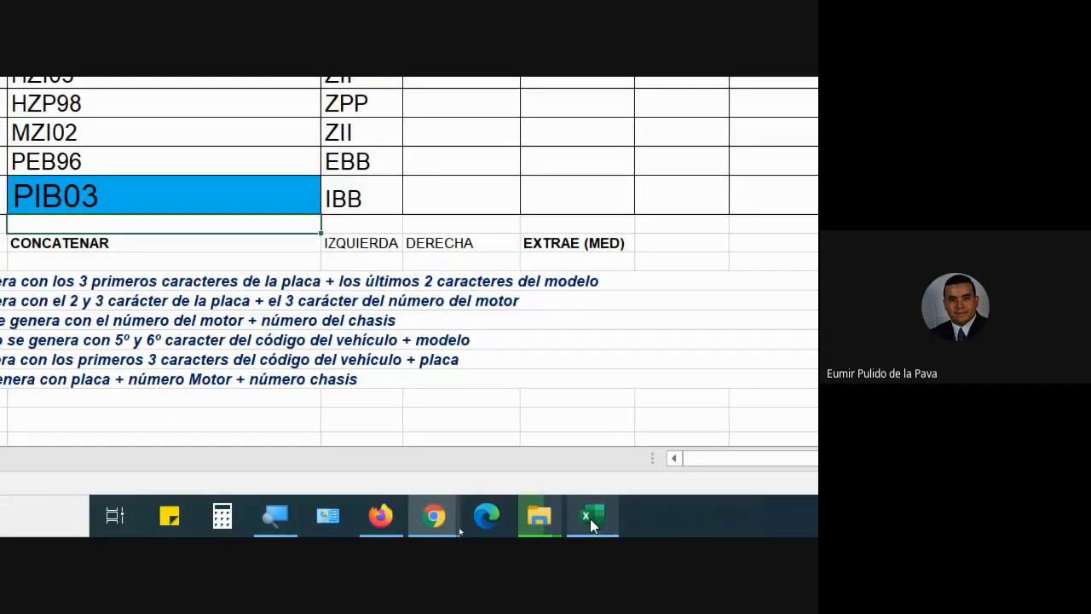
left_click(98, 404)
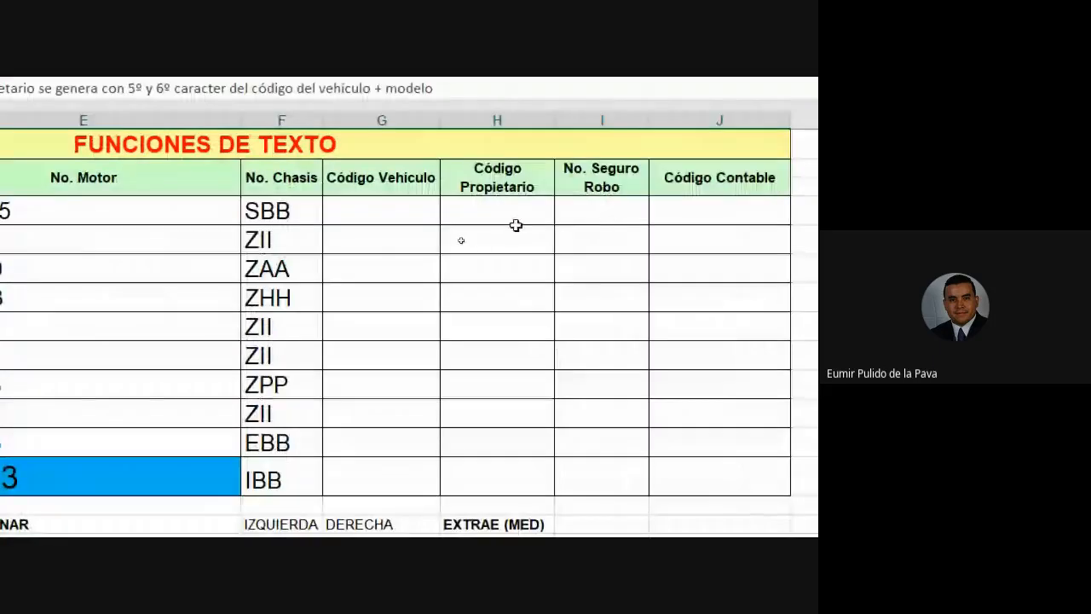
left_click(502, 214)
left_click(261, 215)
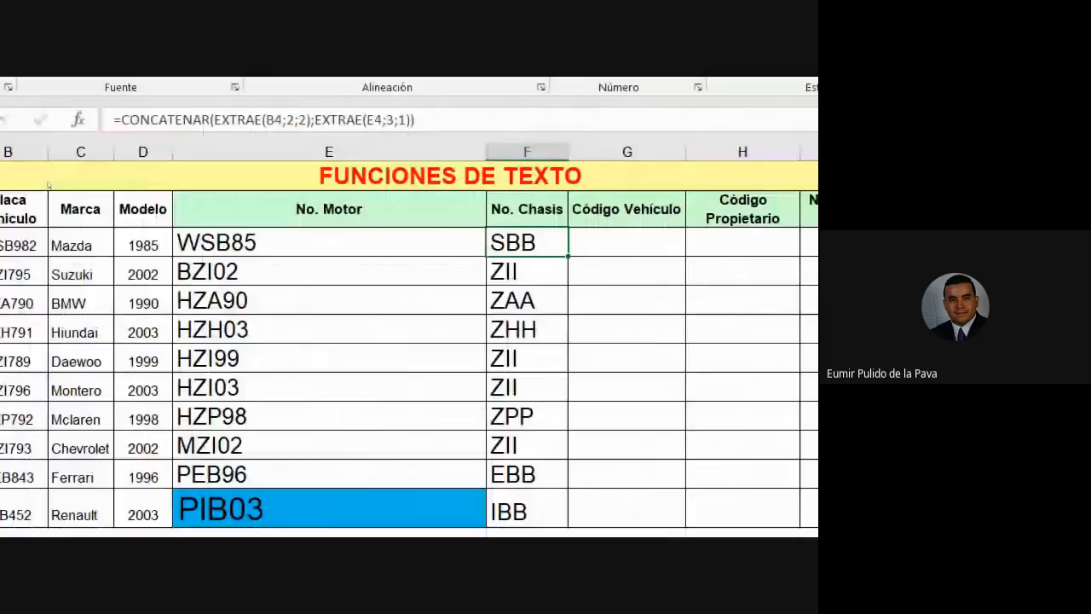
left_click(119, 146)
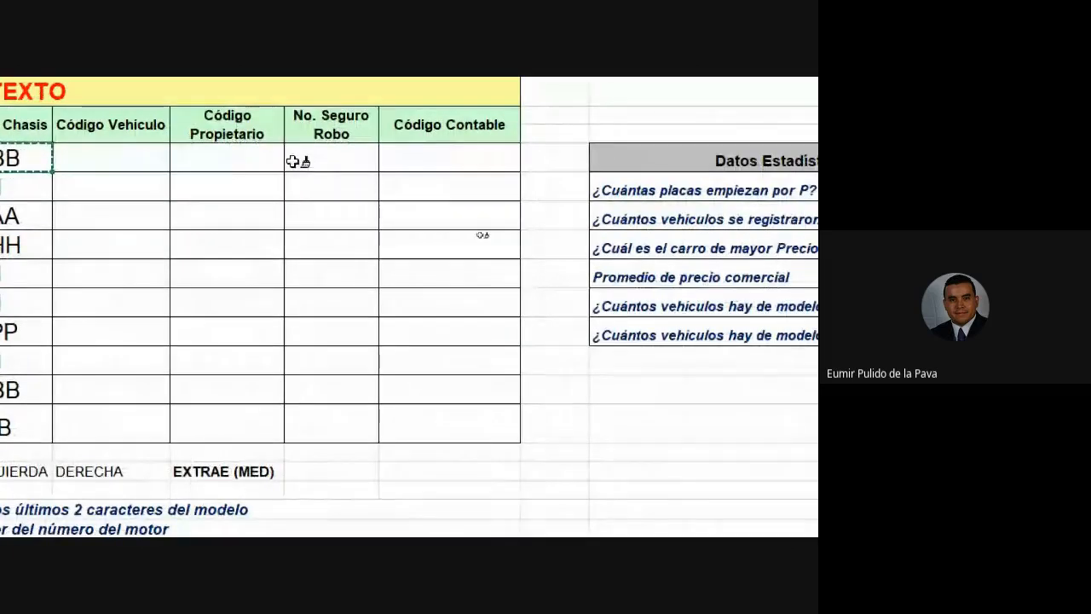
left_click(223, 162)
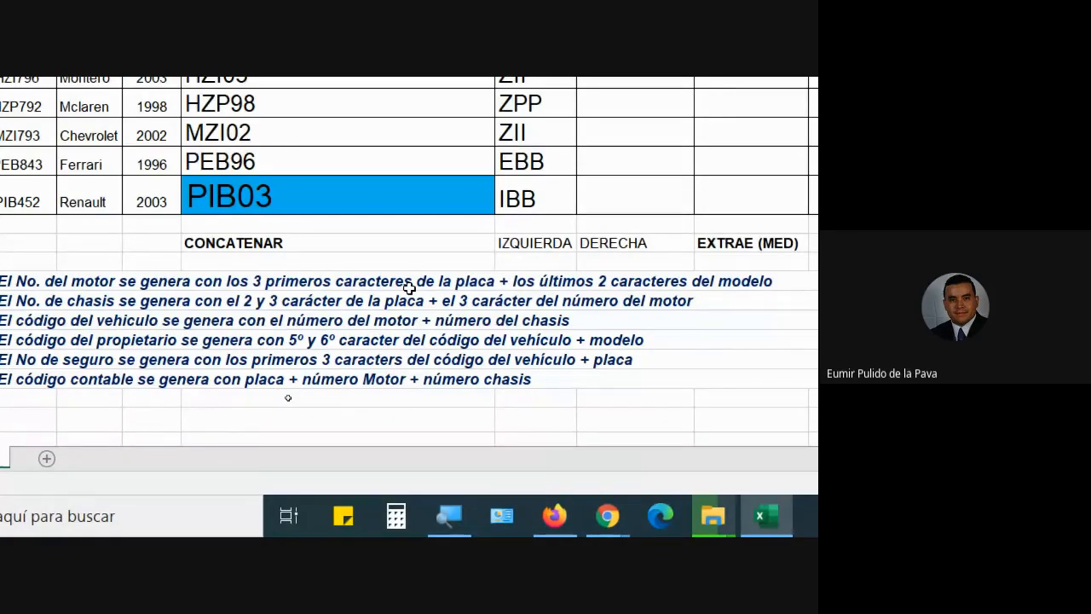
Start =CONCATENAR( in the first Código Vehículo cell using the =conca autocomplete suggestion.
type("=conca")
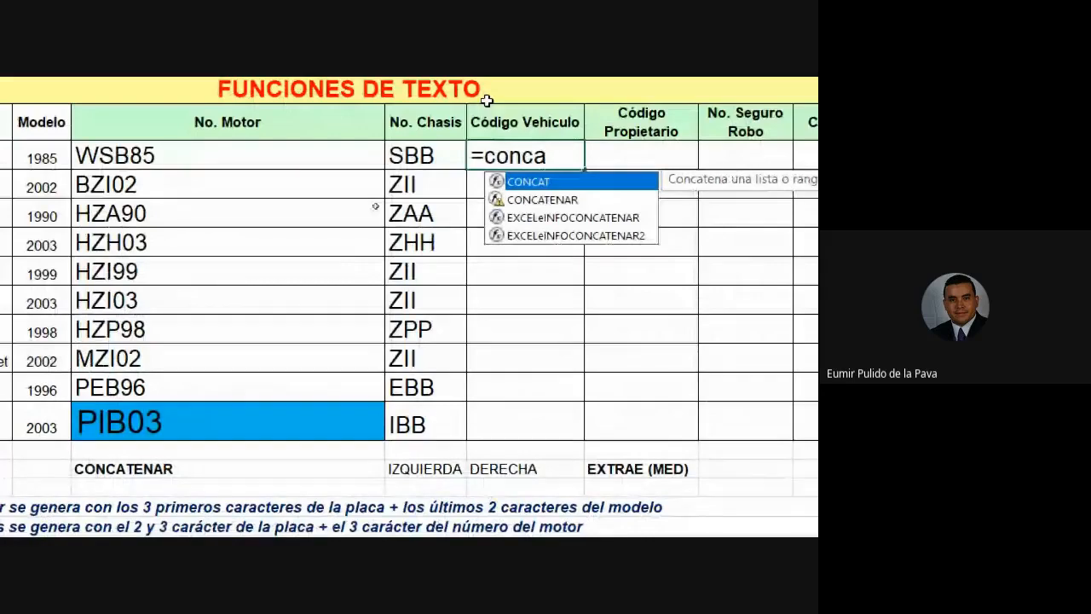
key("Down")
key("Tab")
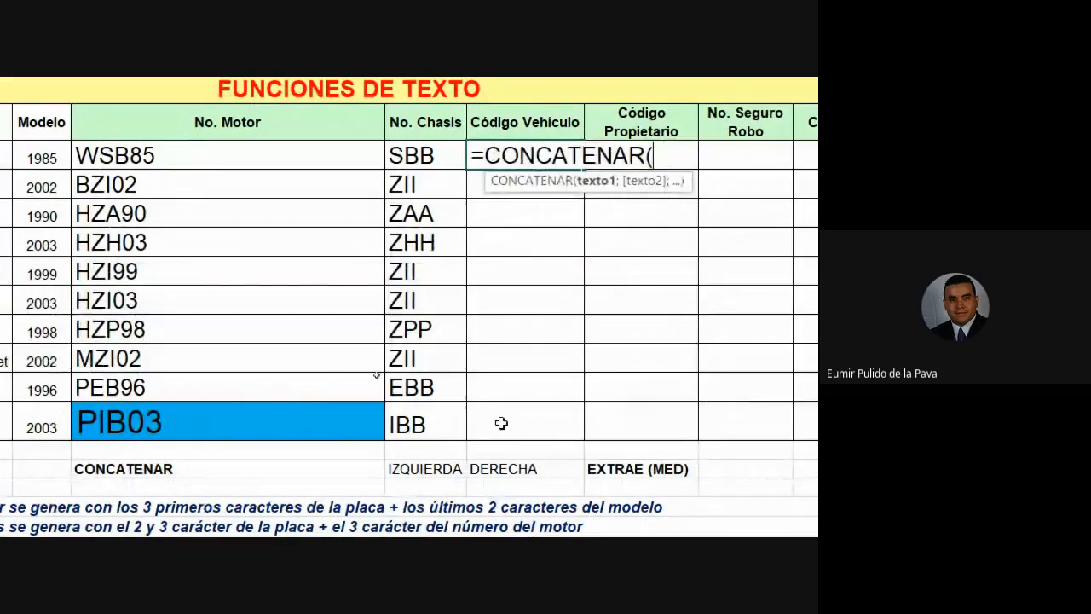
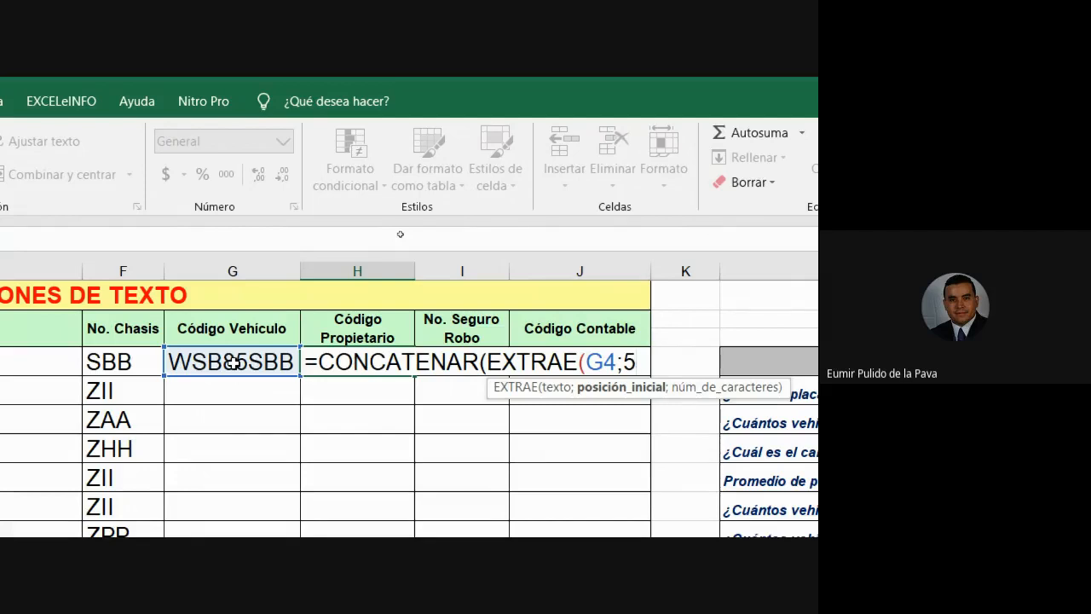
Complete H4 as =CONCATENAR(EXTRAE(G4;5;2);D4), adding the model year from D4.
type(";")
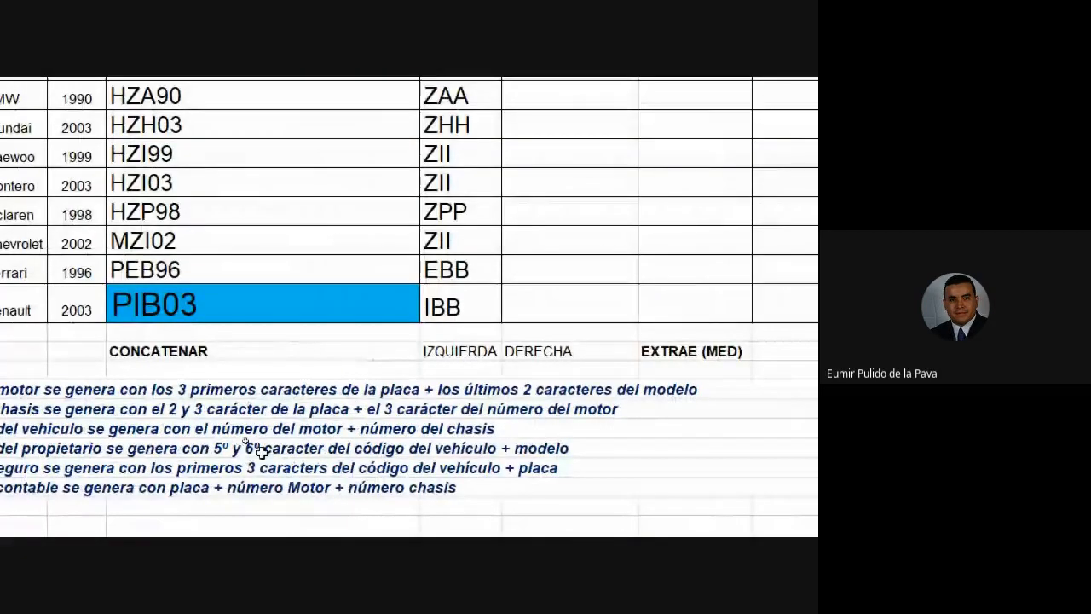
type("2)")
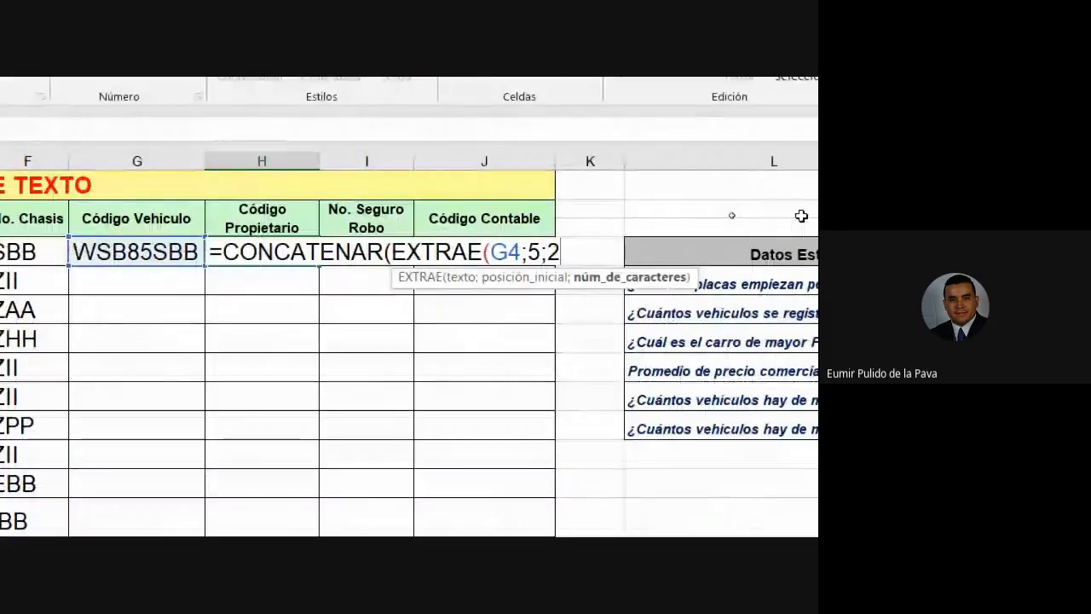
type(";")
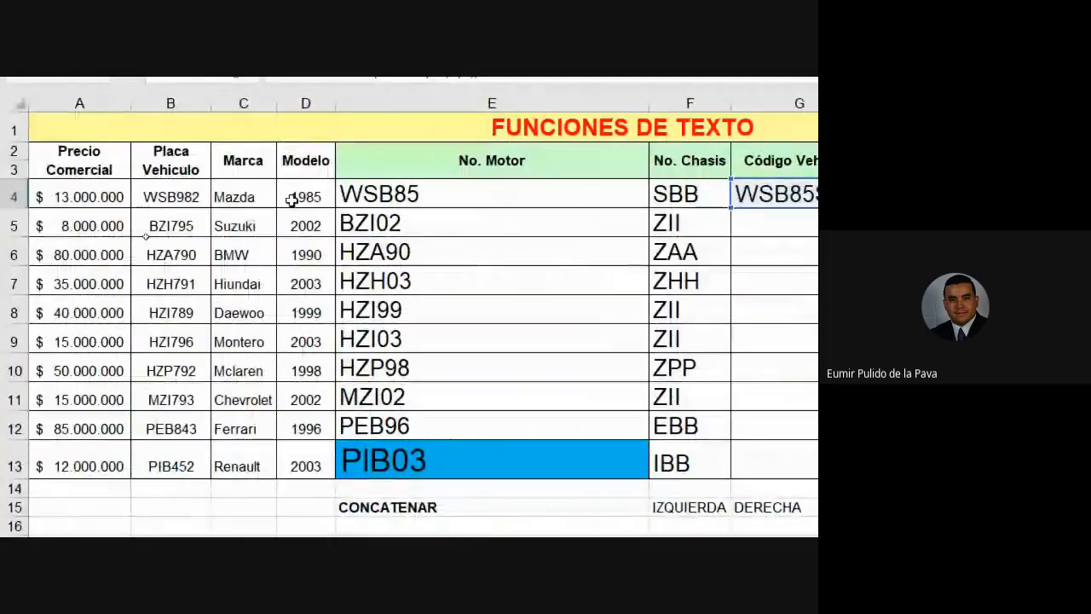
left_click(292, 200)
key("ctrl+c")
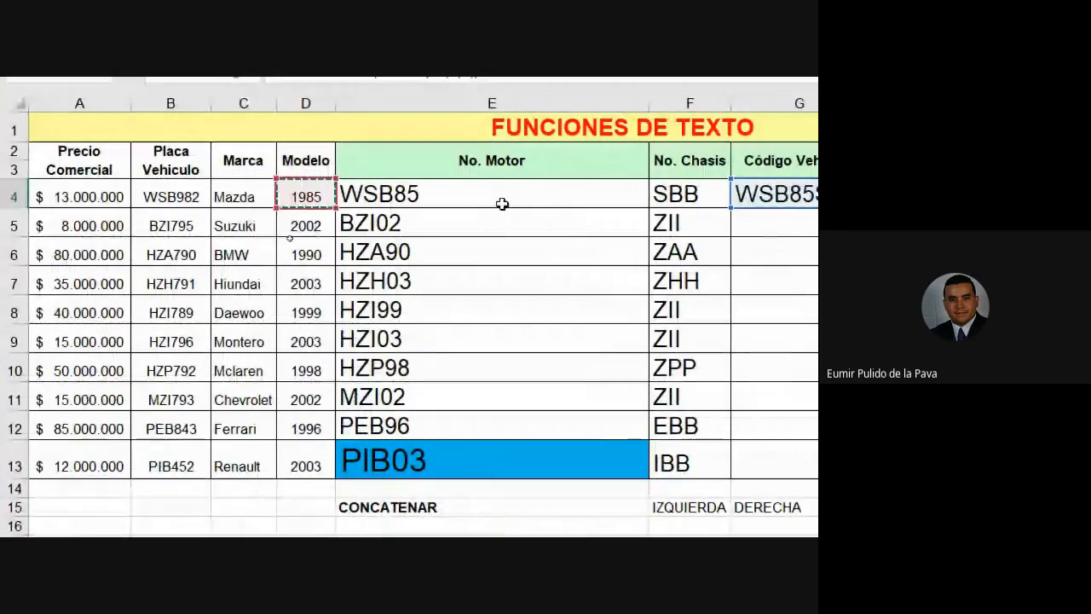
type(");D4)")
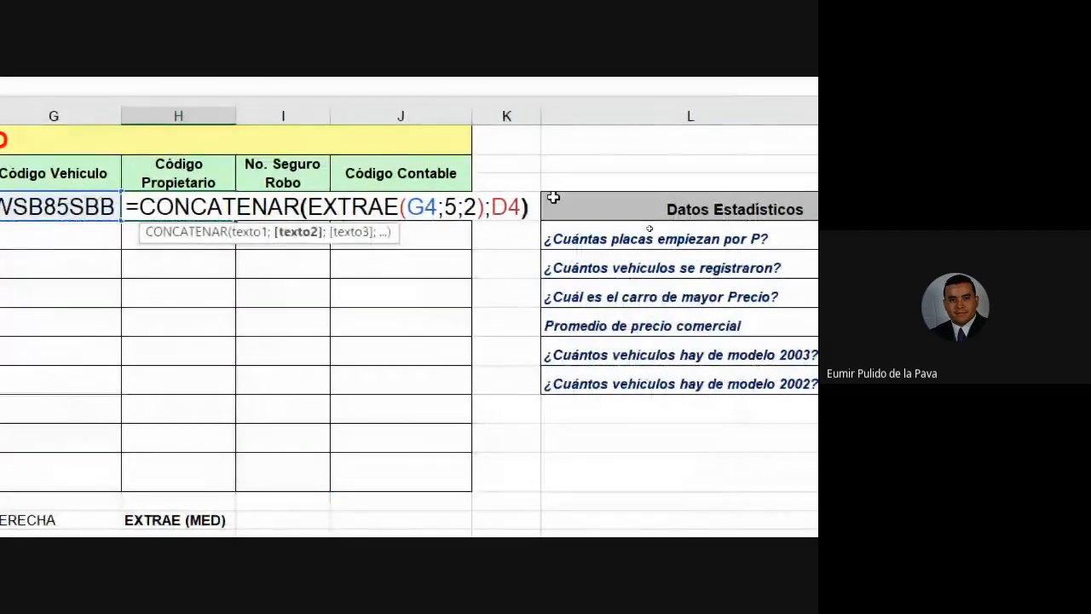
key("Return")
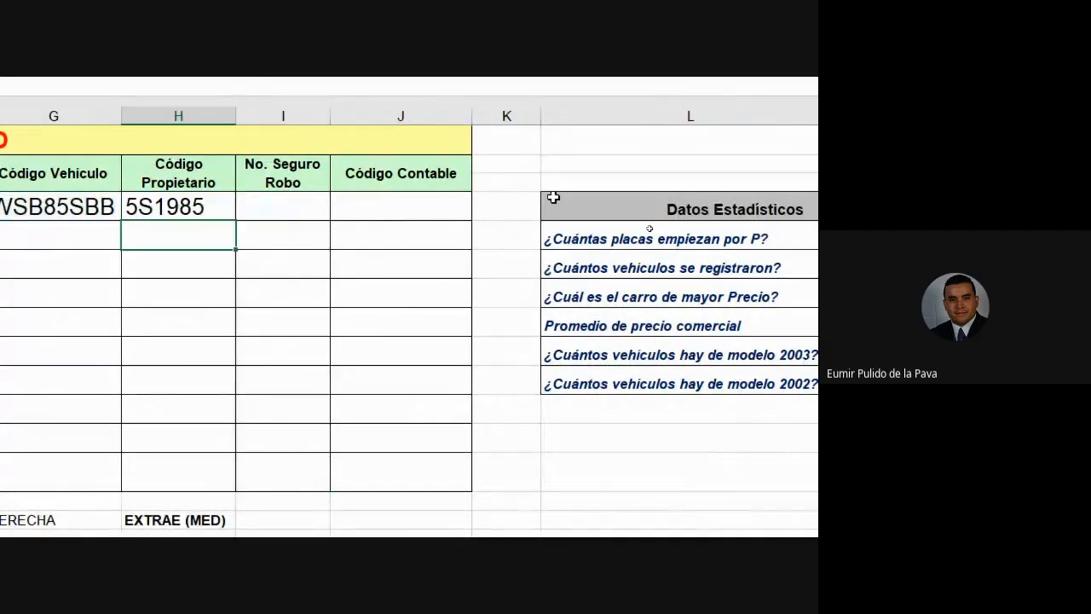
Reopen H4's formula to check the EXTRAE starting position, then confirm it again.
left_click(190, 204)
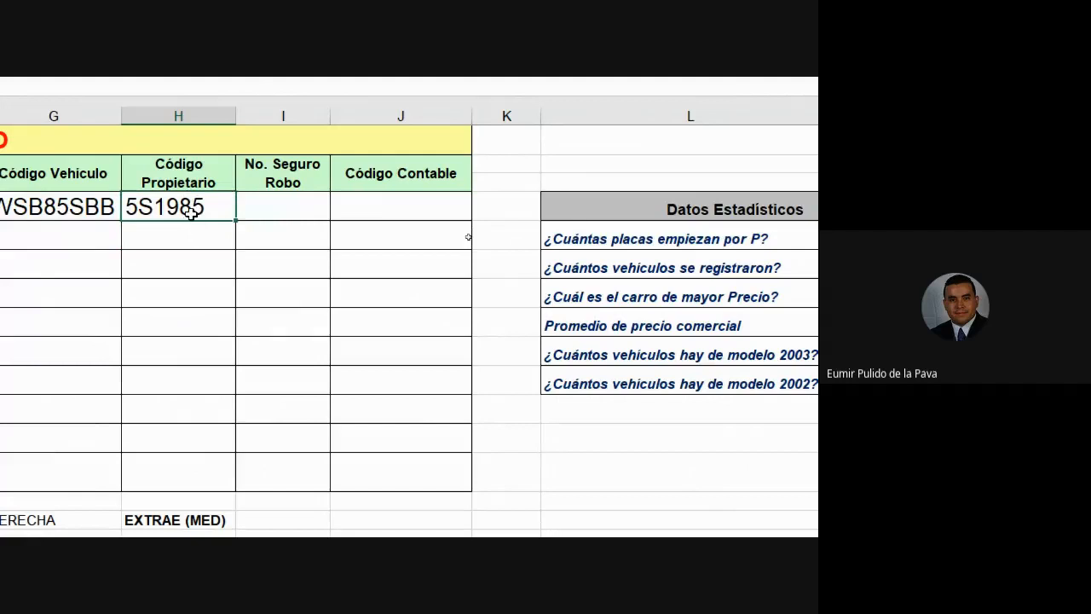
double_click(191, 212)
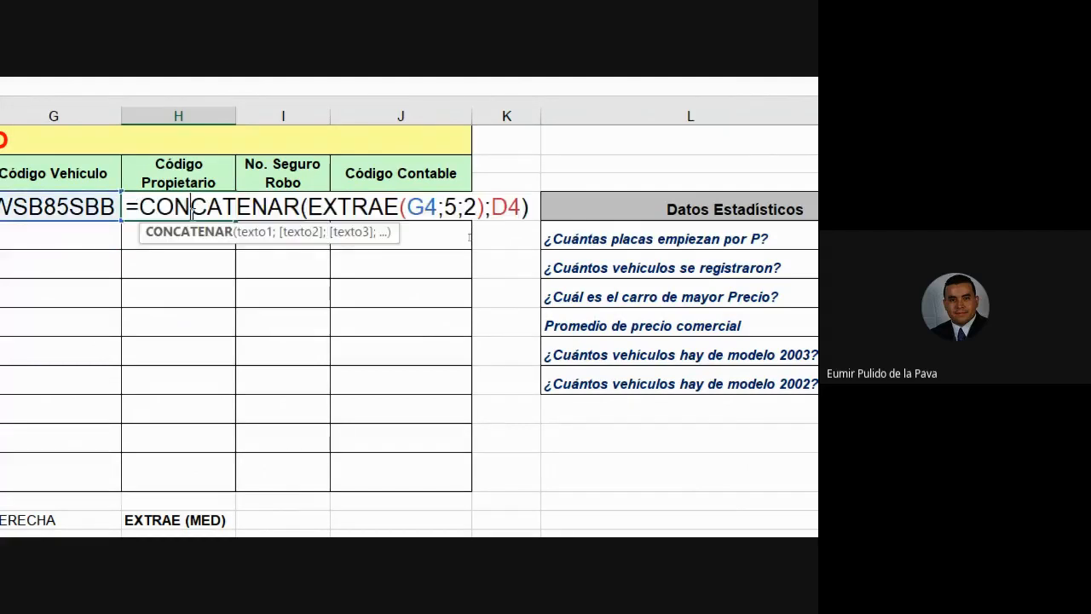
double_click(449, 207)
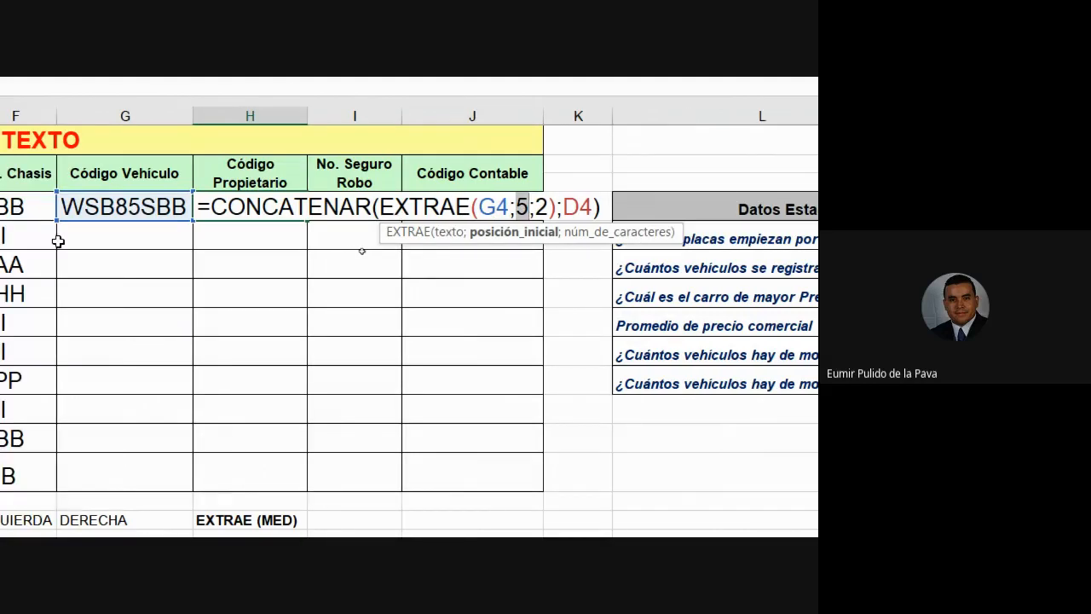
key("Return")
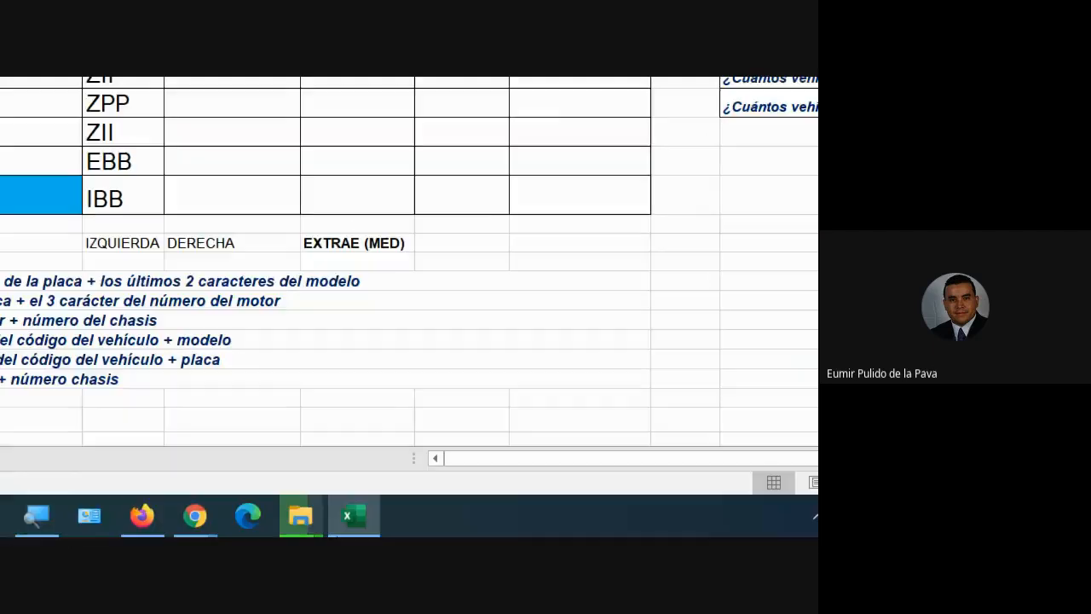
Switch to the Google Meet call and set the screen magnifier back to 100%.
mouse_move(170, 500)
left_click(53, 426)
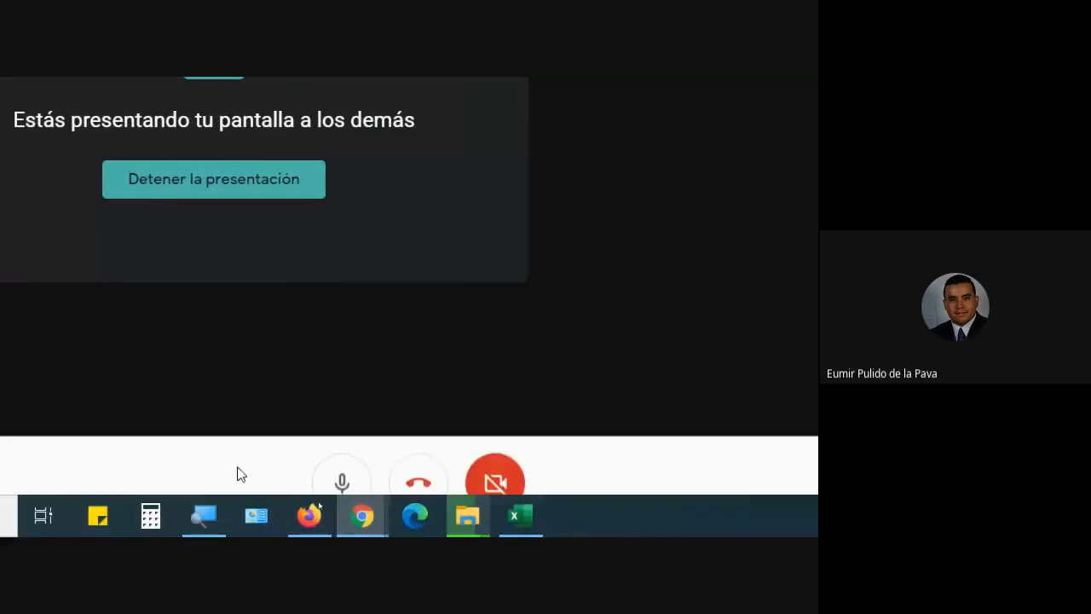
left_click(206, 516)
left_click(268, 516)
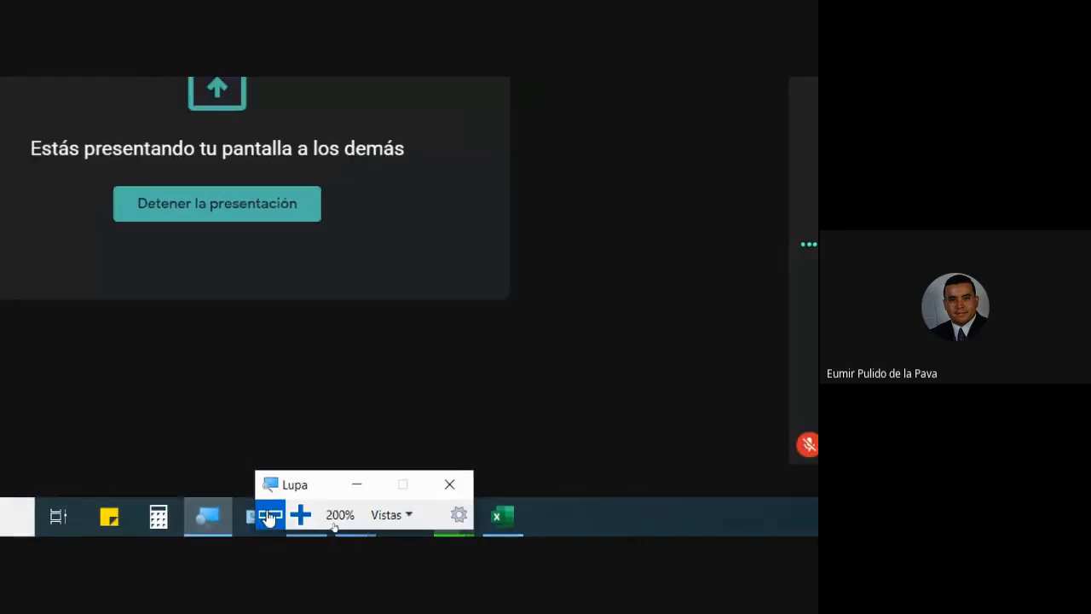
left_click(269, 516)
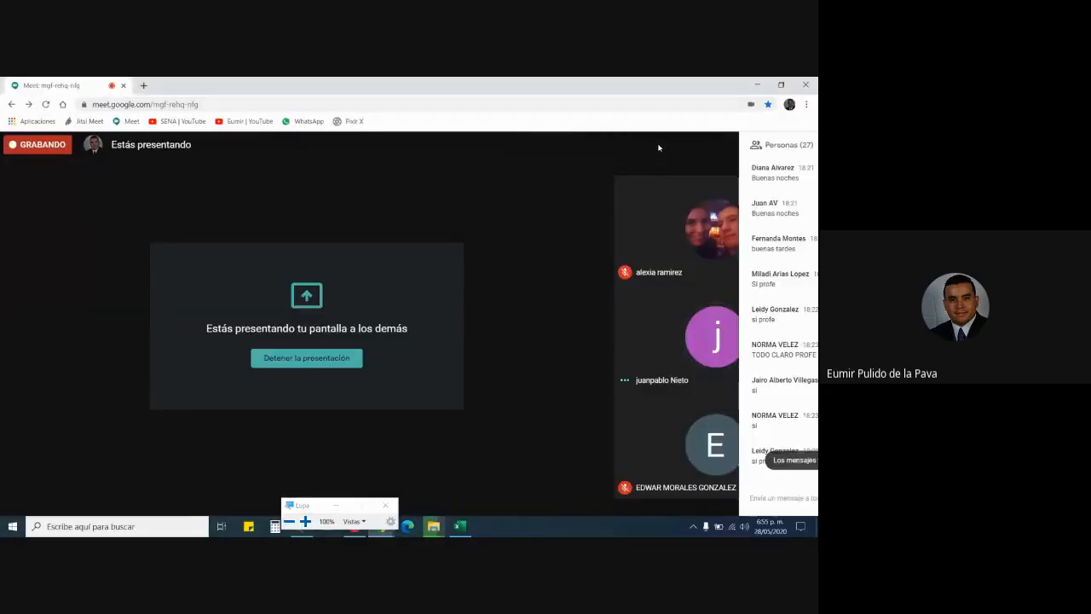
left_click(509, 477)
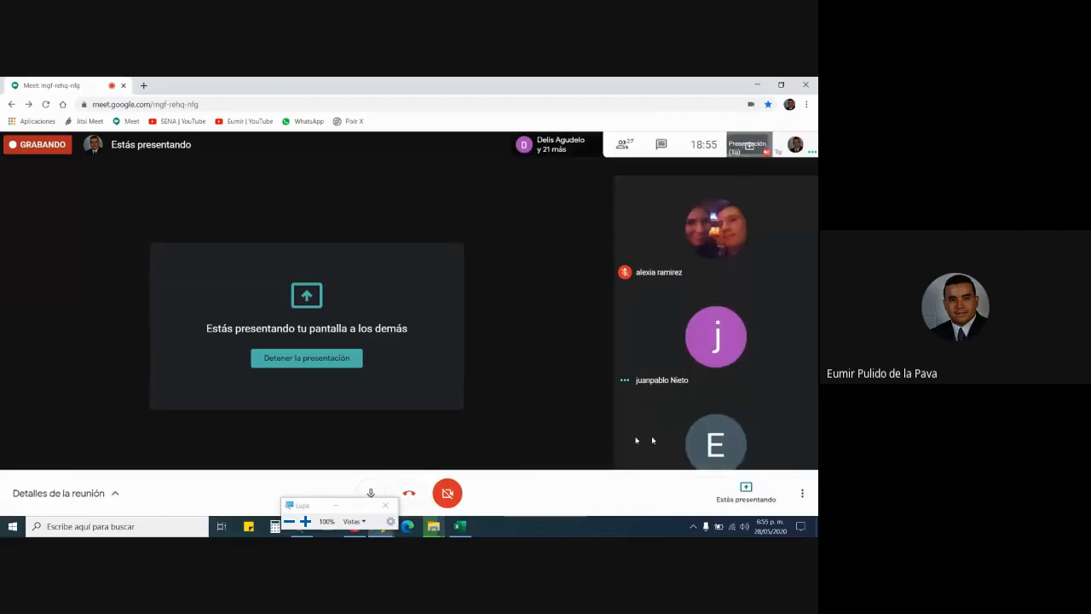
Mute the participant whose microphone is on for everyone, then close the participant list.
left_click(623, 144)
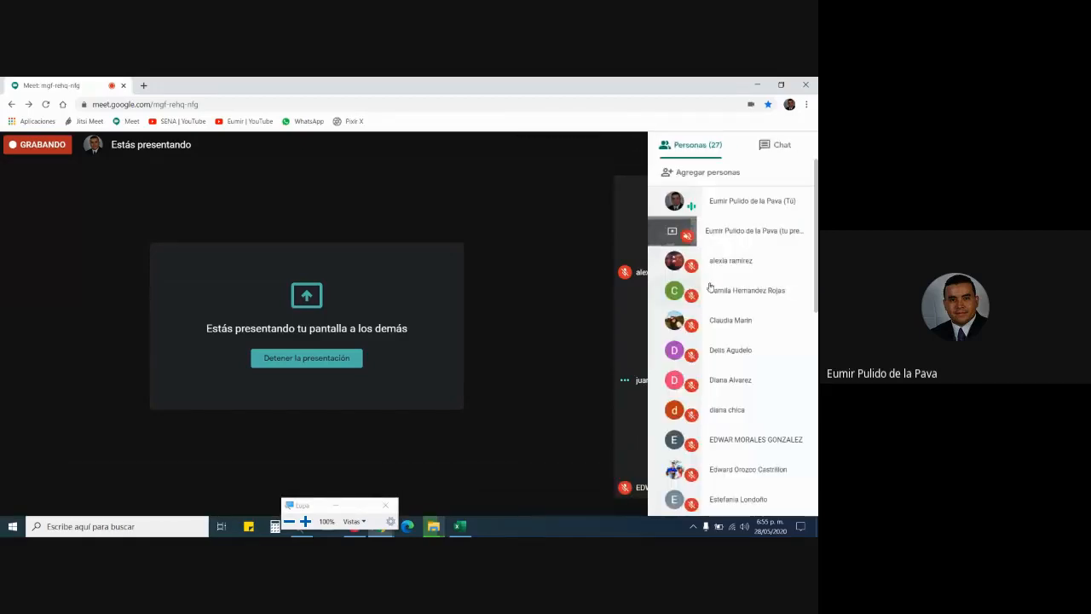
scroll(758, 364, "down", 1)
scroll(763, 404, "down", 4)
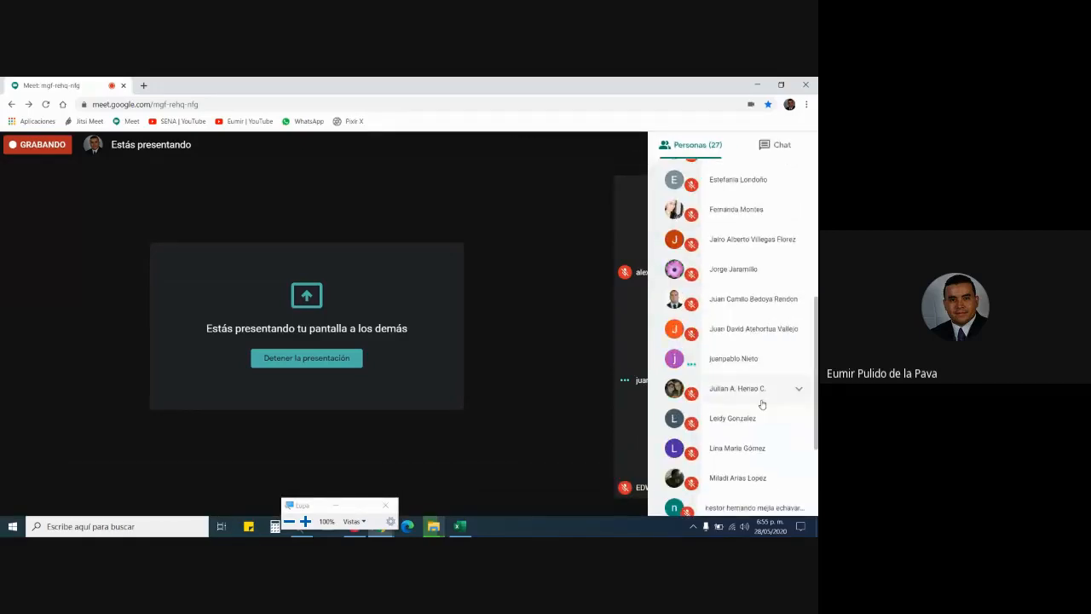
scroll(762, 404, "down", 1)
left_click(799, 305)
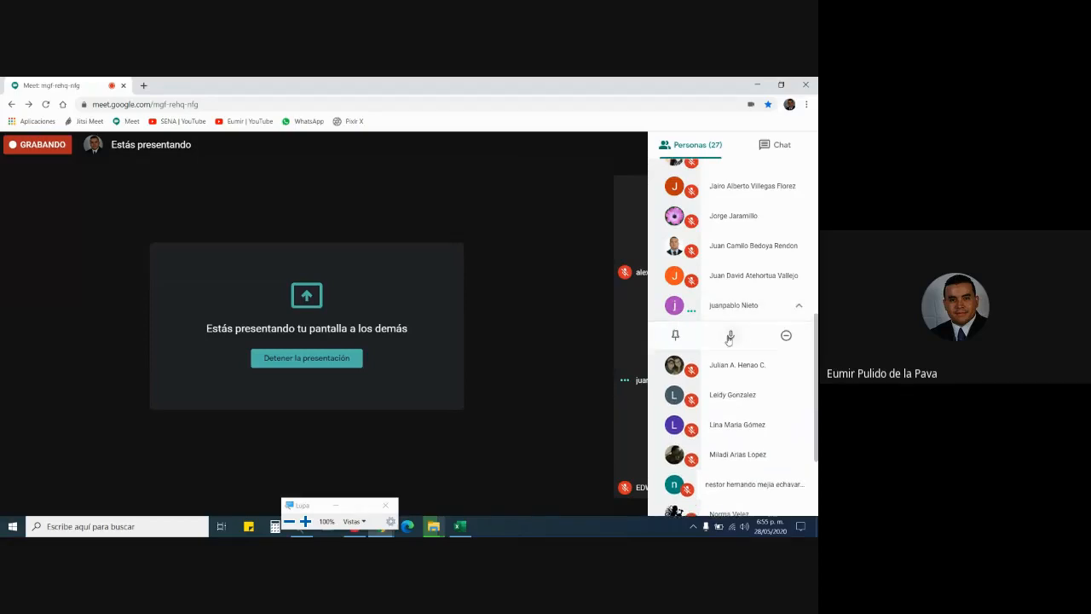
left_click(729, 336)
left_click(468, 347)
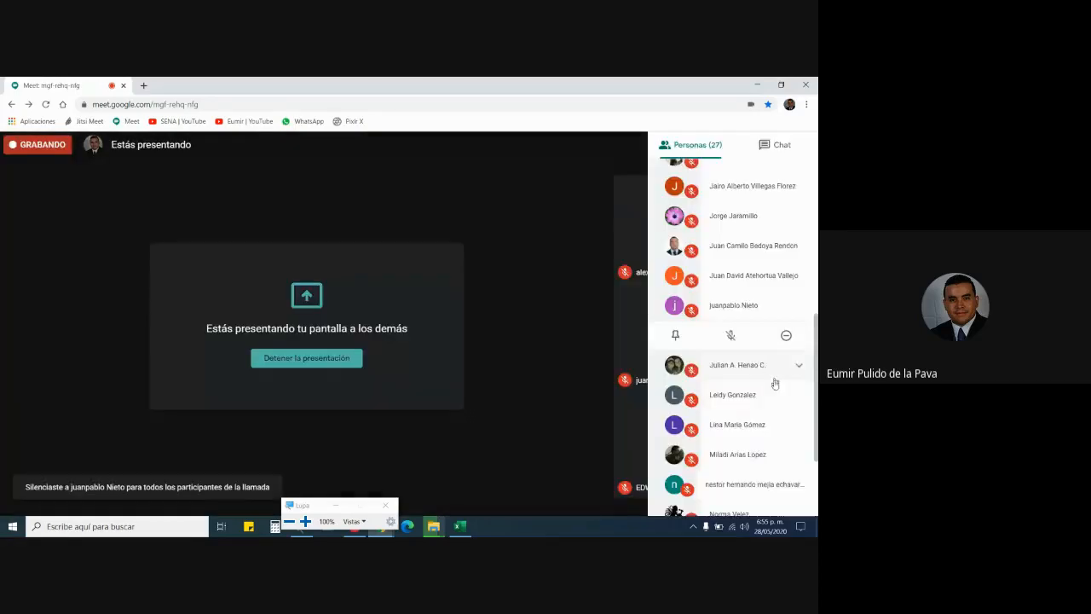
scroll(751, 401, "down", 3)
left_click(571, 496)
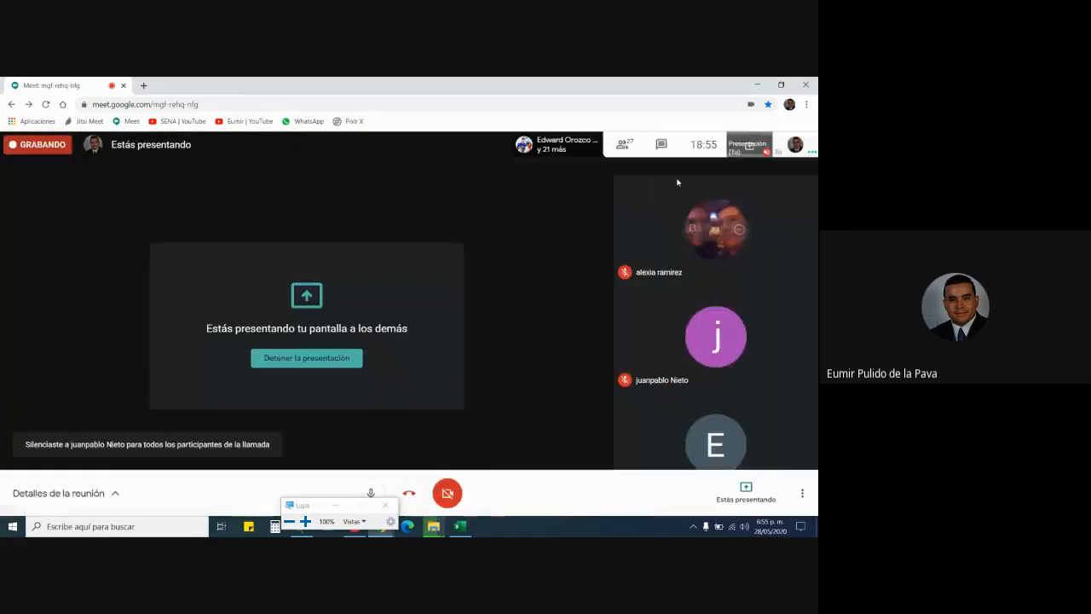
Check the meeting chat, close the magnifier and return to the Excel workbook.
left_click(662, 149)
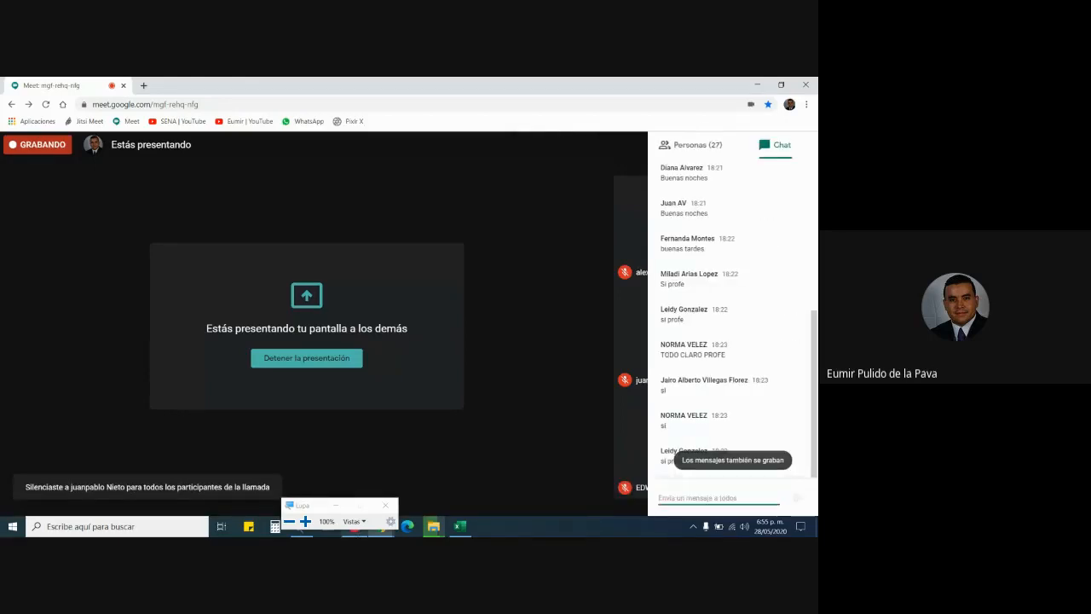
left_click(333, 508)
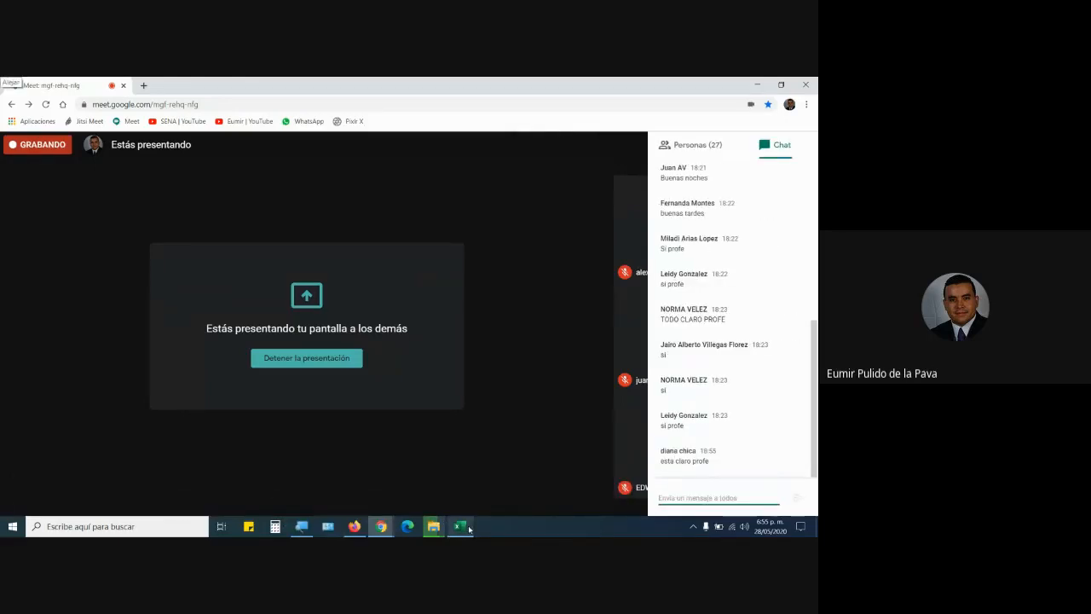
mouse_move(468, 529)
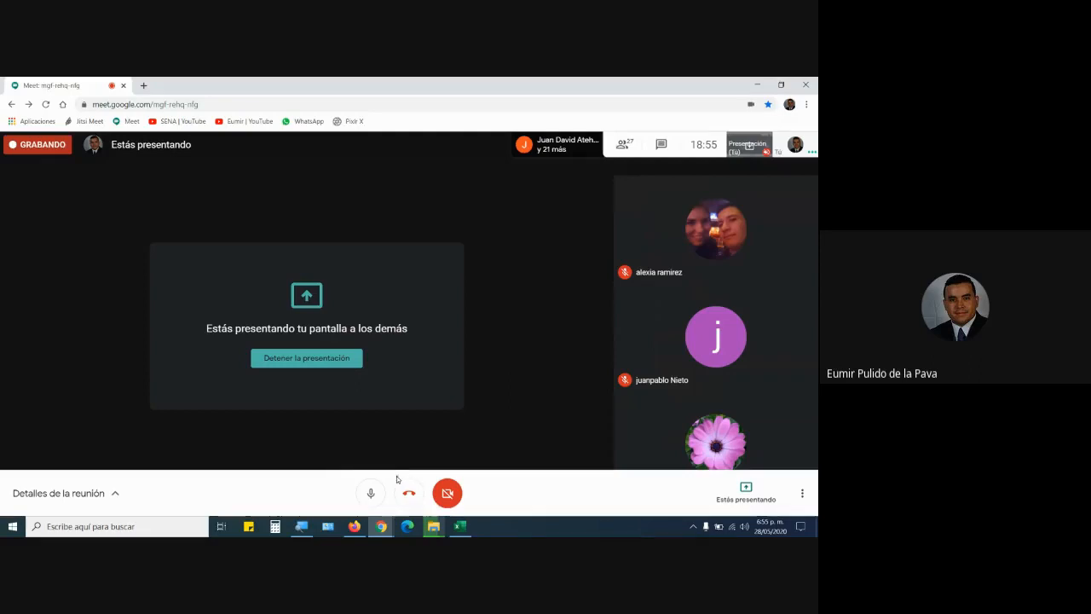
left_click(464, 529)
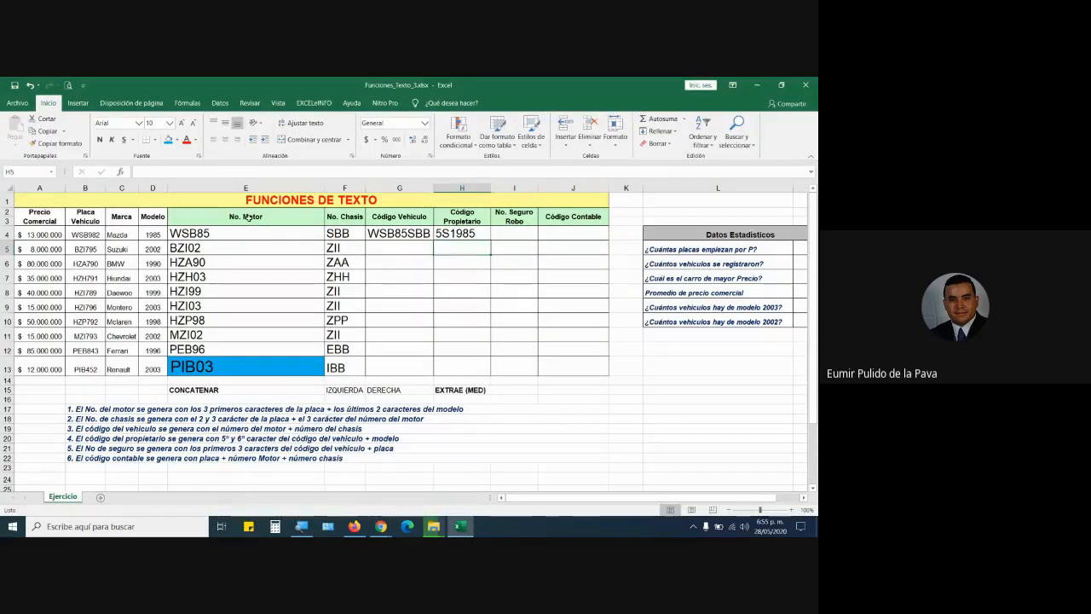
left_click_drag(239, 231, 580, 233)
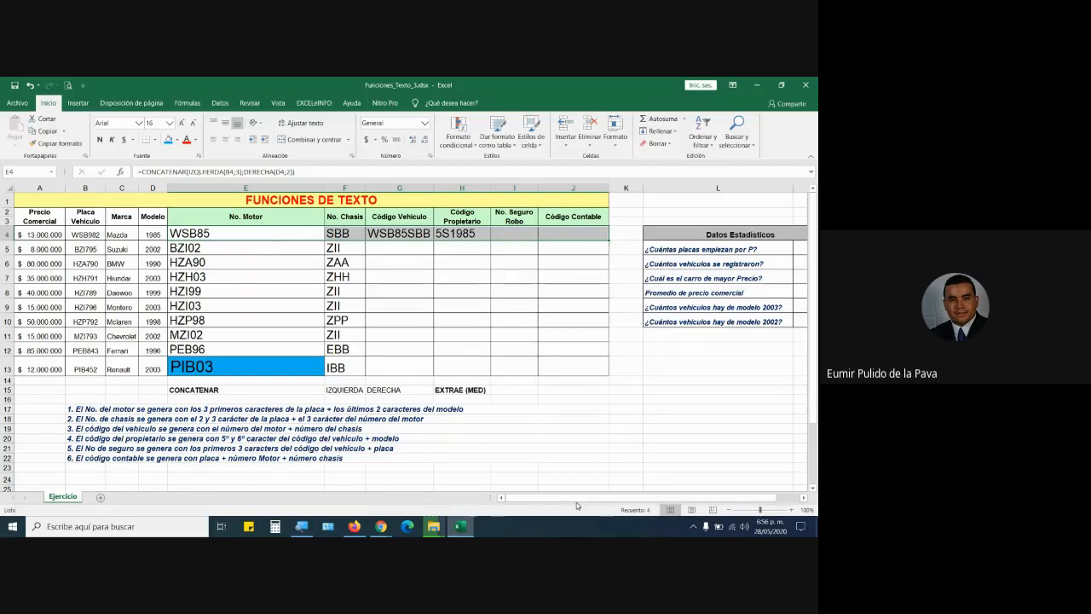
left_click_drag(640, 495, 665, 495)
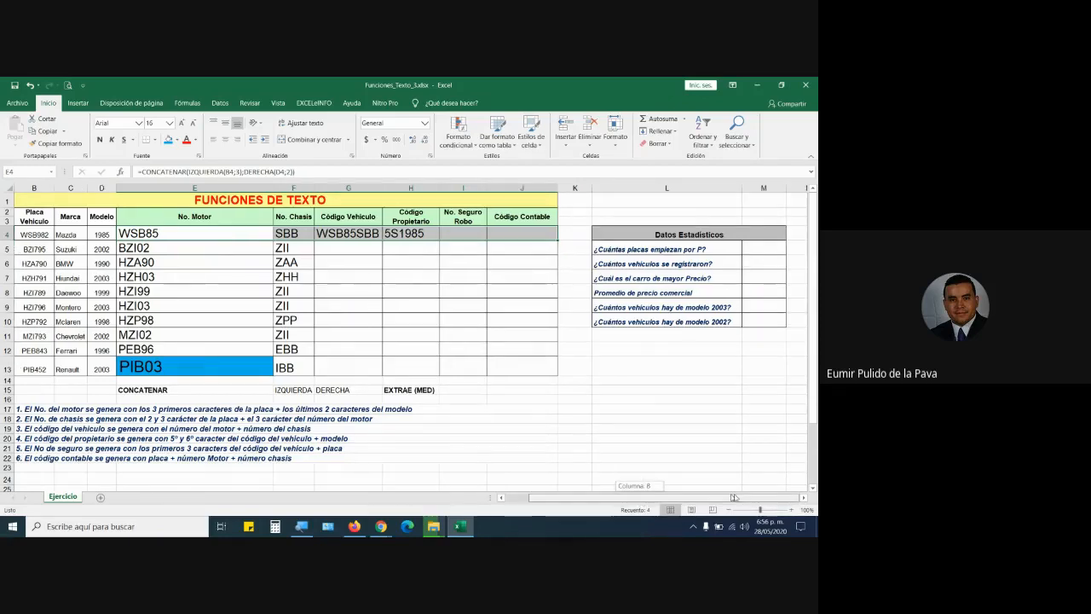
left_click(666, 188)
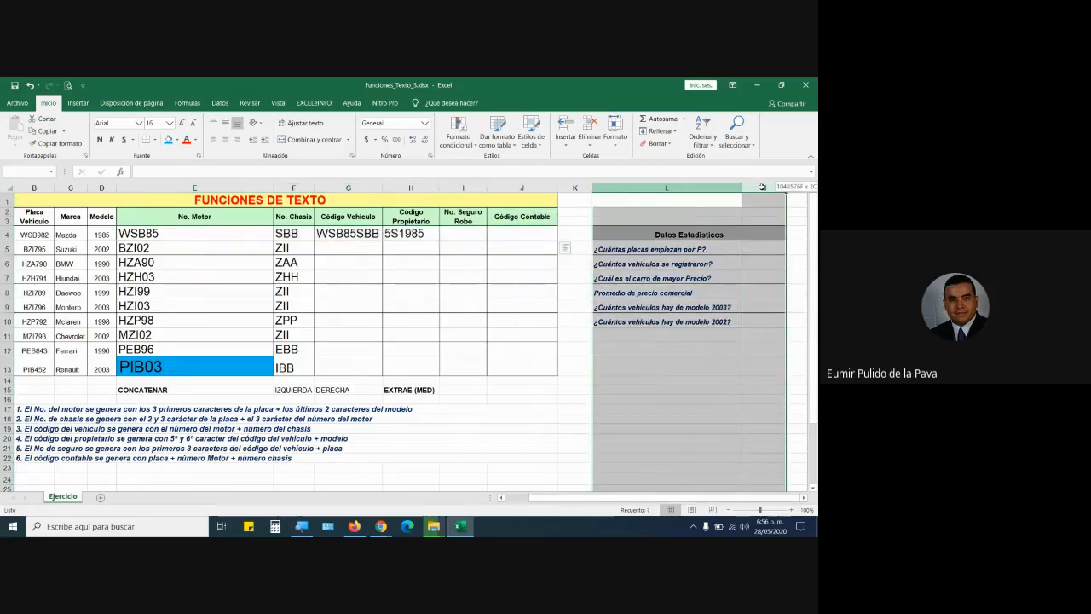
left_click(735, 237)
left_click_drag(760, 245, 761, 322)
left_click(740, 367)
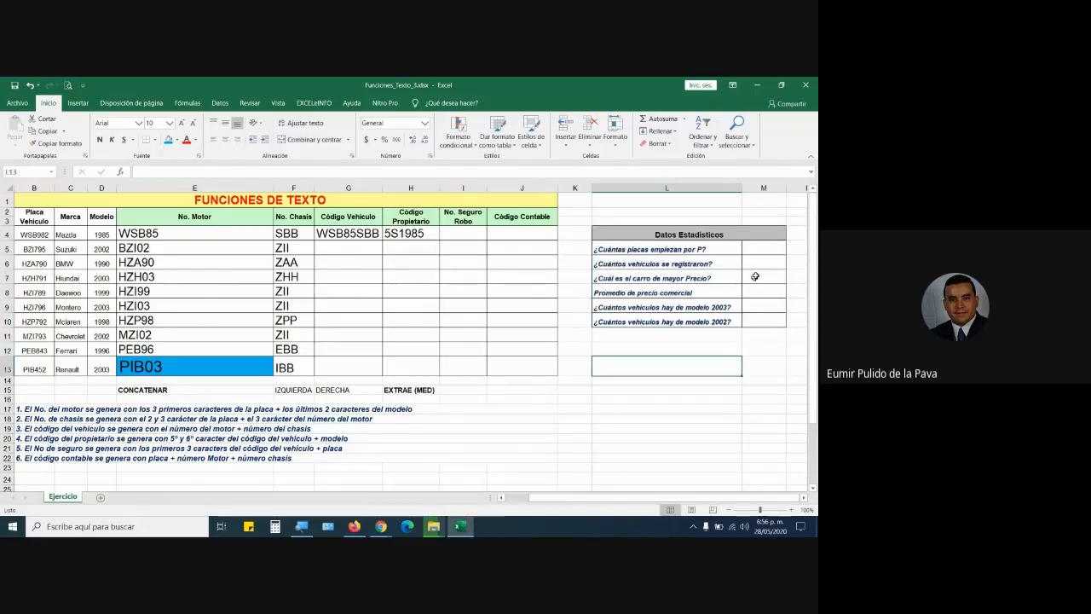
left_click_drag(759, 249, 762, 322)
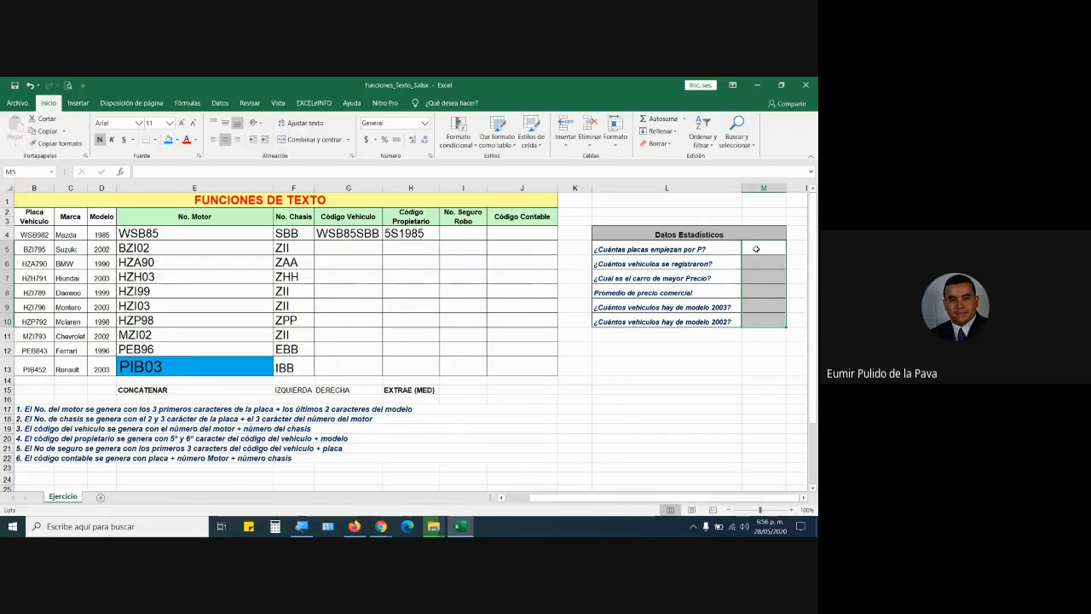
left_click(756, 248)
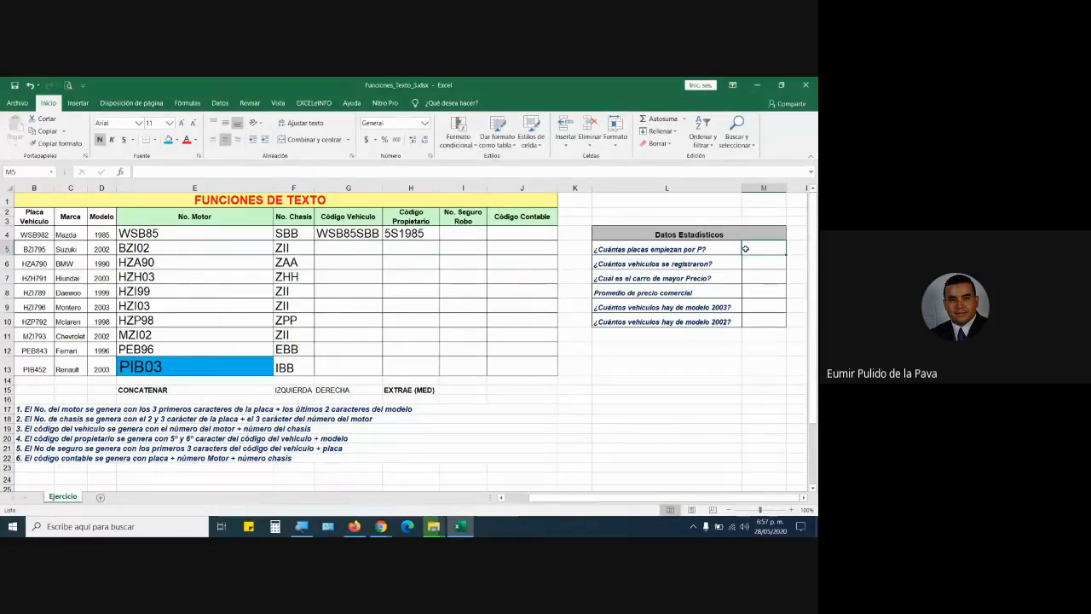
Enter 2 as the count of plates starting with P, after checking PIB452 and PEB843.
scroll(592, 497, "left", 1)
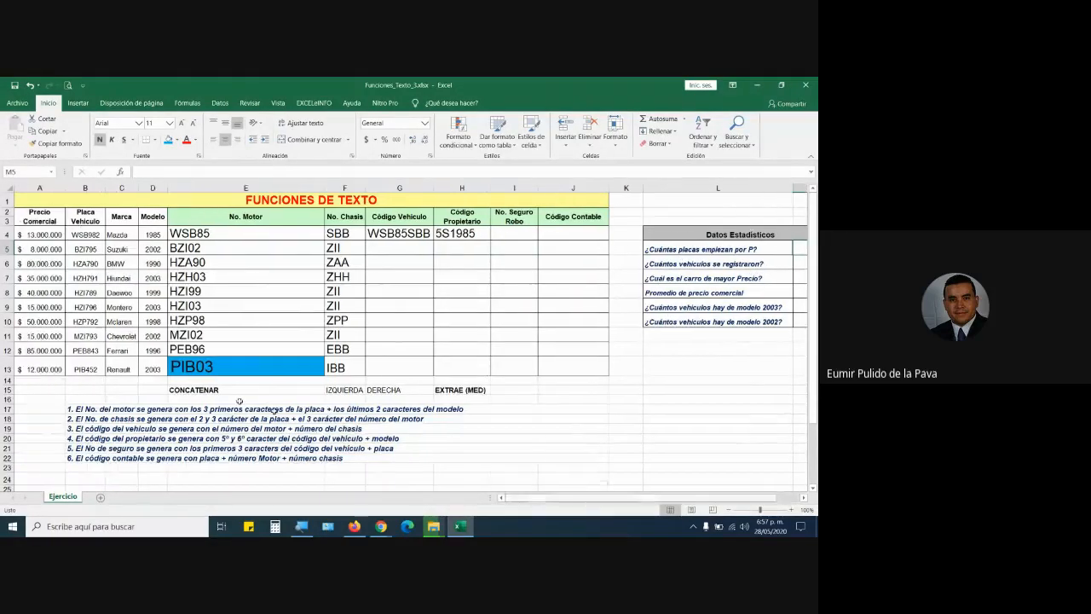
left_click(80, 364)
left_click(80, 351)
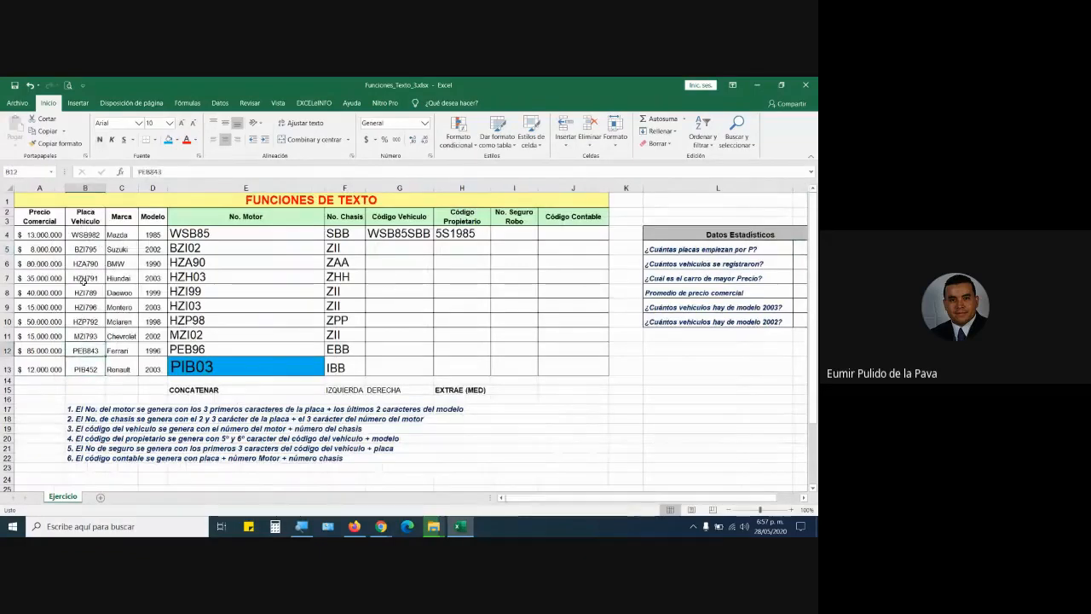
left_click(804, 249)
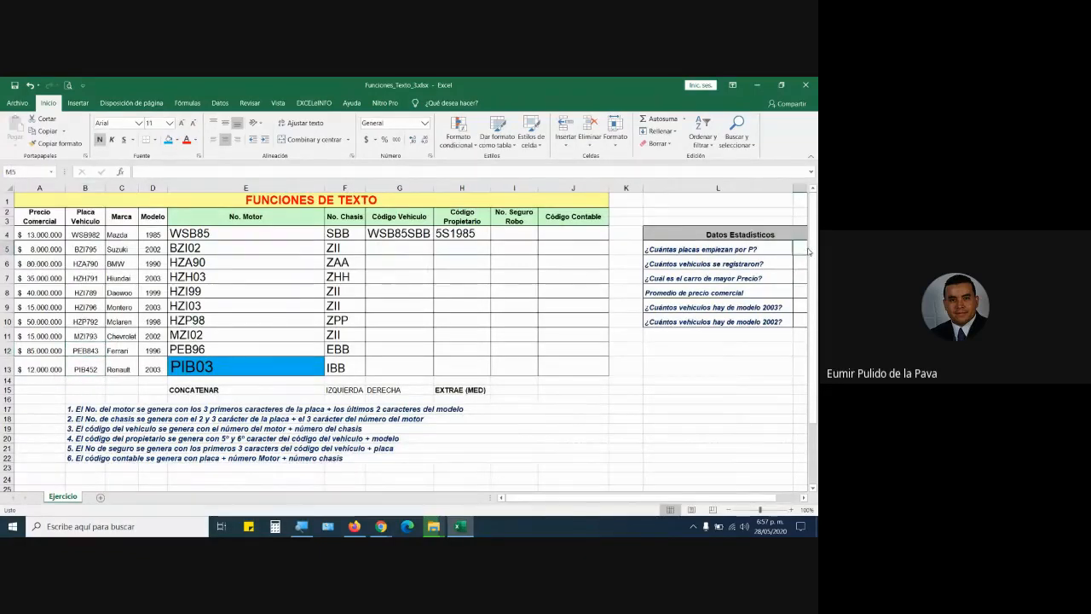
type("2")
key("Return")
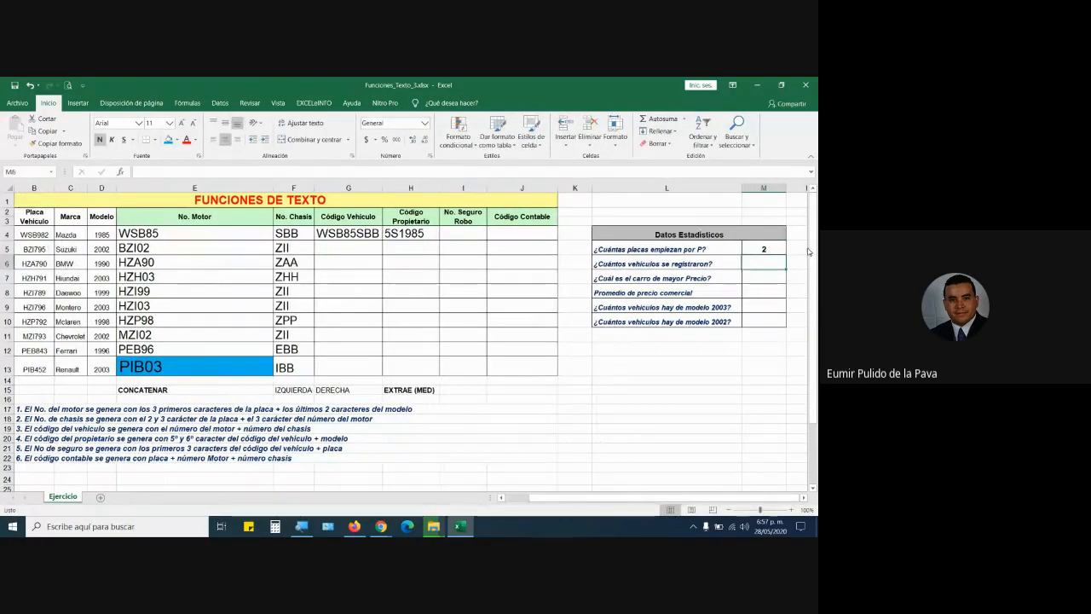
Review the statistics answers in M5:M9 and the row 4 codes in E4:I4.
scroll(556, 486, "left", 2)
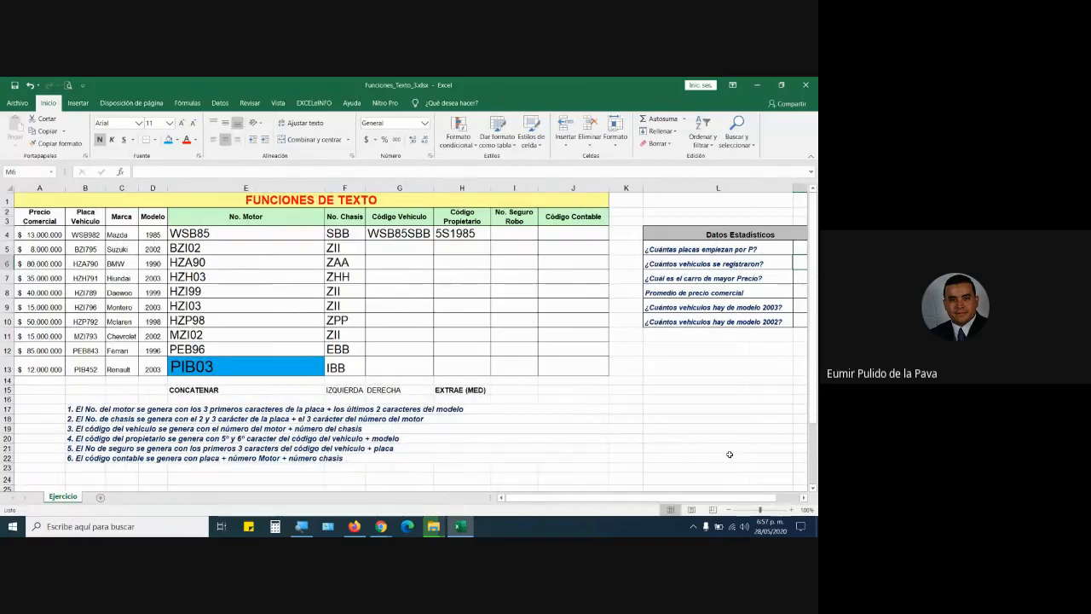
scroll(710, 494, "right", 2)
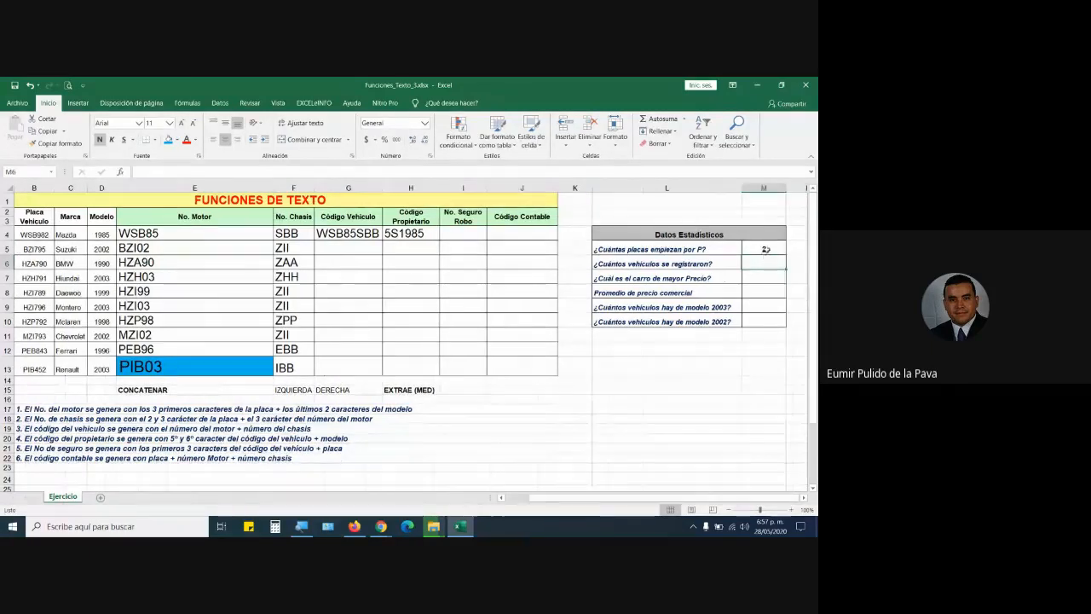
left_click(766, 249)
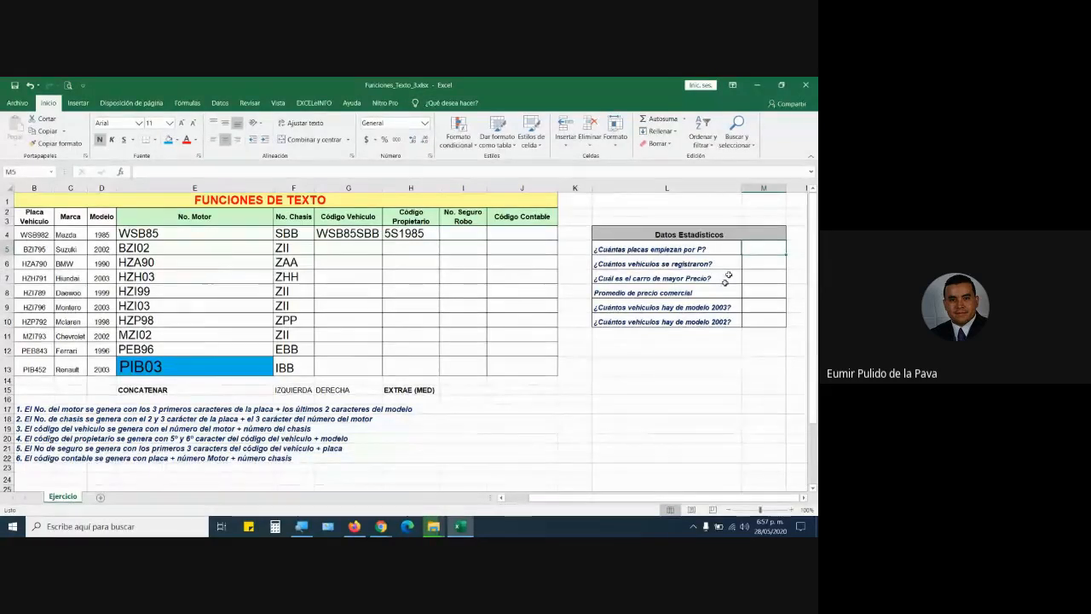
left_click_drag(766, 249, 771, 316)
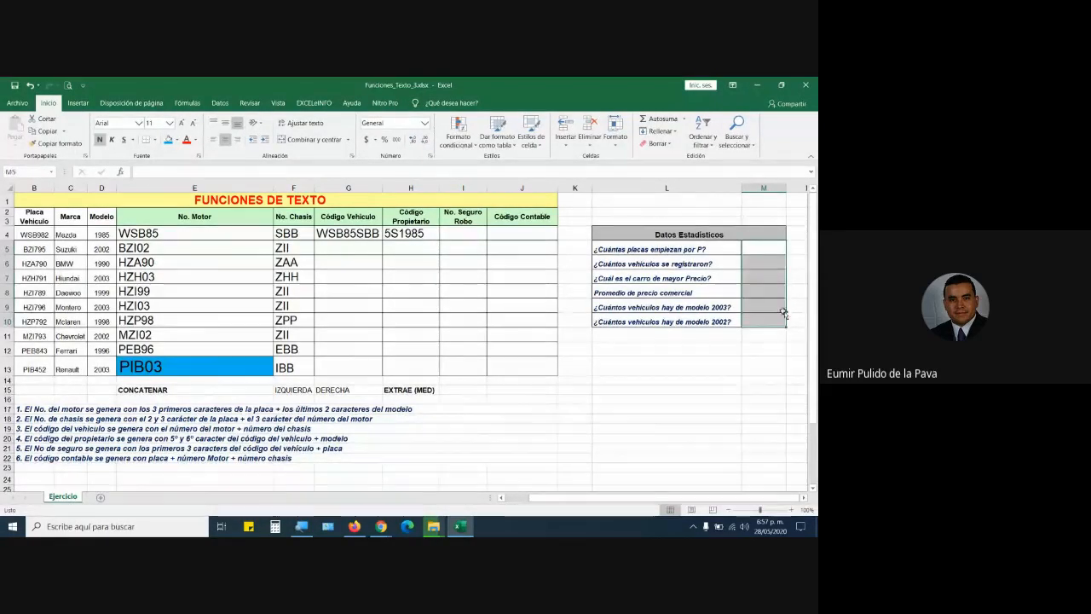
left_click_drag(220, 235, 535, 373)
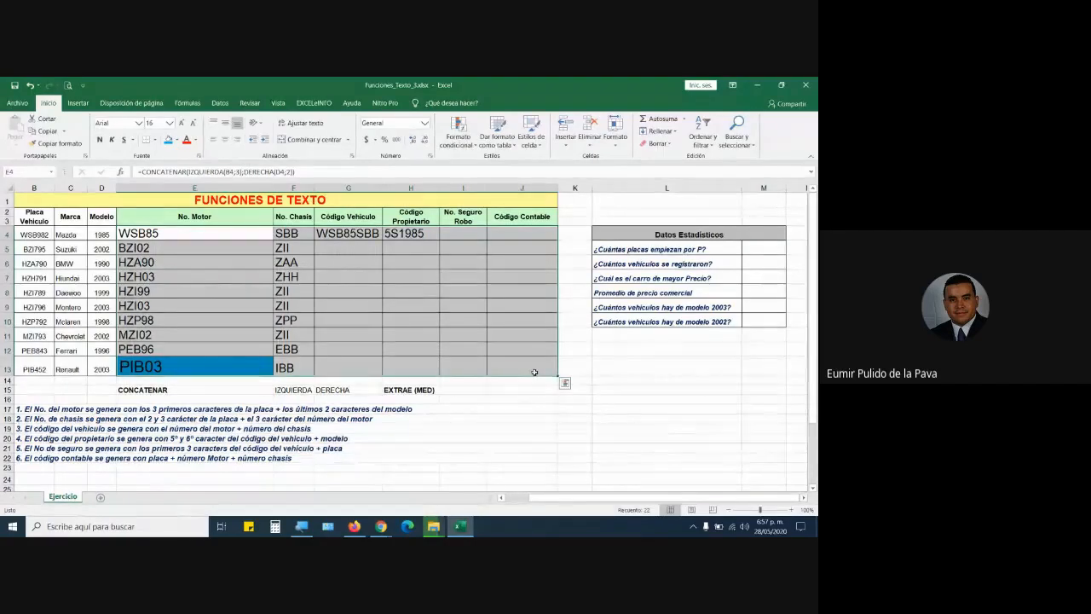
Close Funciones_Texto_3 without saving and open Funciones_Texto_4.xlsx from EXCEL MATERIAL.
left_click(806, 85)
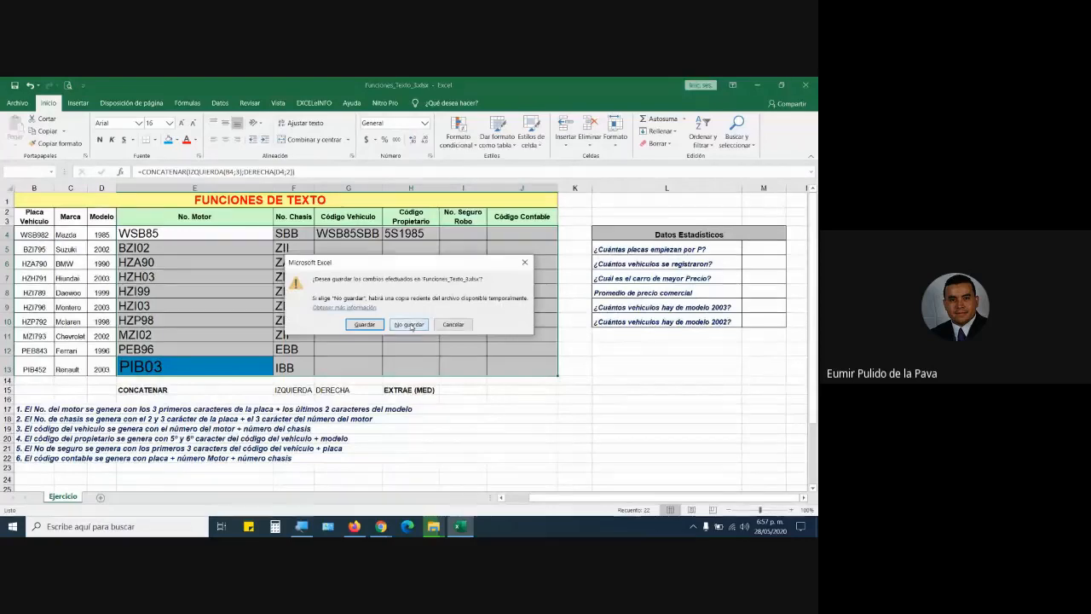
left_click(411, 327)
mouse_move(431, 526)
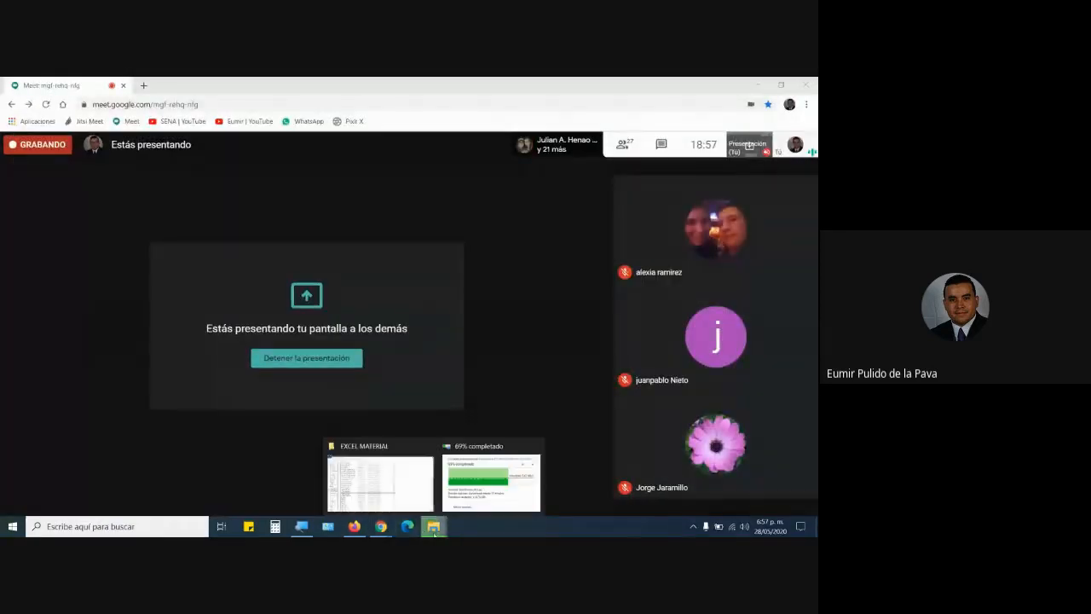
left_click(382, 485)
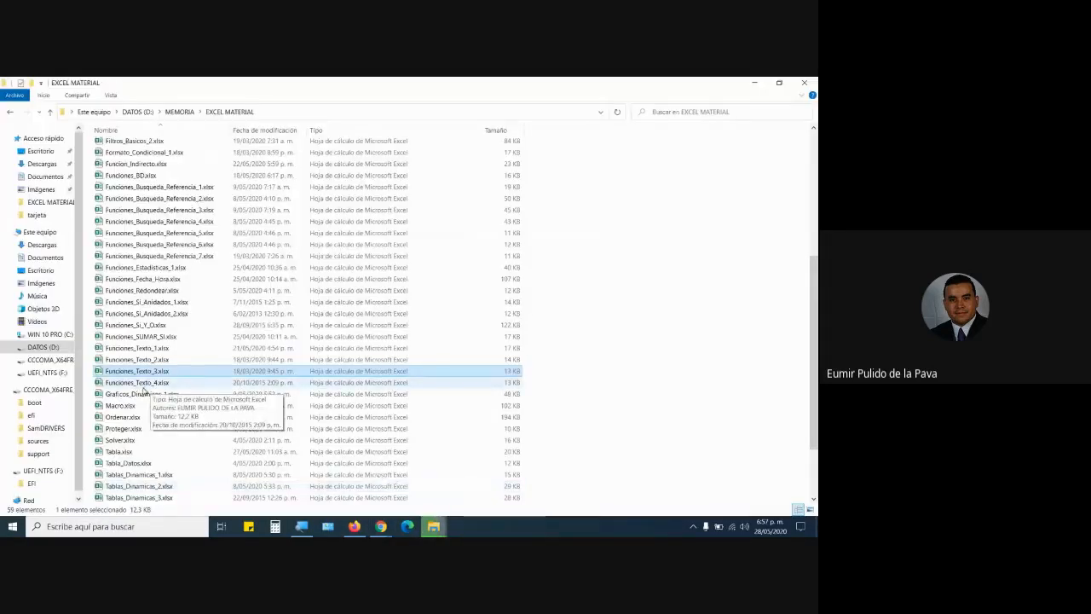
left_click(153, 385)
double_click(154, 385)
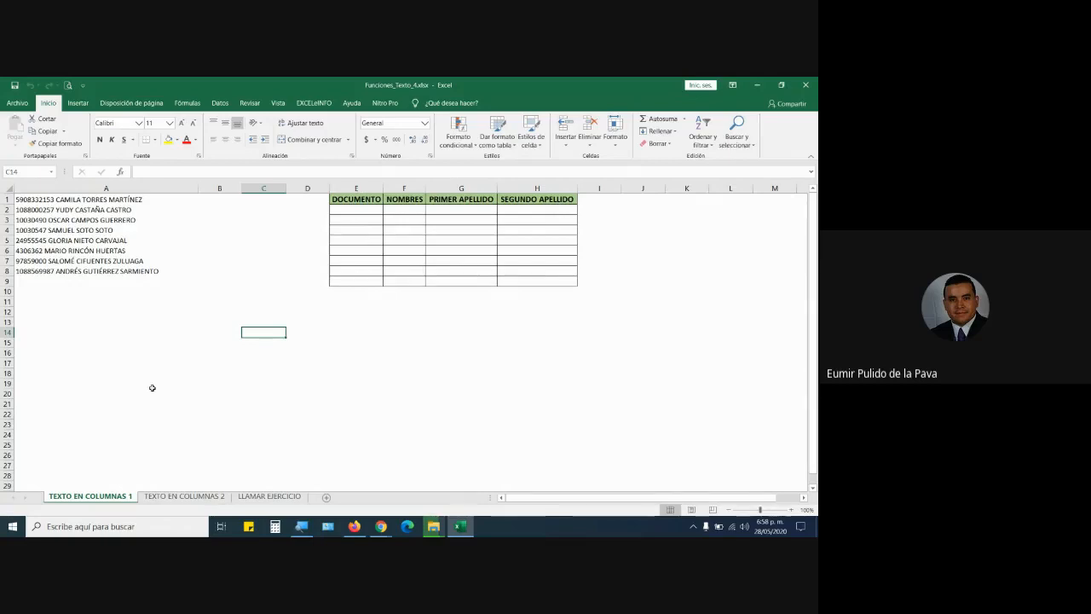
left_click(76, 202)
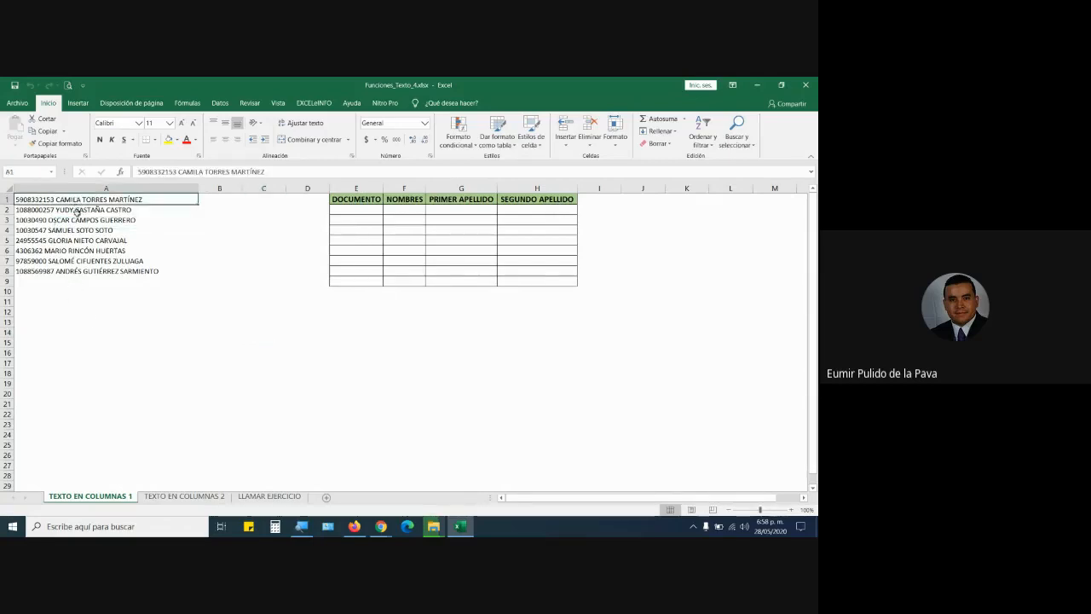
left_click(81, 211)
left_click(82, 220)
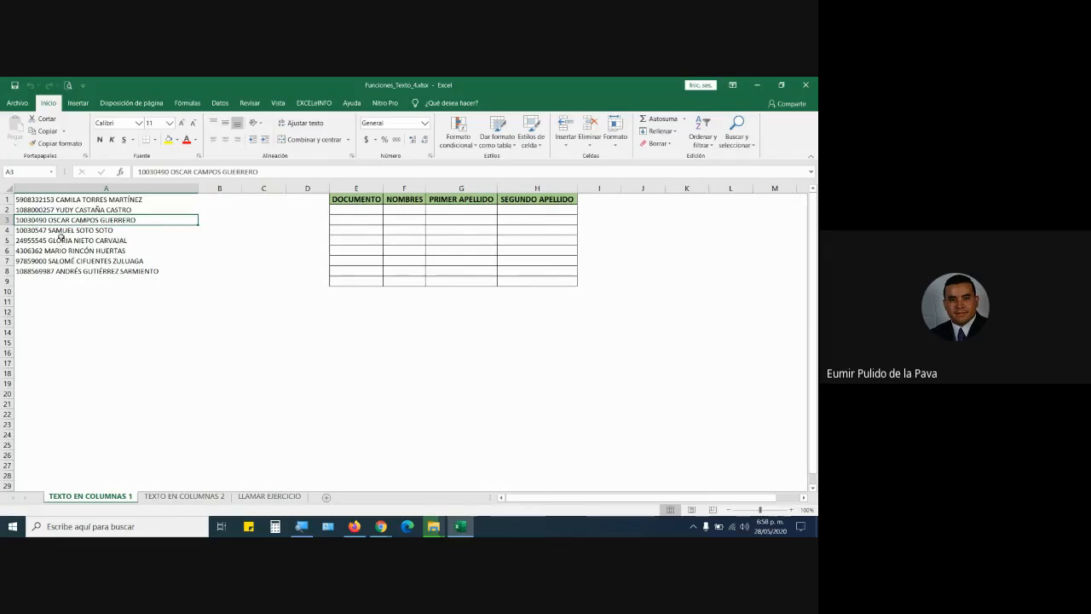
left_click(61, 234)
left_click(115, 198)
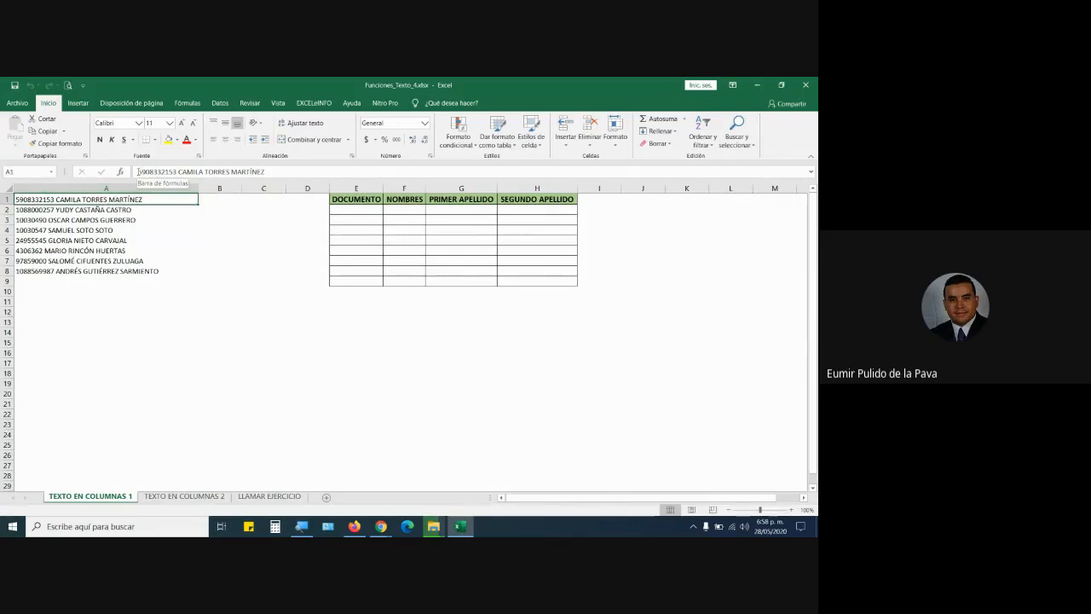
left_click_drag(139, 172, 296, 173)
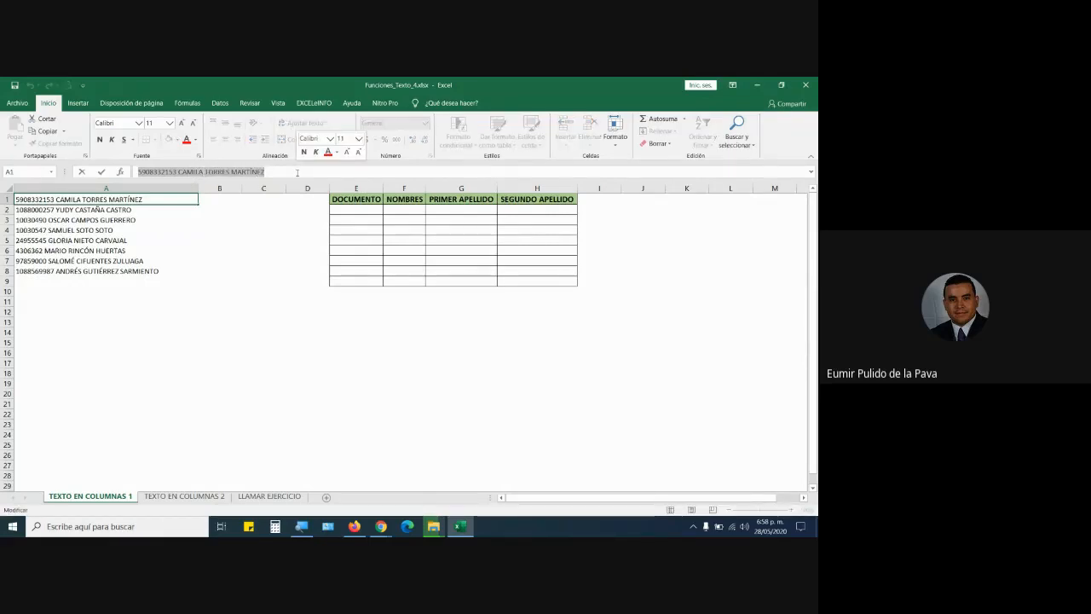
key("Return")
key("Return")
key("Return")
key("Return")
key("Return")
key("Return")
key("Return")
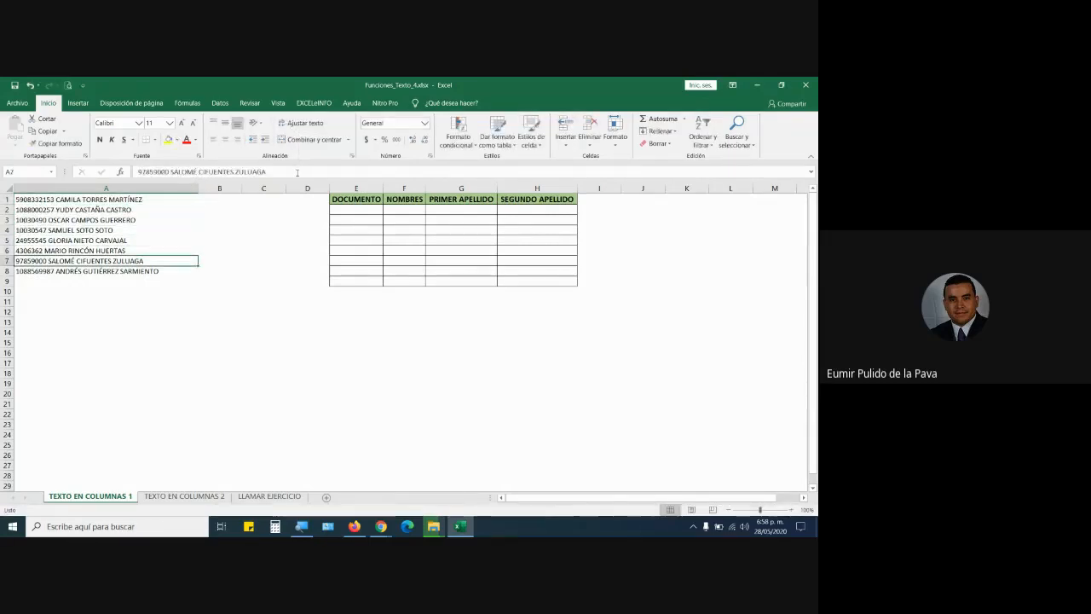
left_click(159, 199)
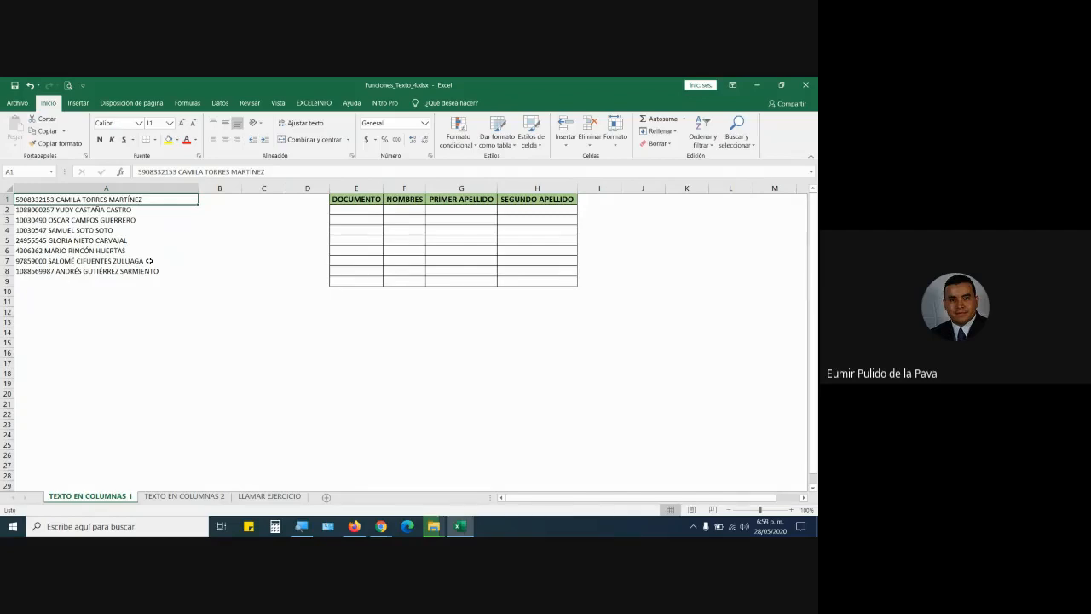
left_click(369, 214)
type("5")
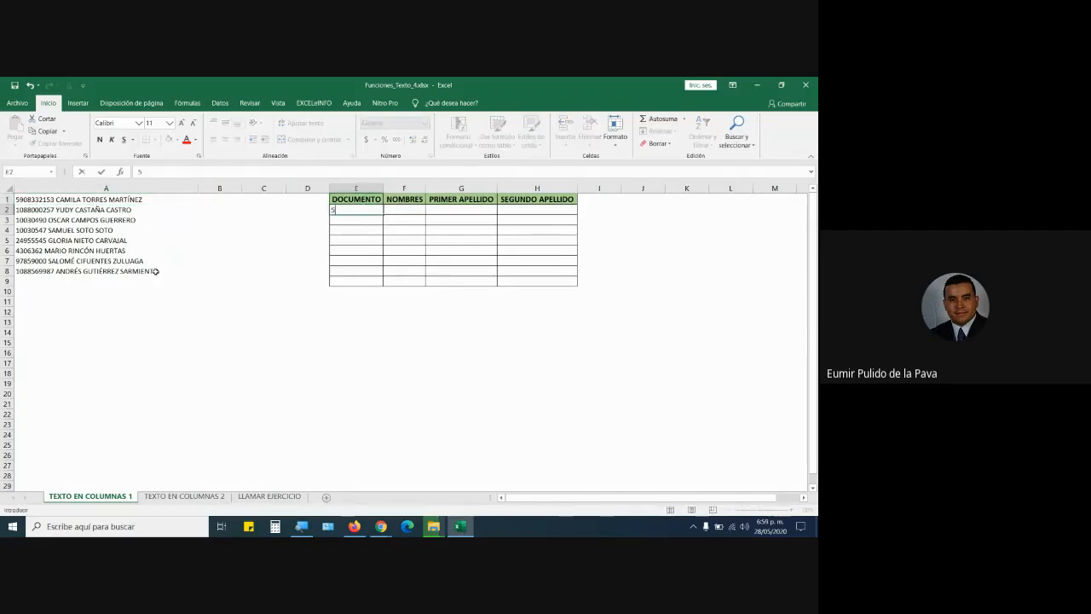
type("90833")
key("BackSpace")
key("BackSpace")
key("BackSpace")
key("BackSpace")
key("BackSpace")
key("BackSpace")
key("Return")
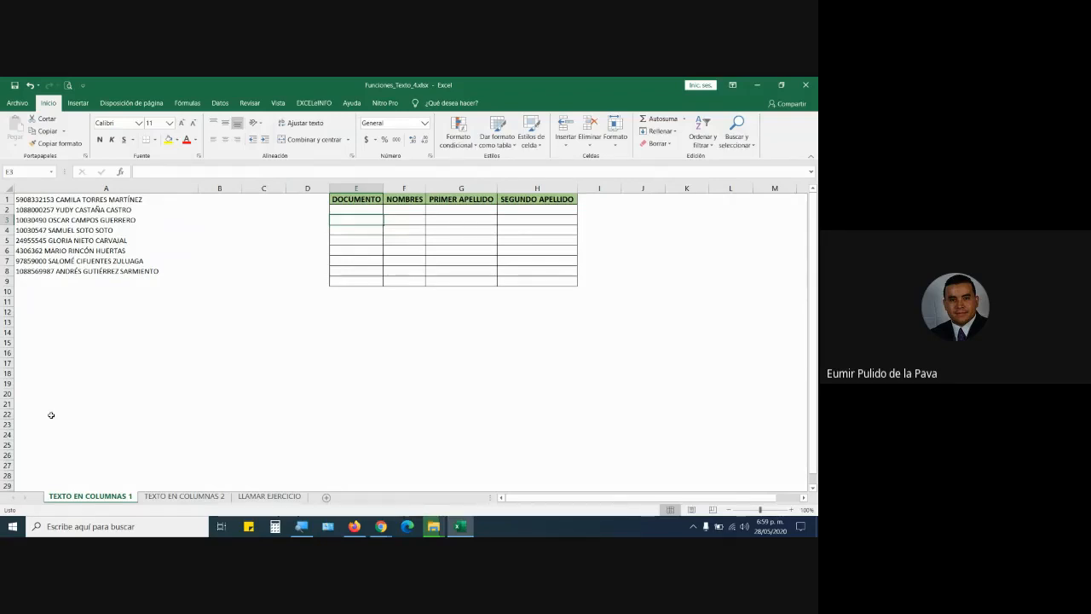
left_click(122, 188)
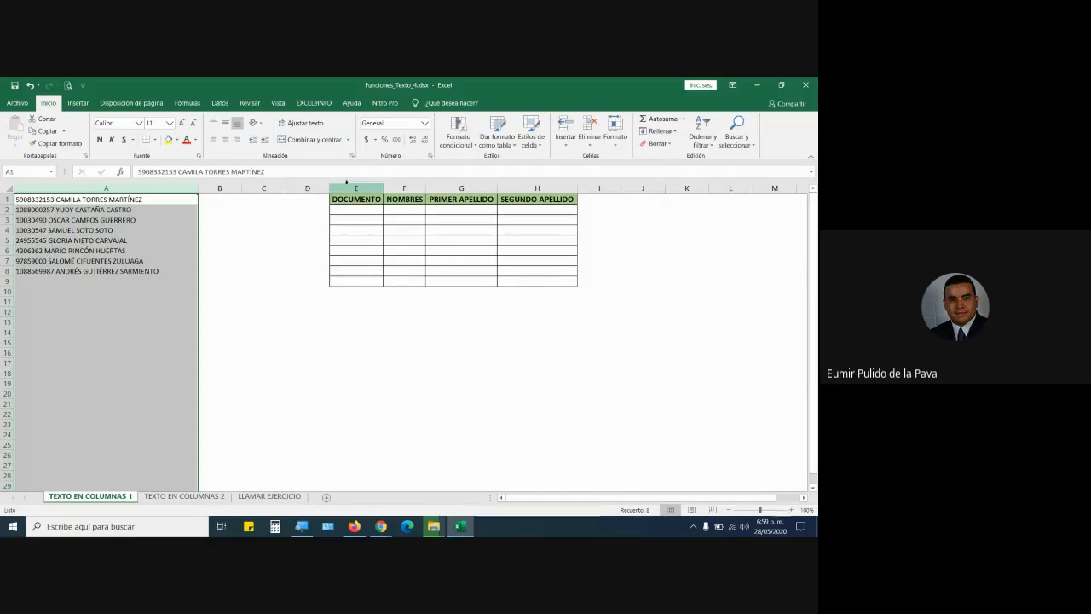
left_click(351, 188)
left_click(406, 189)
left_click(445, 189)
left_click(537, 188)
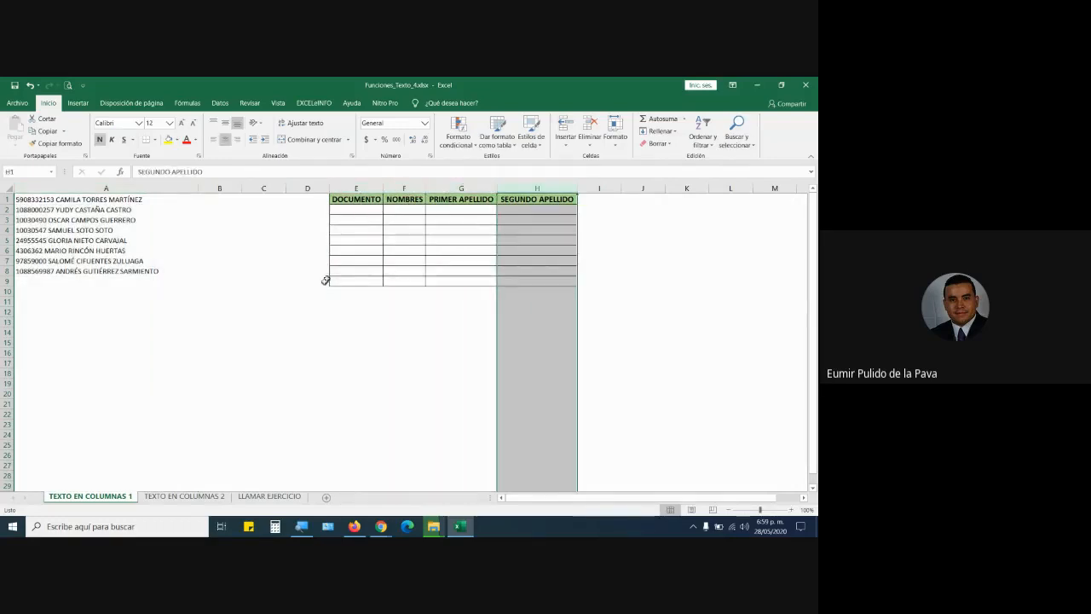
left_click(79, 201)
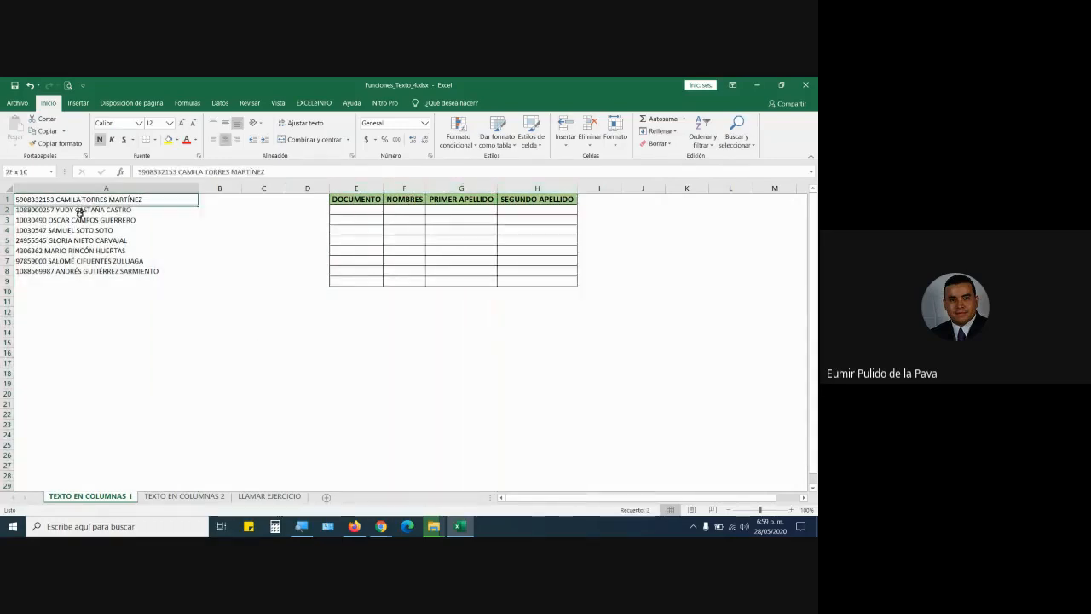
key("ctrl+shift+Down")
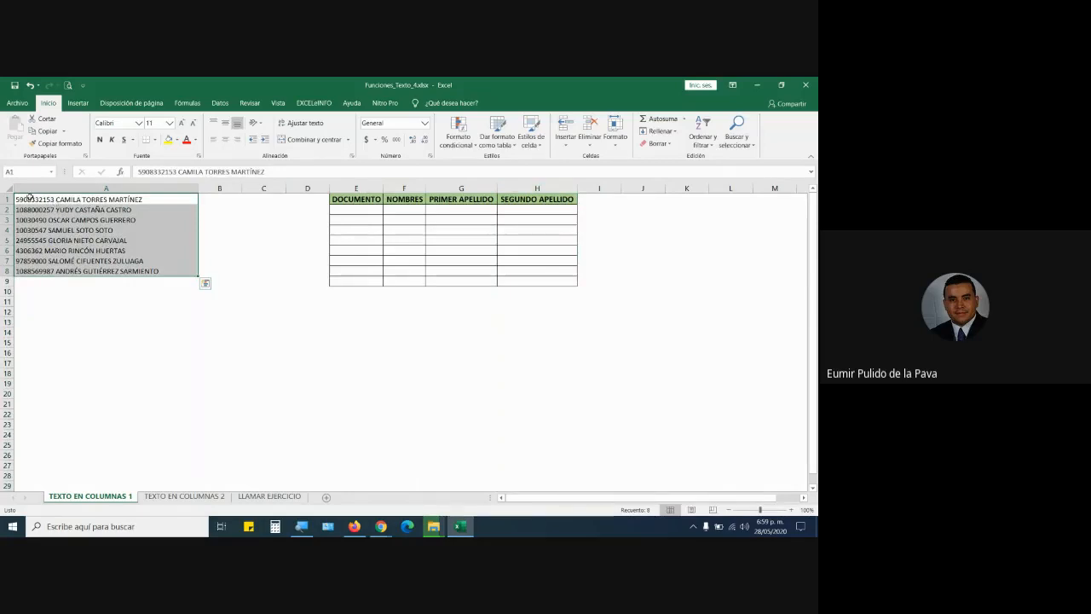
left_click(358, 212)
left_click(404, 213)
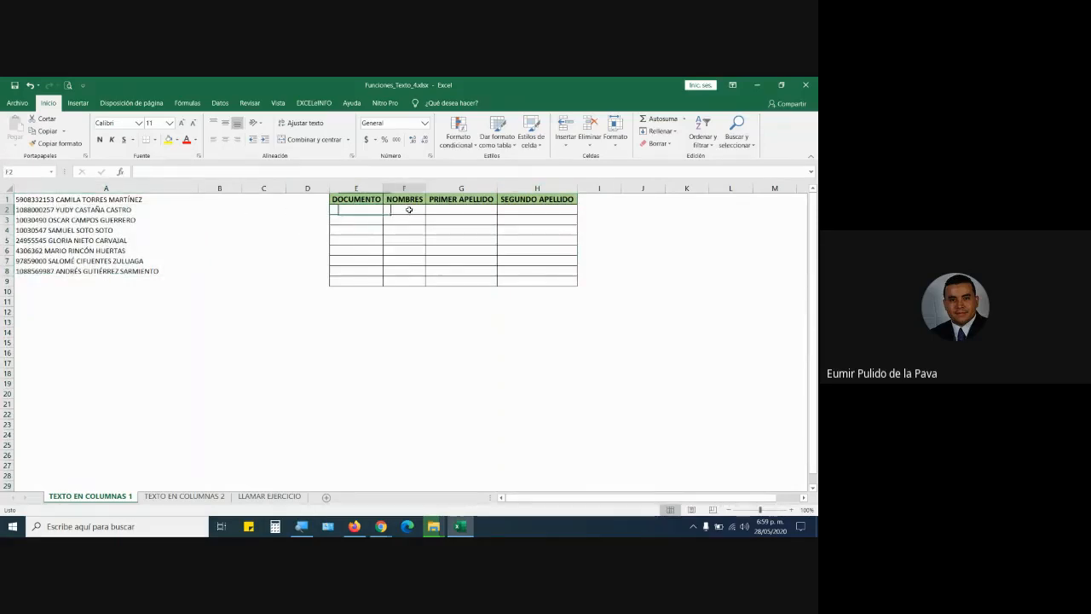
left_click(451, 213)
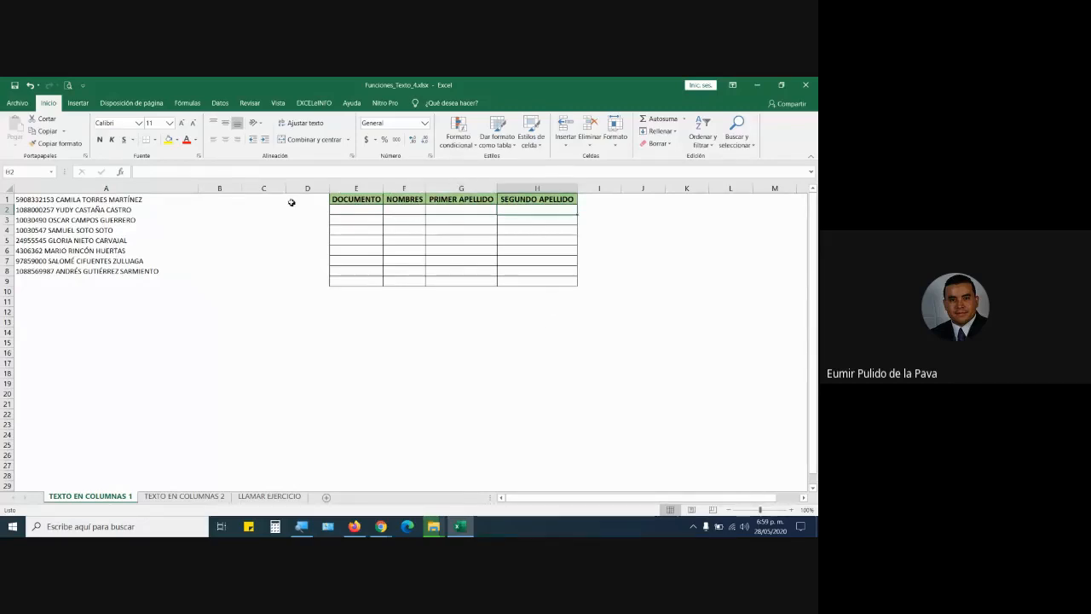
left_click(376, 184)
left_click(397, 185)
left_click(474, 186)
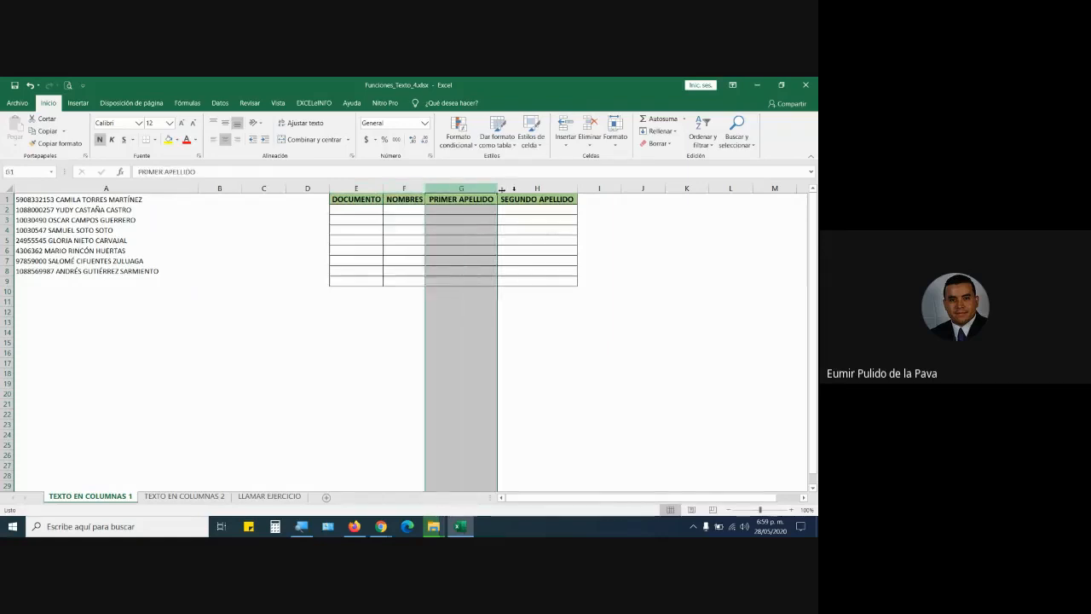
left_click(546, 185)
left_click(359, 211)
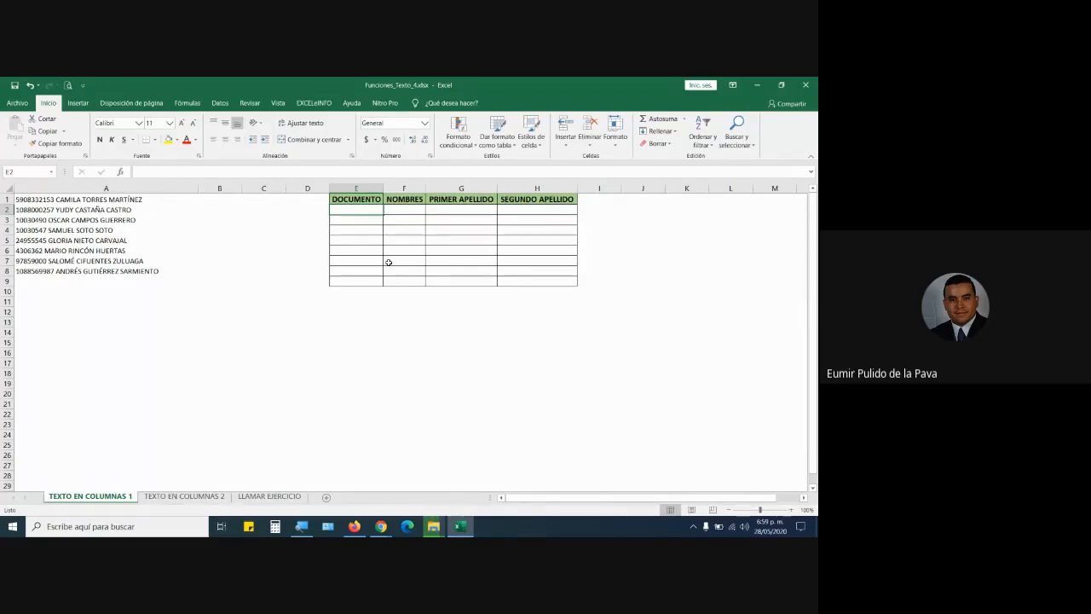
Show the Datos tab and point out the DOCUMENTO, NOMBRES and surname cells E2–H2.
left_click(220, 103)
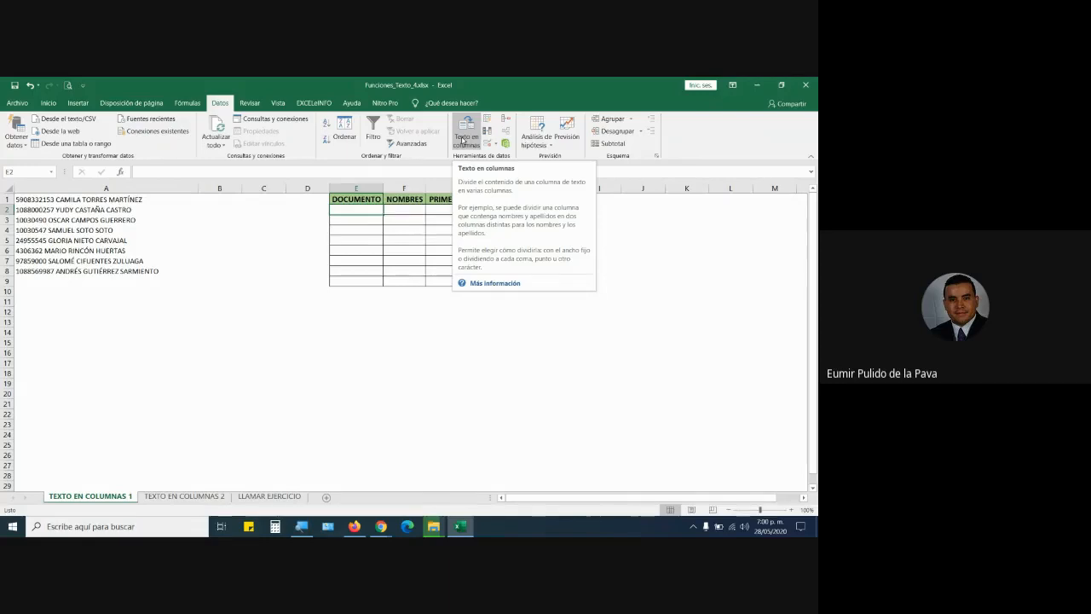
left_click(106, 187)
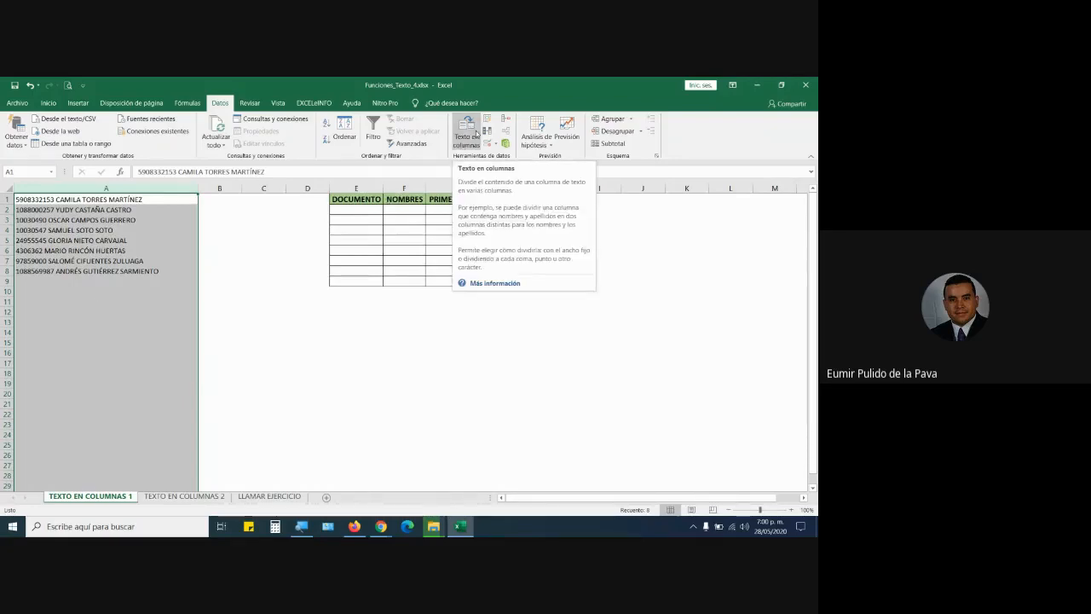
left_click(25, 201)
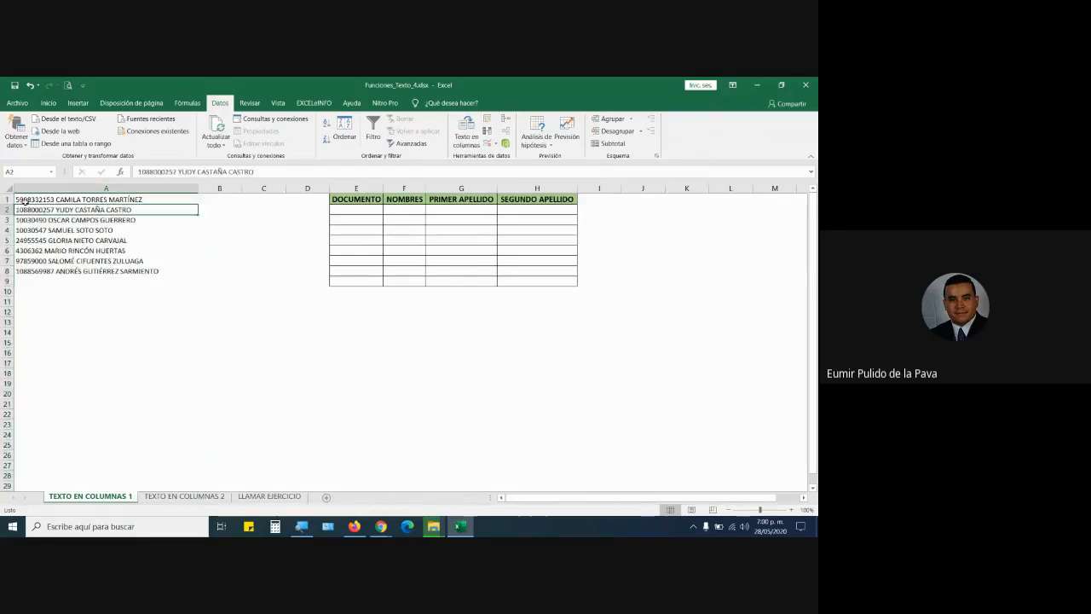
left_click(354, 210)
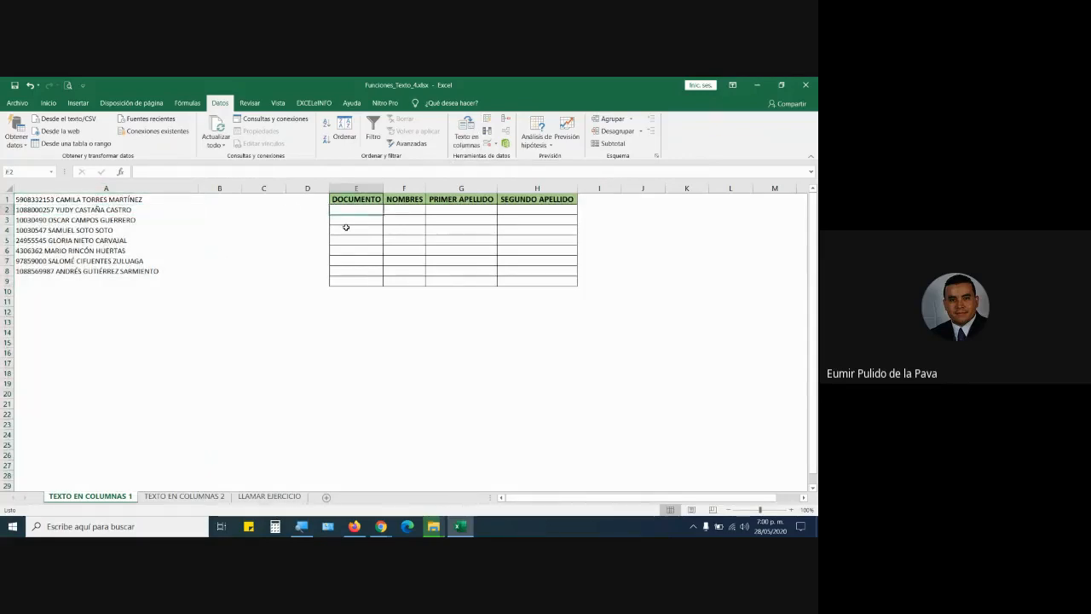
left_click(406, 213)
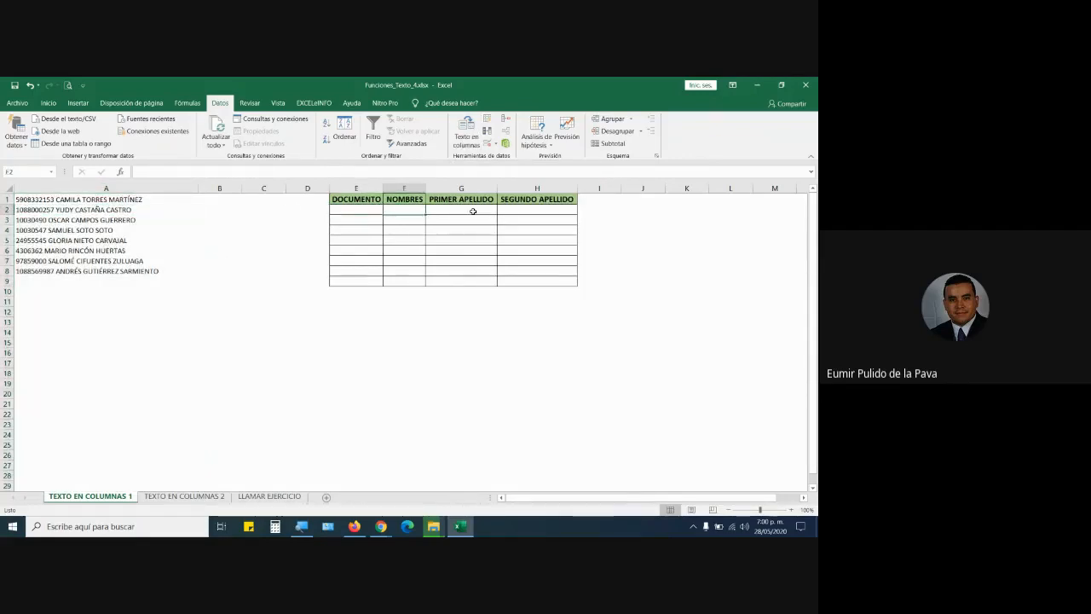
left_click(476, 212)
left_click(510, 213)
left_click(473, 211)
left_click(516, 209)
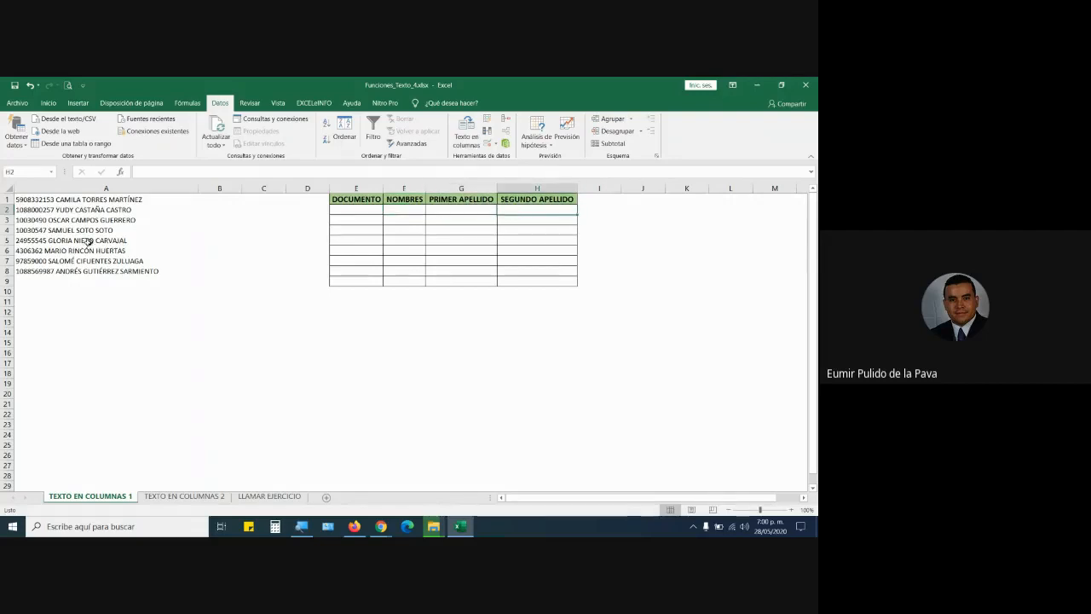
left_click(68, 211)
left_click(64, 200)
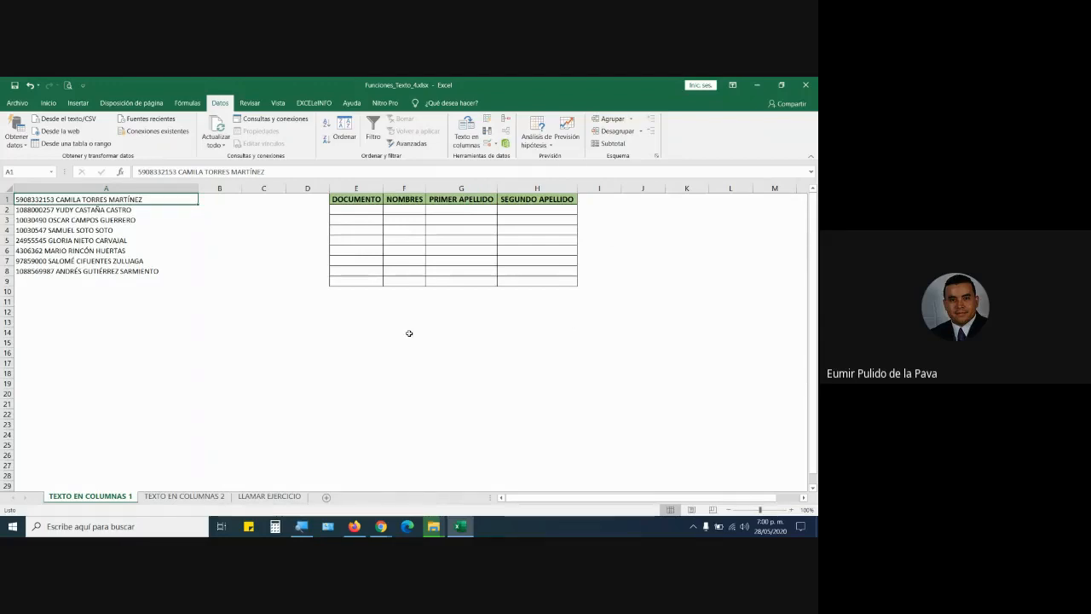
Select the whole of column A with the eight ID-and-name entries.
left_click(132, 188)
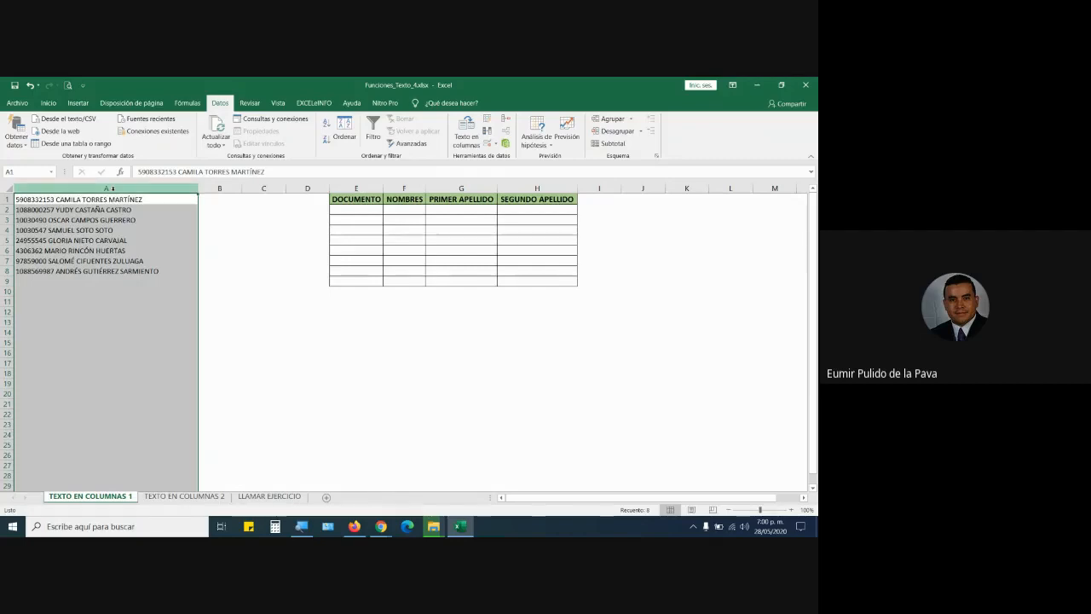
left_click(214, 189)
left_click(264, 189)
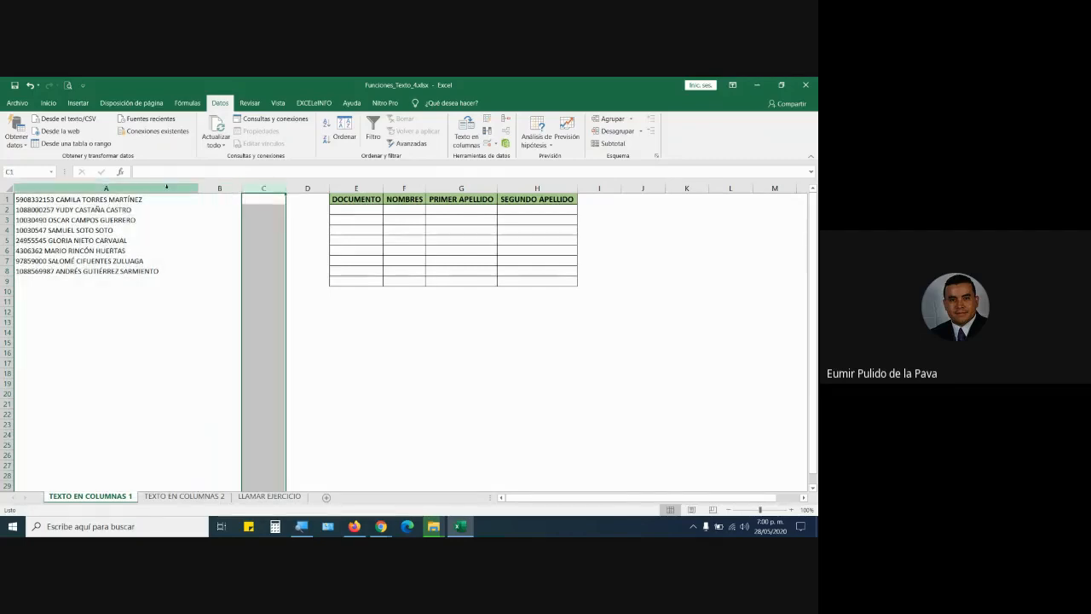
left_click(162, 197)
left_click(162, 188)
left_click(215, 189)
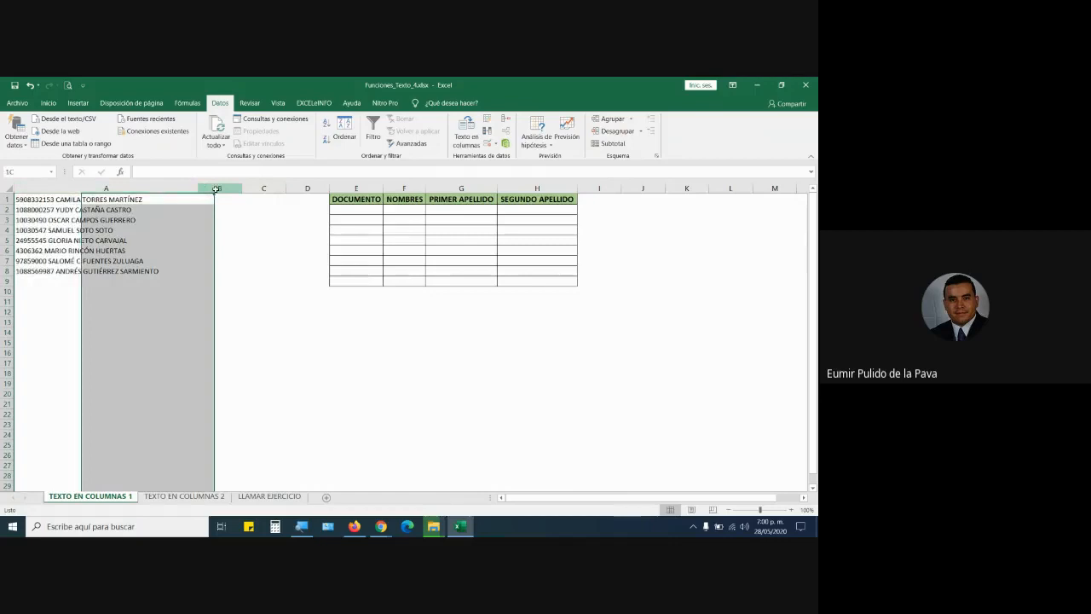
left_click(162, 188)
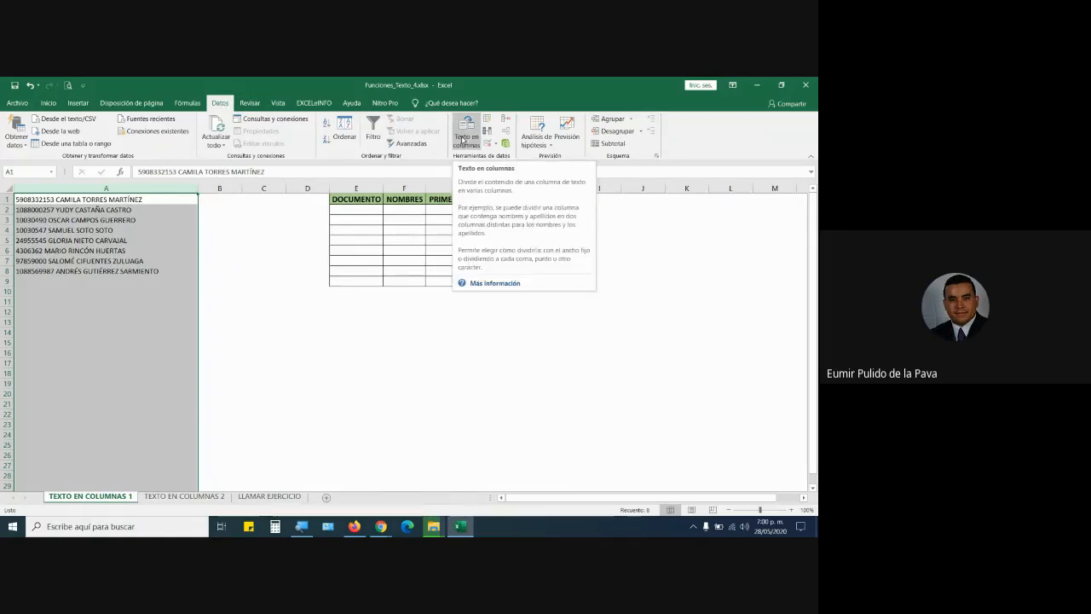
Launch Texto en columnas for column A and shift the wizard down-left beside the table.
left_click(462, 141)
left_click_drag(404, 158, 330, 287)
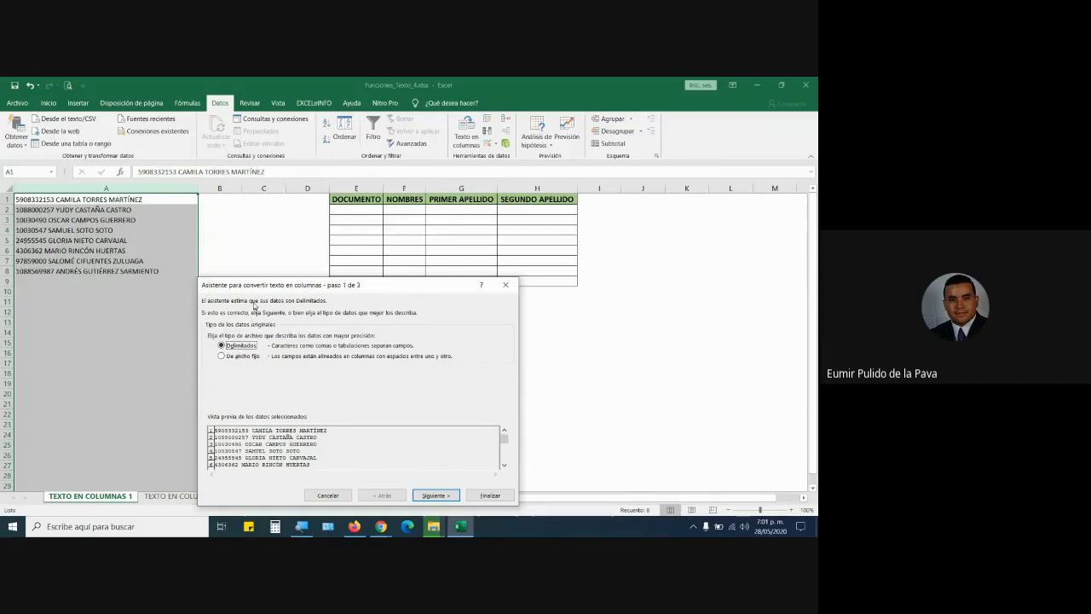
left_click_drag(257, 285, 257, 196)
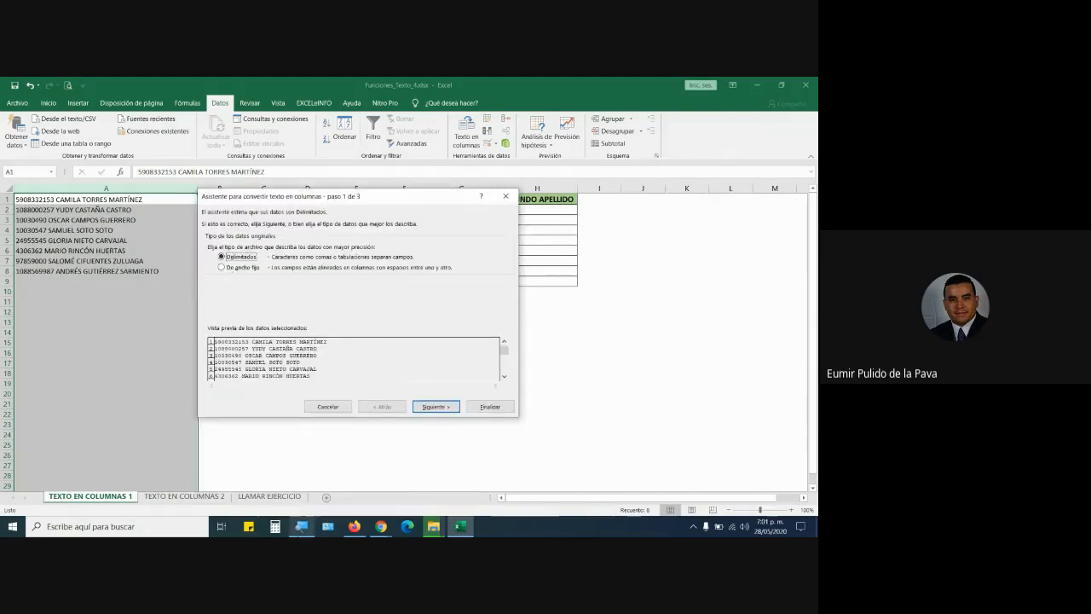
left_click(302, 526)
left_click(304, 523)
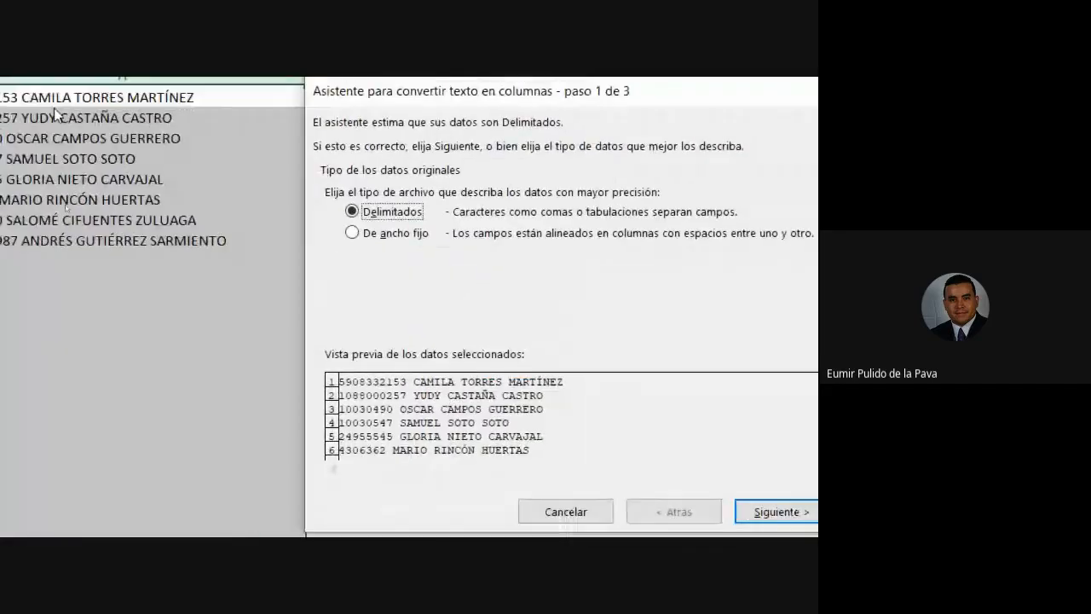
left_click_drag(245, 169, 244, 212)
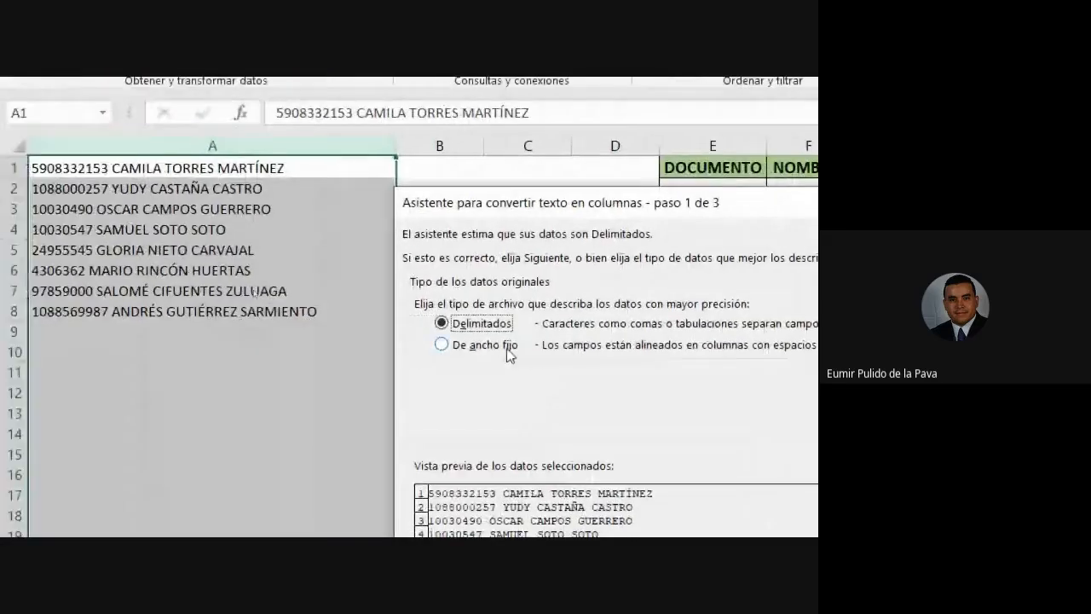
left_click(503, 348)
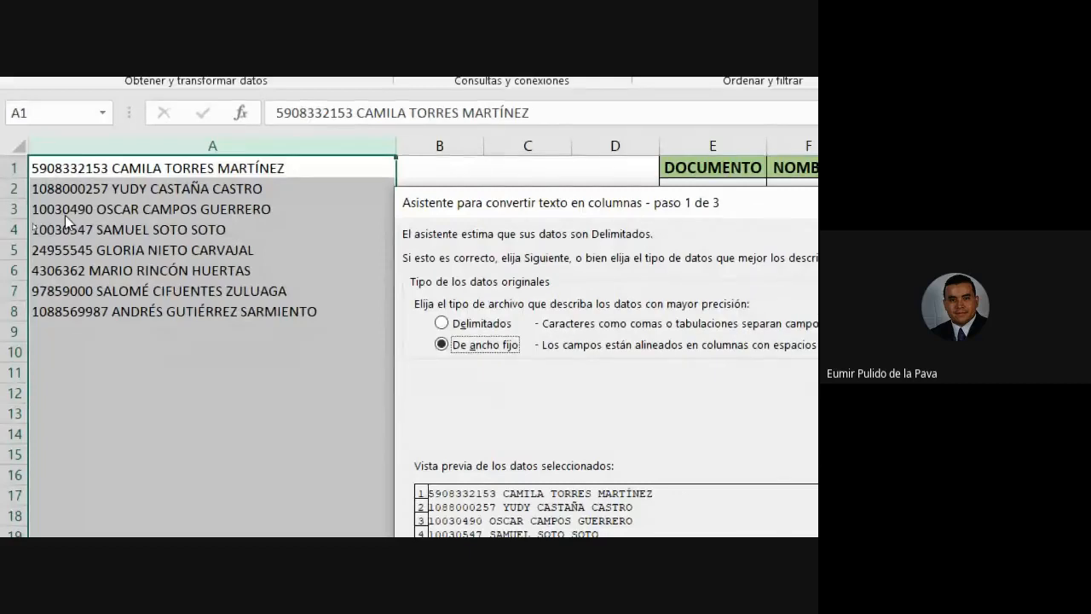
left_click(445, 325)
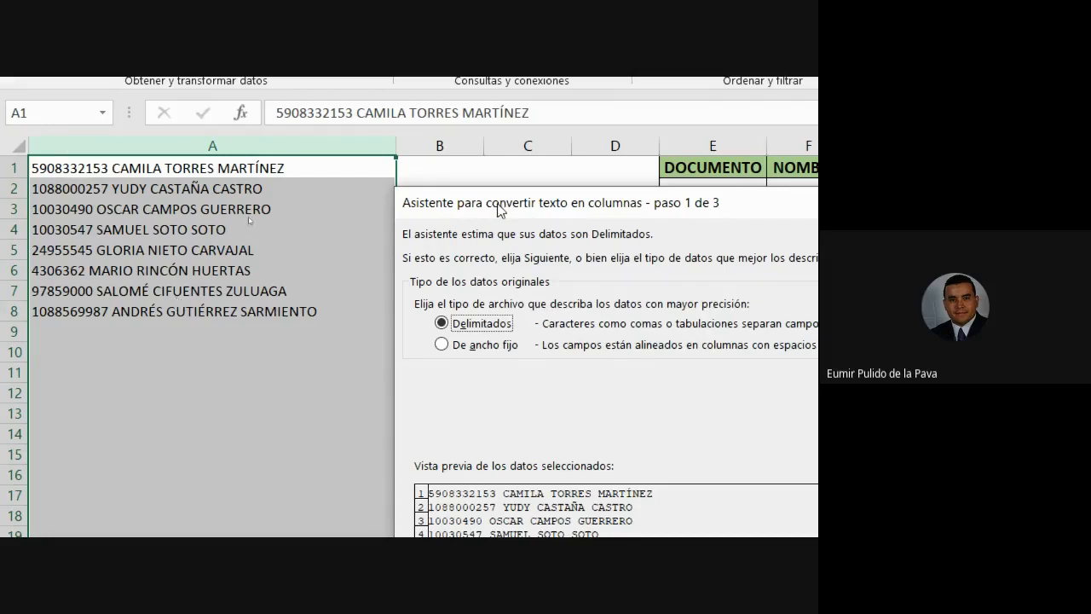
left_click_drag(497, 204, 415, 172)
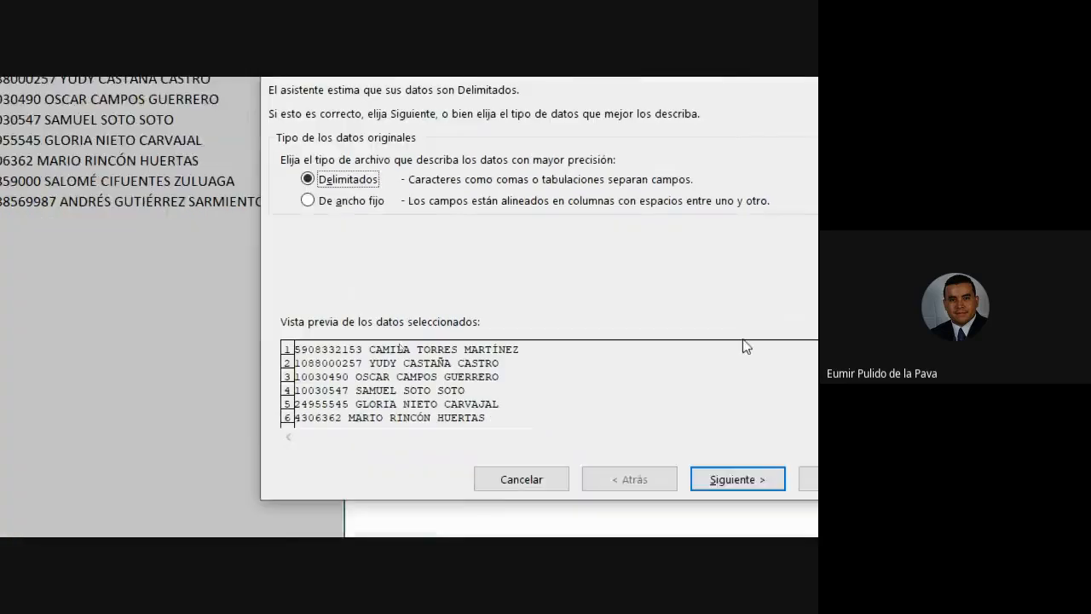
Go to wizard step 2 and use Espacio instead of Tabulación as the delimiter.
left_click(667, 344)
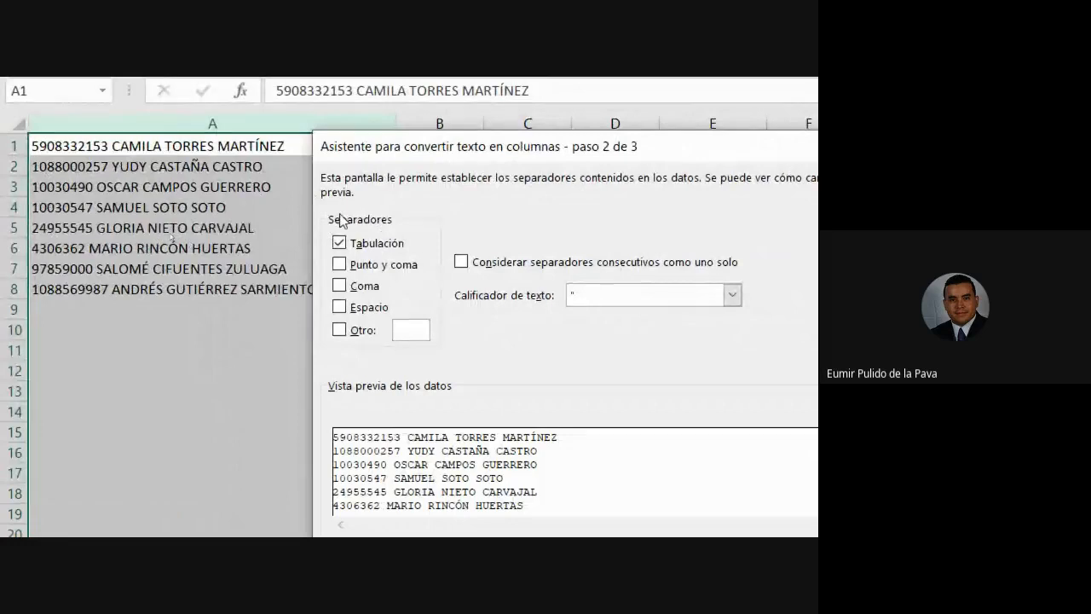
left_click(344, 249)
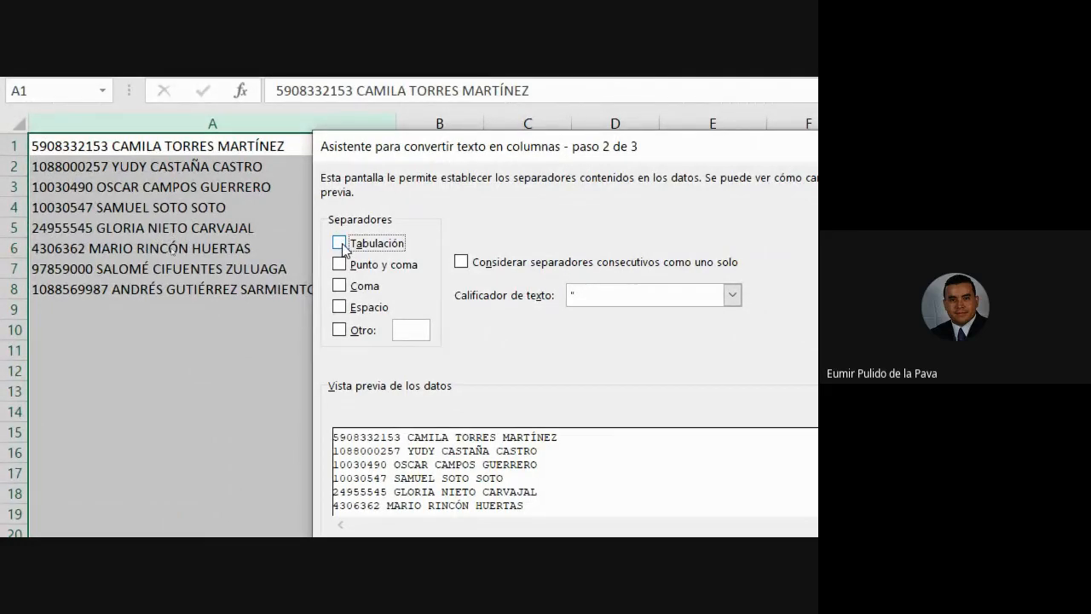
left_click(339, 309)
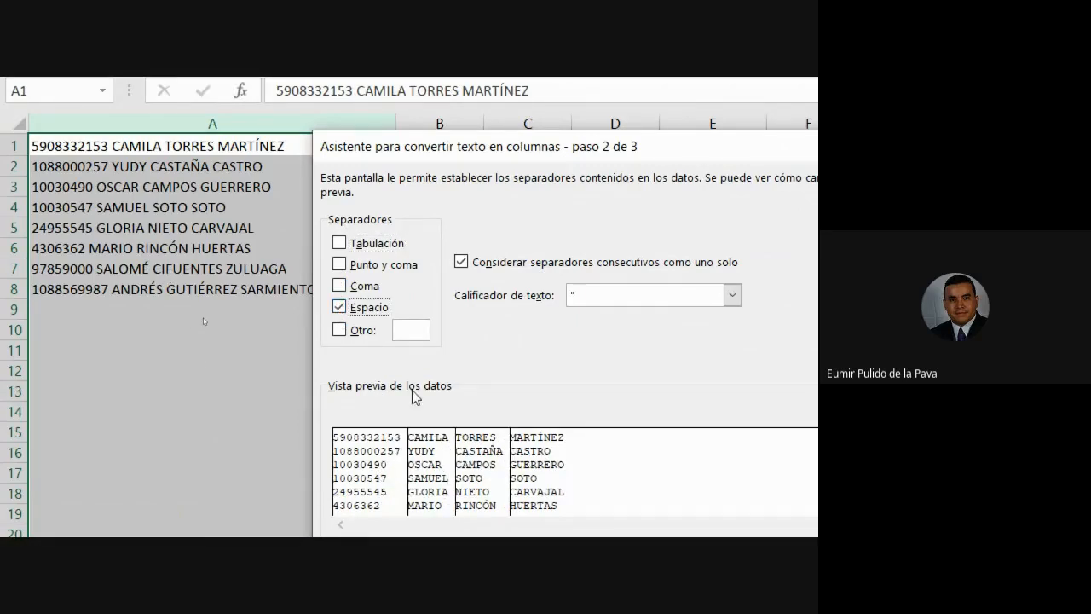
left_click(339, 307)
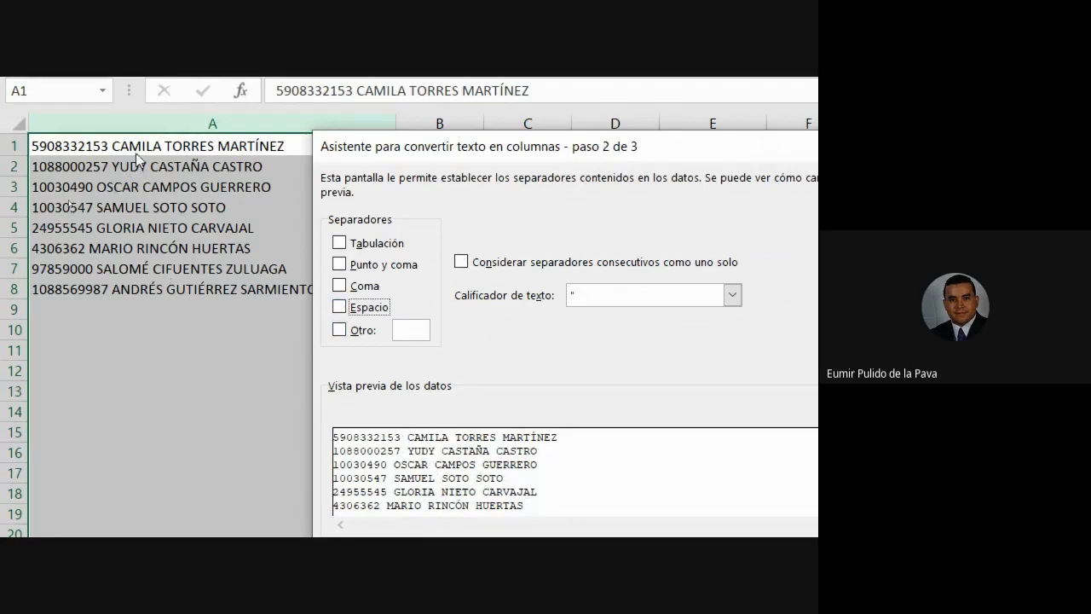
left_click(340, 307)
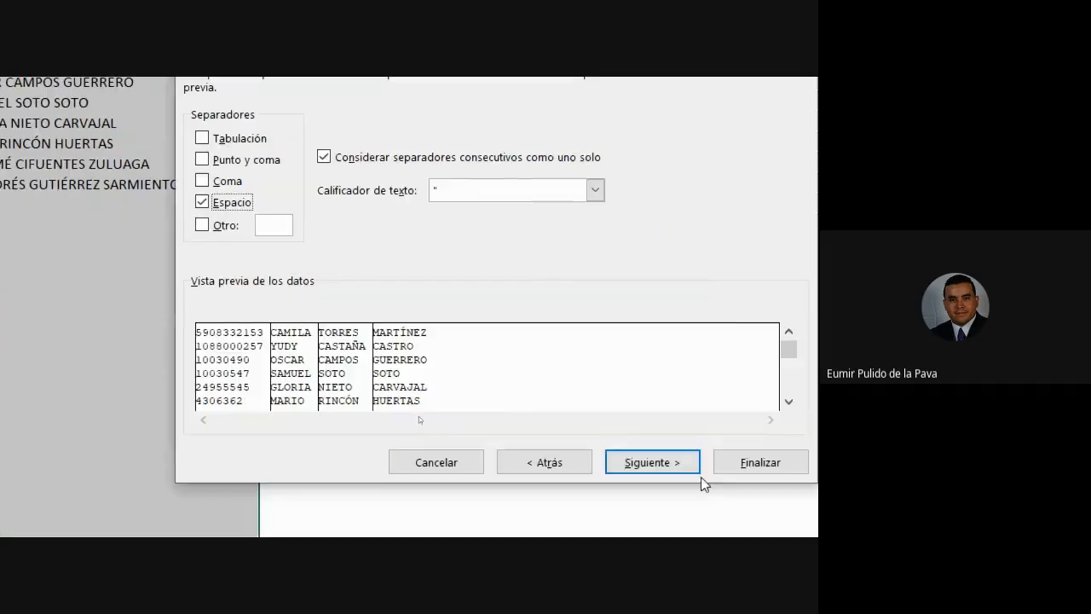
On wizard step 3, inspect the preview columns and give the ID and first-name columns Texto format.
left_click(690, 470)
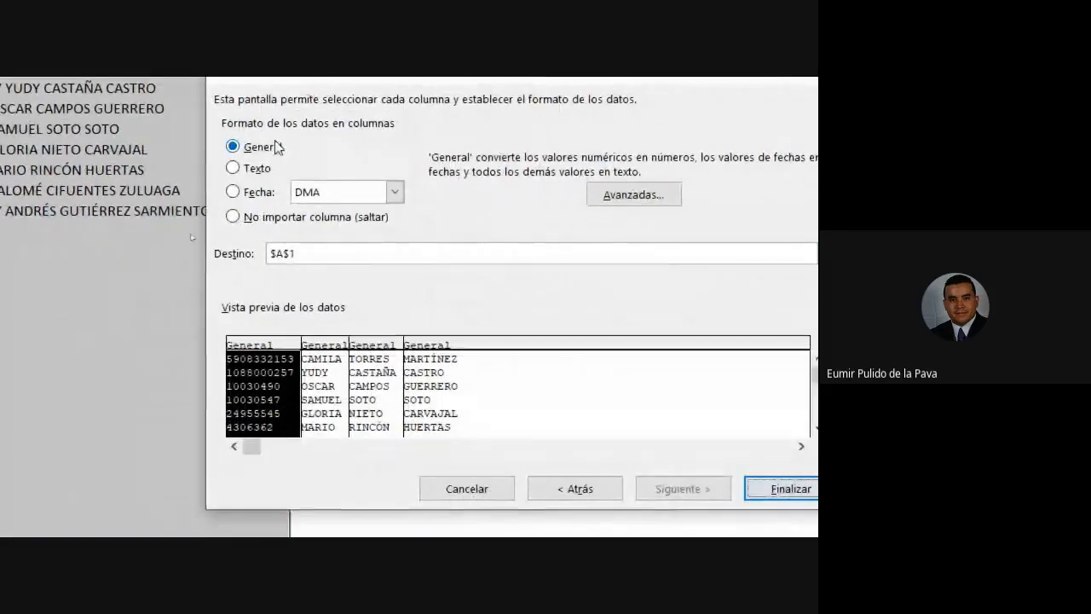
left_click(322, 371)
left_click(435, 375)
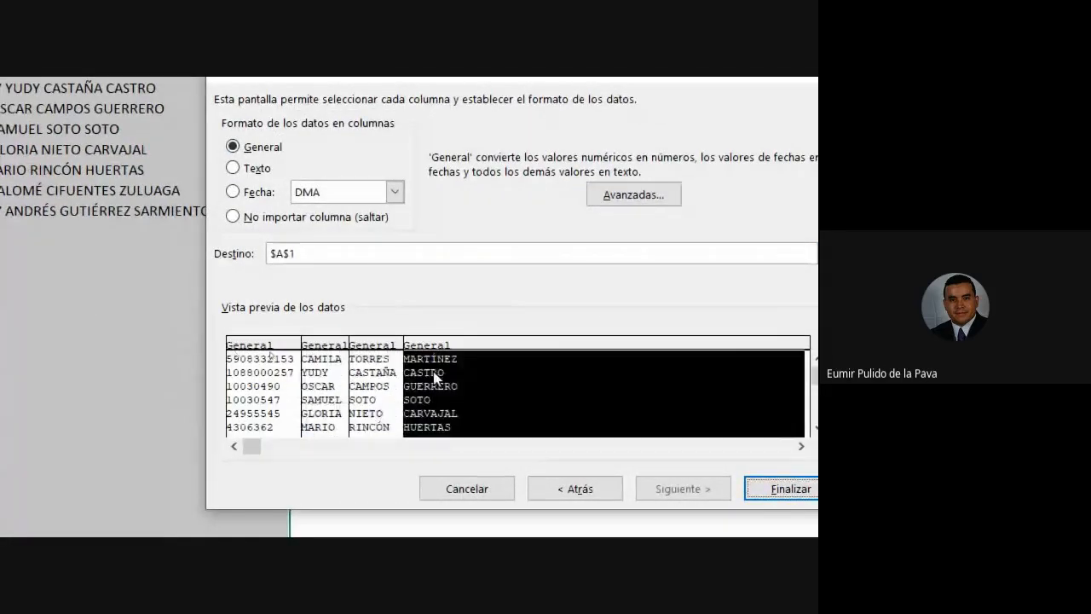
left_click(284, 391)
left_click(344, 391)
left_click(367, 391)
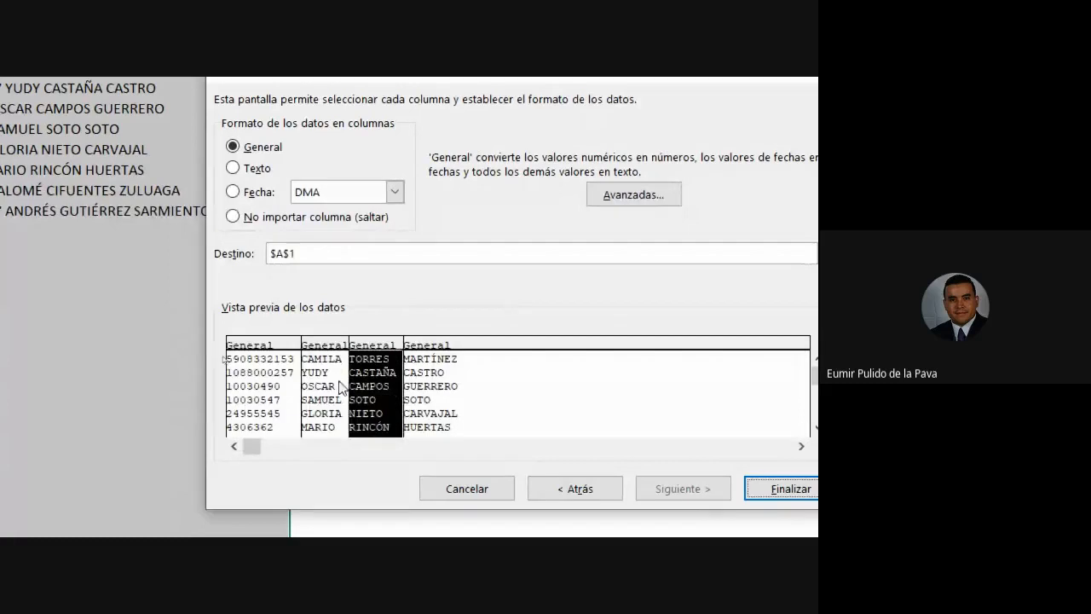
left_click(256, 390)
left_click(243, 168)
left_click(323, 401)
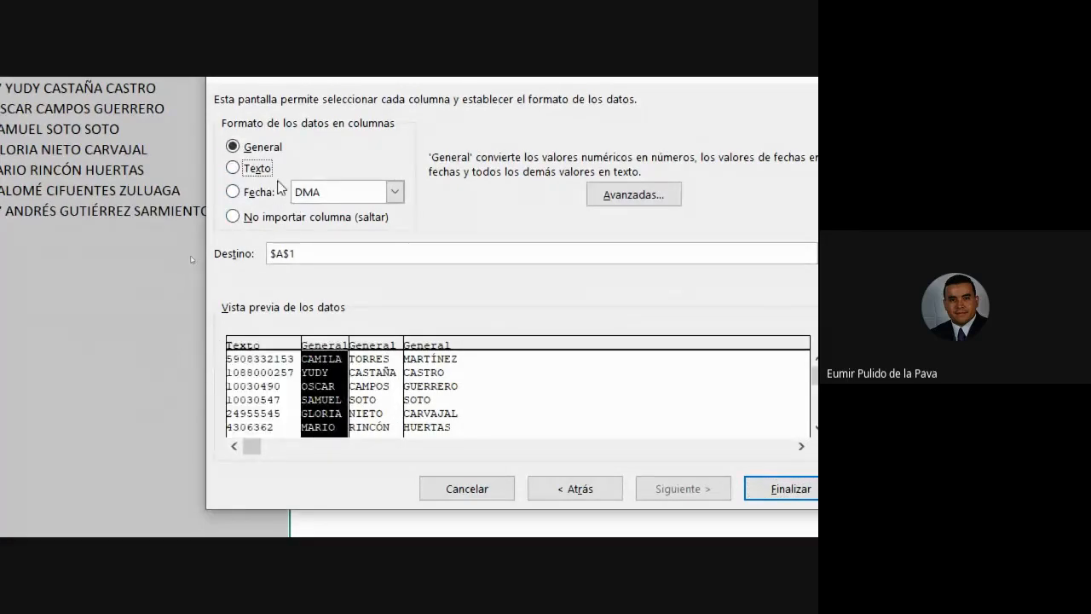
left_click(234, 168)
Set the ID and first-names columns back to General and move the wizard to reveal the headers.
left_click(256, 398)
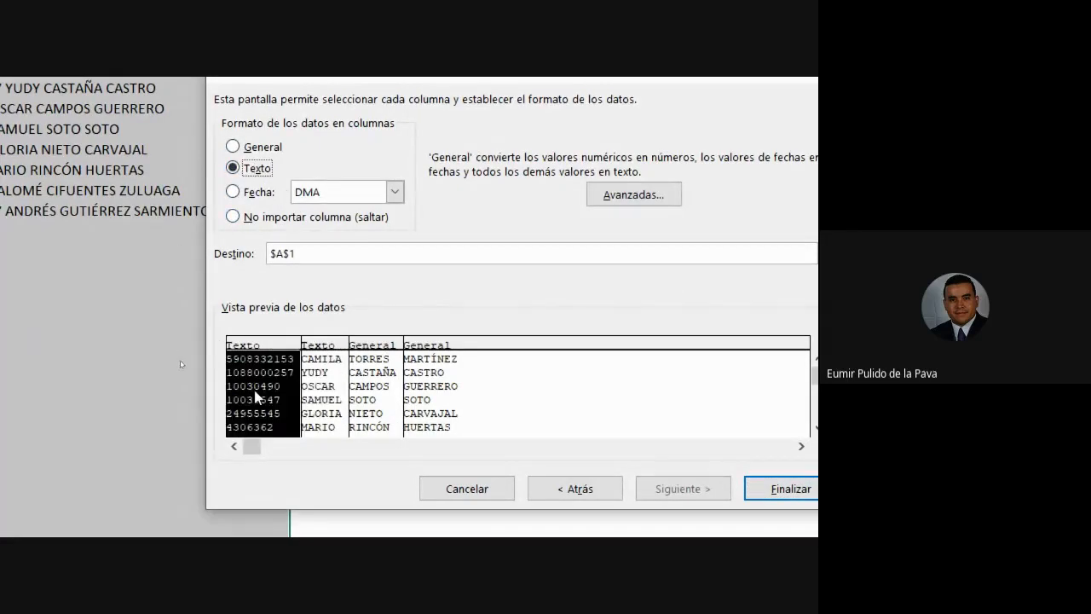
left_click(233, 147)
left_click(322, 392)
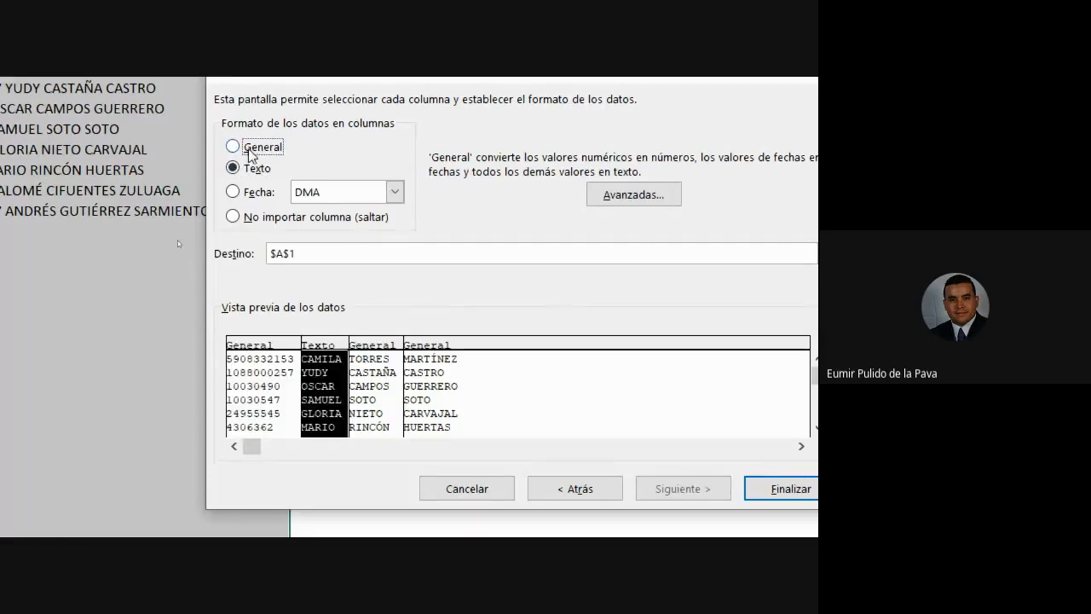
left_click(232, 147)
left_click(278, 402)
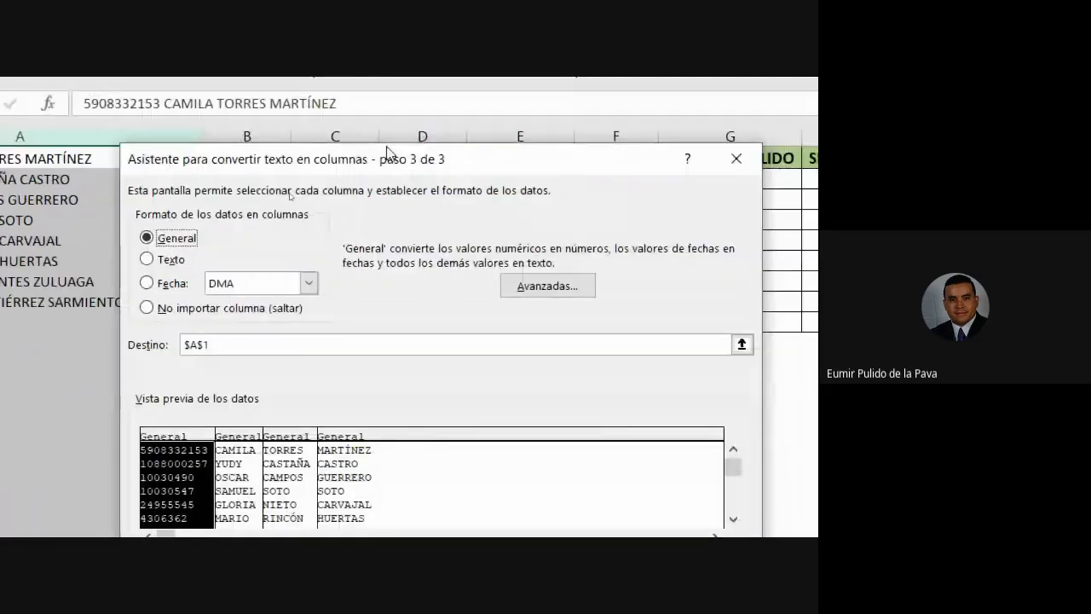
left_click_drag(388, 152, 500, 341)
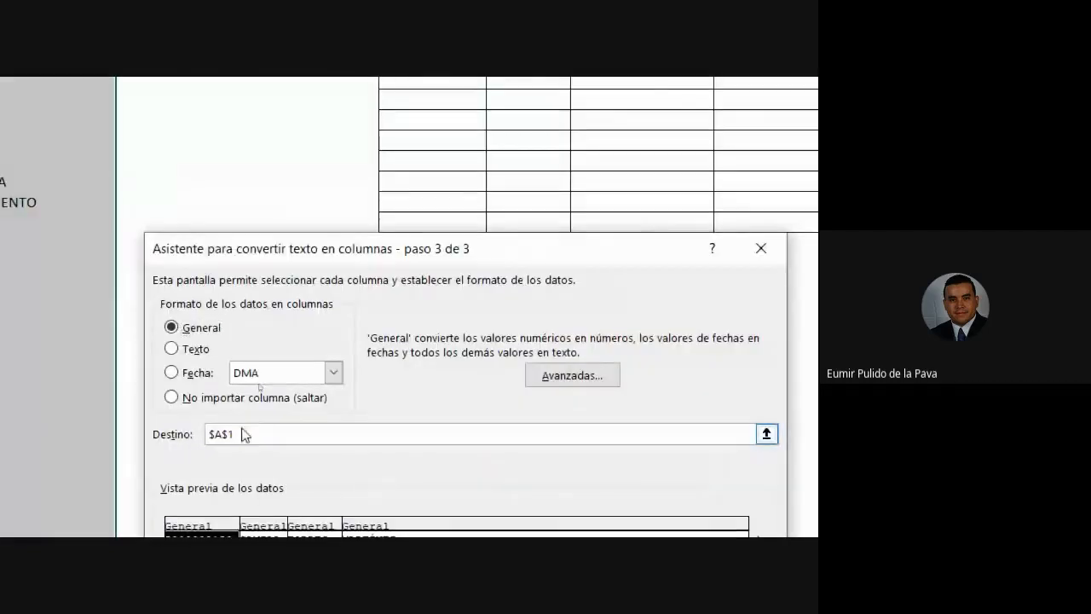
Replace the destination with $E$2 by picking cell E2, then finish the wizard.
left_click_drag(243, 435, 191, 434)
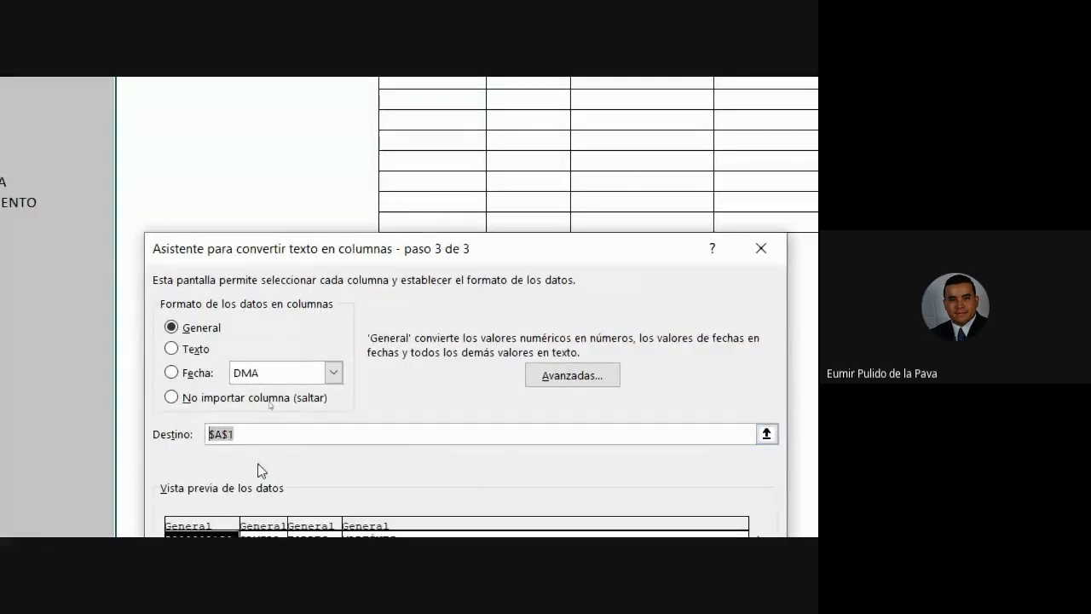
key("BackSpace")
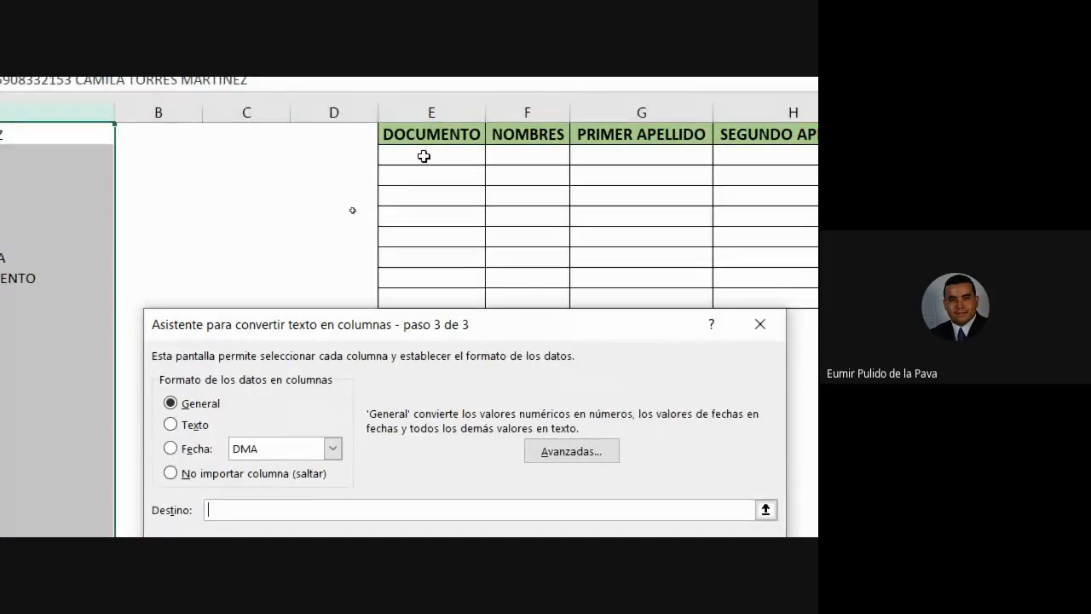
left_click(423, 156)
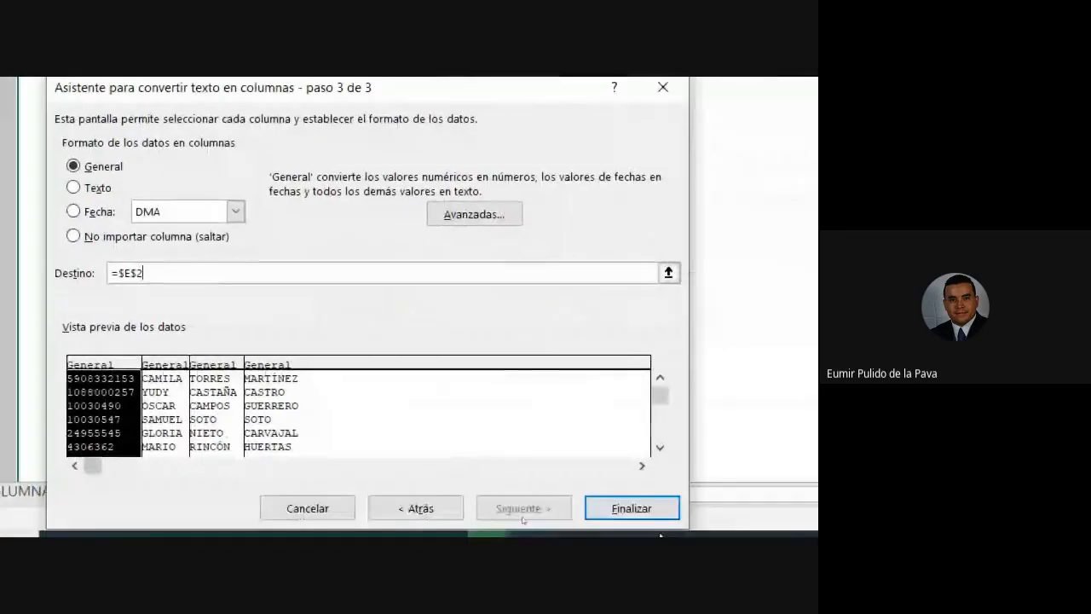
left_click(632, 516)
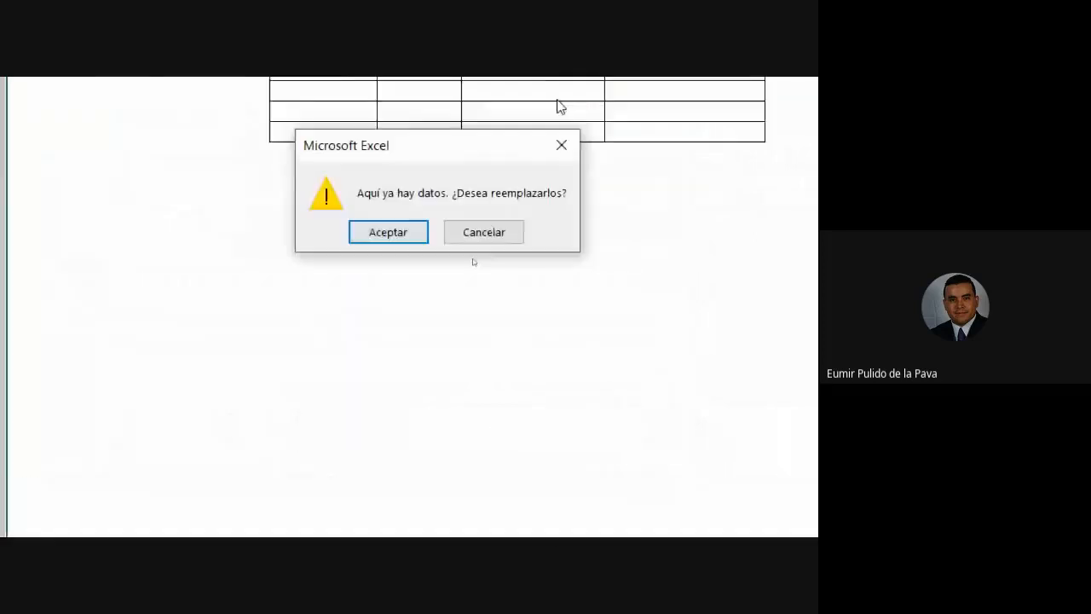
Accept the 'Aquí ya hay datos' prompt so columns E–H receive the split IDs and names.
left_click_drag(474, 290, 551, 307)
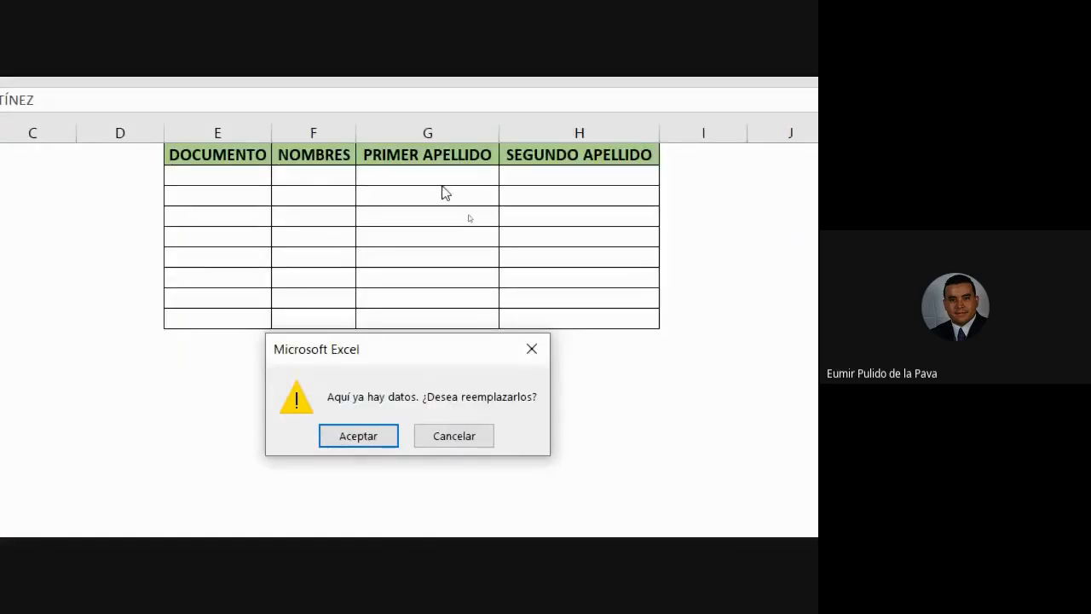
left_click(358, 436)
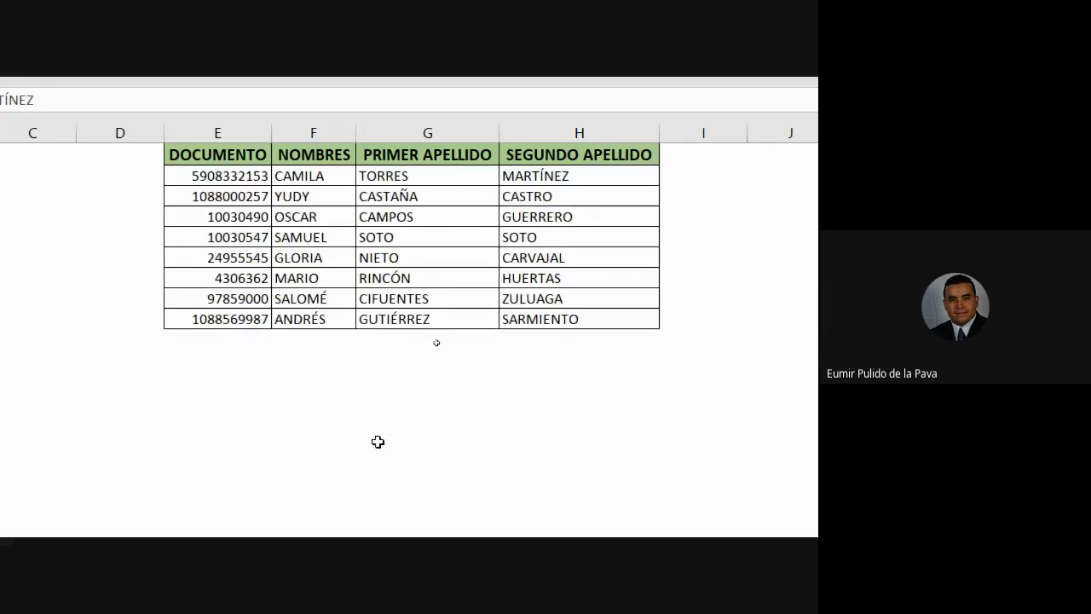
left_click(219, 150)
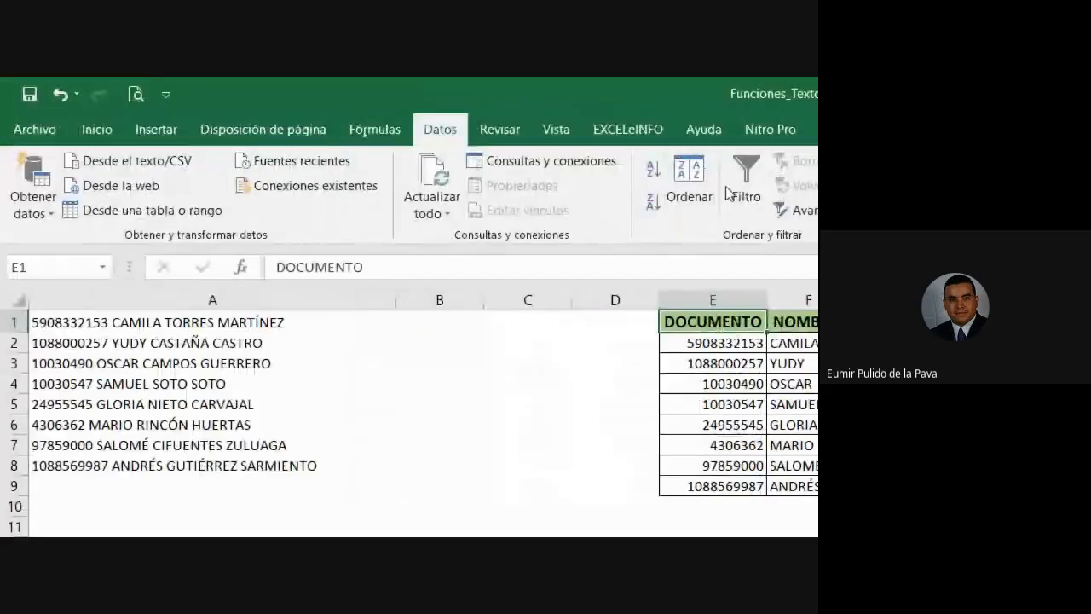
left_click(743, 189)
left_click(417, 162)
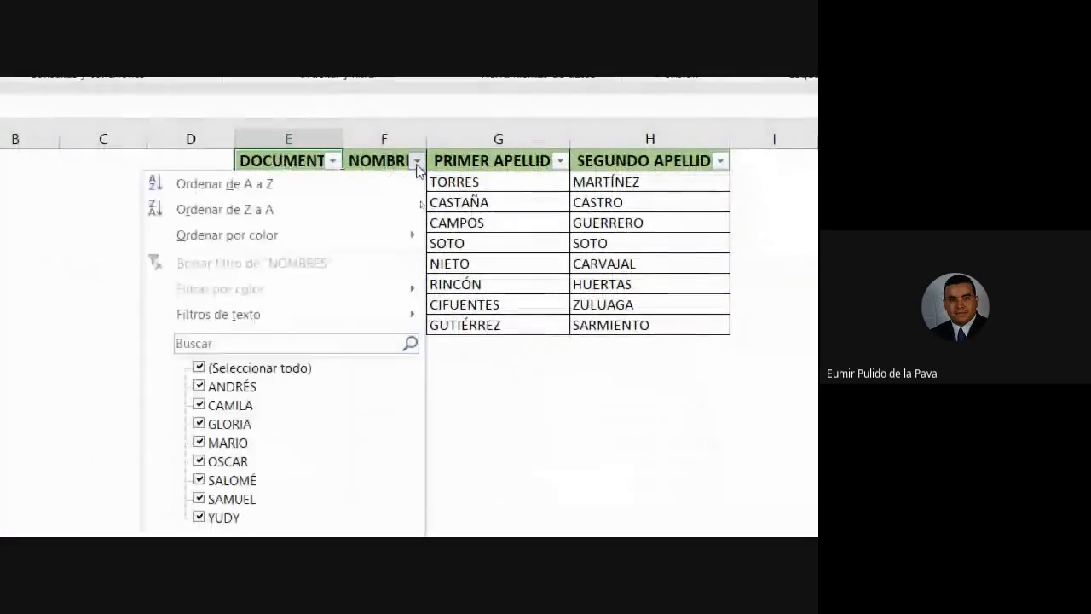
left_click(417, 162)
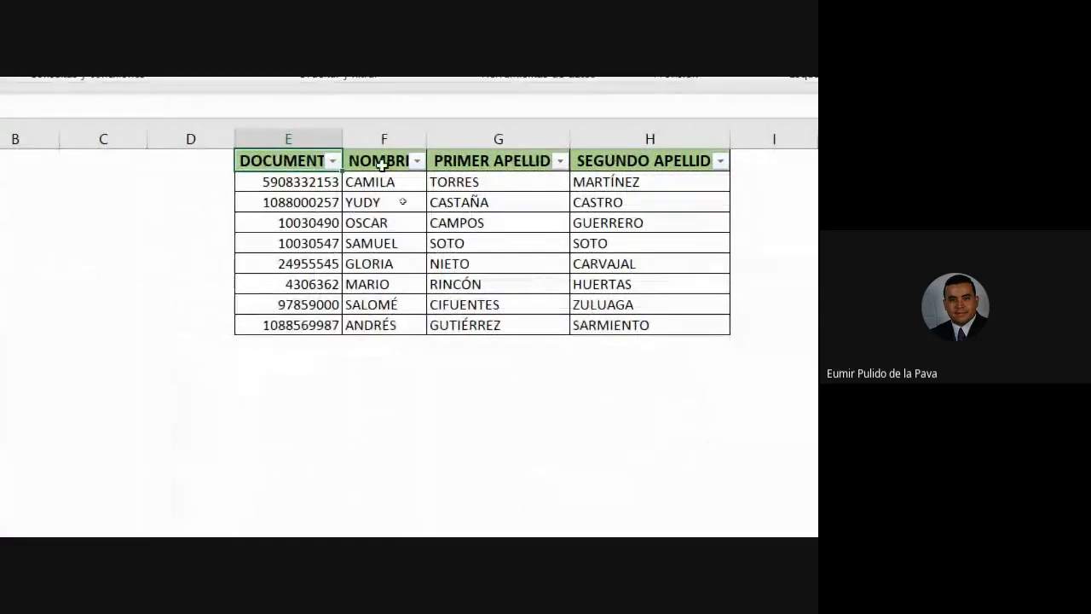
left_click(378, 159)
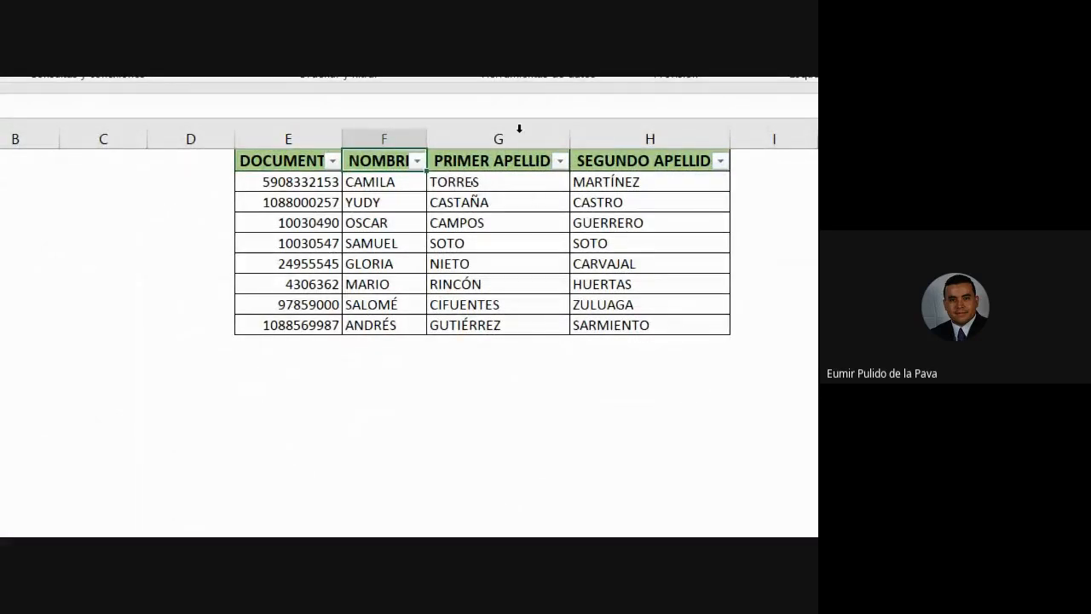
key("ctrl+shift+l")
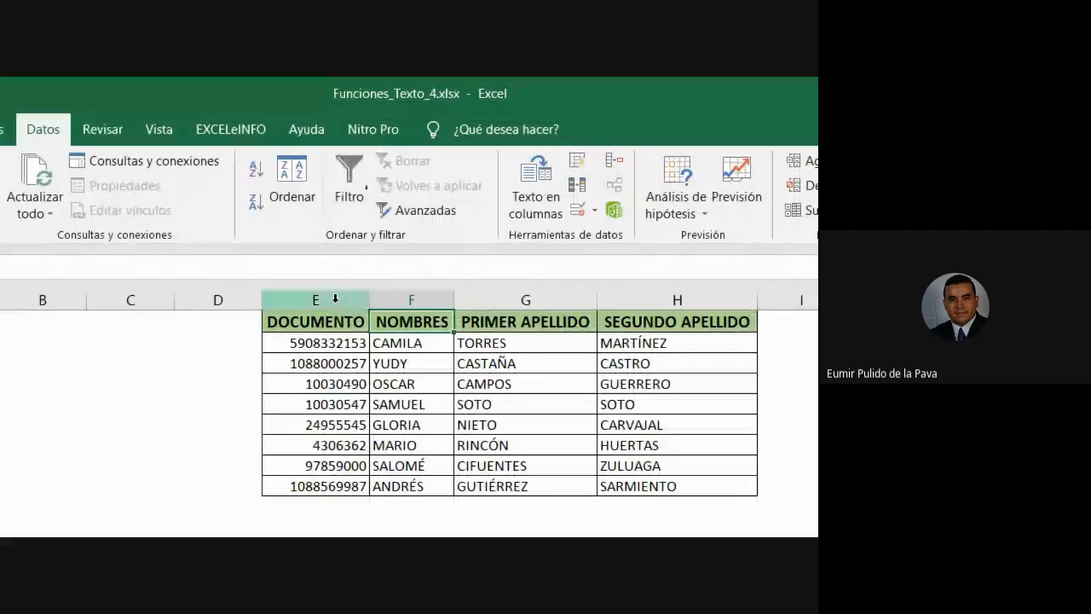
left_click(335, 299)
left_click(411, 299)
left_click(526, 299)
left_click(624, 290)
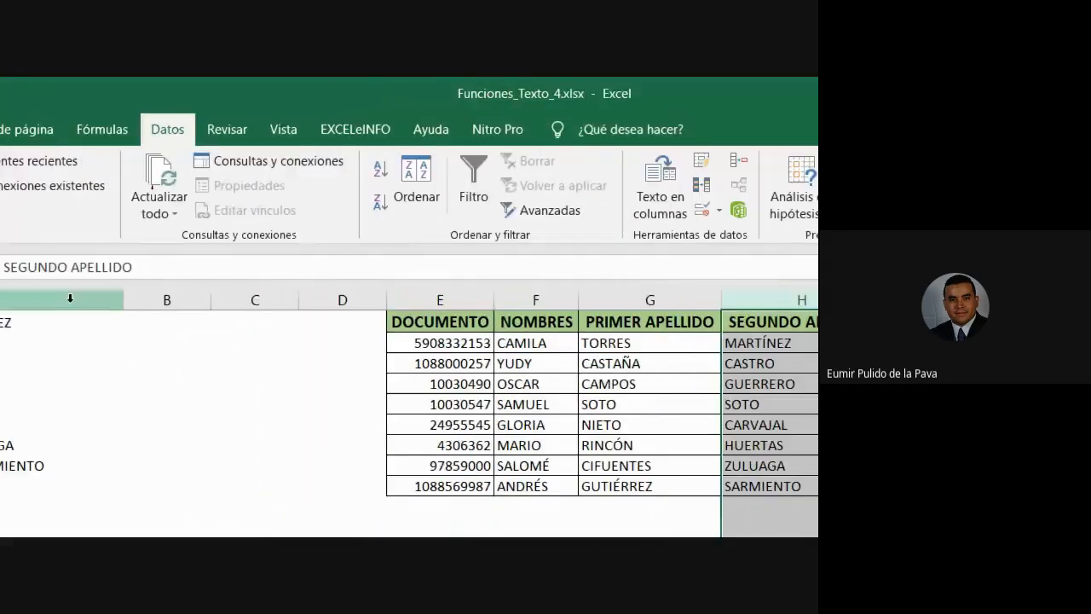
left_click(69, 297)
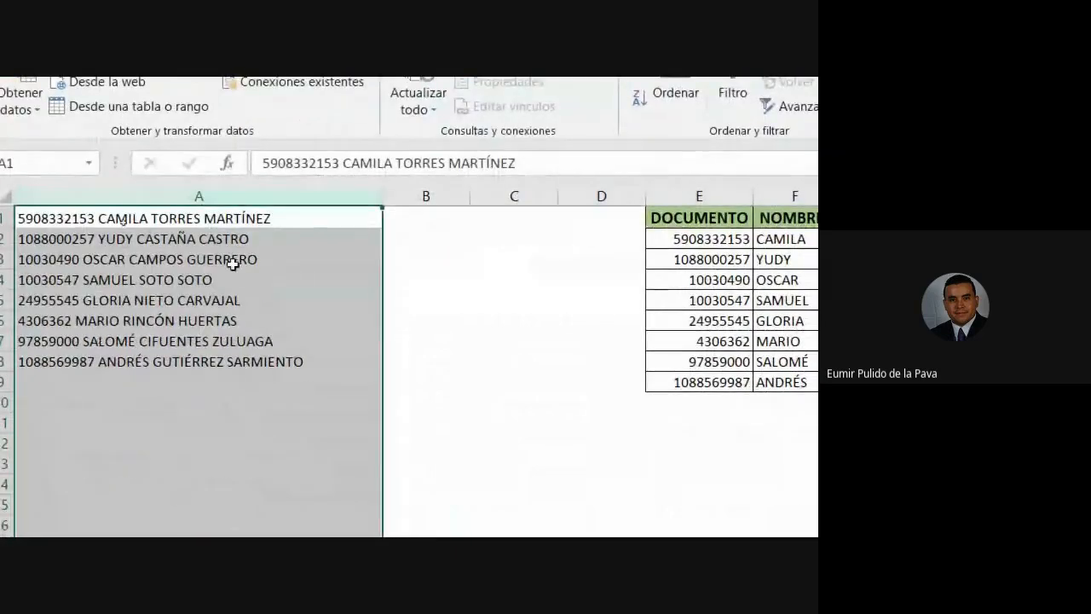
right_click(245, 198)
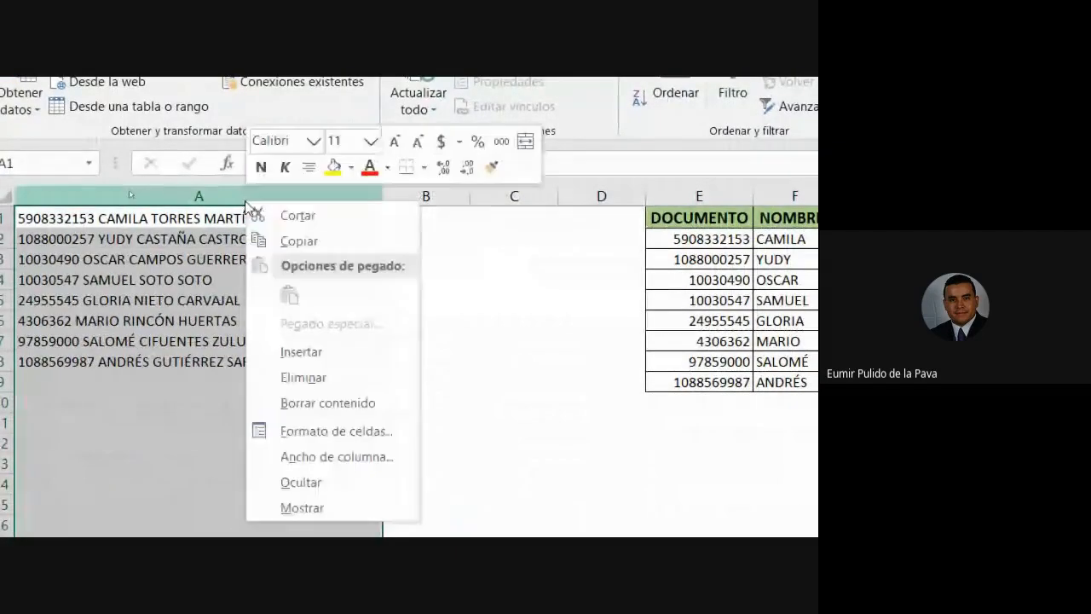
left_click(320, 378)
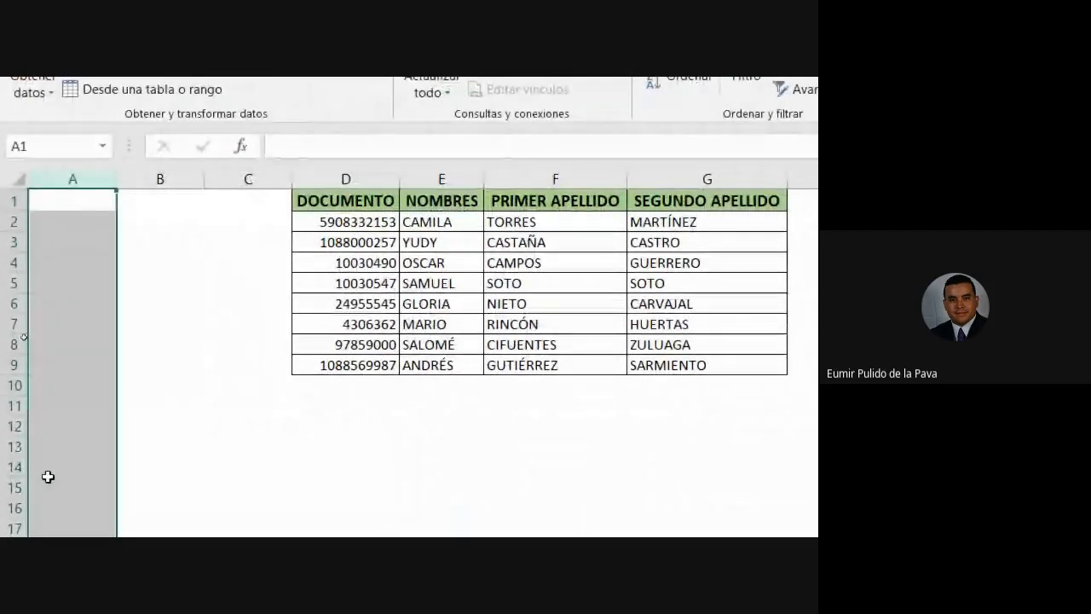
key("ctrl+v")
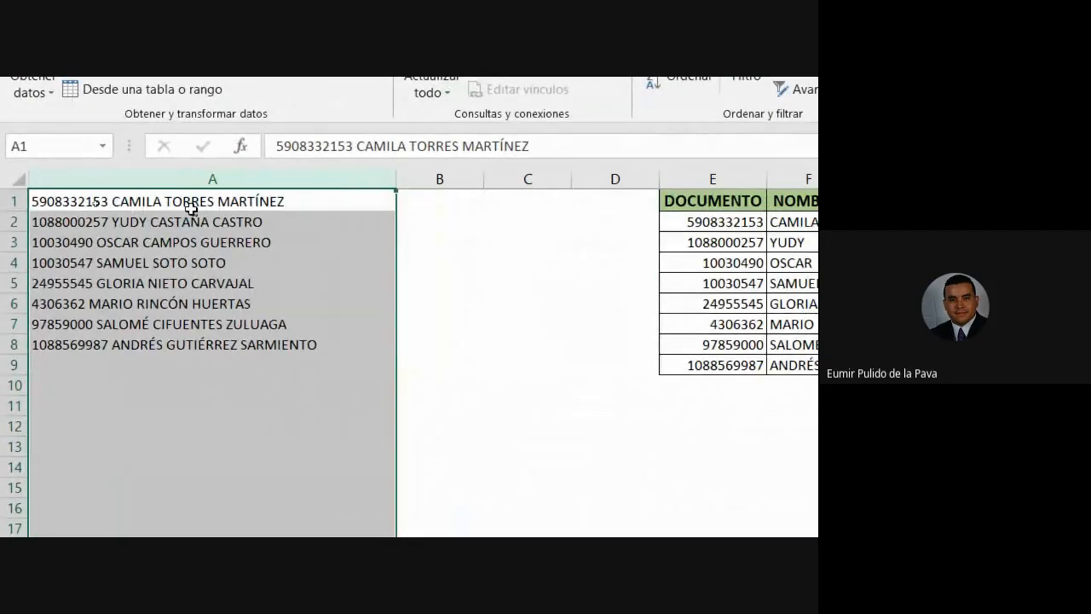
left_click(214, 176)
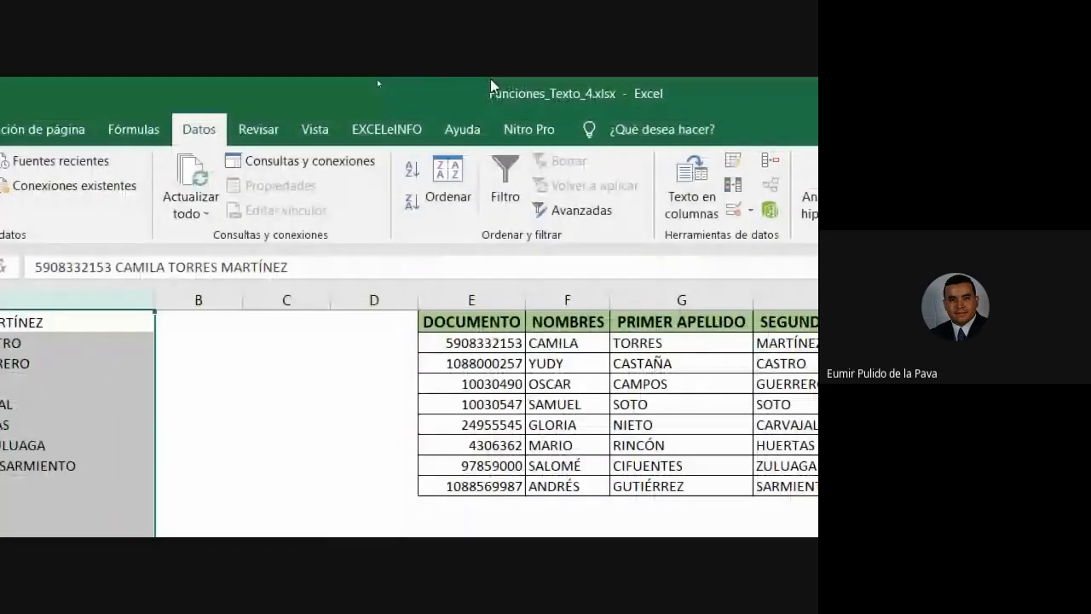
left_click(691, 188)
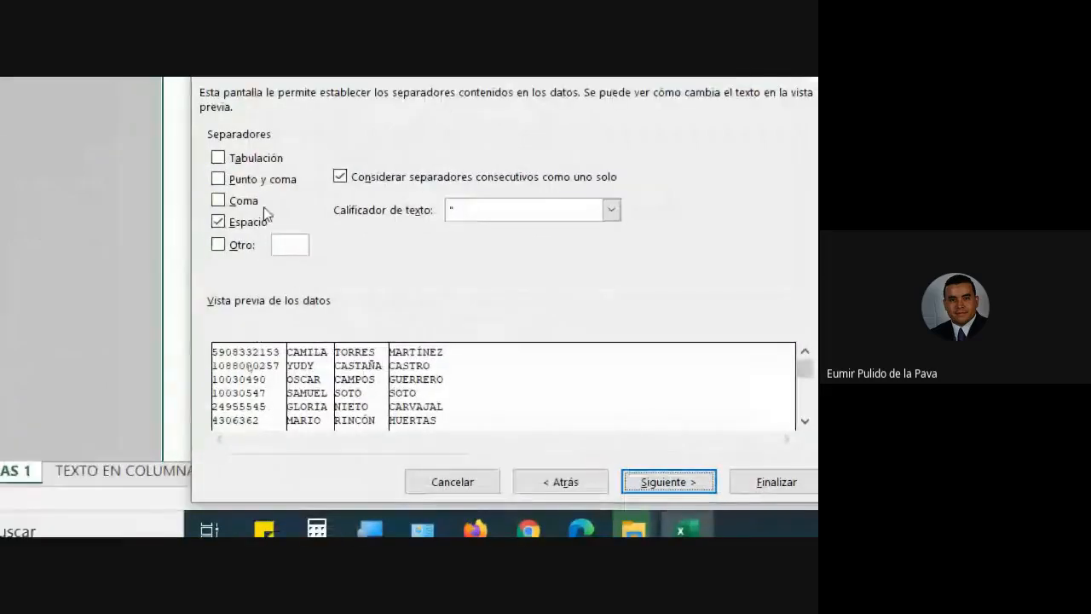
left_click(633, 477)
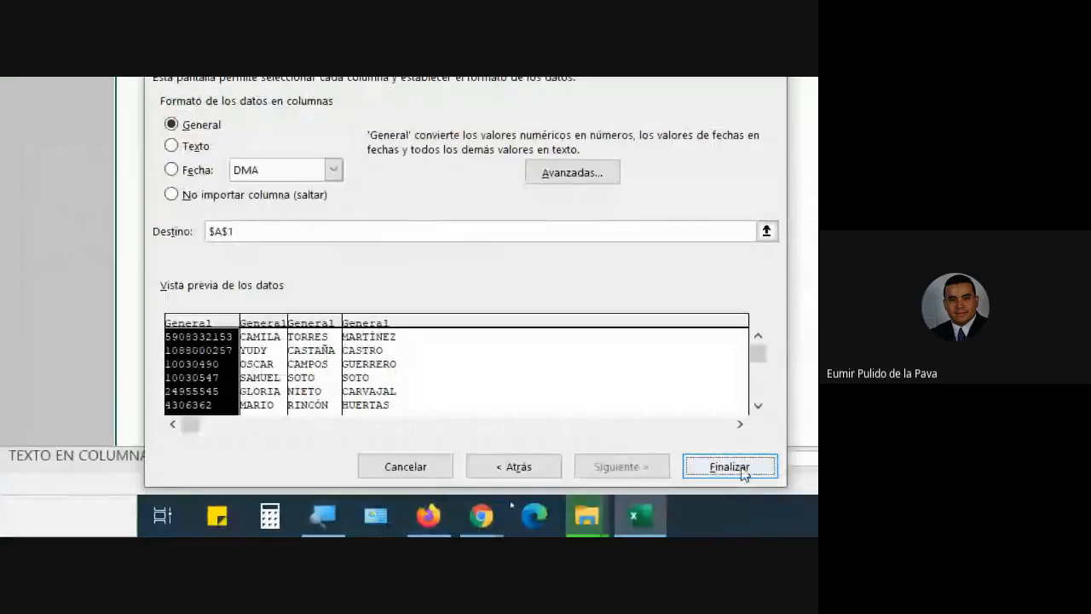
left_click(733, 463)
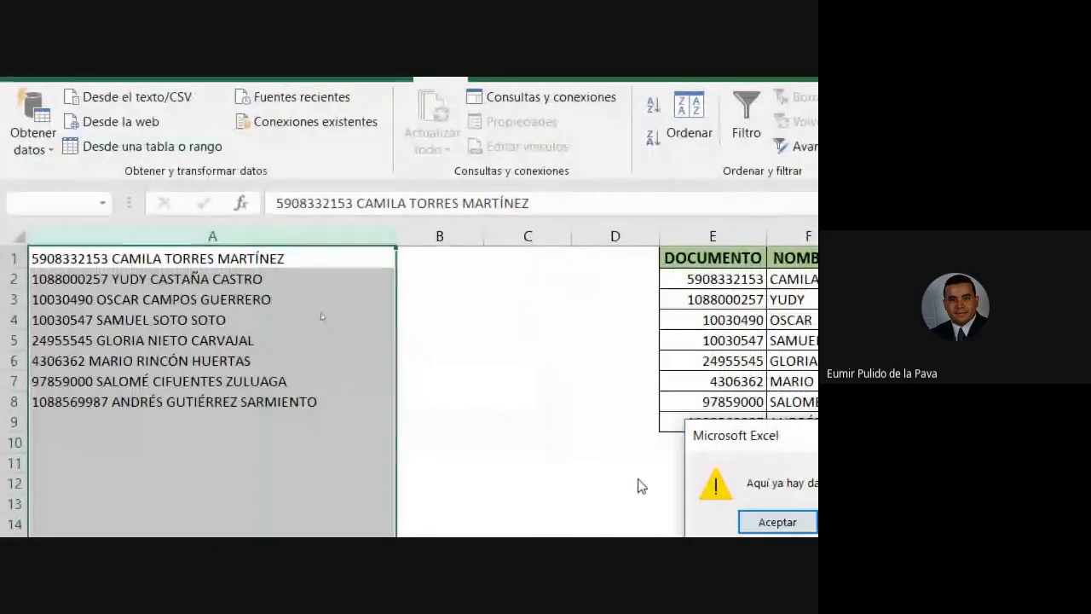
left_click_drag(652, 347, 149, 393)
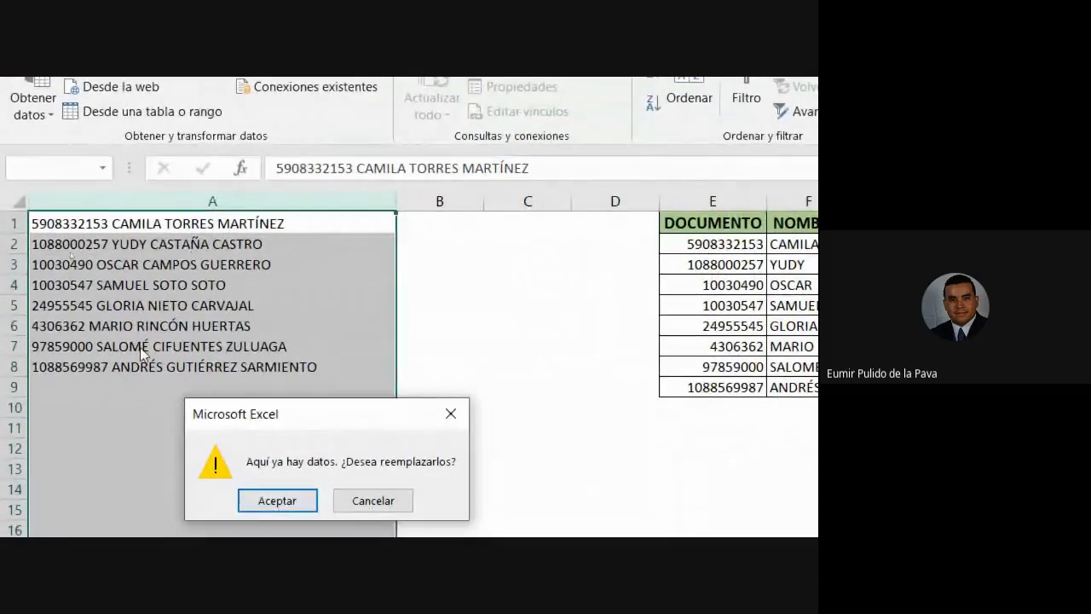
left_click(302, 499)
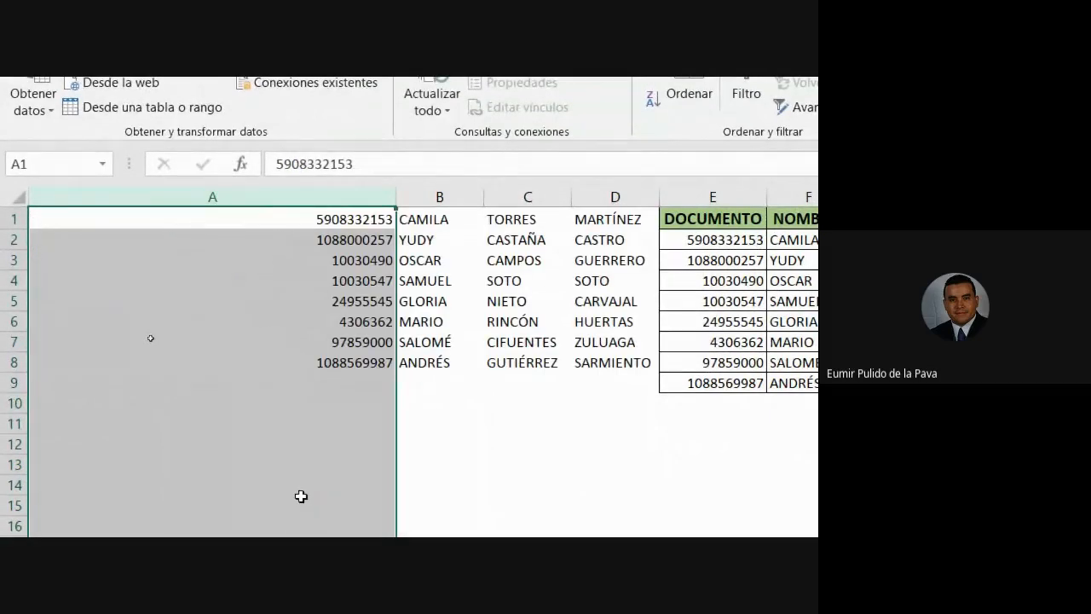
left_click(333, 194)
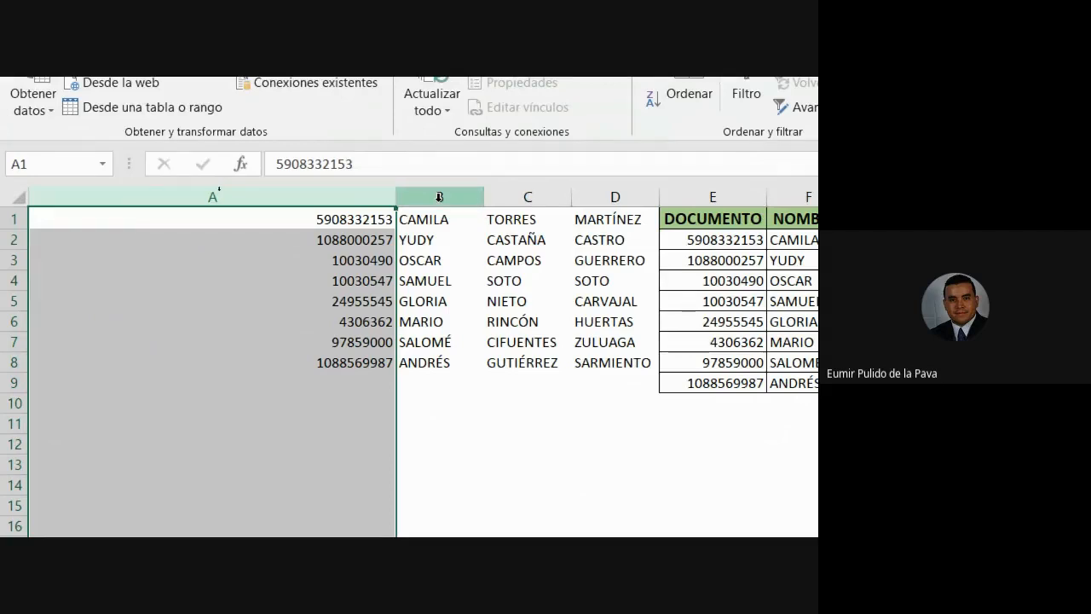
left_click_drag(439, 197, 594, 197)
key("ctrl+z")
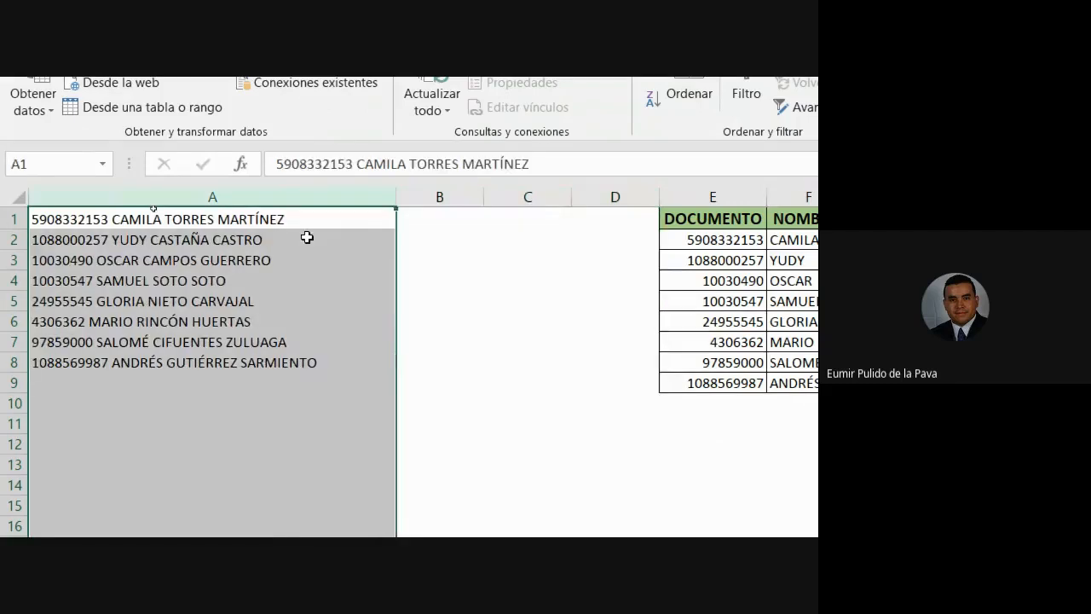
left_click(264, 224)
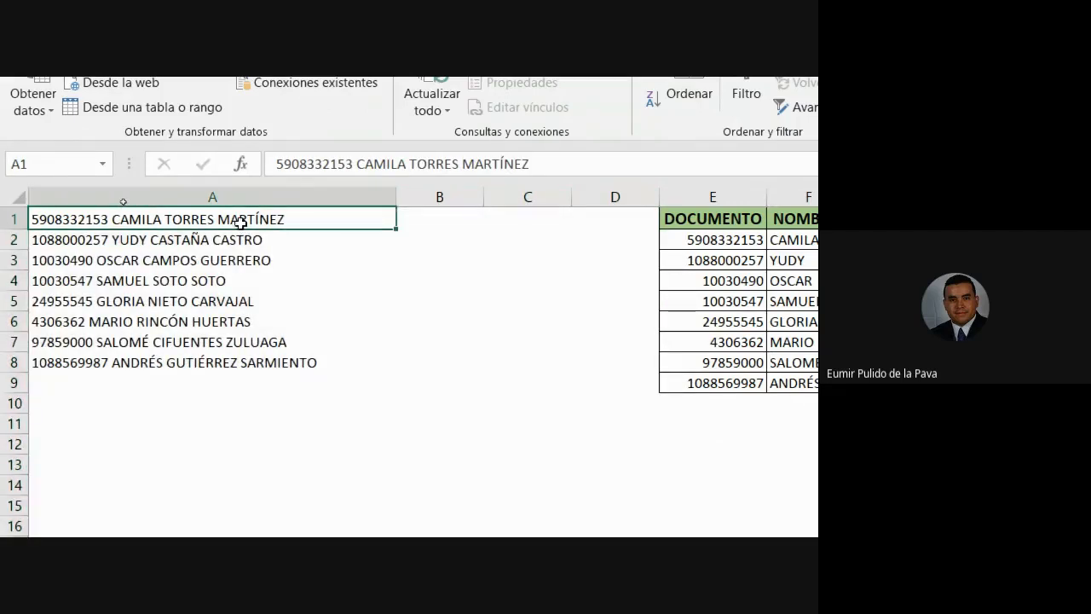
Turn on the magnifier and bring the Google Meet window to the front from Chrome's taskbar previews.
key("super+plus")
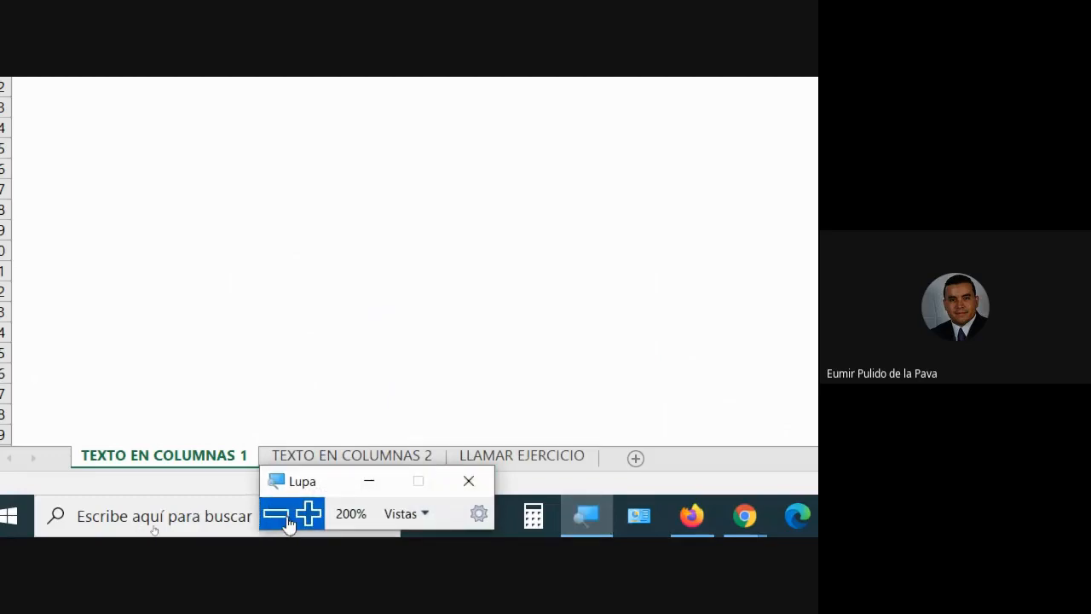
left_click(277, 513)
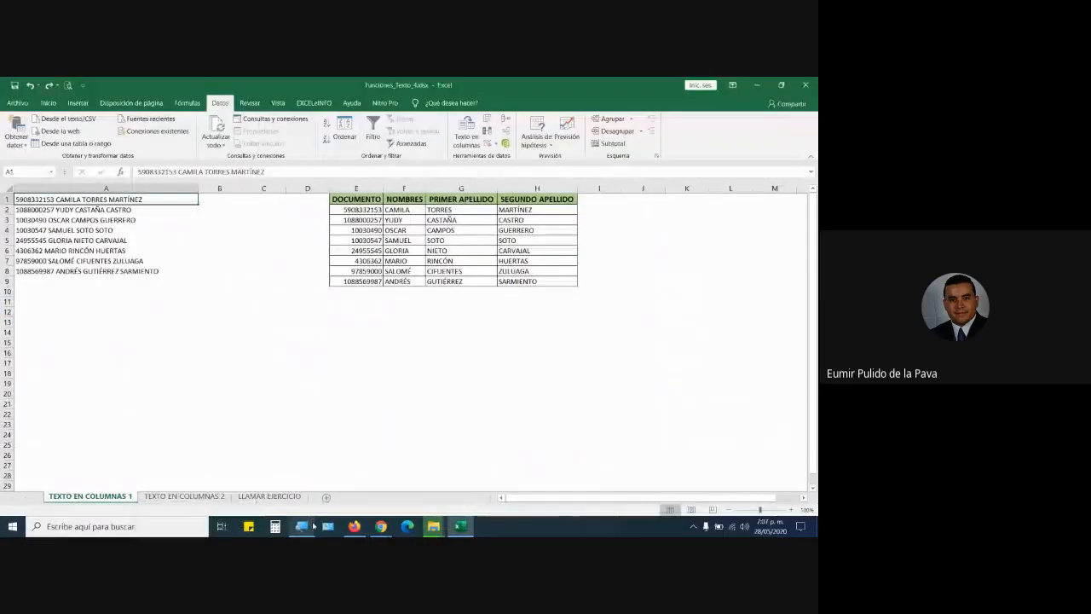
left_click(381, 526)
left_click(332, 510)
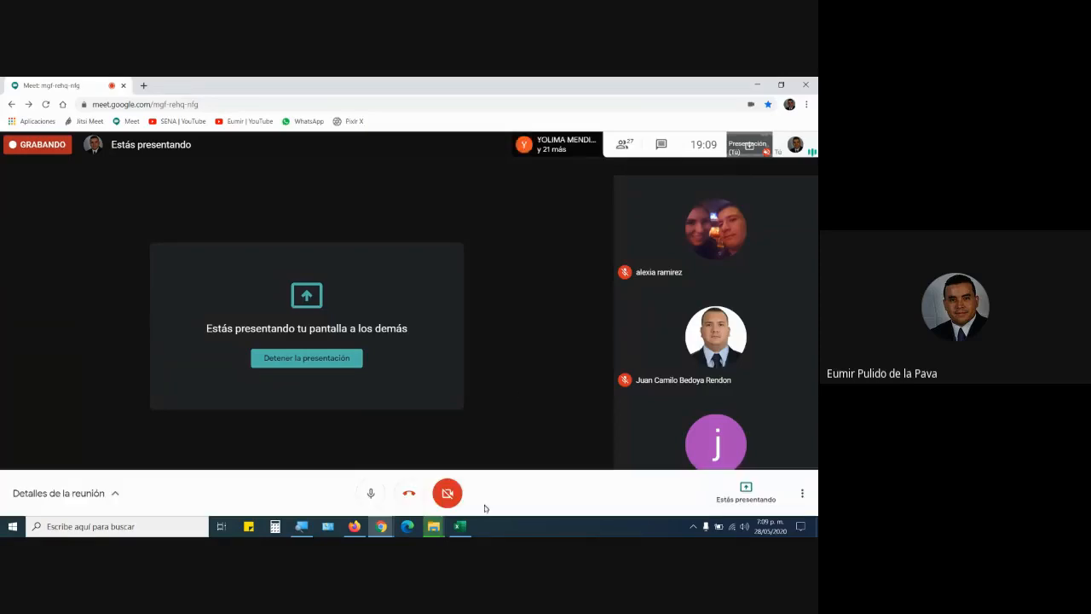
Return to Excel and enter an ID number plus the four-word name starting FRANCISCO DE JESUS in A9.
left_click(467, 530)
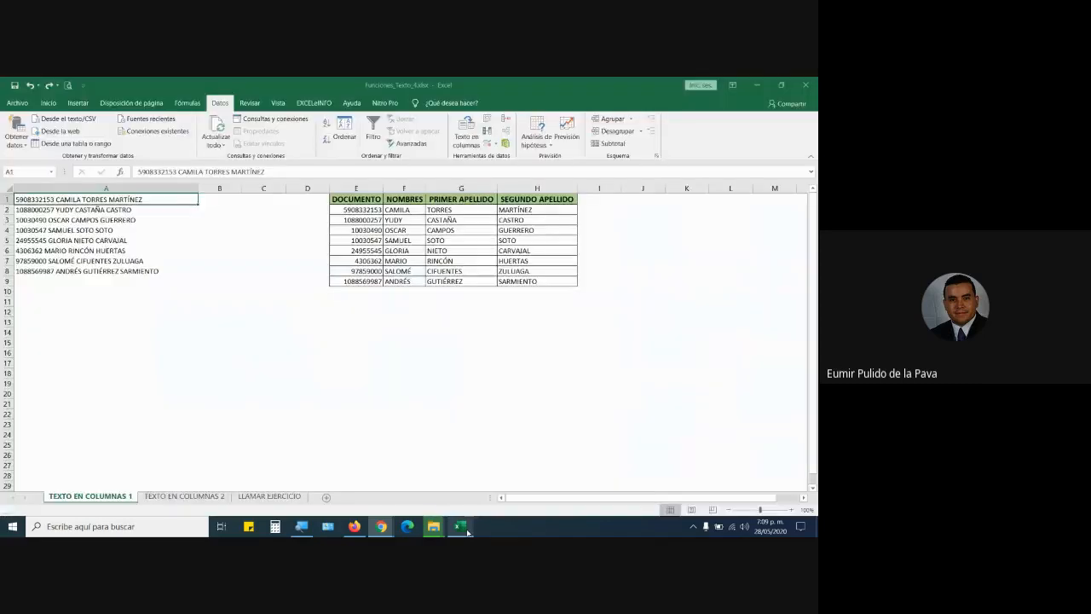
left_click(89, 188)
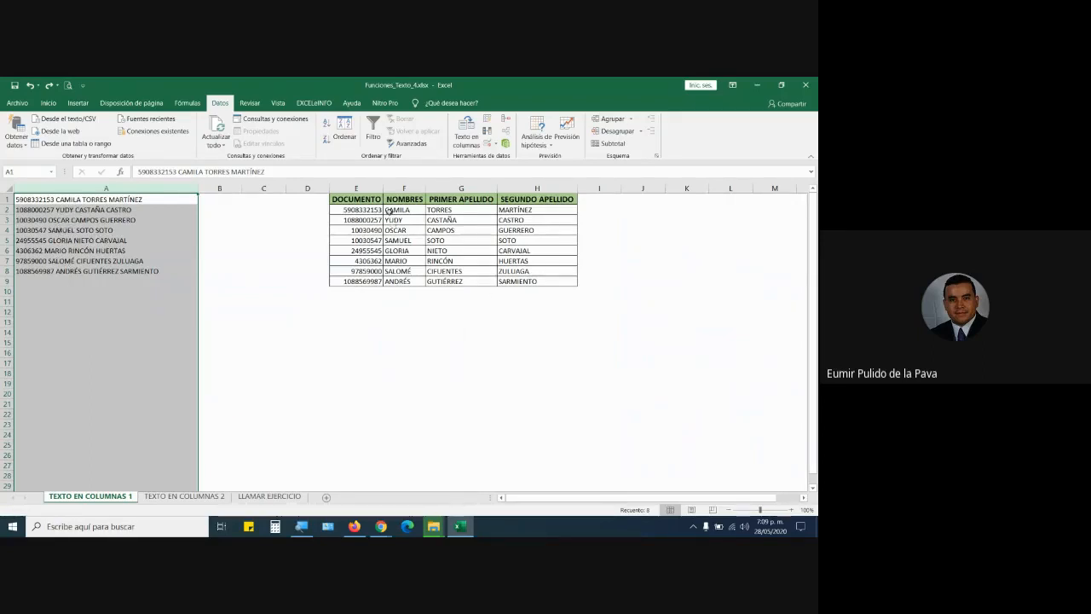
left_click_drag(394, 210, 397, 281)
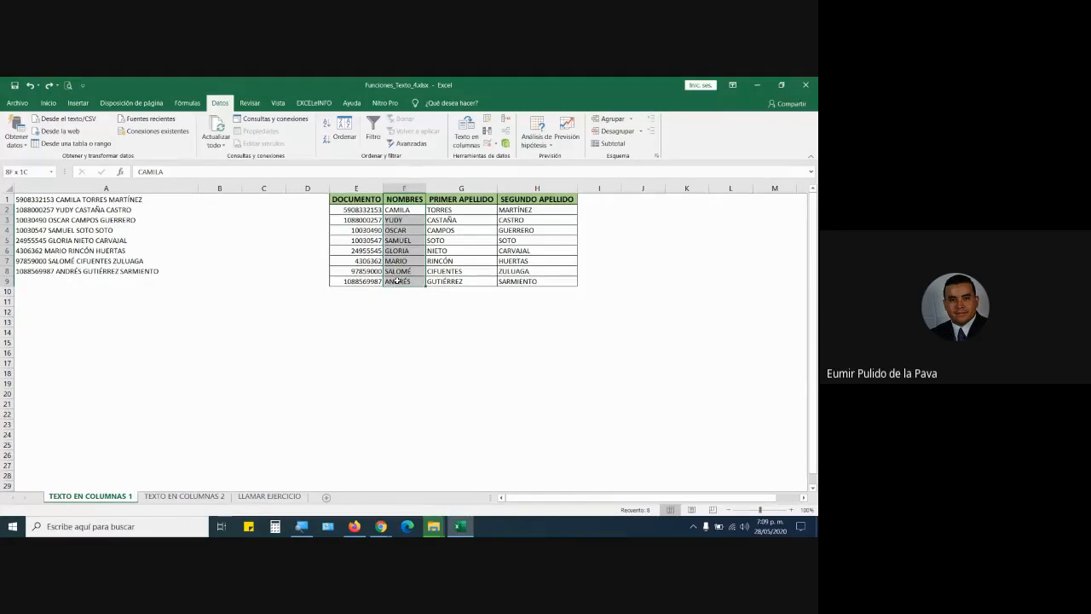
left_click(54, 290)
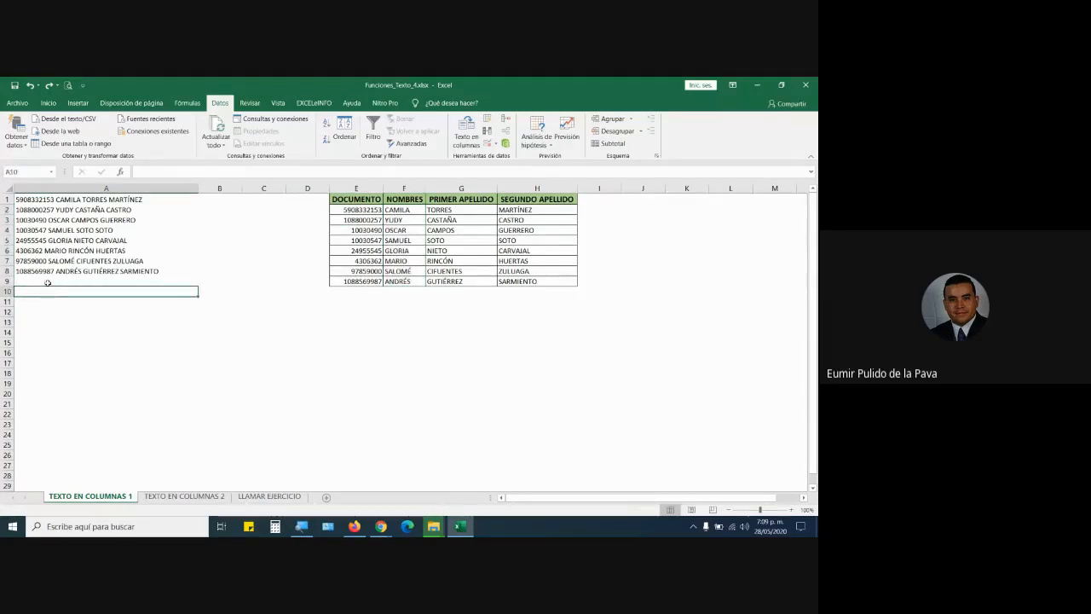
left_click(49, 283)
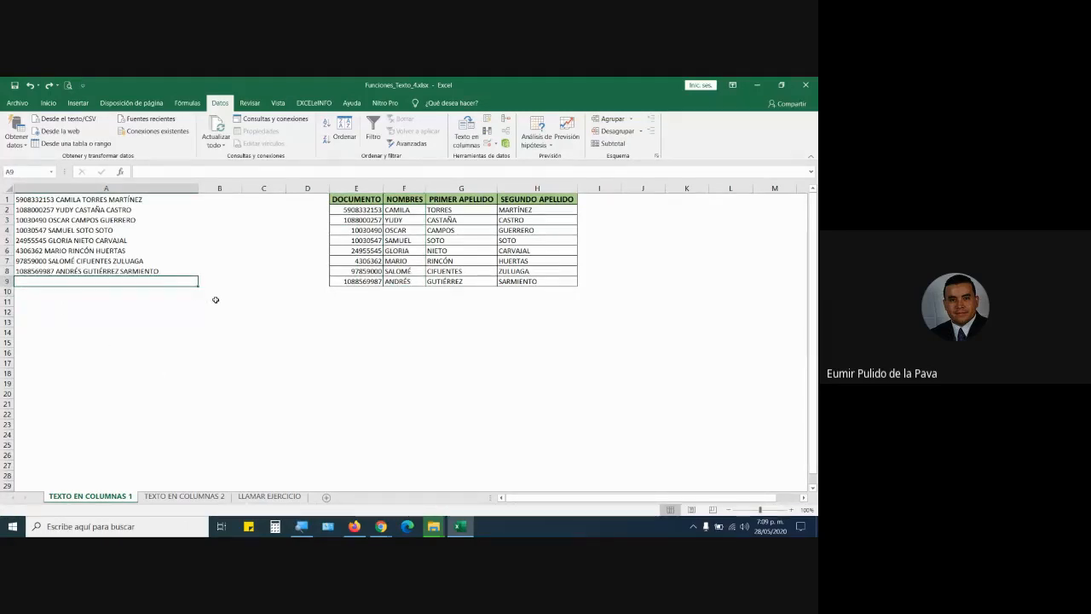
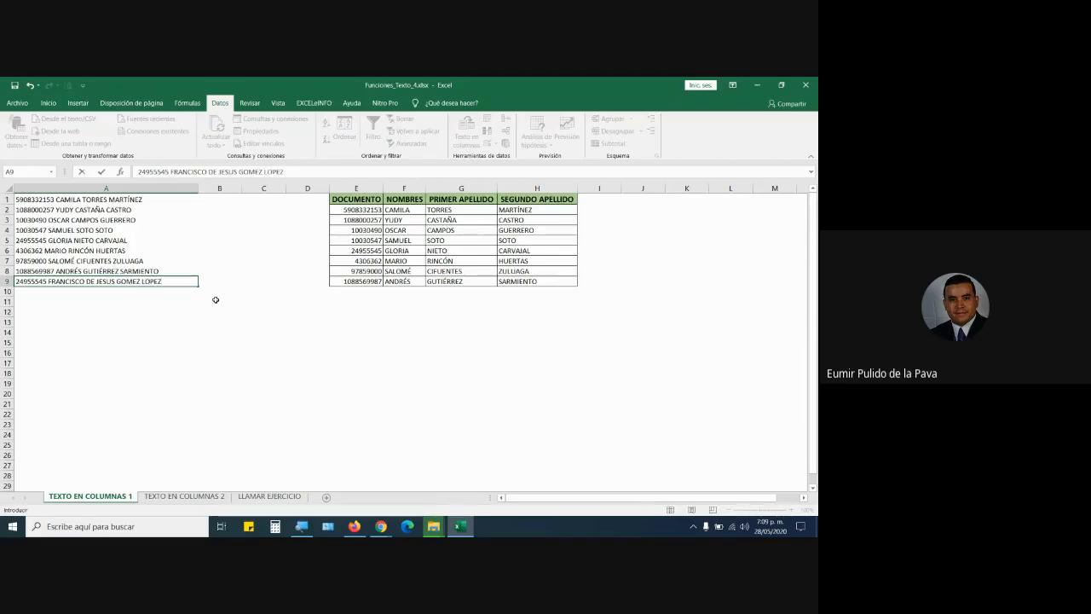
key("Return")
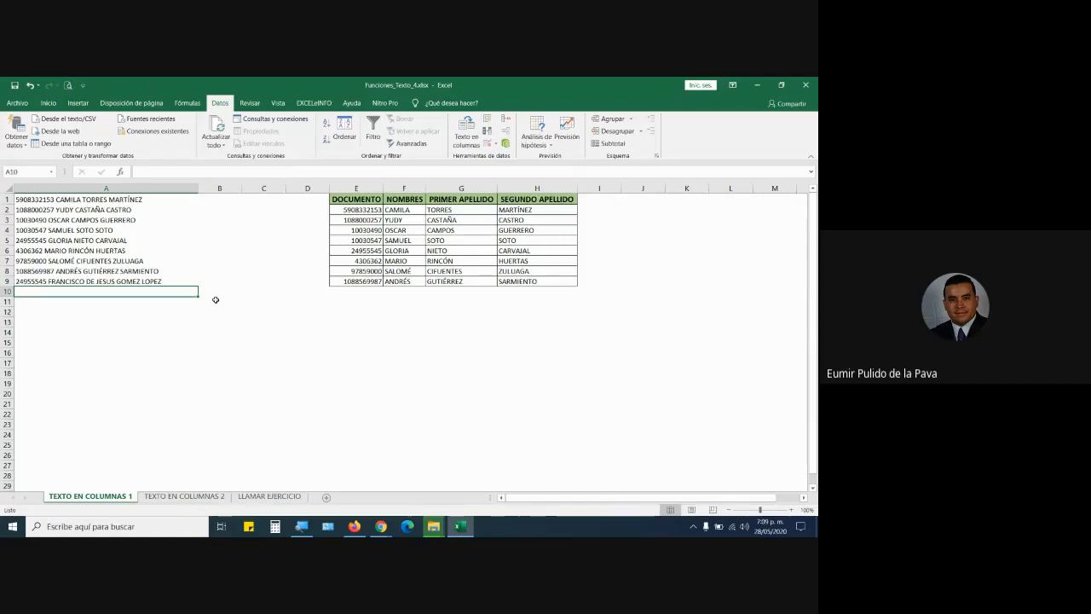
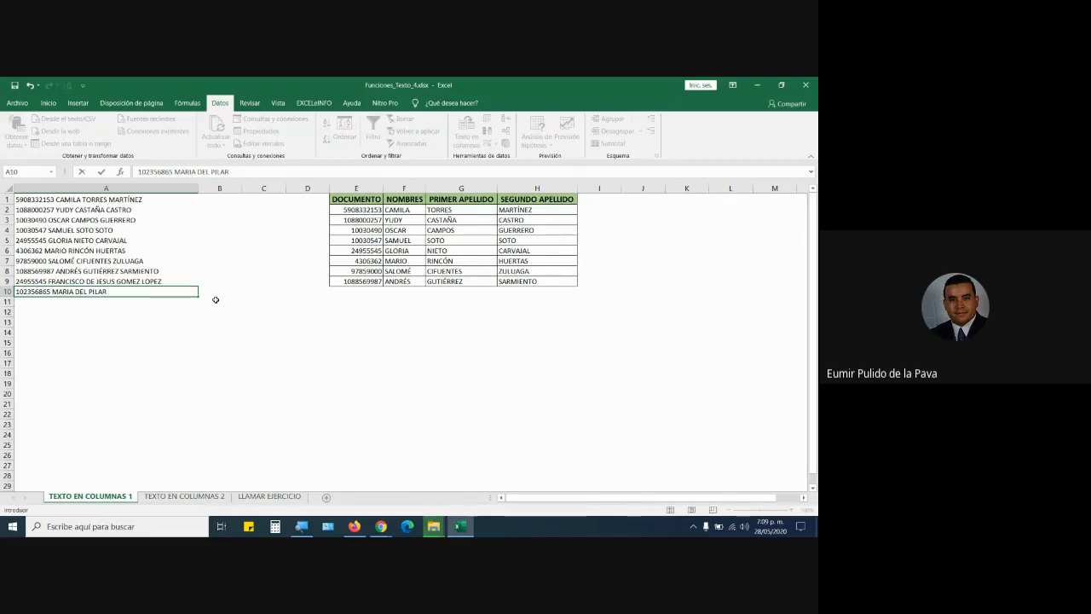
Enter a second ID number plus the four-word name starting MARIA DEL PILAR in A10.
key("Return")
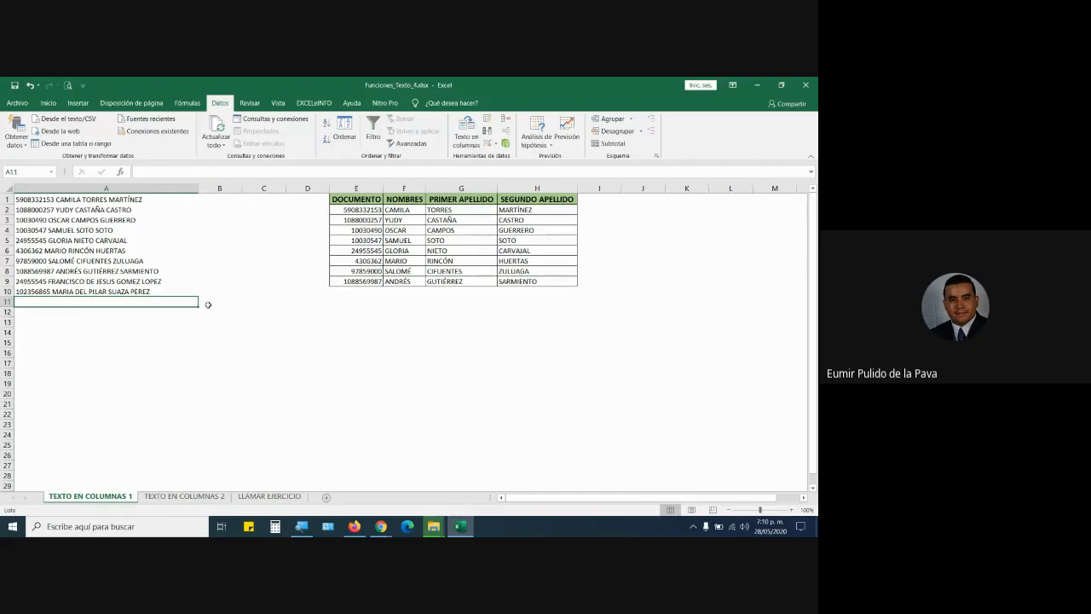
Delete the contents of E2:H9 so only the DOCUMENTO–SEGUNDO APELLIDO headers remain.
left_click_drag(372, 209, 528, 279)
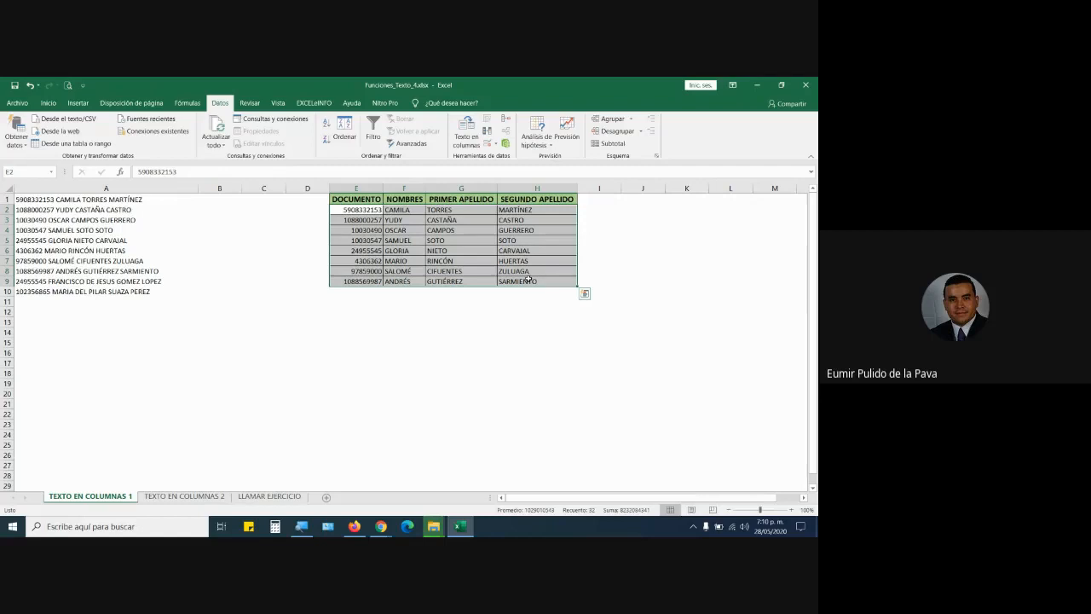
key("Delete")
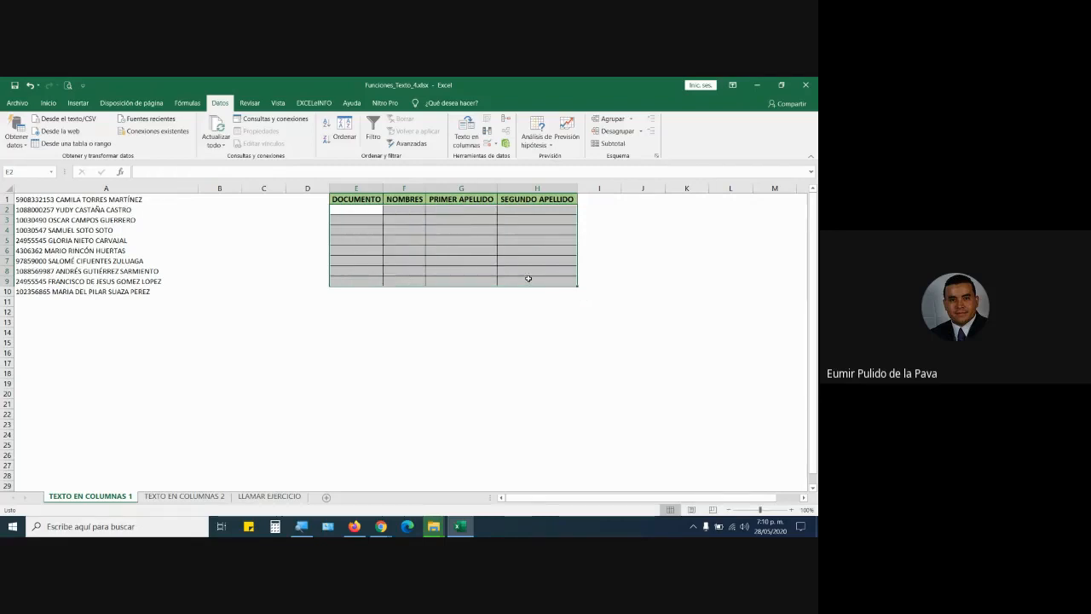
left_click(468, 220)
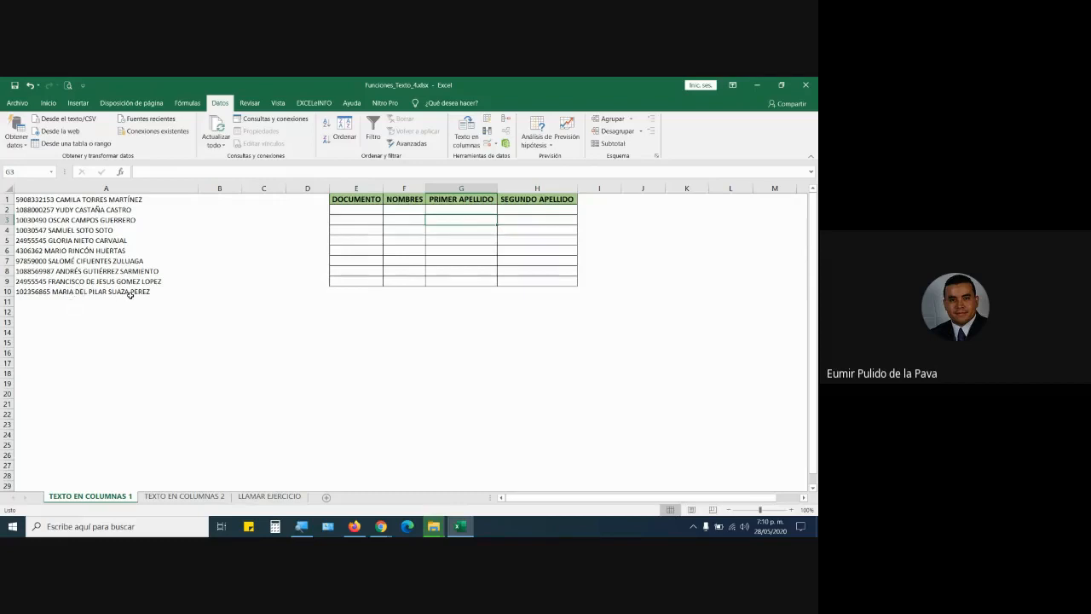
Split column A at spaces with Text to Columns into destination E2, replacing the existing cells.
left_click(116, 187)
left_click(462, 130)
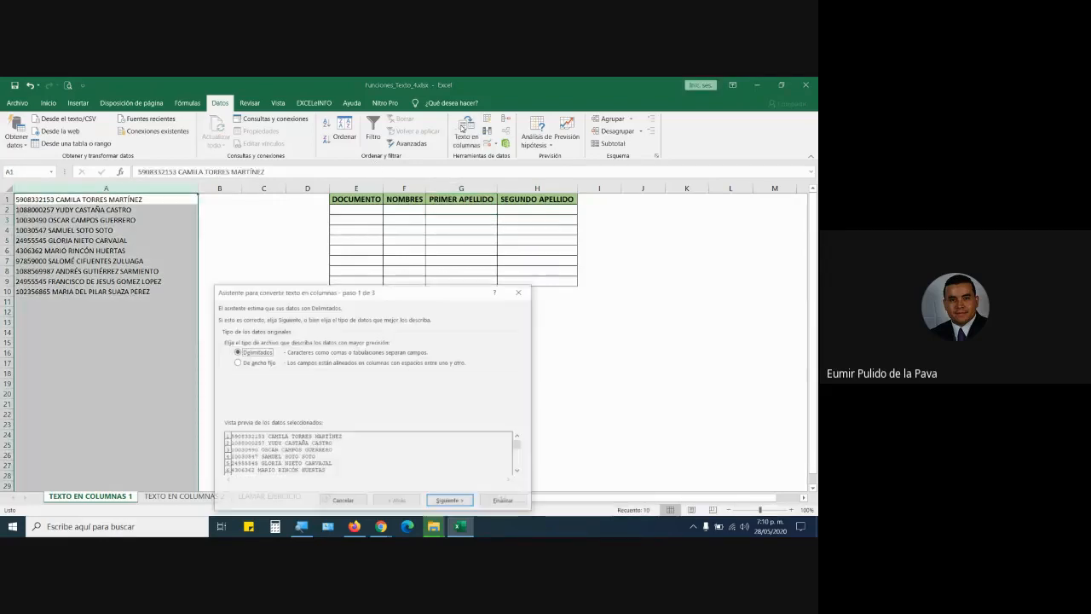
left_click(450, 502)
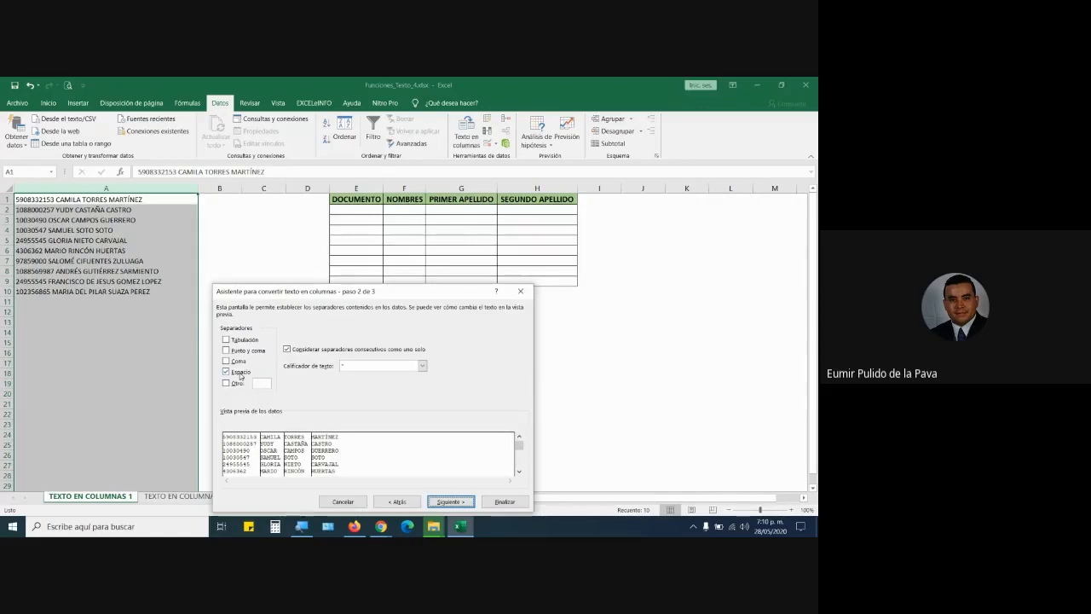
left_click(452, 502)
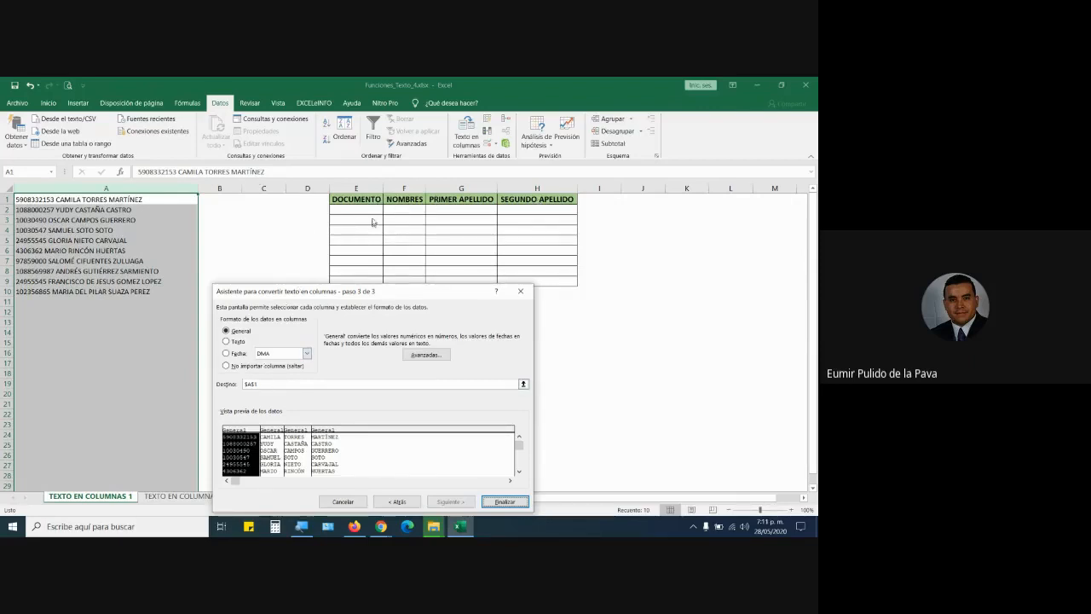
double_click(256, 383)
left_click(358, 211)
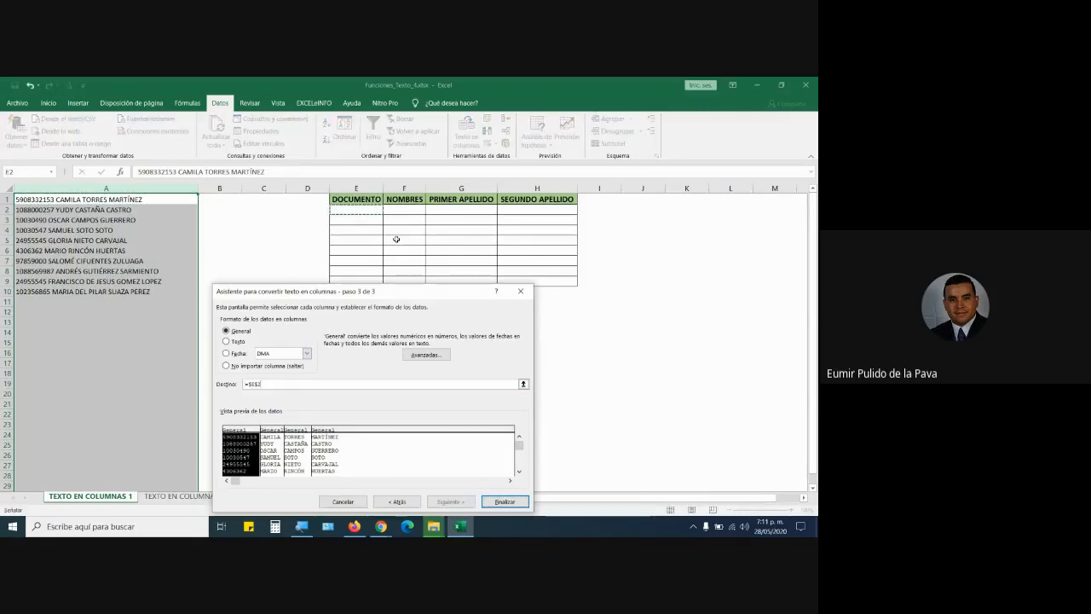
left_click(493, 502)
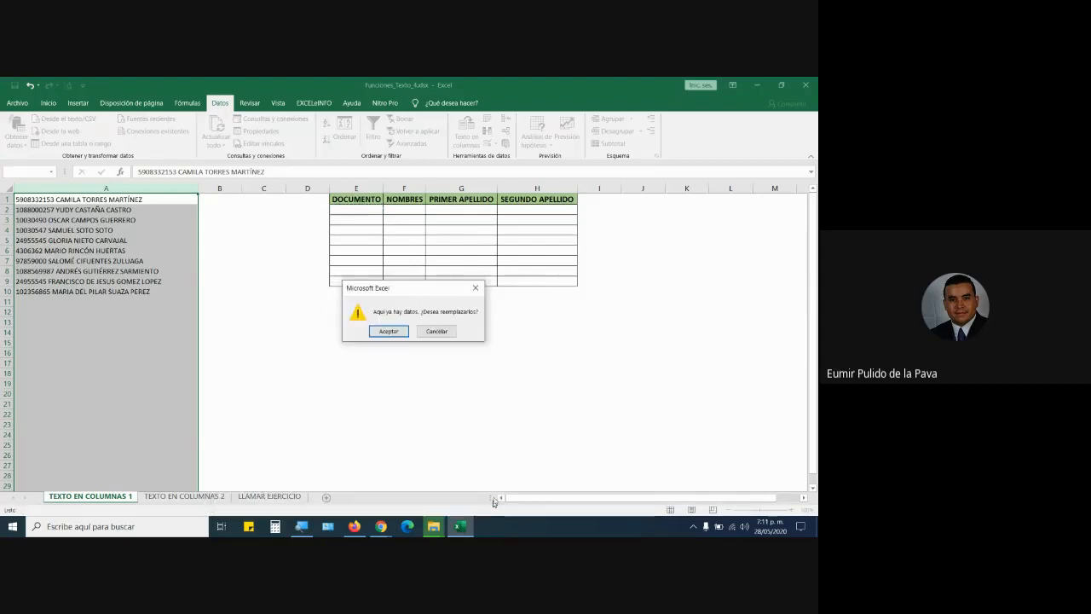
left_click(389, 330)
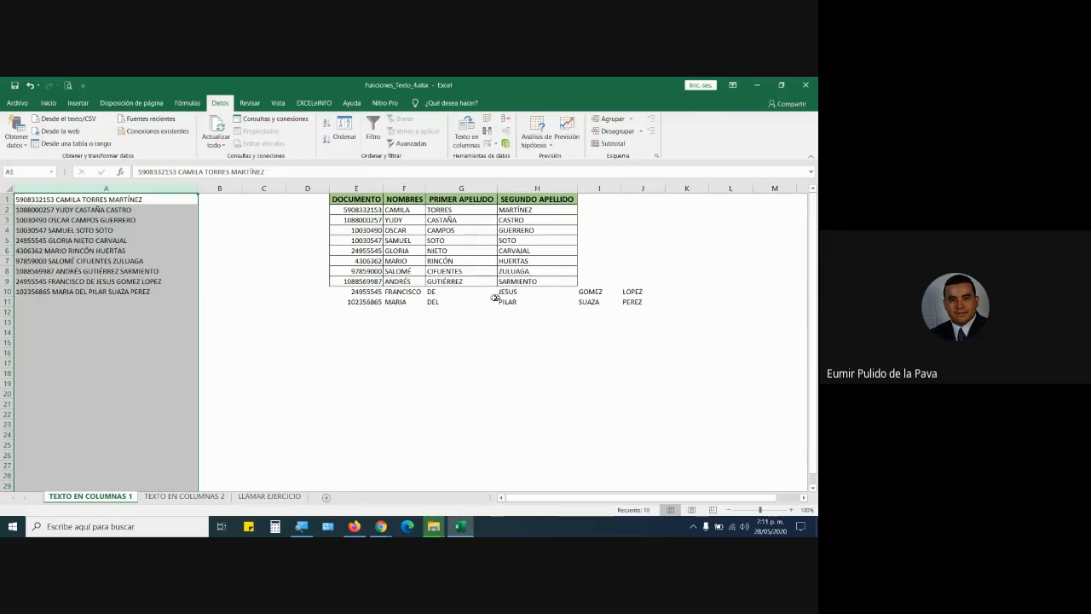
left_click(405, 292)
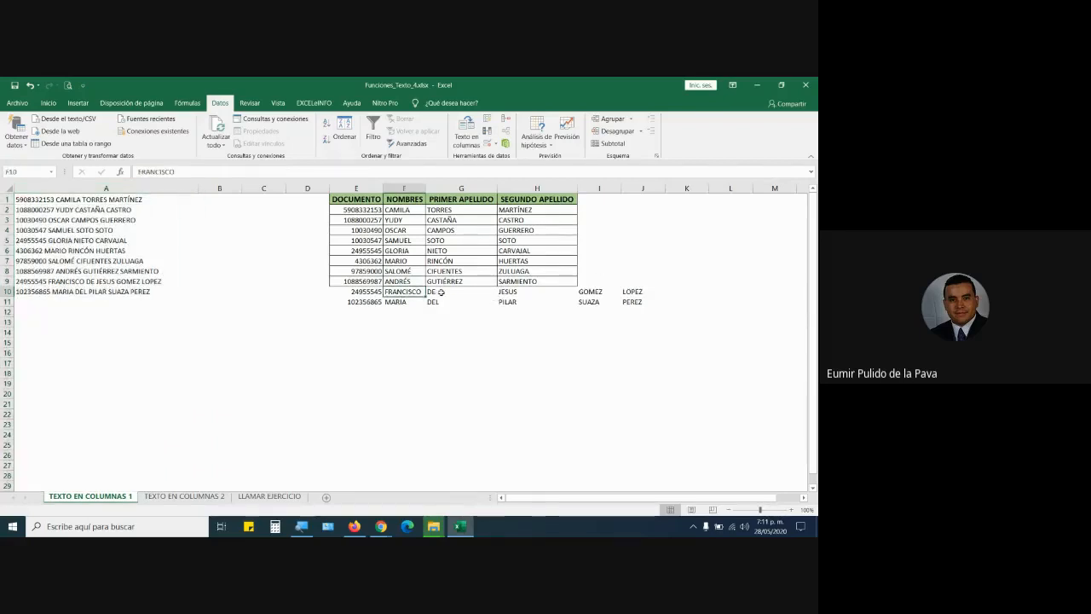
left_click(441, 293)
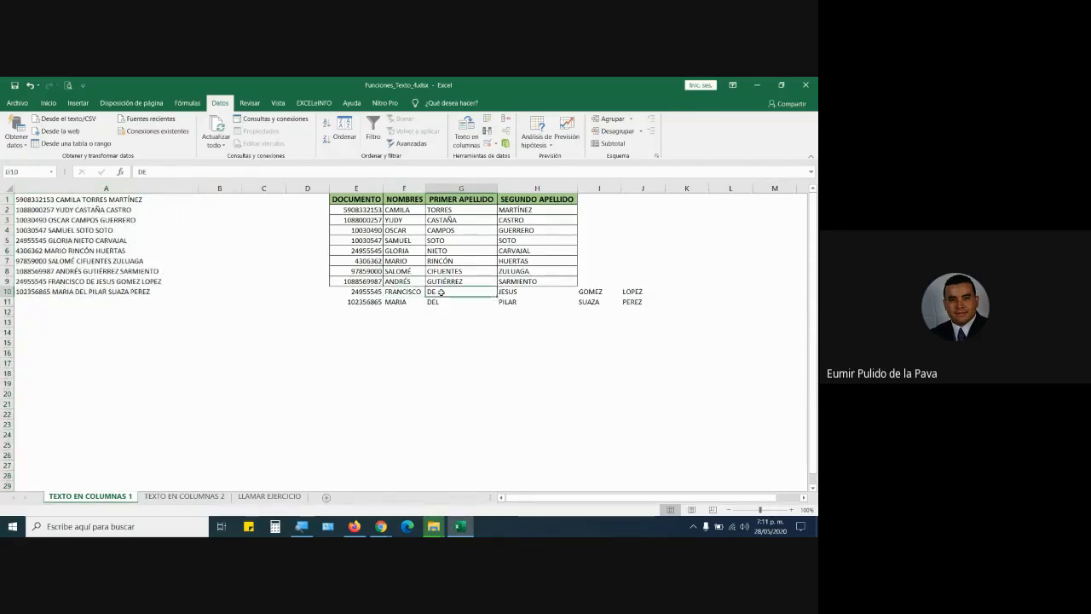
left_click(510, 292)
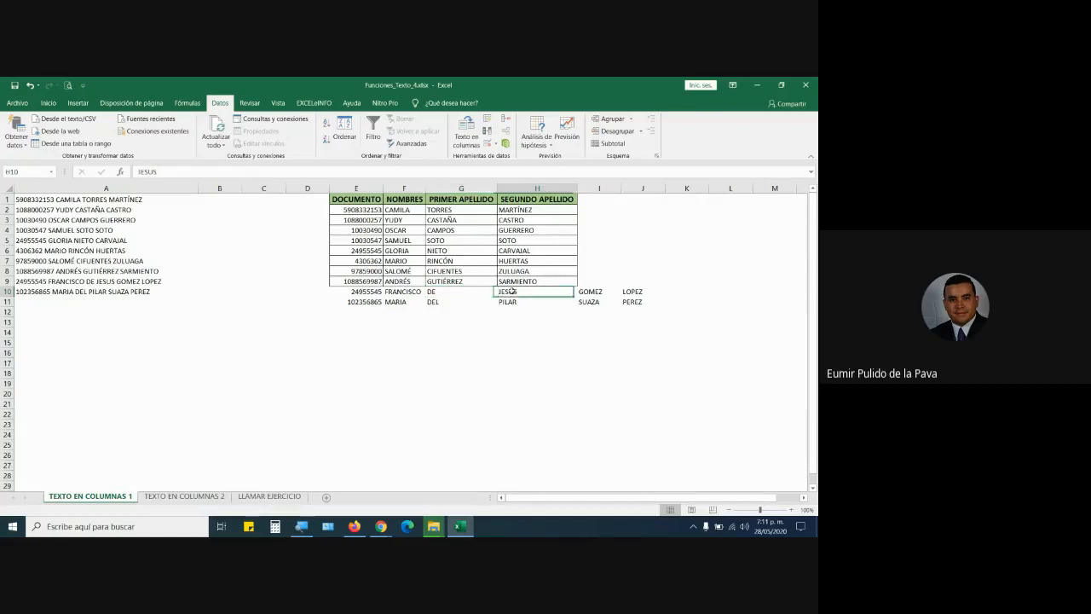
left_click(583, 292)
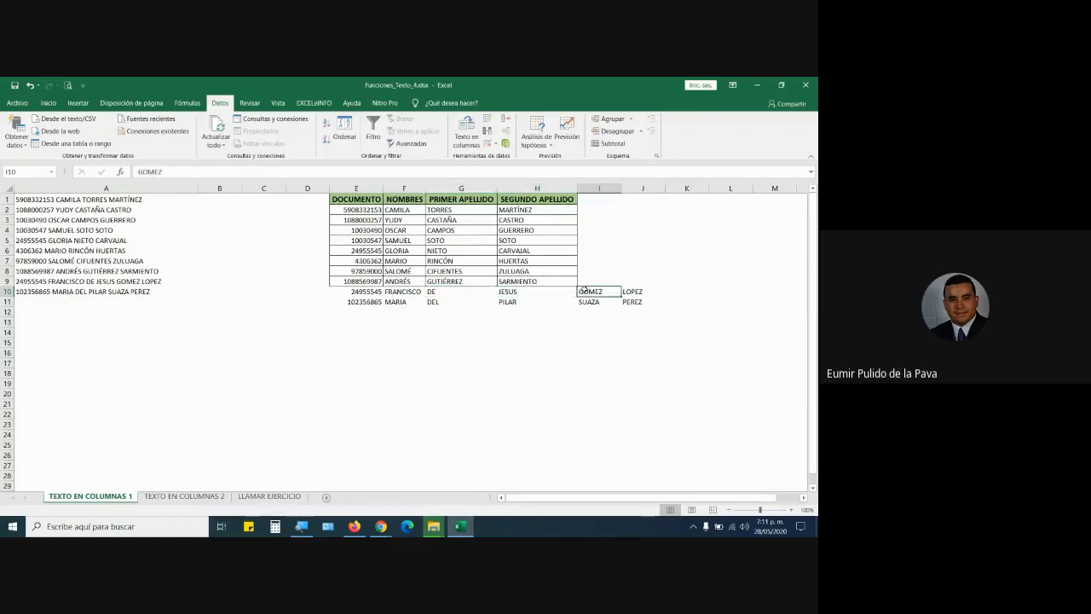
left_click(640, 291)
left_click(407, 301)
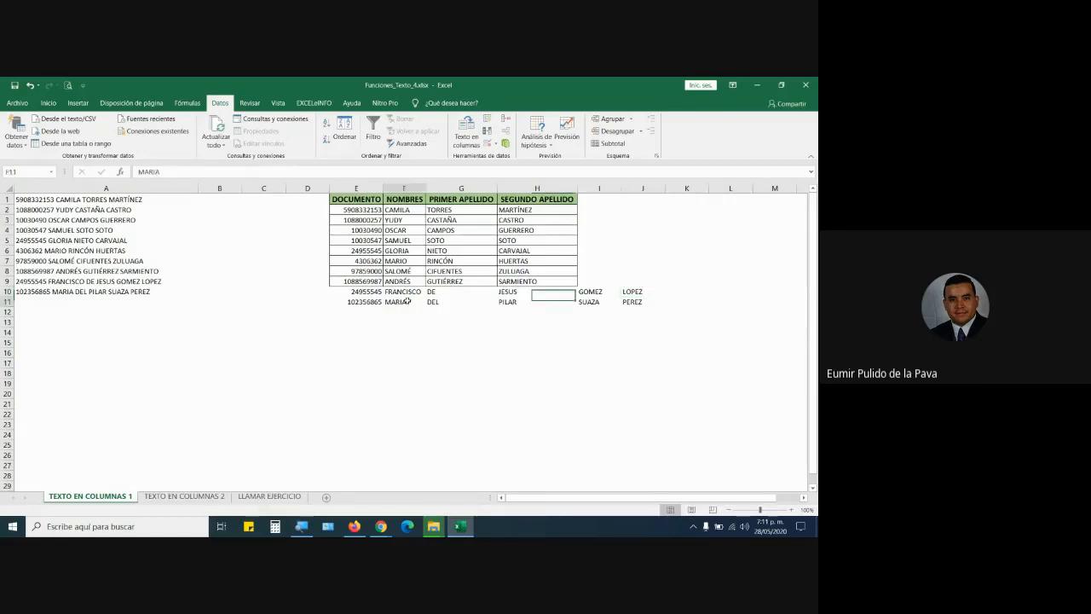
left_click(439, 301)
left_click(515, 302)
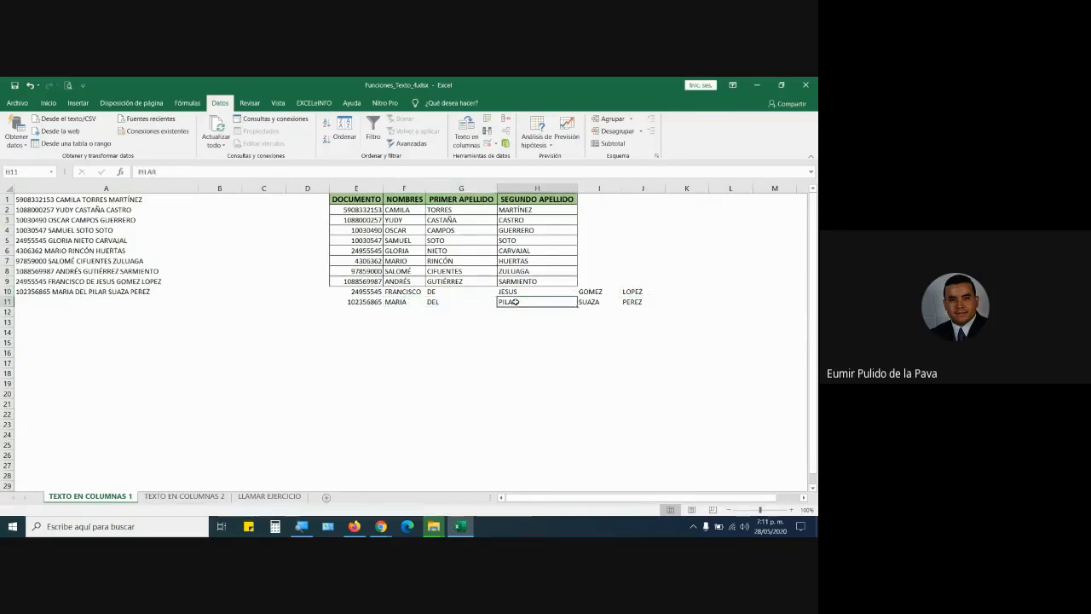
left_click(590, 301)
left_click(631, 301)
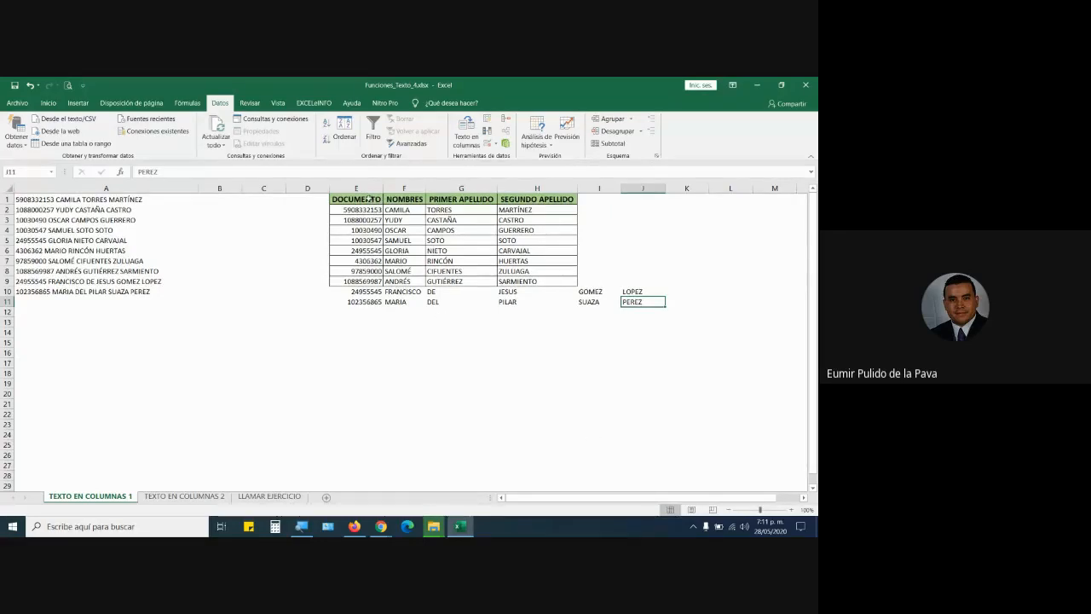
left_click_drag(373, 200, 543, 200)
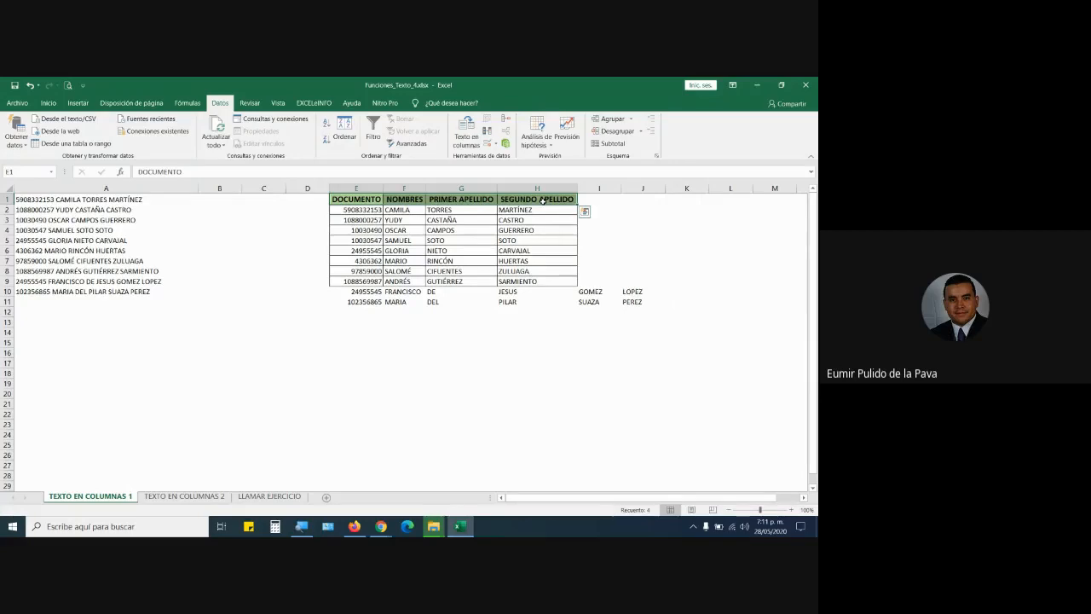
left_click(195, 189)
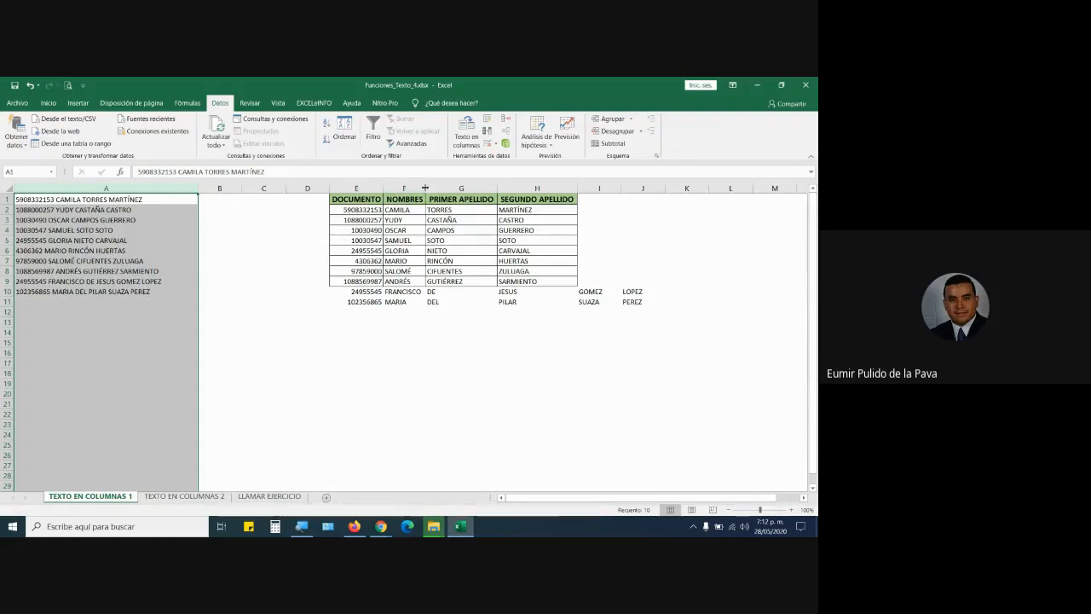
Widen column F and give K10:K19 a yellow fill with font size 16.
left_click_drag(425, 188, 501, 187)
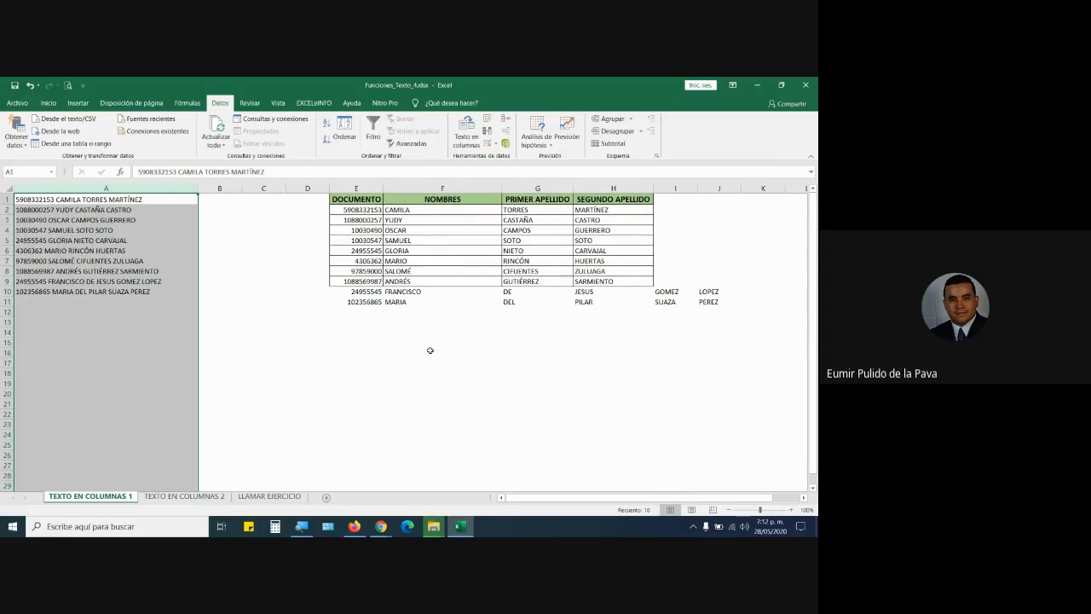
left_click(284, 293)
left_click(298, 294)
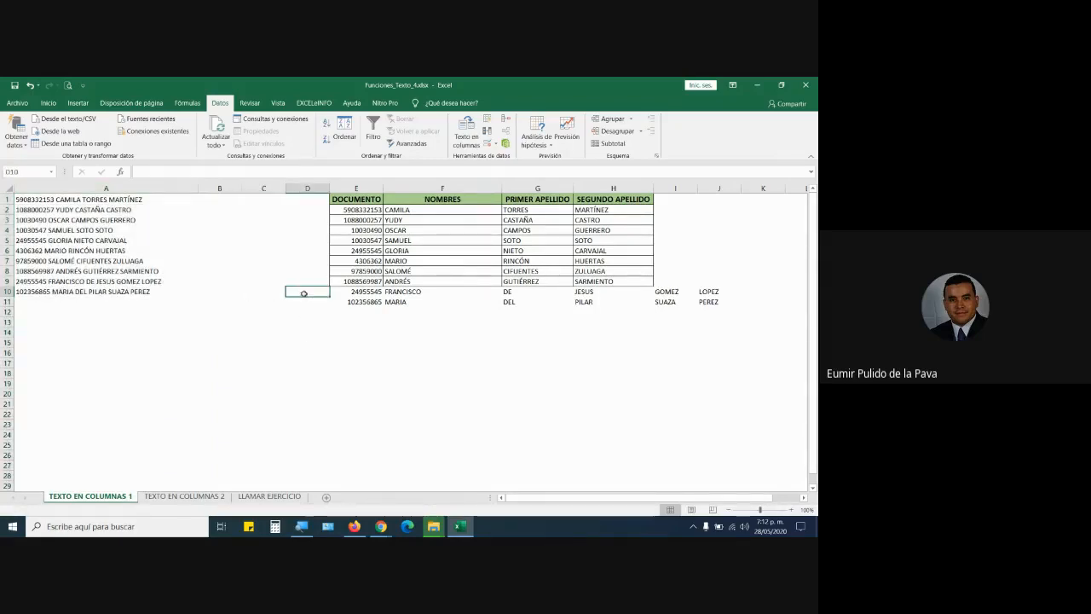
left_click(757, 292)
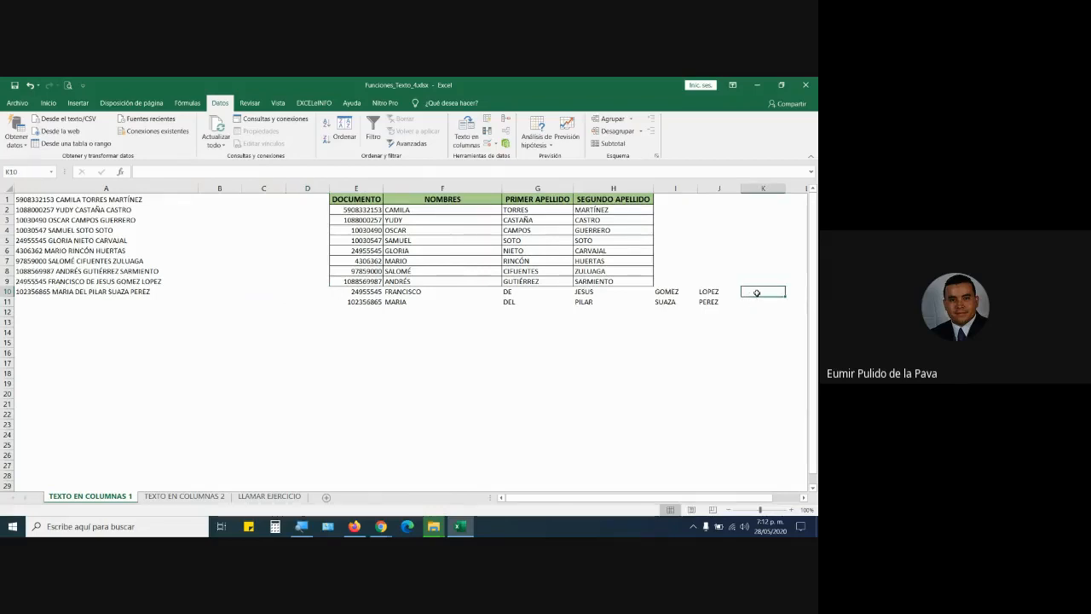
left_click_drag(756, 292, 763, 386)
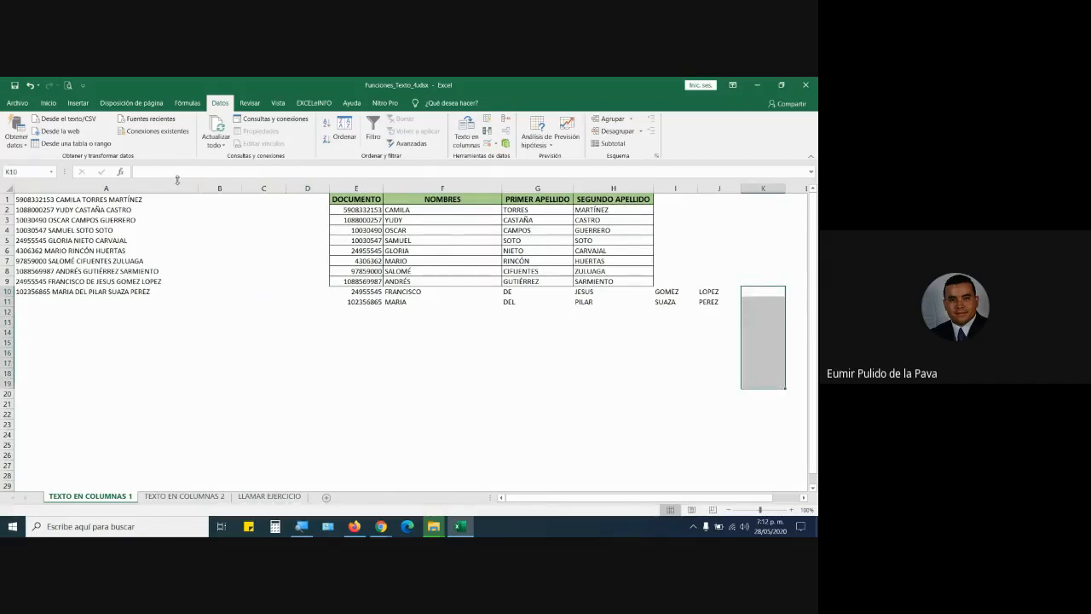
left_click(48, 104)
left_click(168, 140)
left_click(182, 124)
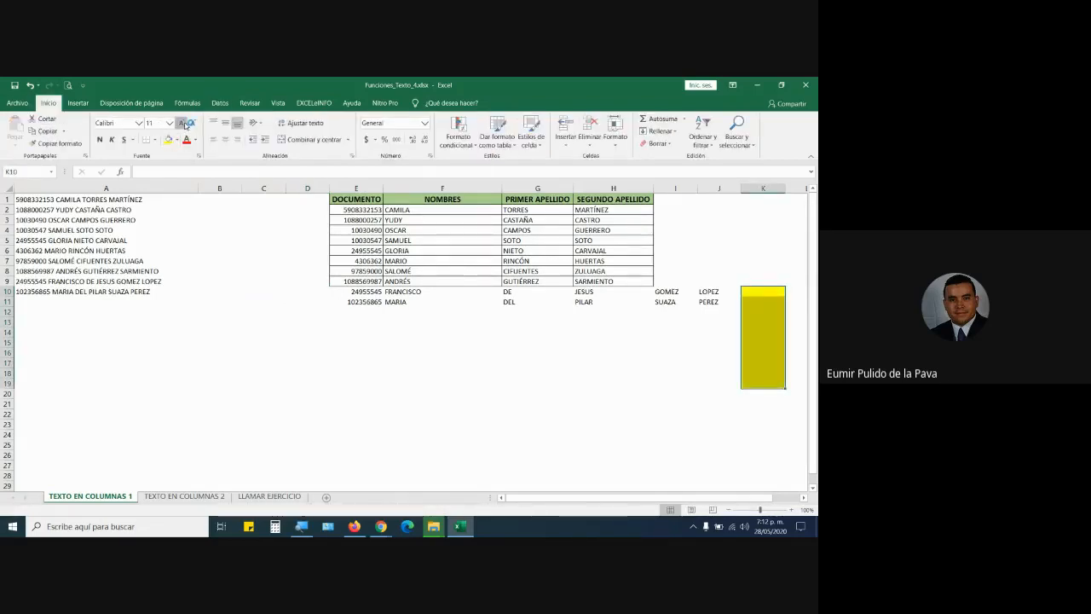
left_click(181, 124)
left_click(181, 124)
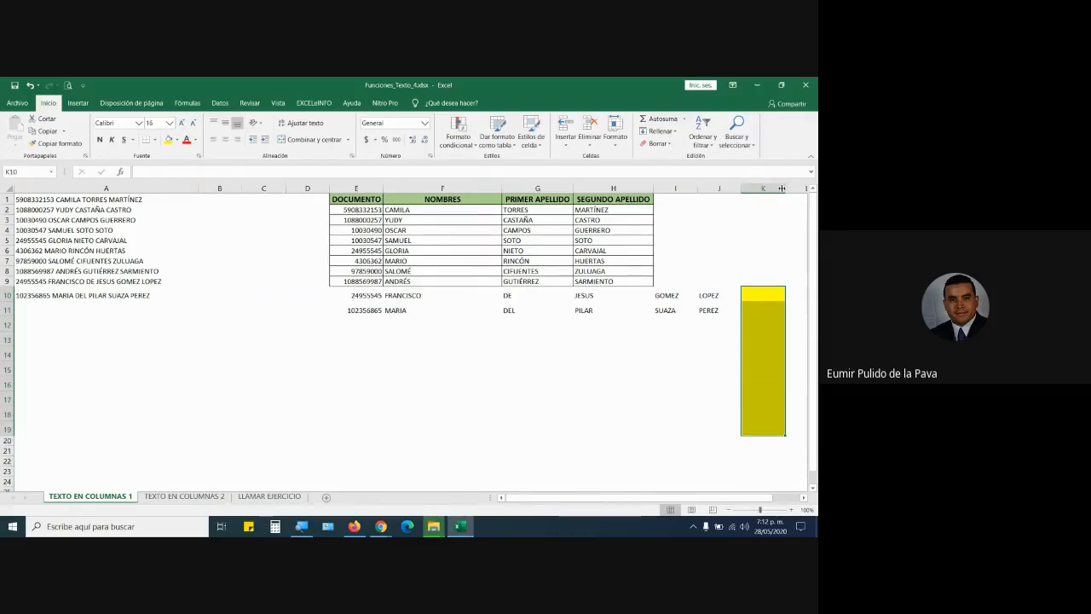
Widen column K to fit full names, then select the name columns F to H.
left_click_drag(786, 187, 806, 186)
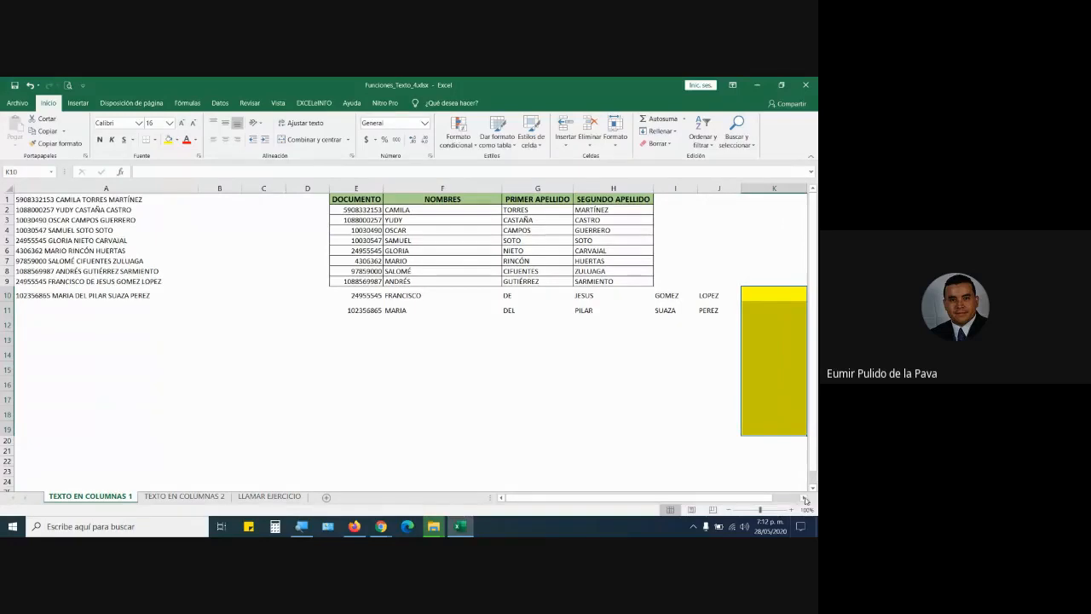
scroll(576, 189, "right", 3)
left_click_drag(575, 188, 647, 188)
left_click(549, 294)
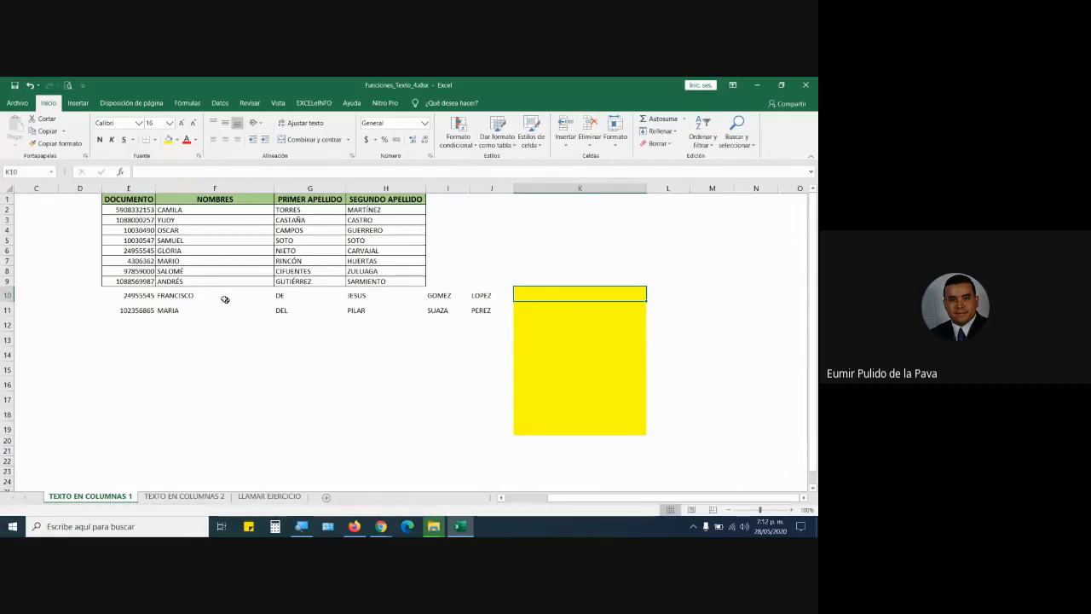
left_click(263, 187)
left_click_drag(263, 187, 379, 185)
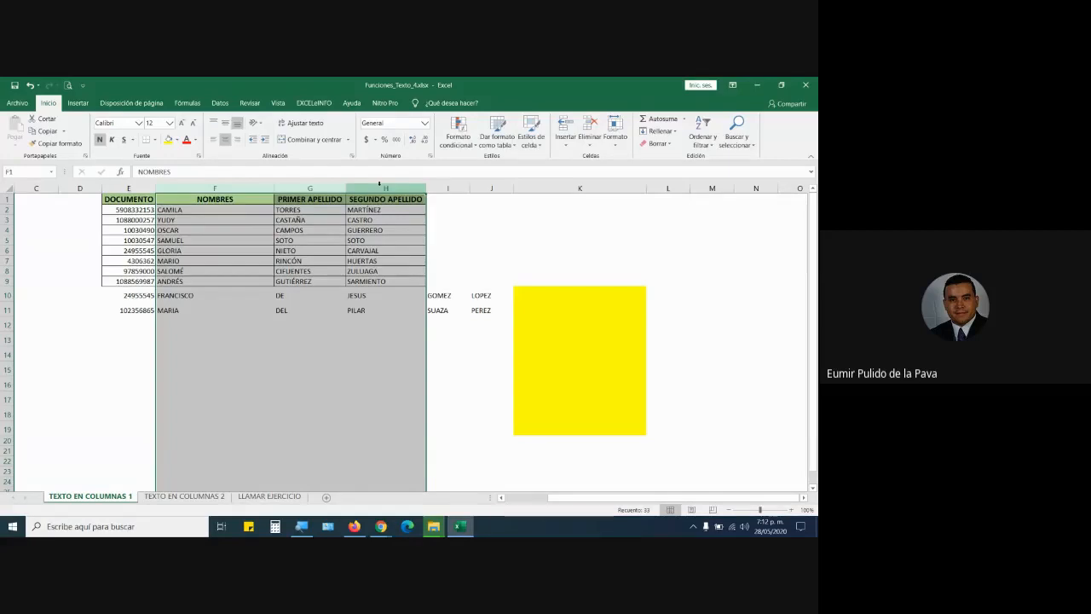
Review the name parts in F10:H10, then begin a formula with = in K10.
left_click(179, 298)
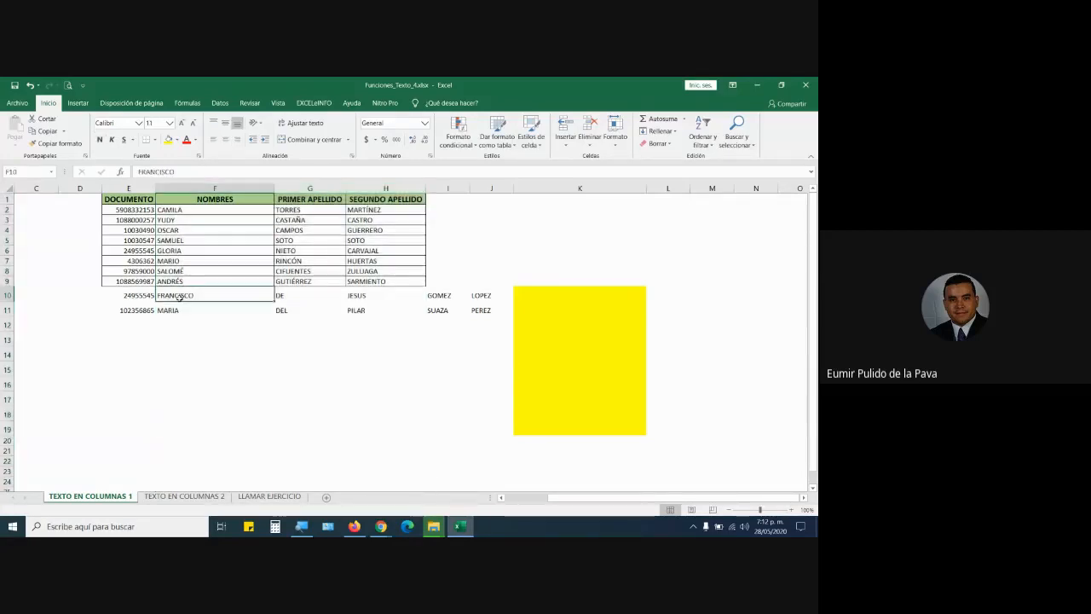
left_click(291, 295)
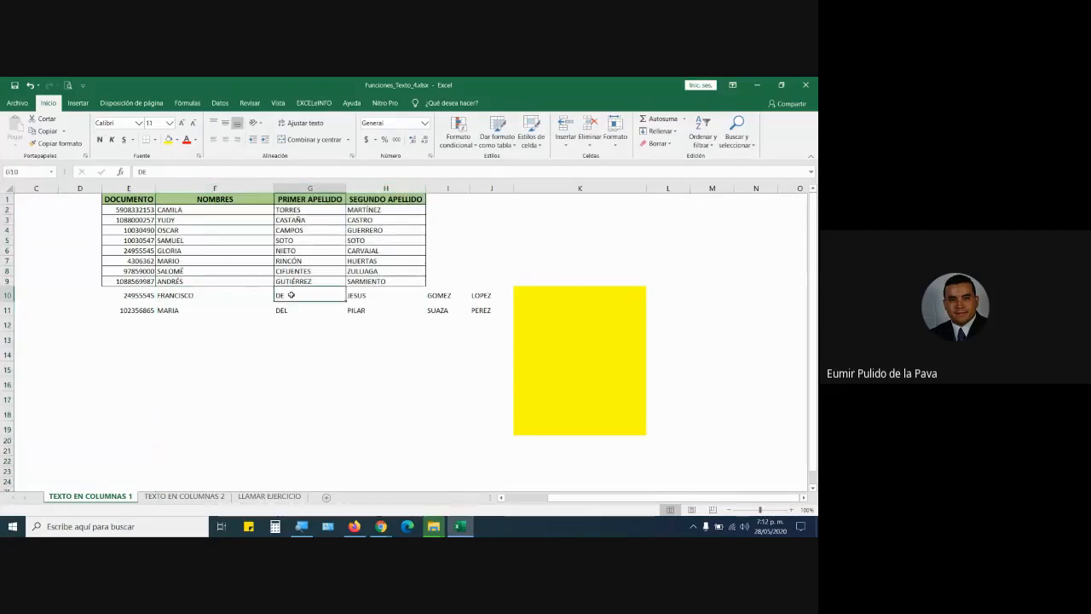
left_click(218, 294)
left_click_drag(218, 293, 409, 295)
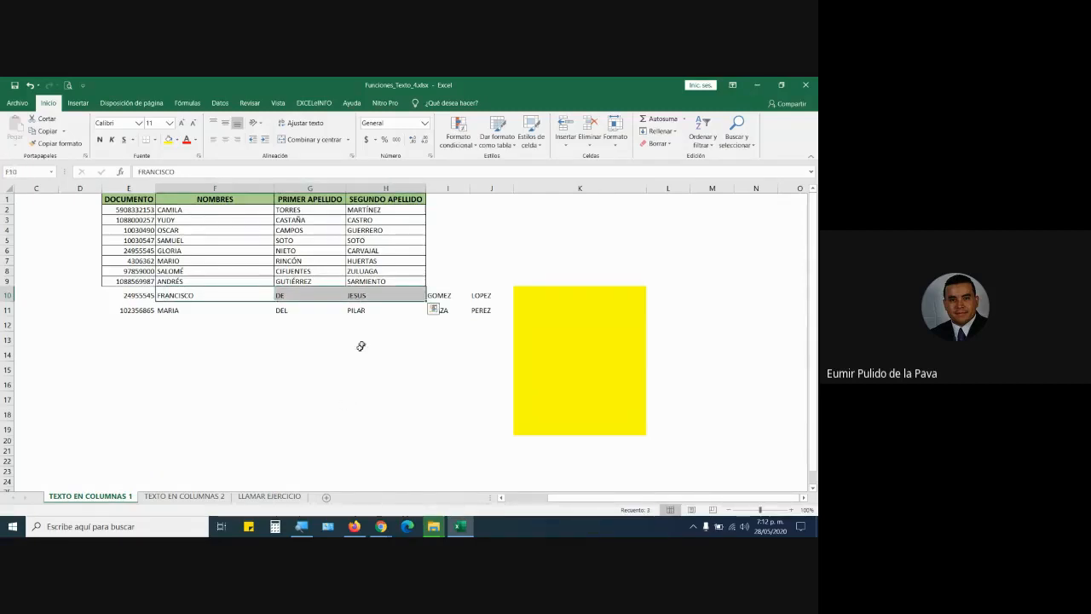
left_click(355, 296)
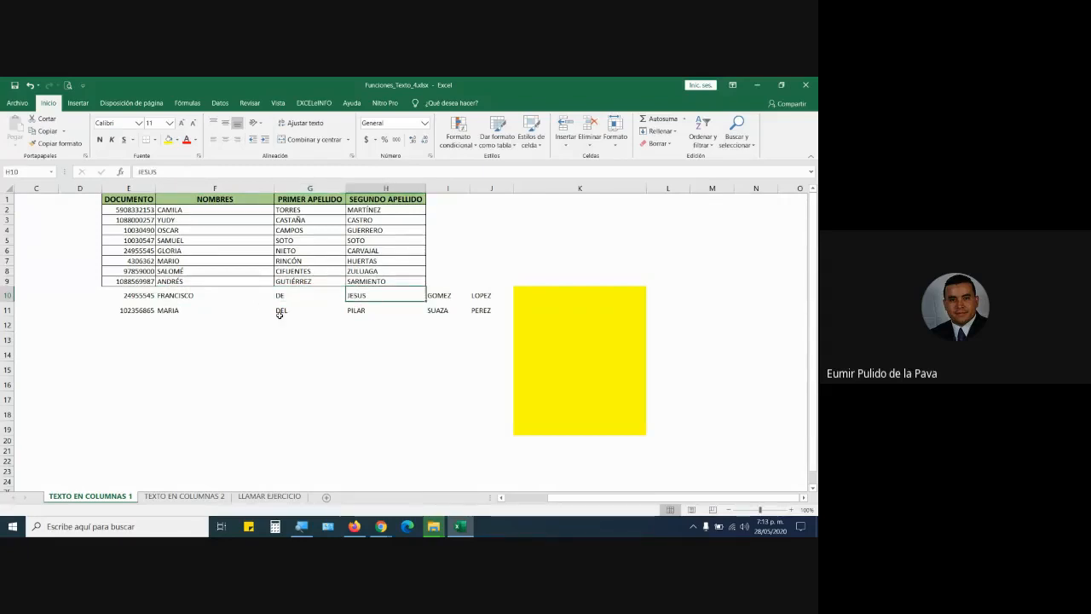
left_click(558, 295)
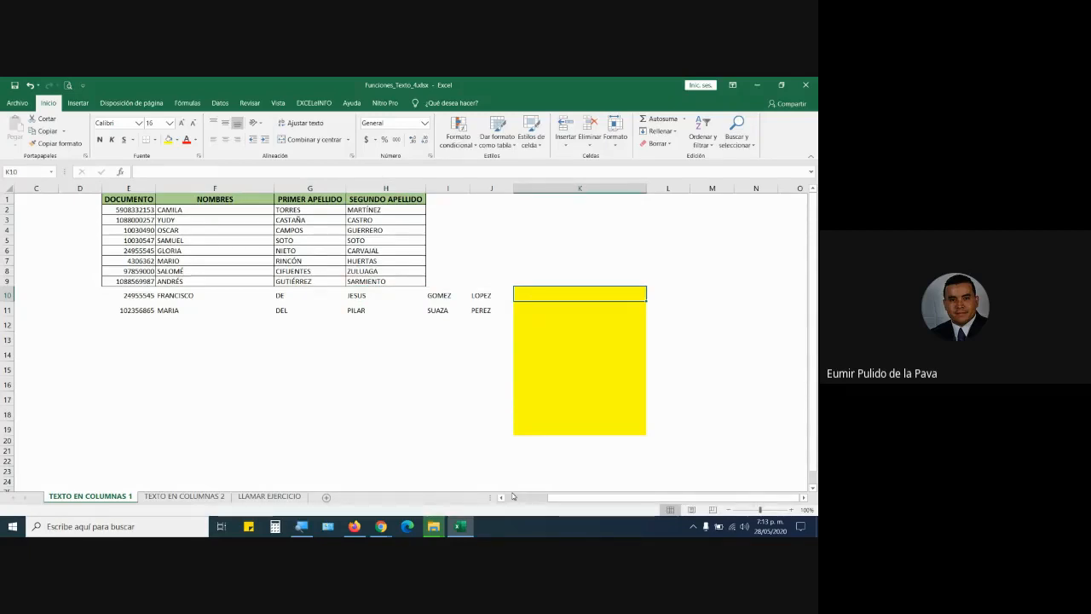
type("=")
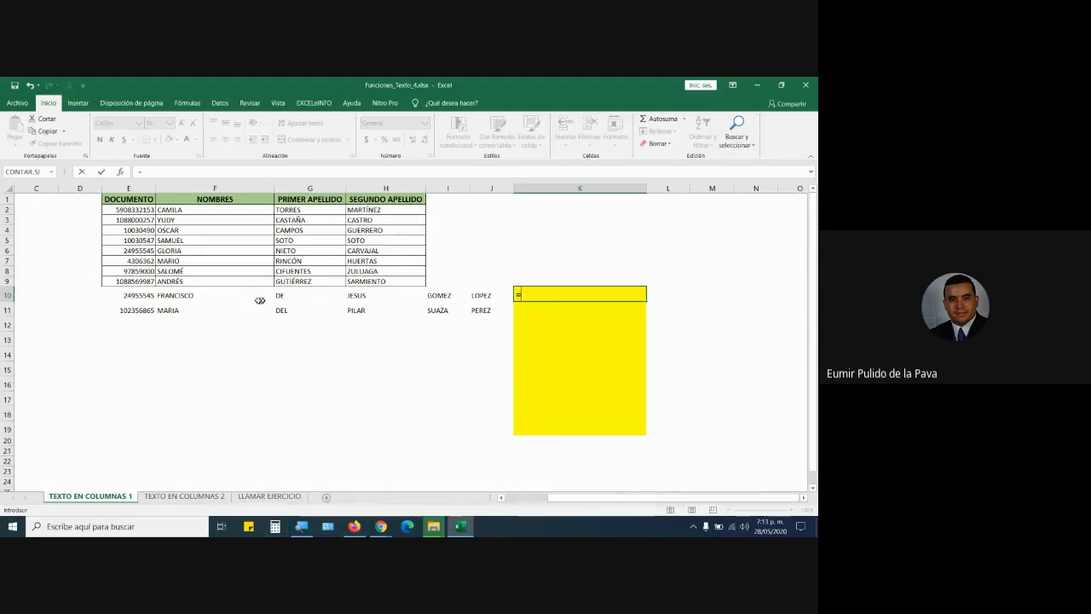
Join F10, G10 and H10 with & in the K10 formula, then cancel it and select E12.
left_click(224, 295)
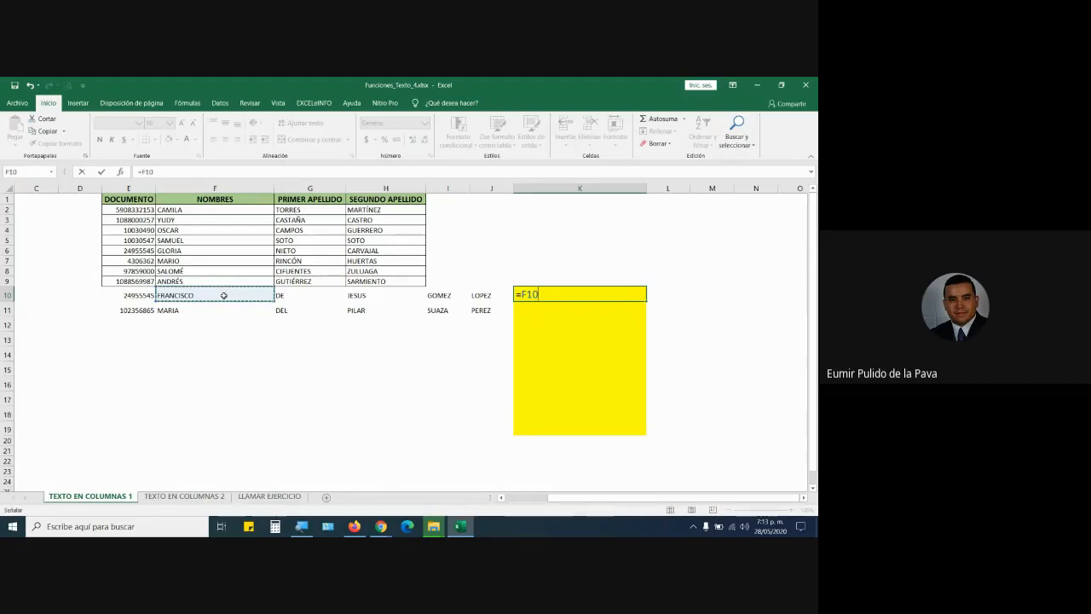
type("&")
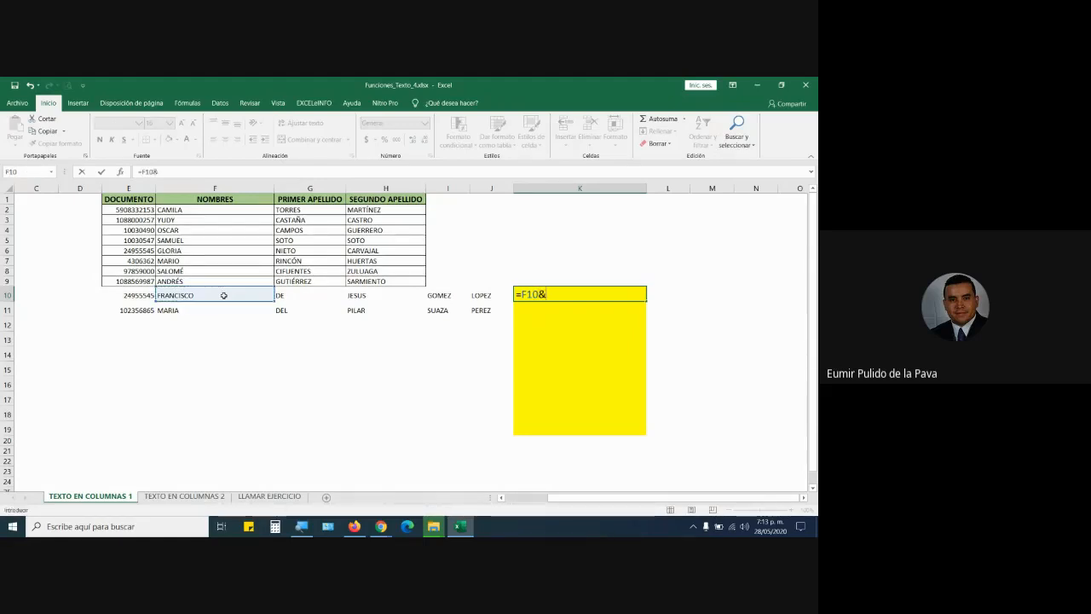
type("\" \"&")
left_click(294, 294)
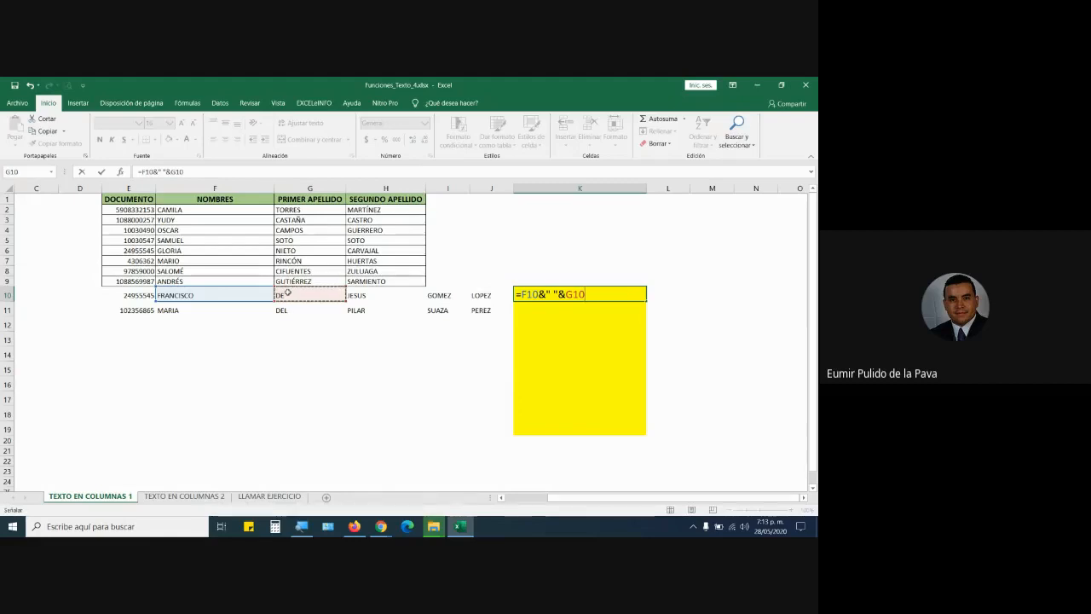
type("&\" \"")
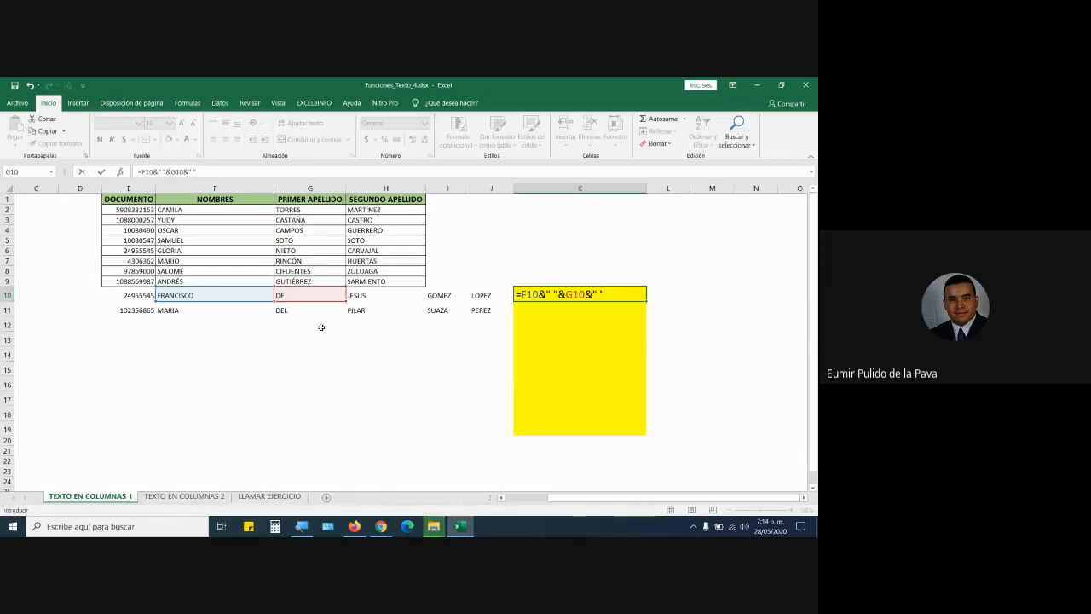
type("&")
left_click(377, 295)
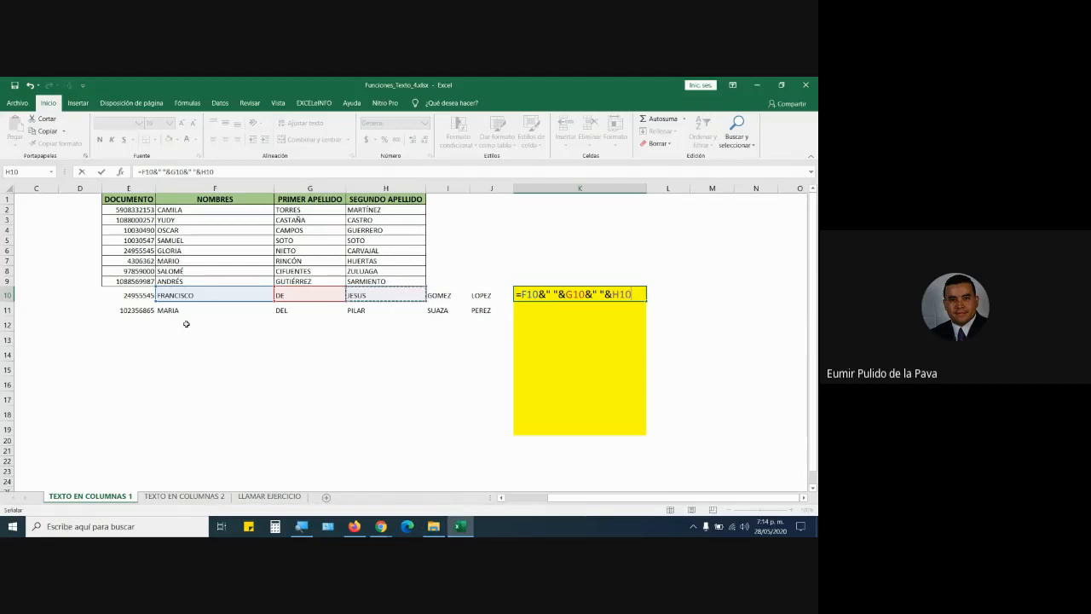
left_click_drag(632, 294, 489, 295)
key("Escape")
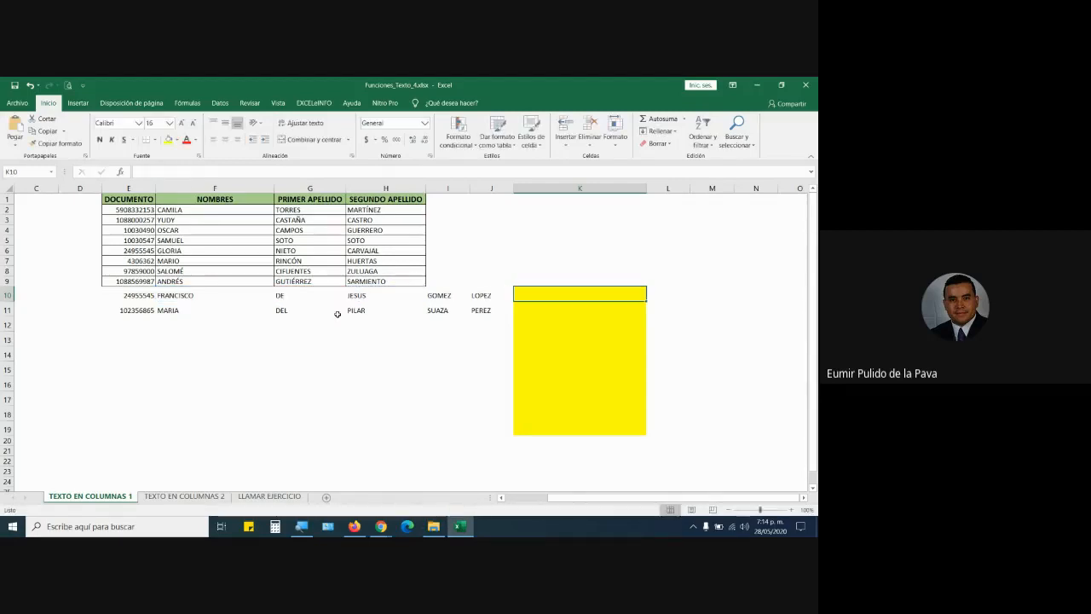
left_click(137, 324)
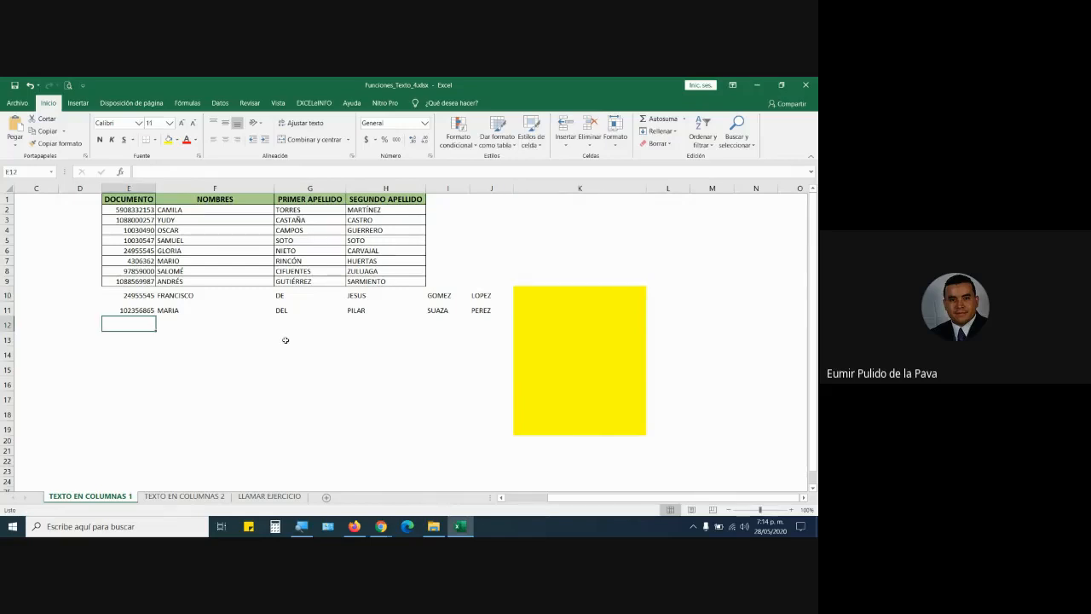
Fill row 12 with document number 12121212, DIANA and CAROLINA.
type("12121212")
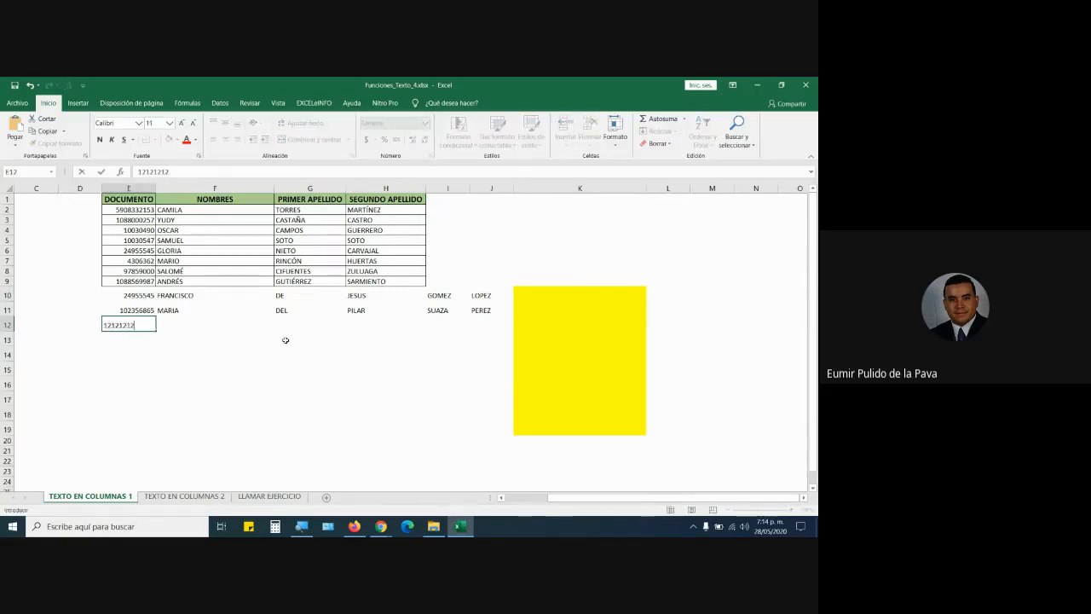
key("Tab")
type("D")
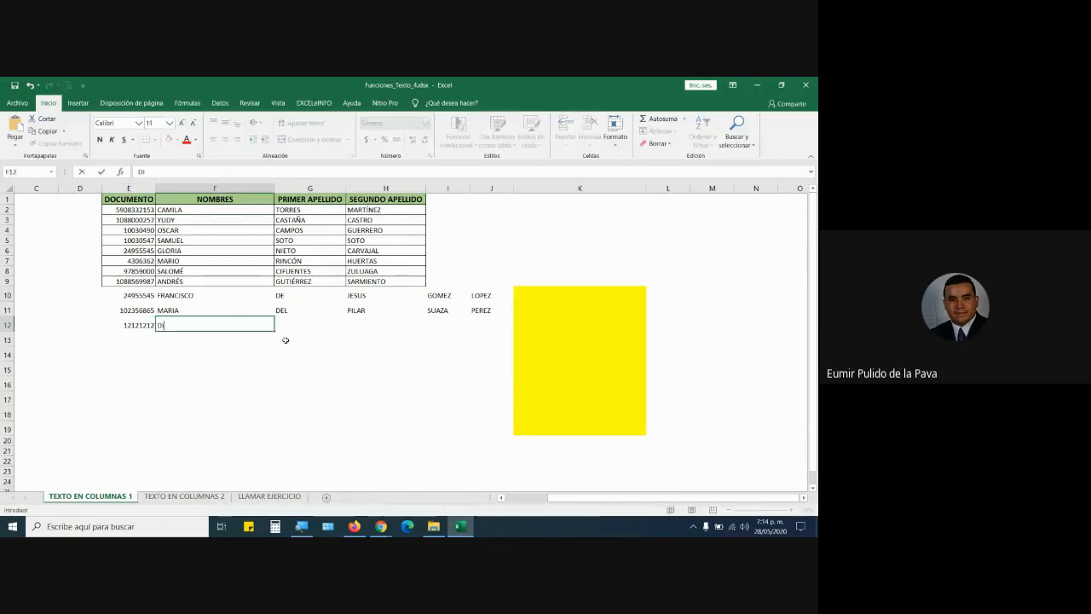
type("IANA")
key("Tab")
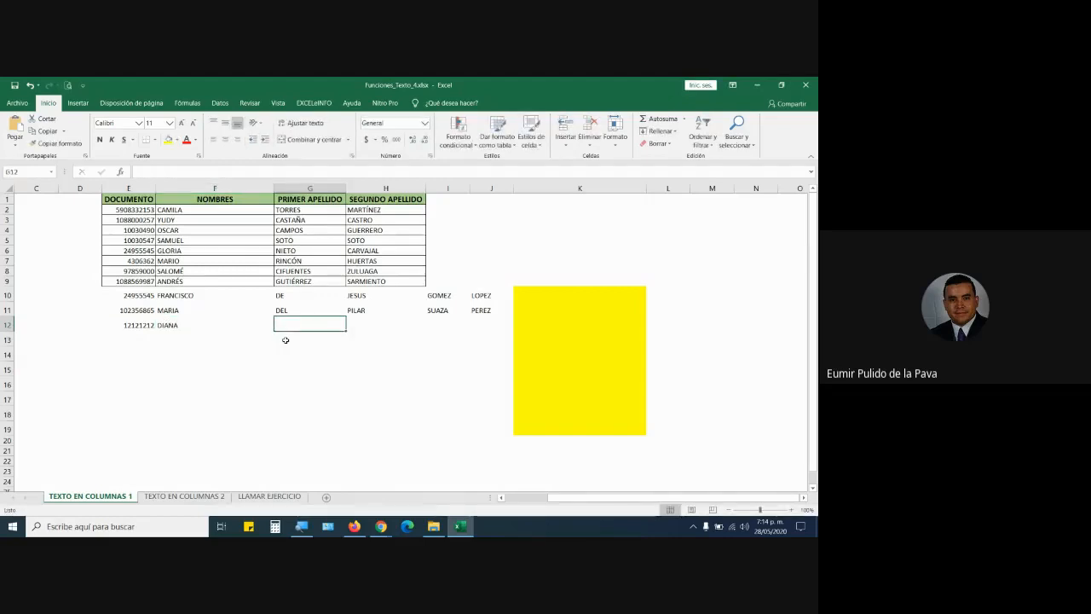
type("CAROLINA")
key("Return")
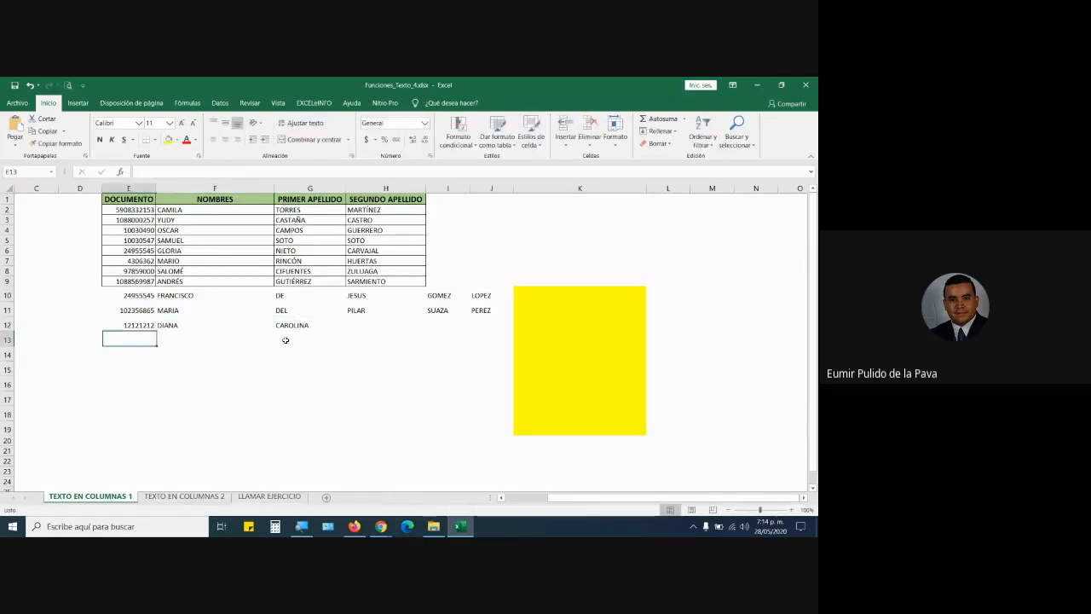
Paste =F10&" "&G10&" "&H10 into K10 and go over each reference and space separator.
left_click(533, 294)
double_click(533, 293)
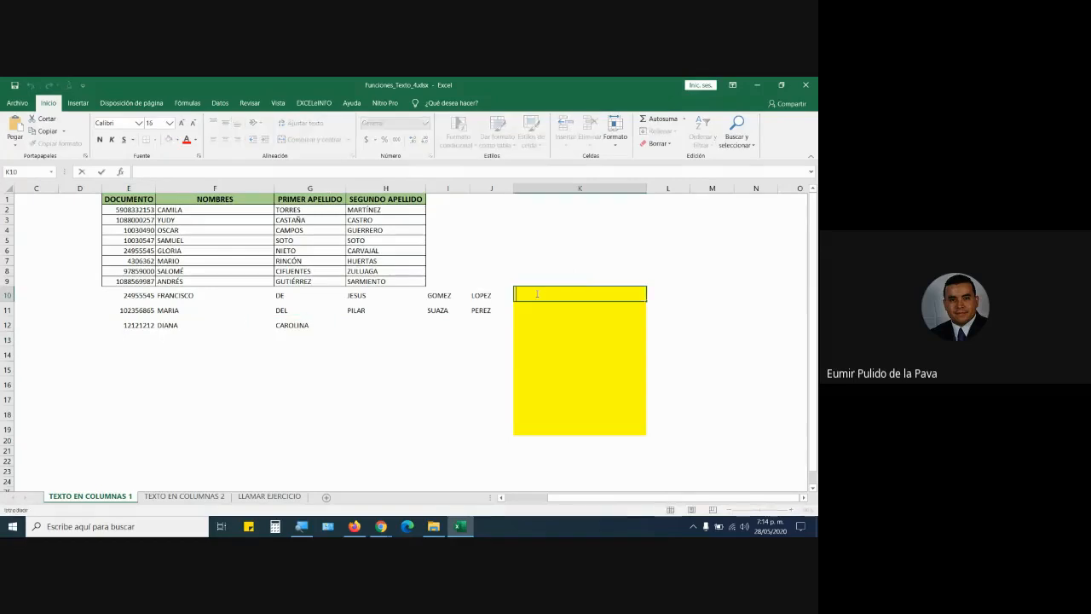
key("ctrl+v")
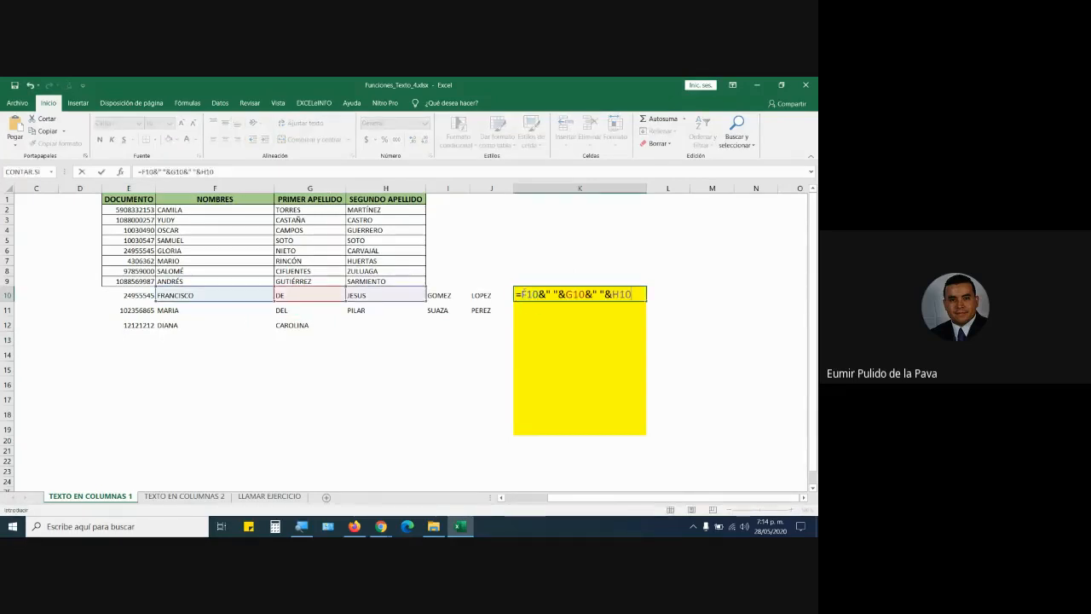
left_click_drag(522, 294, 538, 294)
left_click_drag(546, 294, 558, 294)
left_click_drag(566, 294, 586, 294)
left_click_drag(592, 294, 604, 294)
left_click(614, 295)
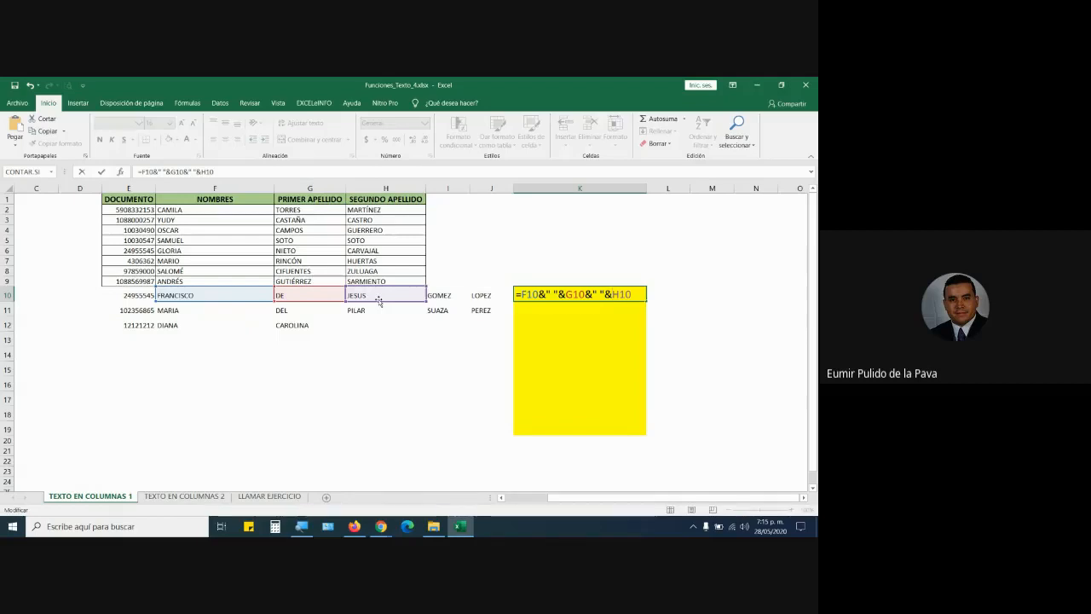
Admit the person waiting to join the Google Meet call, then return to Excel.
mouse_move(381, 526)
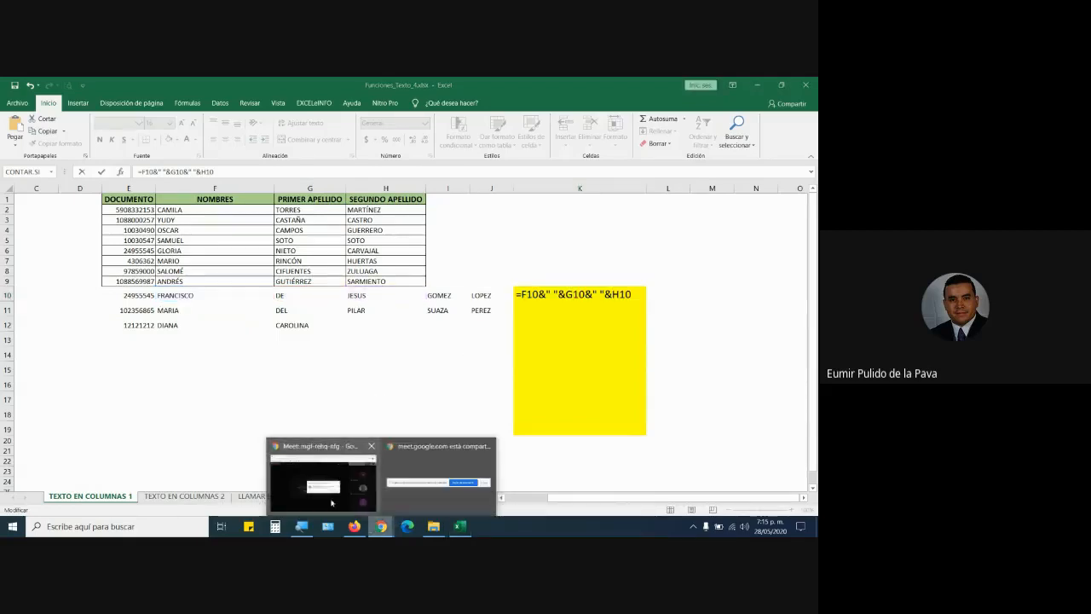
left_click(319, 482)
left_click(510, 357)
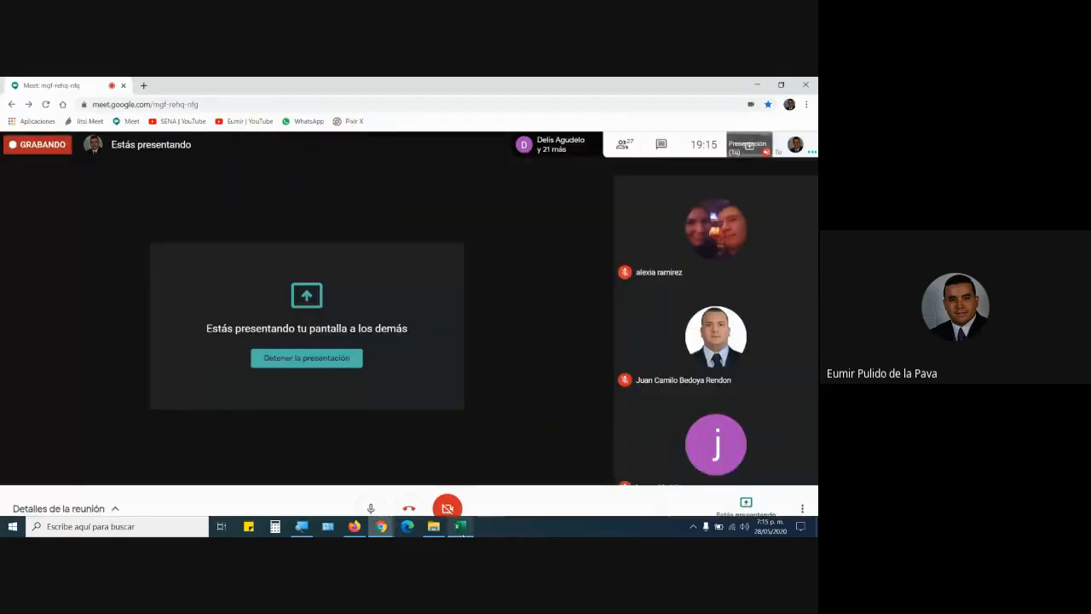
key("alt+Tab")
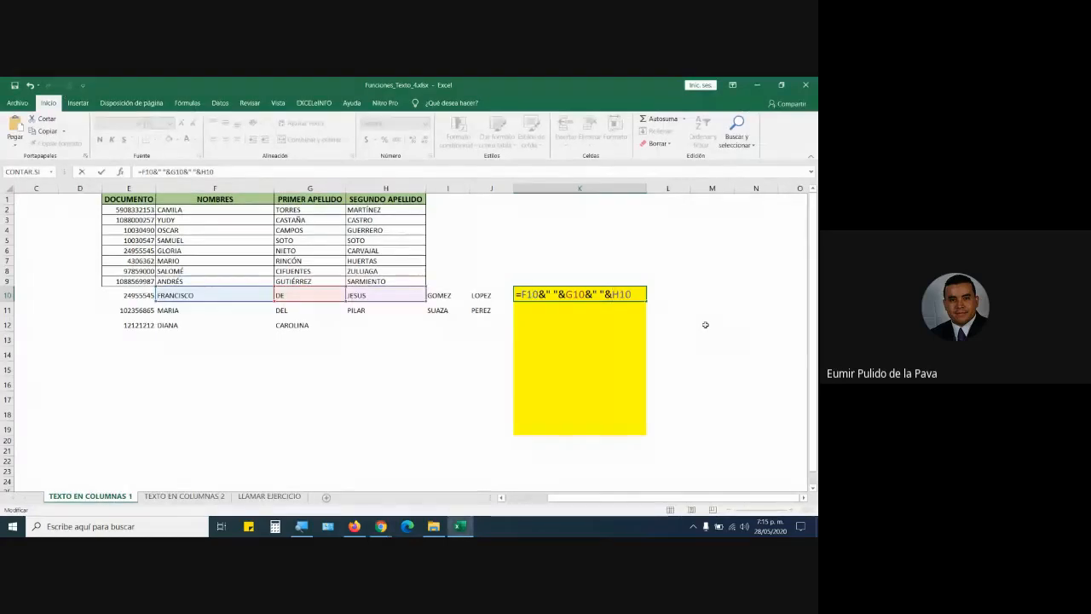
Commit the K10 formula and fill it down, giving FRANCISCO DE JESUS, MARIA DEL PILAR, DIANA CAROLINA in K10:K12.
key("Return")
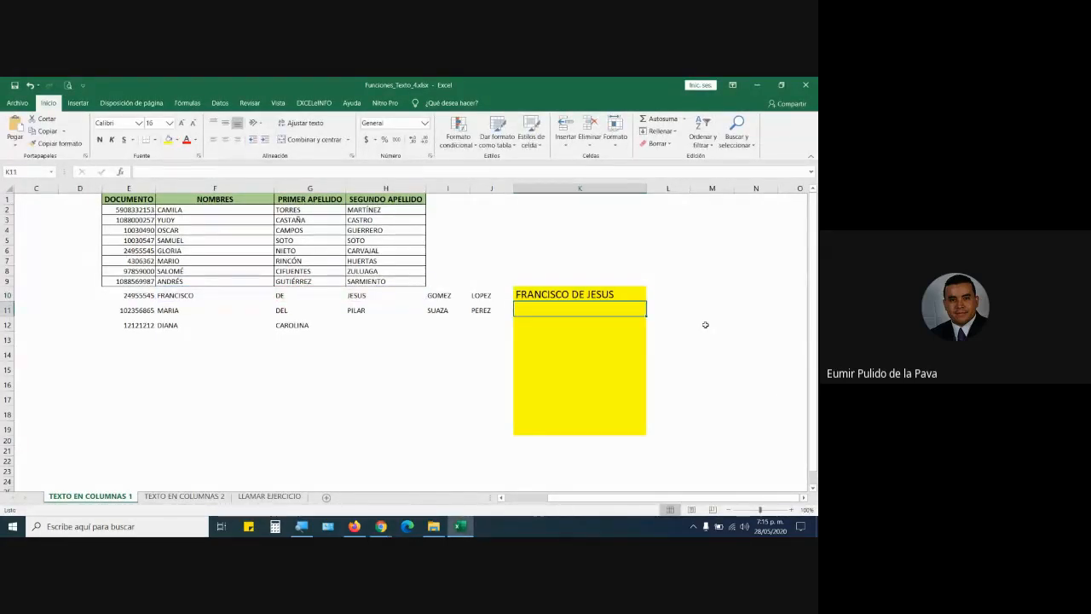
left_click(631, 296)
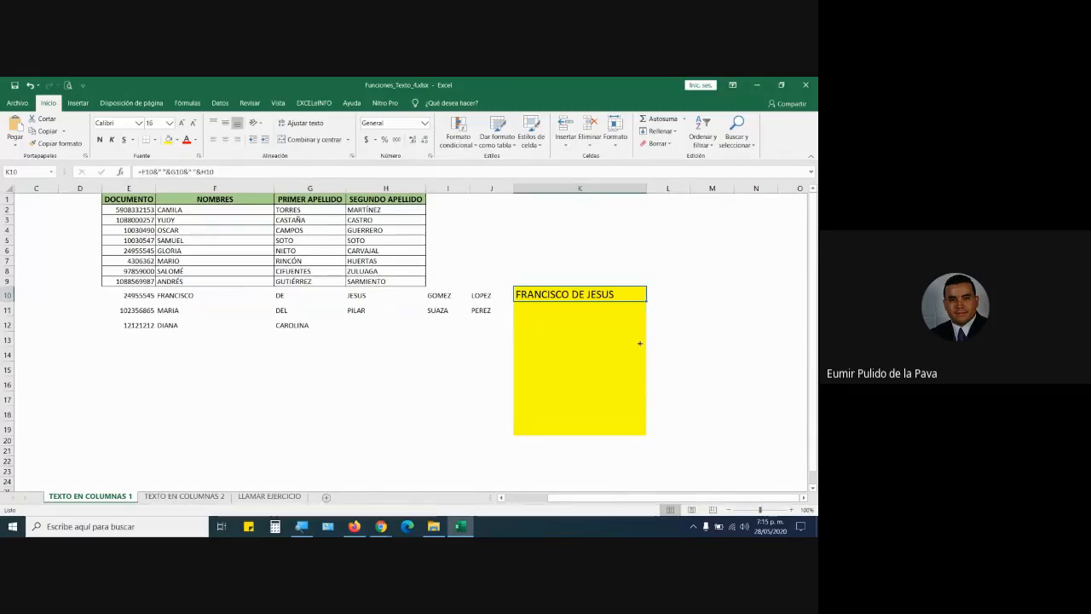
left_click_drag(646, 300, 640, 346)
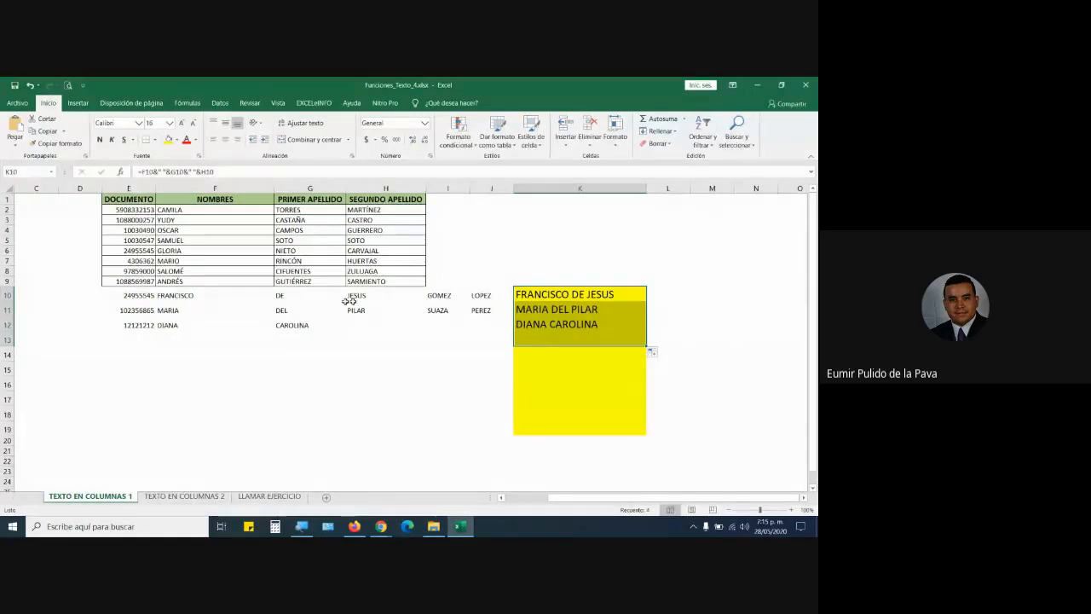
left_click(532, 294)
left_click_drag(532, 294, 531, 322)
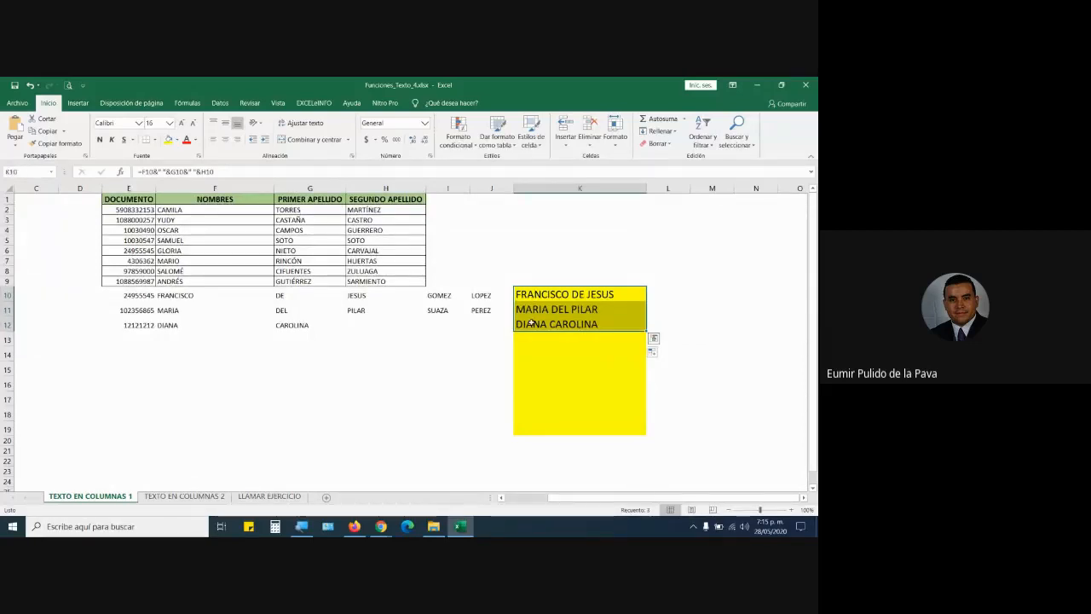
key("ctrl+c")
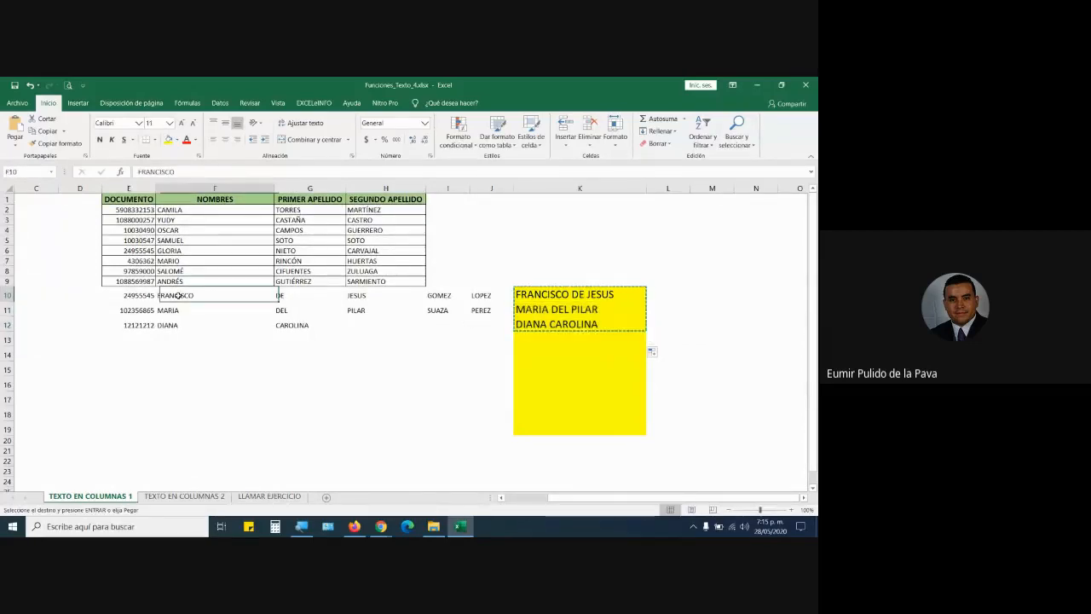
left_click(207, 295)
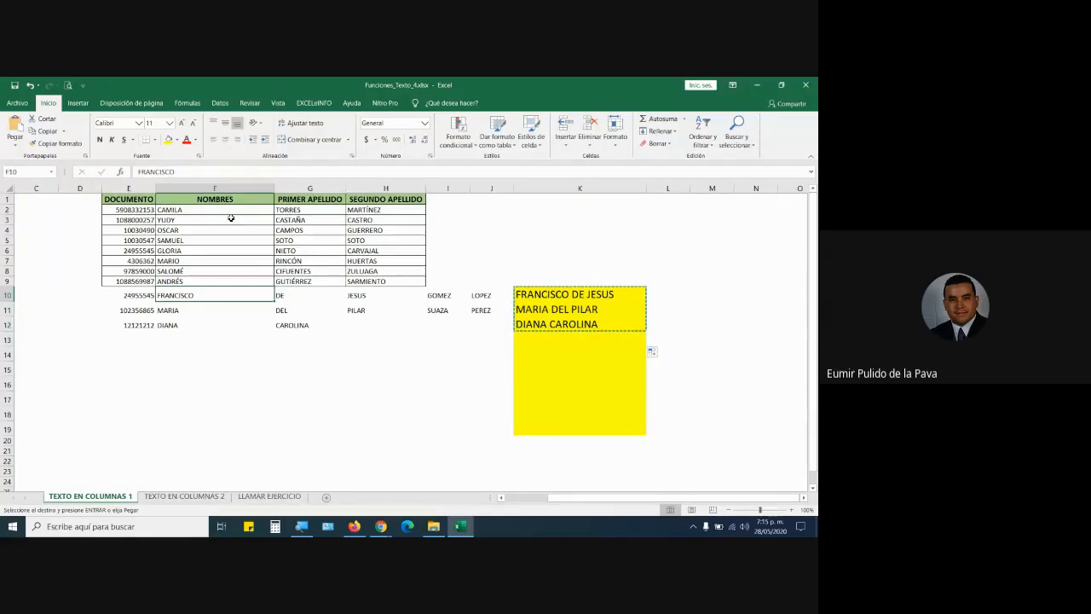
left_click(15, 143)
left_click(13, 215)
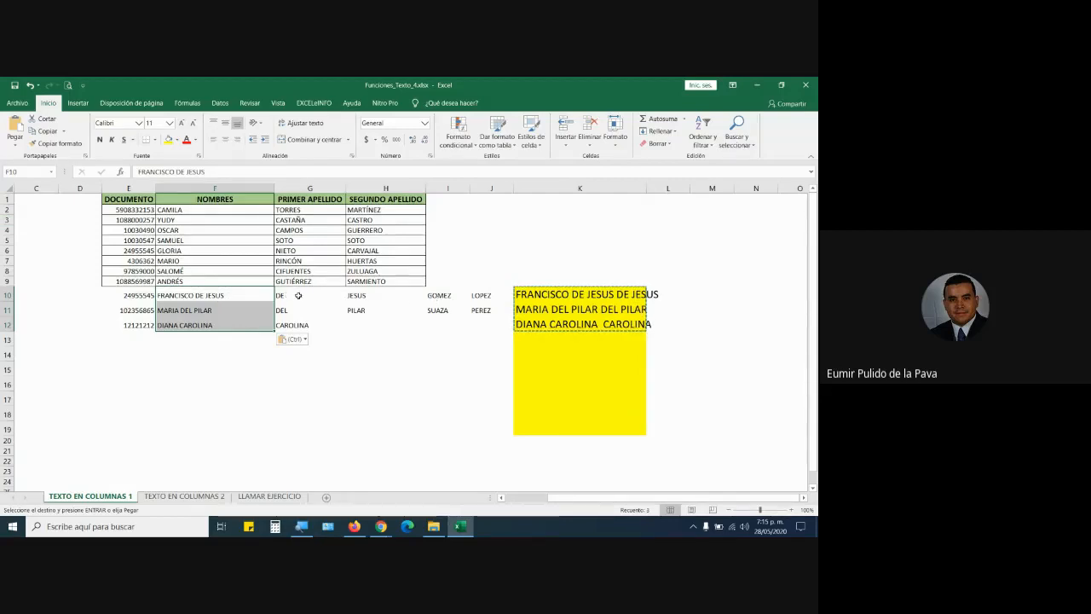
left_click_drag(285, 295, 367, 331)
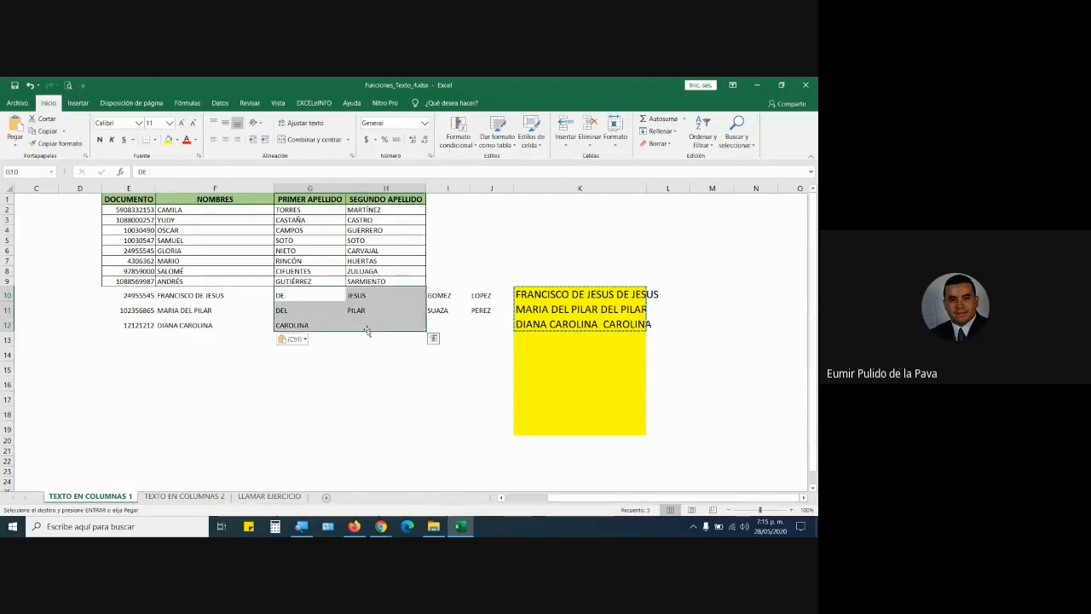
key("Delete")
left_click_drag(436, 295, 349, 319)
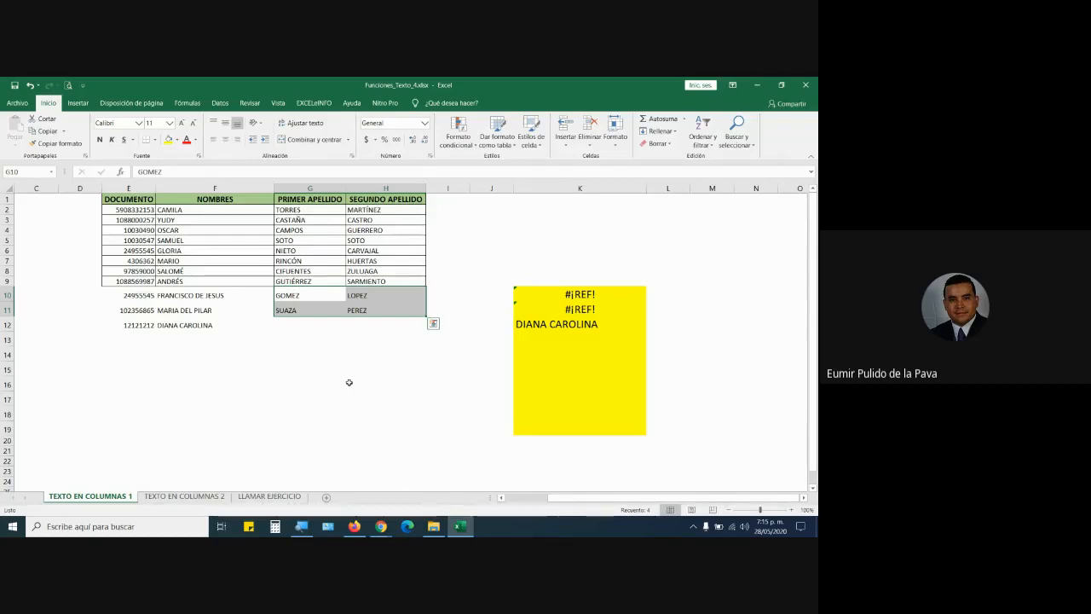
left_click_drag(553, 498, 508, 499)
left_click(106, 187)
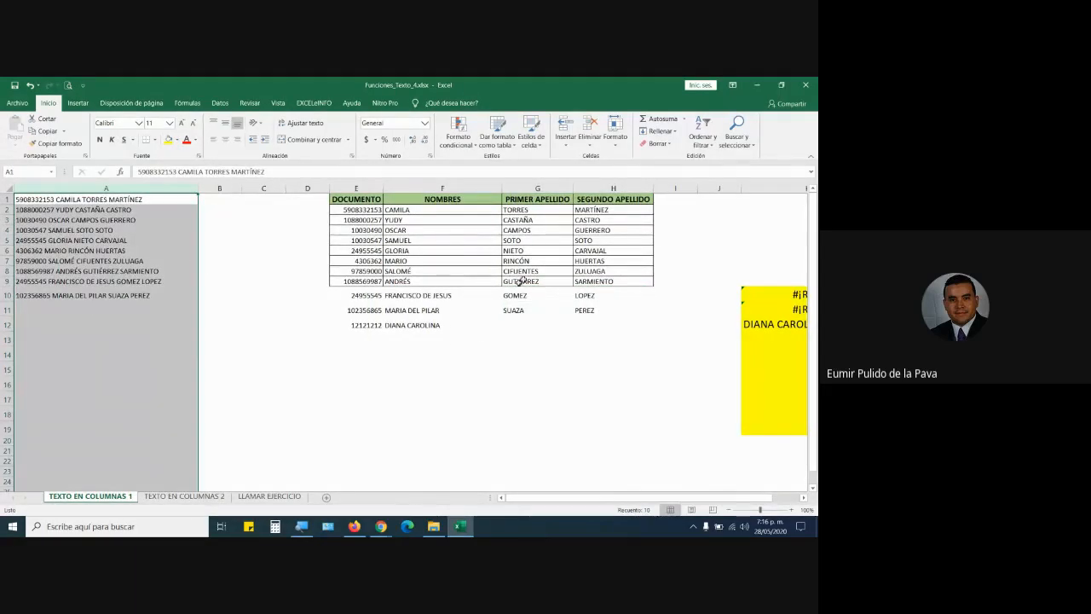
left_click_drag(598, 500, 696, 512)
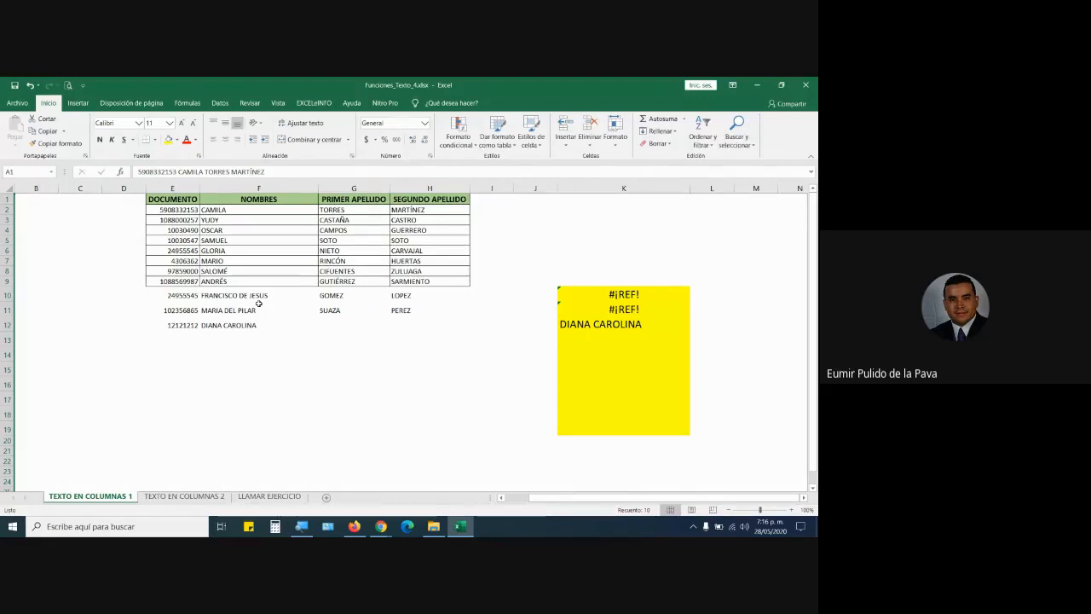
key("ctrl+z")
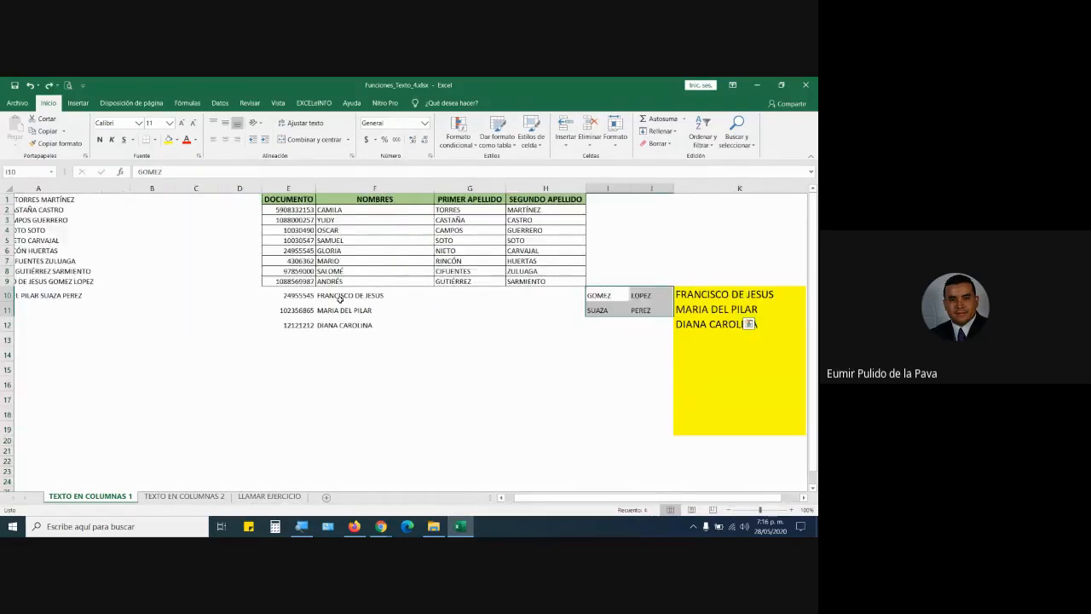
key("ctrl+z")
key("ctrl+z")
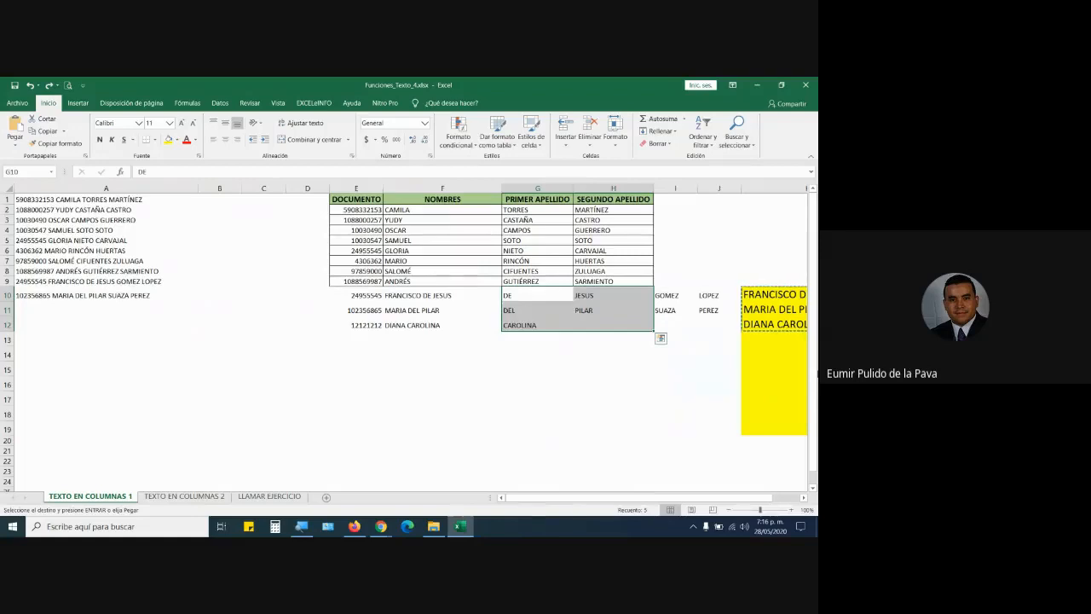
left_click_drag(697, 499, 752, 500)
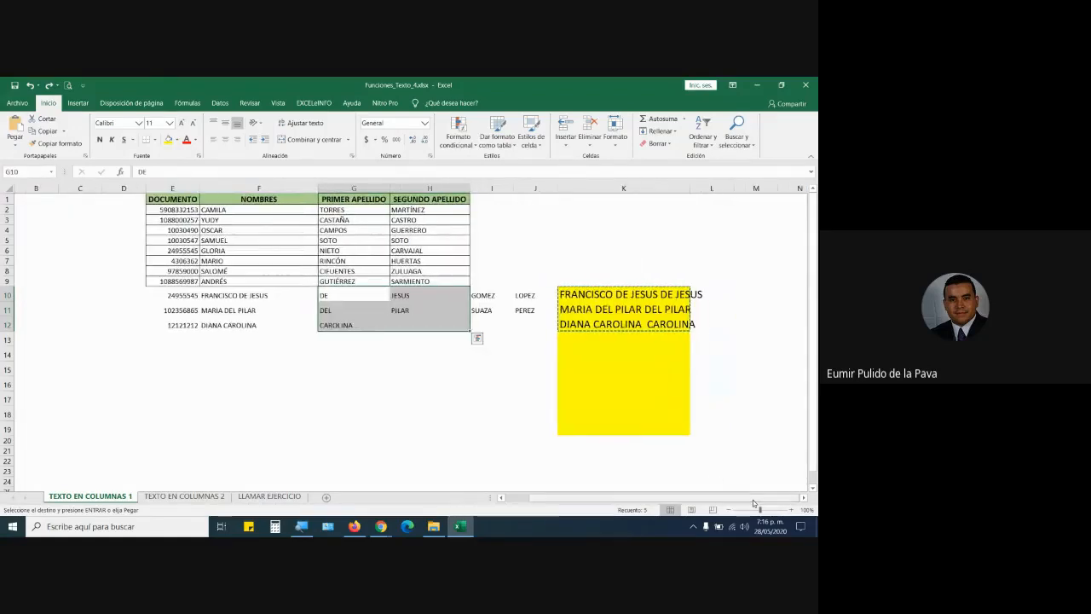
key("ctrl+z")
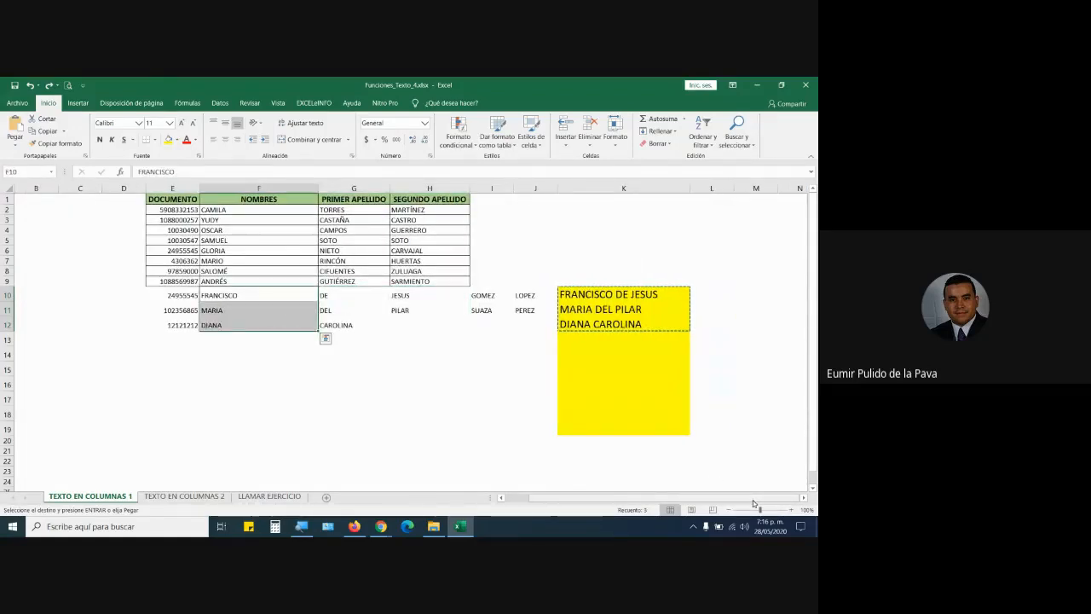
key("Escape")
Cut the K10 formula back to just '=' and switch to the cPanel upload page in Firefox.
left_click(626, 294)
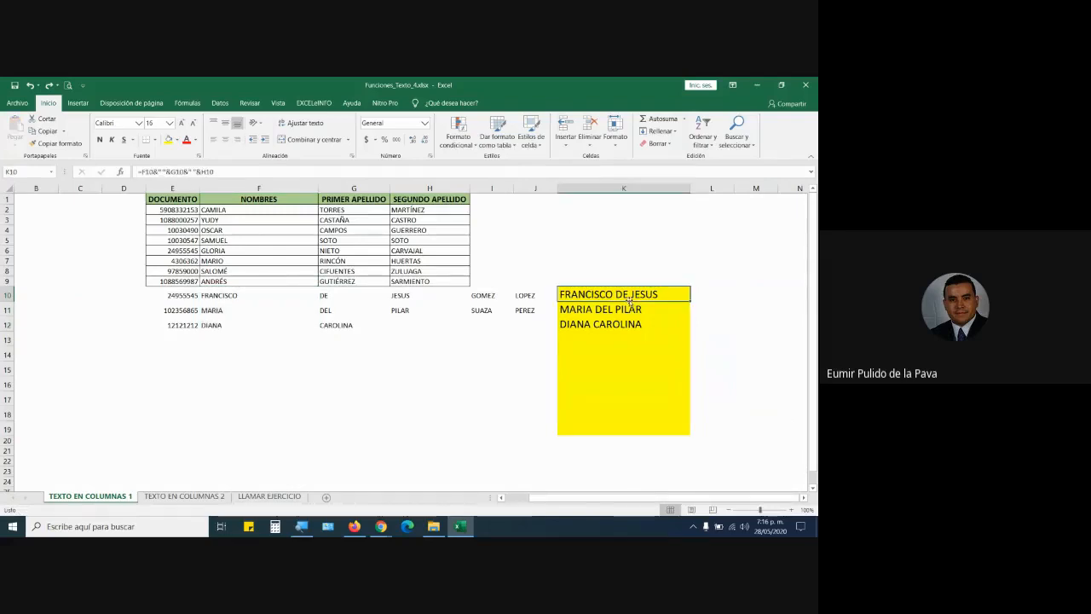
double_click(627, 294)
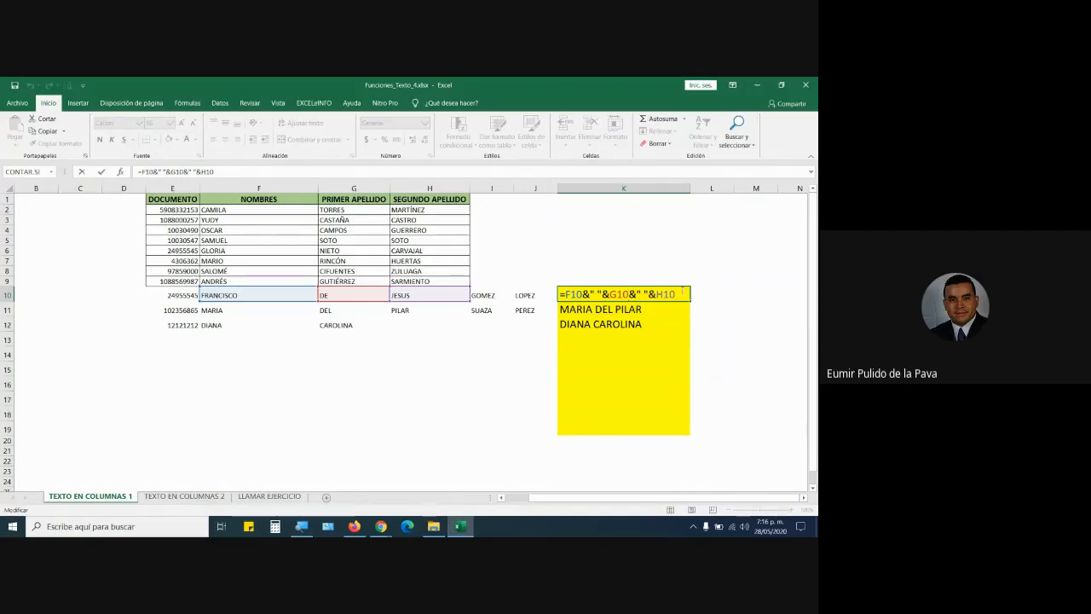
left_click_drag(682, 294, 564, 294)
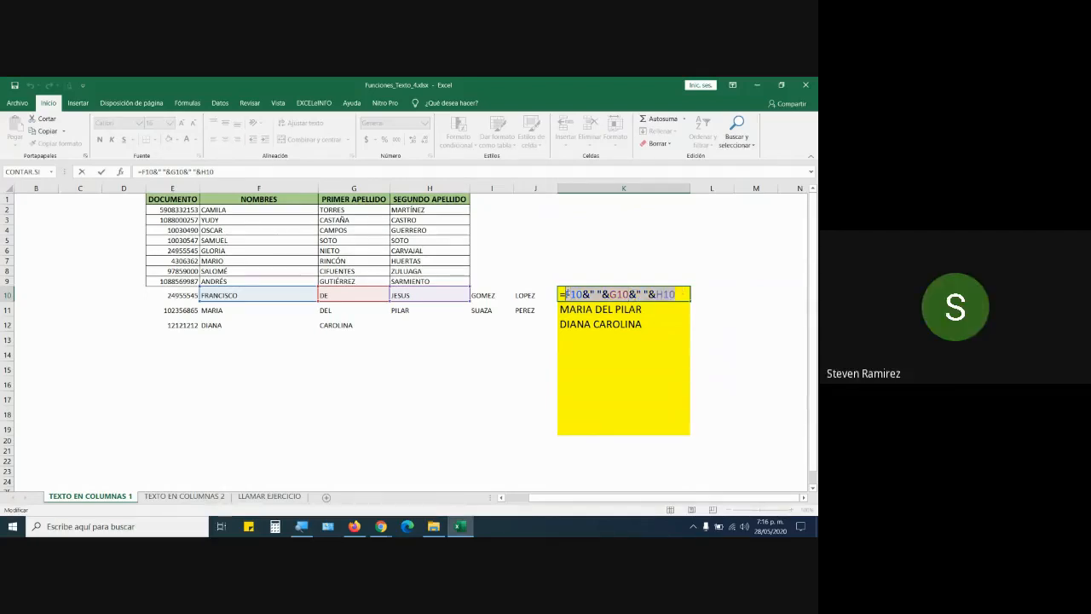
key("BackSpace")
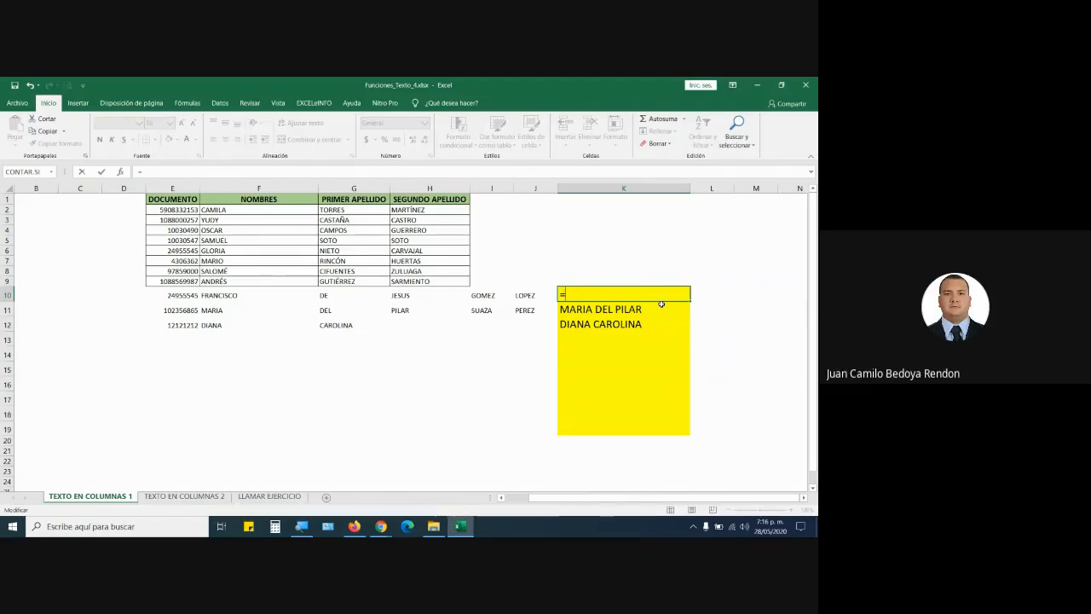
left_click(354, 526)
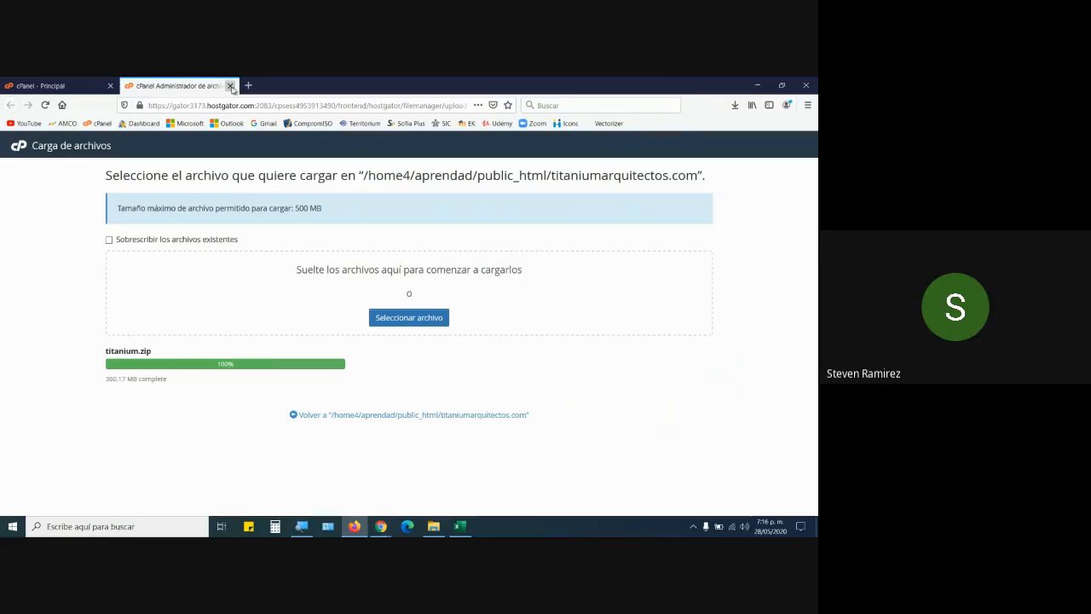
Close the finished titanium.zip upload tab and bring the Google Meet call window forward.
left_click(231, 86)
left_click(381, 526)
left_click(331, 486)
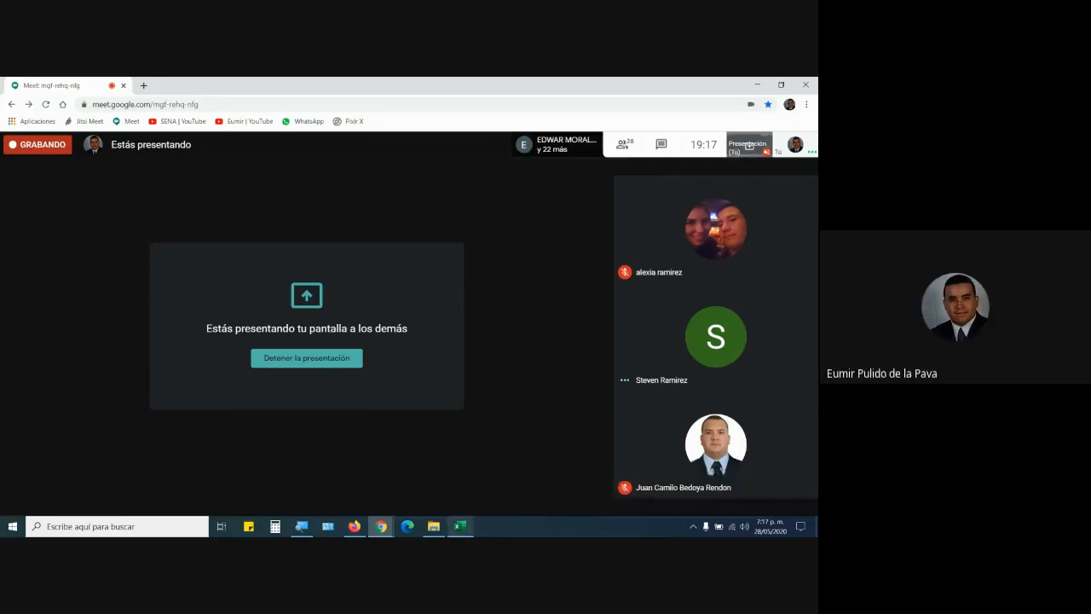
Leave Google Meet and bring the Excel workbook back, with K10 still holding '='.
left_click(460, 526)
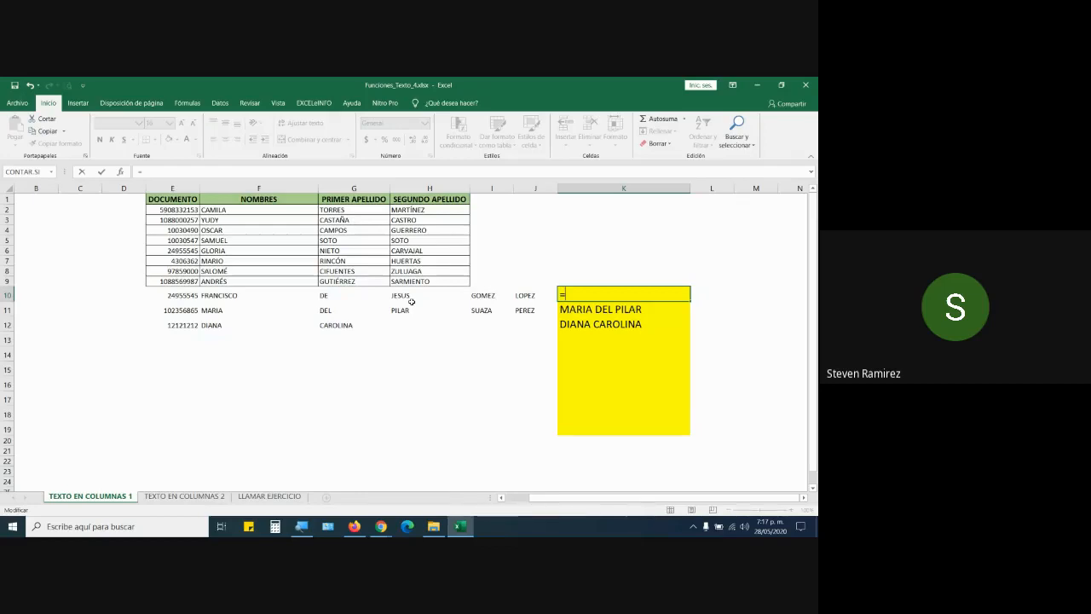
Cancel the unfinished K10 formula and enter JUAN in F13 and CAMILO in G13.
key("Escape")
left_click(241, 347)
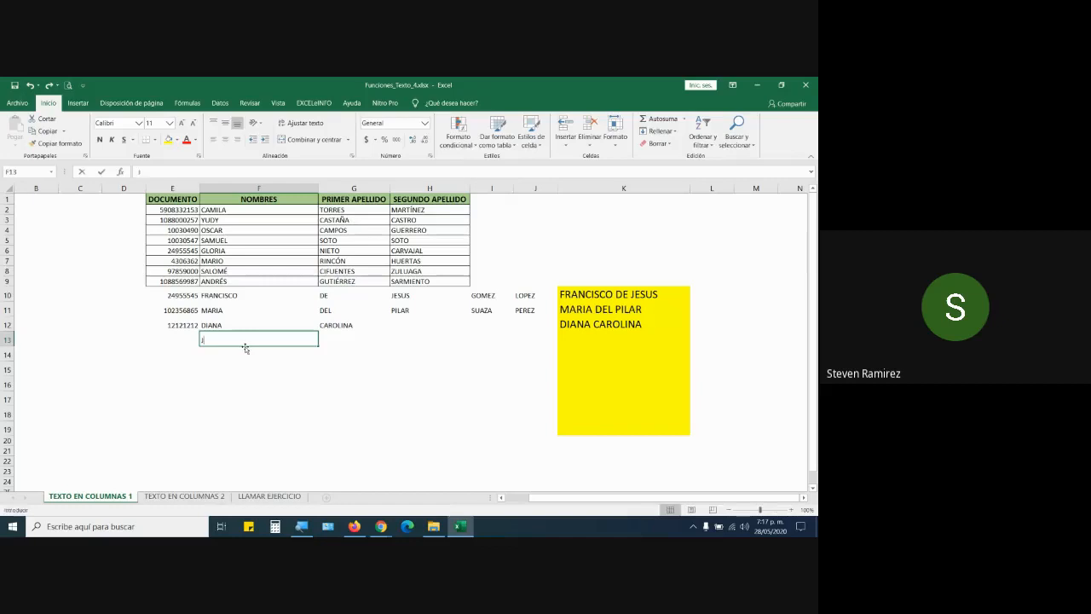
type("JUAN")
key("Tab")
type("CAMILO")
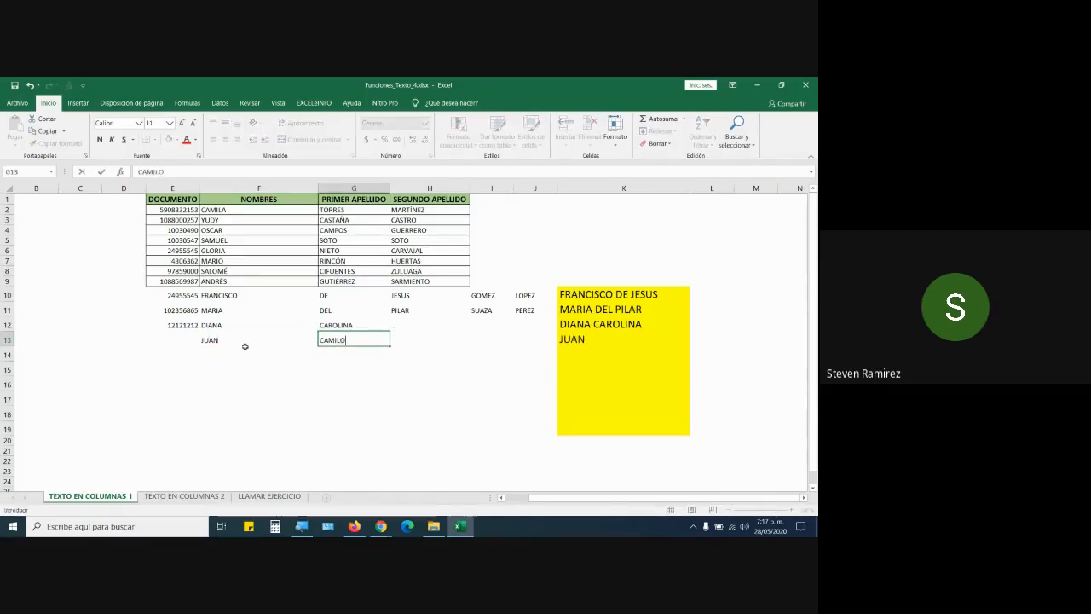
key("Return")
Enter YUDI in F14, then review JUAN and CAMILO in row 13.
type("YUDI")
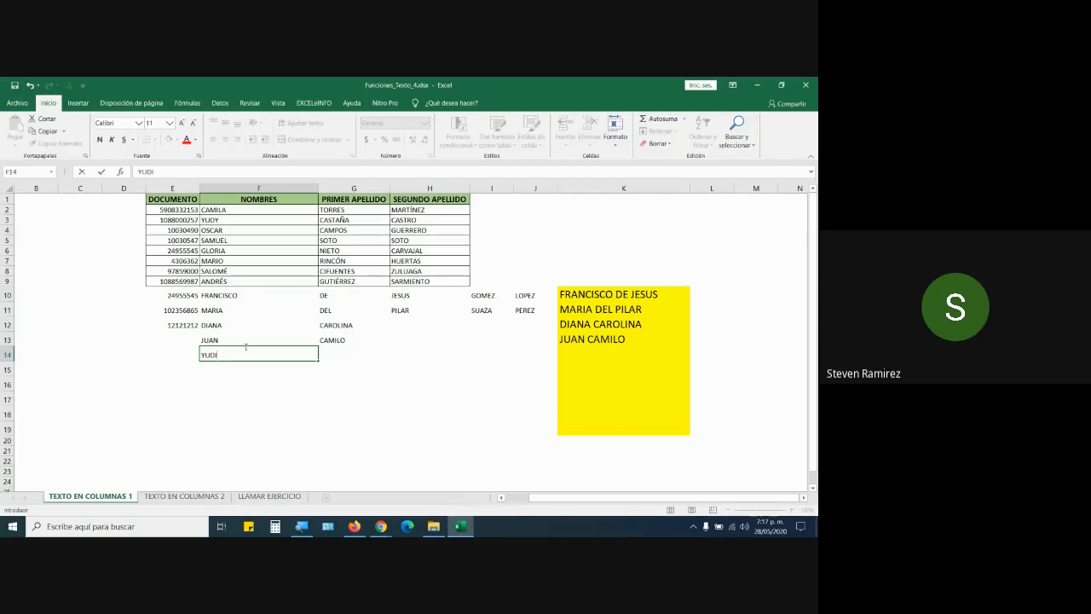
left_click(246, 295)
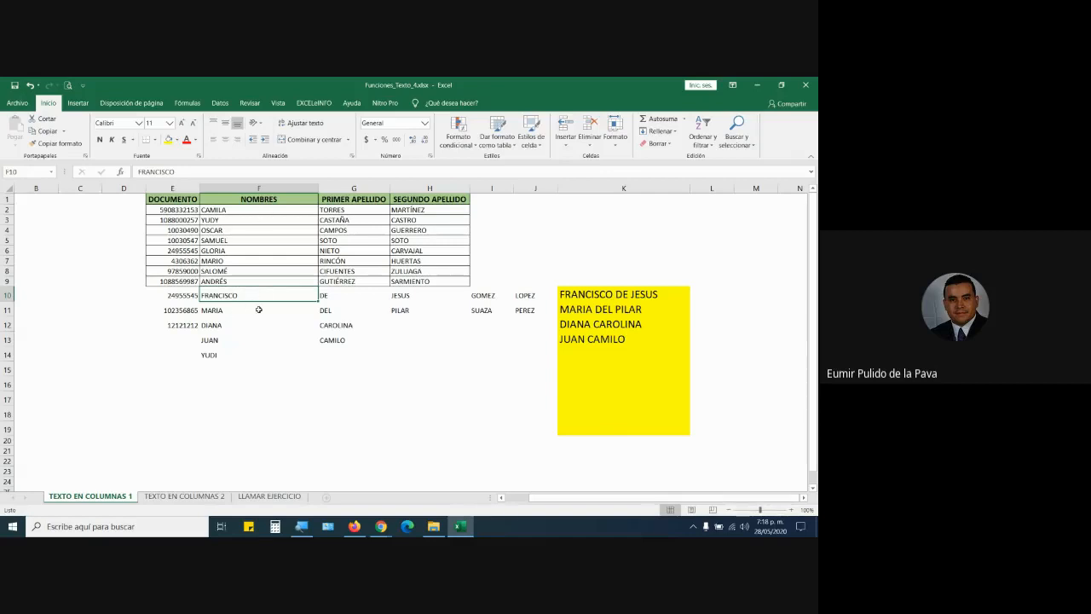
left_click(222, 341)
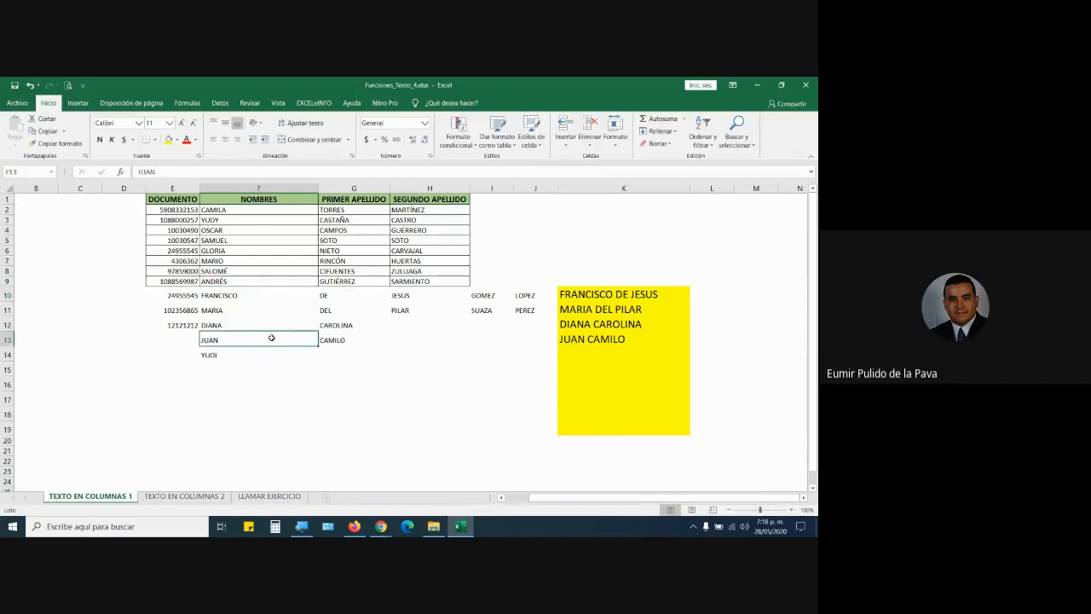
left_click(321, 341)
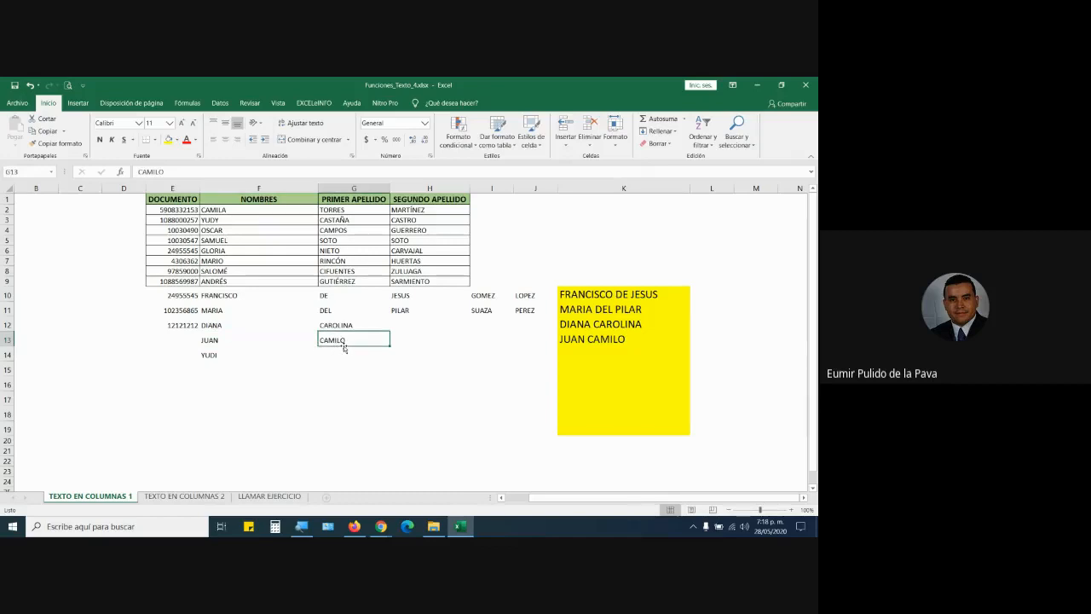
left_click(220, 368)
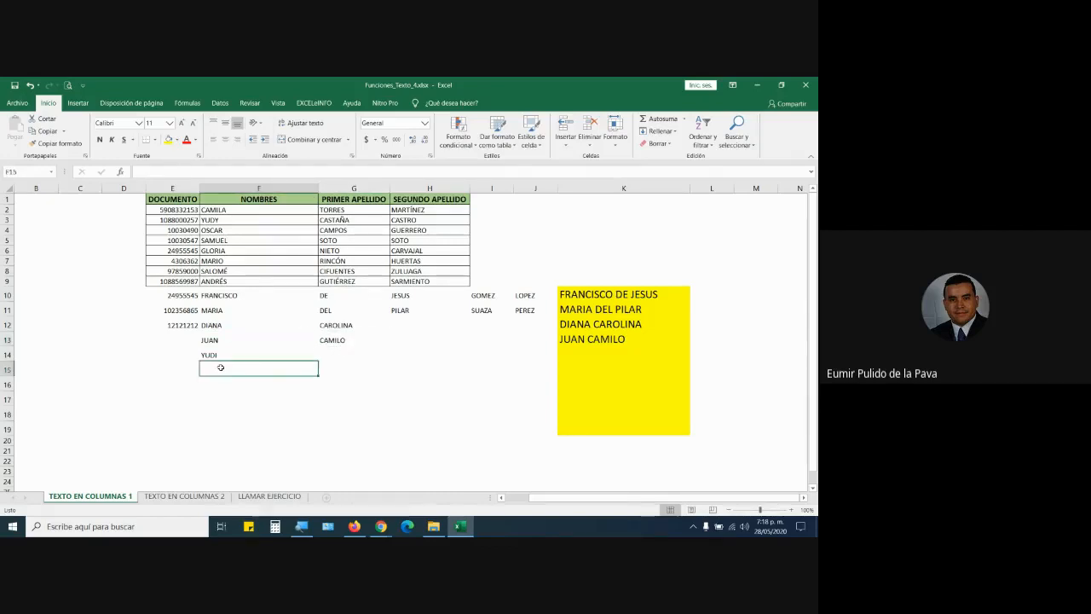
type("FRANCISS")
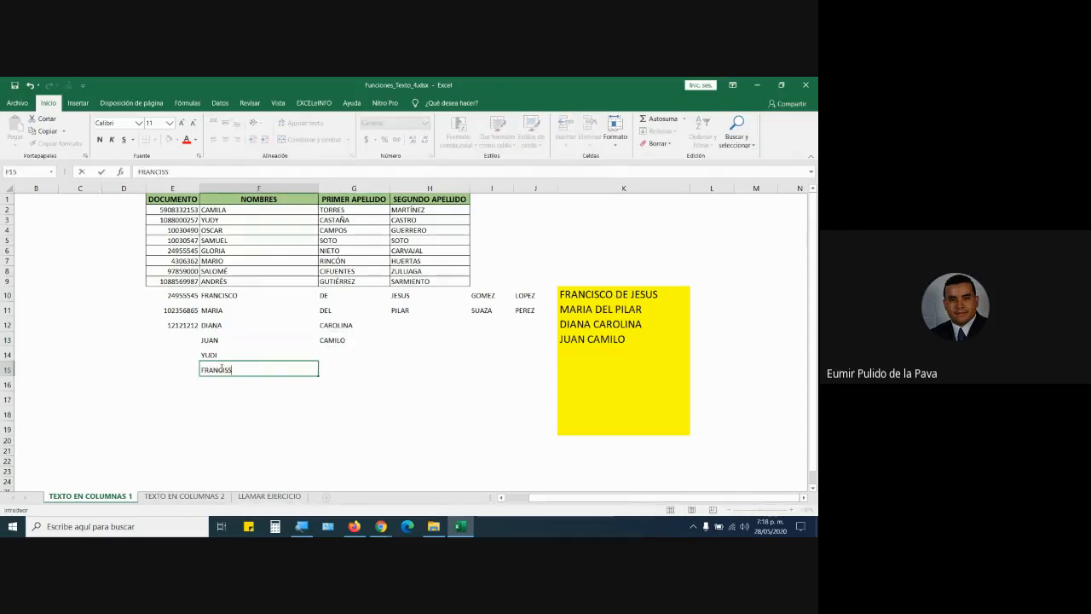
key("BackSpace")
type("CO")
key("Tab")
type("DE ")
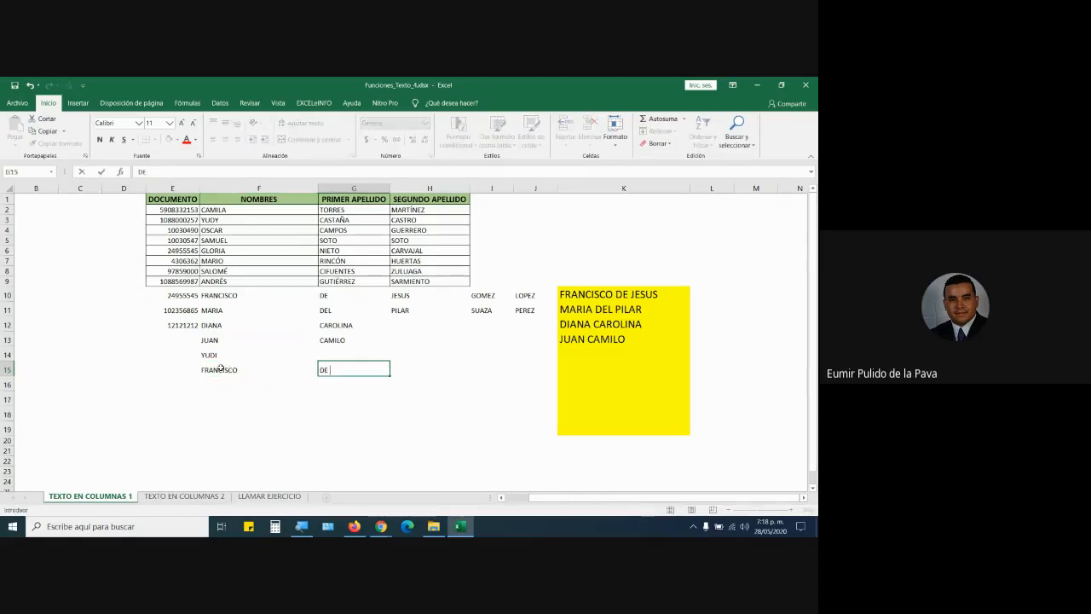
type("JESUS")
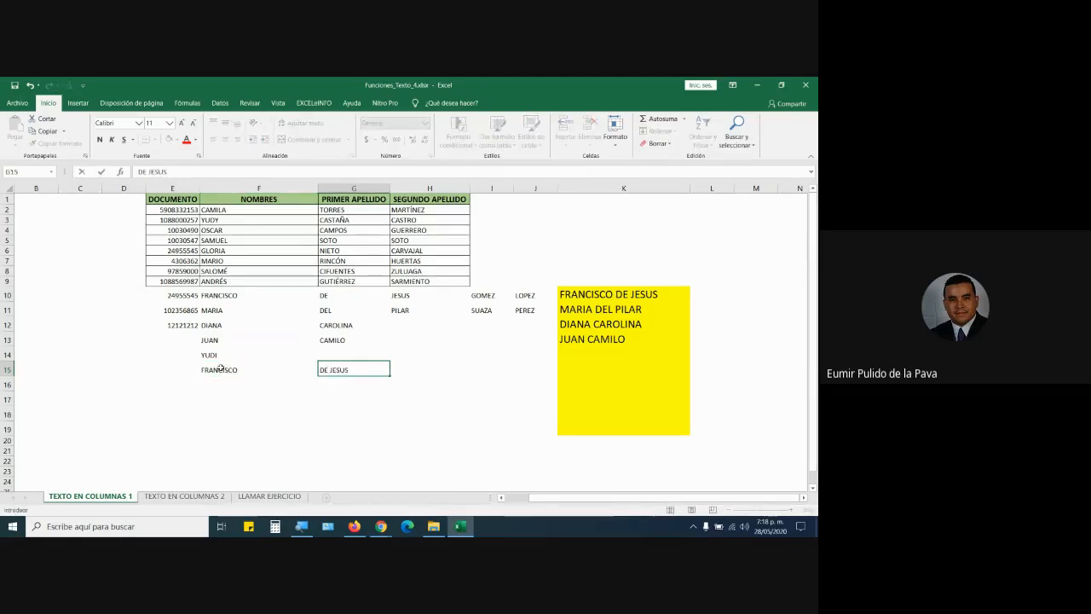
key("Tab")
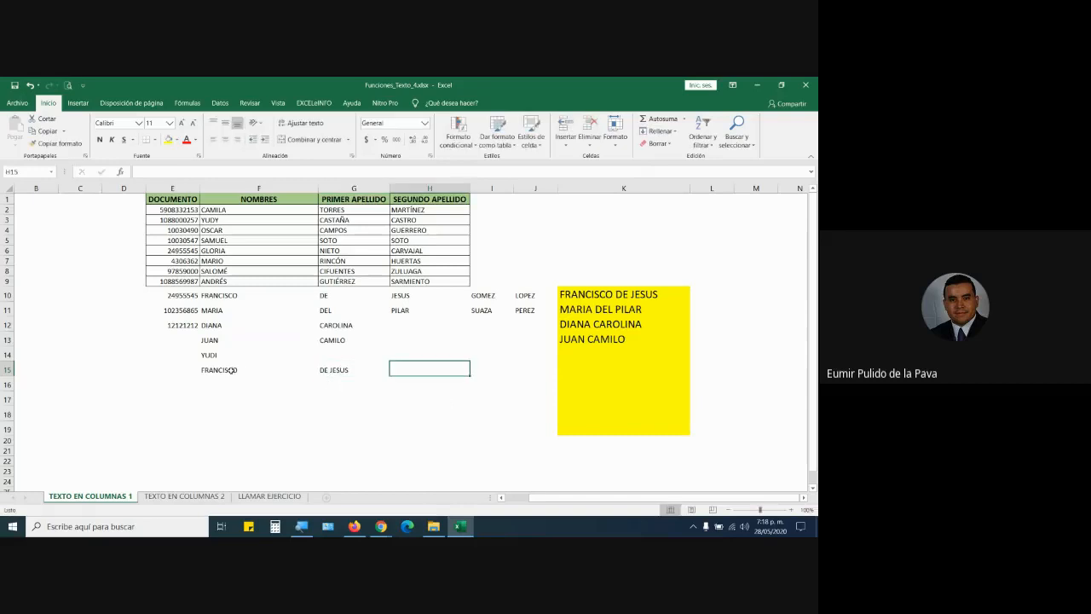
left_click_drag(231, 370, 324, 370)
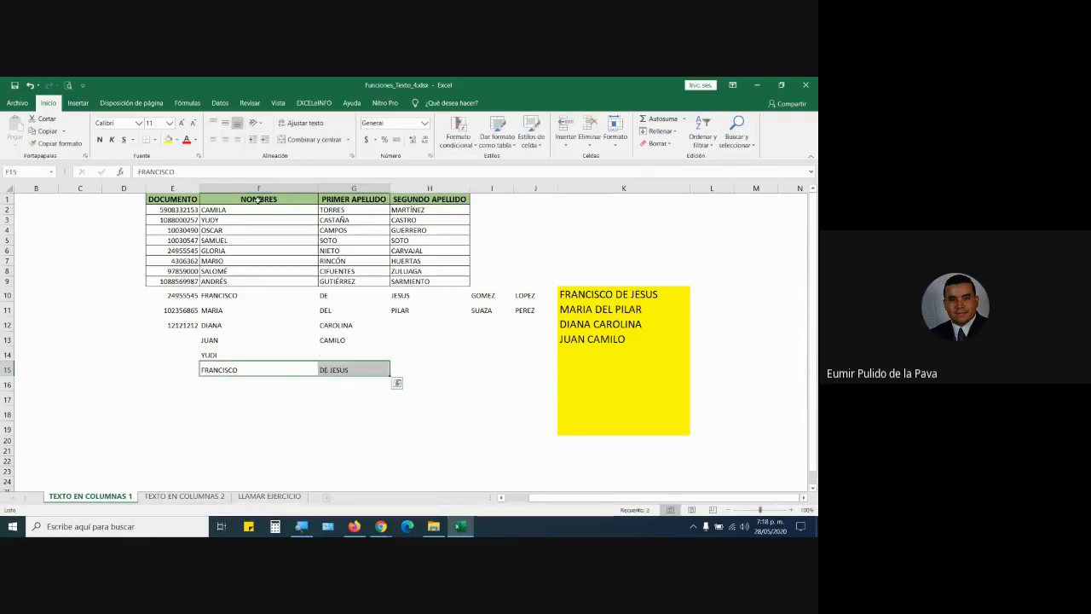
left_click(225, 212)
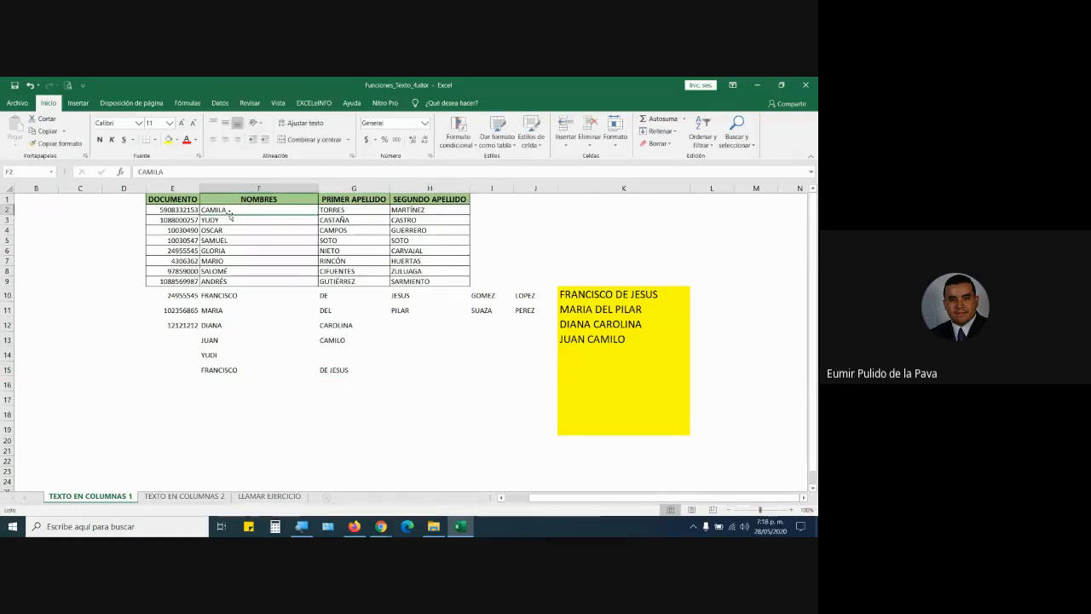
left_click(584, 295)
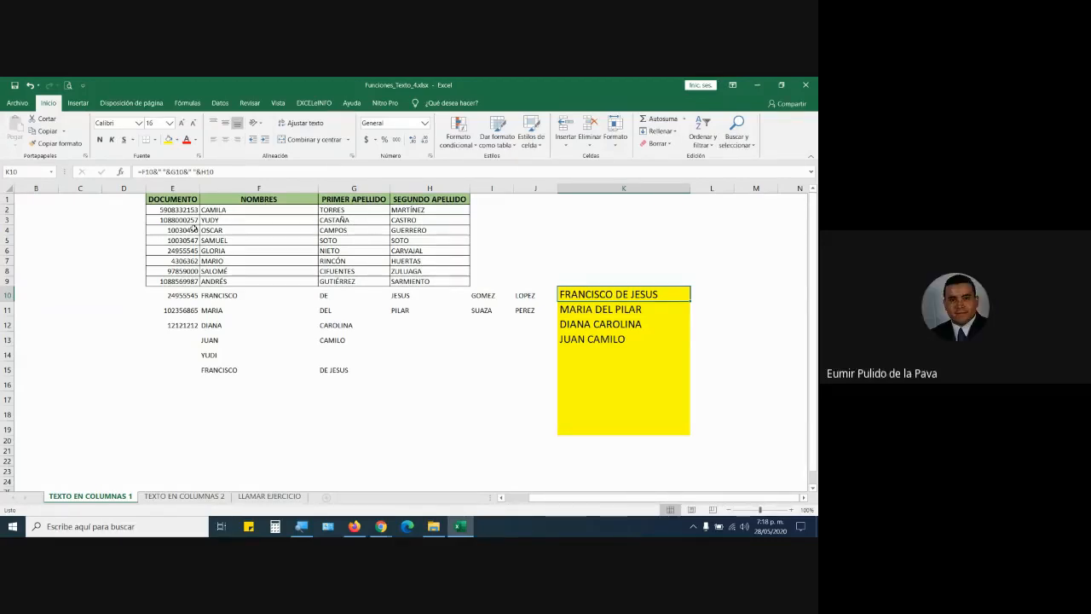
left_click(232, 300)
left_click(327, 295)
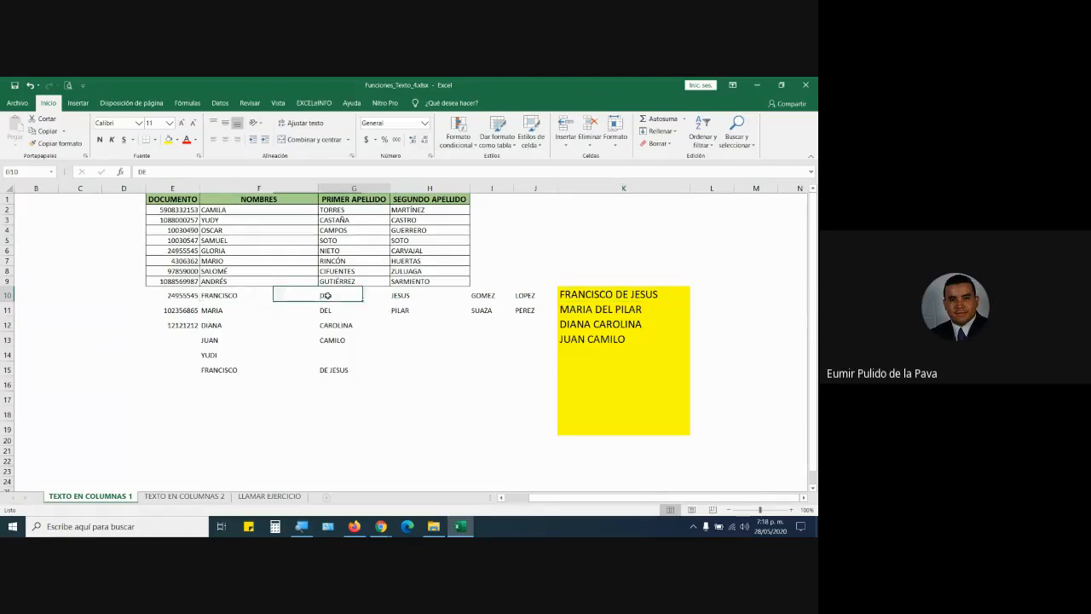
left_click(426, 295)
left_click(483, 295)
left_click(522, 295)
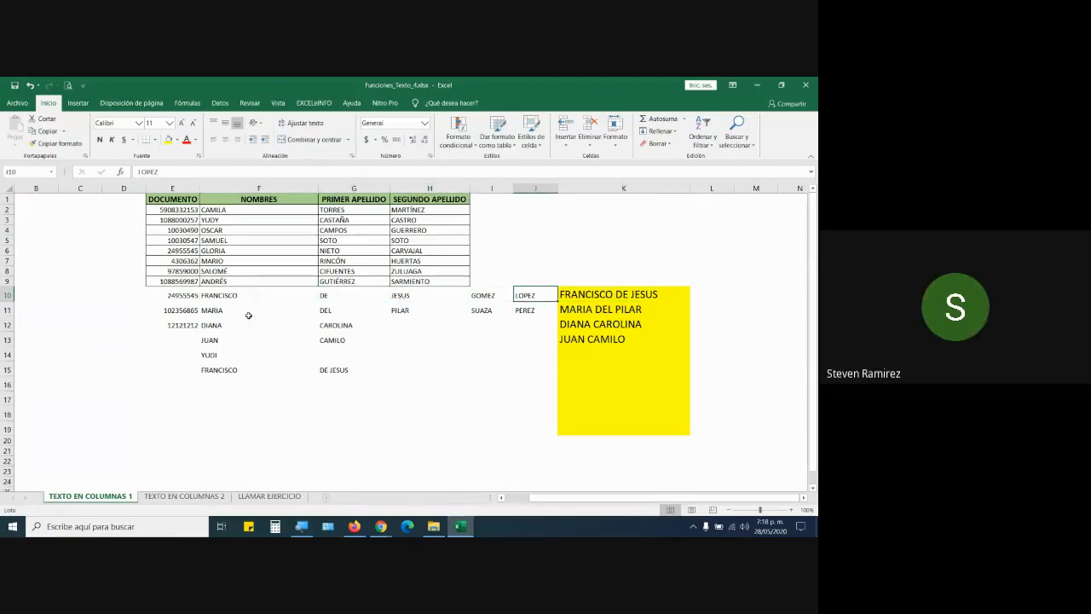
left_click(248, 316)
left_click(340, 314)
left_click(400, 310)
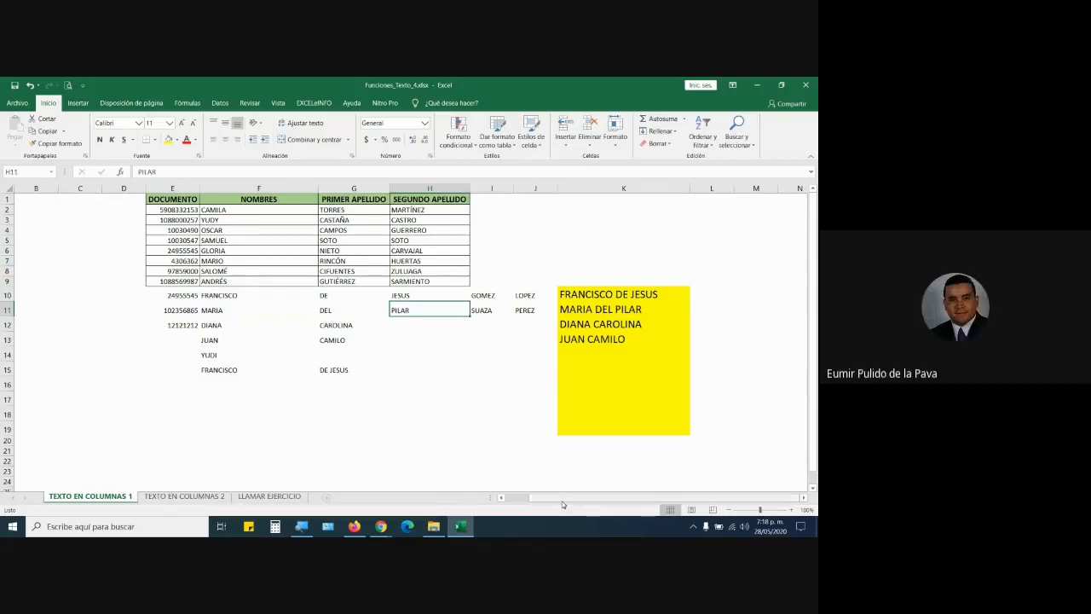
left_click_drag(563, 502, 537, 503)
left_click(121, 188)
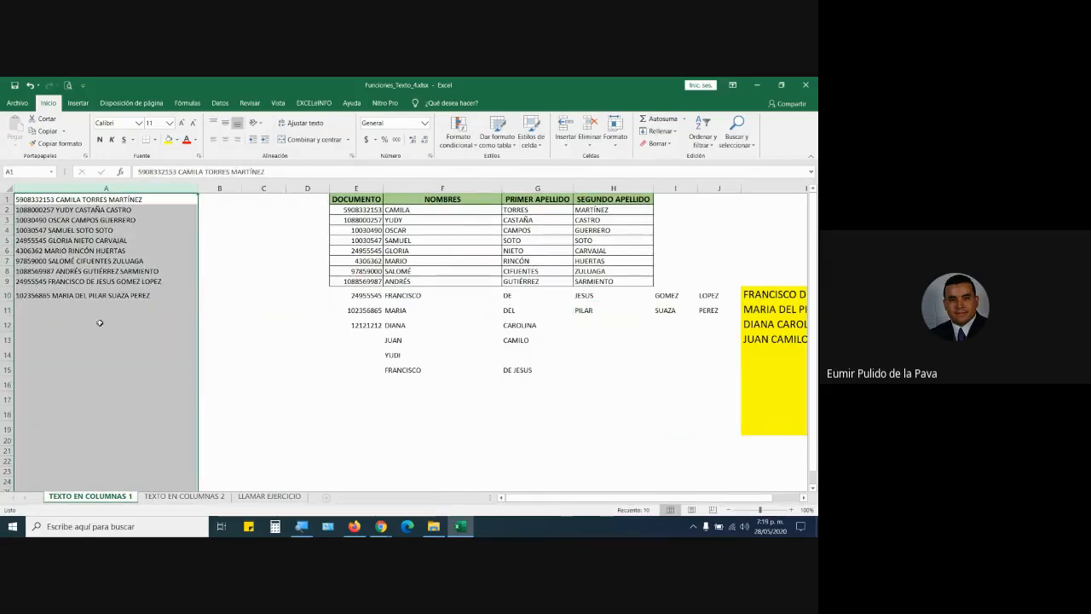
left_click(424, 296)
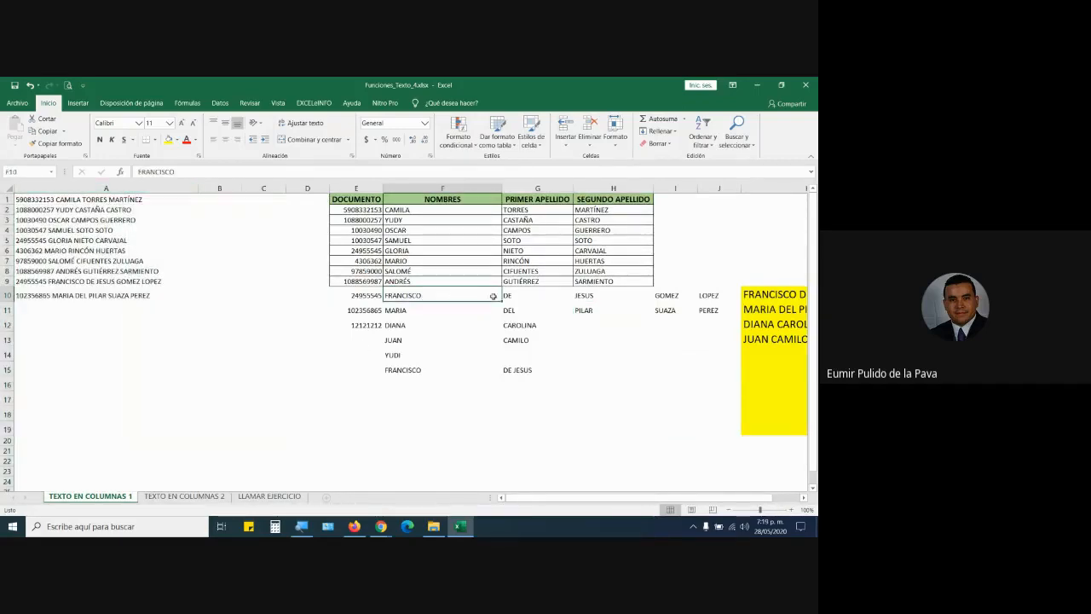
left_click(522, 296)
left_click(586, 295)
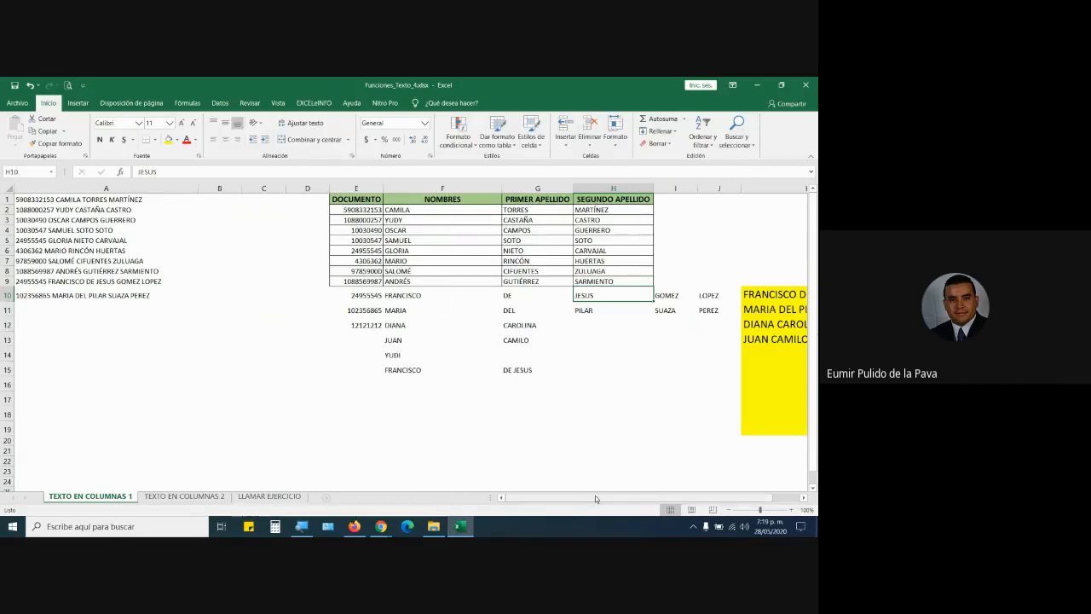
scroll(595, 495, "right", 2)
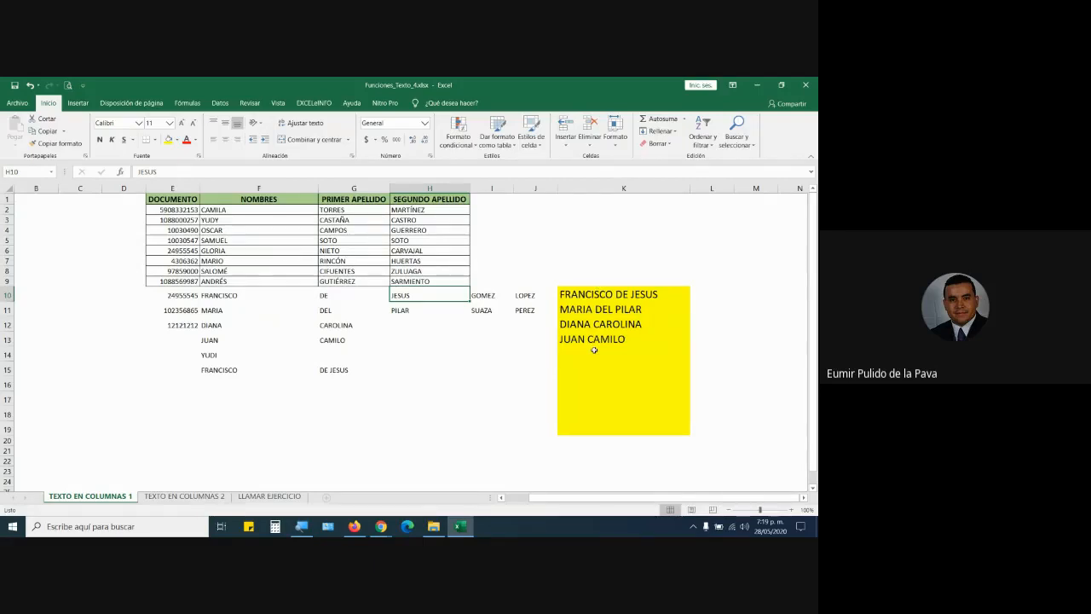
left_click(595, 304)
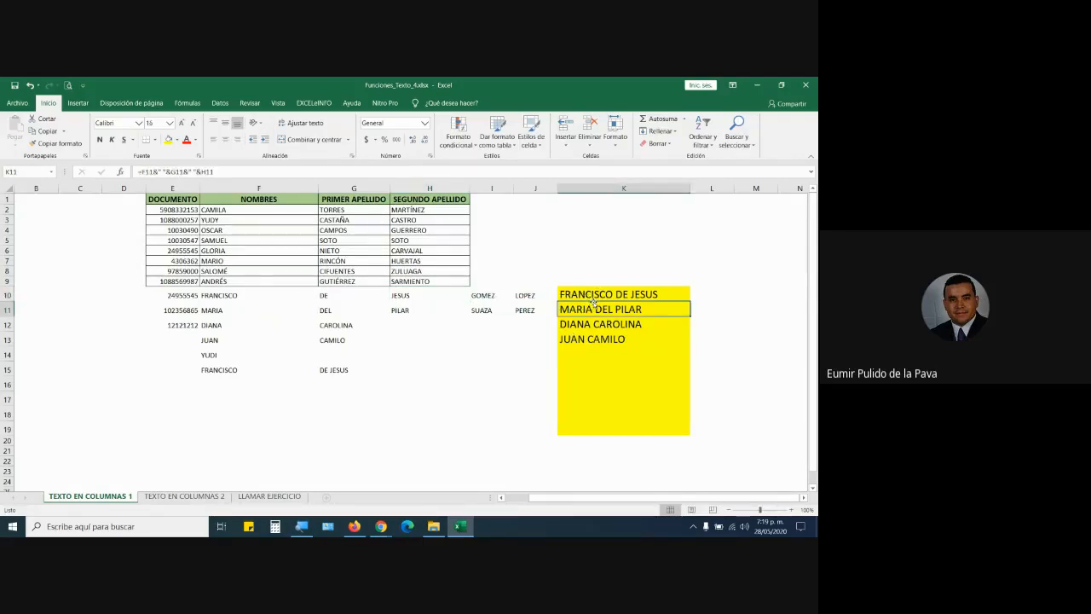
left_click_drag(273, 295, 461, 296)
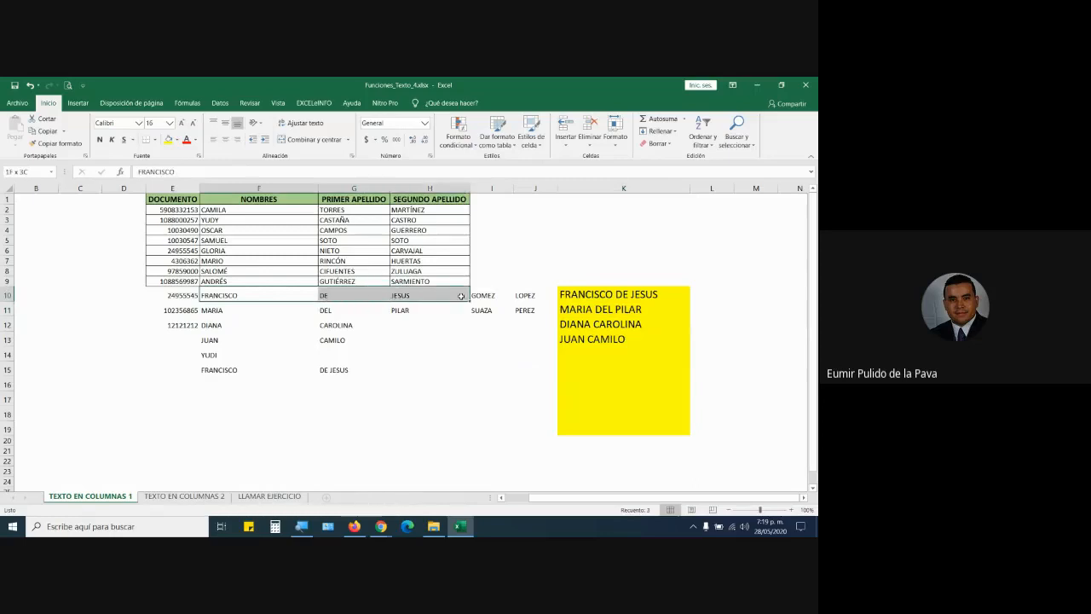
left_click(631, 294)
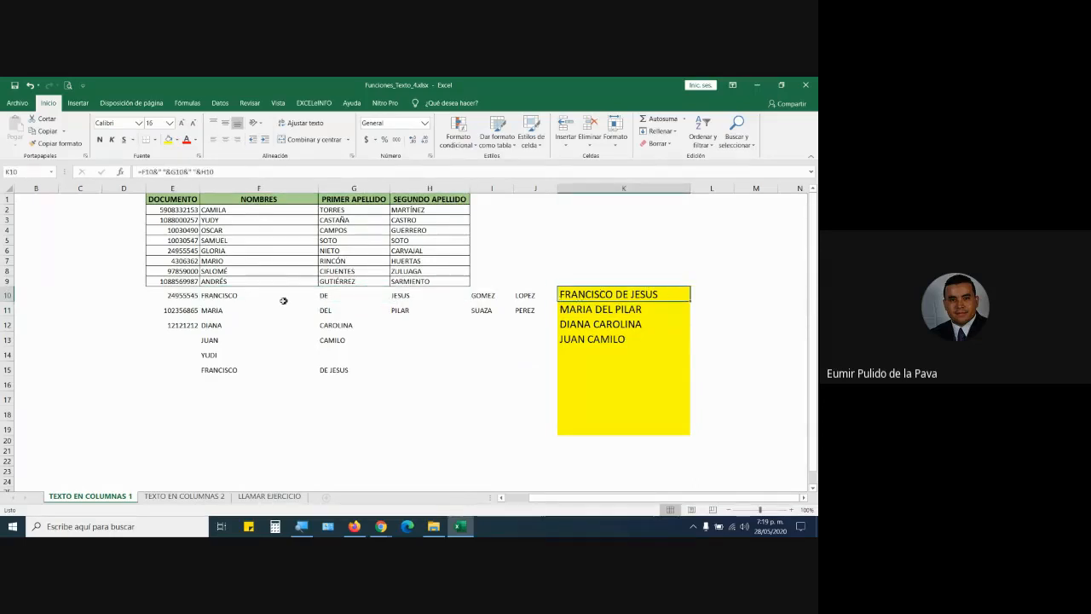
key("Left")
key("Left")
key("Left")
key("Left")
key("Left")
key("Left")
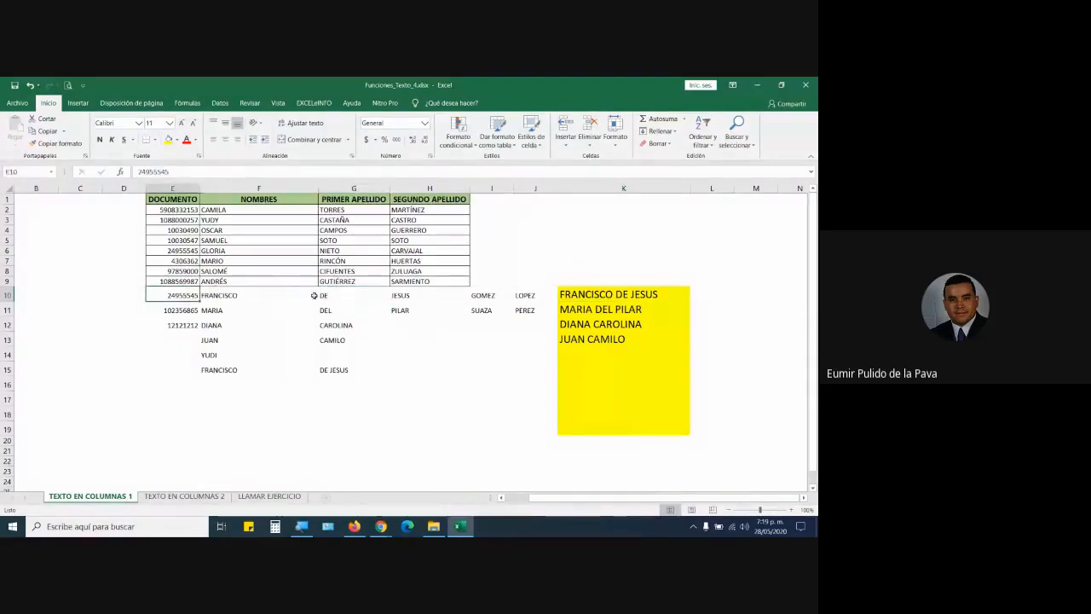
left_click(254, 211)
left_click(249, 297)
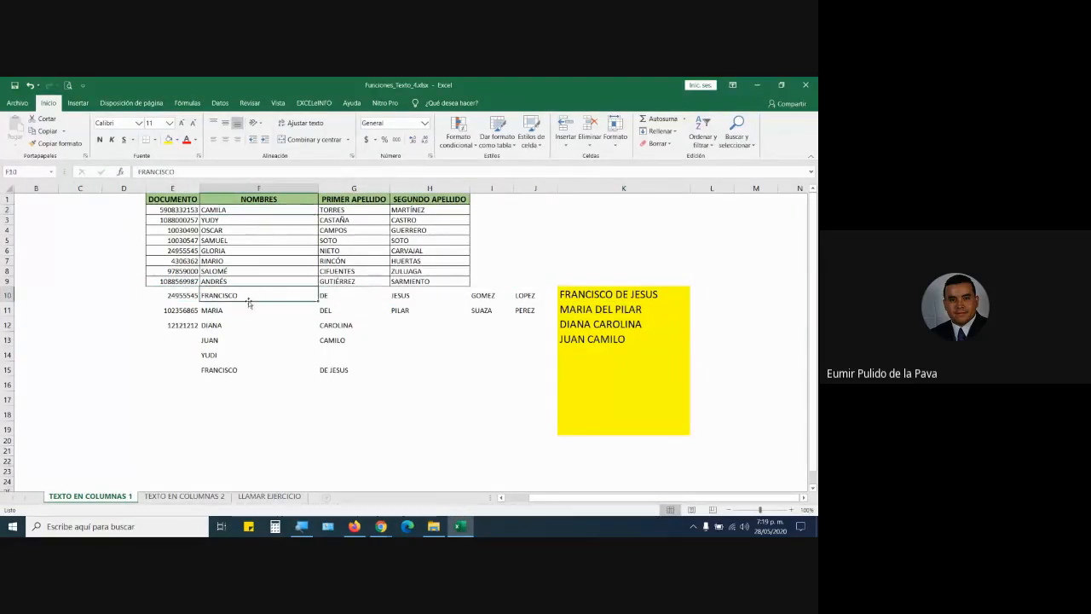
left_click(598, 290)
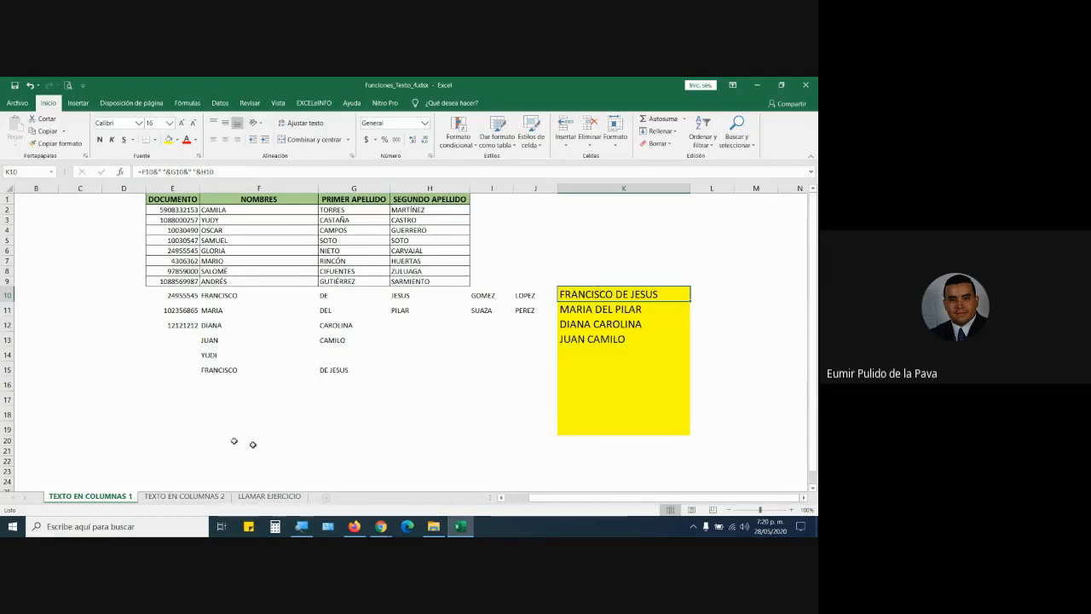
left_click(220, 400)
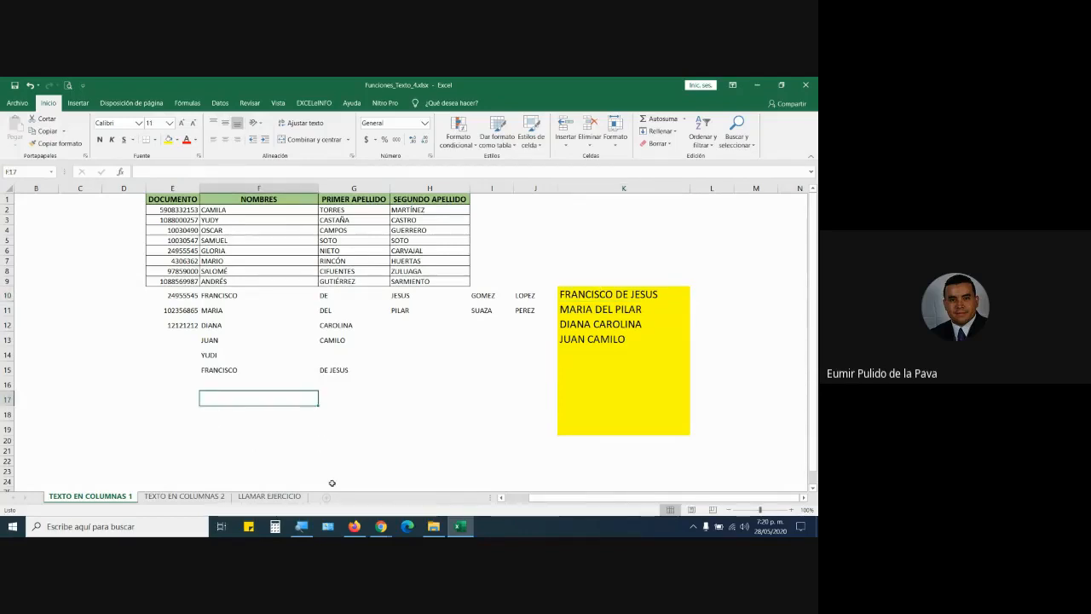
key("F2")
type("FRANCISO DE")
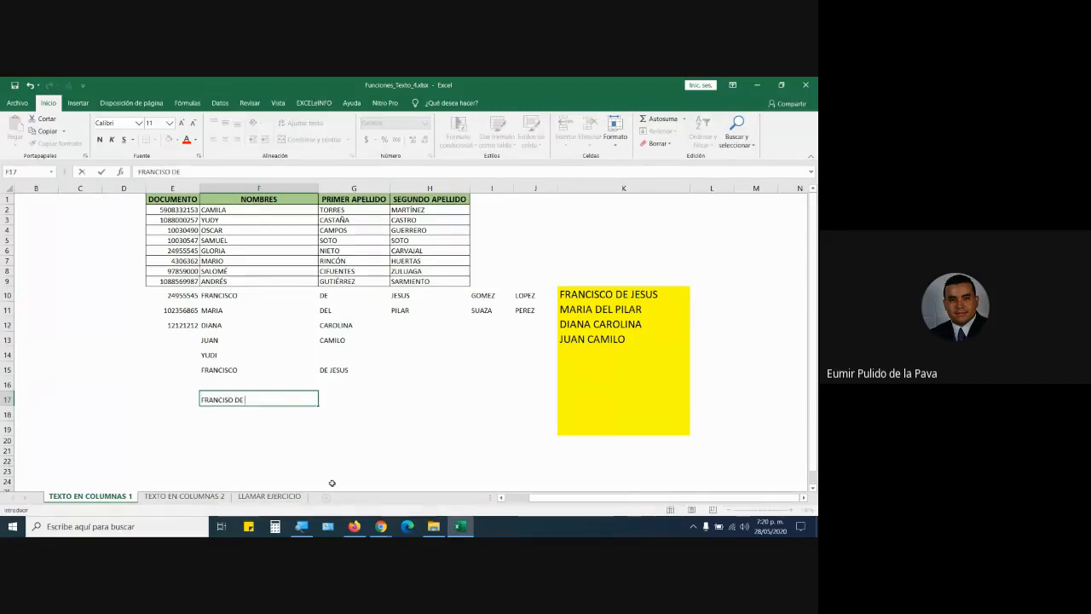
type(" JESUS")
key("Return")
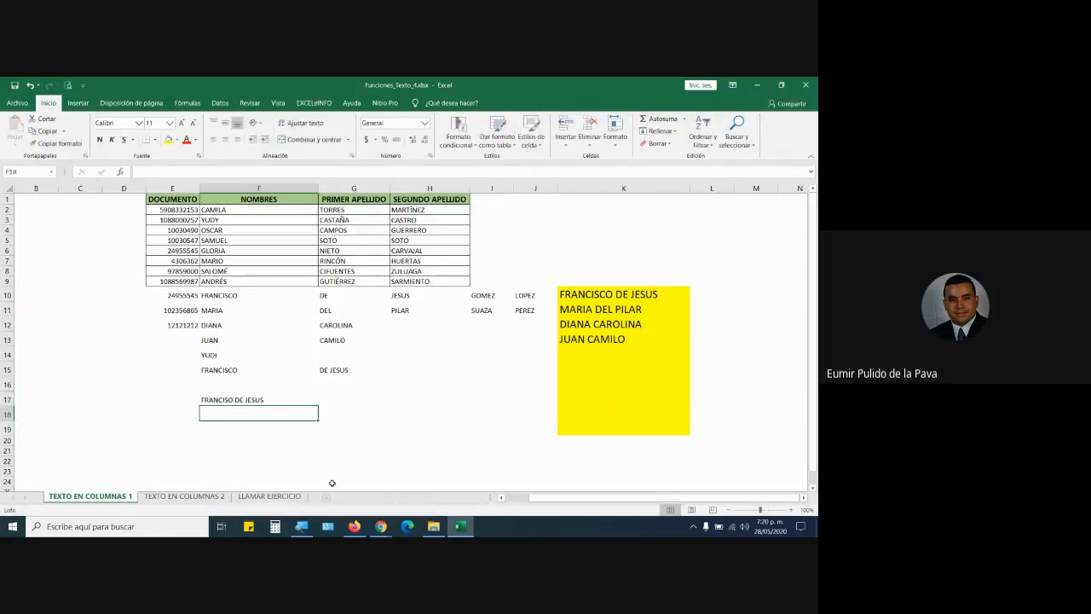
type("MARIA DEL P")
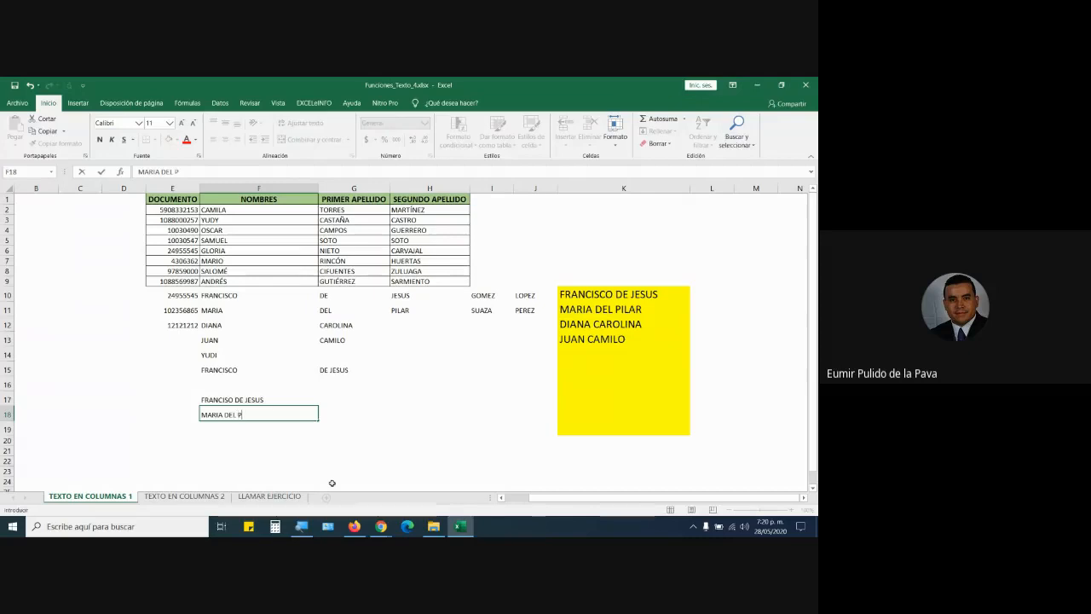
key("Up")
key("Up")
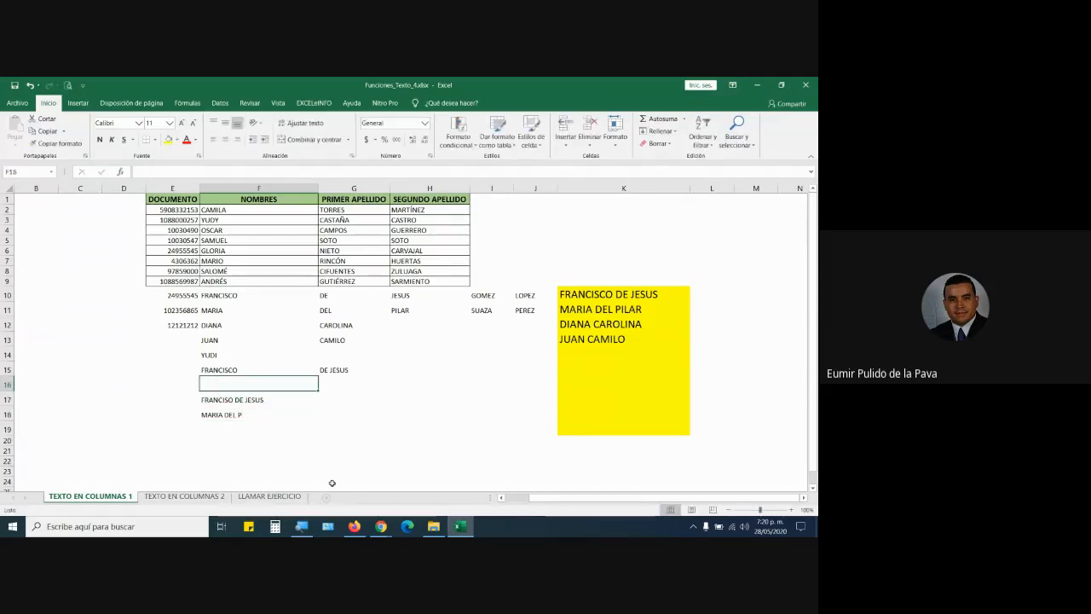
key("shift+Down")
key("shift+Down")
key("Delete")
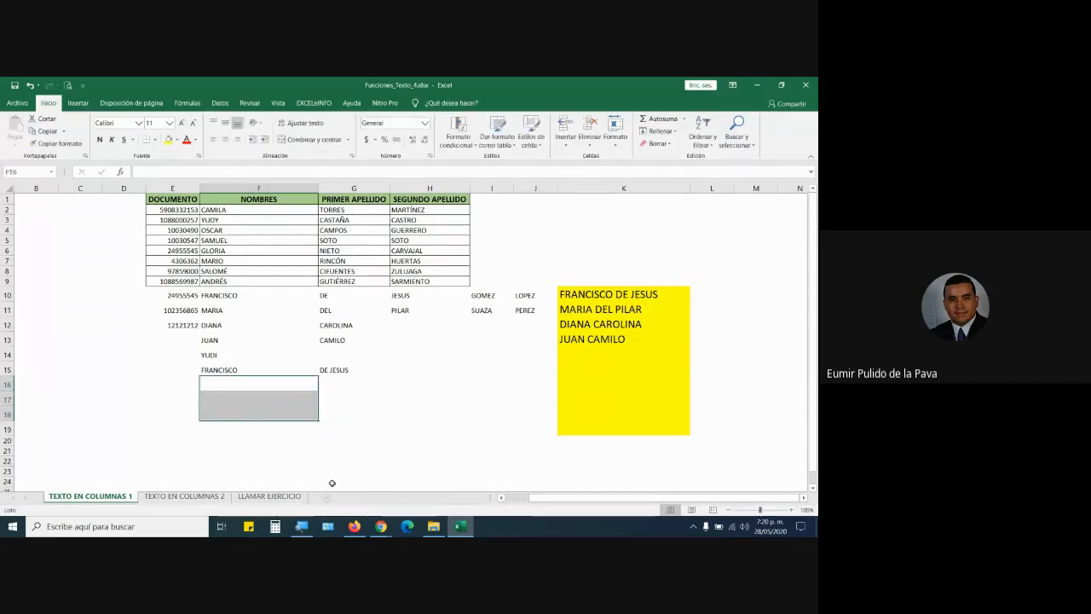
Compare the column A concatenated names with the K10 formula =F10&" "&G10&" "&H10.
scroll(196, 283, "left", 2)
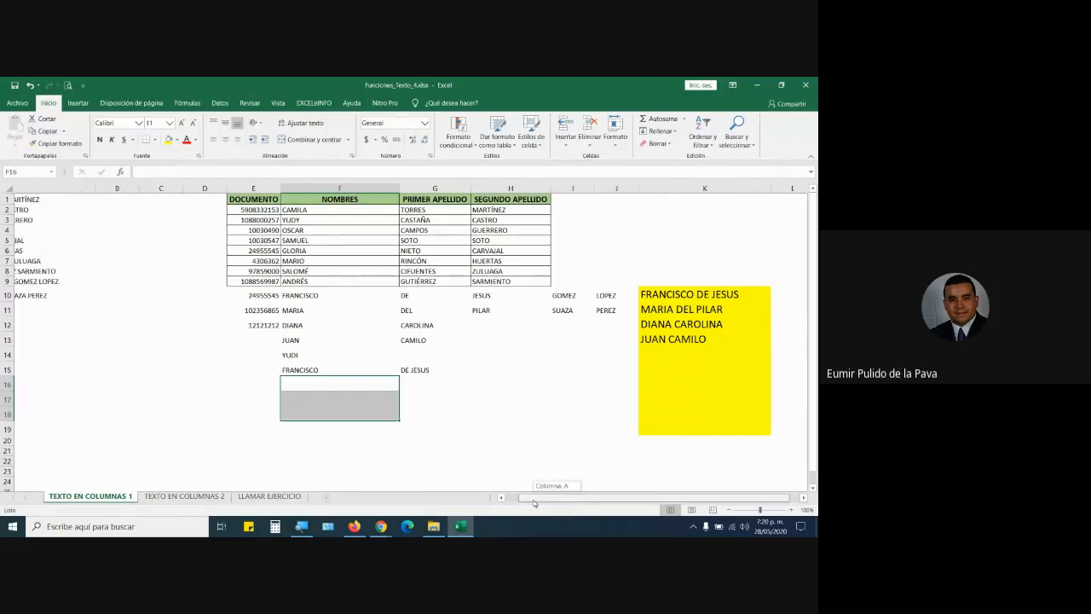
left_click(127, 187)
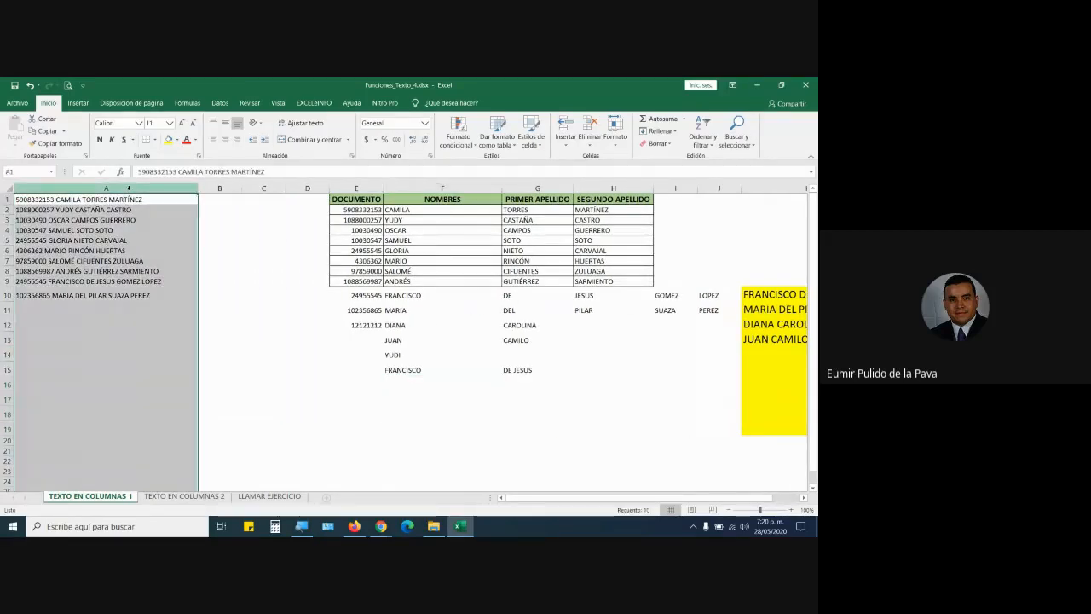
left_click(752, 293)
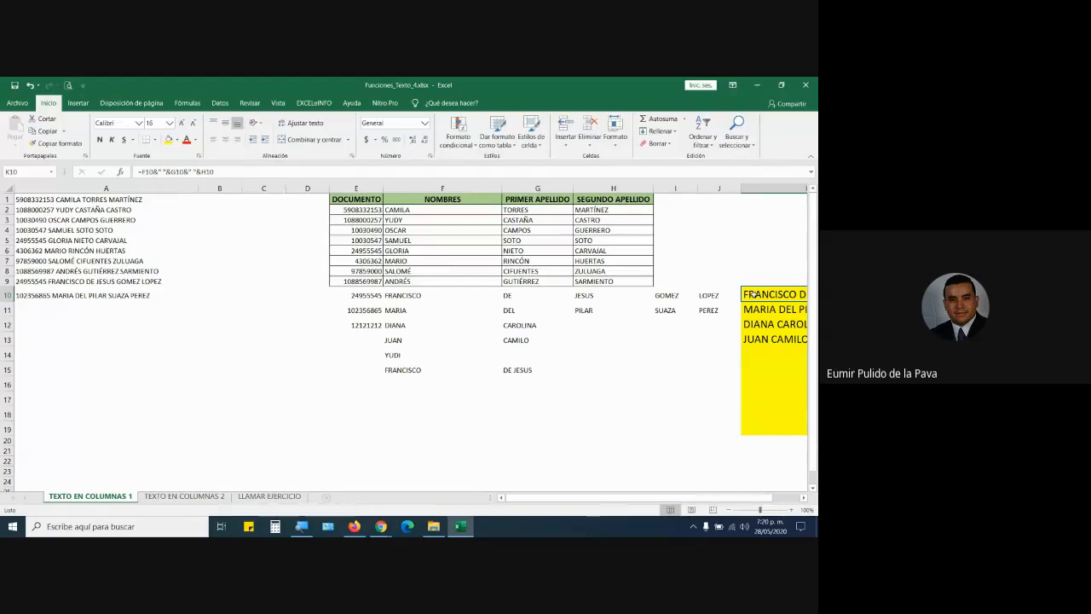
left_click(102, 188)
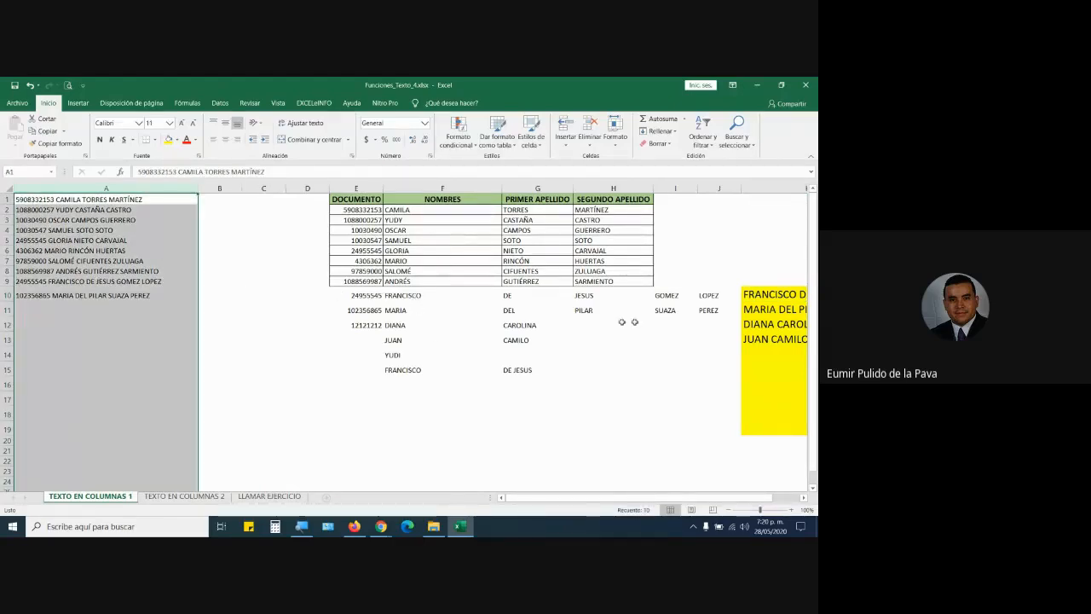
left_click(760, 294)
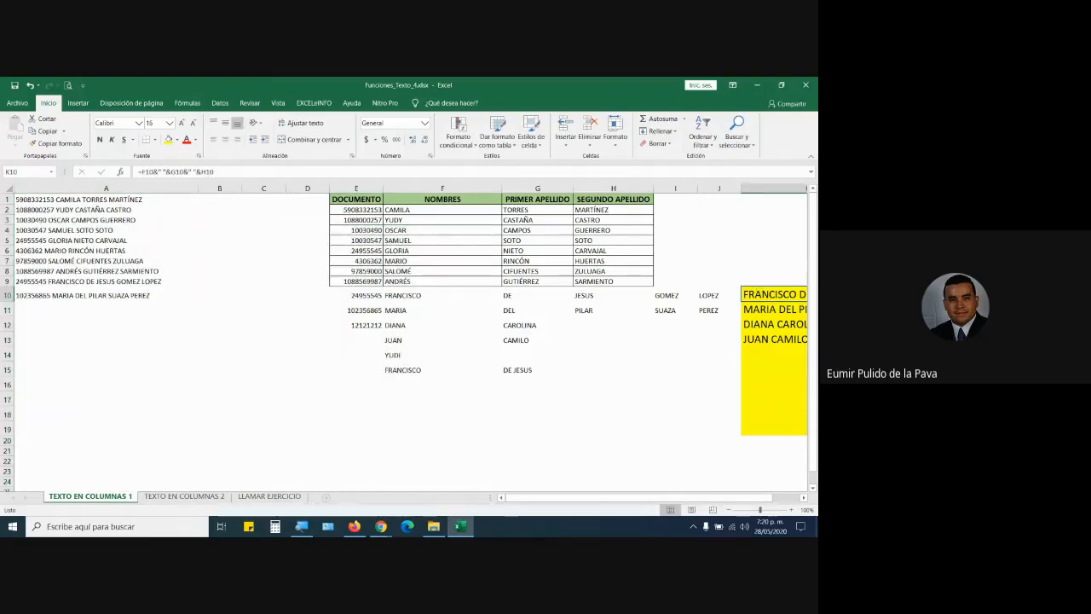
left_click_drag(561, 499, 586, 500)
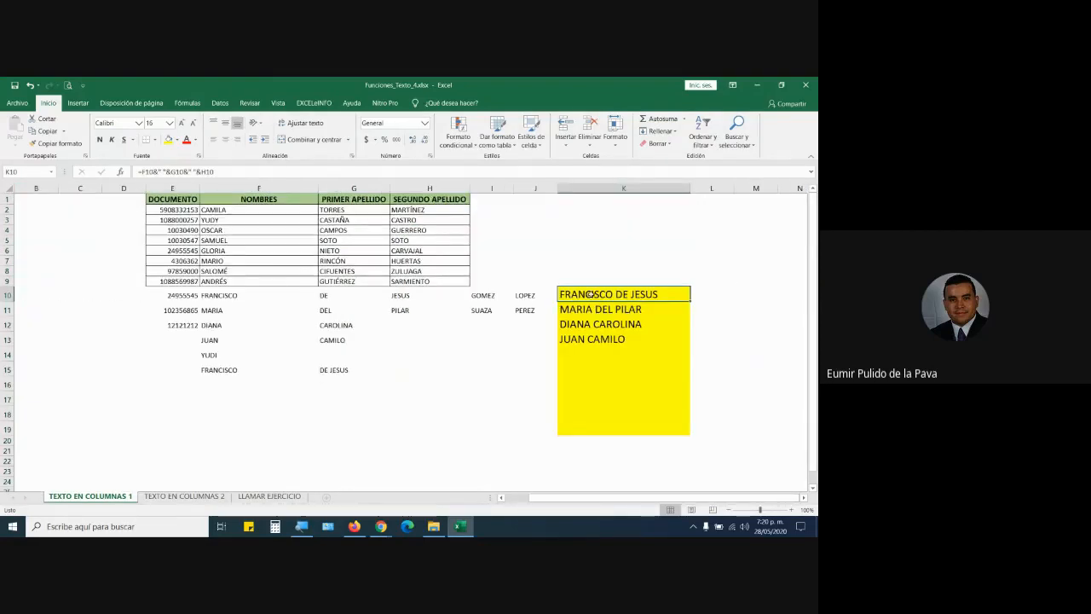
double_click(590, 294)
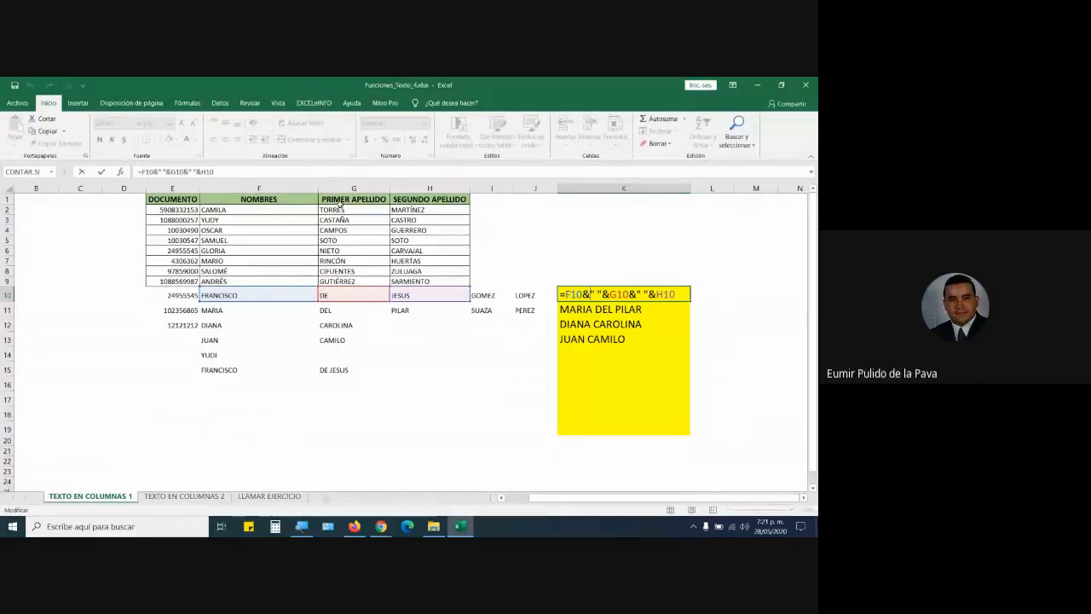
key("ctrl+Return")
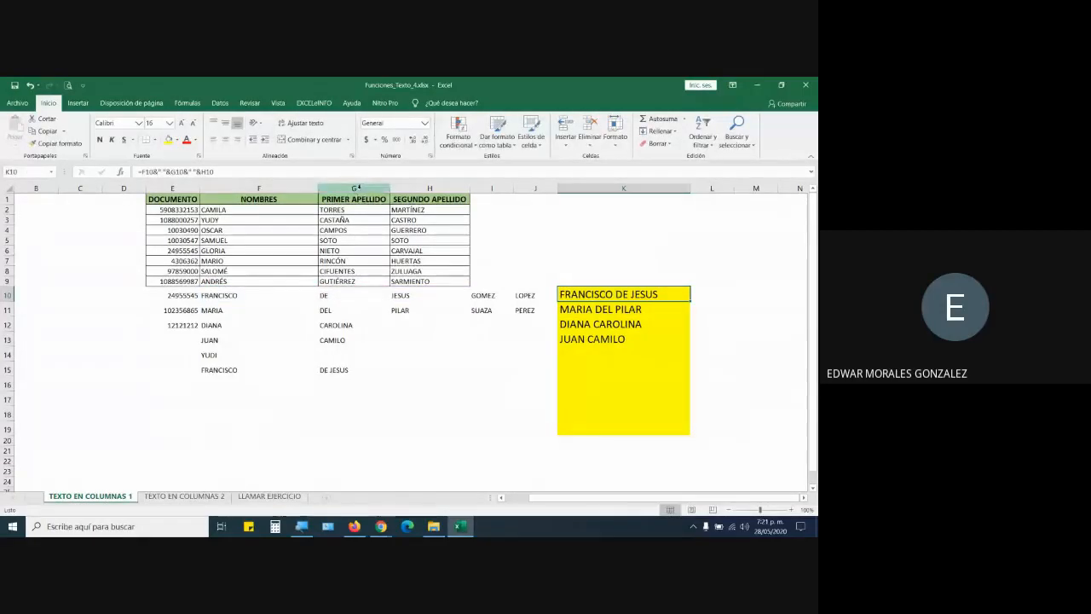
left_click(358, 187)
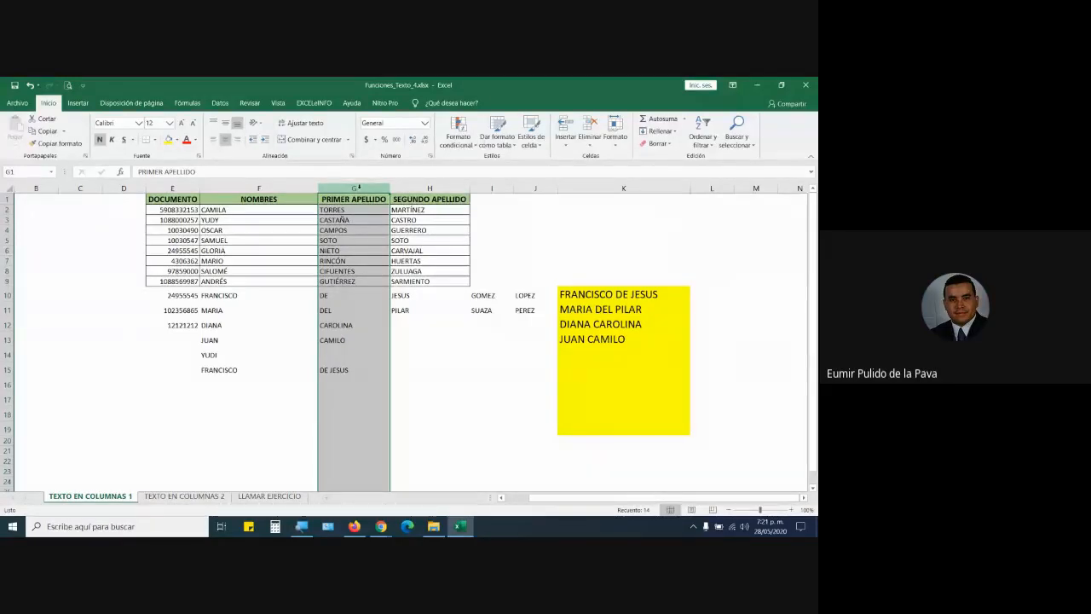
Open REGISTRO PLATAFORMA EKEDUMATICA.xlsx from D:\MEMORIA\SENA\COMPLEMENTARIOS in File Explorer.
left_click(433, 526)
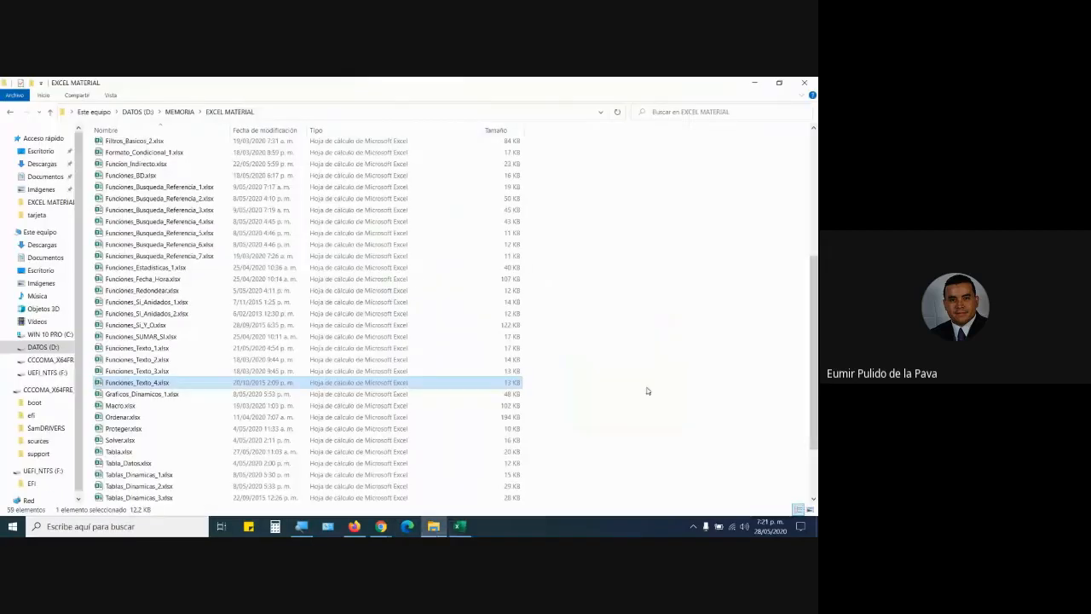
left_click(38, 347)
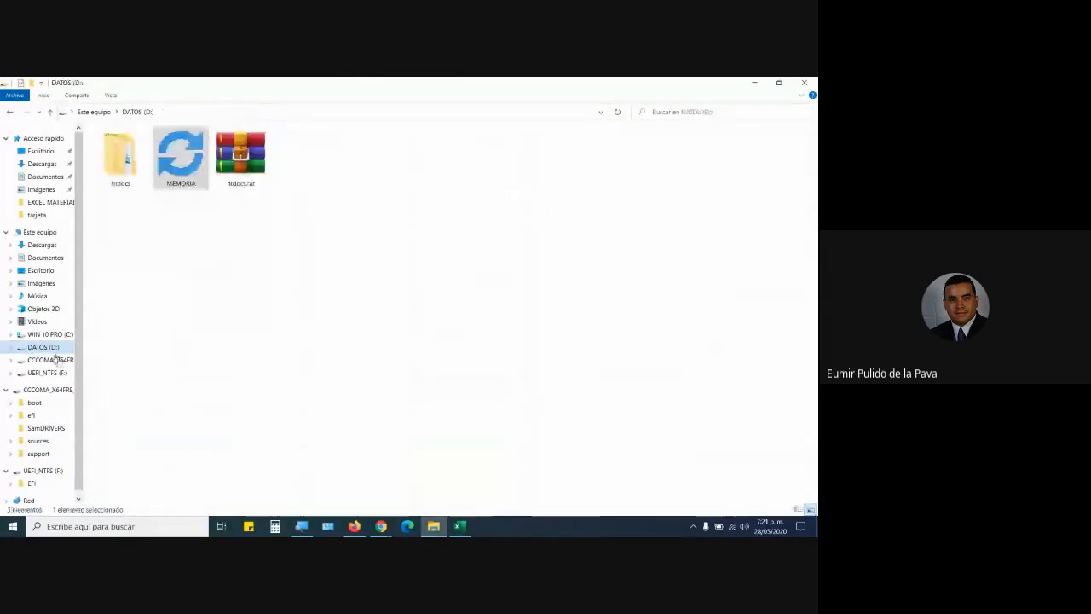
double_click(179, 158)
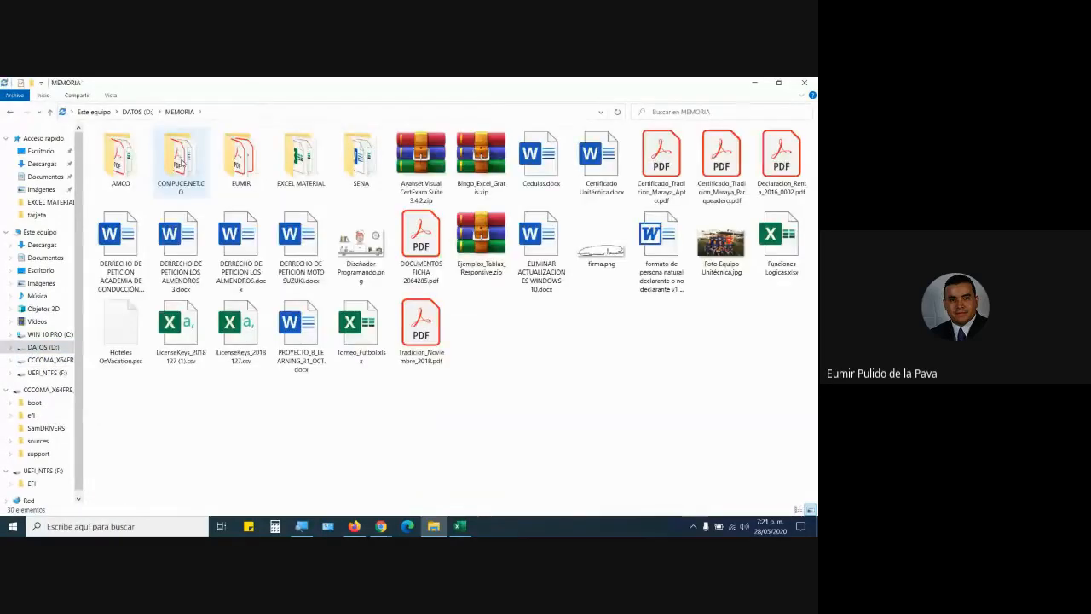
double_click(367, 166)
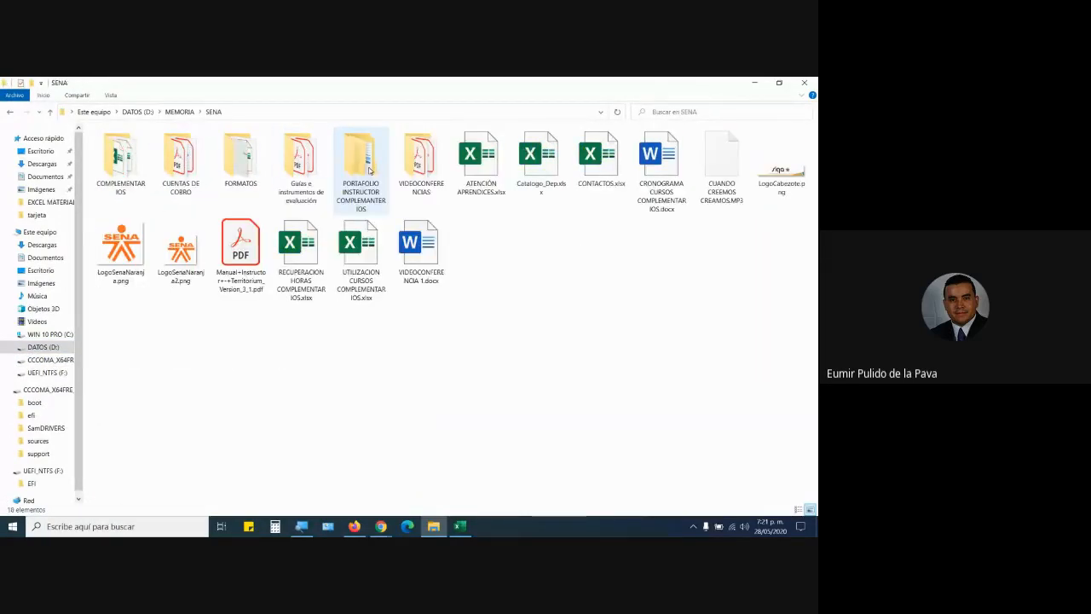
left_click(121, 166)
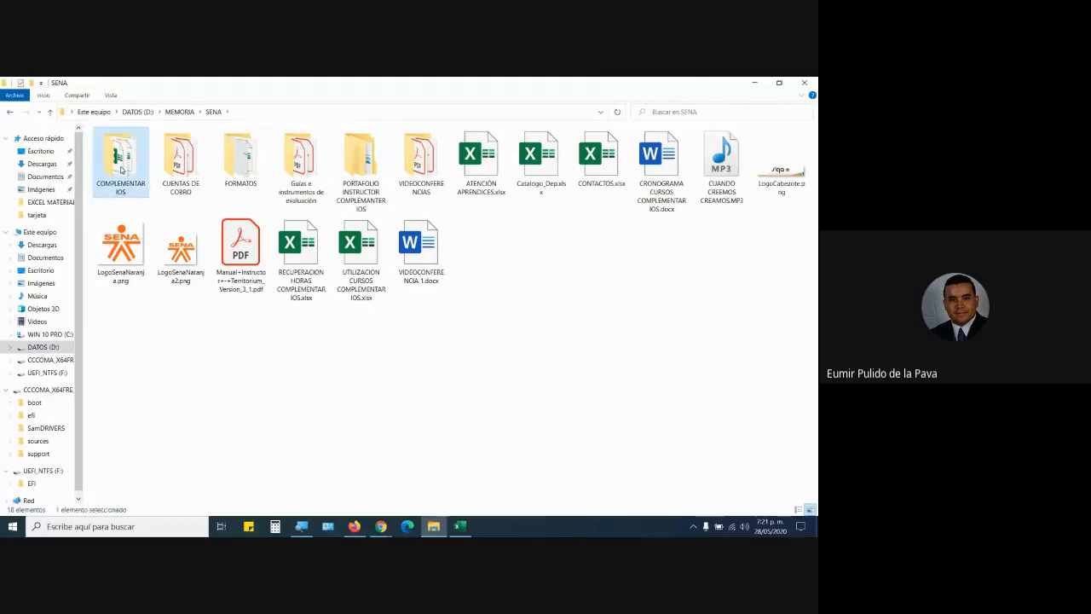
double_click(121, 171)
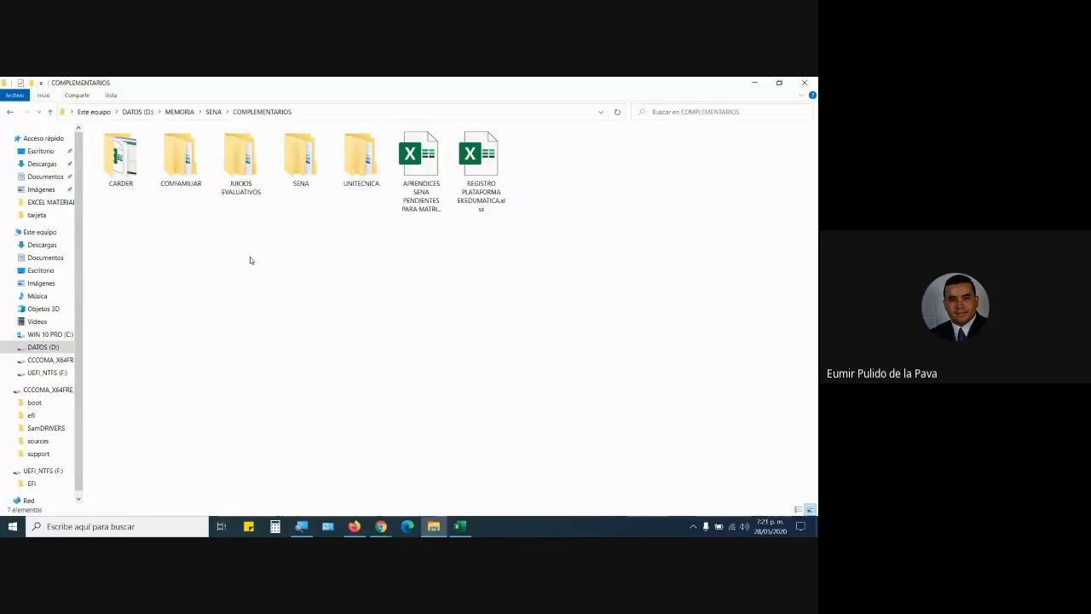
double_click(490, 161)
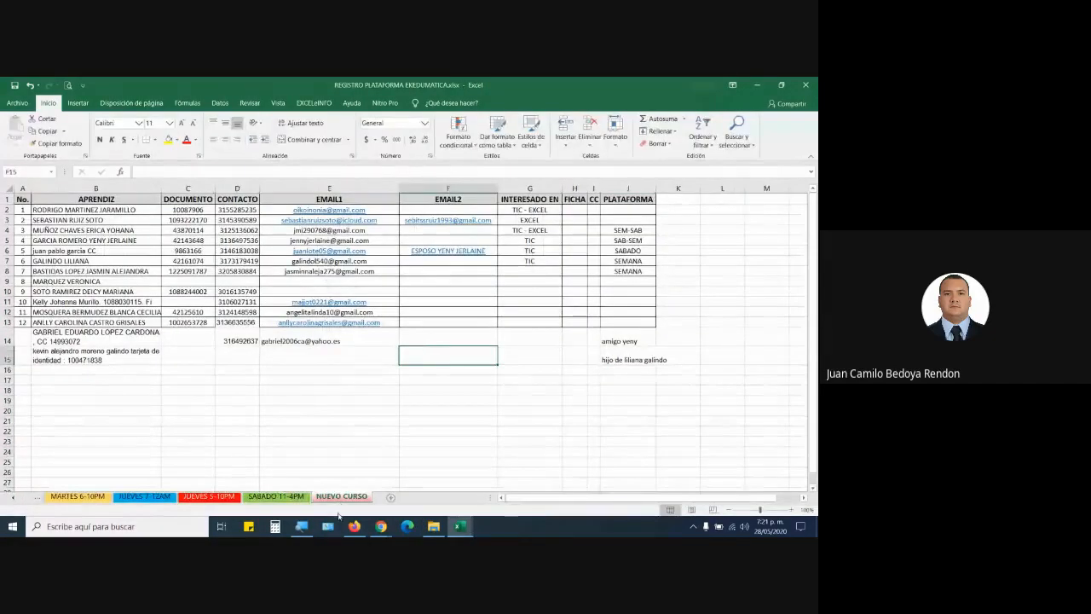
Check the SABADO 11-4PM sheet, then show the JUEVES 5-10PM sheet.
left_click(281, 496)
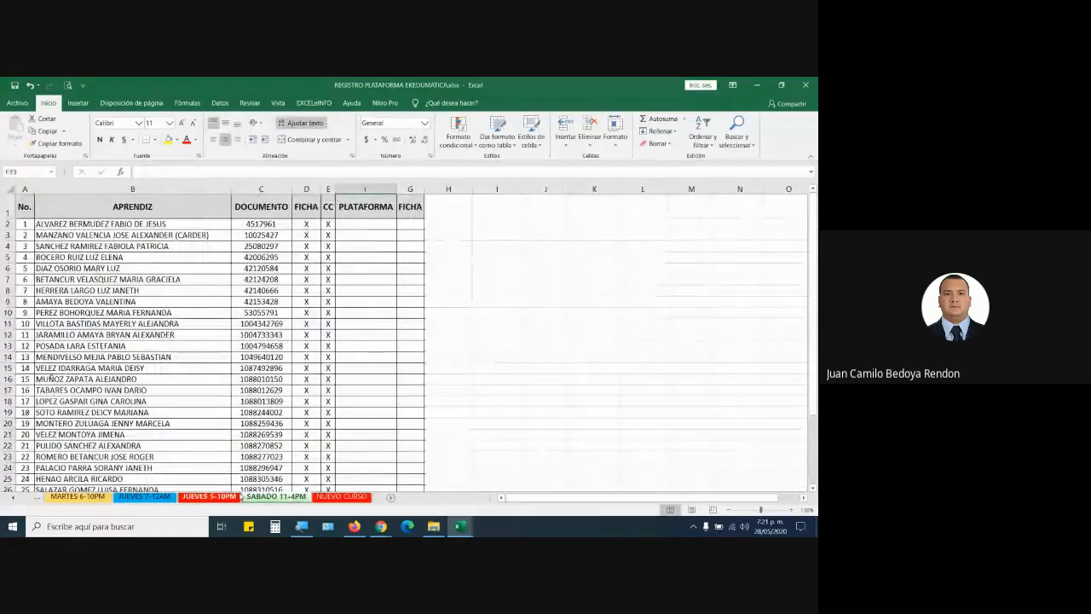
left_click(227, 496)
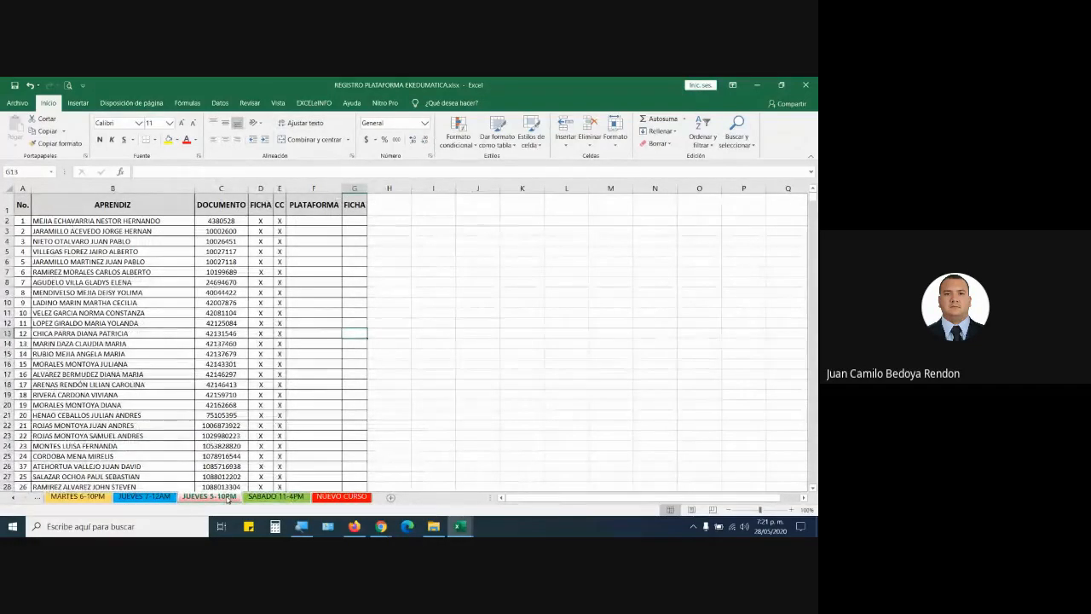
Switch back to Funciones_Texto_4.xlsx and select cell A11 below column A's names.
mouse_move(460, 526)
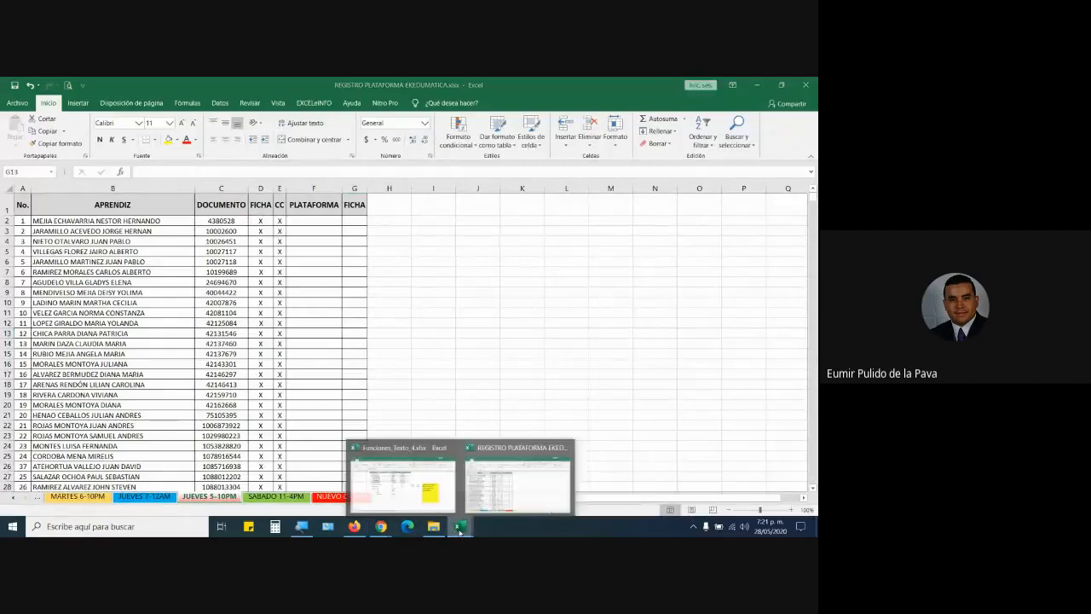
left_click(423, 486)
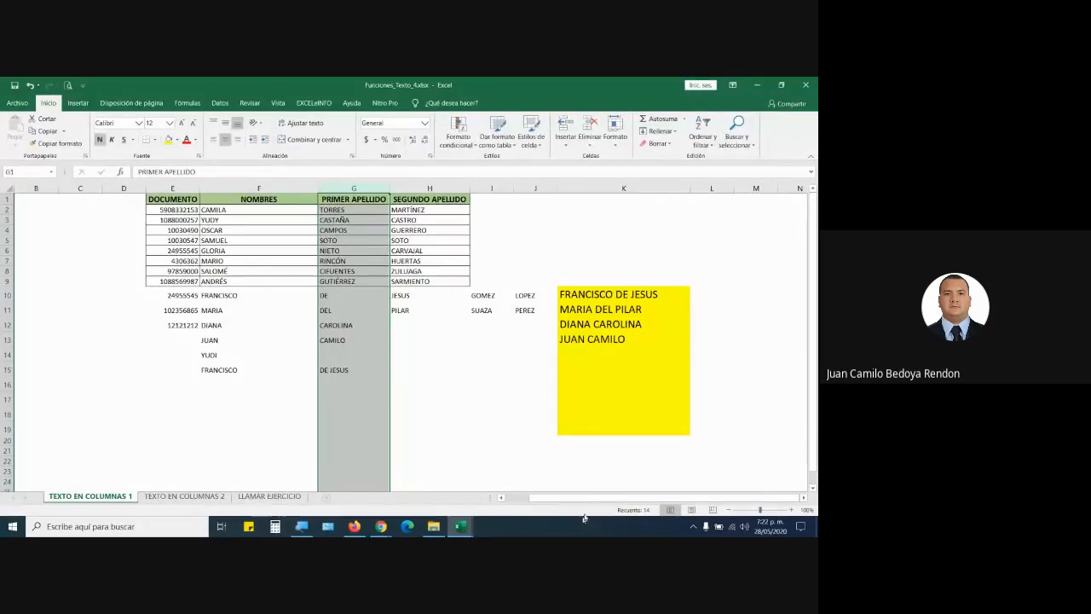
left_click_drag(564, 497, 538, 498)
left_click(74, 313)
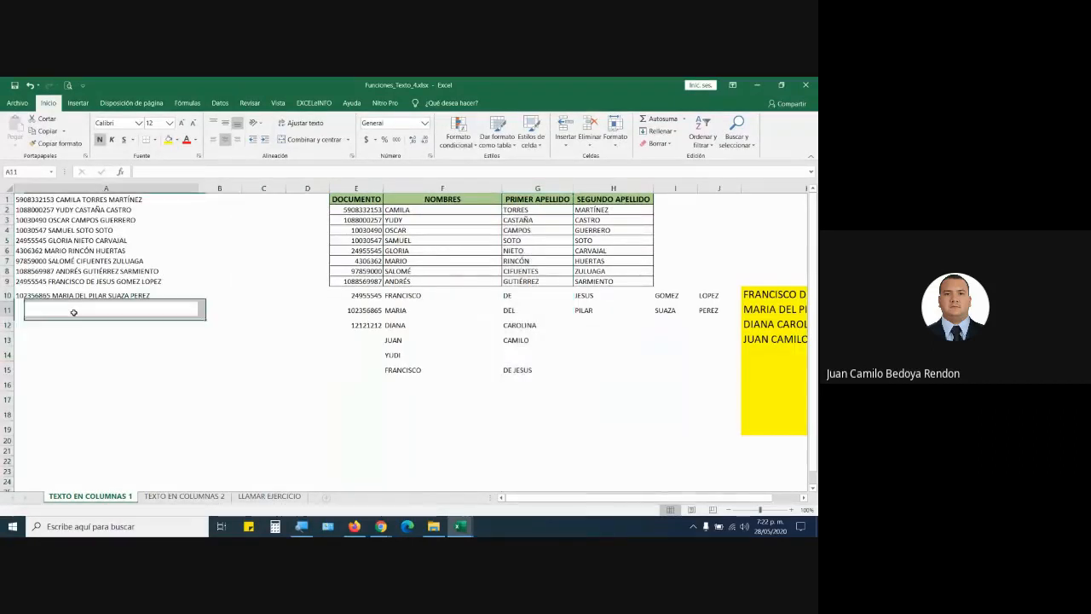
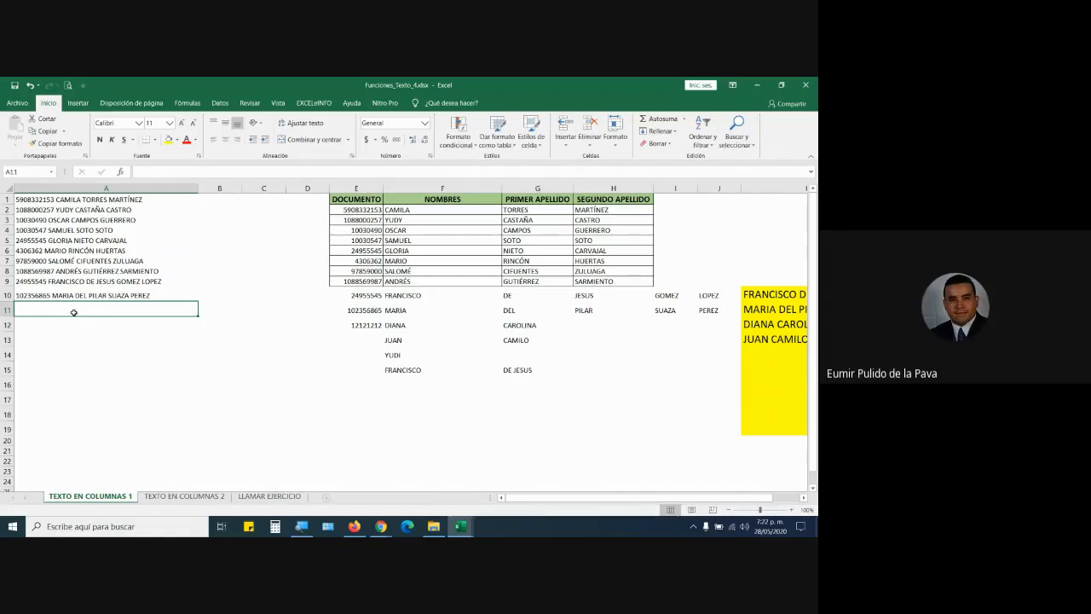
Switch to the REGISTRO PLATAFORMA workbook and open its CC FICHA sheet.
mouse_move(459, 526)
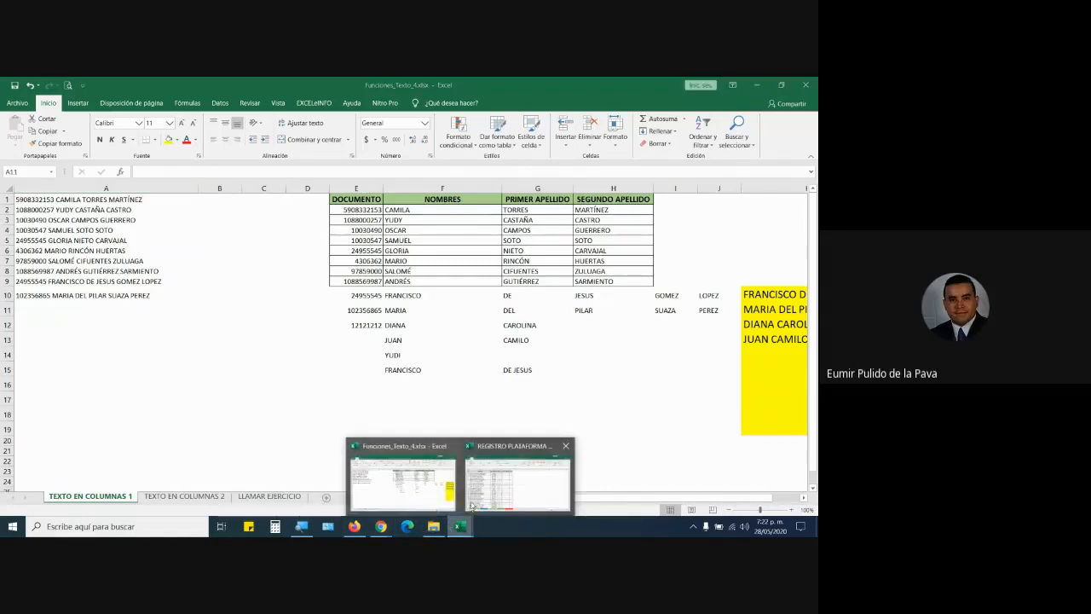
left_click(474, 501)
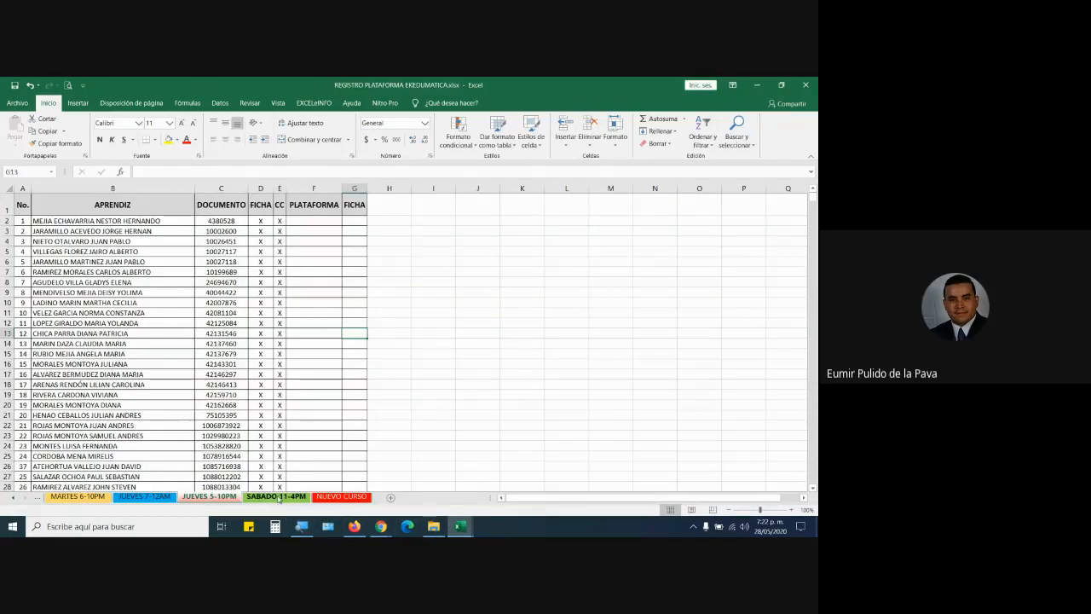
left_click(341, 496)
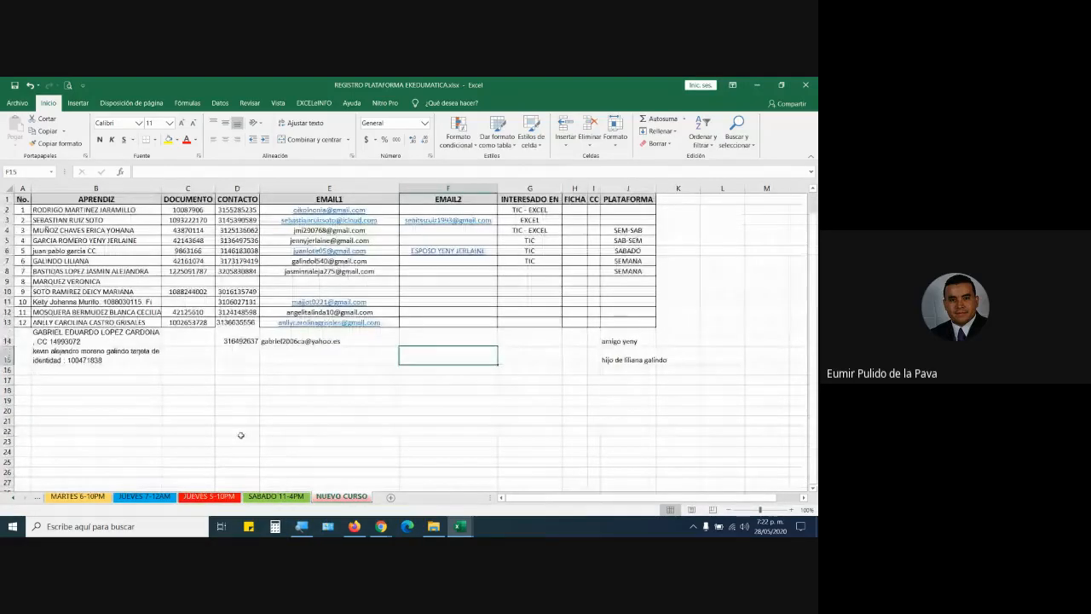
left_click(172, 498)
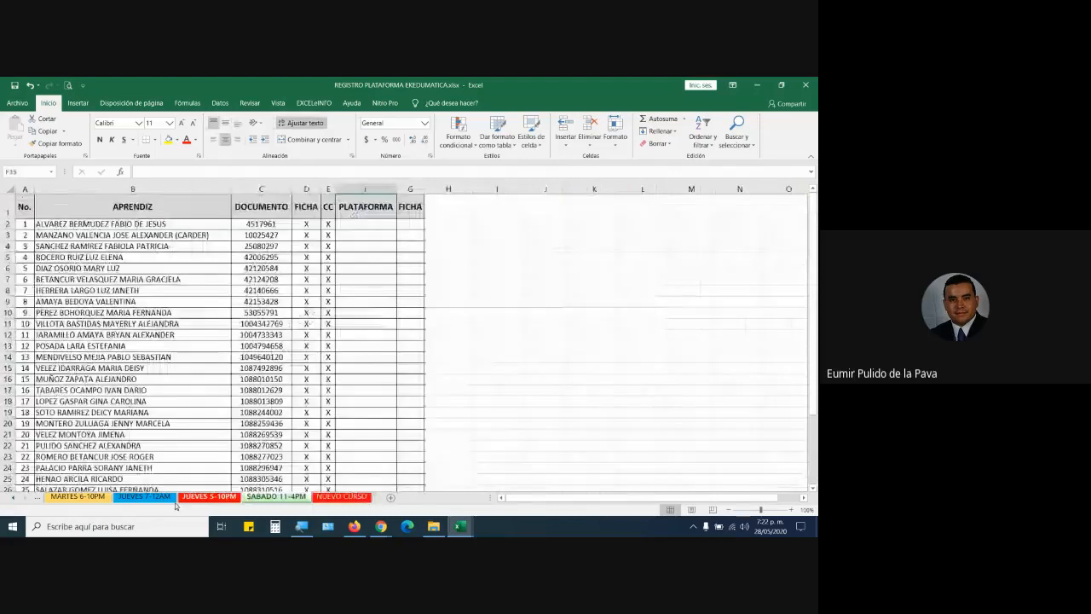
left_click(13, 498)
left_click(13, 498)
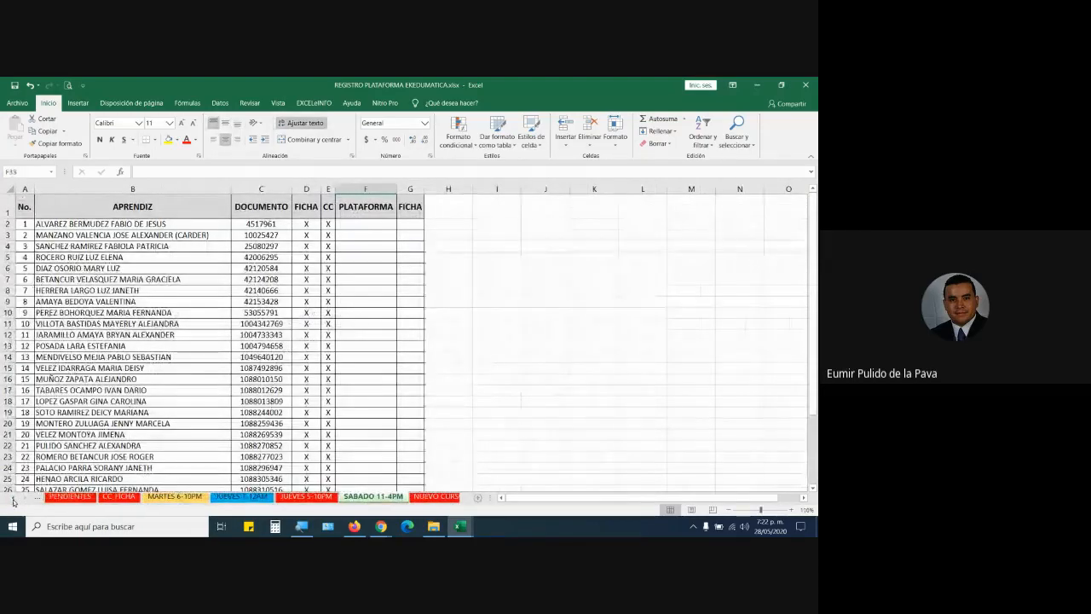
left_click(119, 497)
Copy the student names from B3 down on CC FICHA, then add a new blank sheet.
scroll(196, 401, "up", 10)
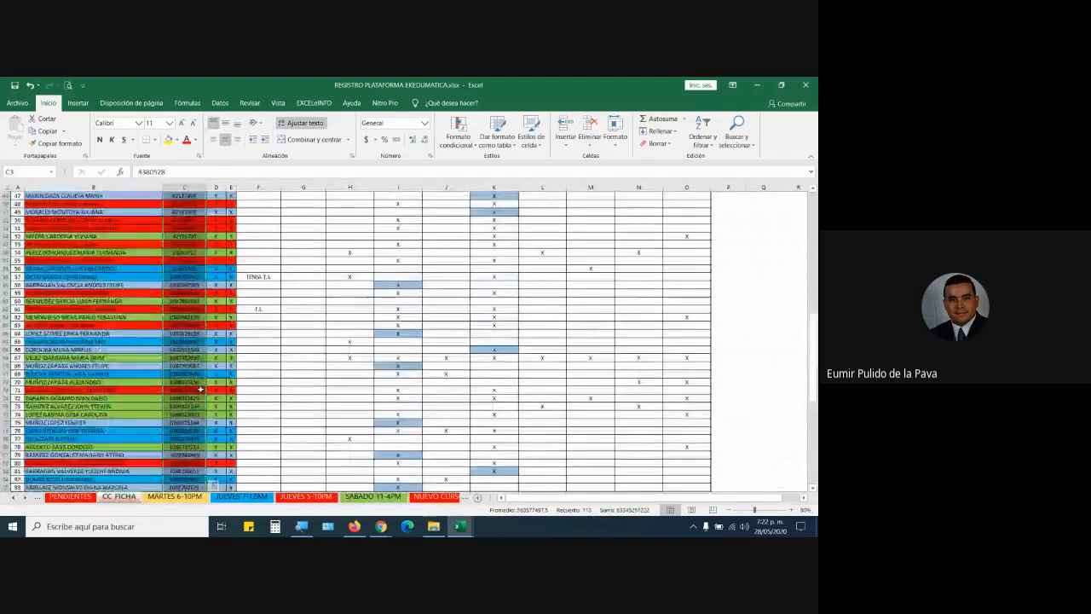
scroll(201, 388, "up", 15)
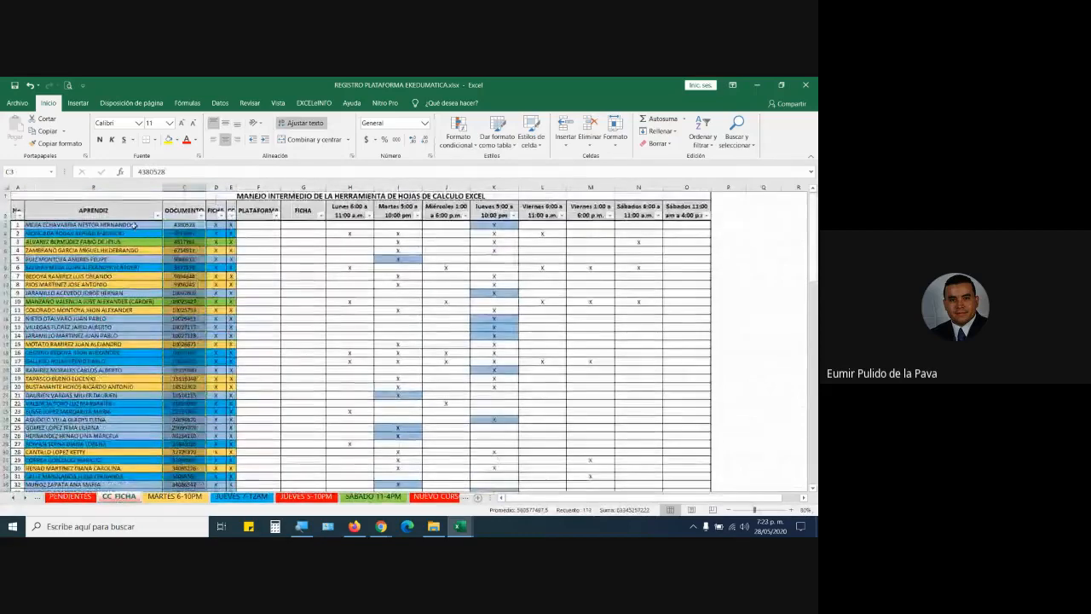
left_click(134, 225)
key("ctrl+shift+Down")
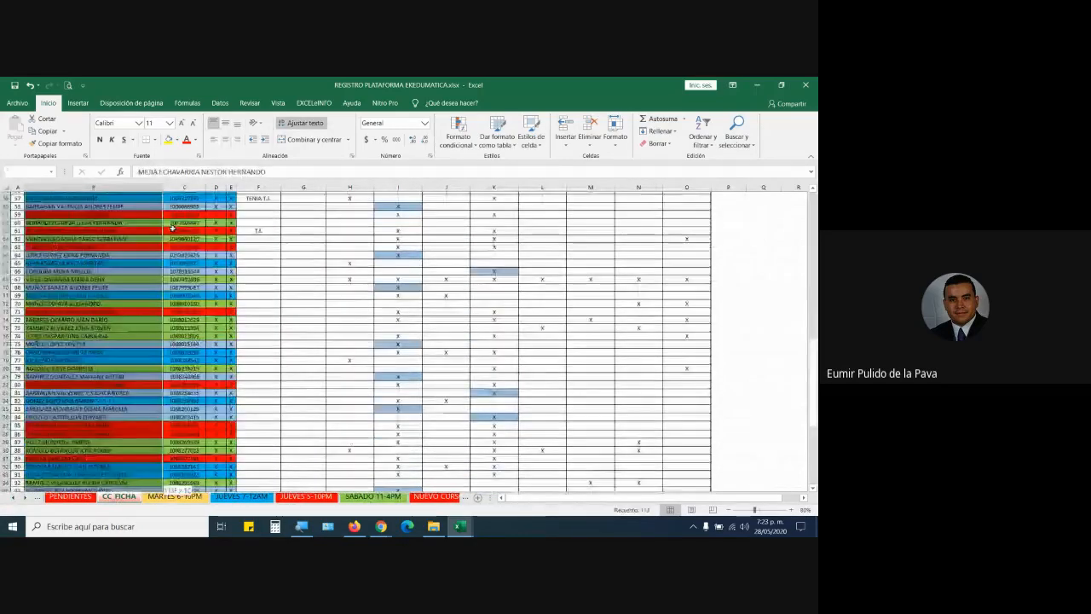
scroll(523, 340, "down", 7)
key("ctrl+c")
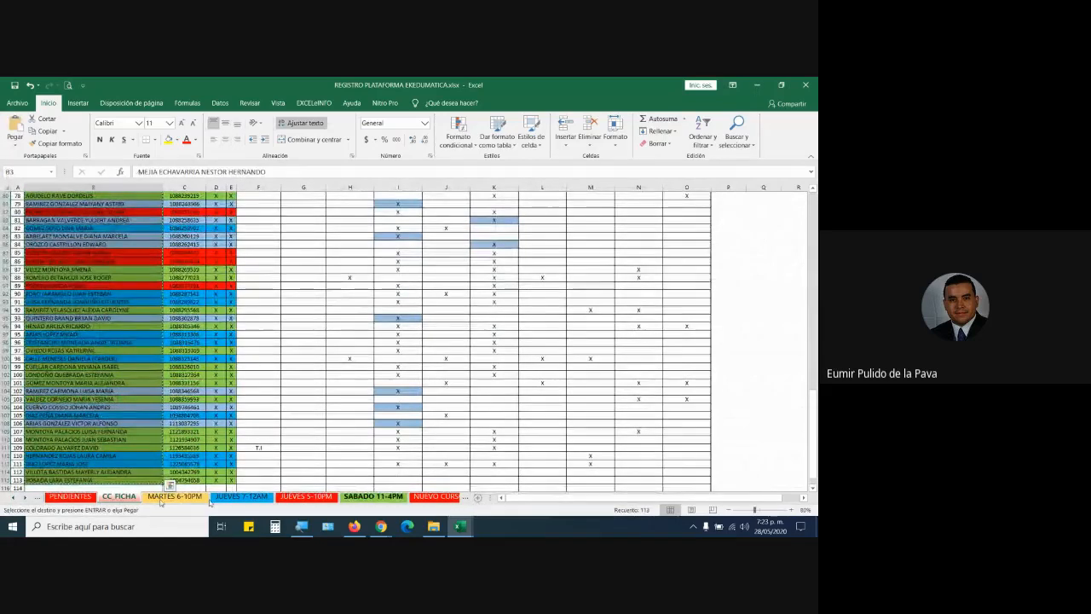
left_click(23, 498)
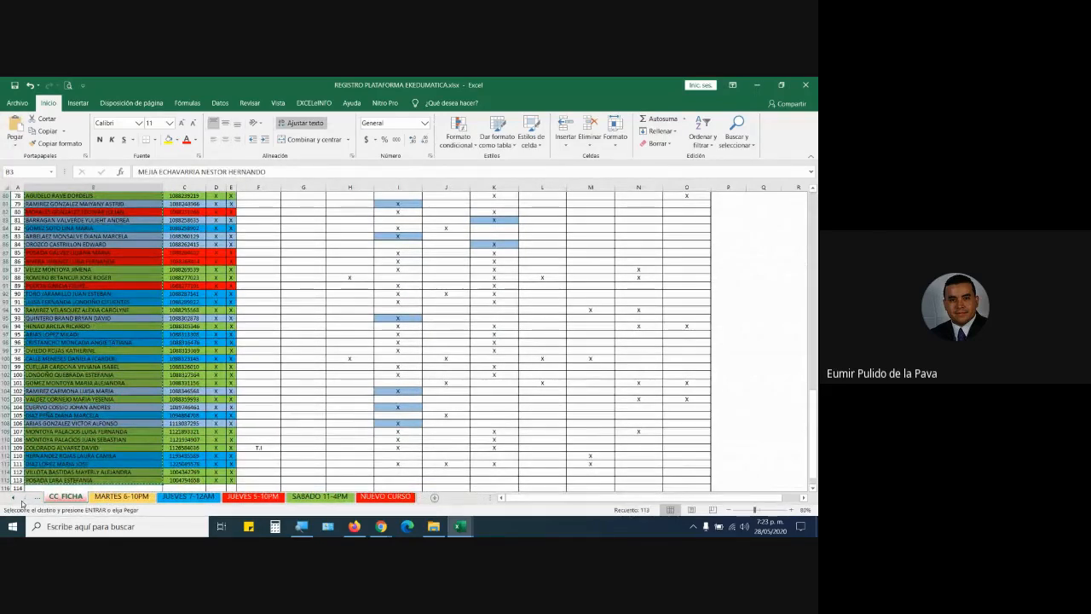
left_click(435, 498)
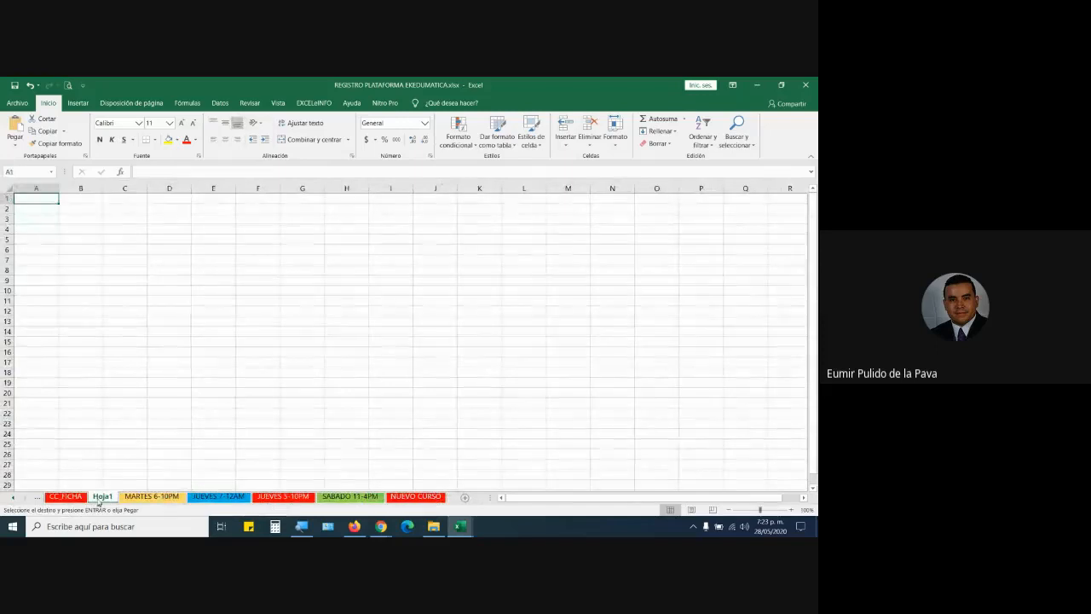
Move Hoja1 after NUEVO CURSO and paste the names into column A as values, autofitting the width.
left_click_drag(100, 501, 468, 498)
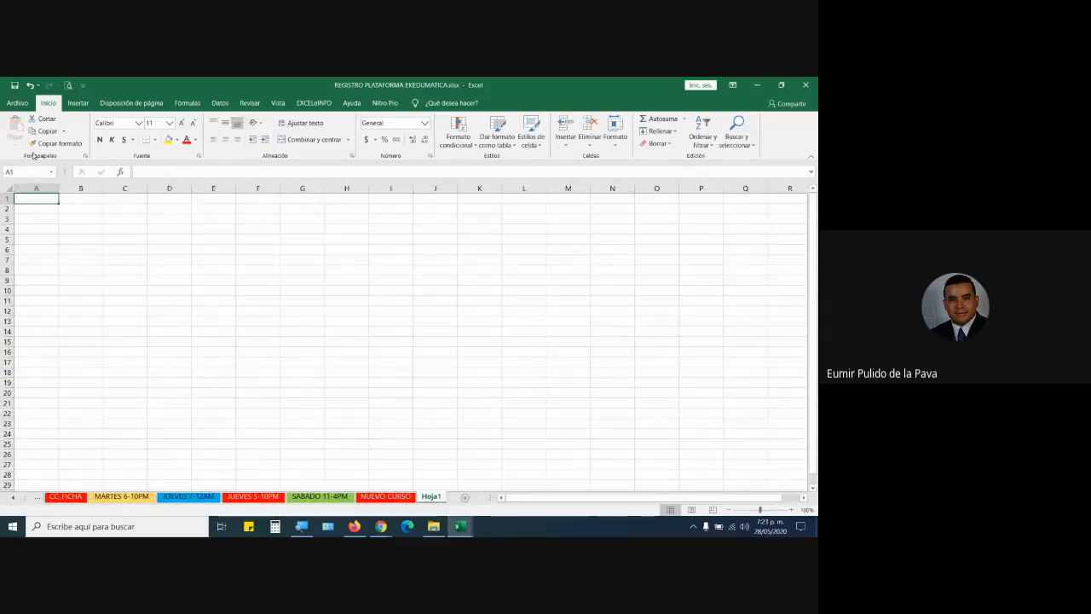
left_click(65, 498)
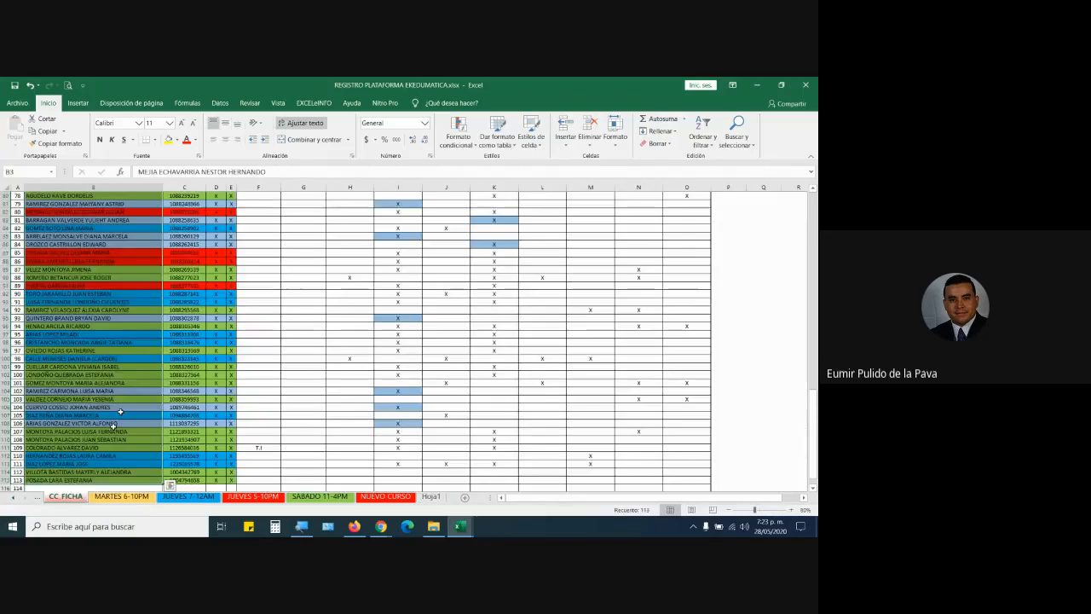
left_click(430, 496)
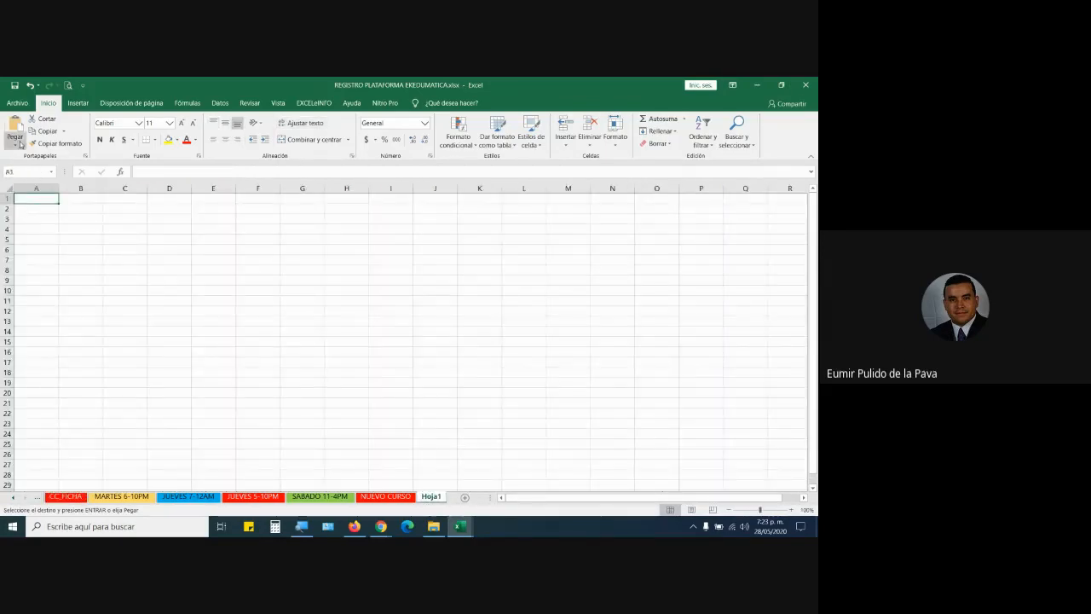
left_click(17, 145)
left_click(15, 215)
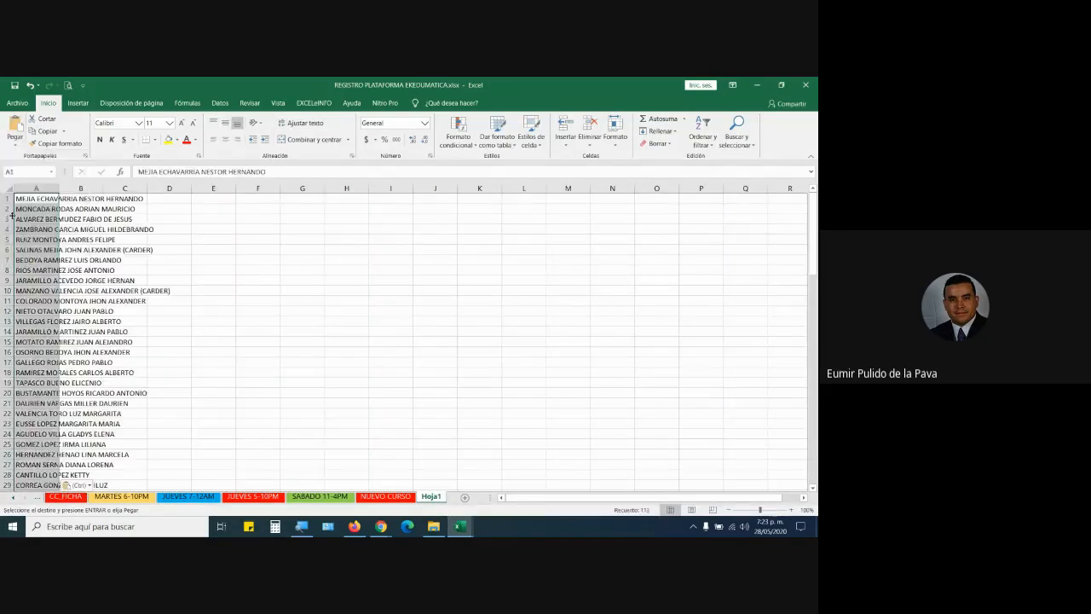
double_click(58, 187)
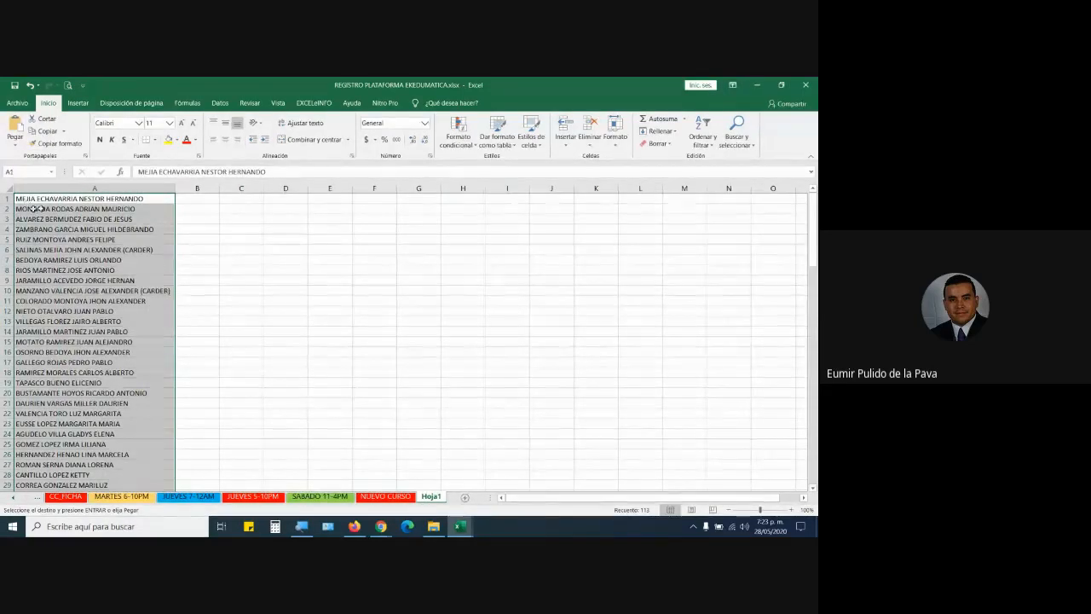
Review the pasted names in column A, scrolling down past row 110 and back.
left_click(159, 207)
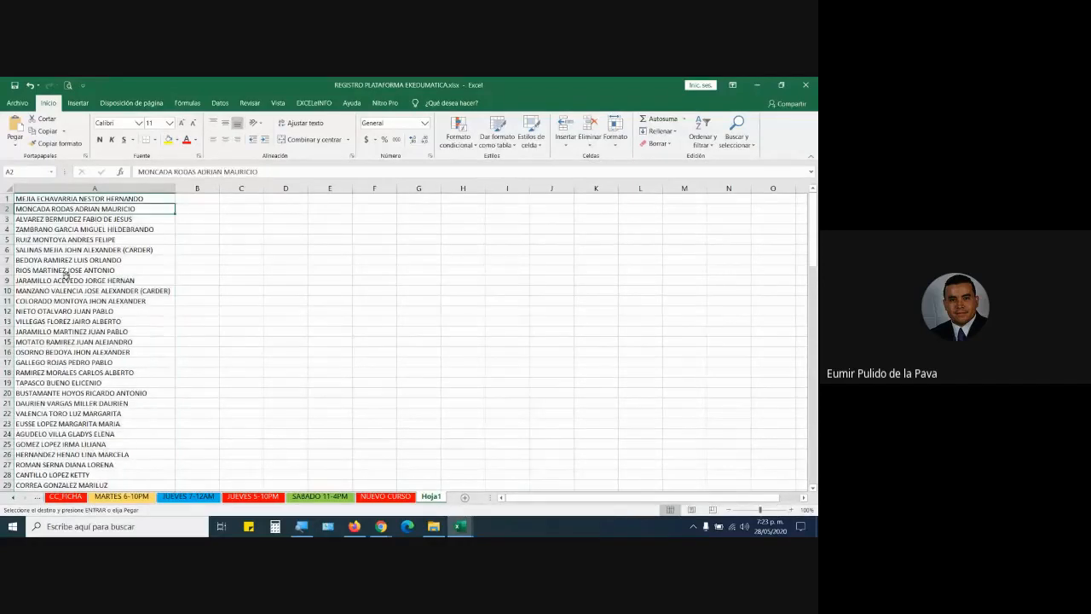
left_click(141, 291)
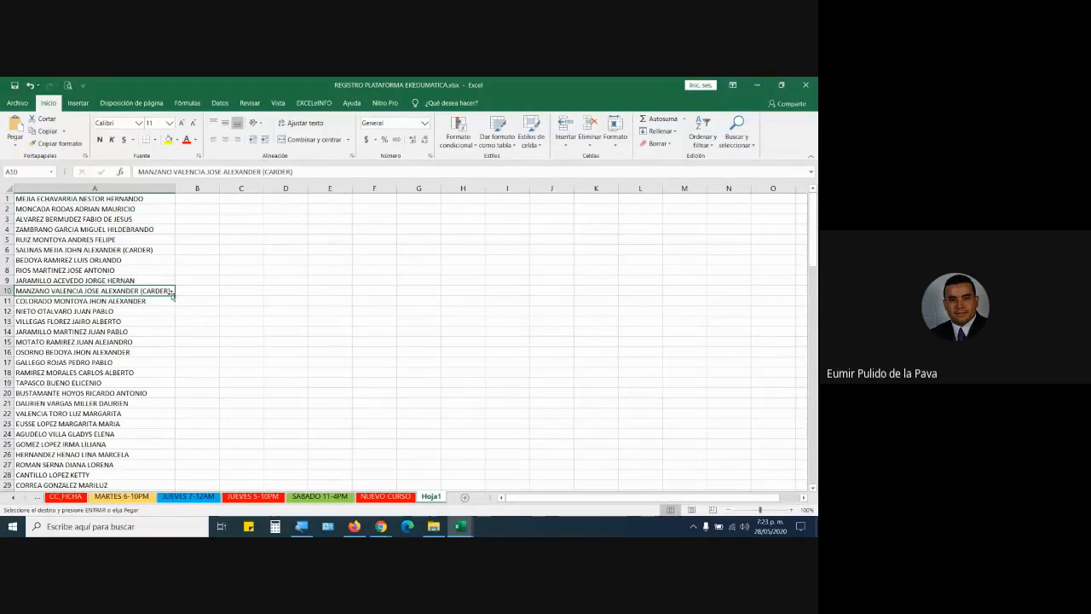
scroll(157, 342, "down", 6)
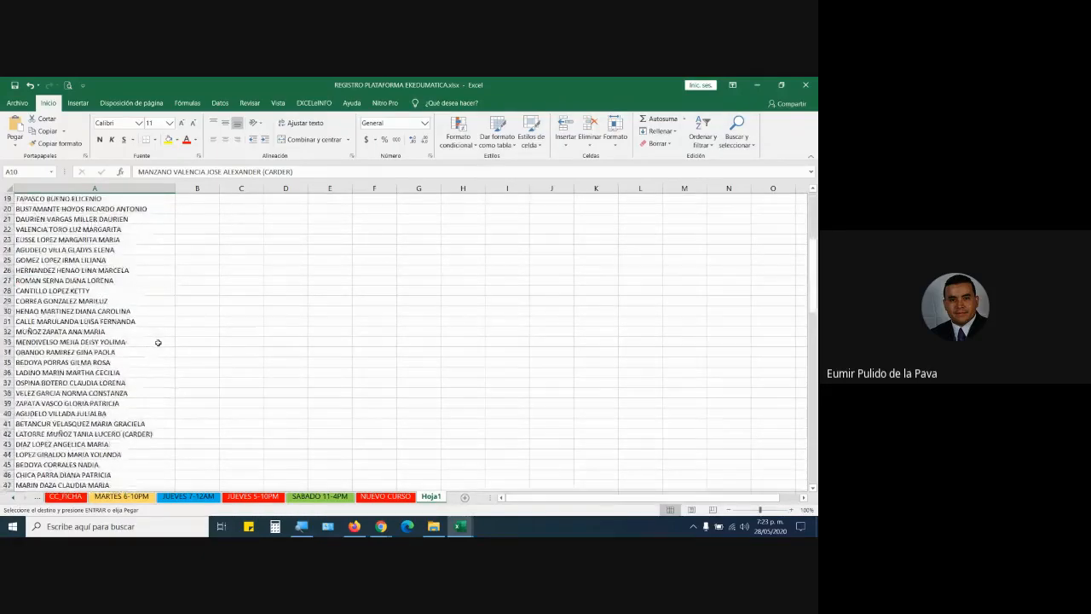
scroll(157, 342, "down", 3)
scroll(158, 342, "down", 6)
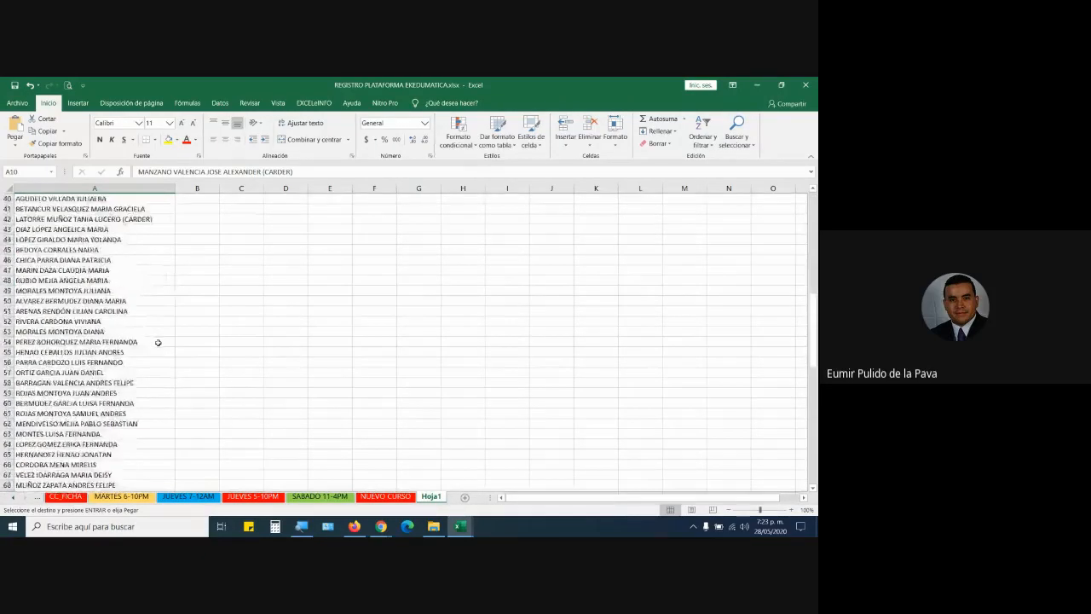
scroll(157, 342, "down", 1)
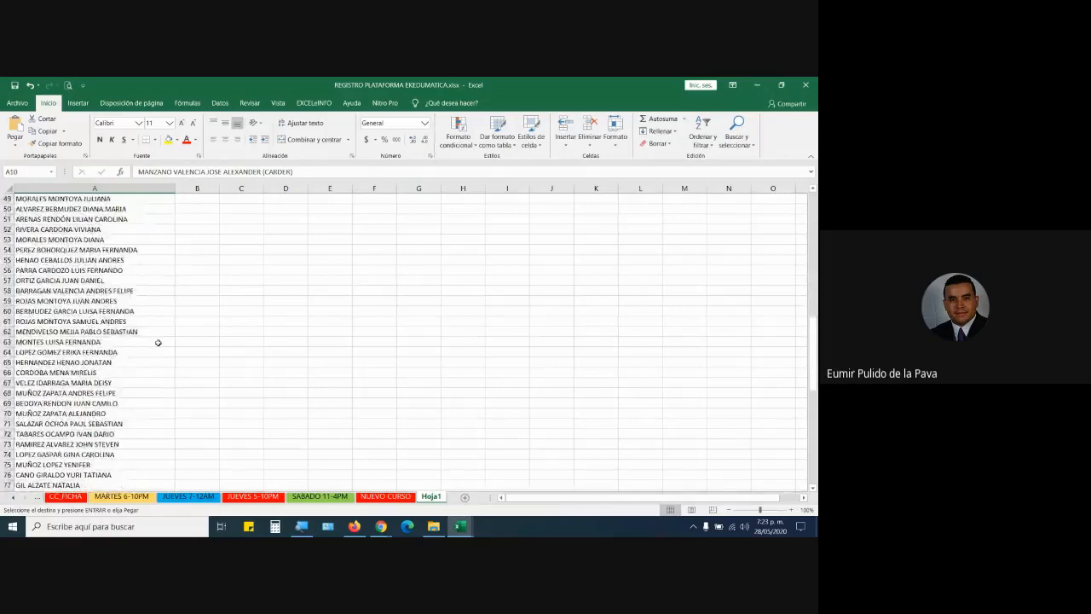
scroll(158, 342, "down", 4)
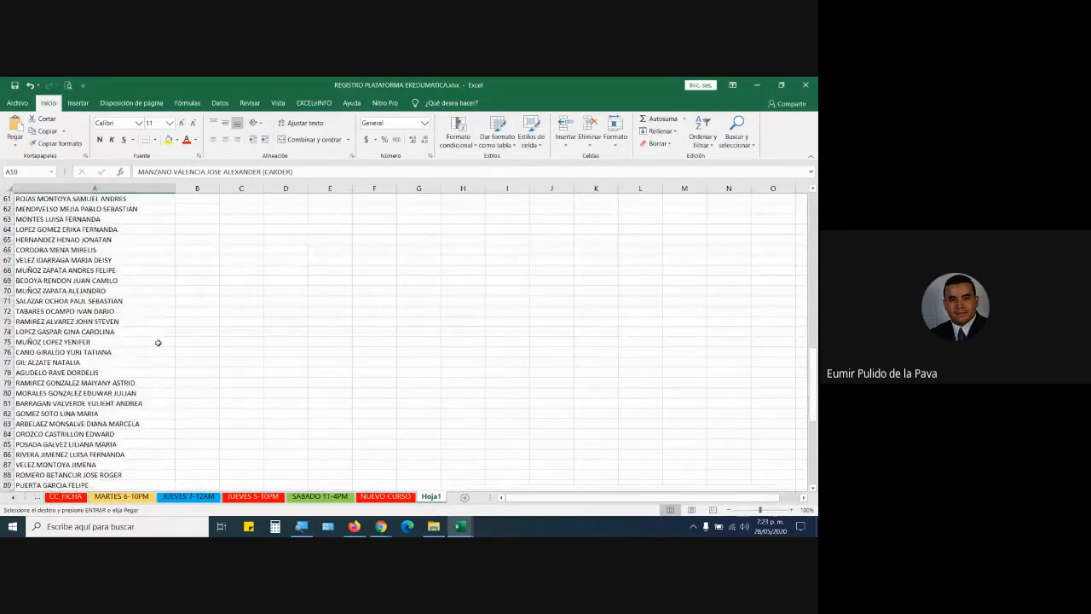
scroll(158, 342, "down", 1)
scroll(157, 342, "down", 4)
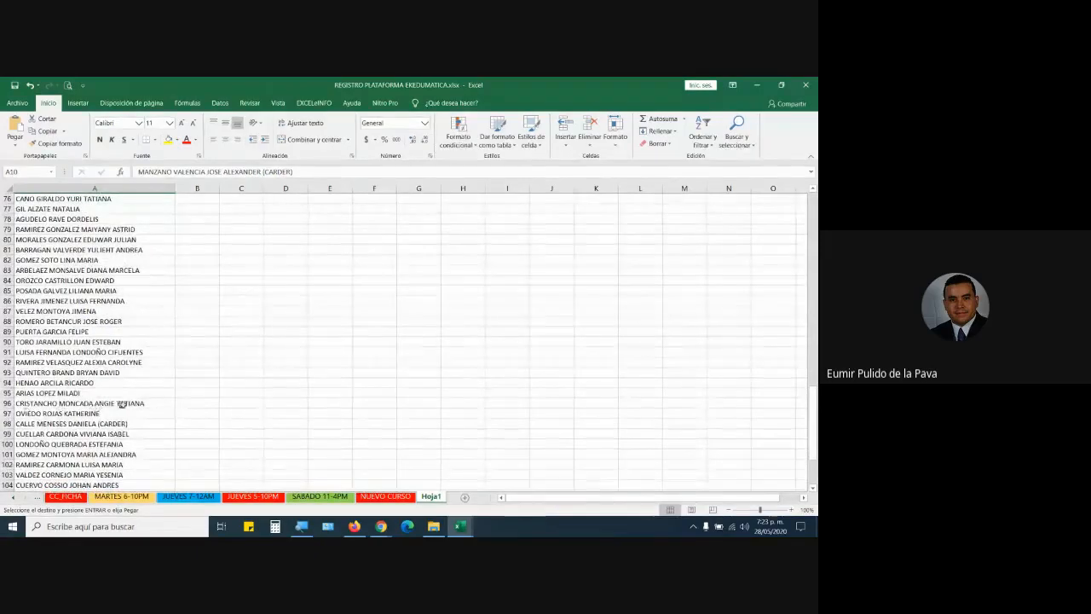
scroll(142, 402, "down", 3)
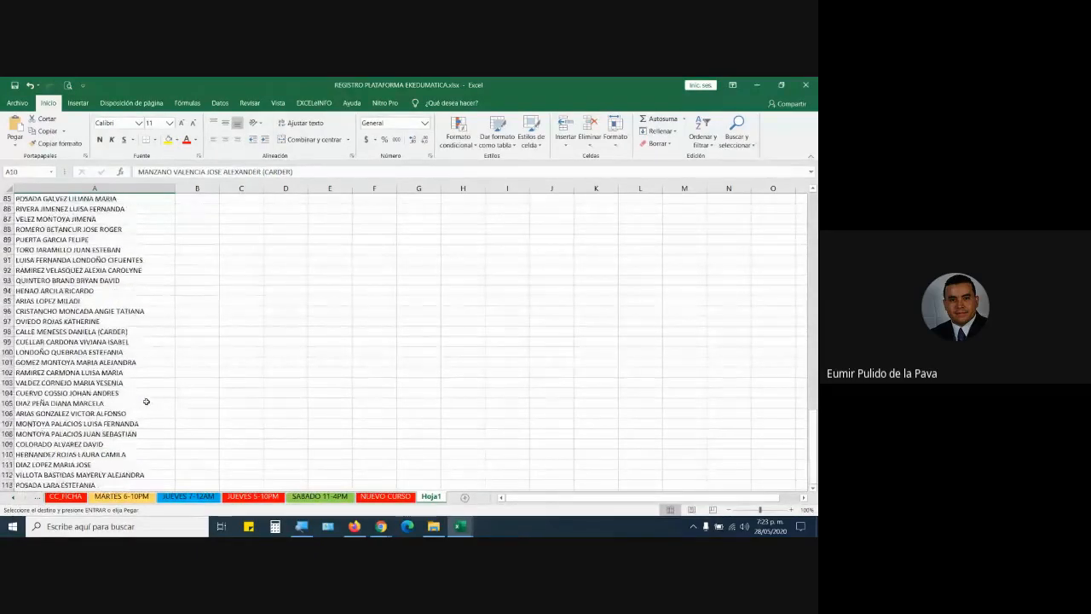
scroll(146, 402, "up", 5)
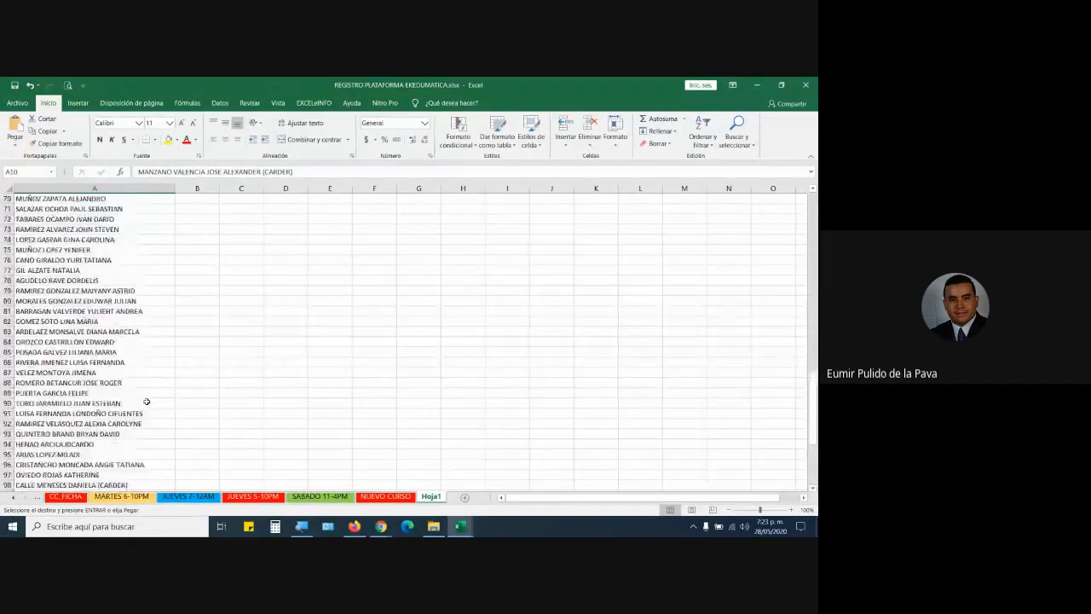
scroll(147, 402, "up", 6)
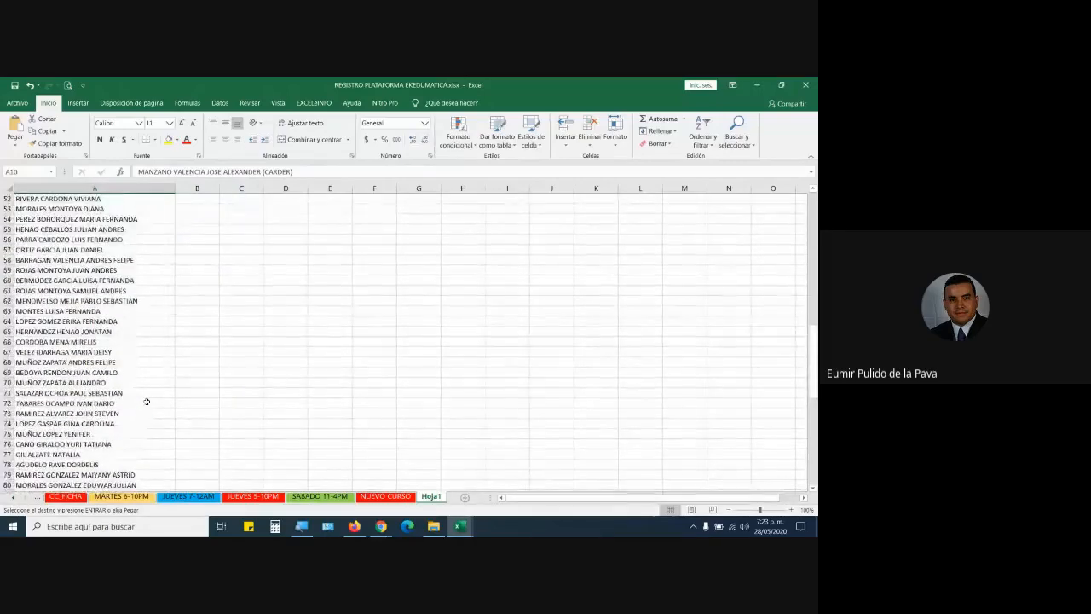
scroll(147, 401, "up", 6)
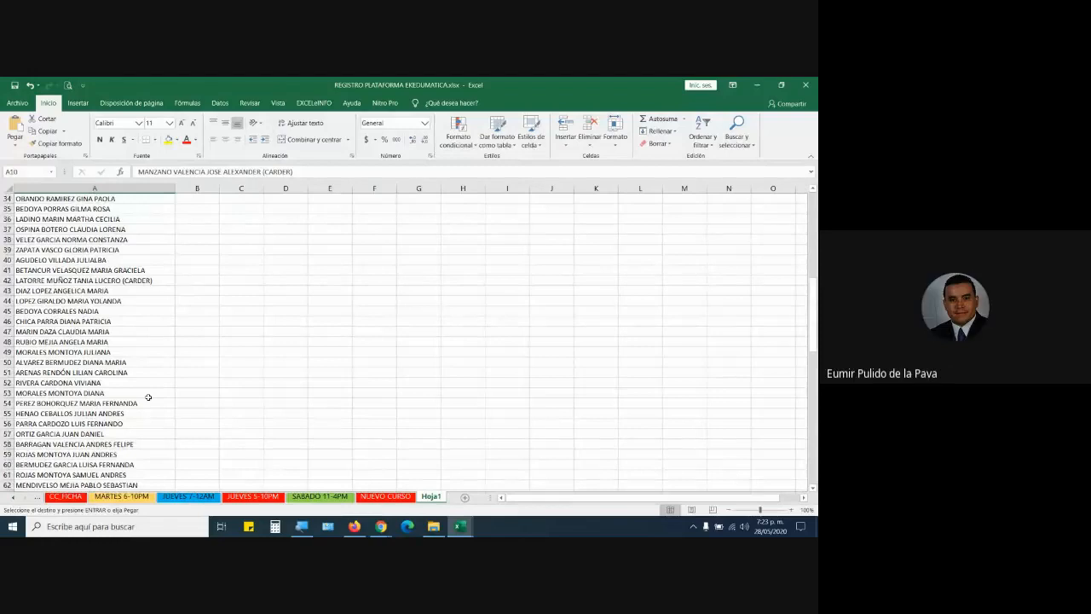
scroll(149, 397, "up", 4)
Search the sheet for FABIO, land on cell A3, and close the search box.
left_click(125, 322)
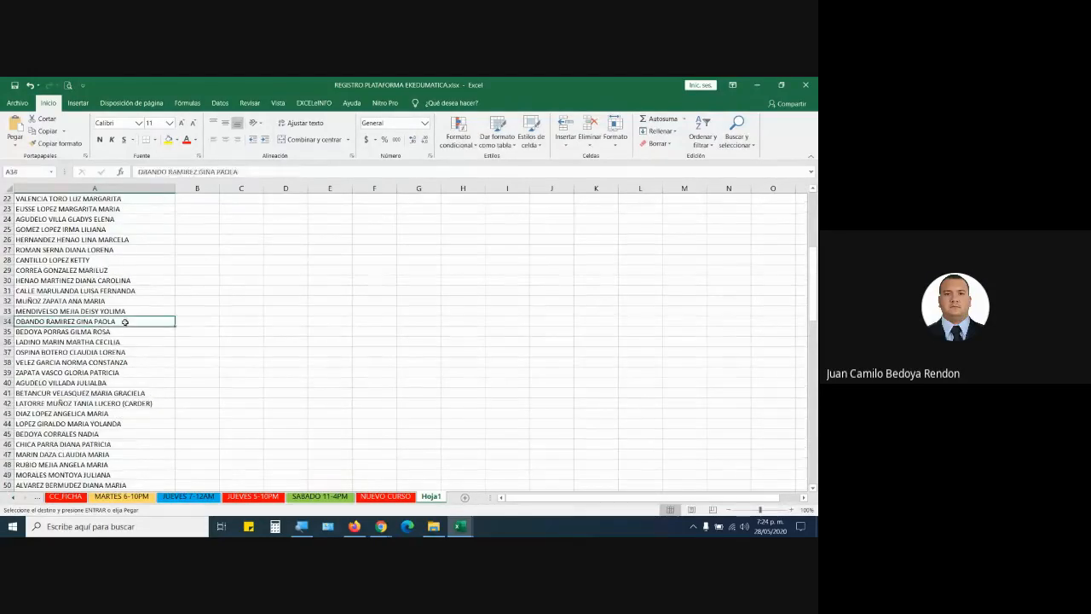
key("ctrl+b")
type("FAB")
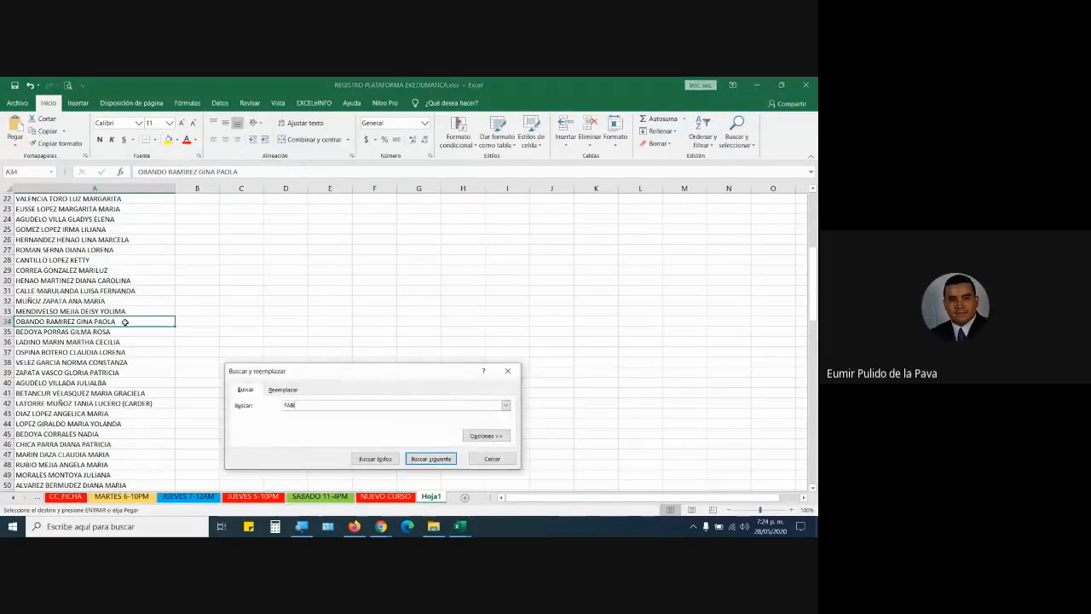
type("IO")
key("Return")
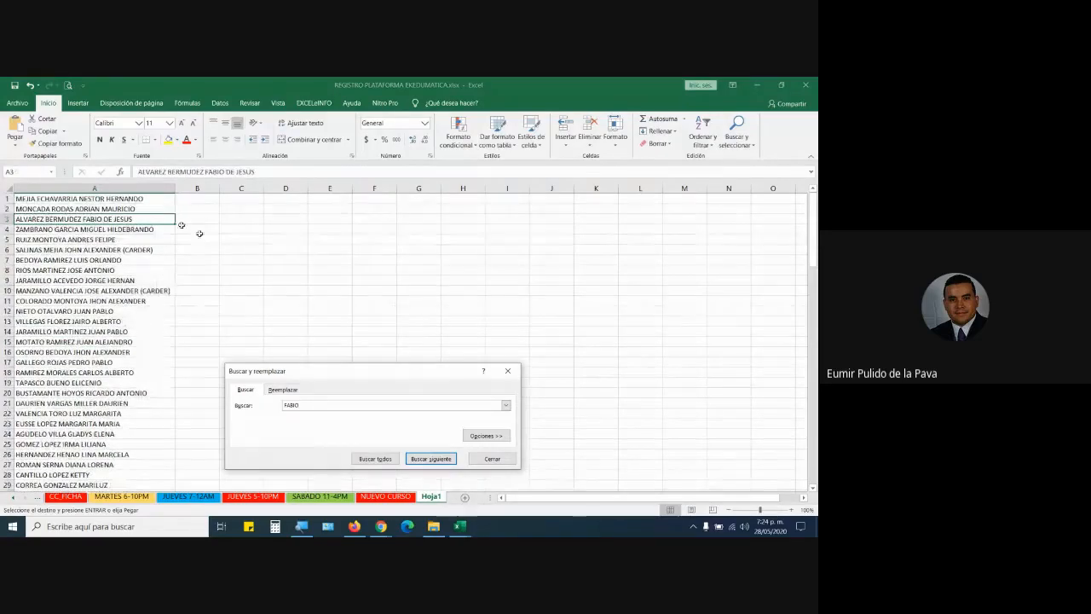
left_click(493, 458)
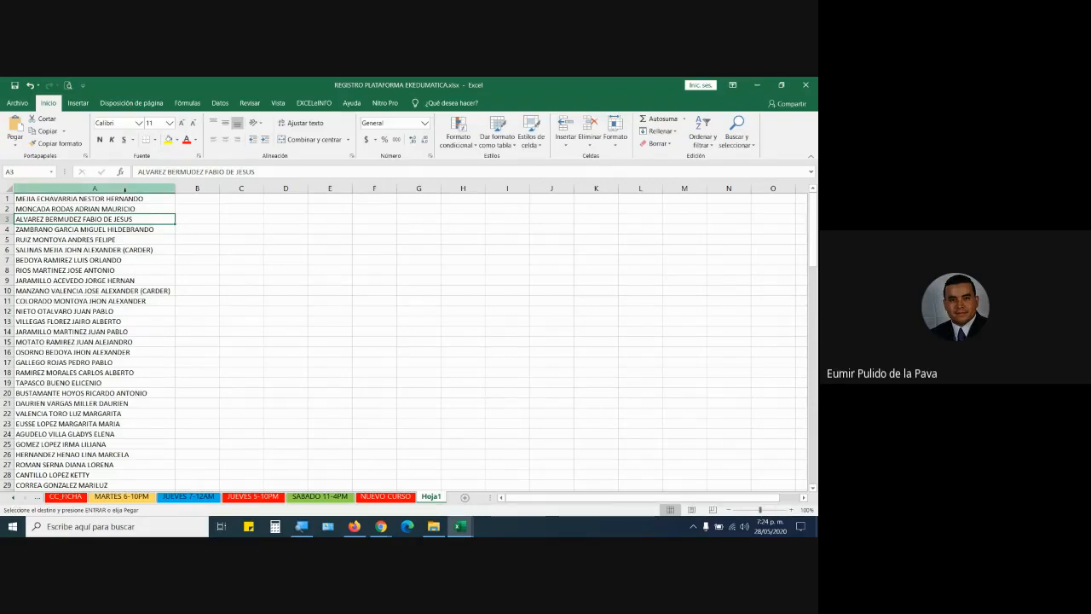
Select all of column A and scroll through the 113 names to check them.
left_click(125, 187)
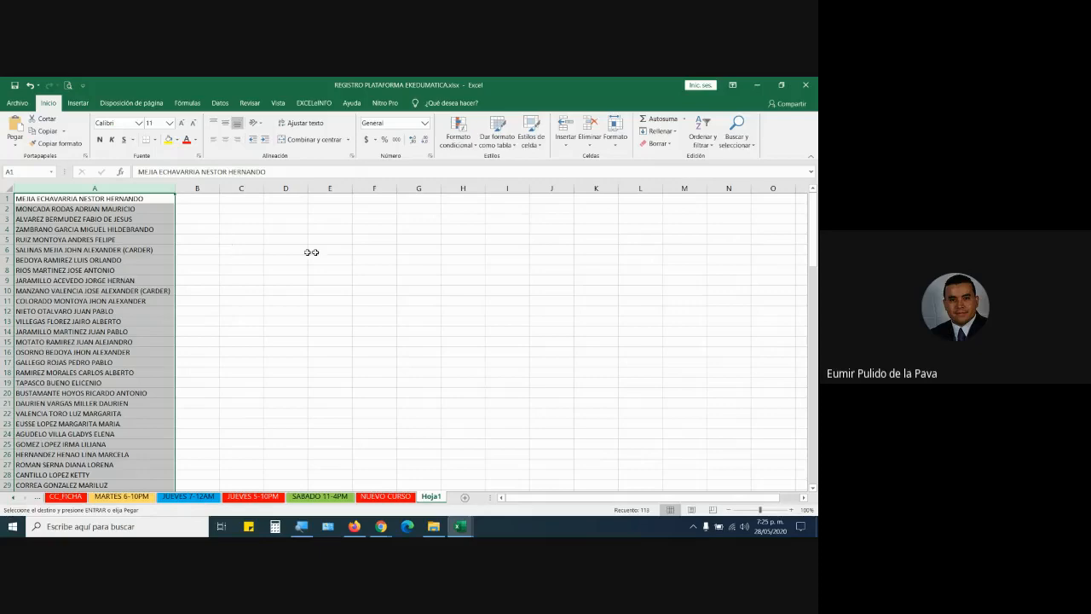
scroll(59, 238, "down", 16)
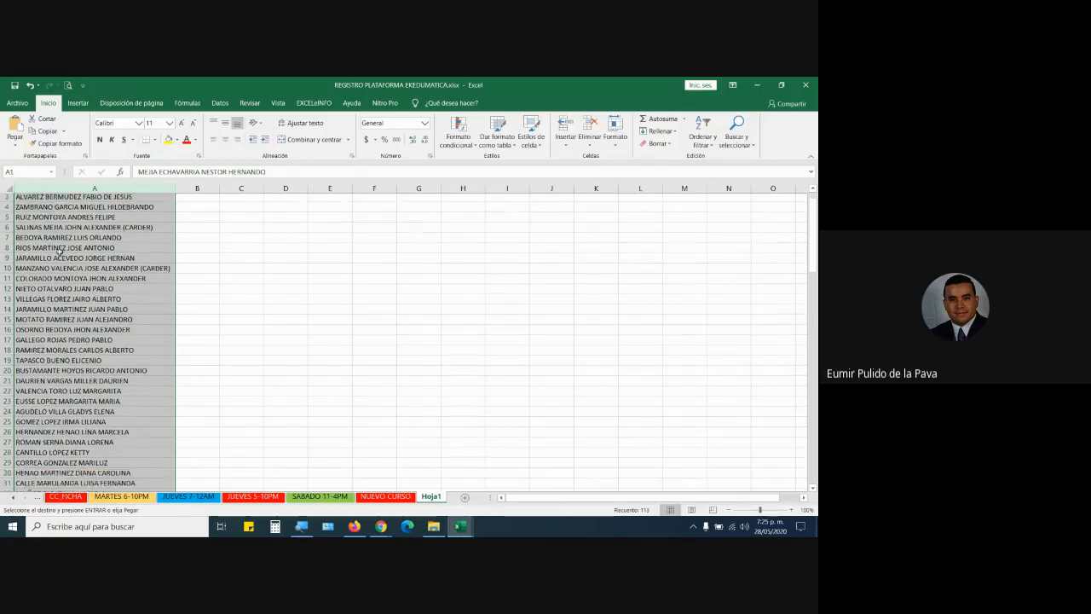
scroll(45, 368, "down", 4)
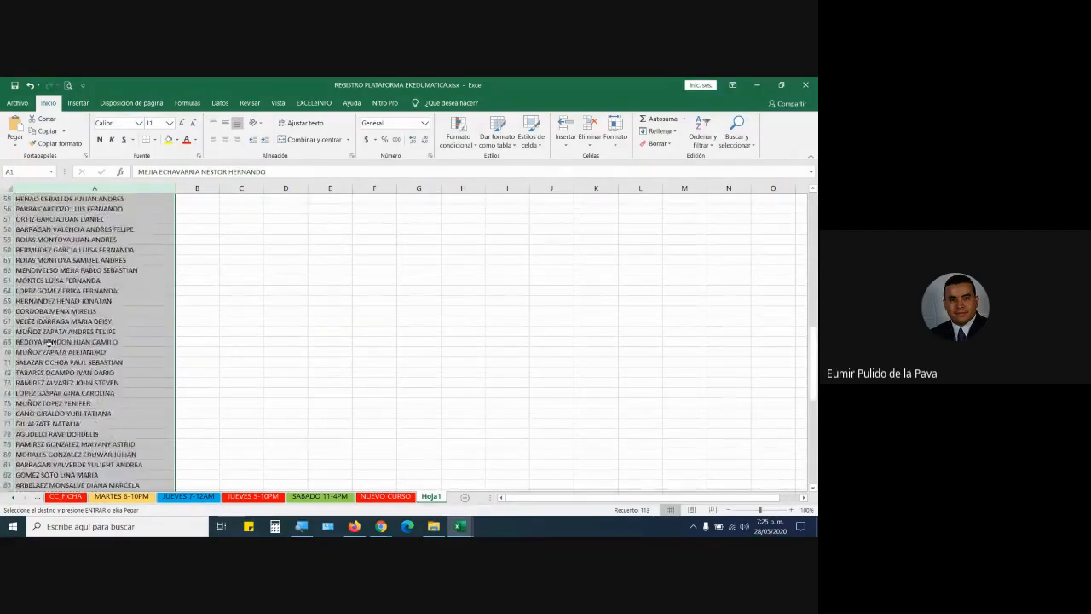
scroll(37, 401, "down", 3)
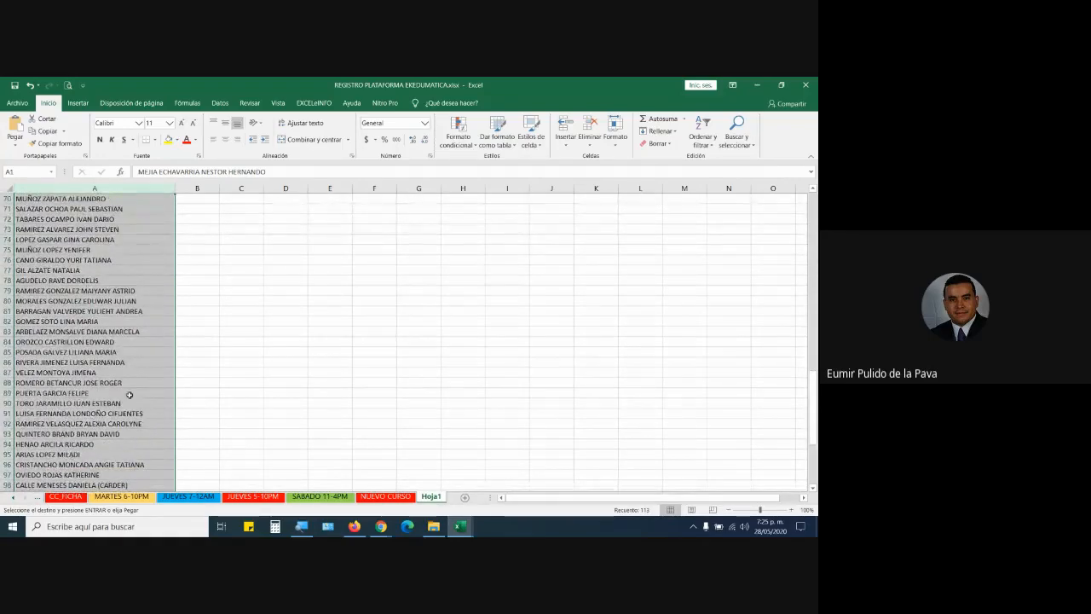
scroll(127, 400, "down", 5)
scroll(126, 413, "down", 4)
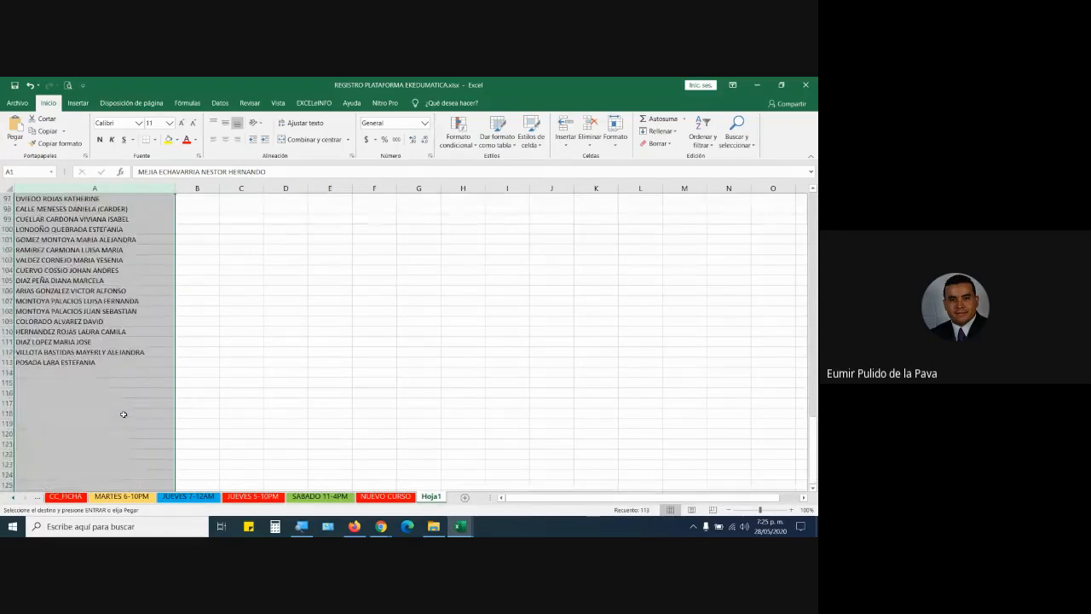
scroll(119, 367, "up", 20)
scroll(105, 290, "up", 12)
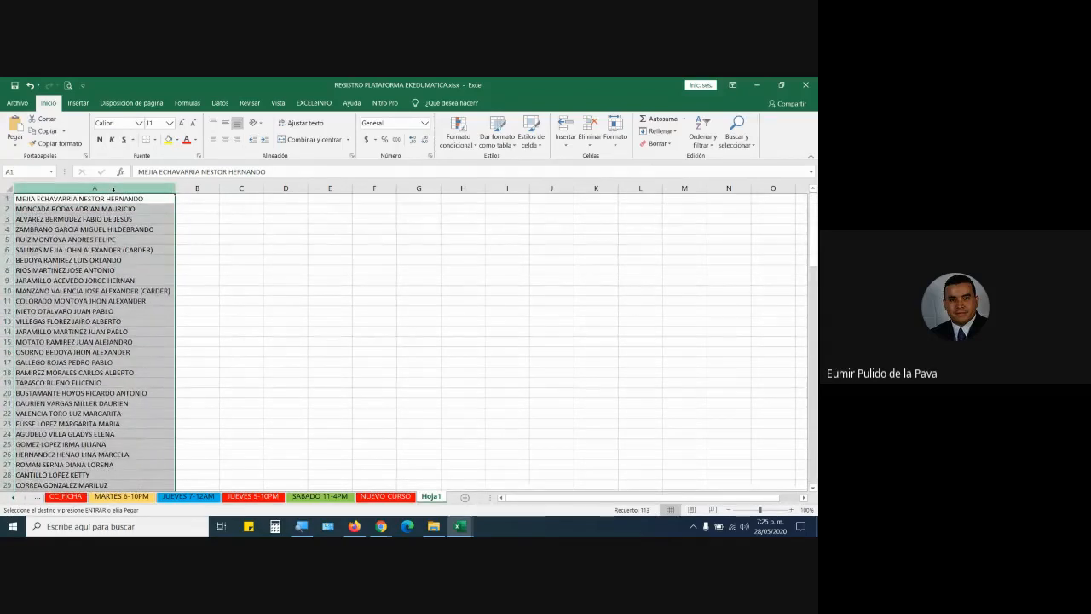
Split column A's names at spaces into columns A–E with Texto en columnas, Delimitados, Espacio.
left_click(221, 103)
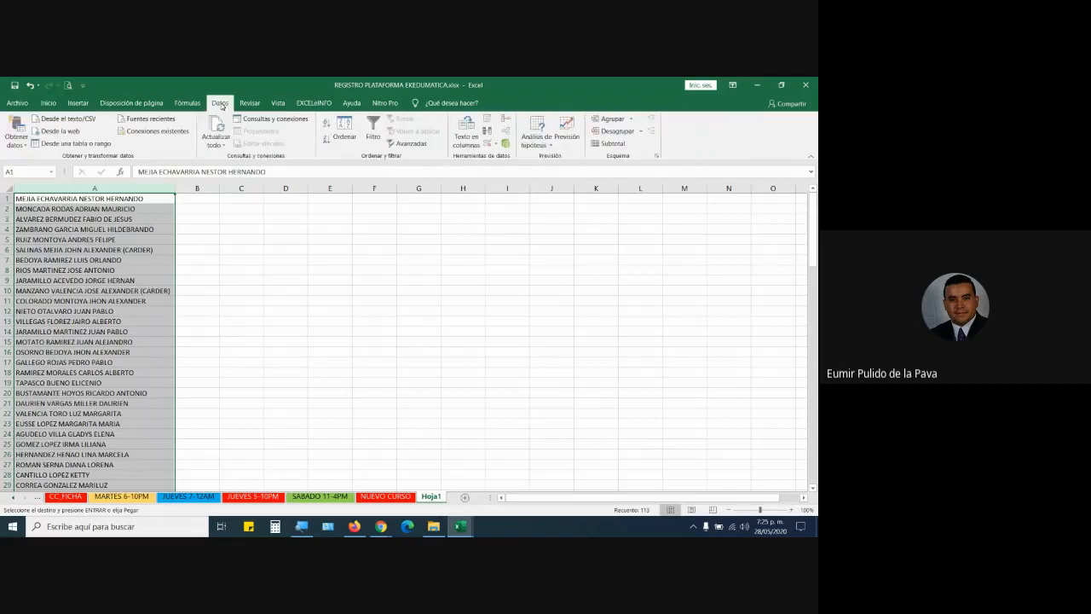
left_click(466, 141)
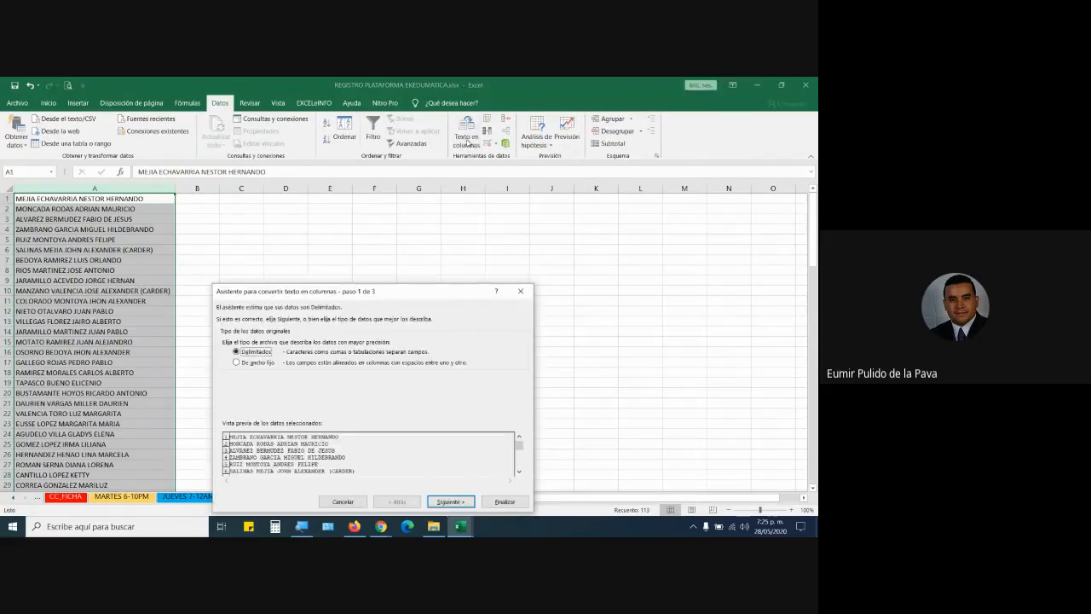
left_click(446, 501)
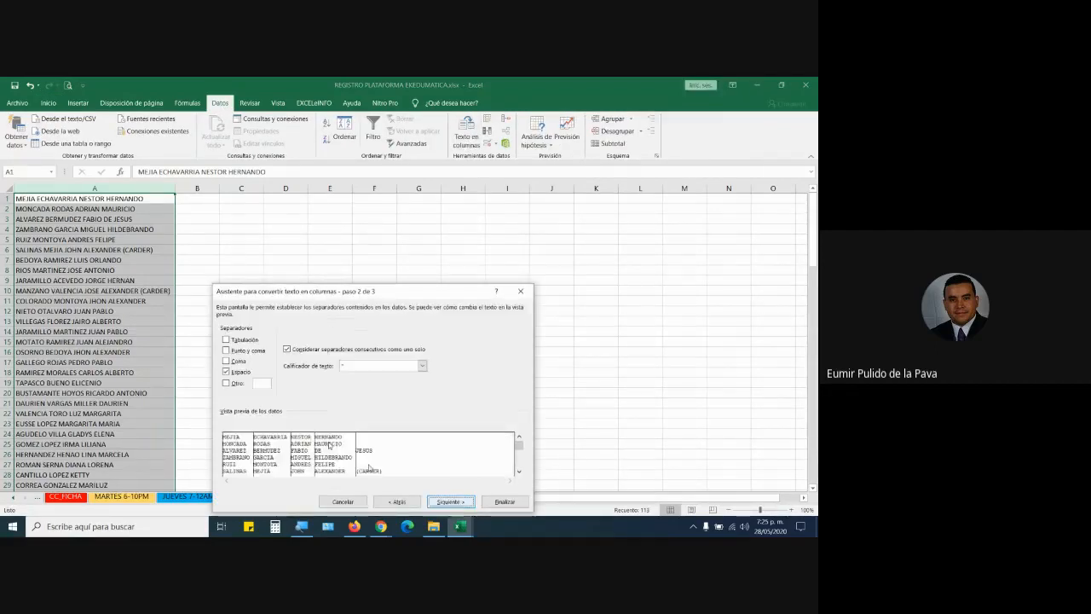
left_click_drag(321, 291, 340, 199)
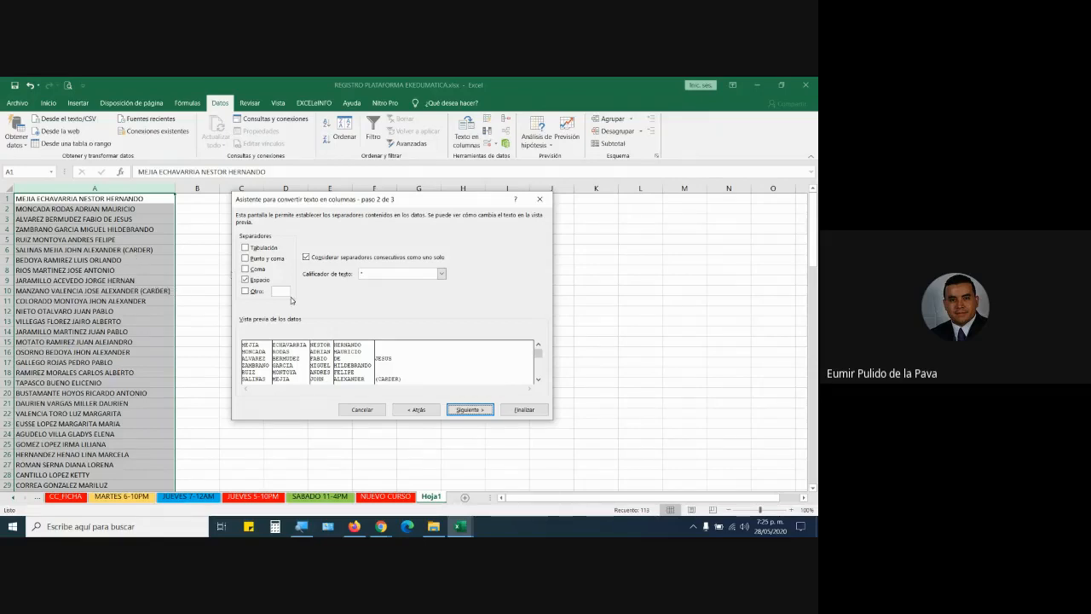
left_click(466, 410)
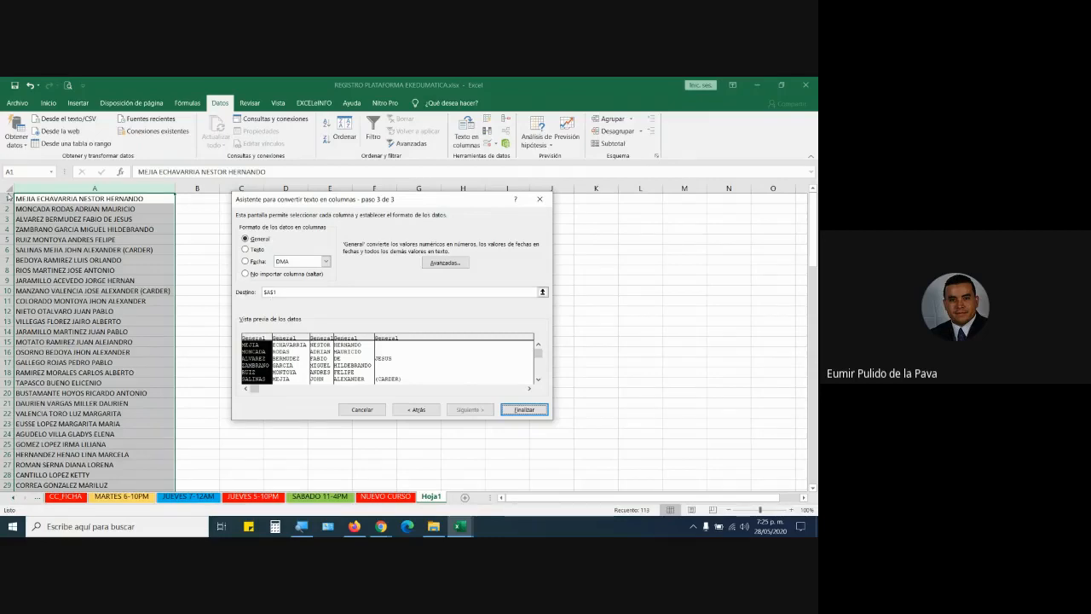
left_click(540, 411)
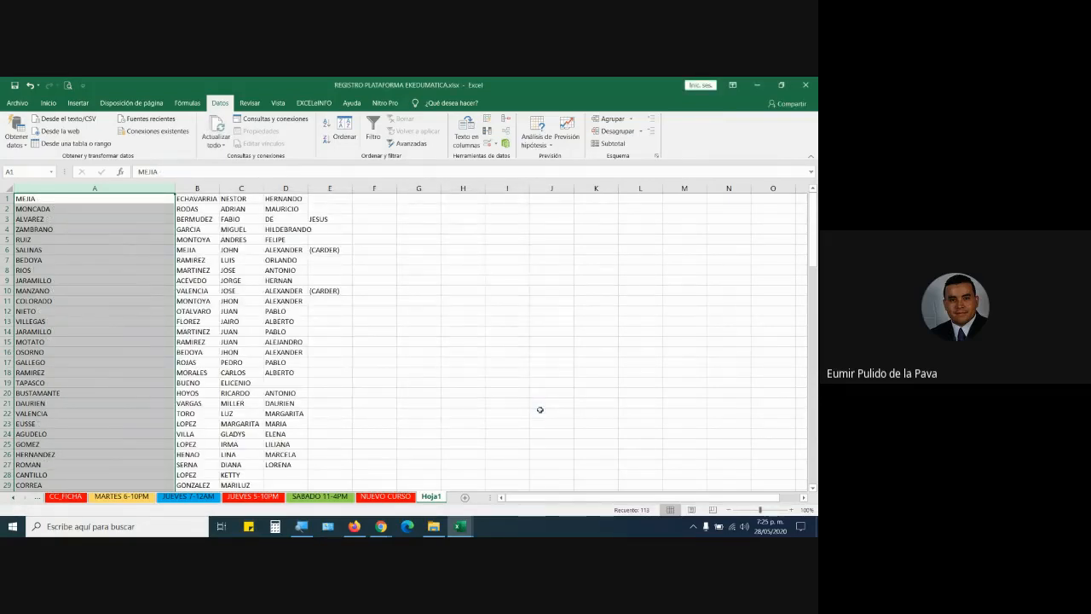
left_click(471, 201)
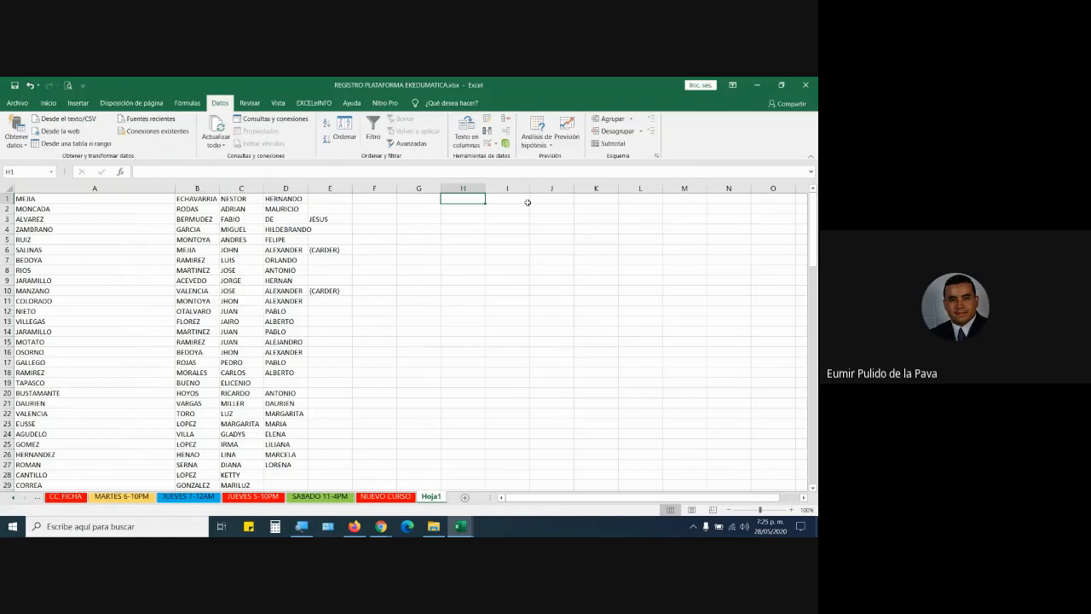
Enter NOMBRES, APELLIDO and APELLIDOS as headers in H1, I1 and J1.
type("nombres")
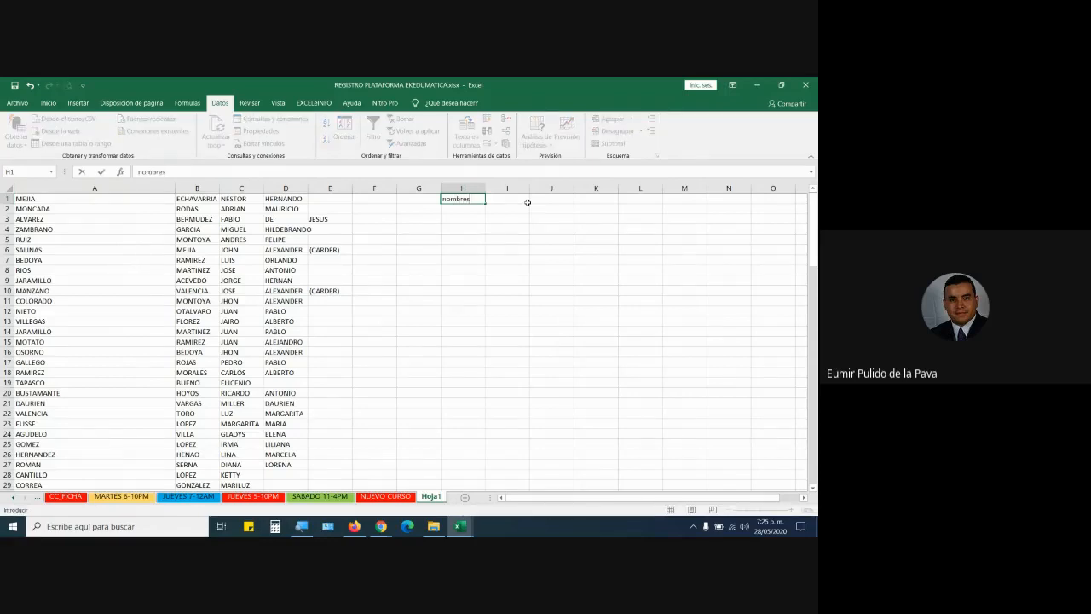
key("BackSpace")
key("BackSpace")
key("BackSpace")
key("BackSpace")
key("BackSpace")
key("BackSpace")
key("BackSpace")
type("NOMBR")
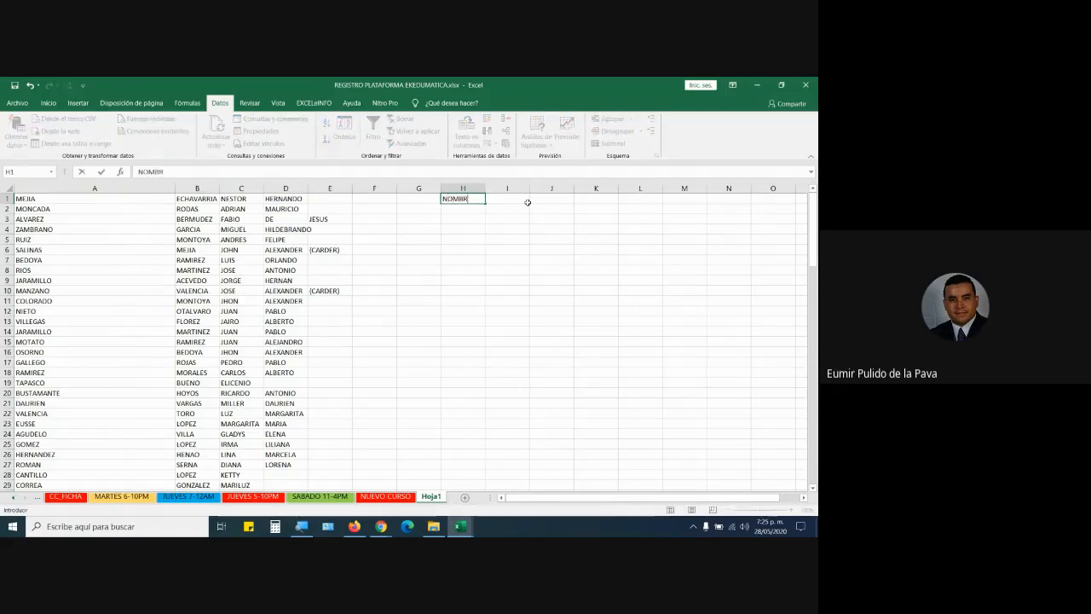
type("ES")
key("Tab")
type("APELLID")
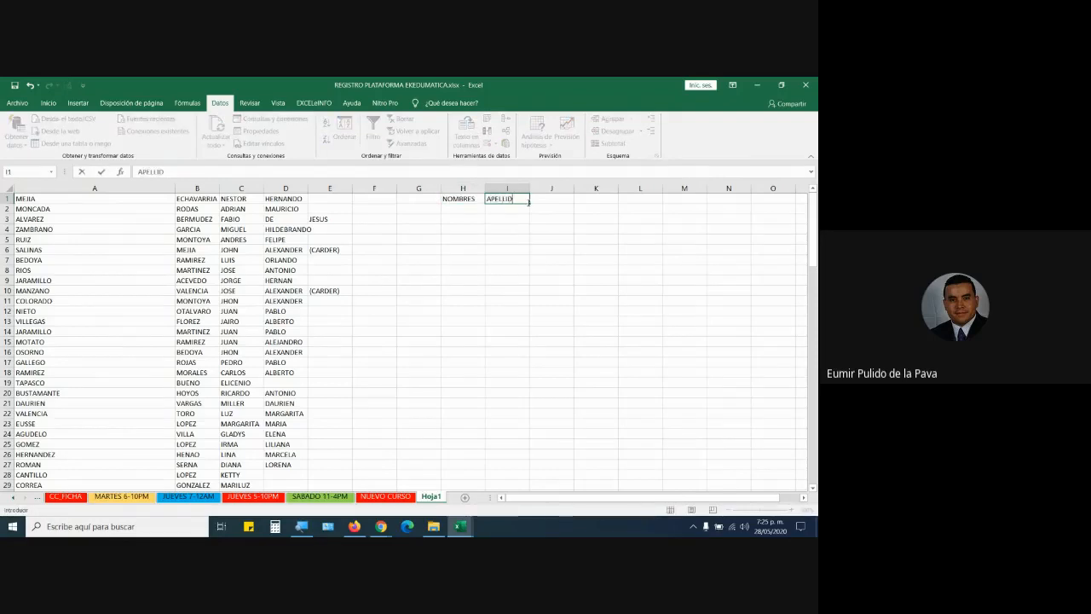
type("O")
key("Tab")
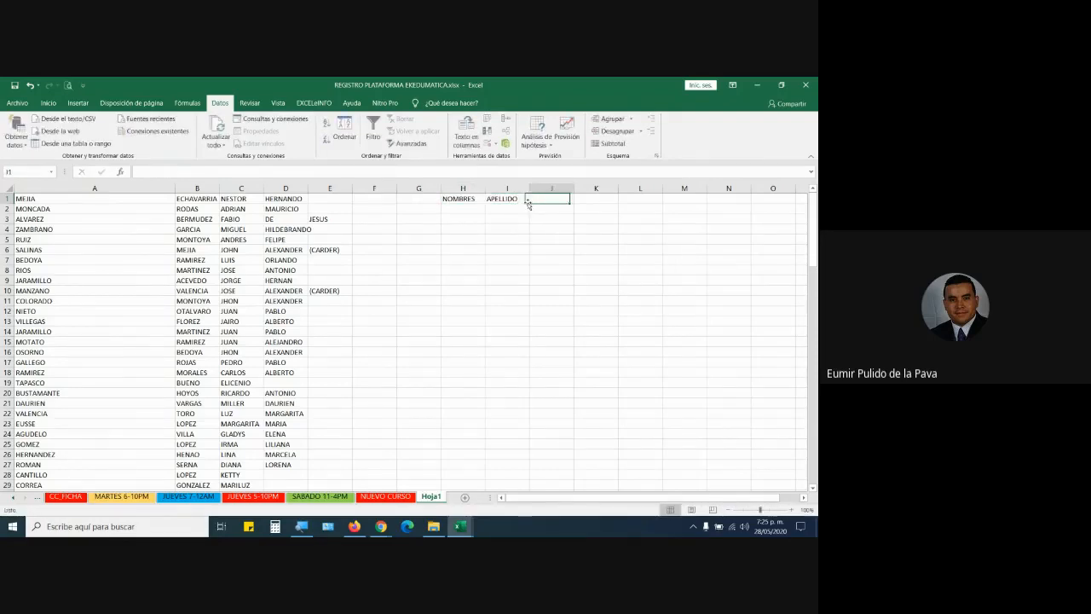
type("APELLIDOS")
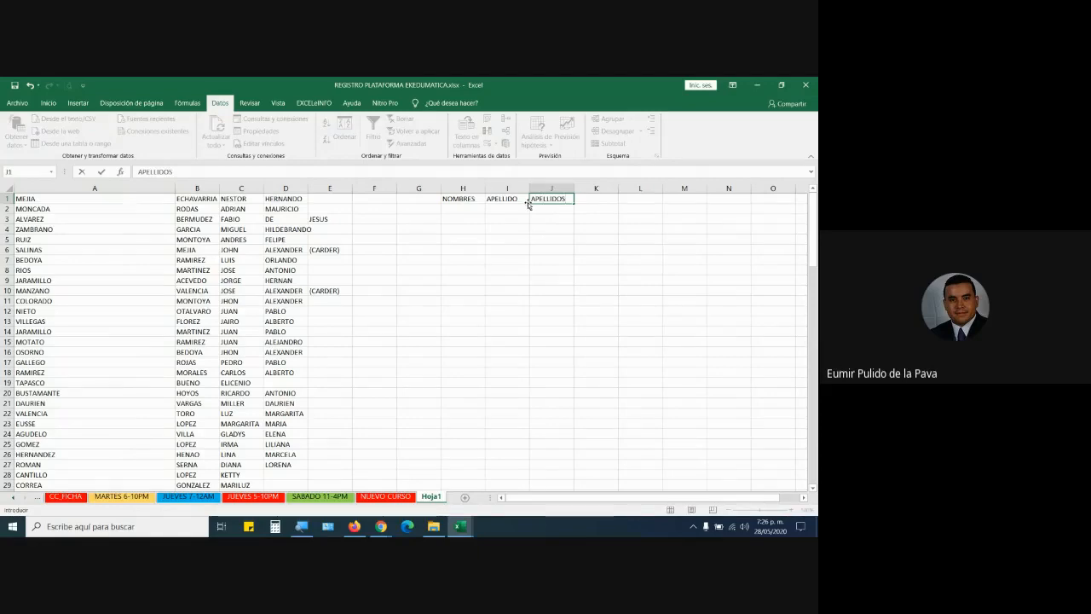
Correct the I1 and J1 headers to APELLIDO 1 and APELLIDO 2, then select H1:J1.
left_click(515, 198)
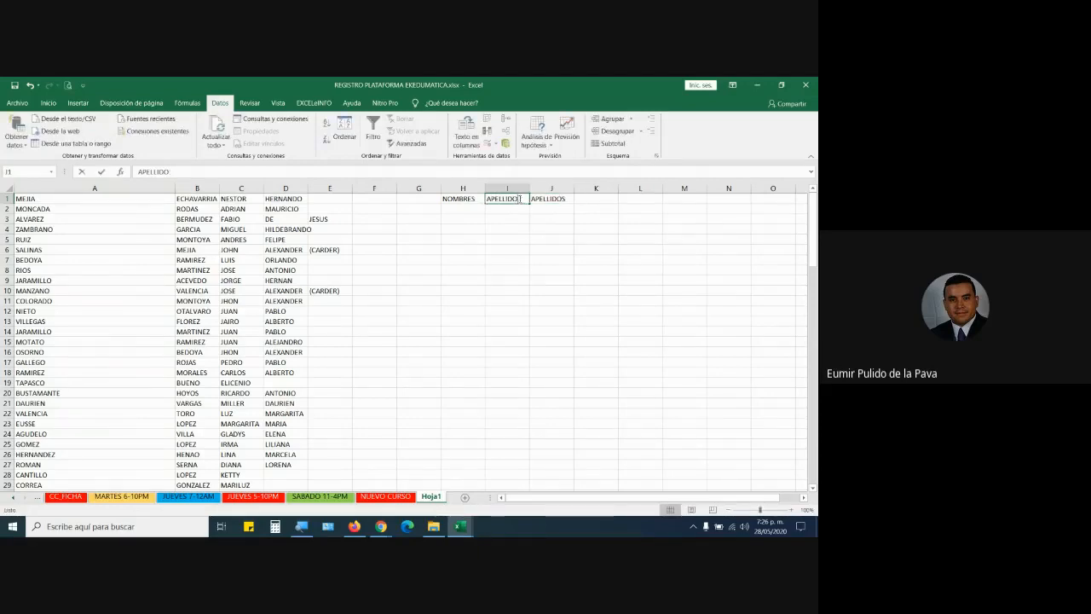
double_click(520, 199)
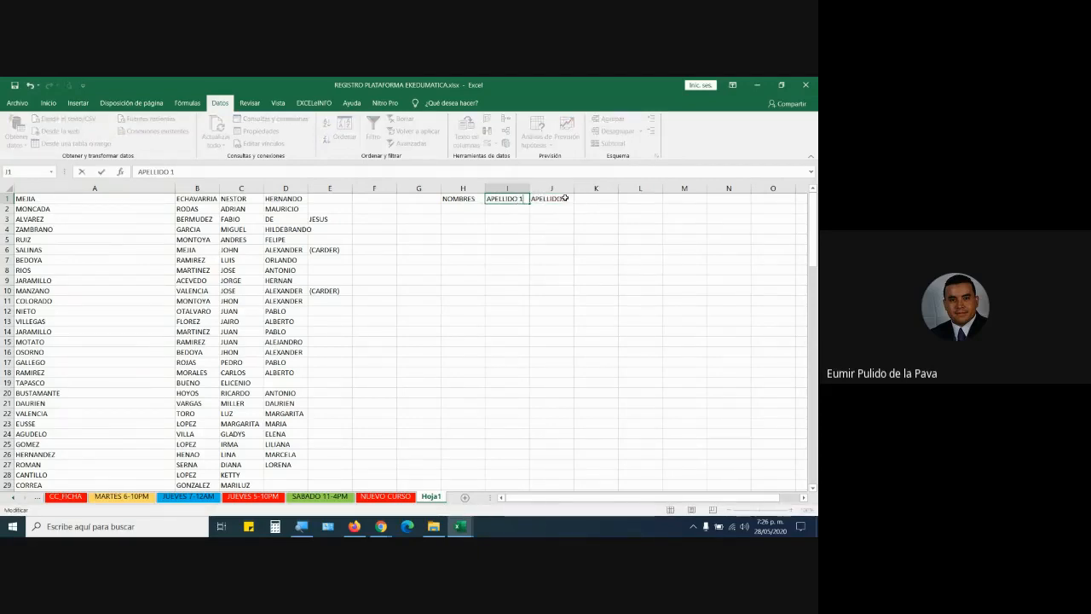
double_click(565, 197)
type("2")
key("Return")
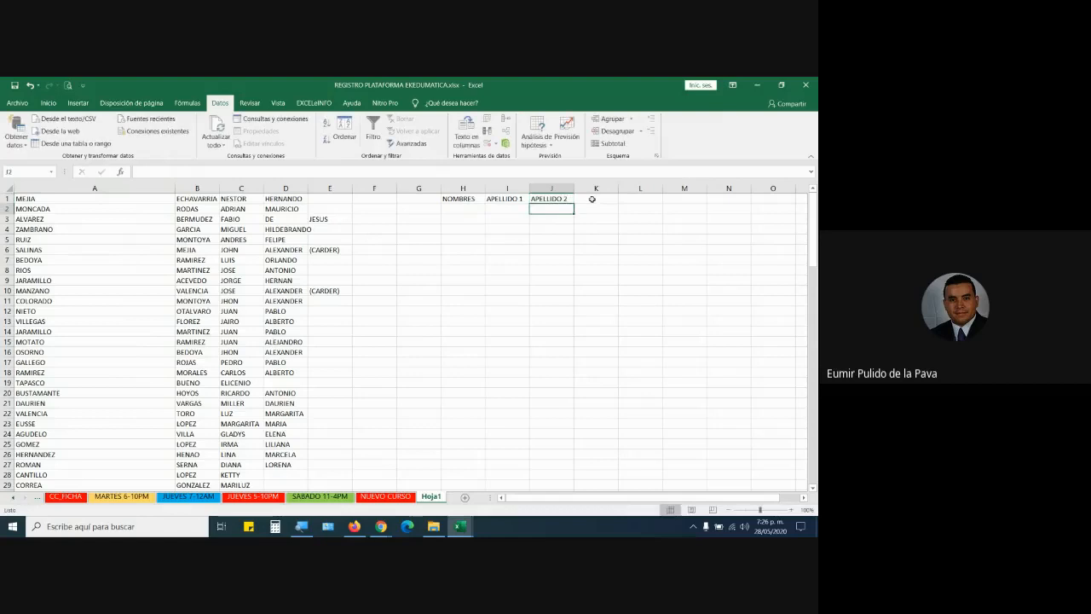
left_click(459, 197)
left_click_drag(458, 198, 552, 199)
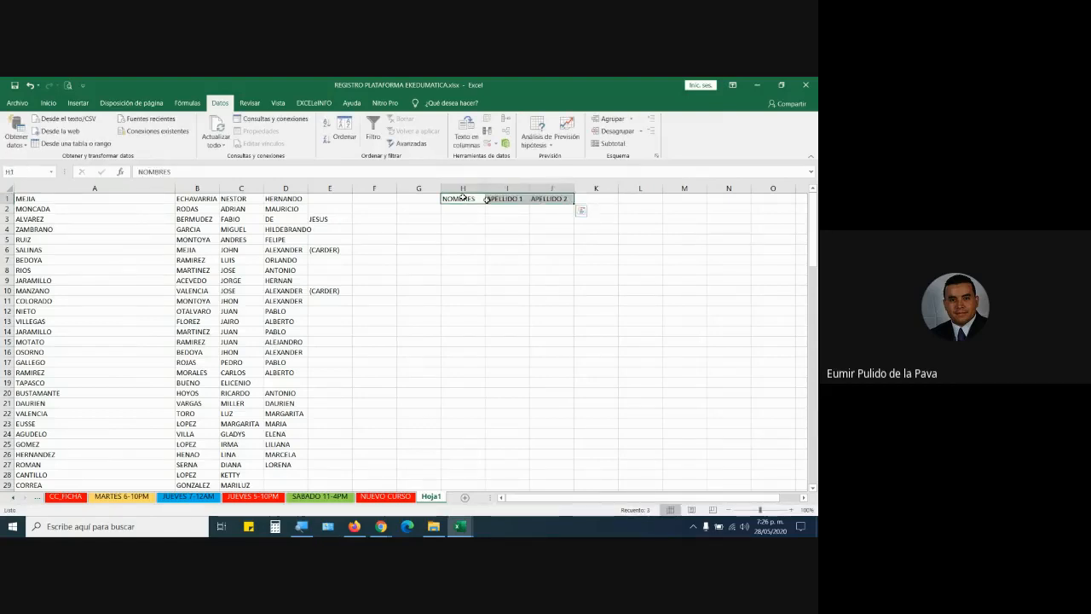
Make the H1:J1 headers bold at 14 pt and widen columns H, I and J.
left_click(48, 102)
left_click(100, 139)
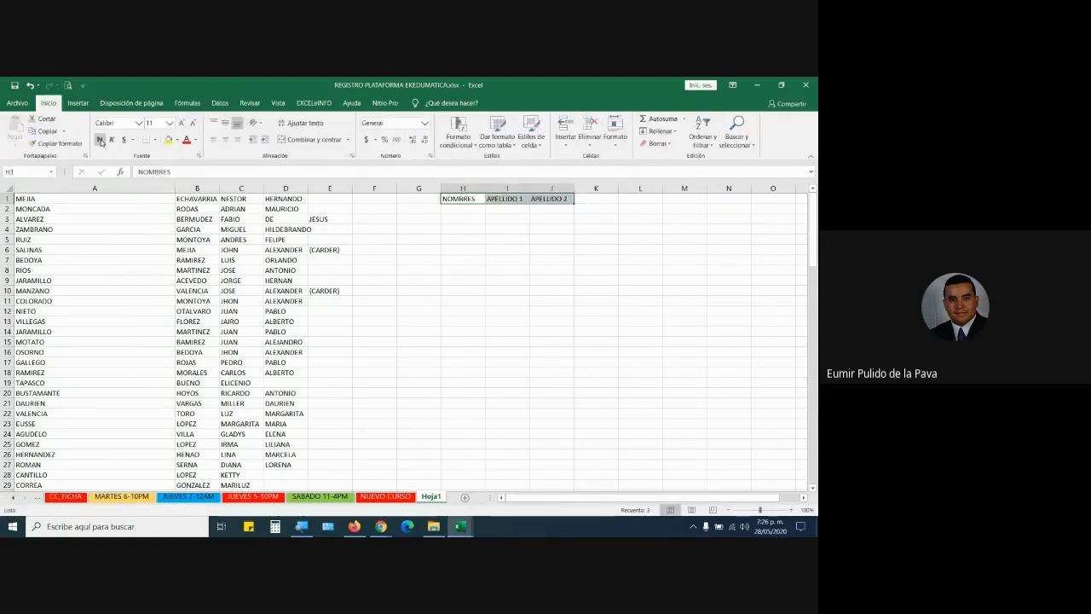
left_click(182, 123)
left_click(182, 123)
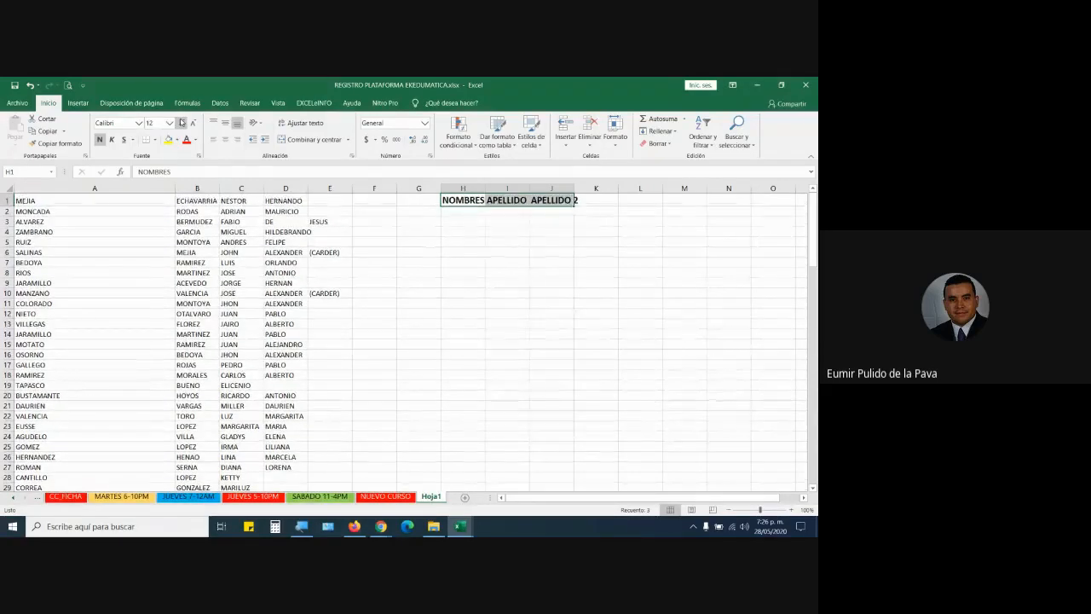
left_click_drag(574, 188, 704, 188)
left_click_drag(528, 189, 554, 189)
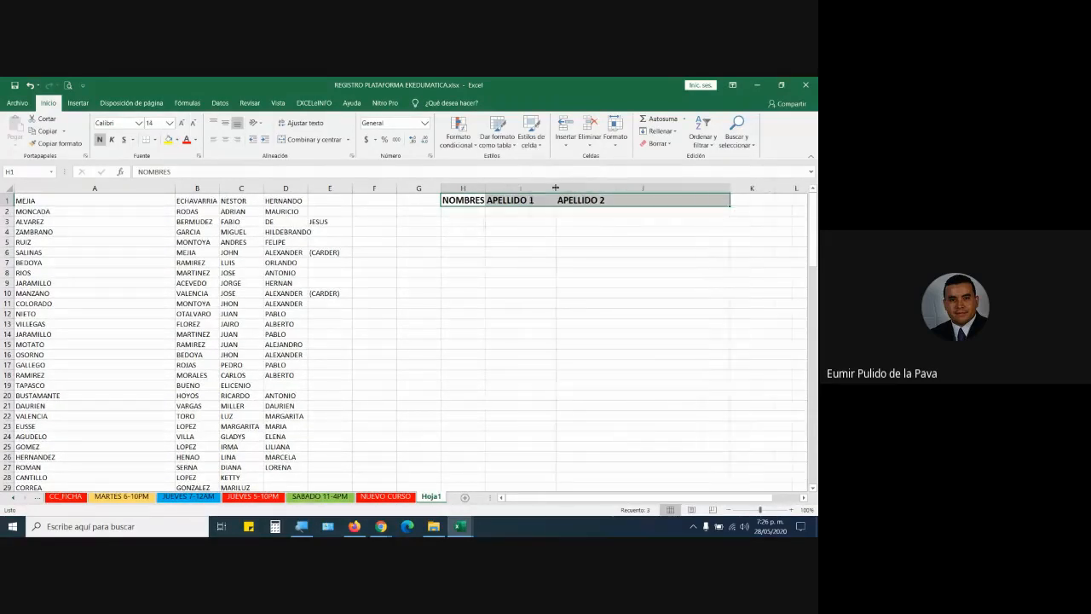
left_click_drag(486, 189, 545, 188)
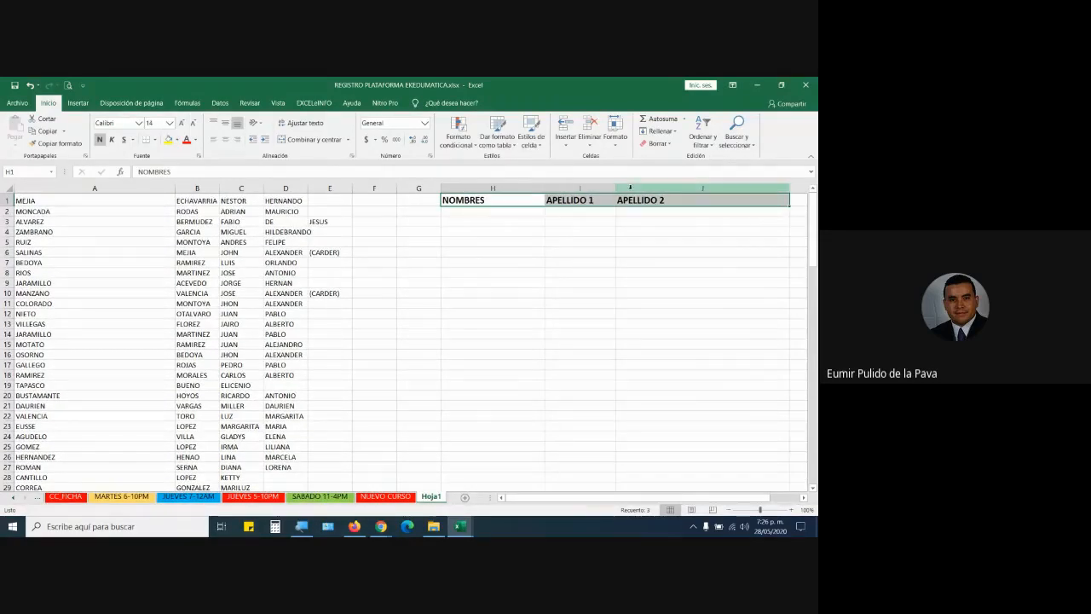
left_click_drag(623, 189, 649, 189)
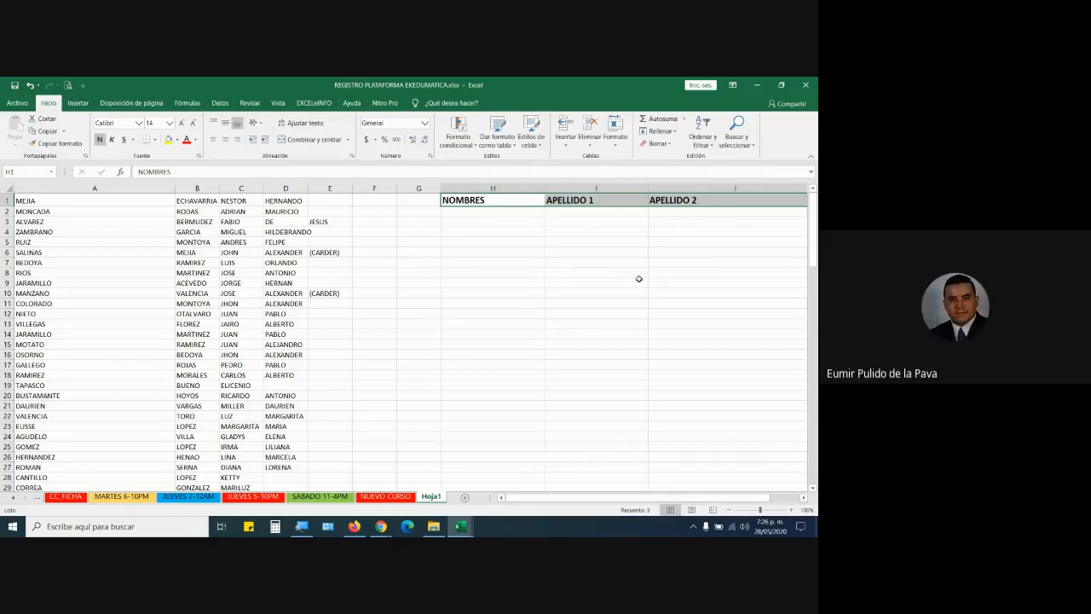
left_click(479, 211)
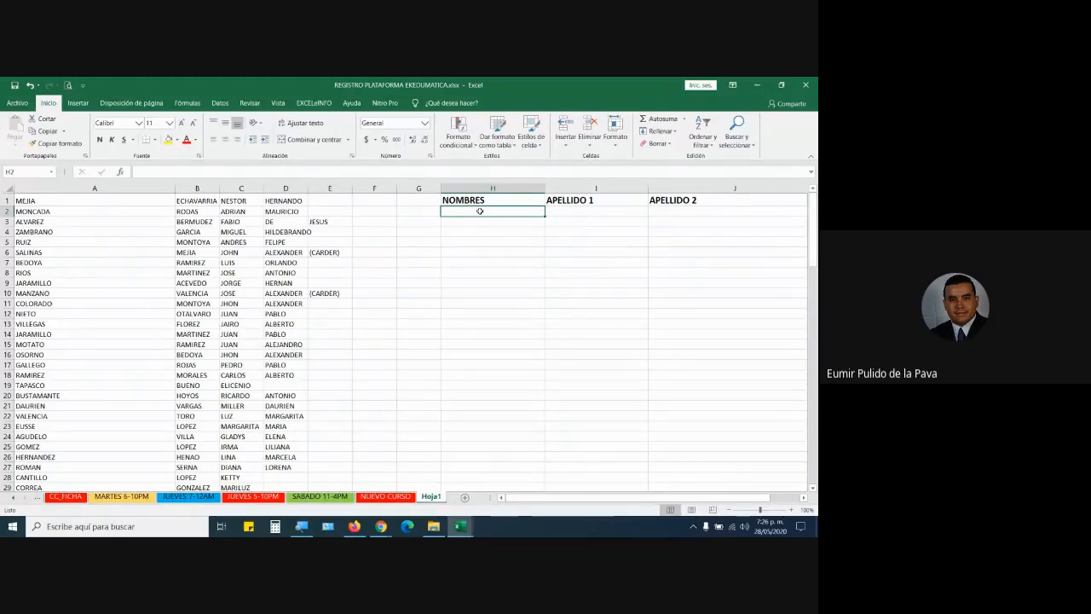
Select columns C–E, A and B in turn to review the split name data.
left_click_drag(240, 187, 329, 183)
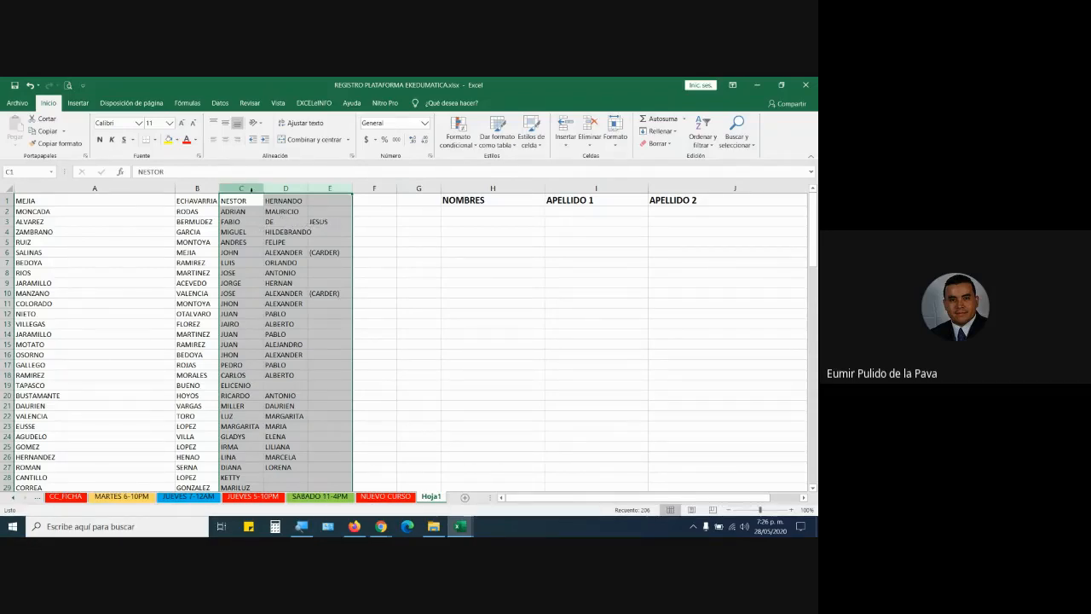
left_click_drag(251, 189, 313, 191)
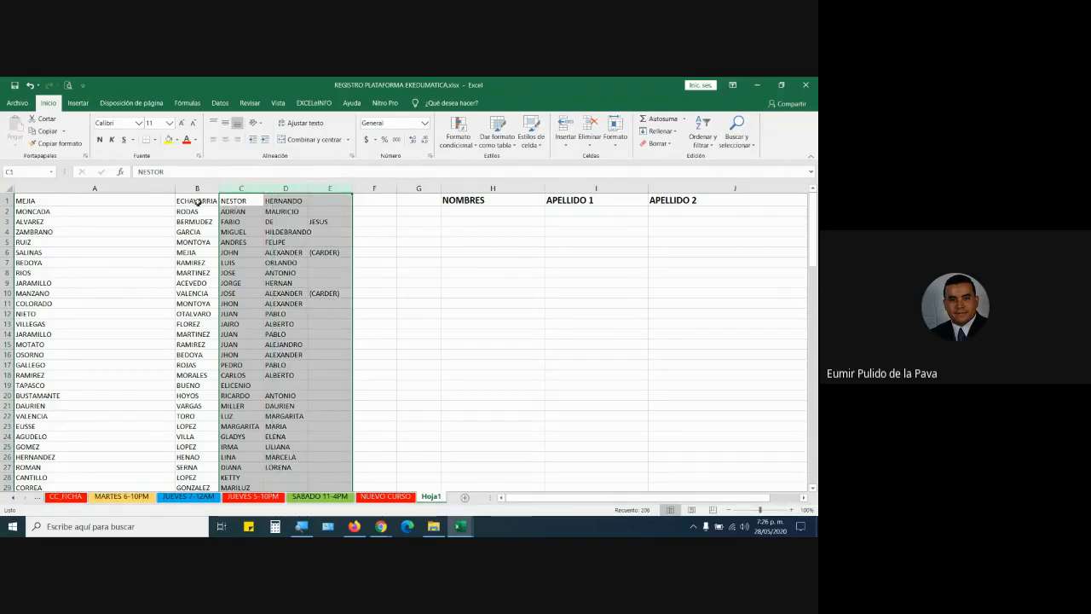
left_click(85, 189)
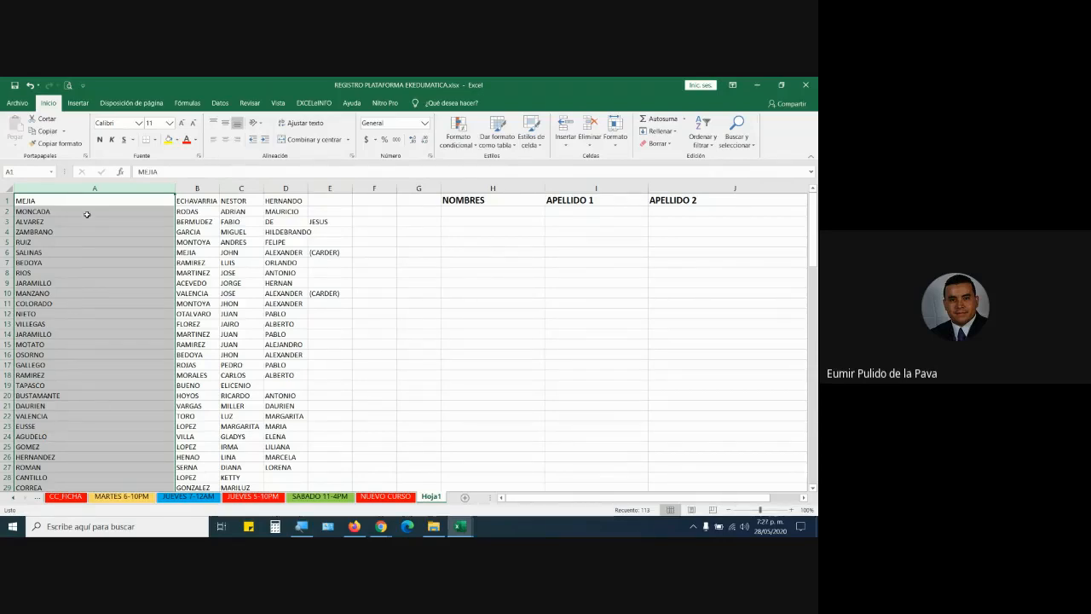
left_click(197, 188)
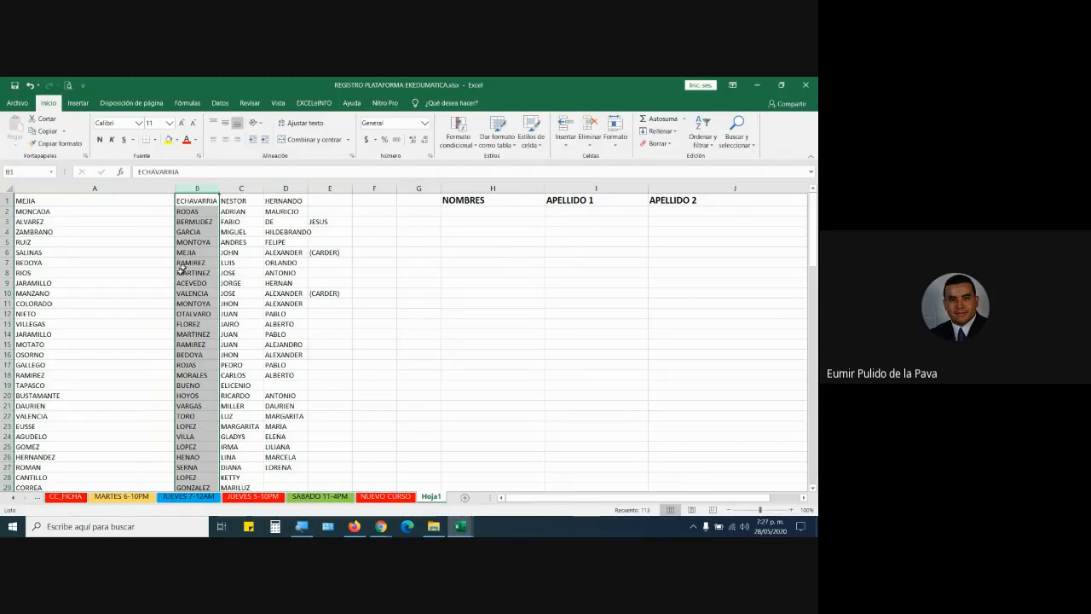
scroll(173, 315, "down", 4)
scroll(173, 314, "down", 17)
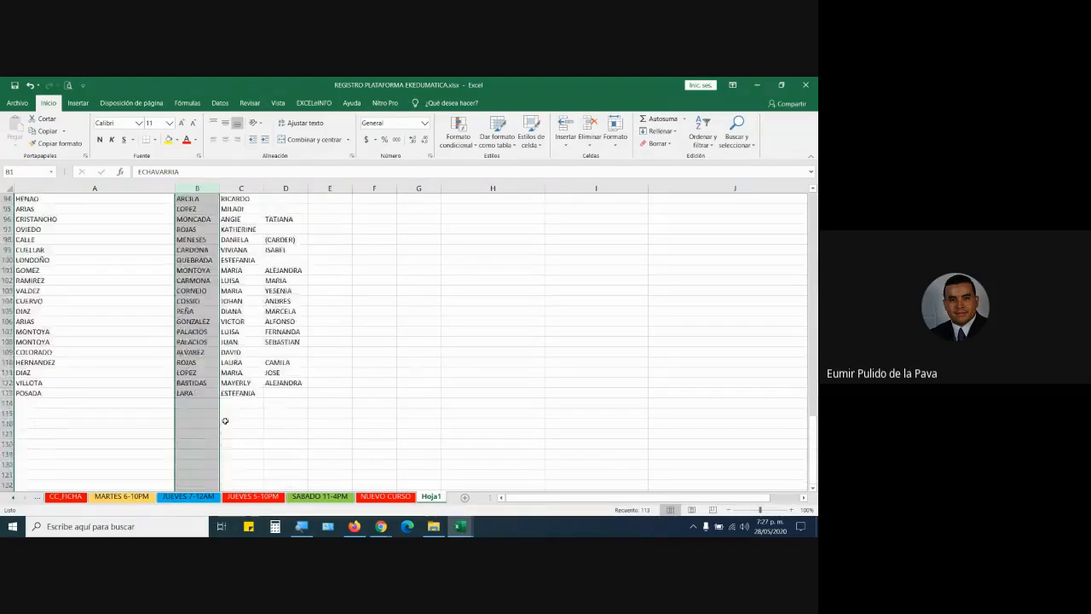
scroll(224, 422, "up", 20)
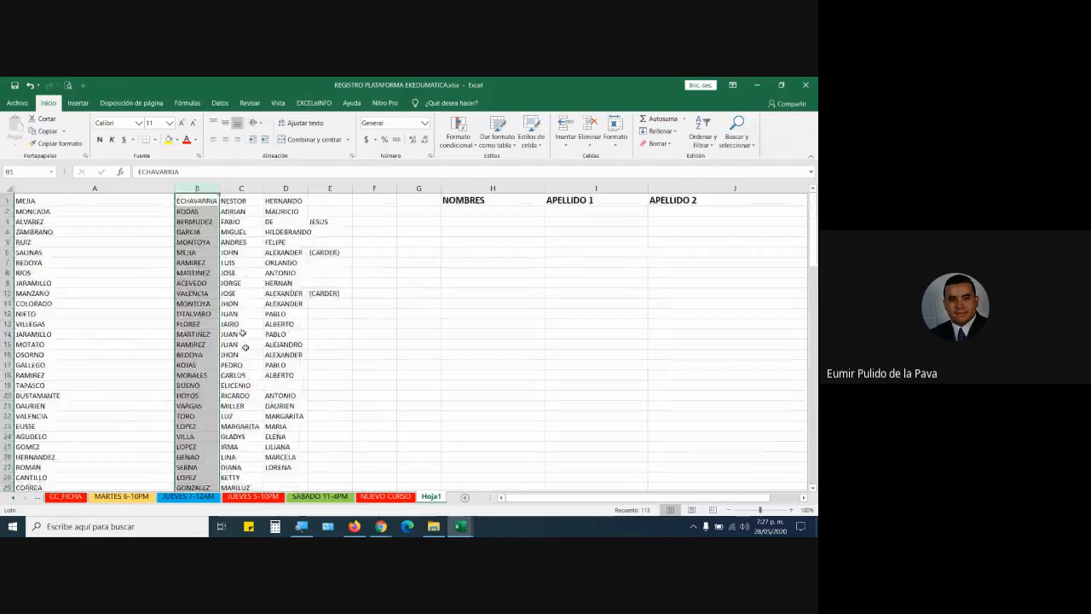
left_click_drag(241, 187, 317, 191)
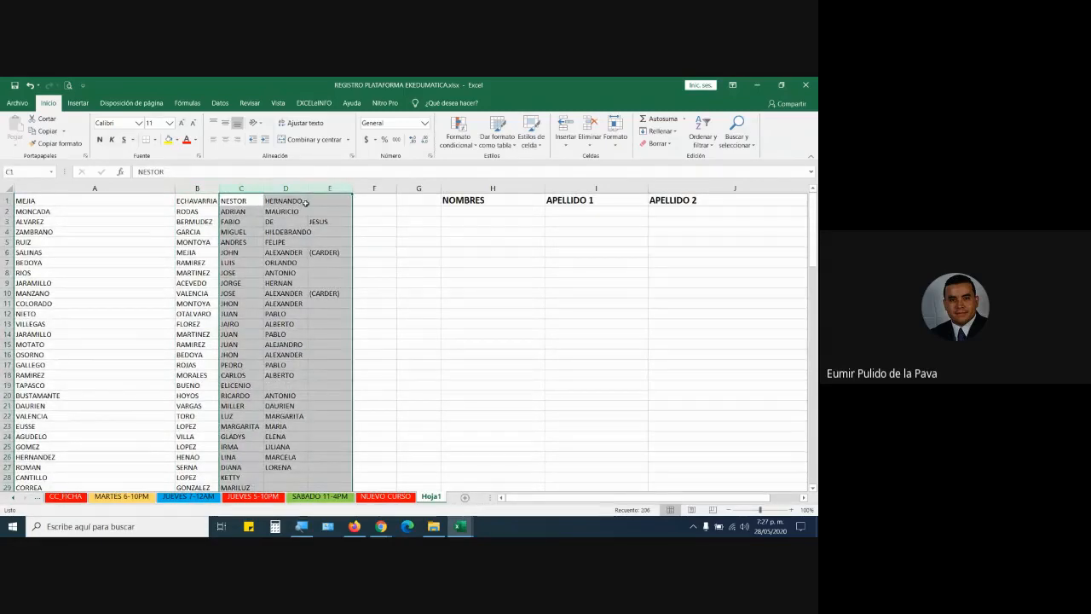
Set cell H2's font size to 24 points.
left_click(478, 210)
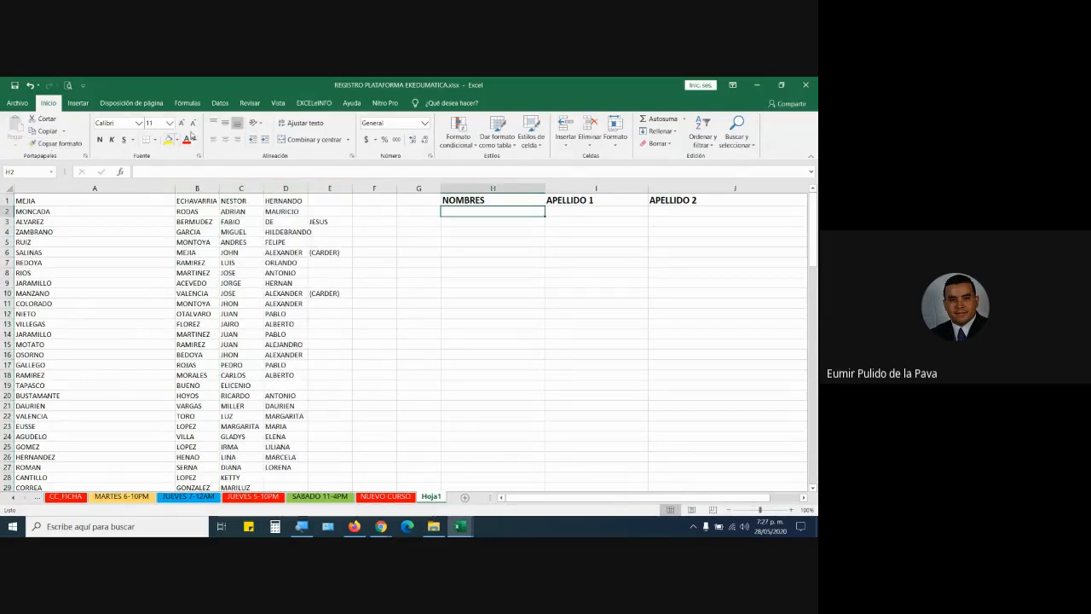
left_click(182, 122)
left_click(182, 123)
left_click(181, 123)
left_click(182, 122)
left_click(182, 122)
left_click(182, 123)
left_click(182, 123)
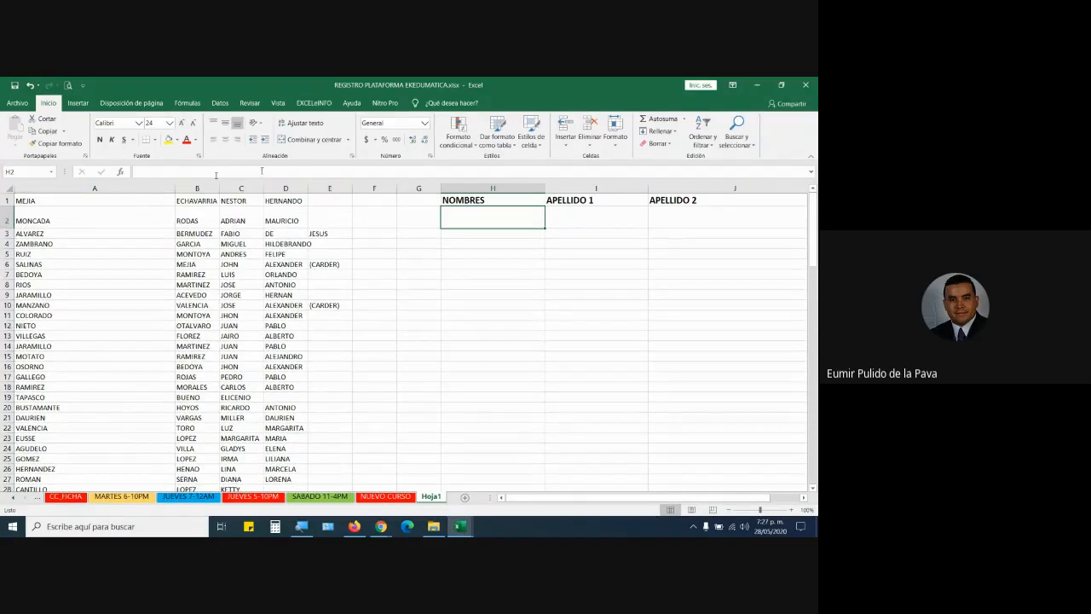
Enter =CONCATENAR(C1;" ";D1;" ";E1) in H2 to join the first names with spaces.
left_click(220, 102)
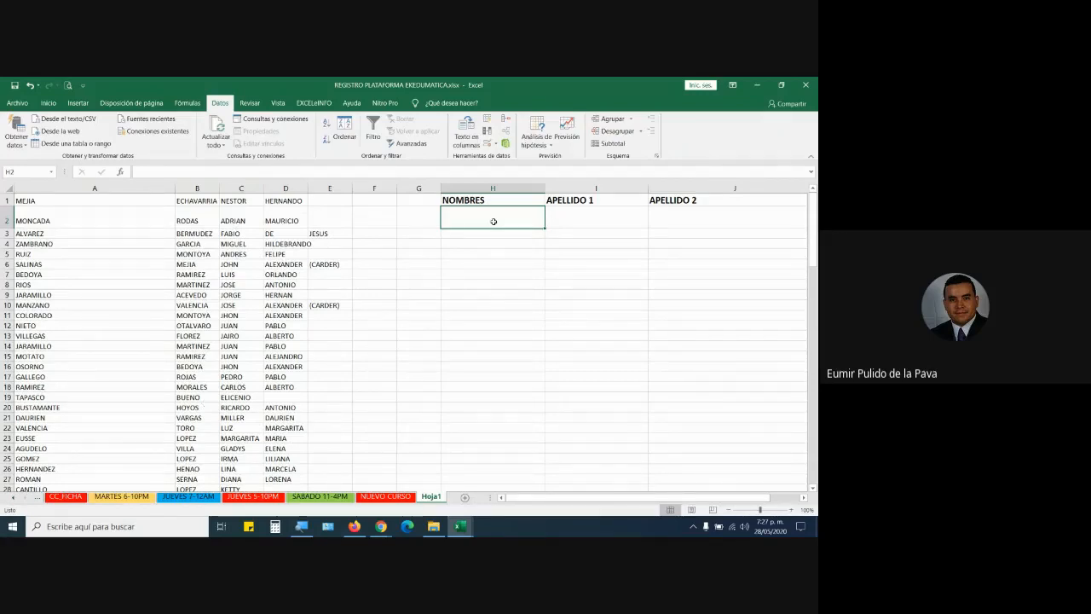
type("=C")
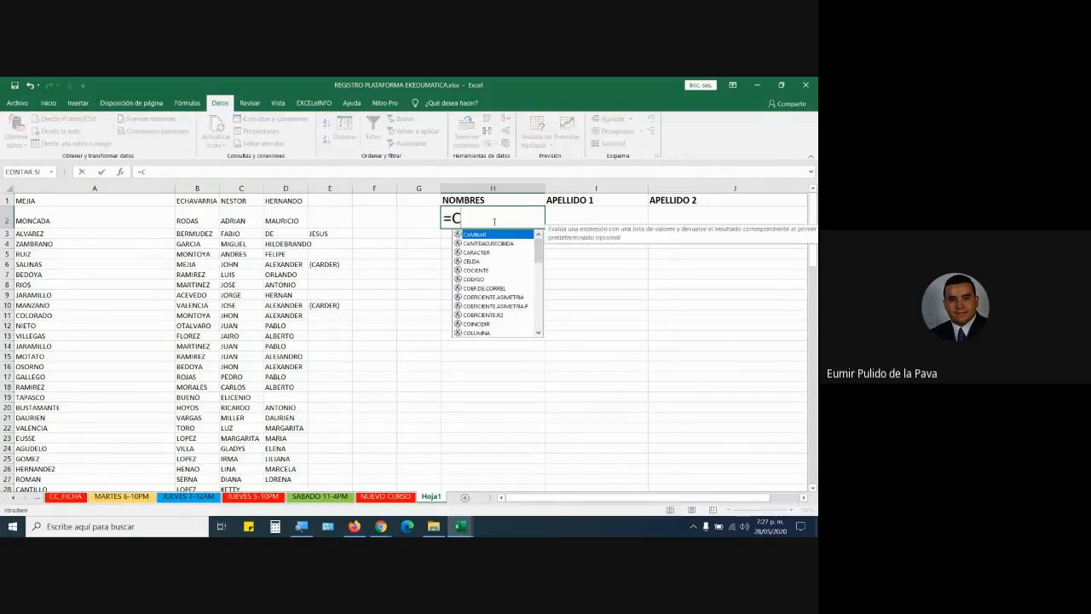
type("ONCA")
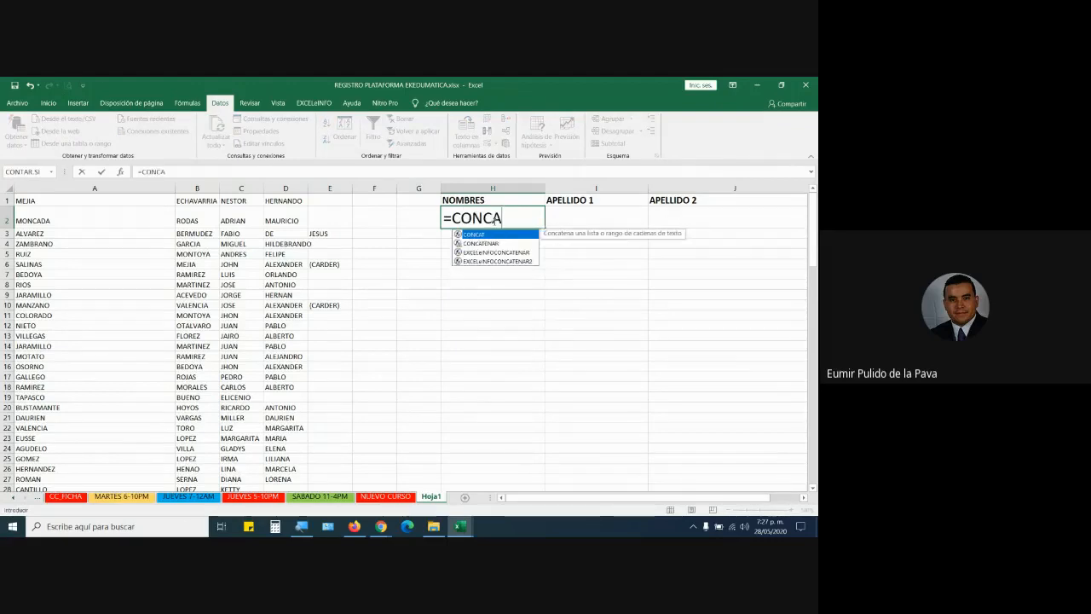
double_click(485, 243)
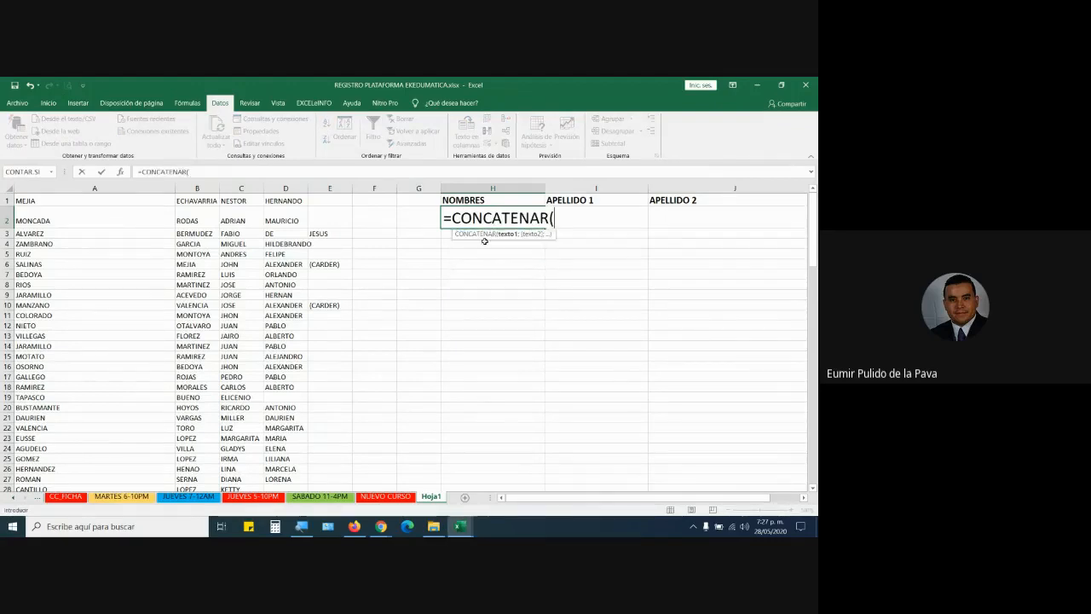
left_click(237, 197)
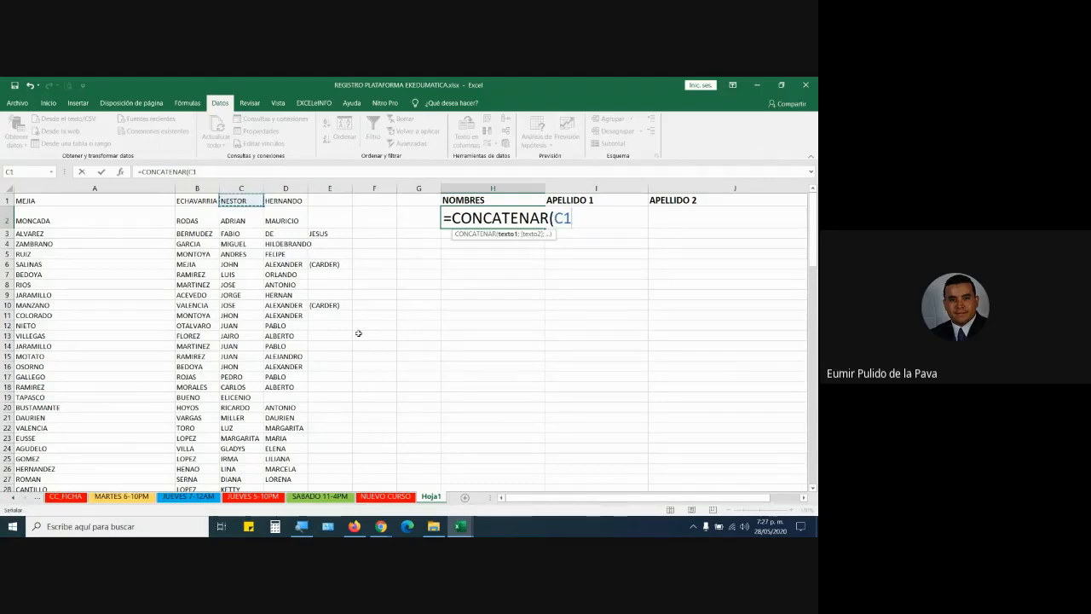
type(";\"")
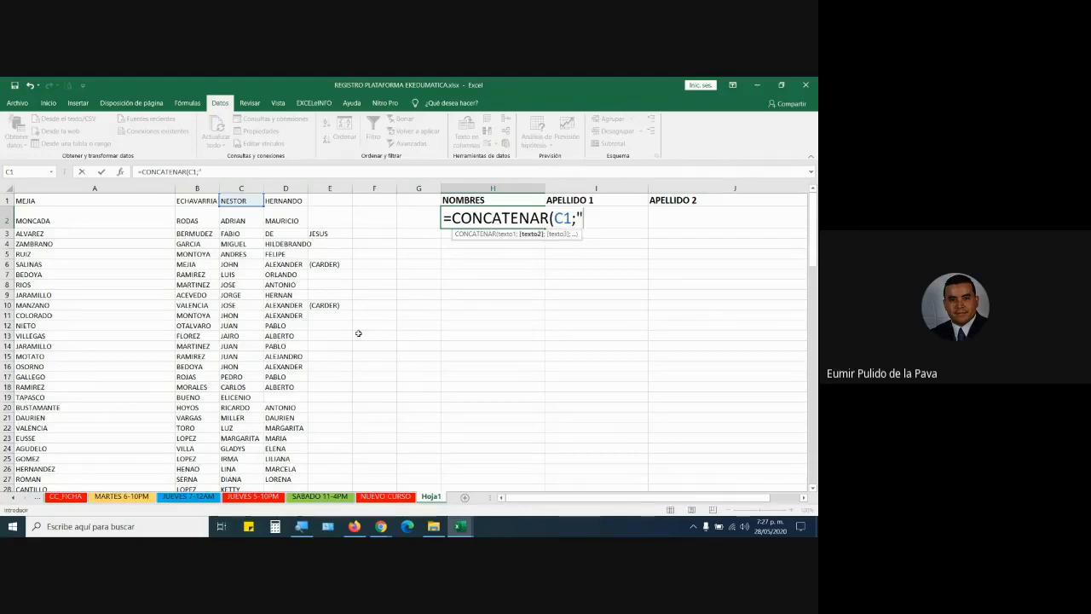
type(" \";")
left_click(273, 200)
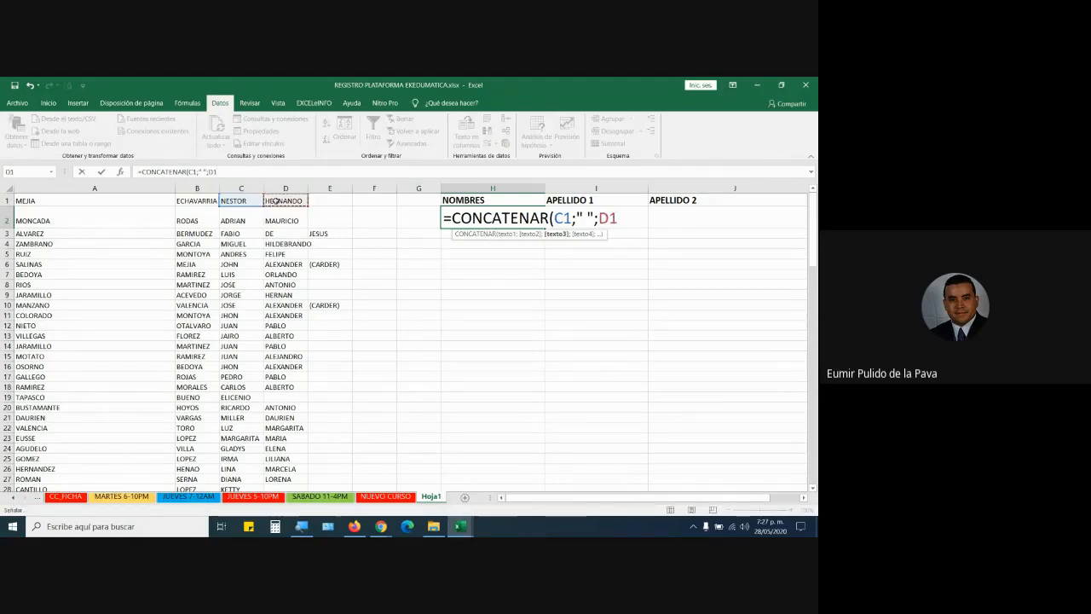
type(";")
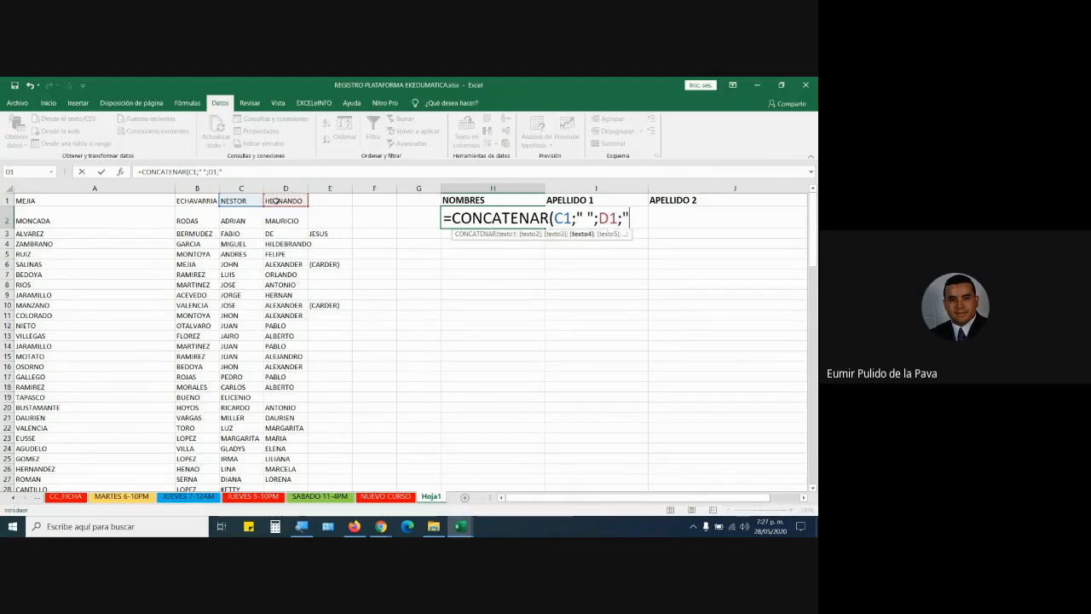
type("\" \";")
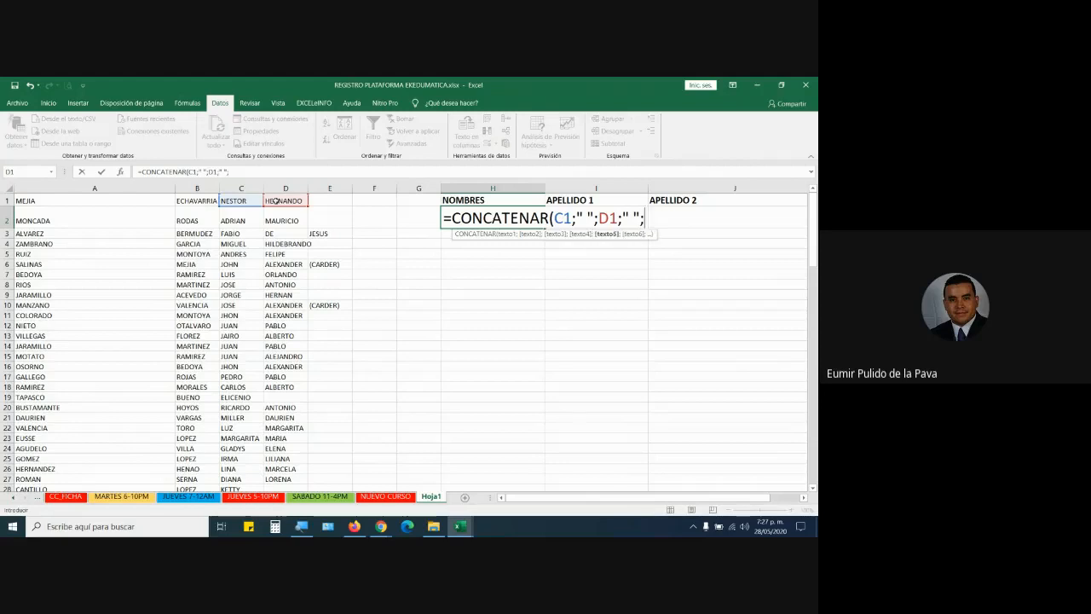
left_click(329, 202)
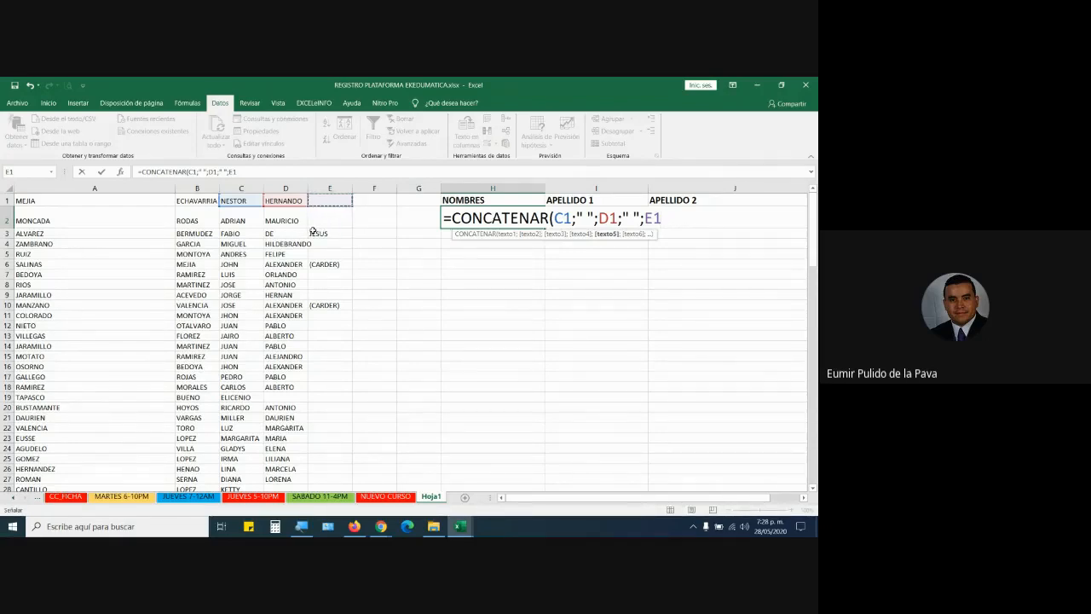
type(")")
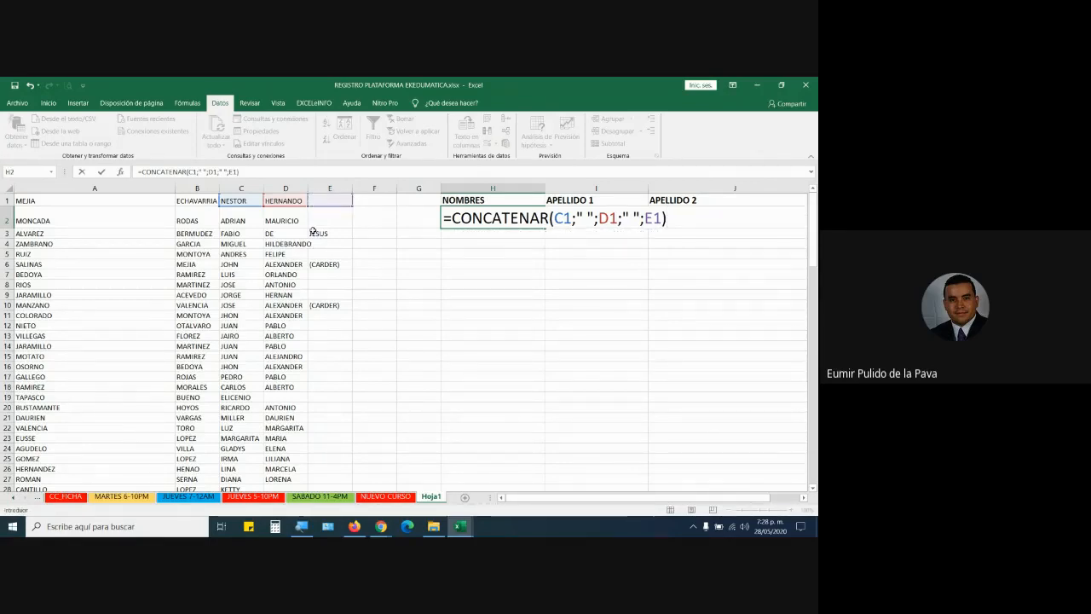
key("Return")
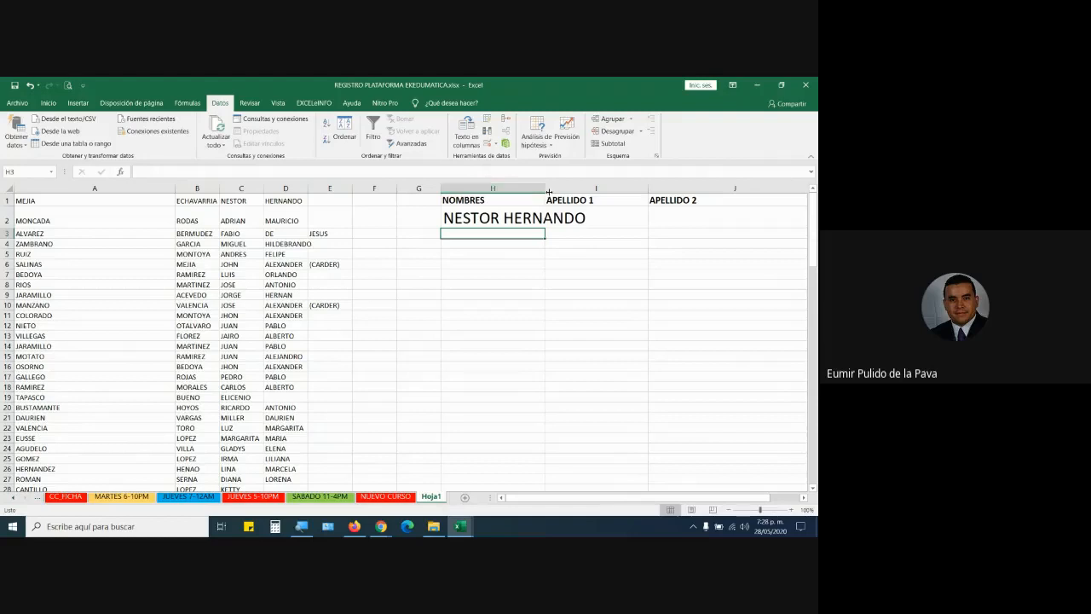
Fill H2's CONCATENAR formula down through every name row and auto-fit column H.
left_click_drag(547, 188, 595, 189)
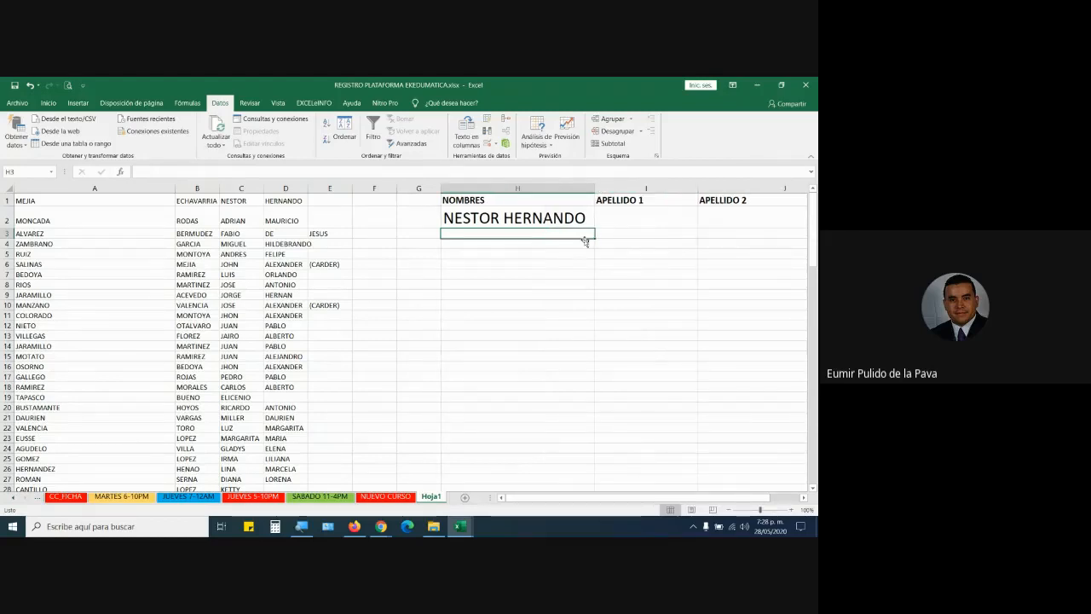
left_click(566, 224)
left_click_drag(594, 229, 572, 502)
scroll(580, 358, "up", 1)
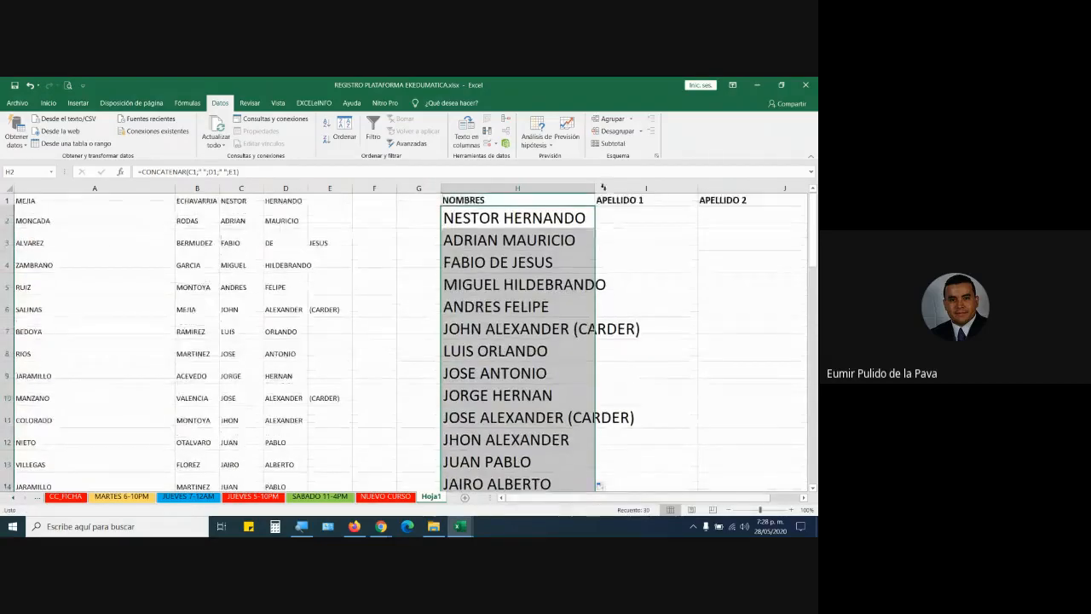
double_click(595, 188)
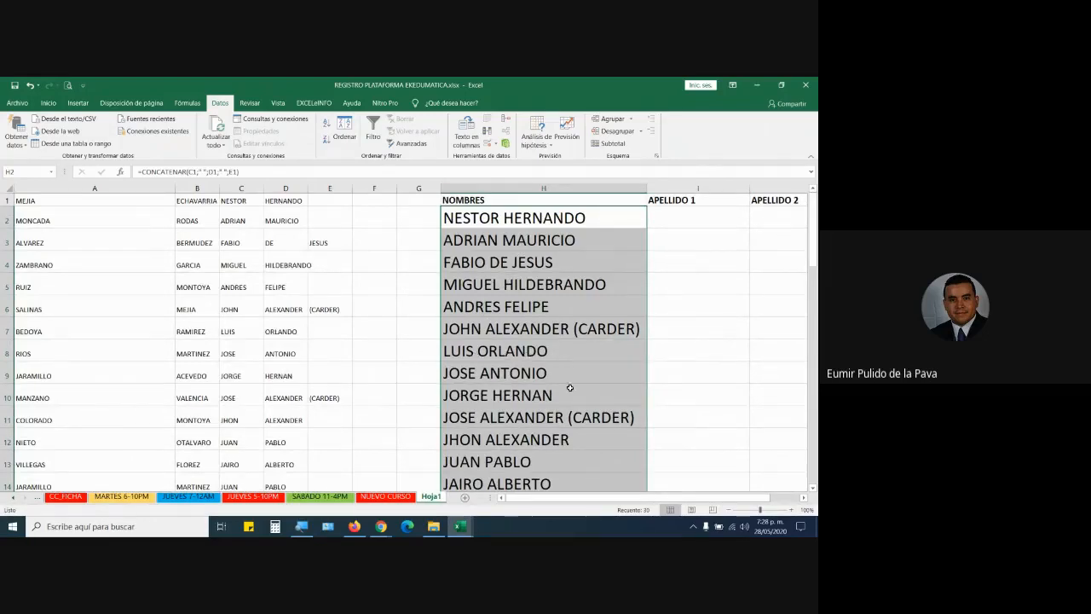
scroll(559, 435, "down", 3)
scroll(554, 456, "down", 7)
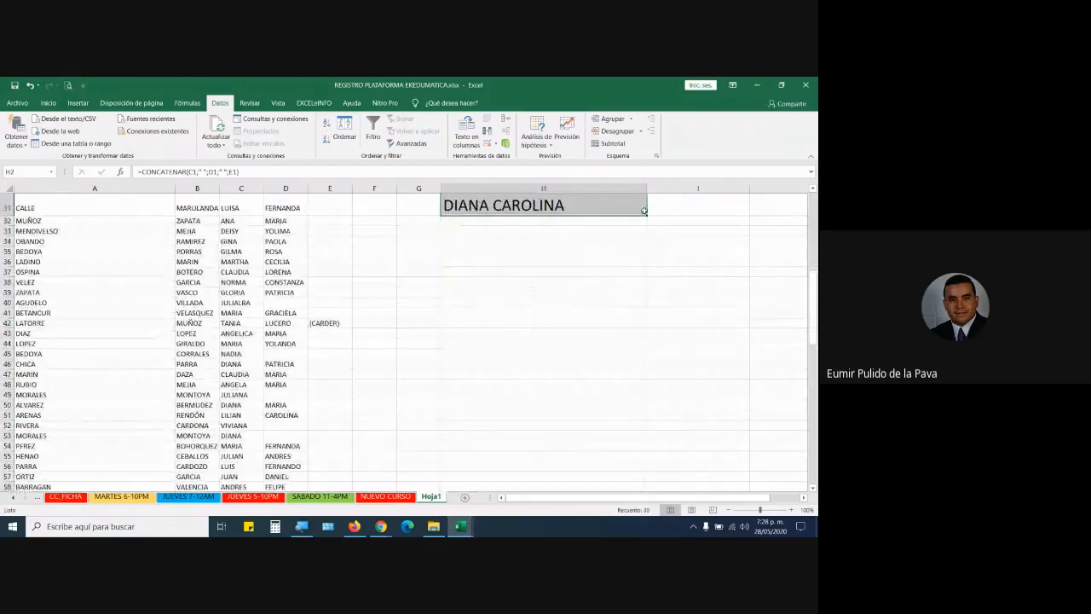
left_click_drag(646, 216, 641, 479)
scroll(612, 406, "down", 8)
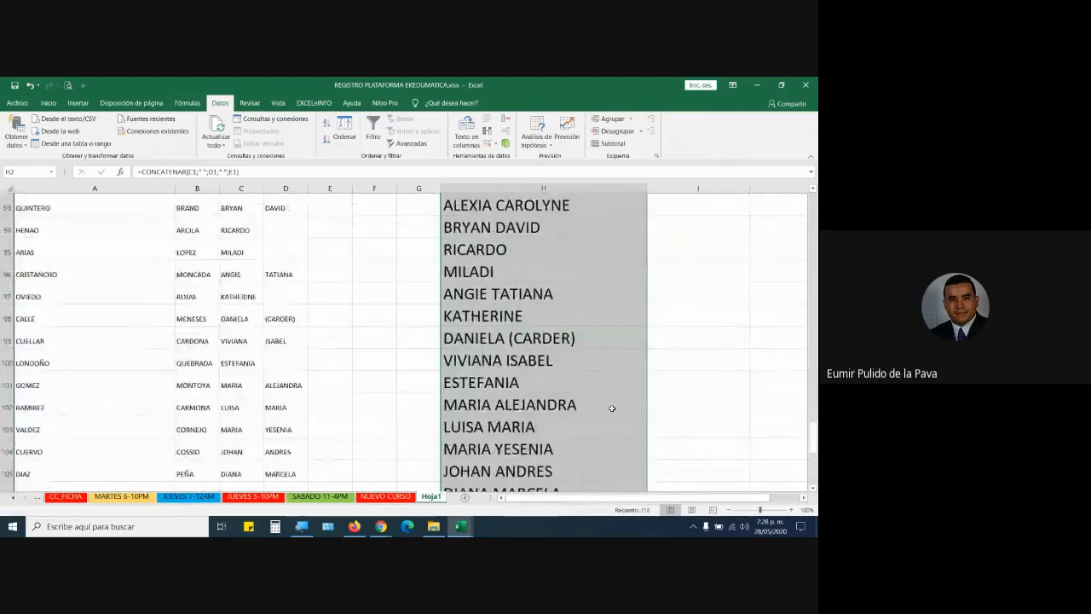
scroll(626, 401, "down", 4)
scroll(640, 395, "up", 1)
scroll(643, 395, "up", 20)
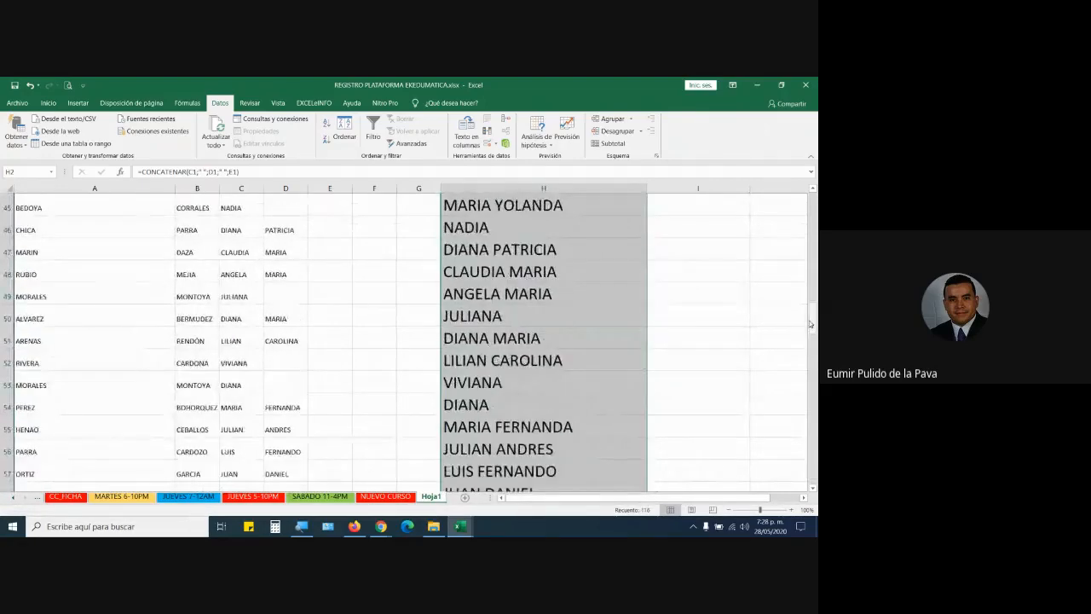
scroll(631, 198, "up", 14)
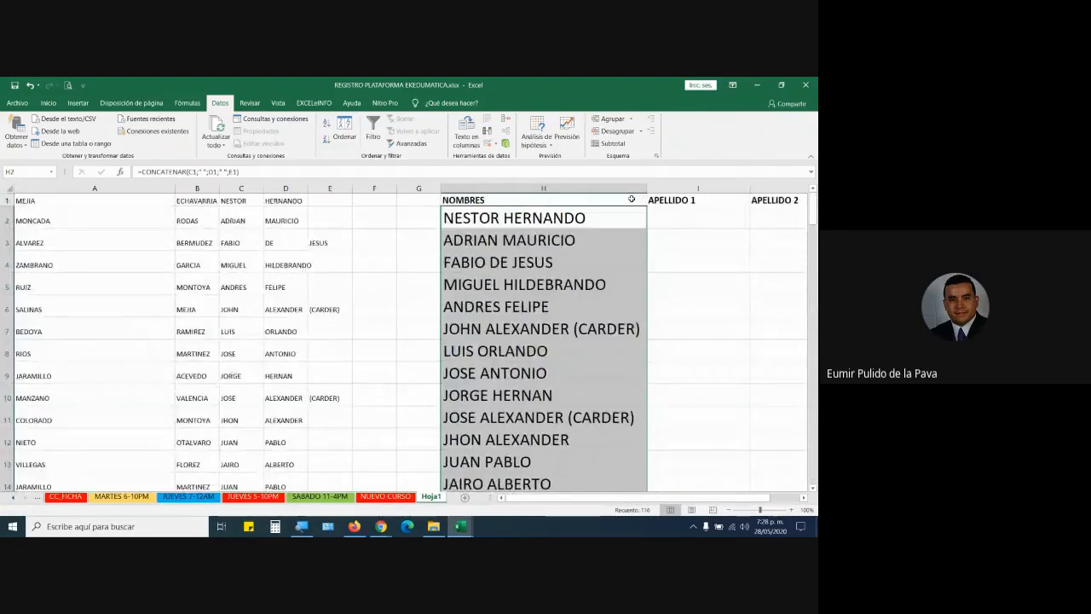
Move the first surnames from column A under APELLIDO 1, starting at I2.
left_click(609, 219)
left_click(49, 102)
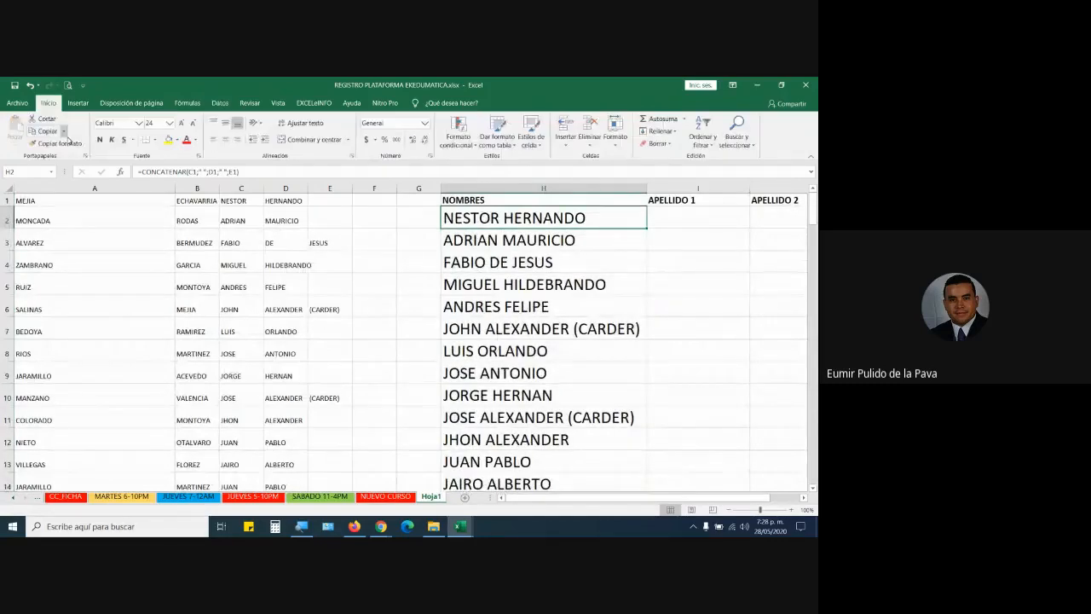
left_click(678, 220)
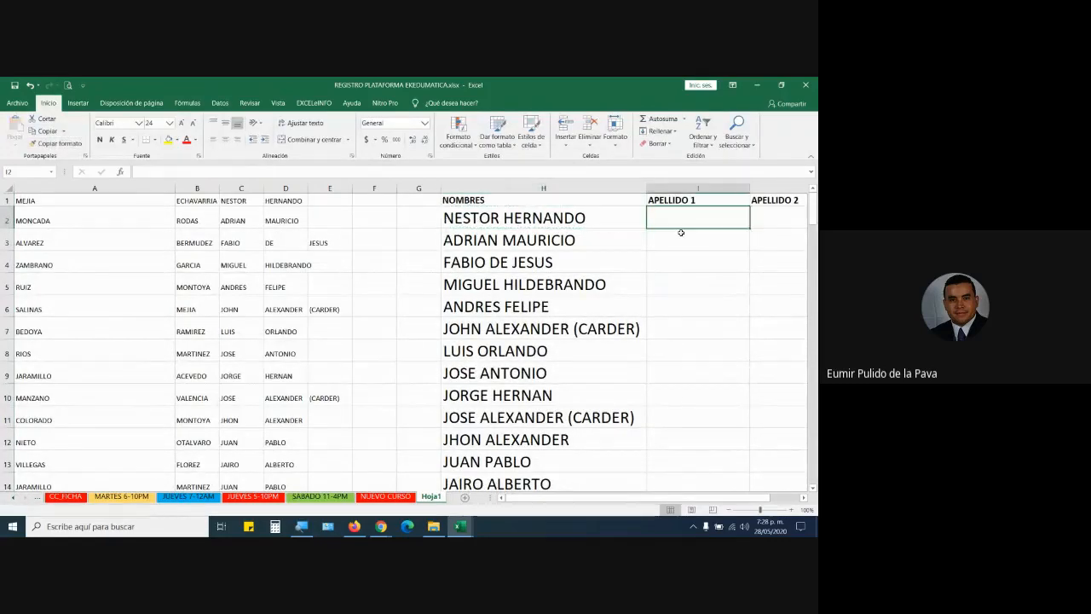
type("=")
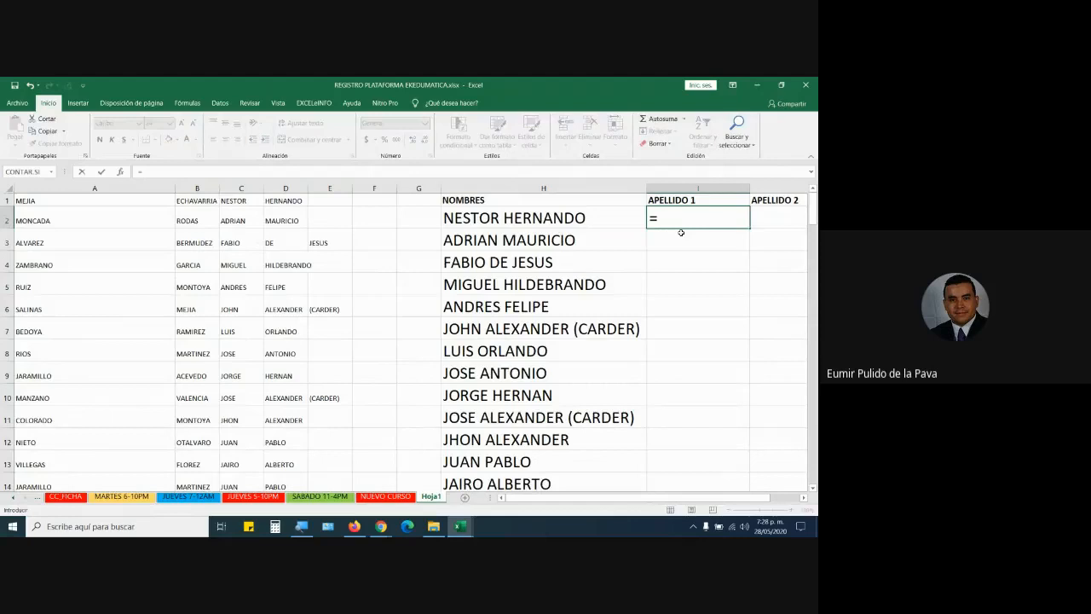
key("Escape")
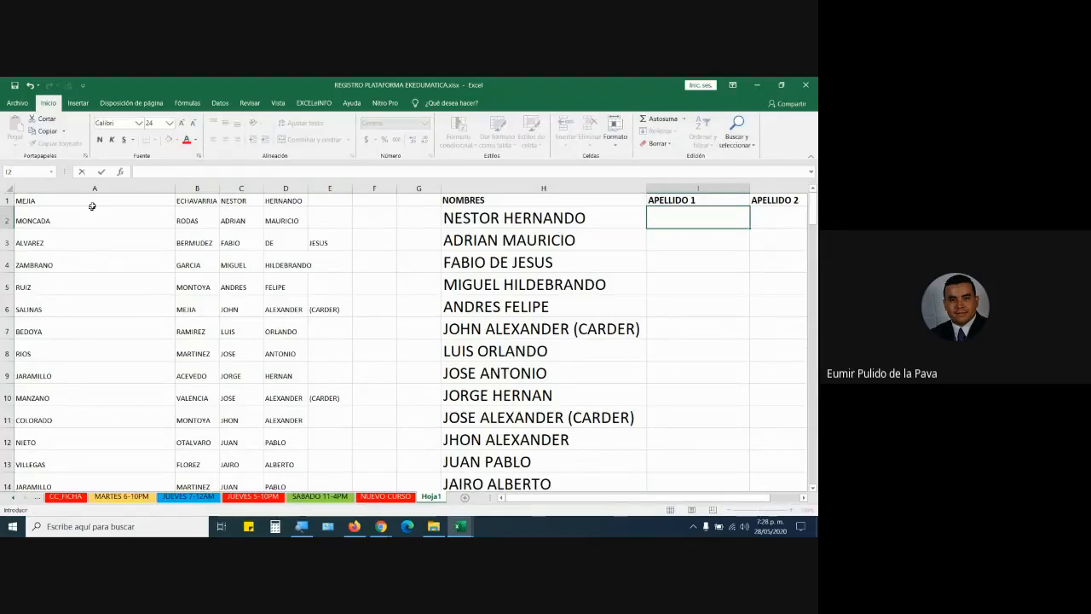
left_click(72, 198)
key("ctrl+shift+Down")
key("ctrl+c")
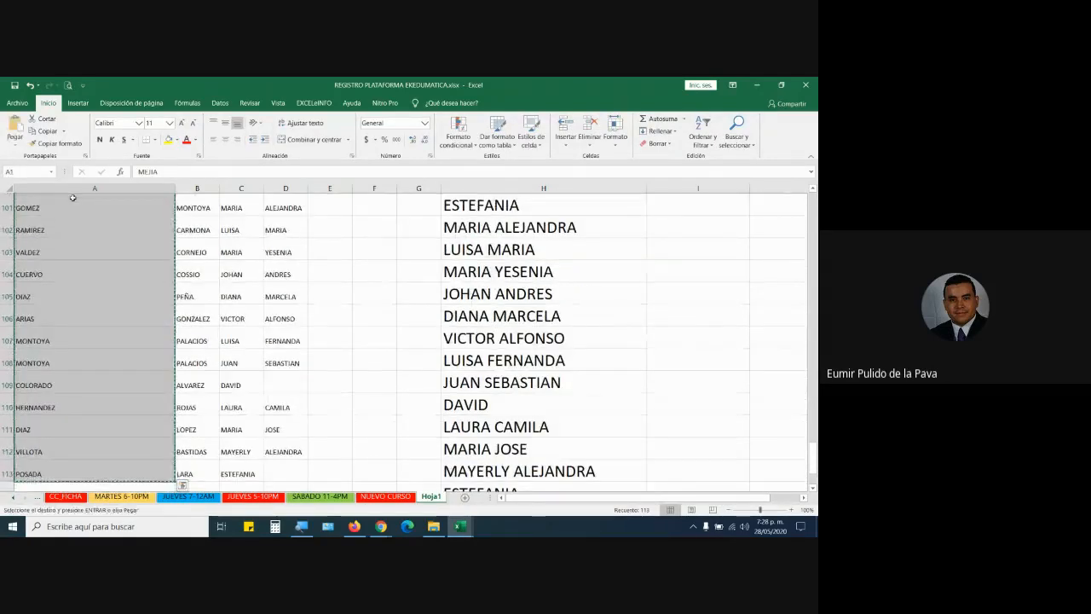
left_click_drag(813, 462, 812, 202)
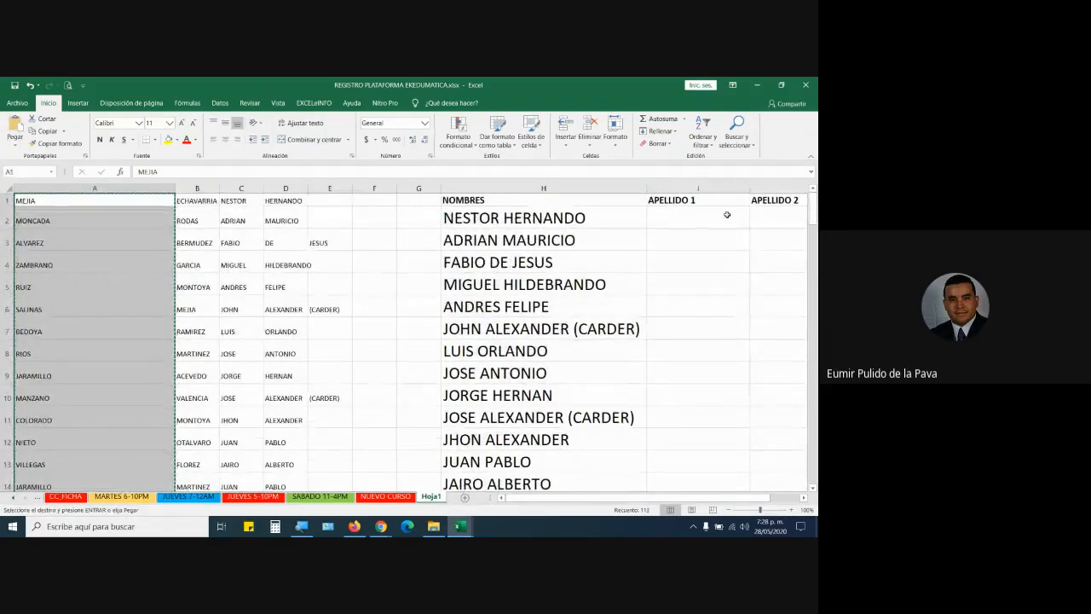
left_click(682, 214)
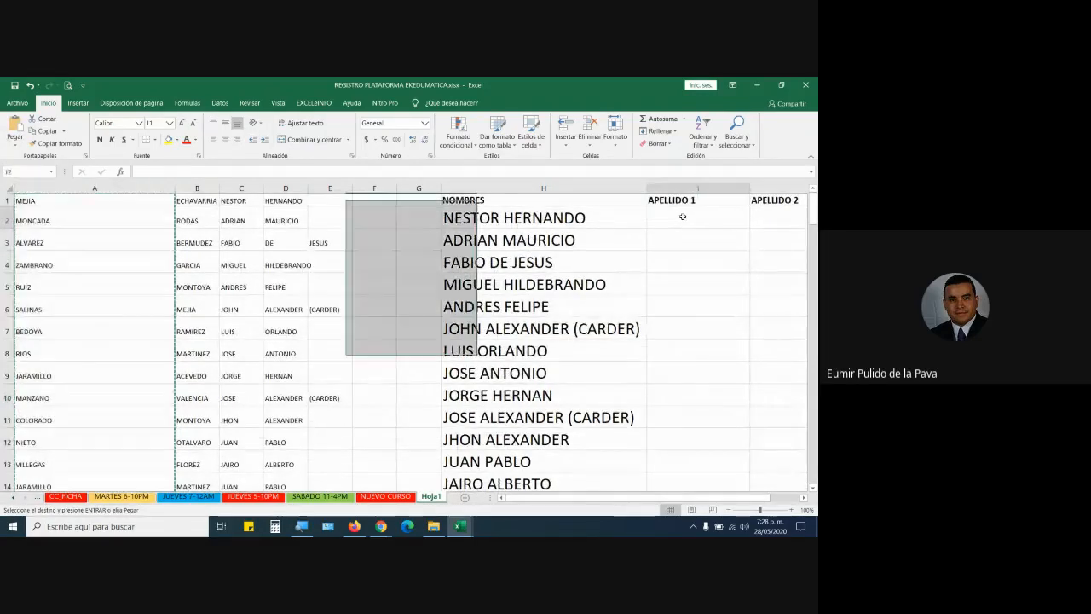
left_click(14, 144)
left_click(14, 172)
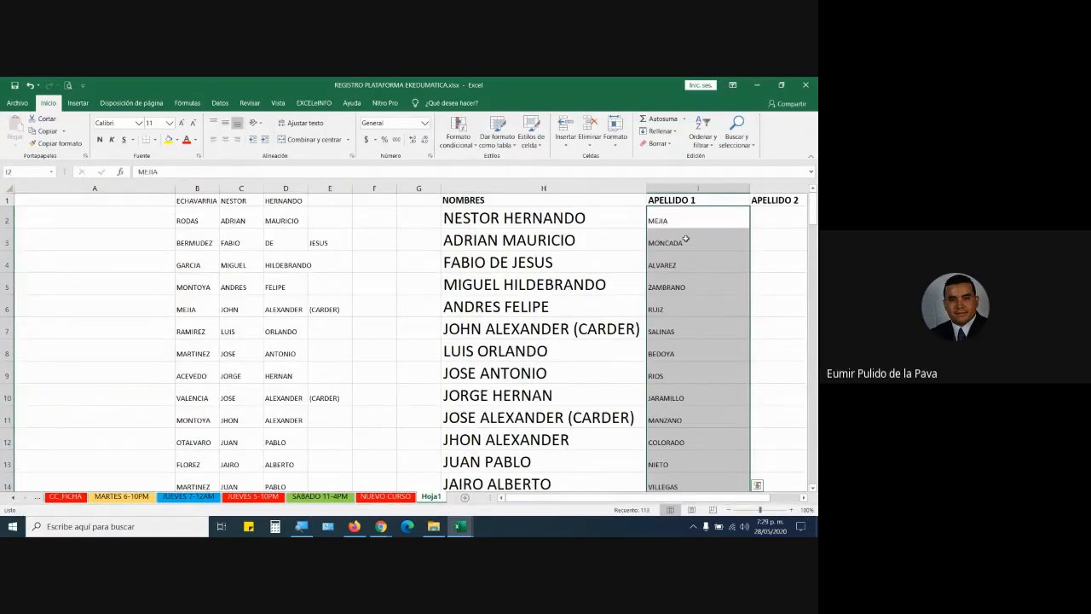
Move the second surnames from column B under APELLIDO 2, starting at J2.
left_click(193, 199)
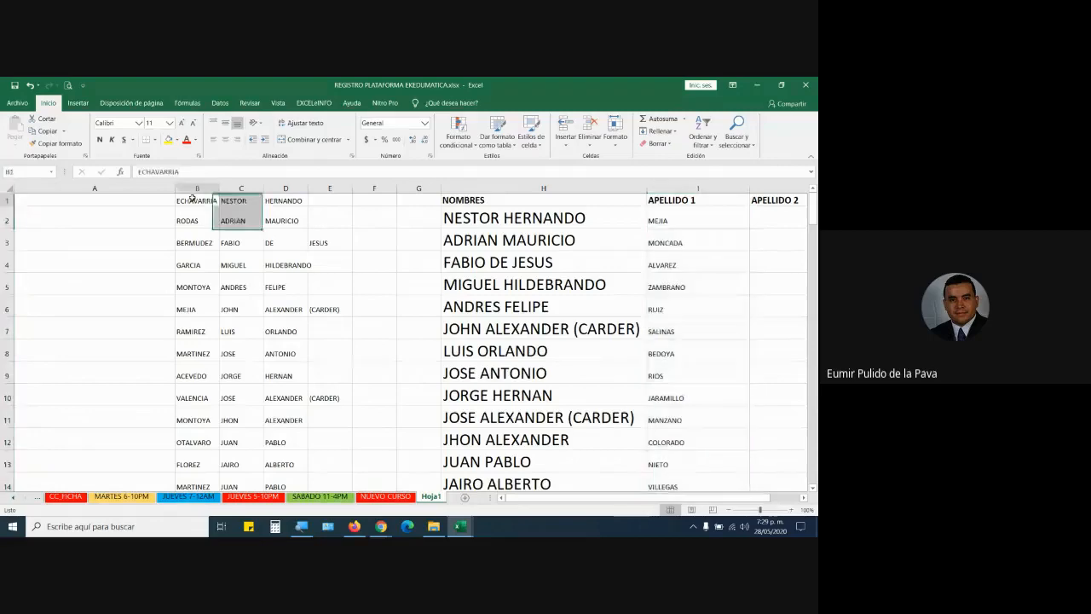
key("ctrl+shift+Down")
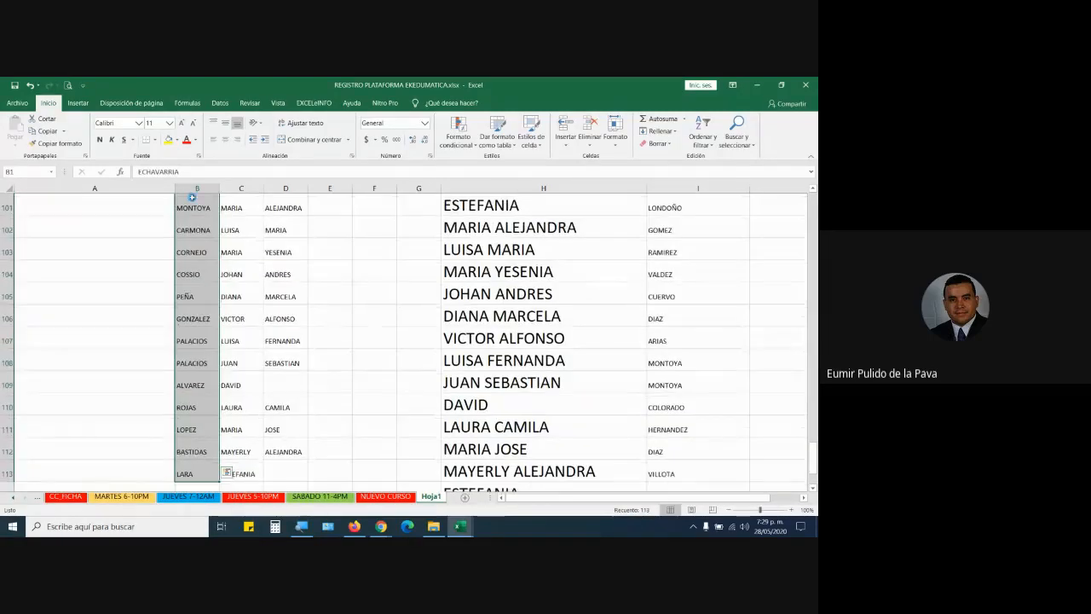
key("ctrl+x")
scroll(192, 197, "up", 20)
left_click(774, 219)
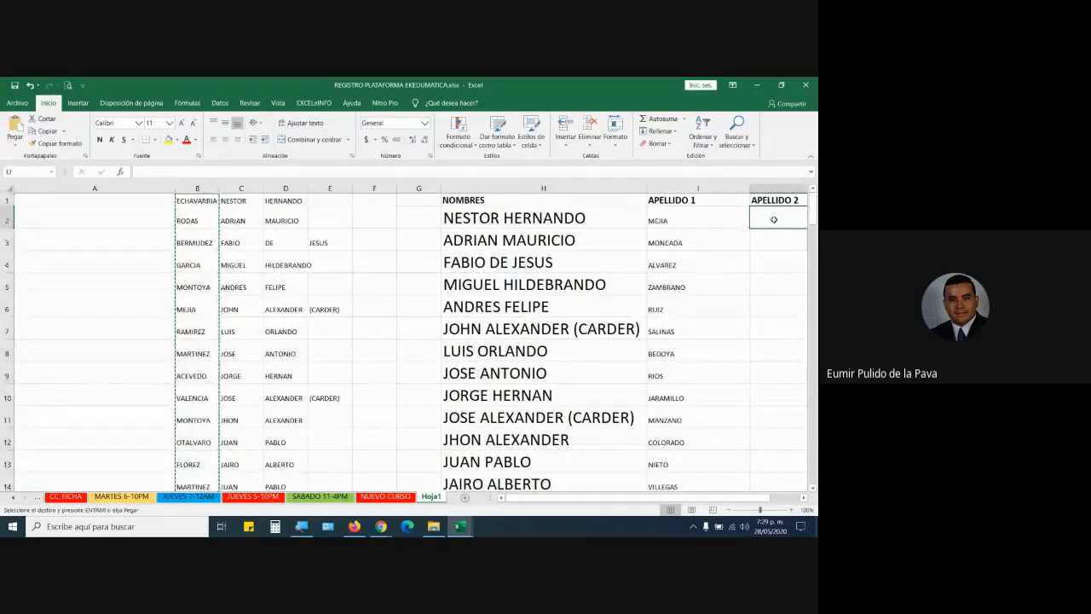
key("ctrl+v")
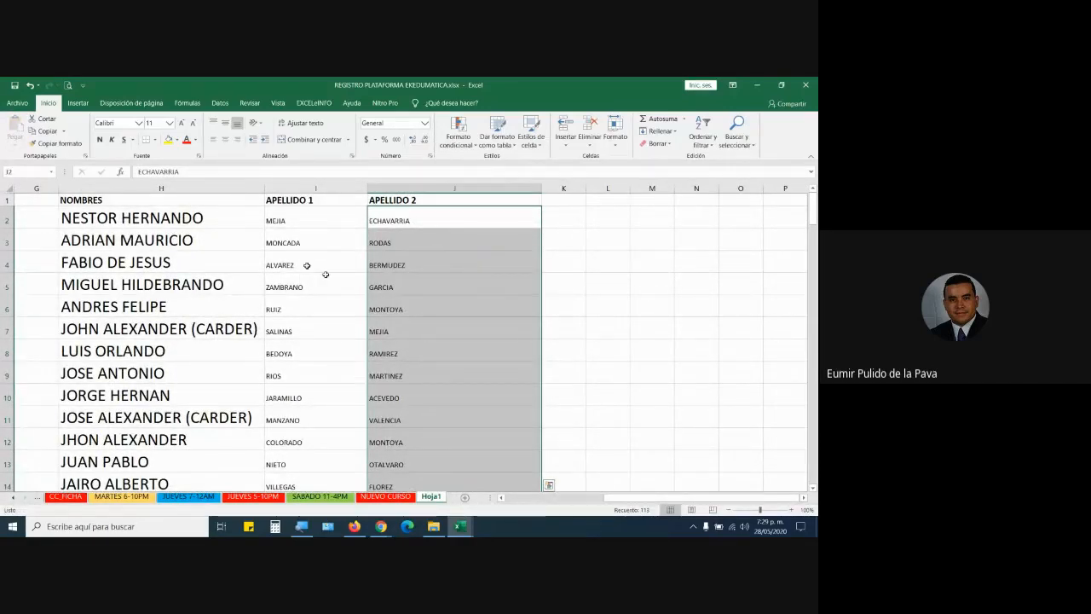
scroll(290, 322, "down", 6)
left_click(288, 323)
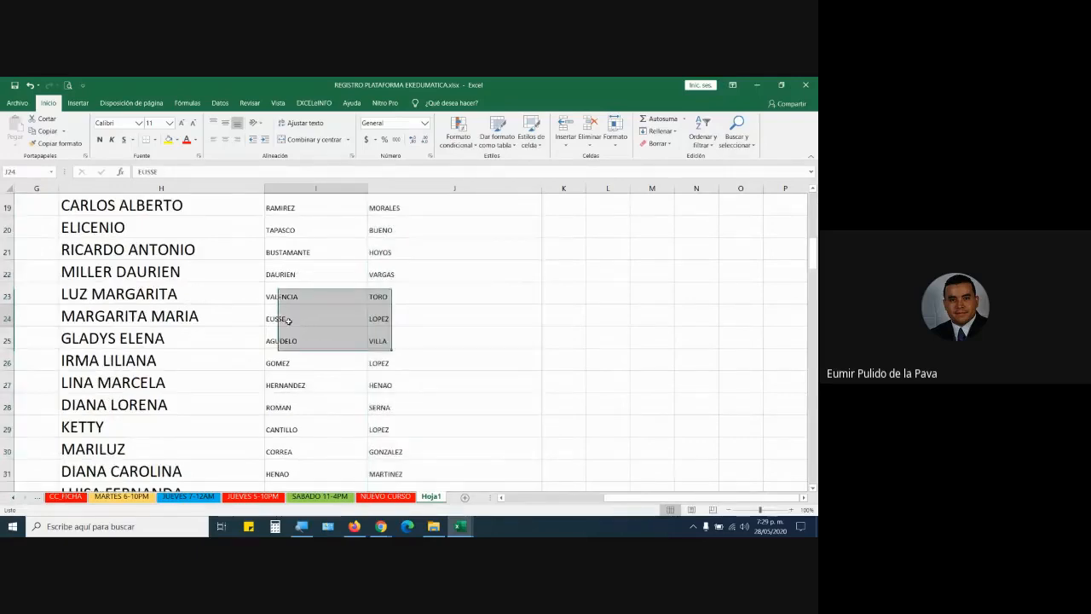
left_click(202, 320)
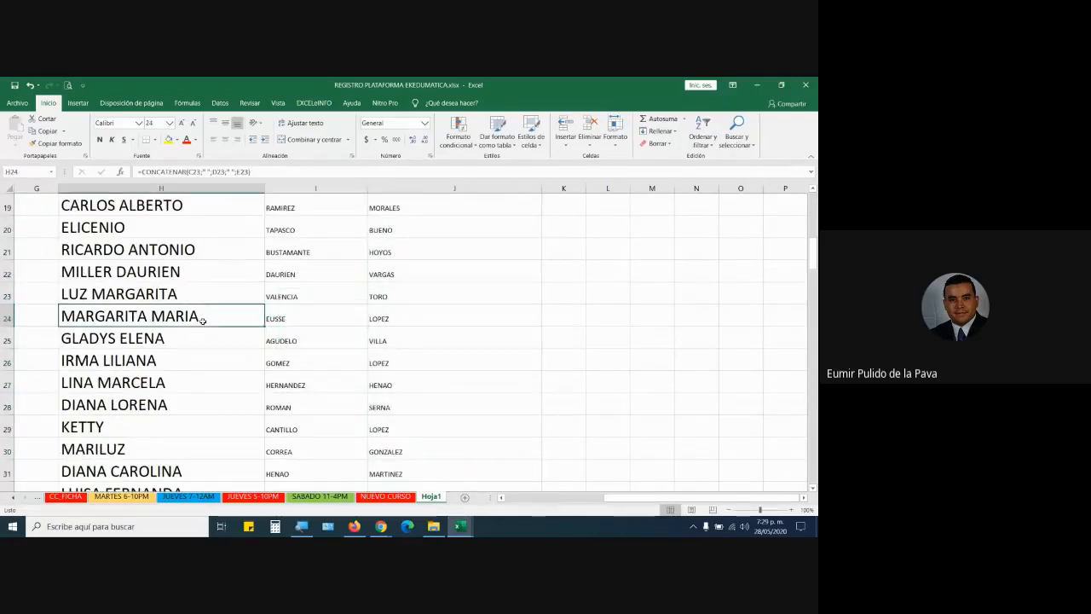
left_click(309, 341)
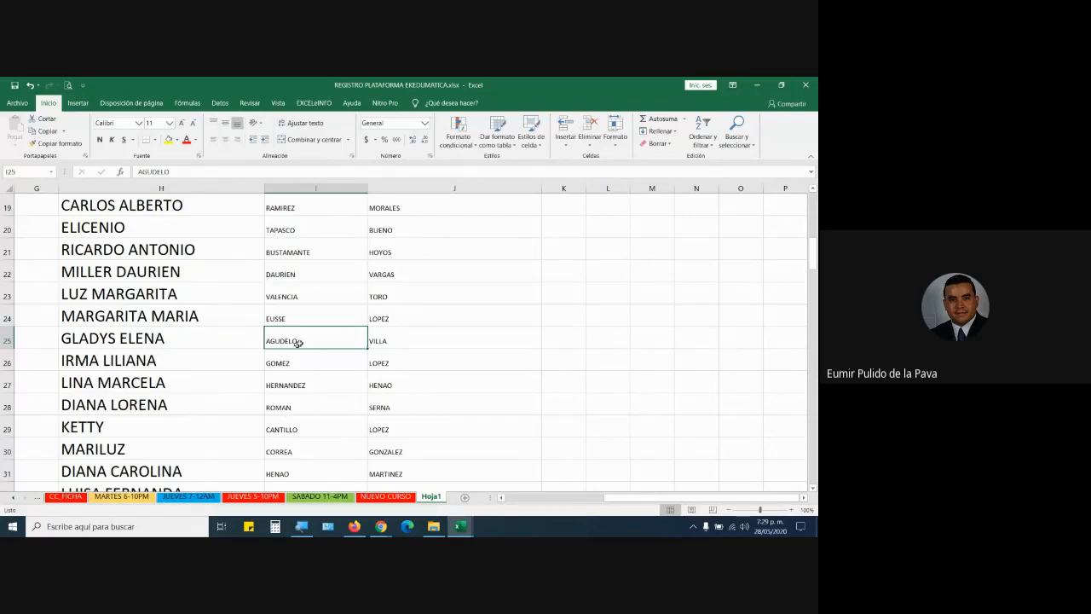
left_click(375, 340)
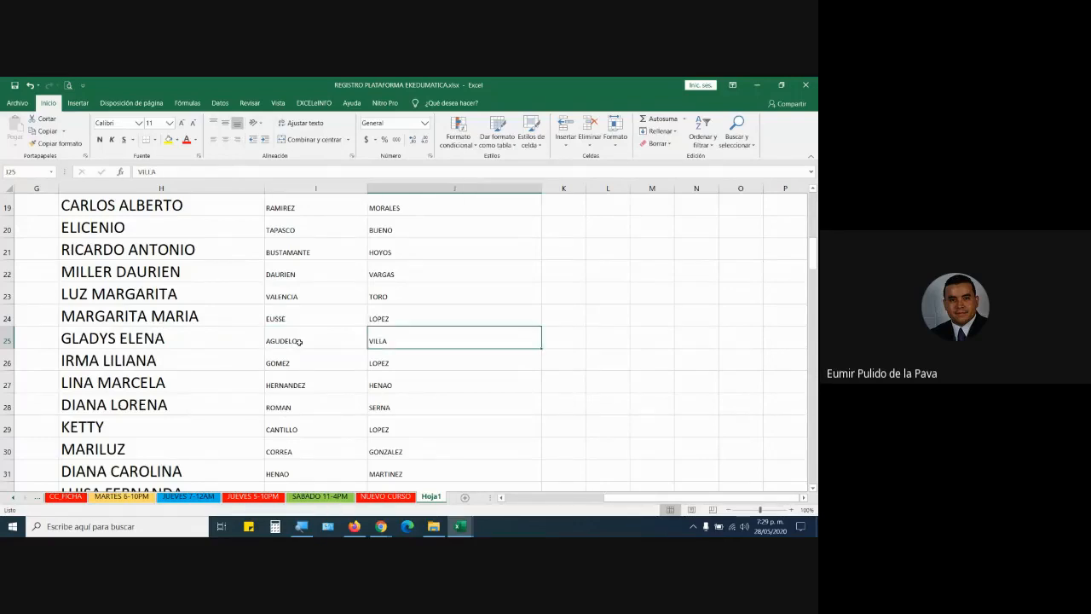
left_click(294, 341)
left_click(390, 339)
scroll(321, 369, "down", 2)
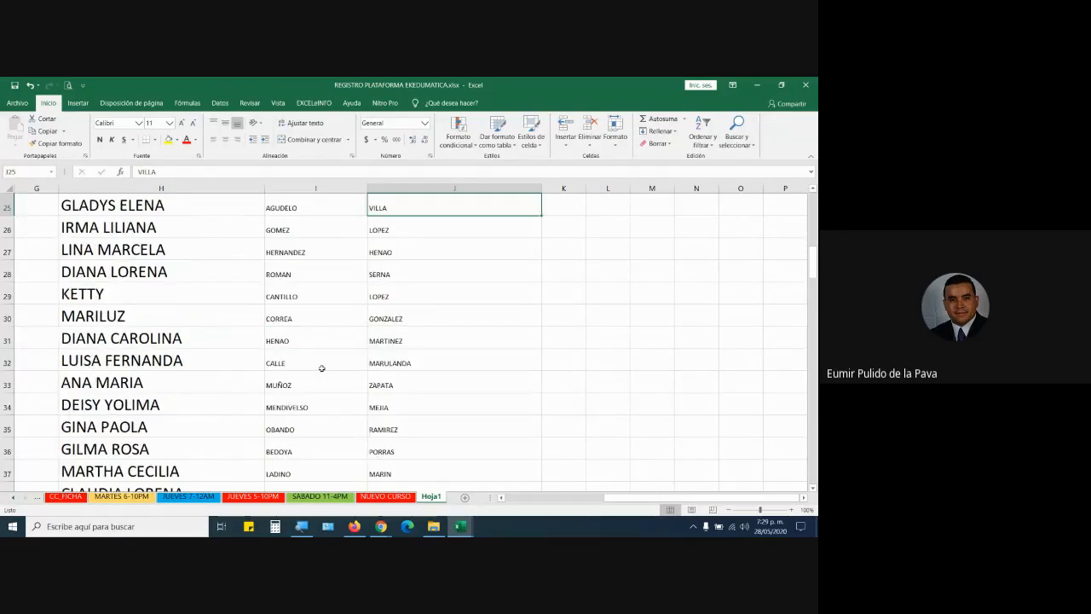
scroll(368, 418, "down", 9)
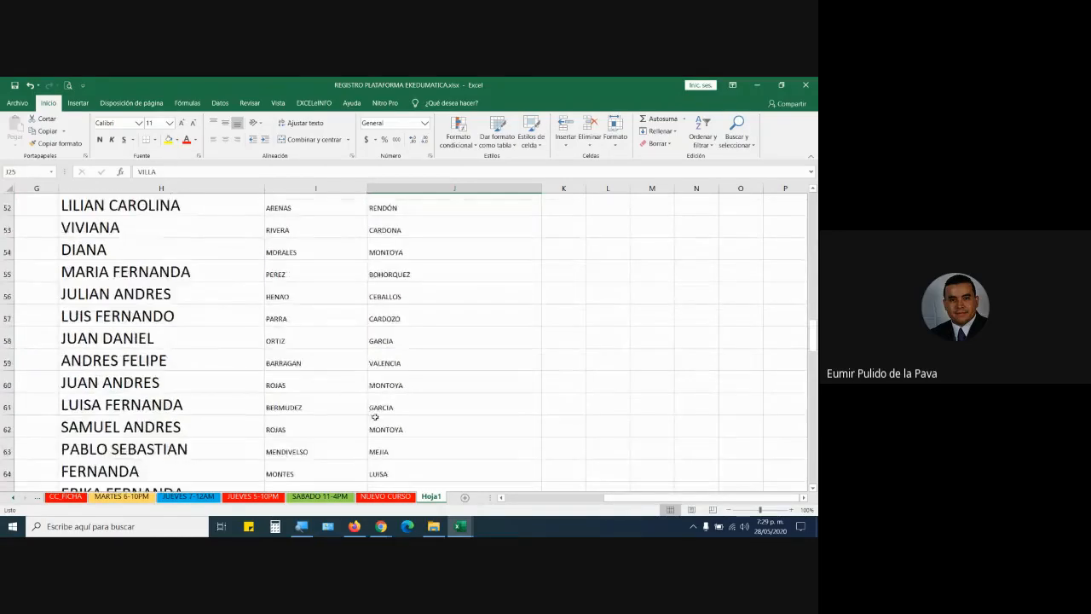
scroll(373, 418, "down", 8)
scroll(375, 416, "down", 12)
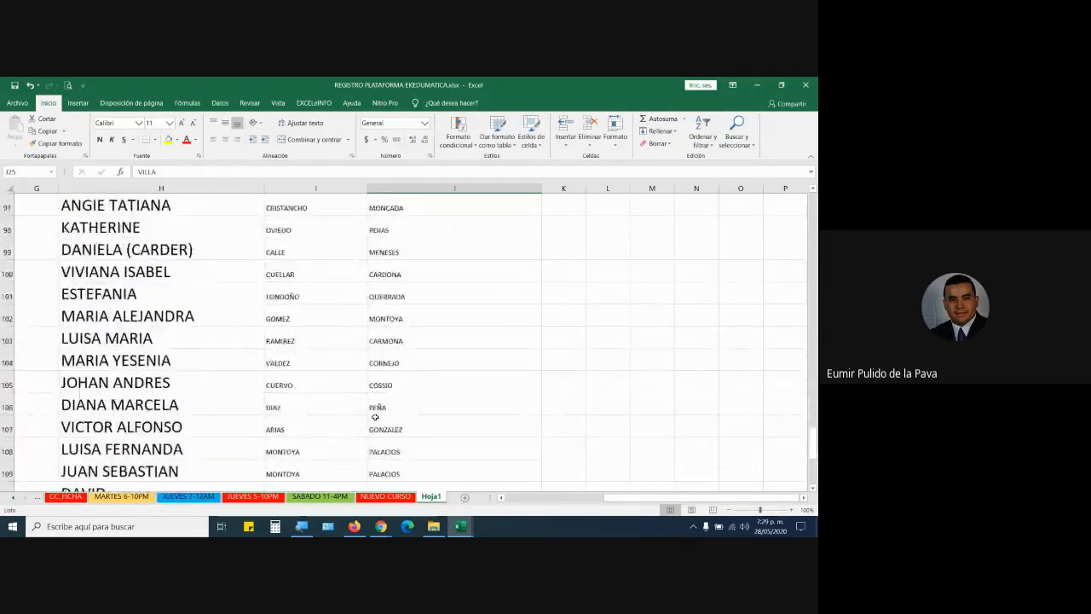
scroll(375, 417, "up", 15)
scroll(375, 417, "up", 16)
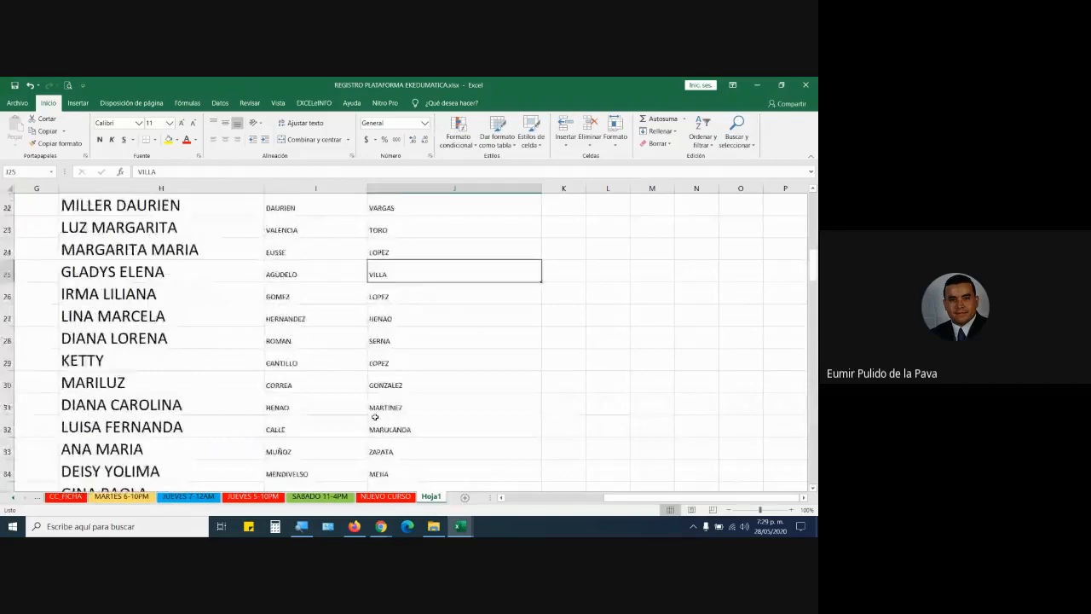
scroll(375, 417, "up", 7)
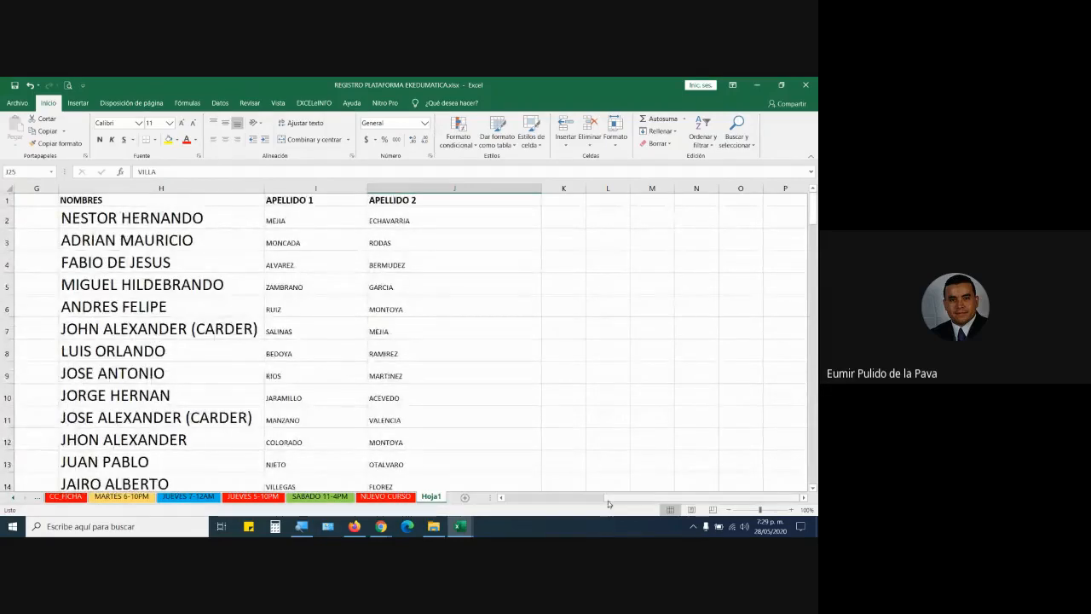
left_click_drag(608, 498, 504, 497)
left_click_drag(239, 186, 327, 185)
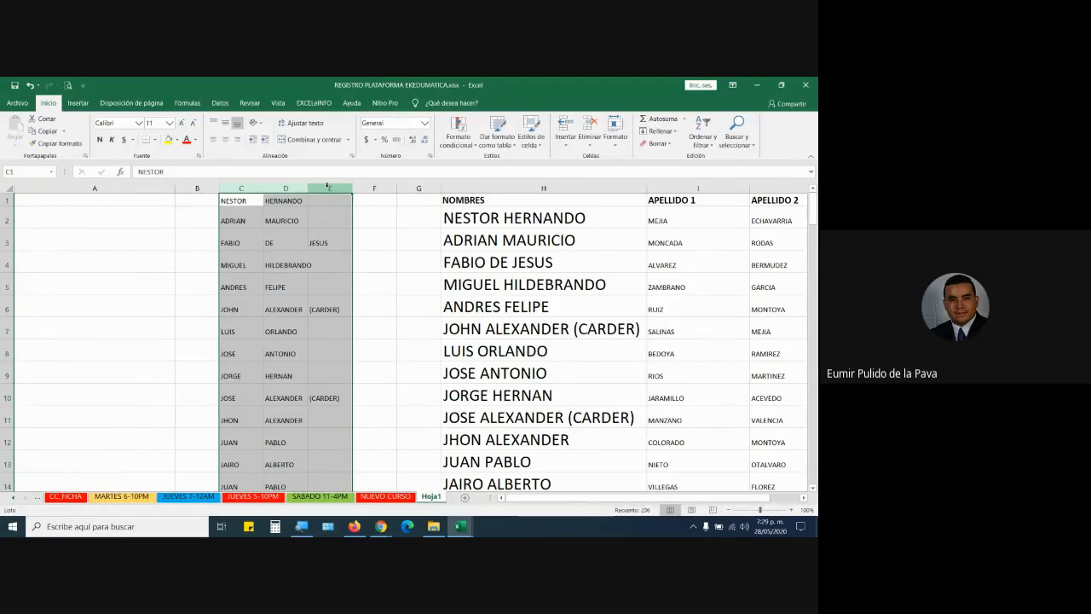
double_click(479, 221)
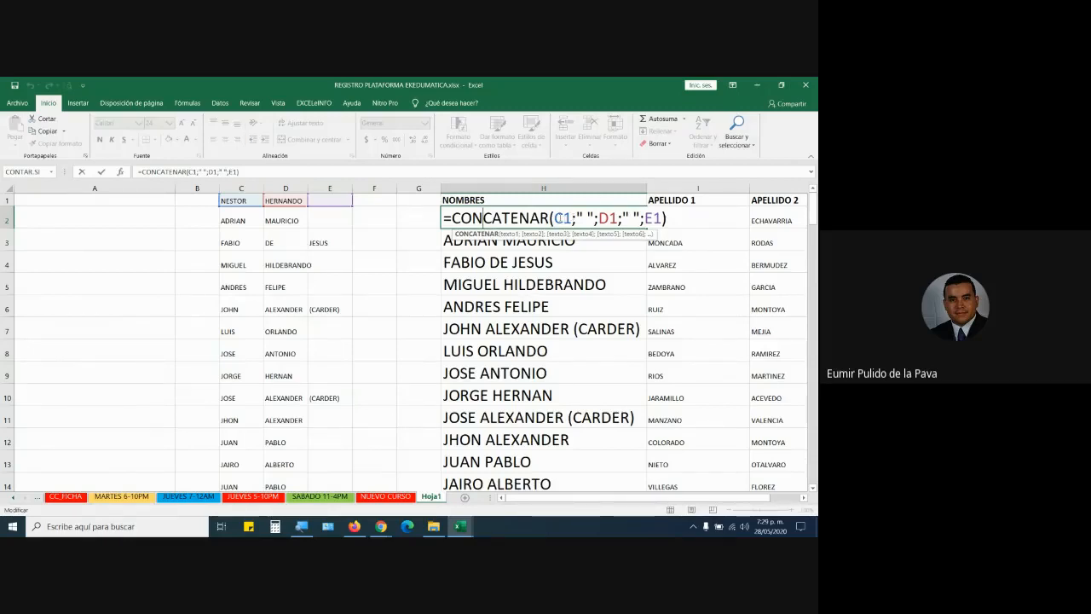
double_click(563, 218)
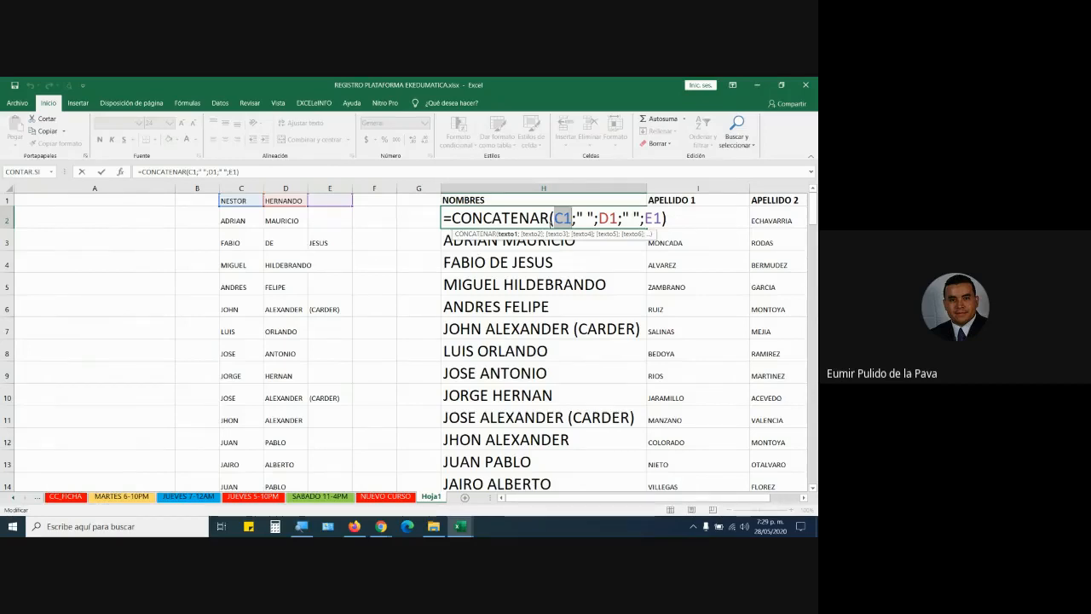
left_click_drag(578, 215, 663, 218)
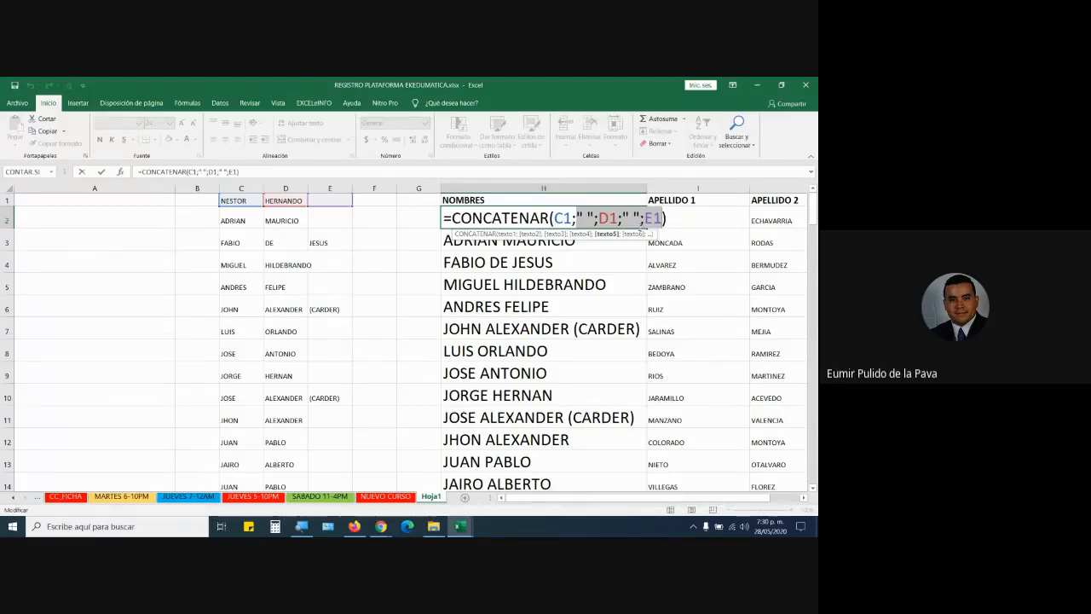
left_click(593, 217)
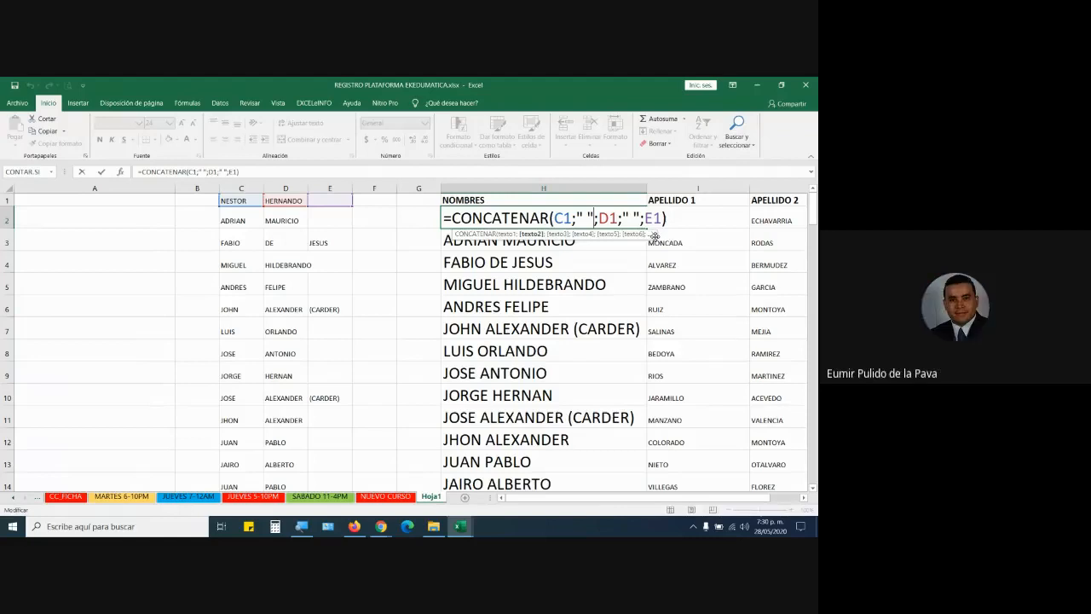
key("Return")
left_click(151, 222)
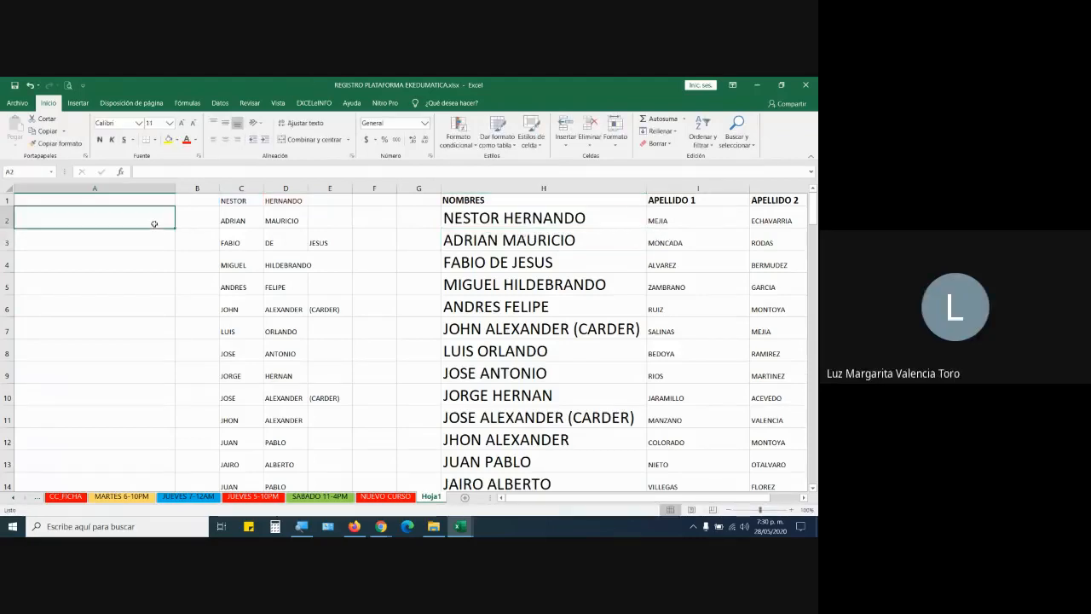
key("ctrl+z")
key("ctrl+z")
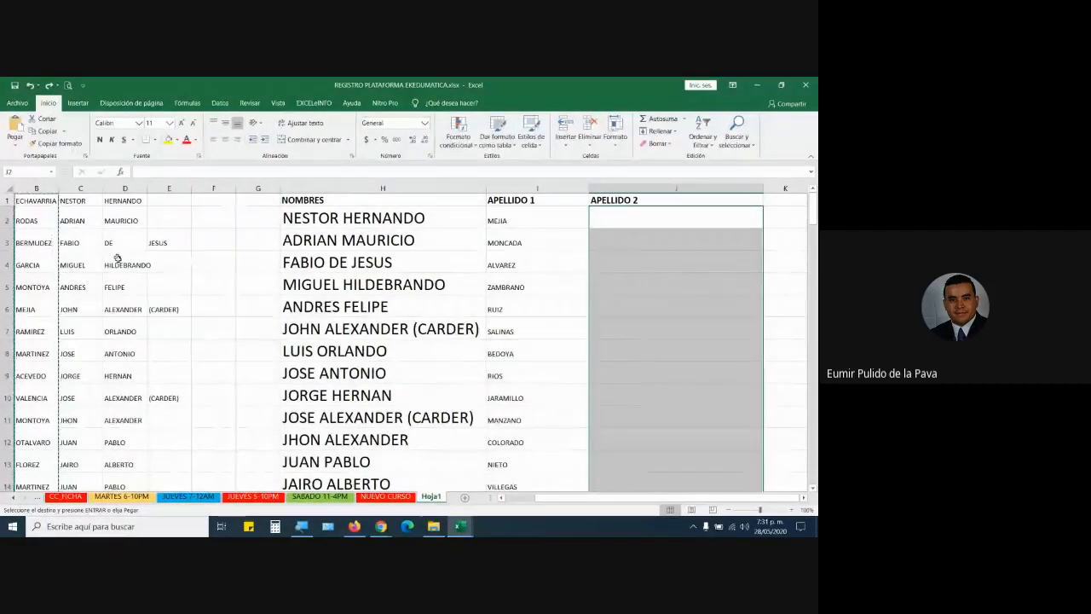
left_click(66, 496)
scroll(90, 316, "up", 20)
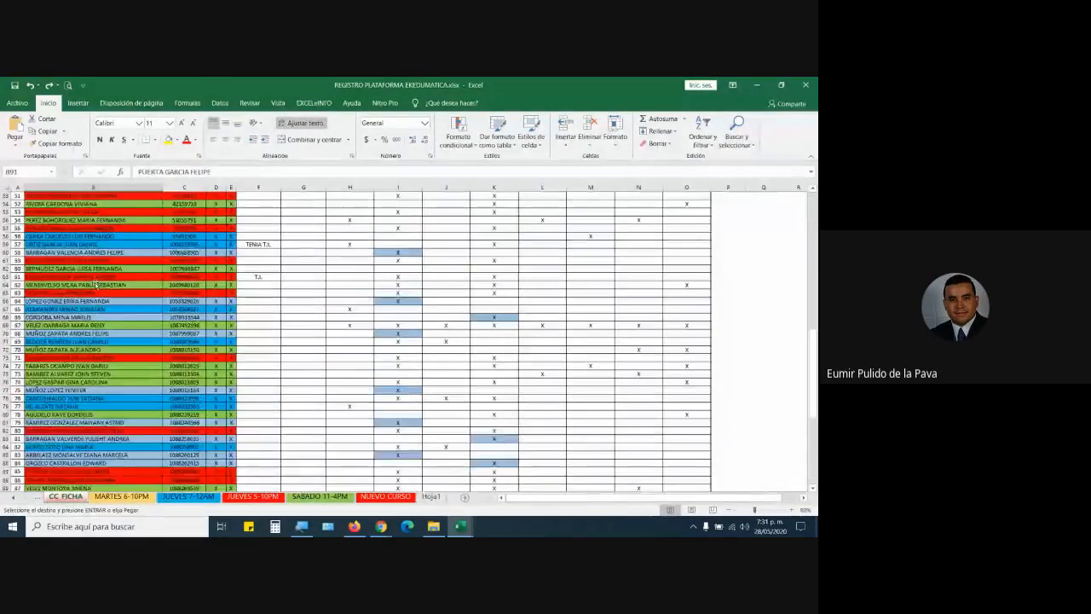
scroll(96, 285, "up", 1)
left_click(98, 225)
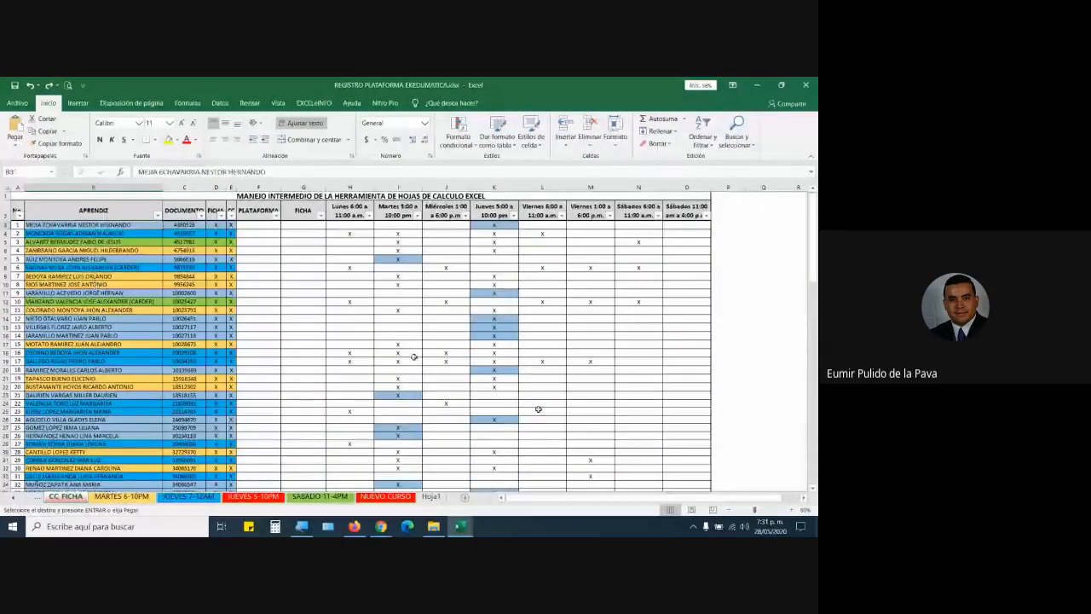
left_click(791, 509)
left_click(791, 510)
left_click(791, 509)
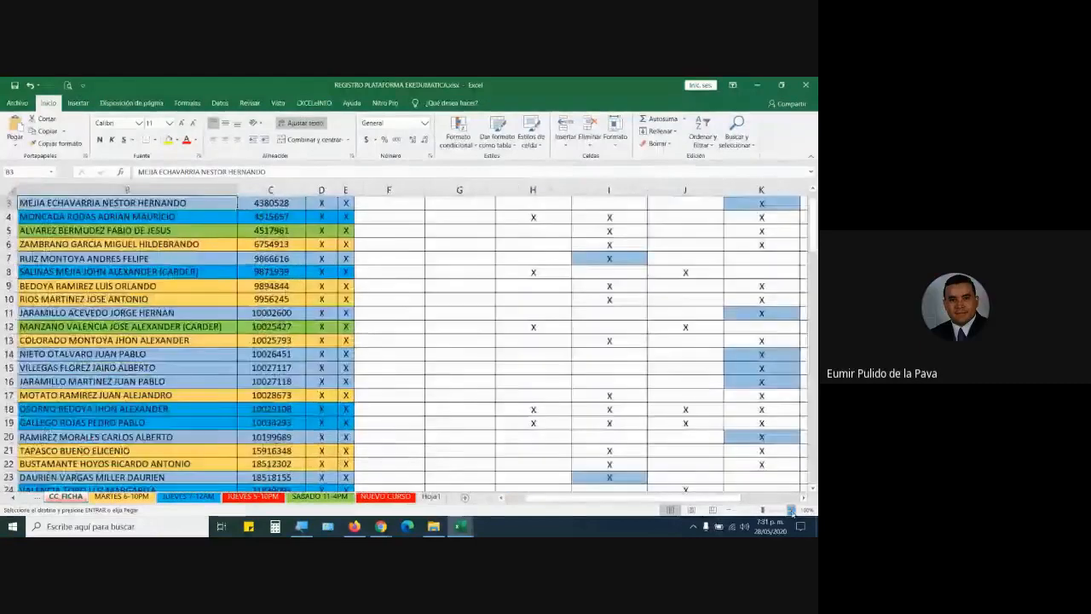
left_click(791, 510)
left_click(791, 509)
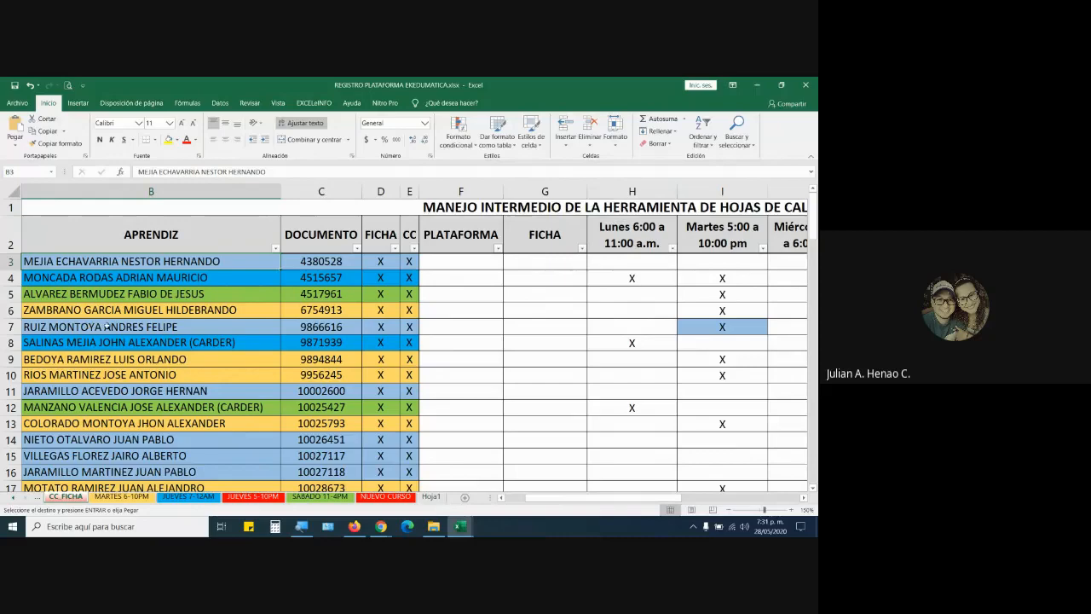
scroll(108, 341, "down", 2)
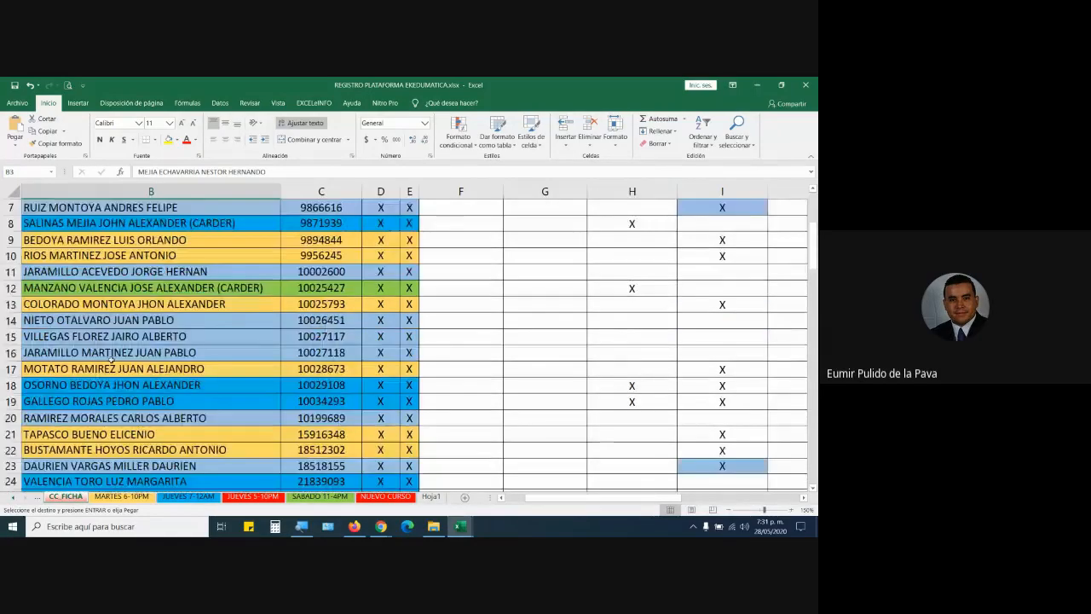
scroll(111, 360, "up", 2)
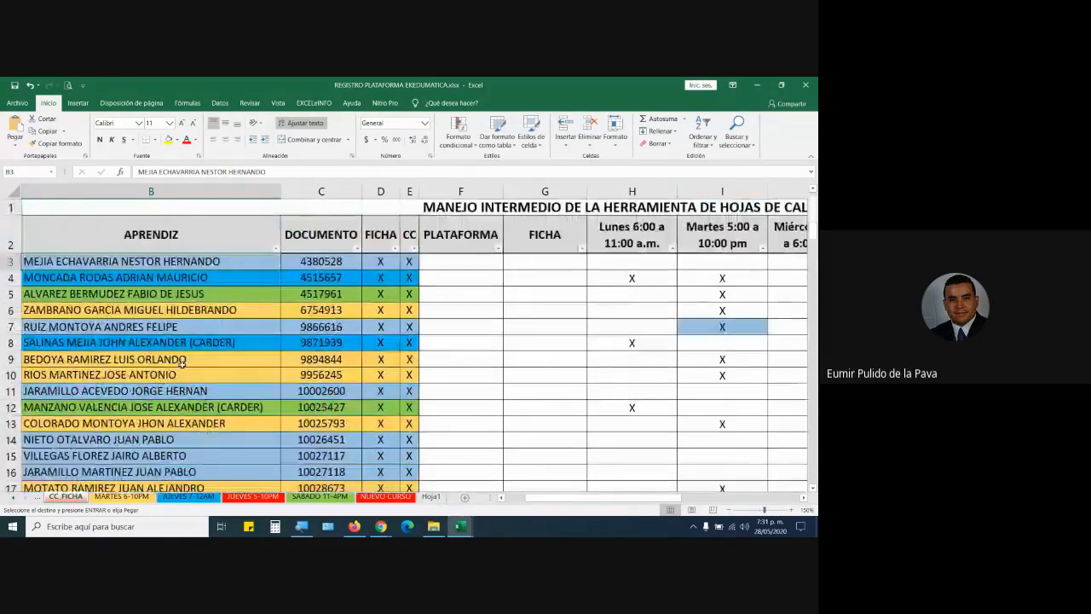
double_click(113, 326)
scroll(116, 431, "down", 12)
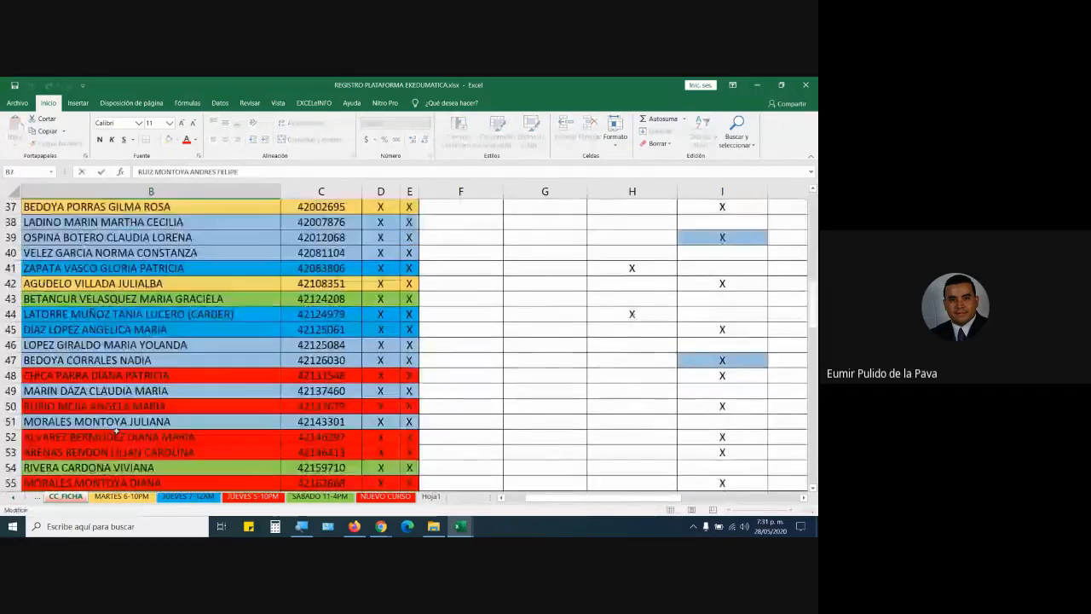
scroll(116, 431, "down", 20)
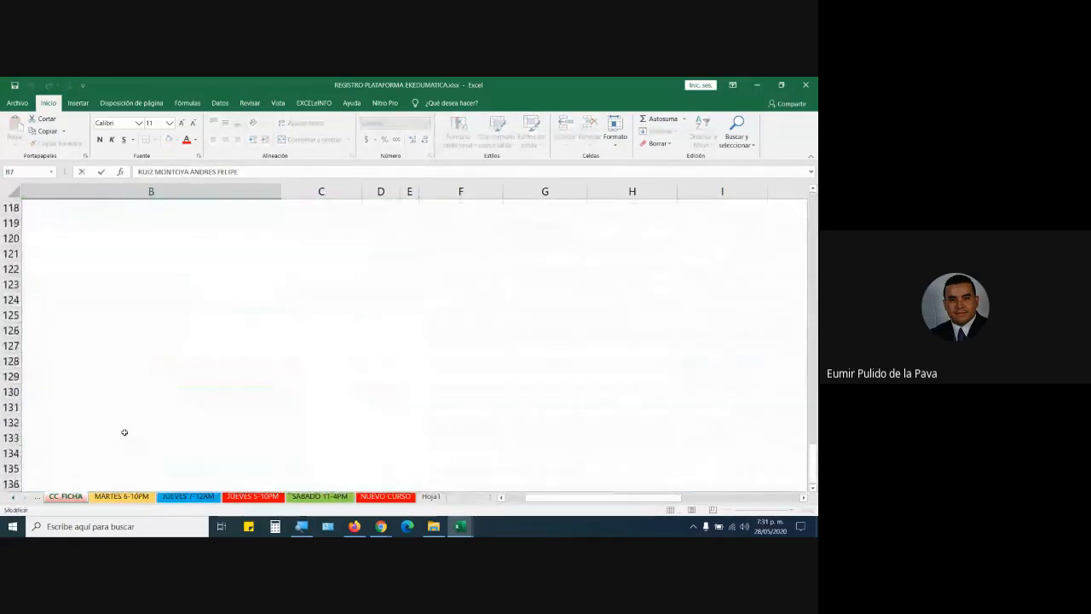
scroll(124, 432, "up", 5)
Enter the new learner's full name in capitals in B116.
left_click(128, 407)
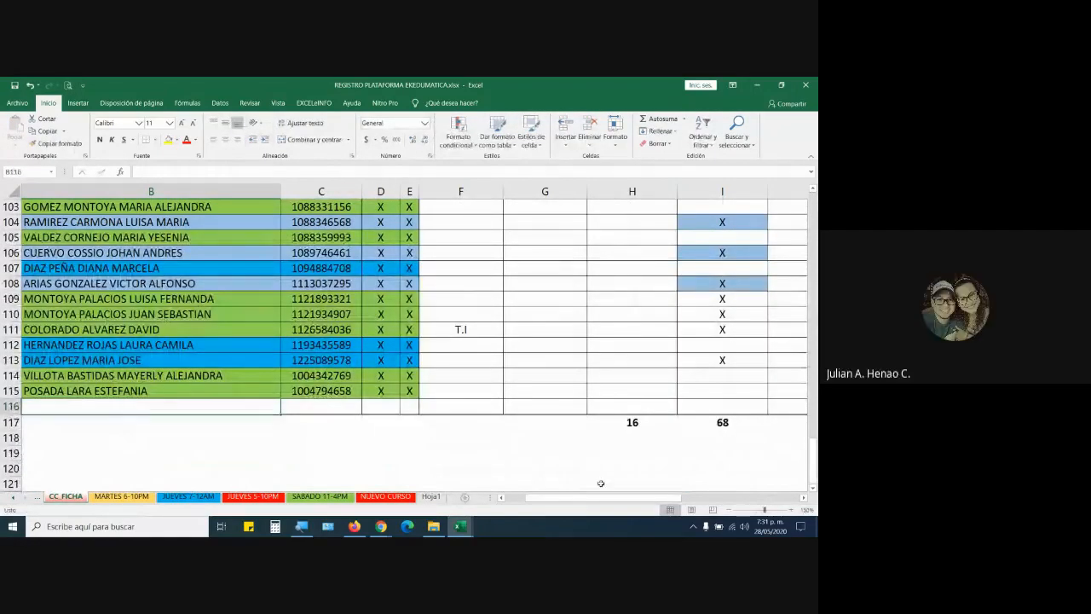
left_click_drag(597, 498, 523, 498)
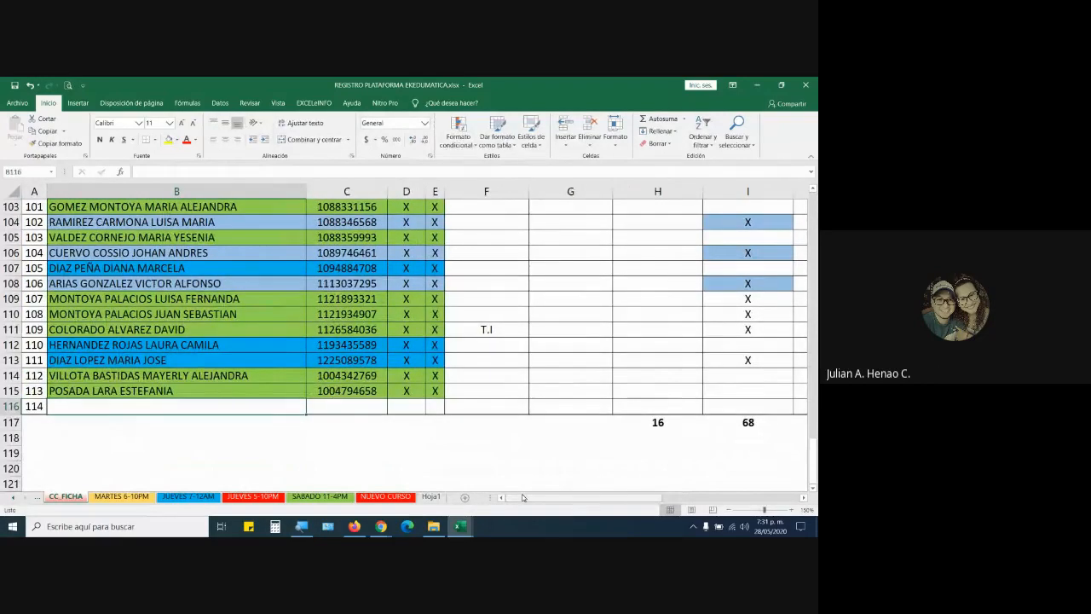
type("oscar")
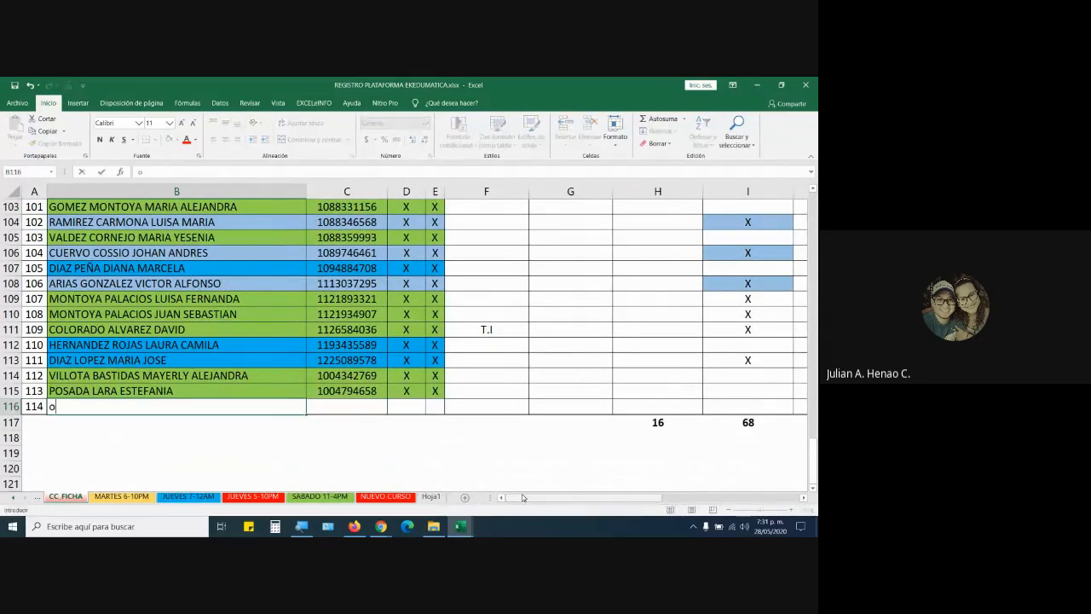
key("BackSpace")
key("BackSpace")
key("BackSpace")
key("BackSpace")
key("BackSpace")
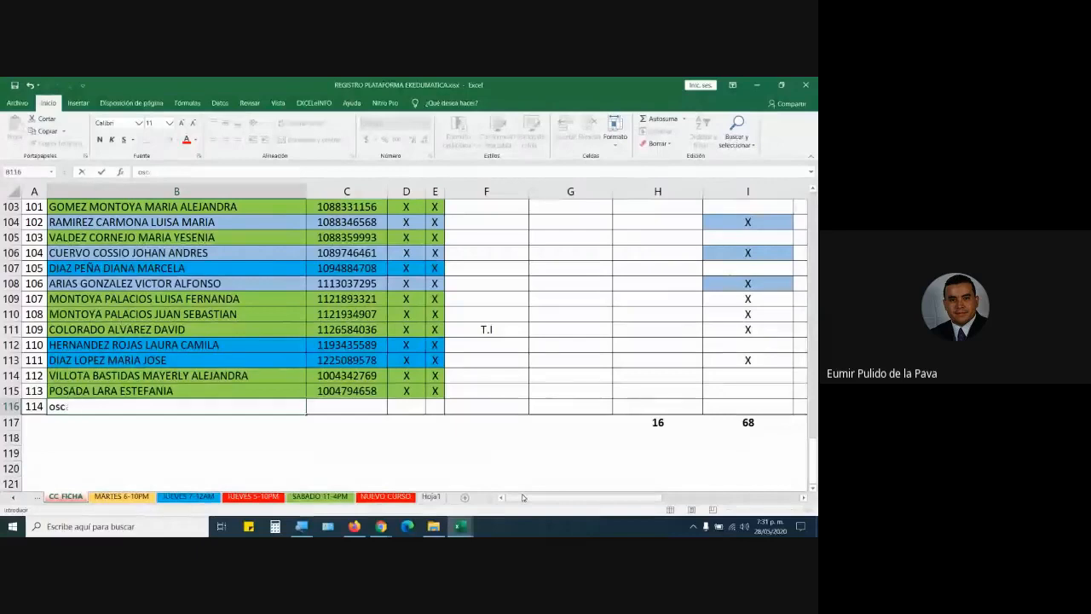
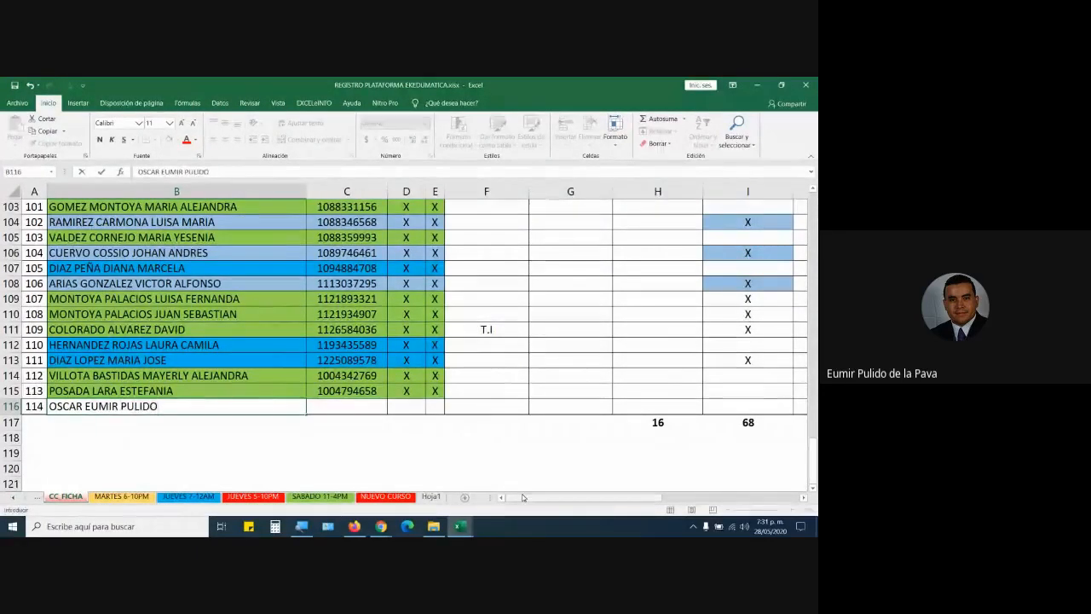
key("Return")
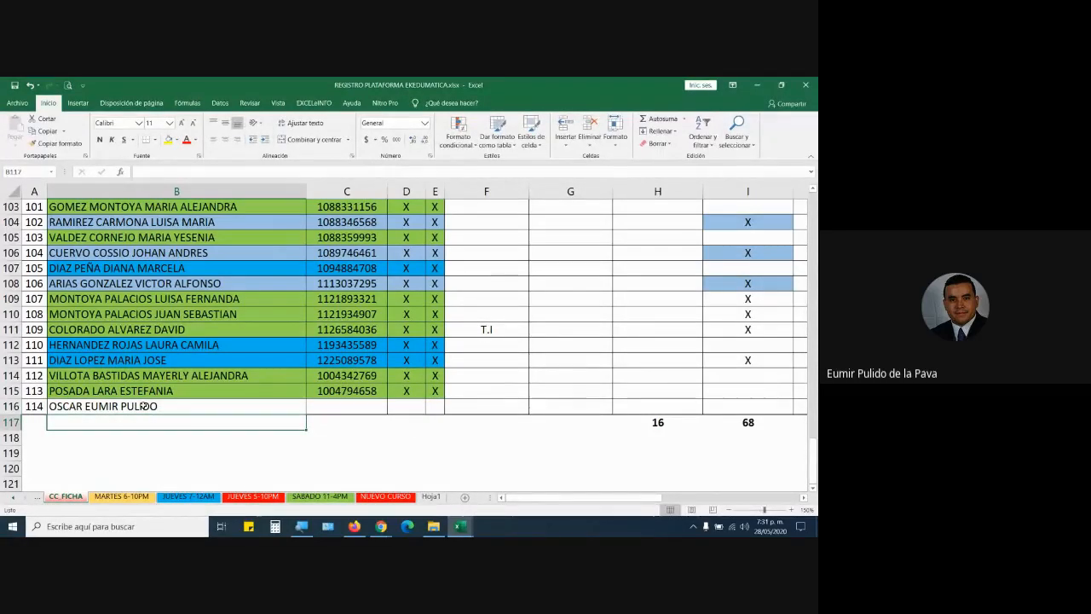
Reorder the new learner's name in B116 so the surname comes first.
double_click(112, 406)
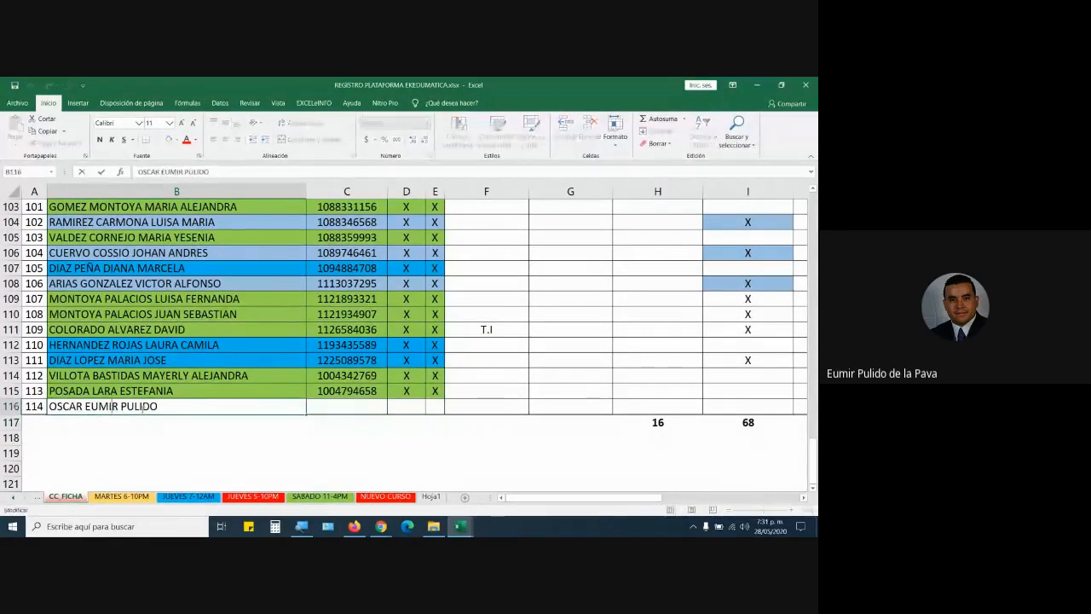
left_click_drag(122, 406, 49, 406)
key("Delete")
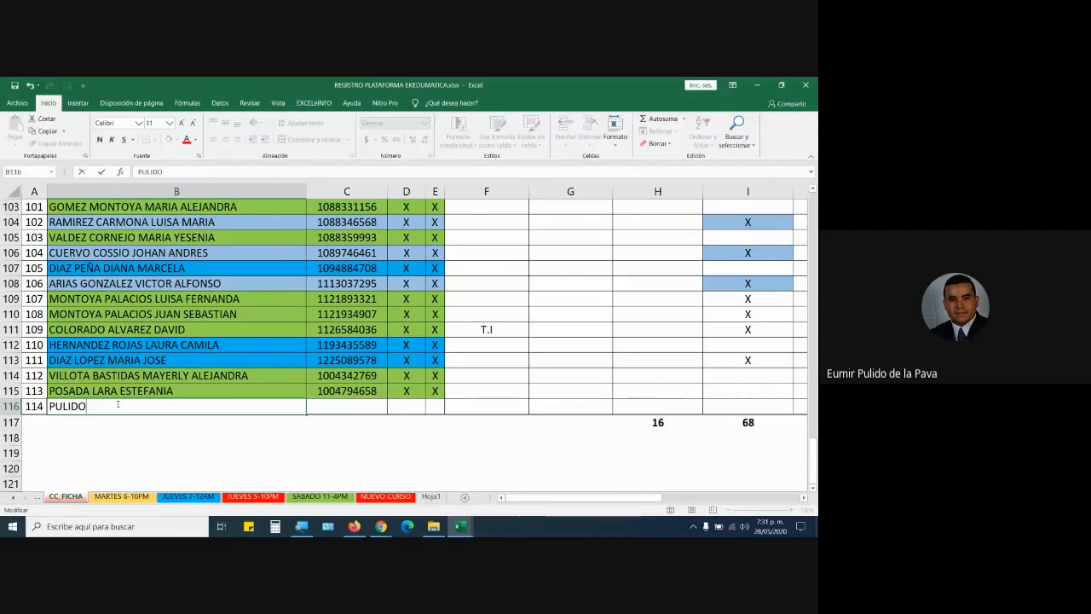
type("OSCAR EUMIR")
key("Return")
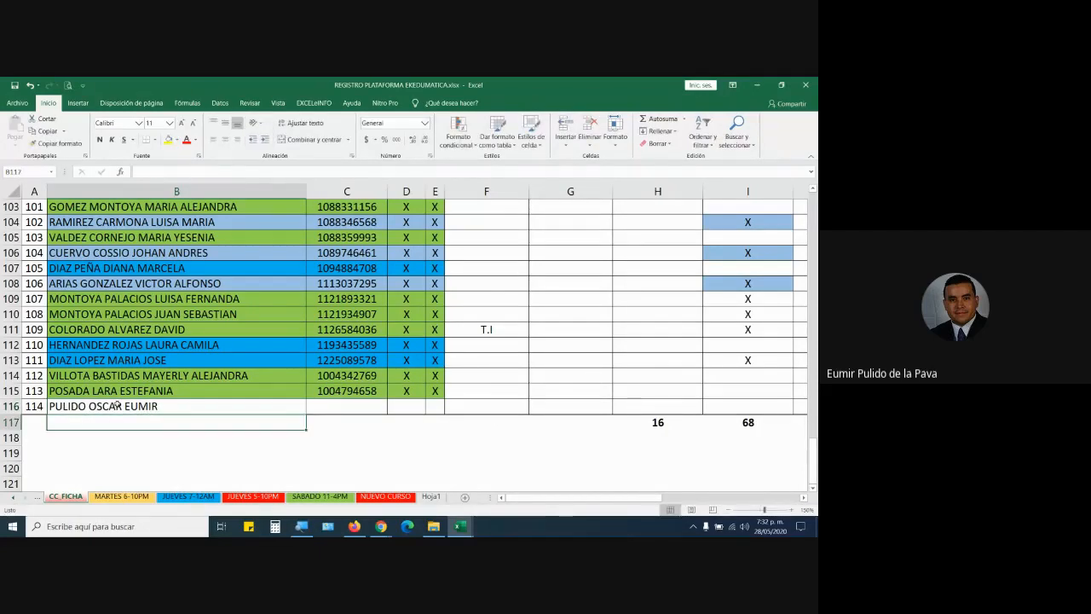
Enter the new learner's document number in C116.
left_click(336, 402)
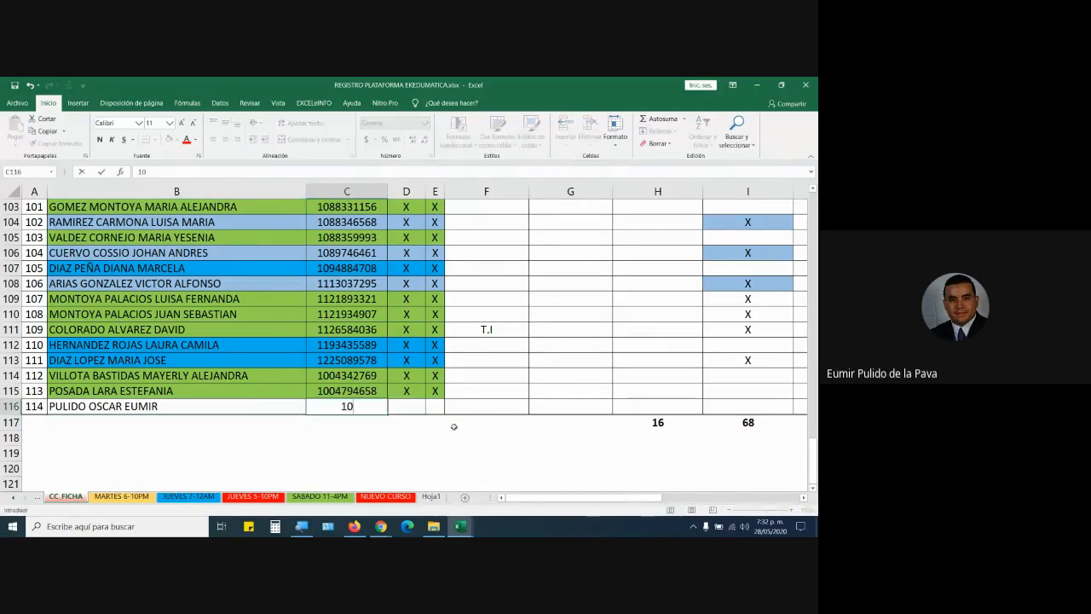
key("Return")
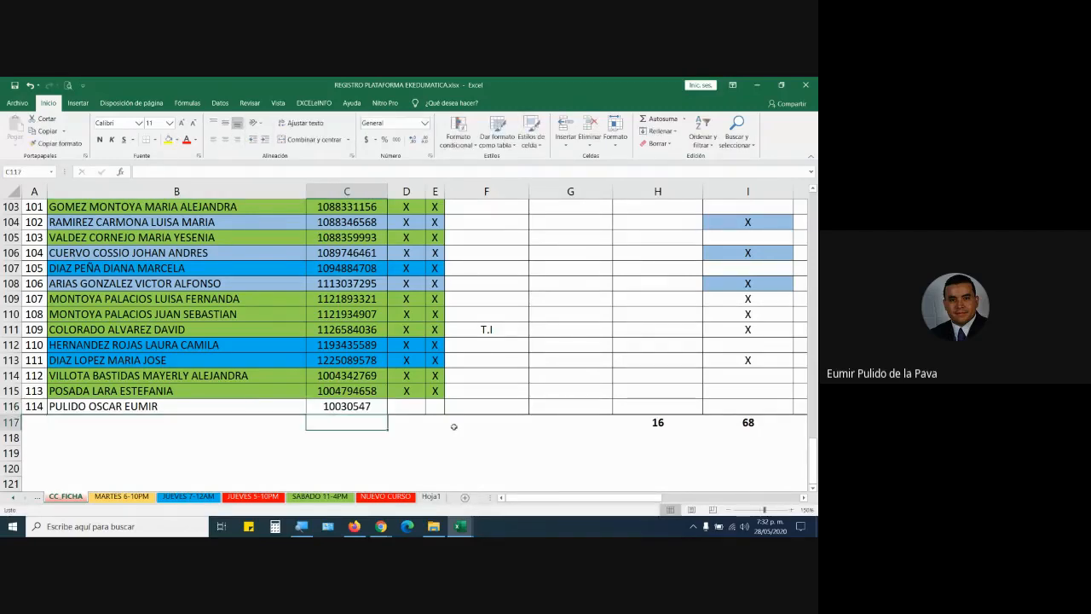
key("Up")
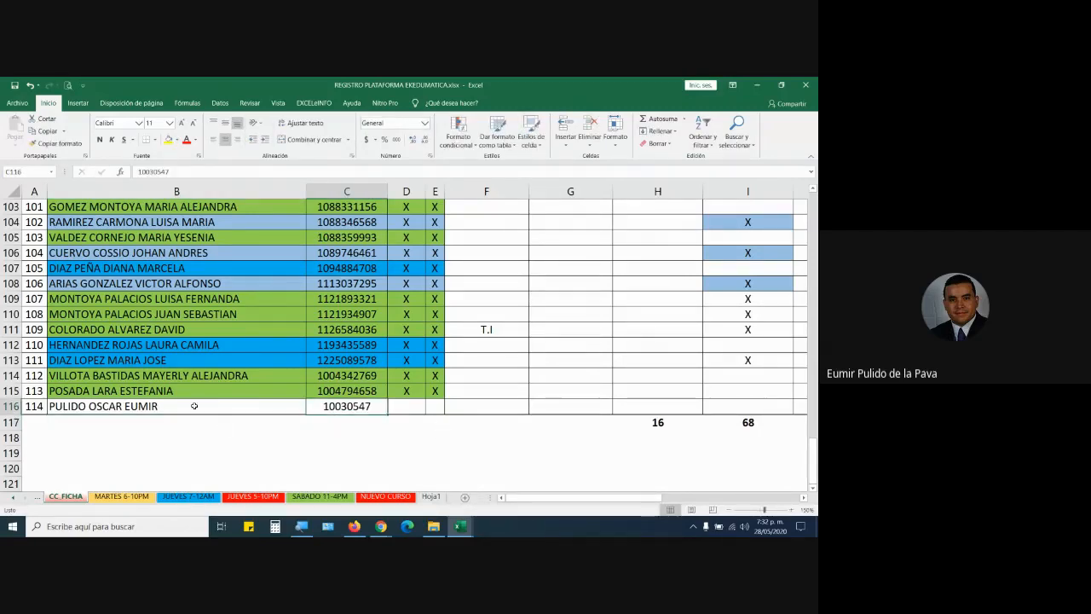
scroll(194, 406, "up", 20)
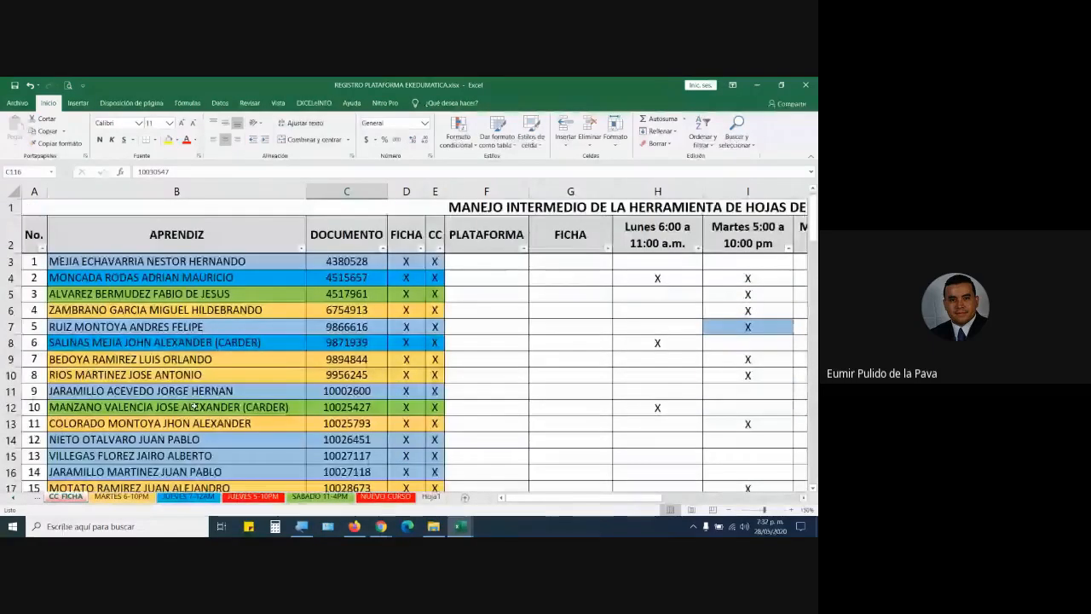
Copy the full learner name list and paste it as values onto a new blank sheet.
left_click(211, 261)
key("ctrl+shift+Down")
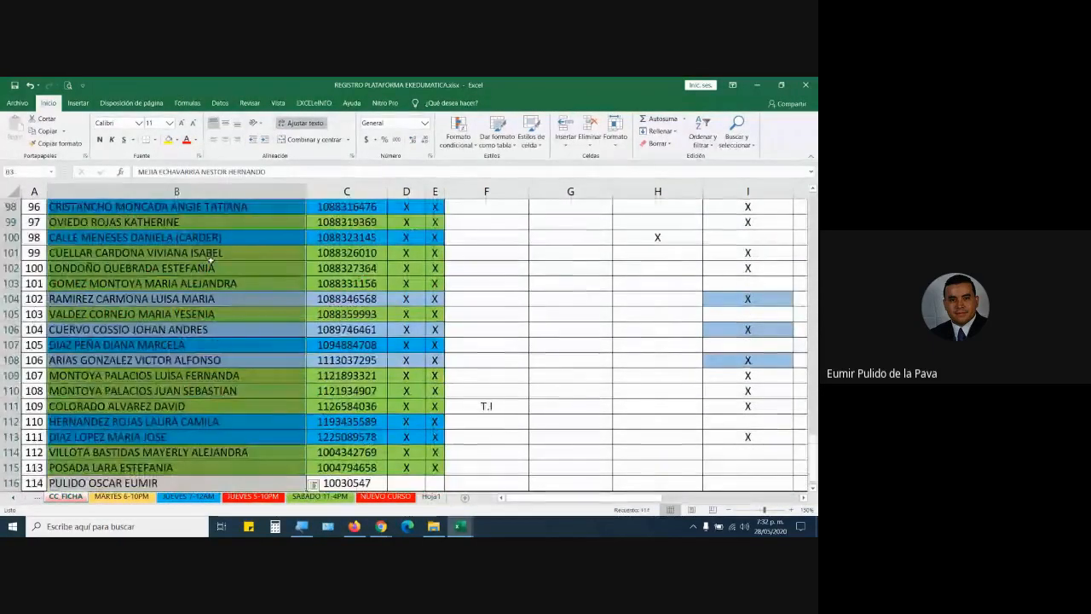
key("ctrl+c")
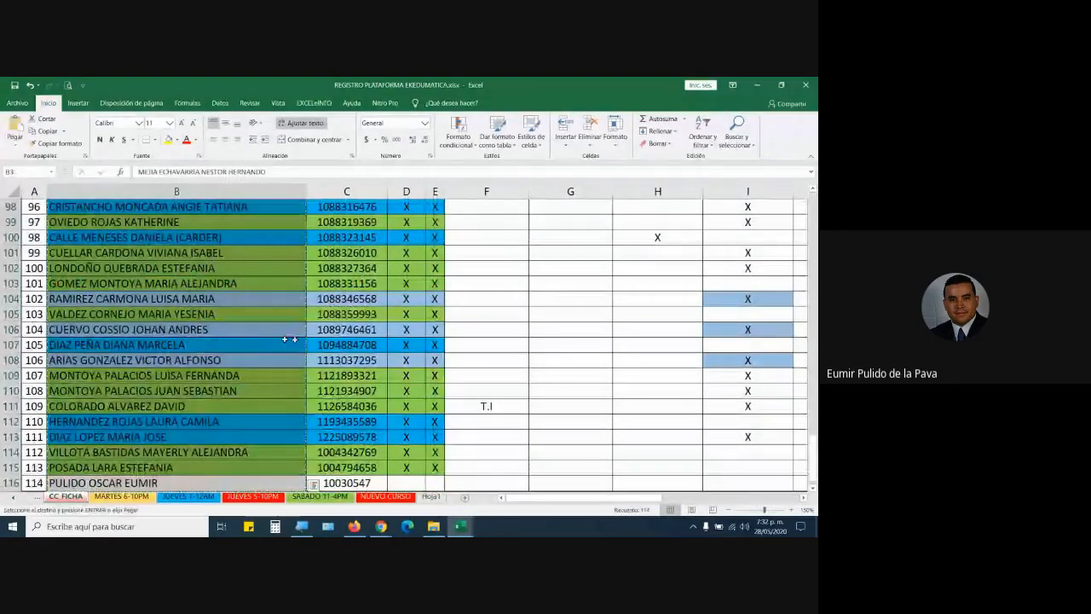
left_click(434, 499)
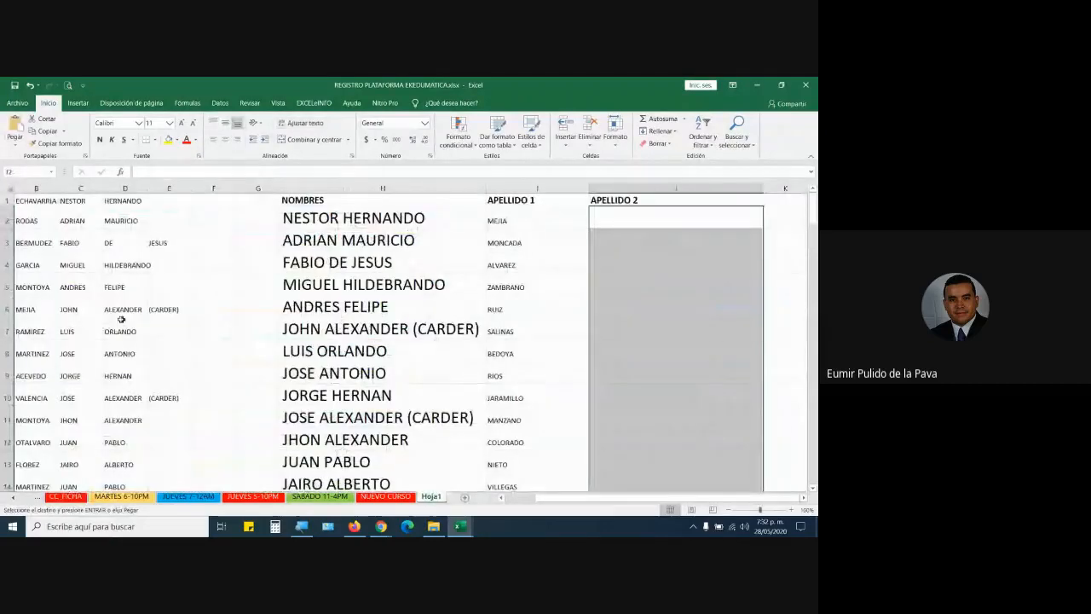
left_click(464, 499)
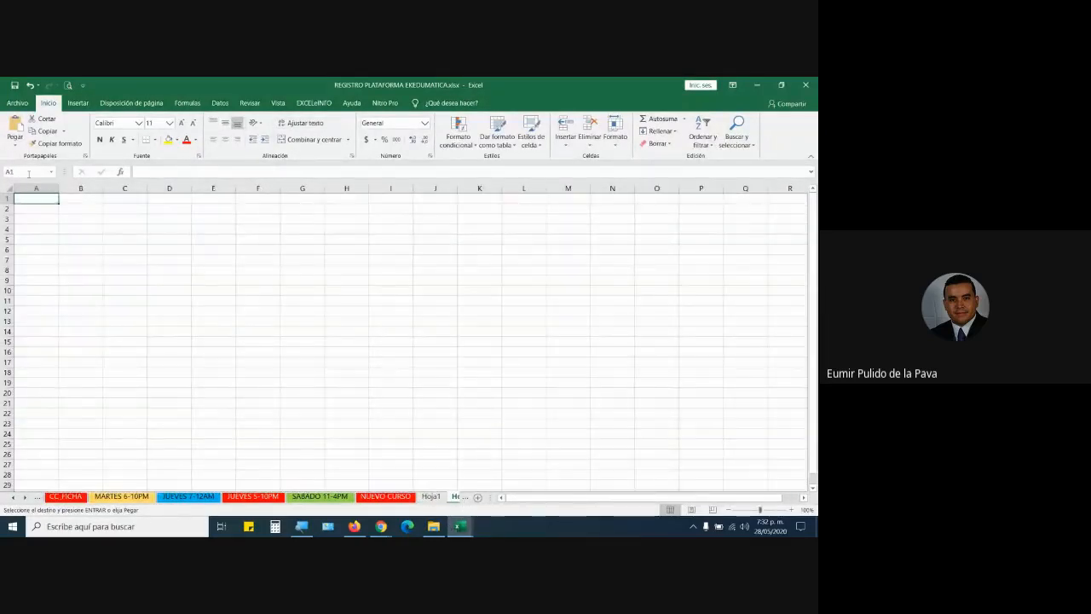
left_click(15, 143)
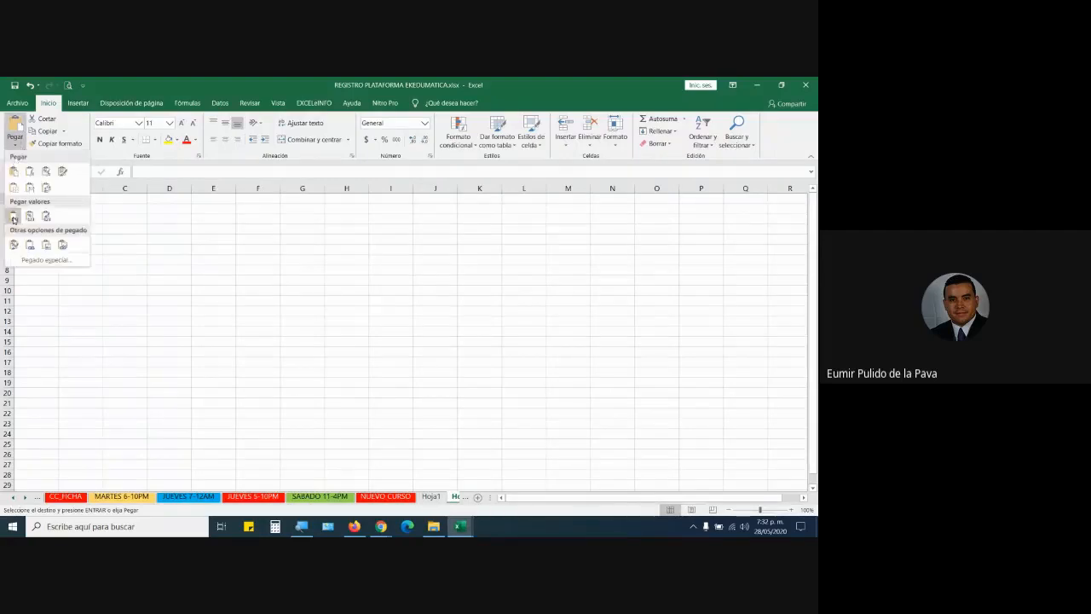
left_click(10, 218)
left_click(37, 187)
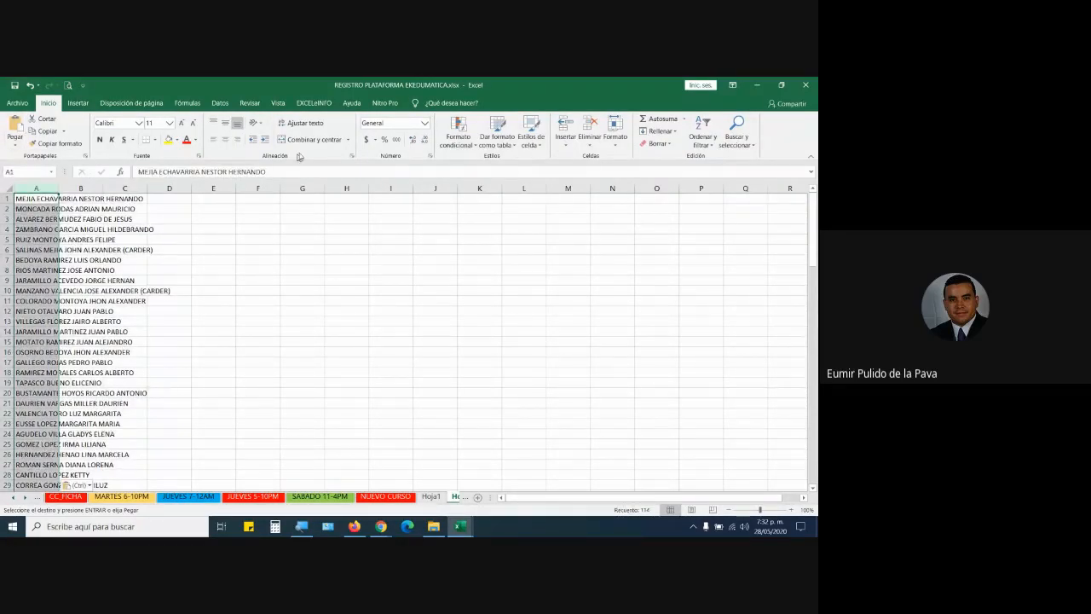
Split the pasted names into separate columns with Text to Columns, keeping default settings.
left_click(220, 103)
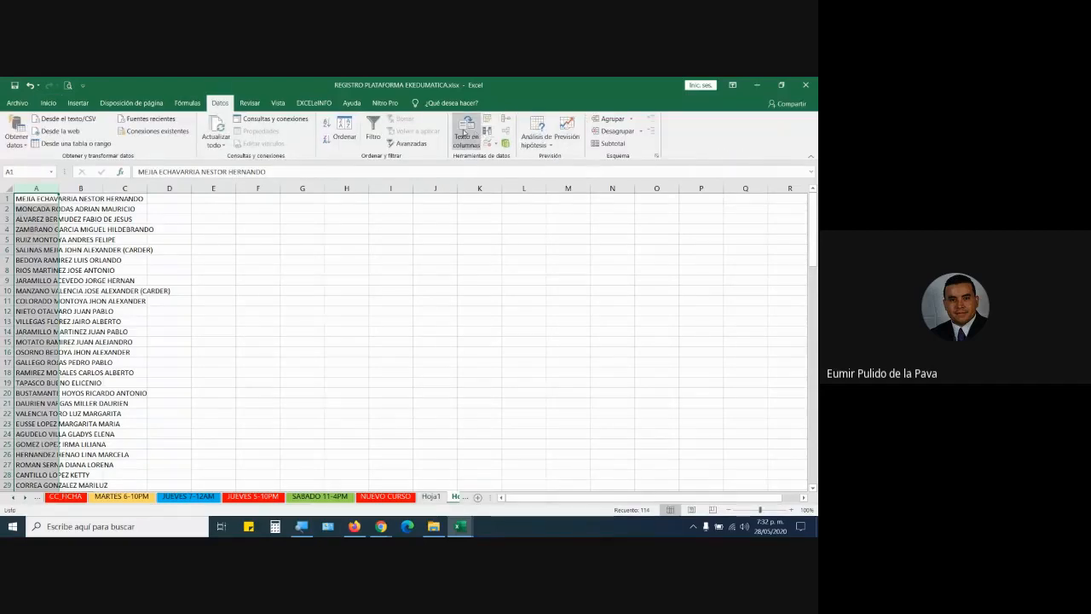
left_click(463, 137)
left_click(469, 409)
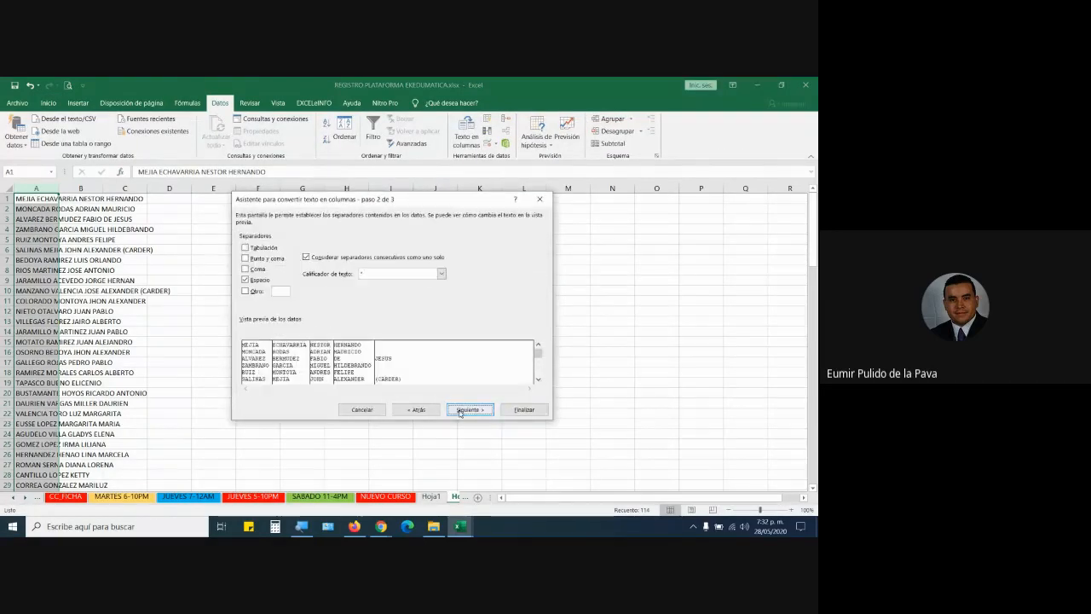
left_click(470, 409)
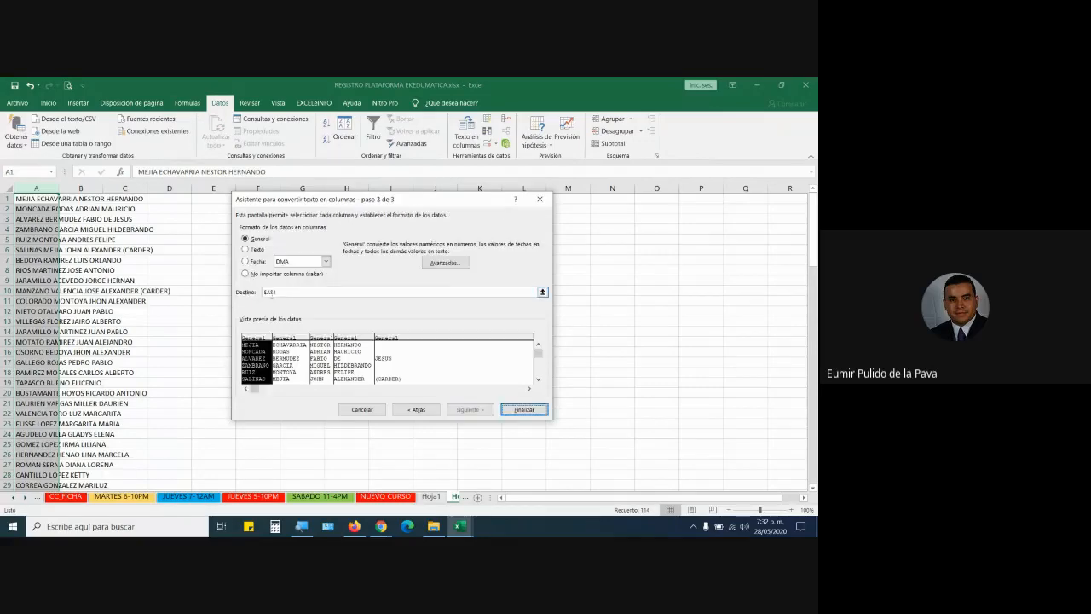
left_click(522, 410)
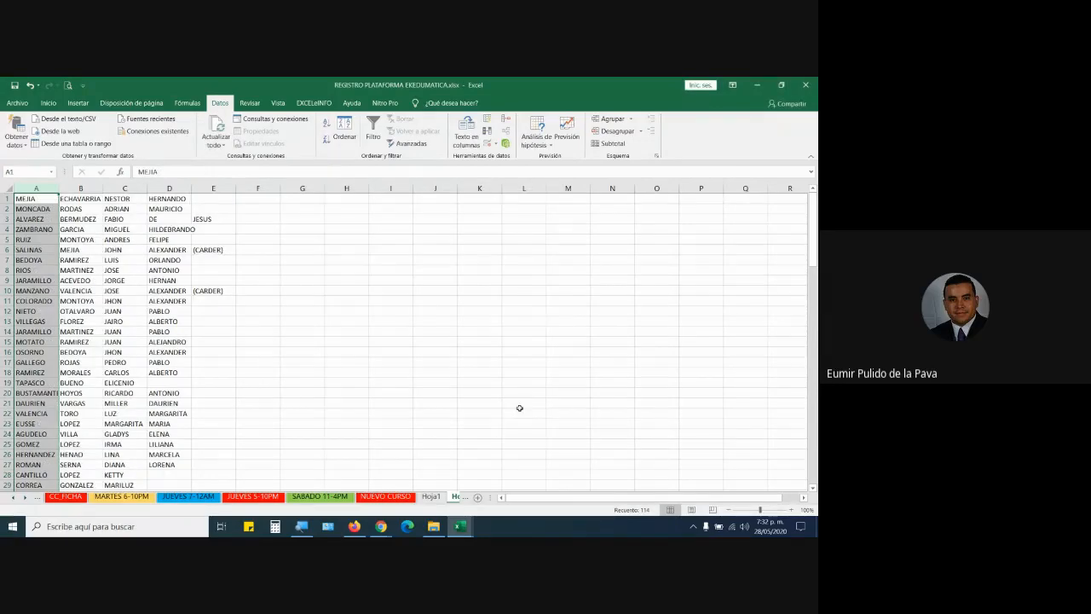
left_click_drag(814, 228, 815, 462)
scroll(137, 395, "down", 4)
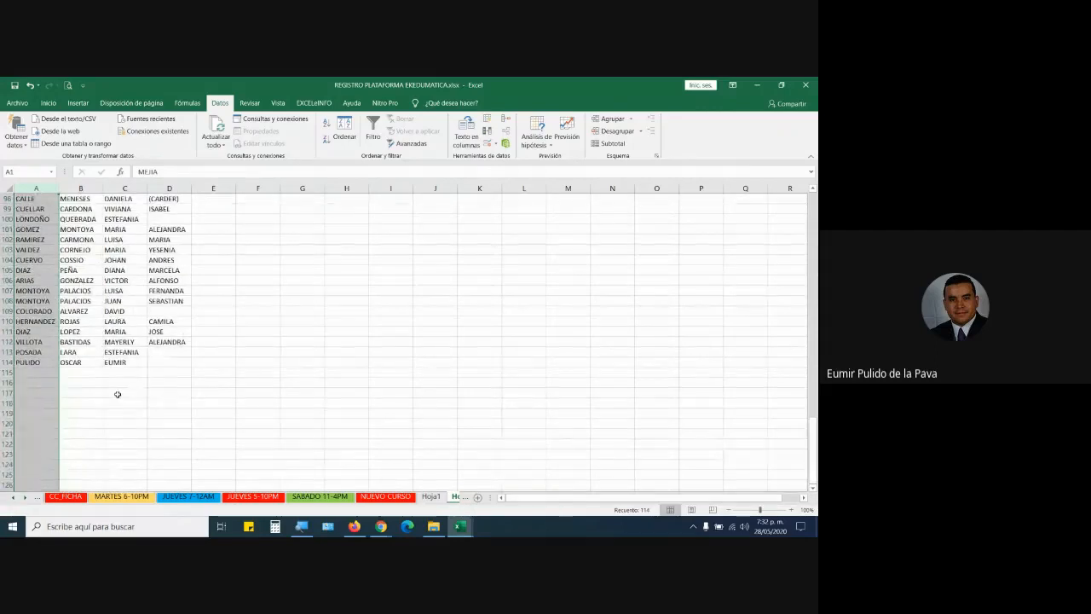
left_click(118, 394)
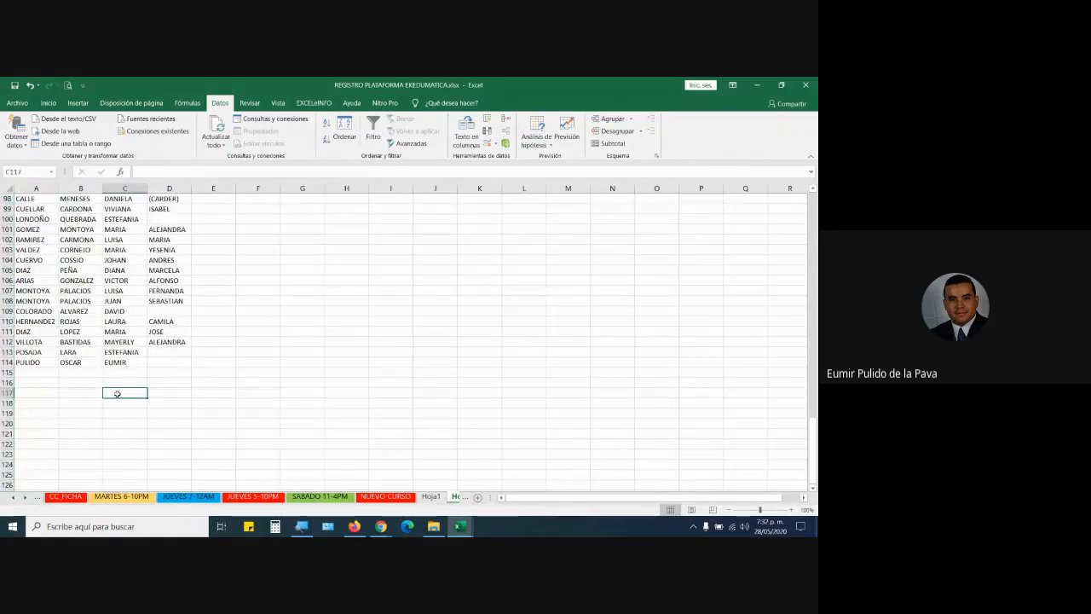
left_click(75, 362)
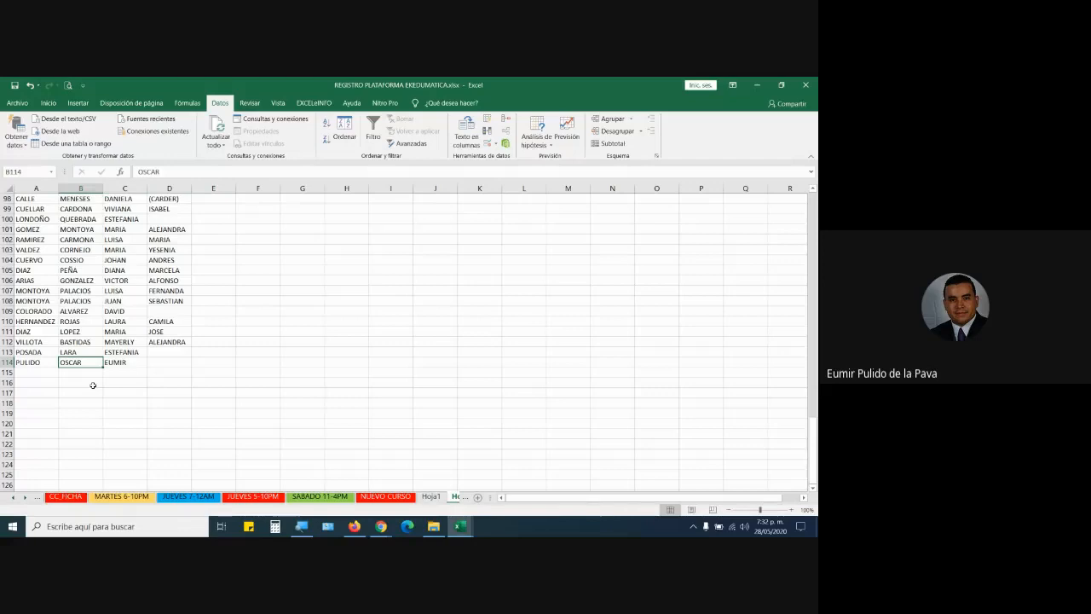
left_click(40, 367)
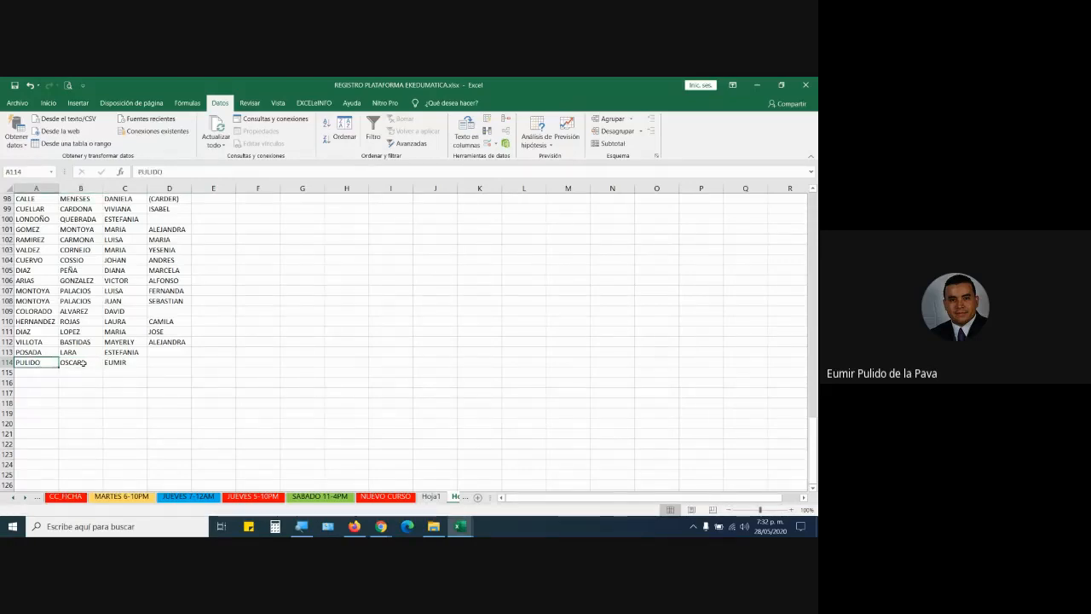
left_click_drag(82, 362, 120, 363)
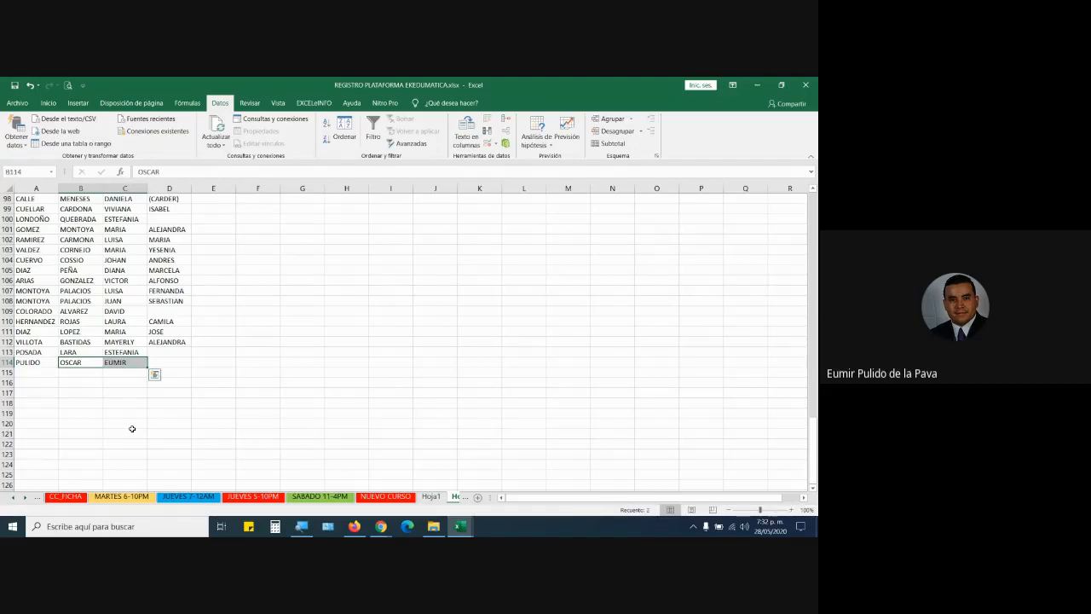
left_click(82, 188)
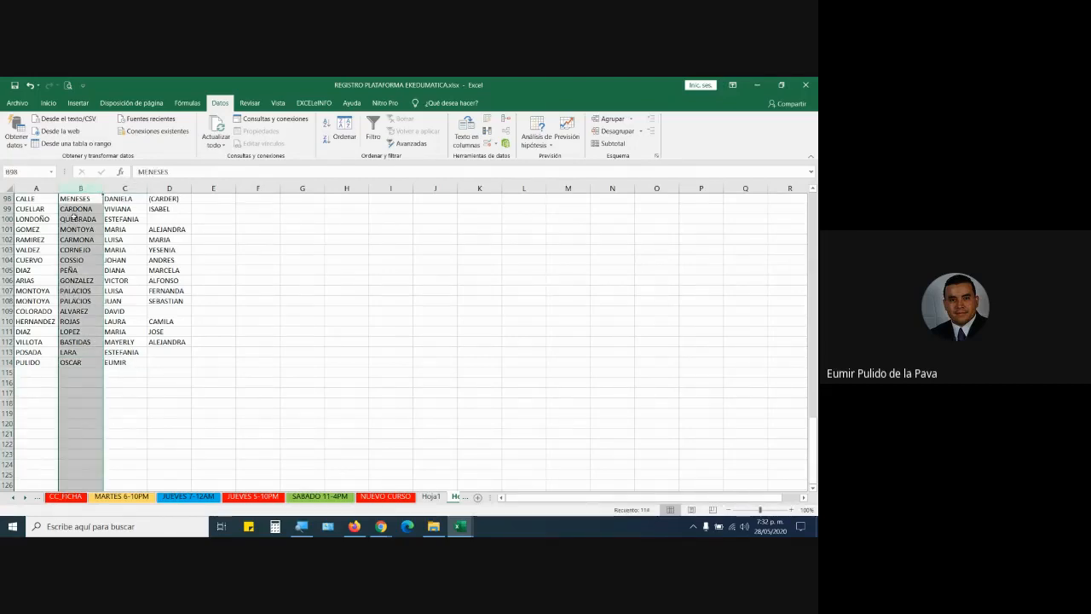
left_click(80, 362)
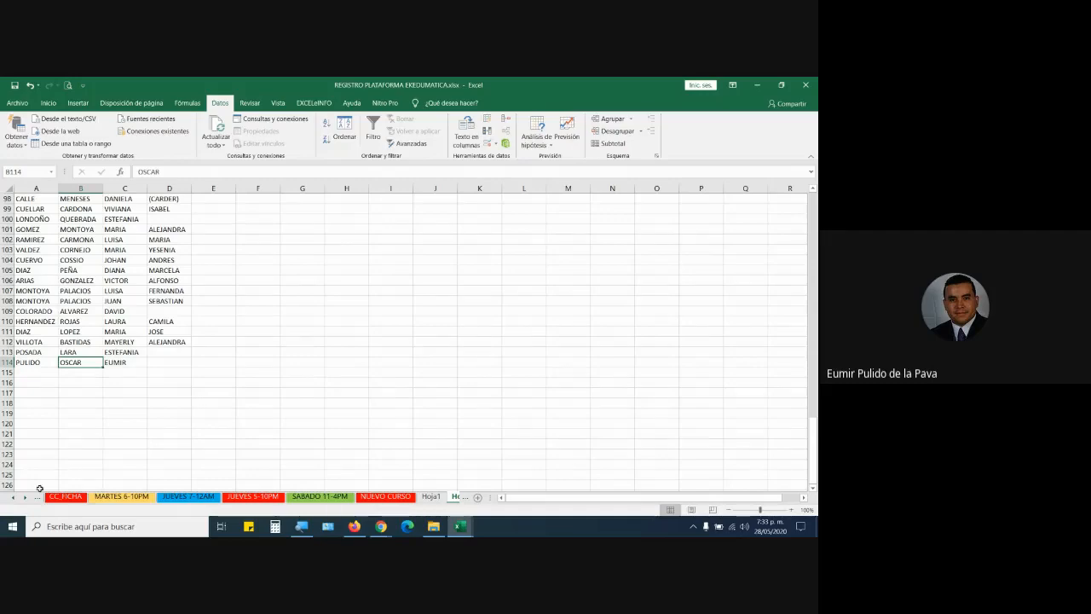
left_click(64, 497)
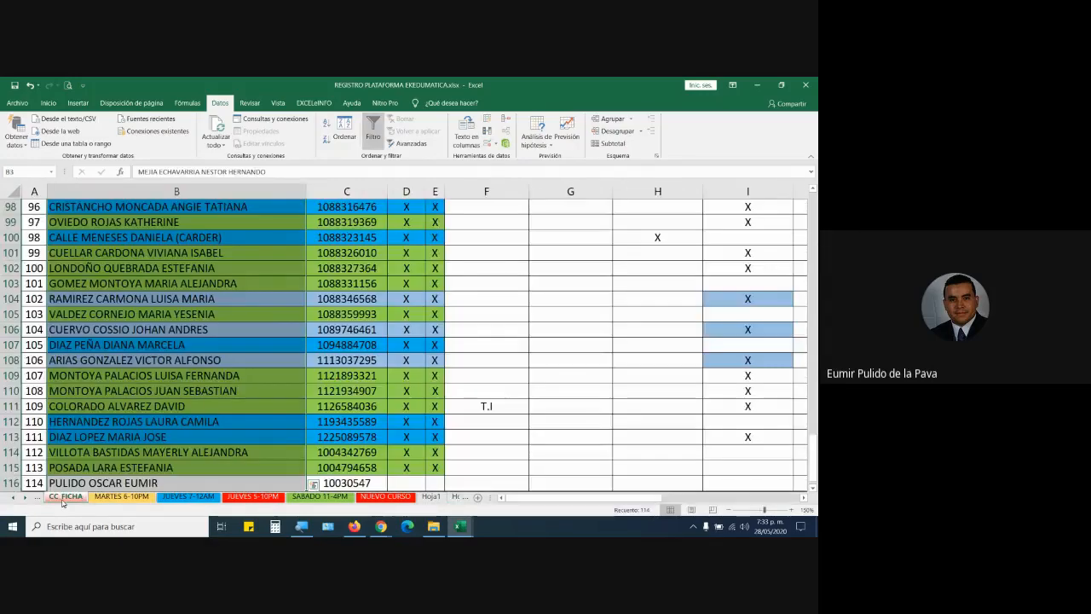
scroll(100, 402, "down", 2)
left_click(100, 406)
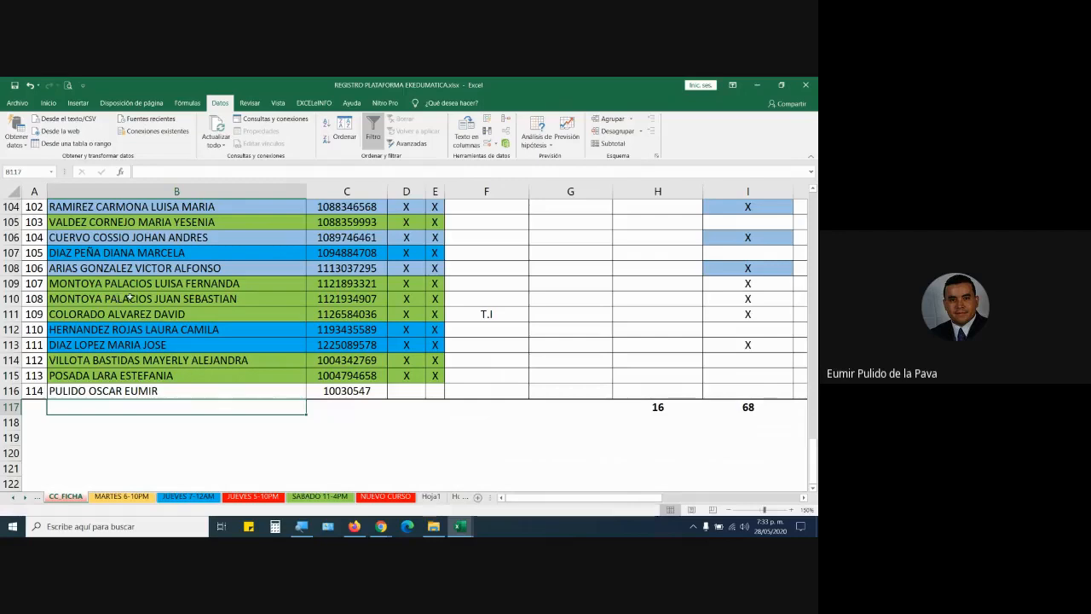
left_click(91, 390)
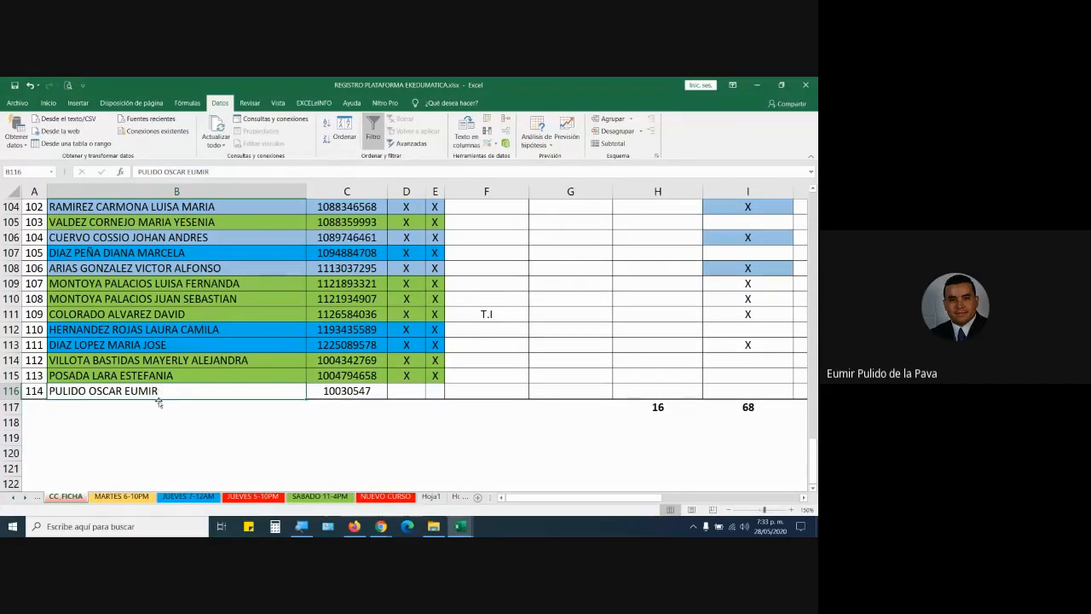
Copy the last learner's split-name row from Hoja2.
left_click(460, 496)
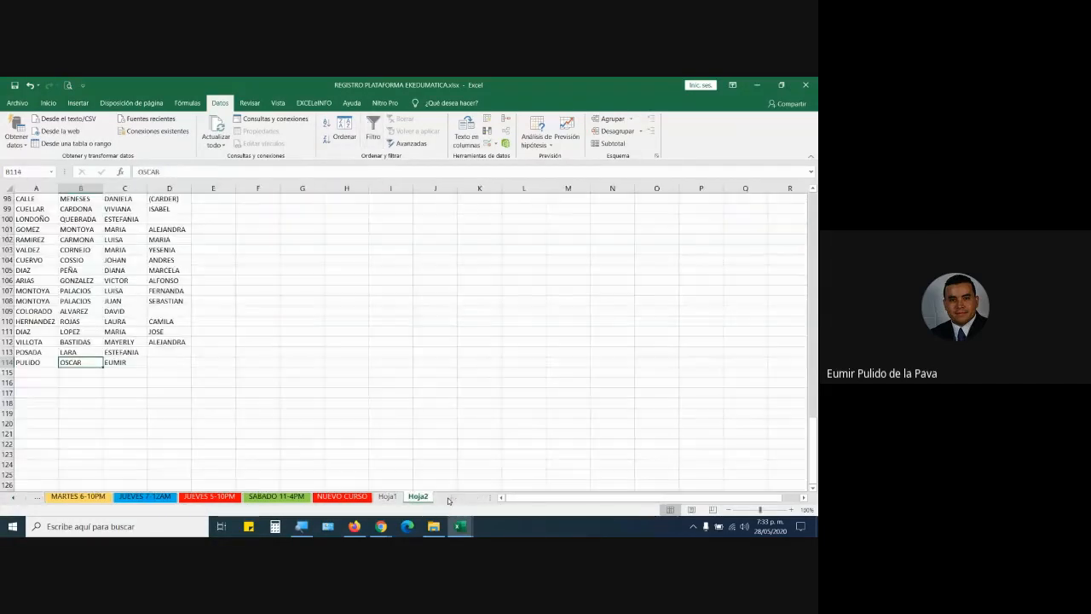
left_click(73, 365)
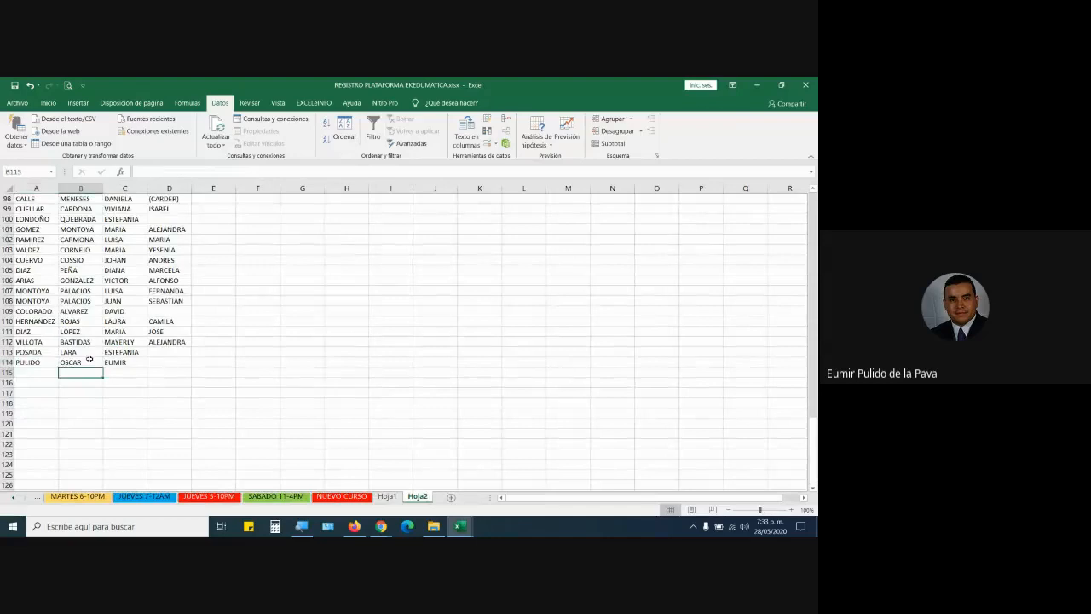
left_click(124, 363)
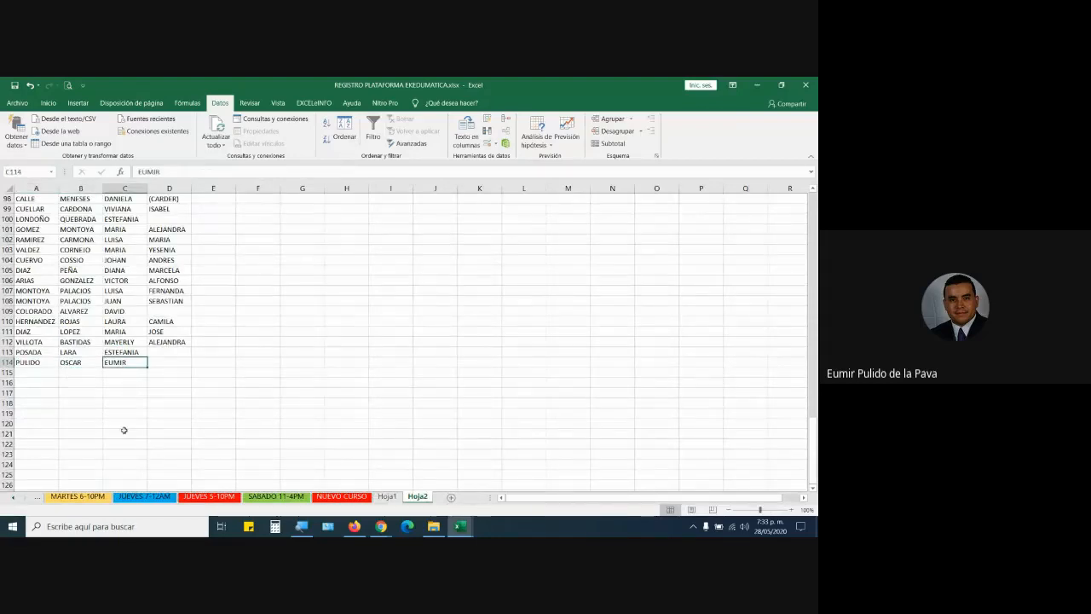
scroll(123, 430, "up", 3)
scroll(441, 408, "up", 5)
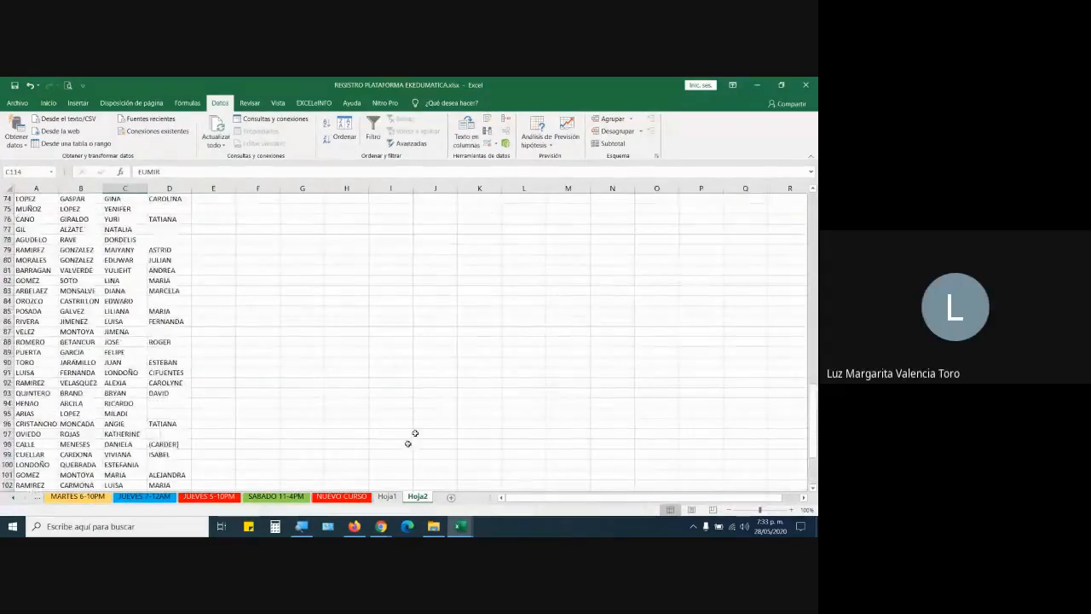
left_click(389, 490)
scroll(307, 478, "down", 7)
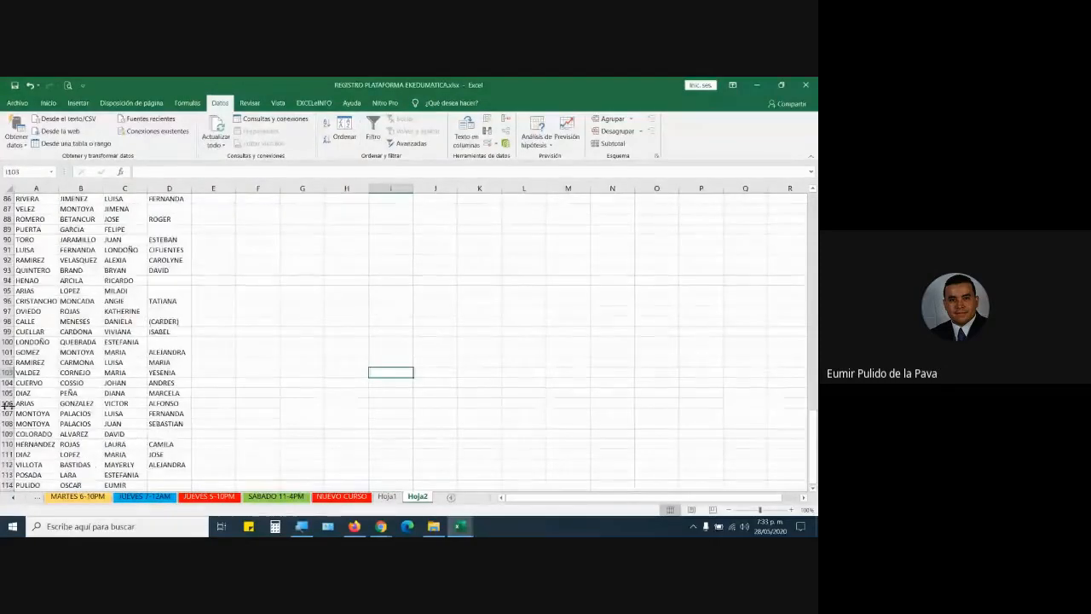
left_click_drag(30, 393, 148, 393)
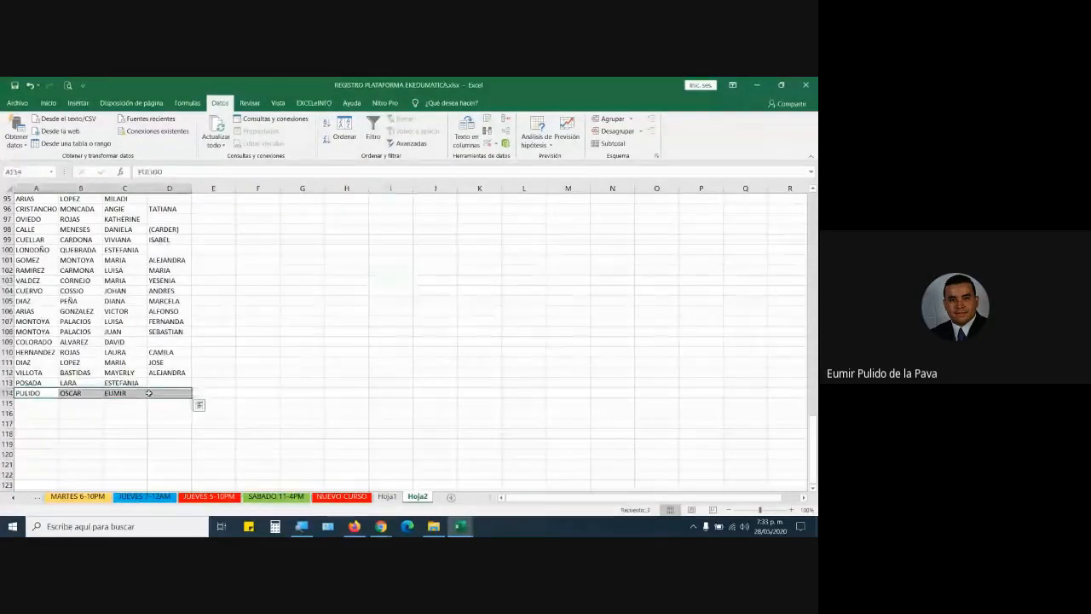
key("ctrl+c")
Paste the copied split name into row 114 of Hoja1 at A114.
left_click(387, 496)
scroll(366, 472, "down", 9)
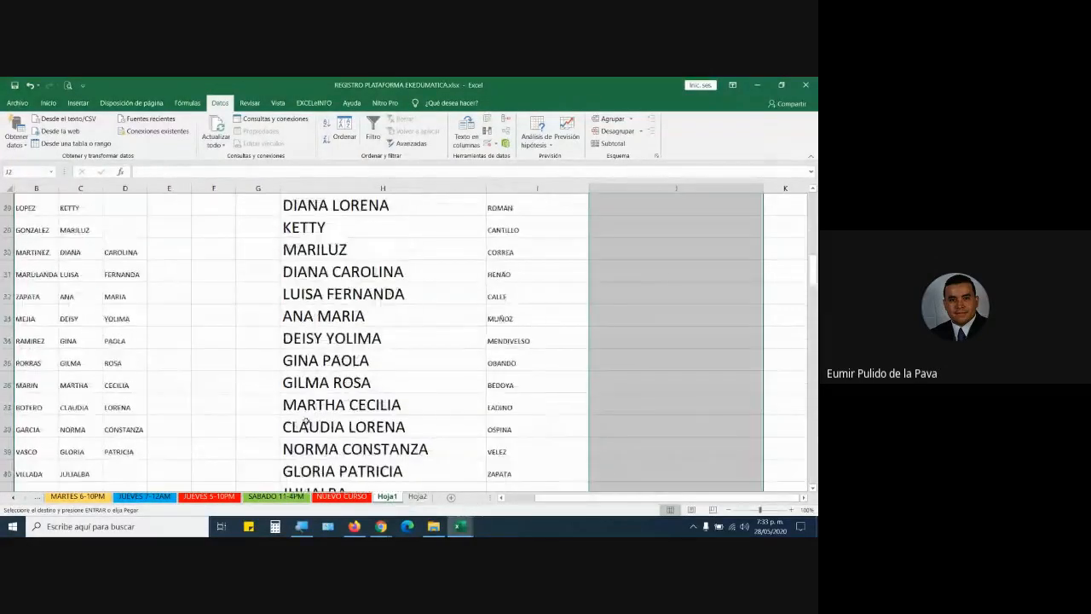
scroll(224, 452, "down", 20)
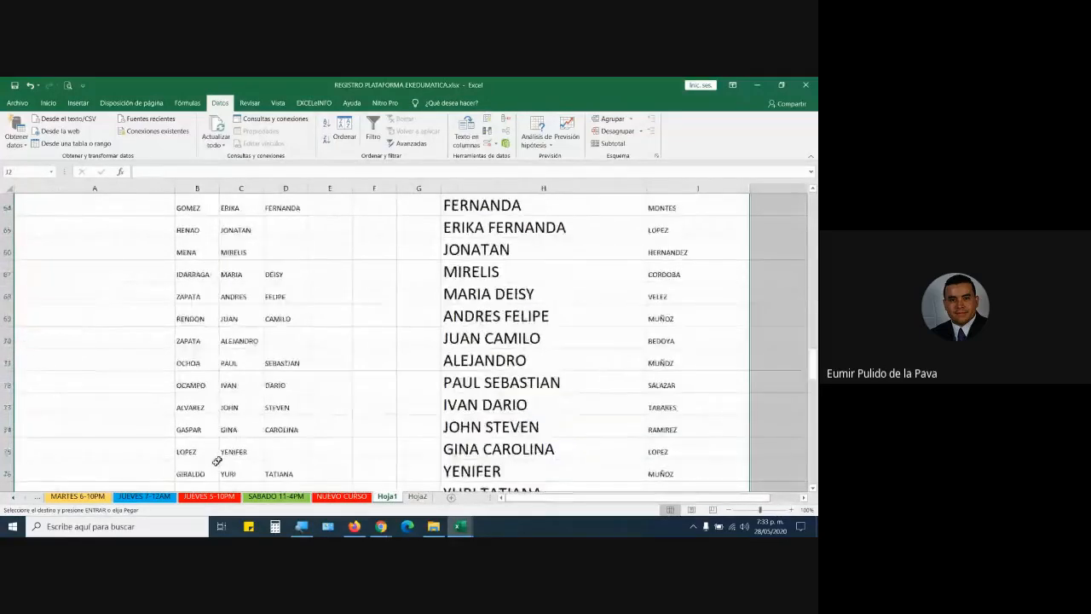
scroll(226, 453, "up", 8)
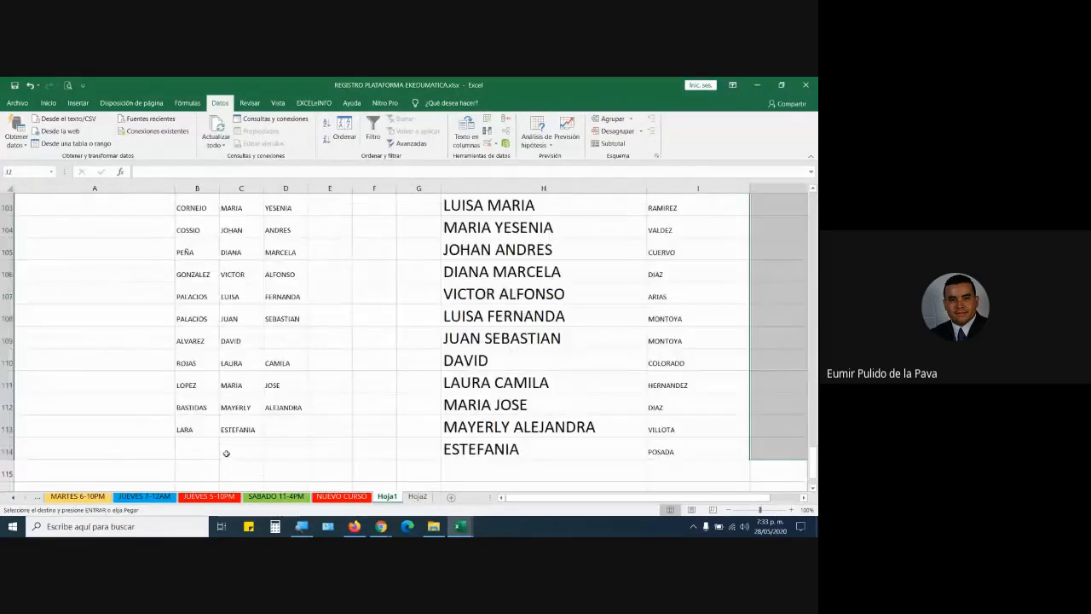
left_click(72, 450)
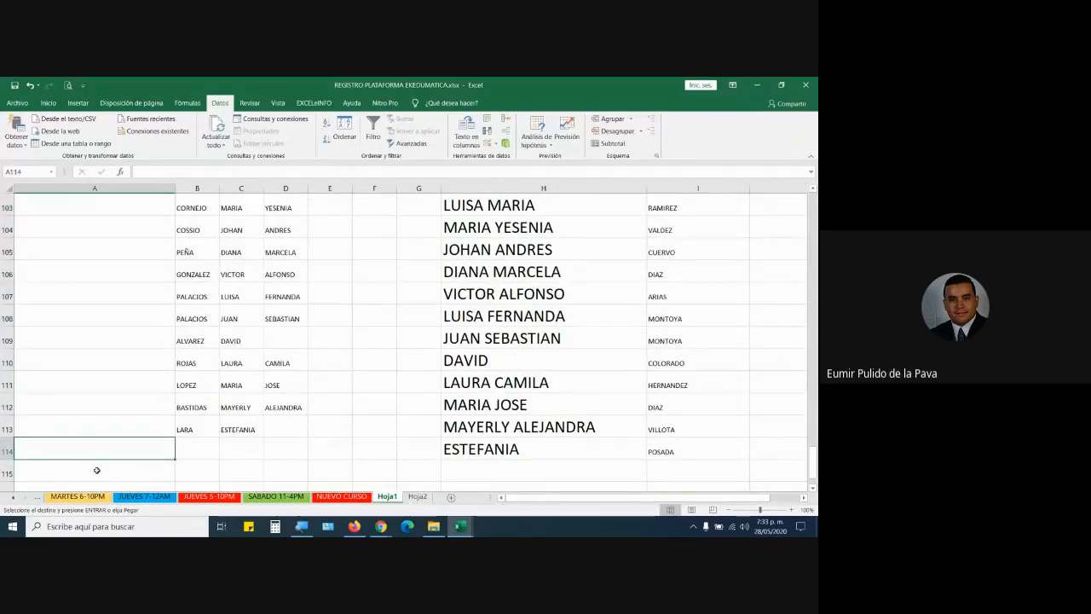
key("ctrl+v")
Re-confirm H115's CONCATENAR(C114;" ";D114;" ";E114) formula to show the new given name.
scroll(274, 458, "down", 2)
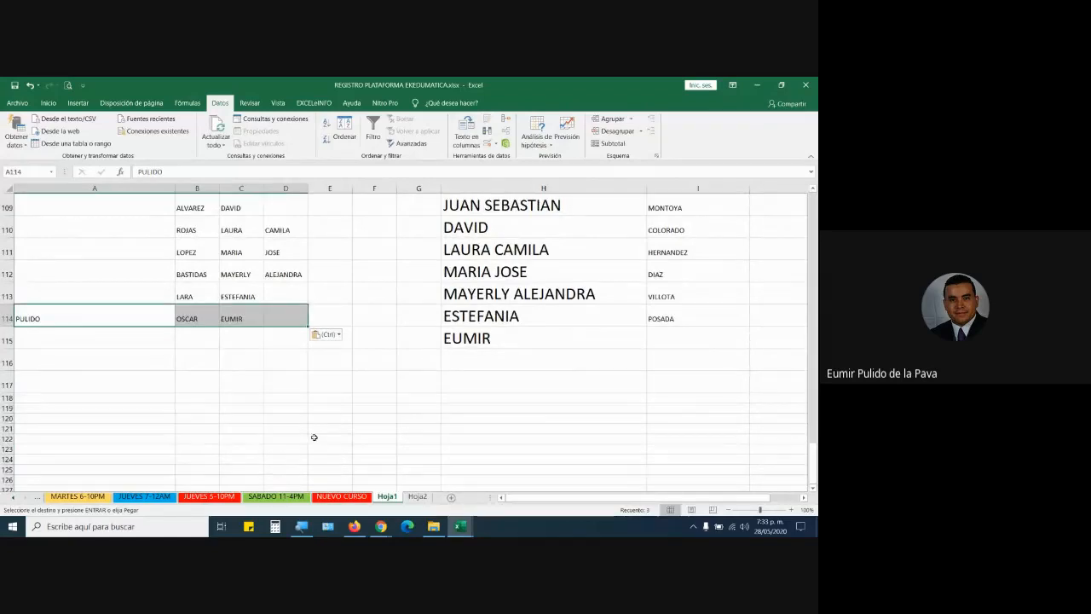
left_click(514, 336)
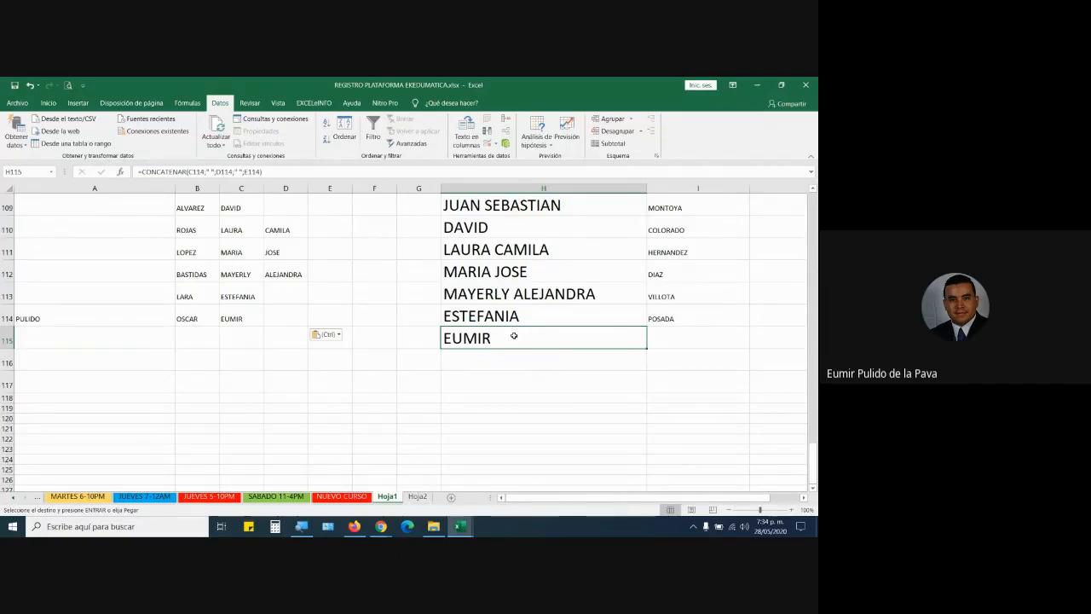
double_click(514, 336)
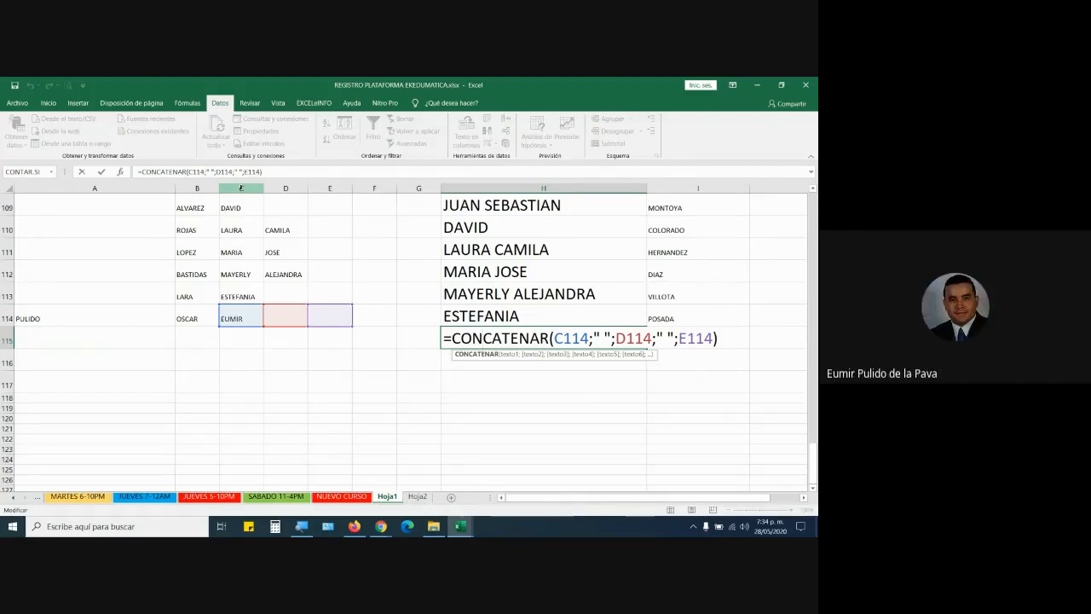
key("ctrl+Return")
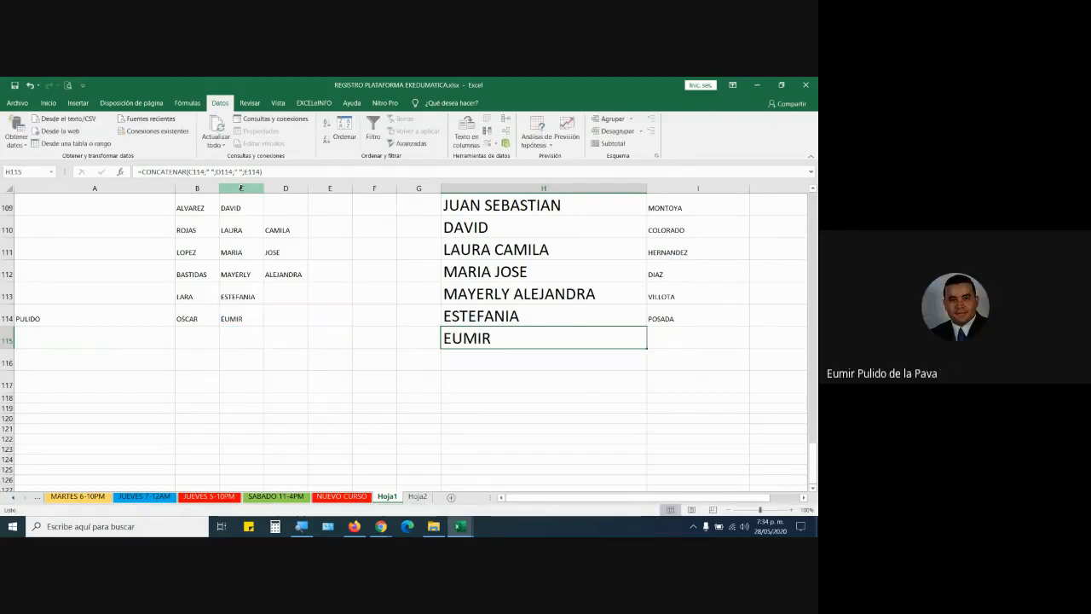
Return to CC FICHA, view learner 114's full name in B116, and select column B.
left_click(12, 497)
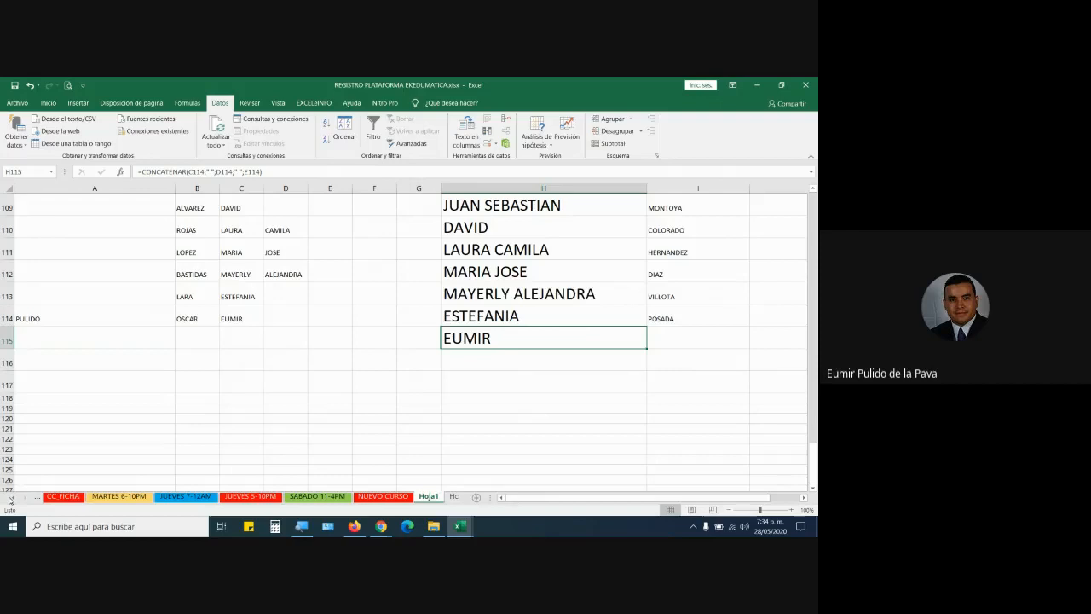
left_click(68, 497)
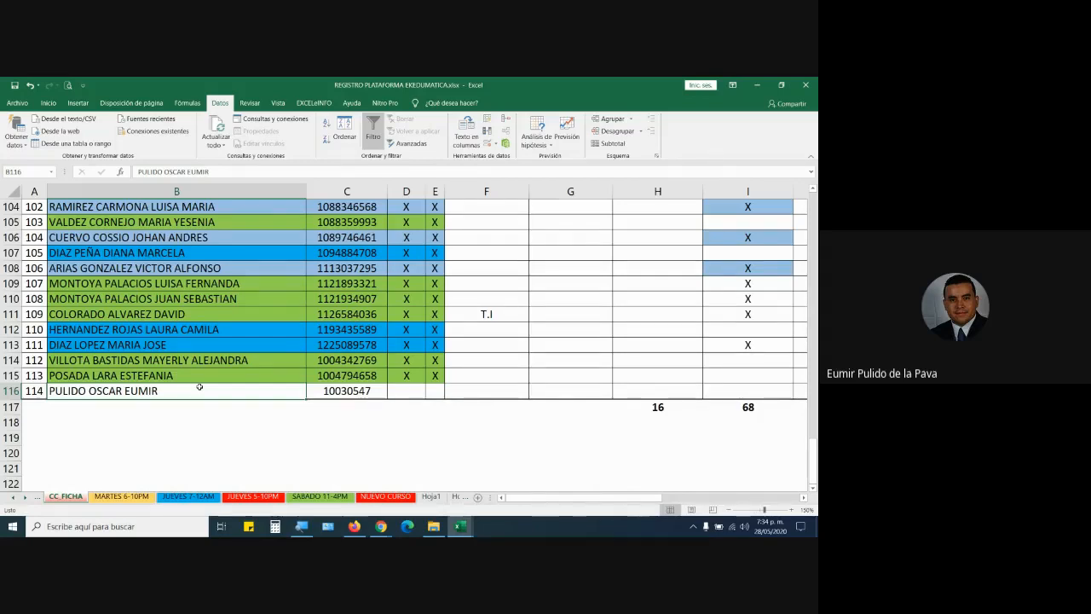
double_click(154, 392)
left_click_drag(159, 392, 49, 392)
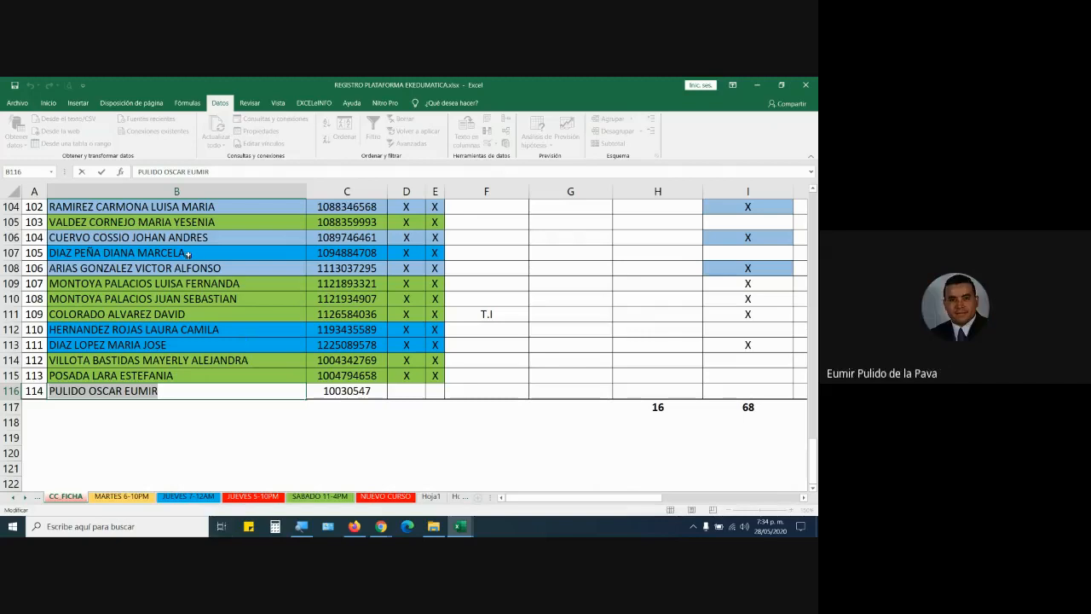
left_click(281, 191)
Select columns C and D on CC FICHA, then re-confirm H112's CONCATENAR formula on Hoja1.
left_click(335, 189)
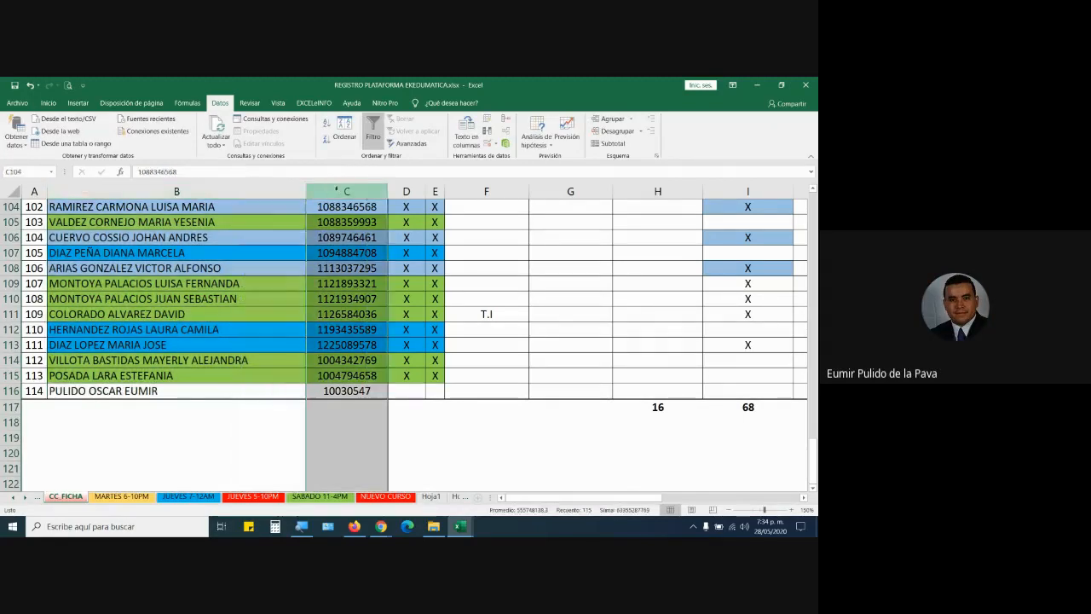
left_click(405, 190)
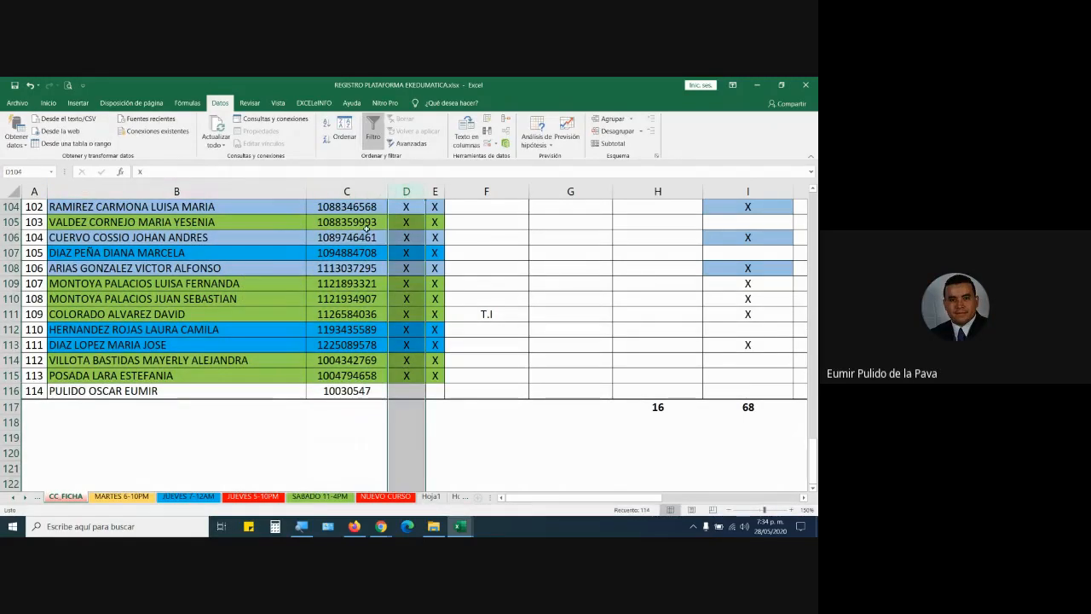
left_click(431, 497)
double_click(595, 273)
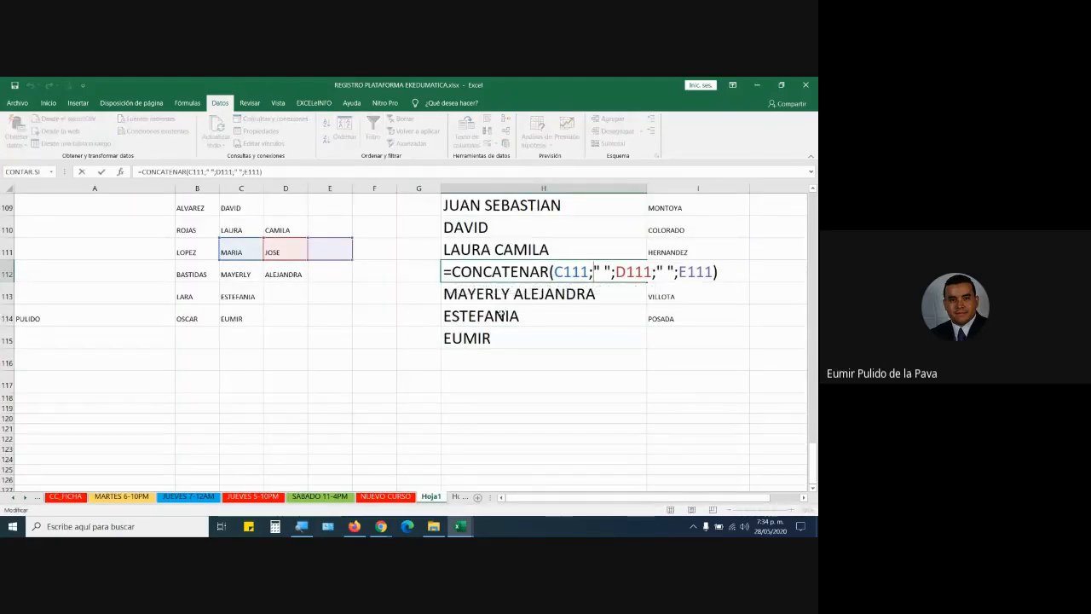
key("Return")
Drag B114:C114 on Hoja1 one column right into C114:D114.
left_click(66, 497)
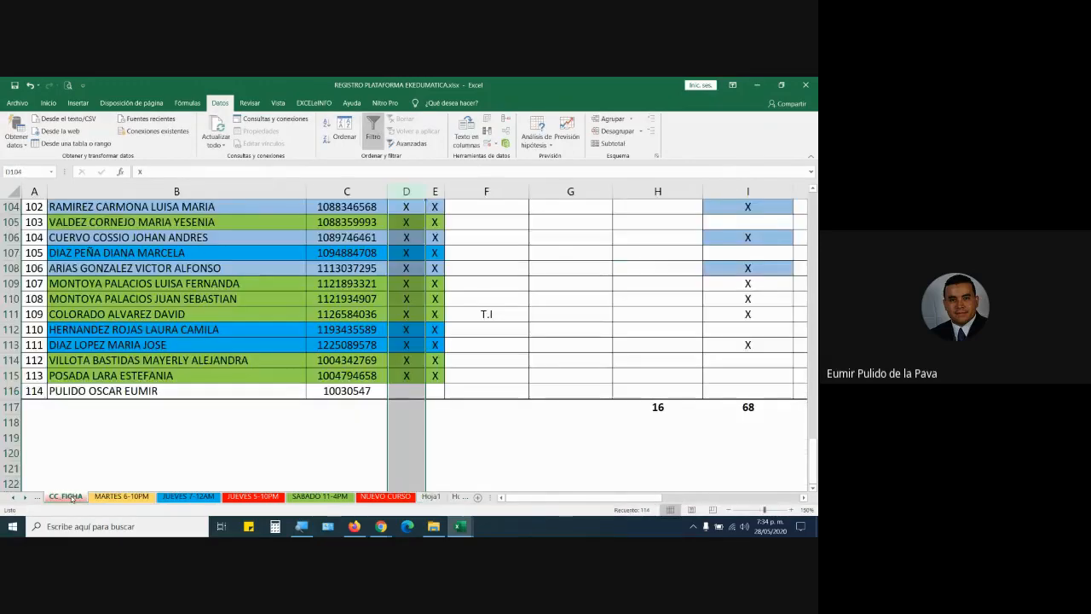
left_click(431, 496)
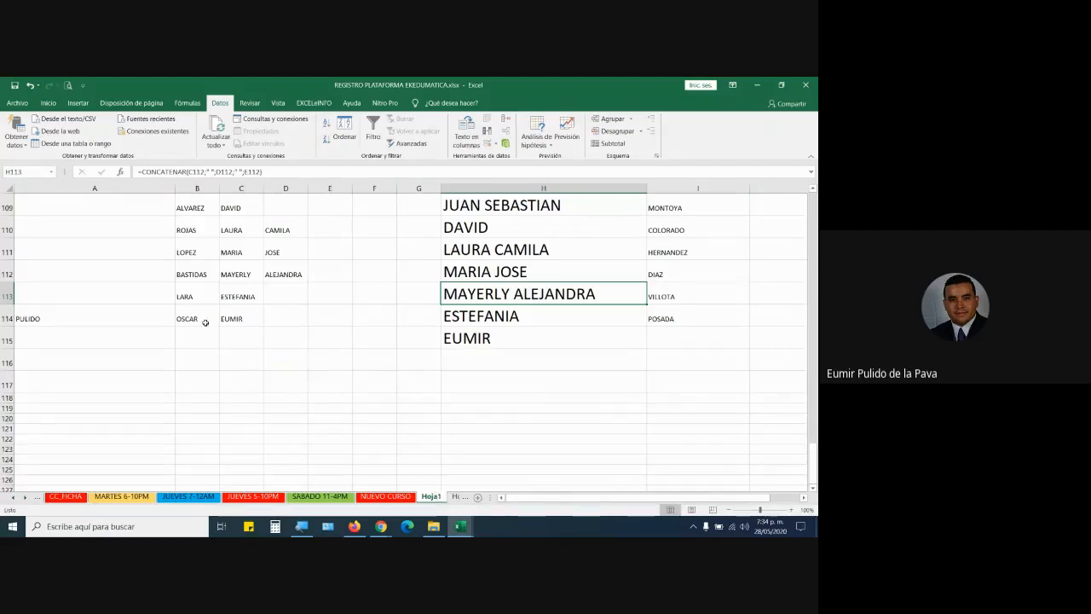
left_click_drag(196, 318, 275, 326)
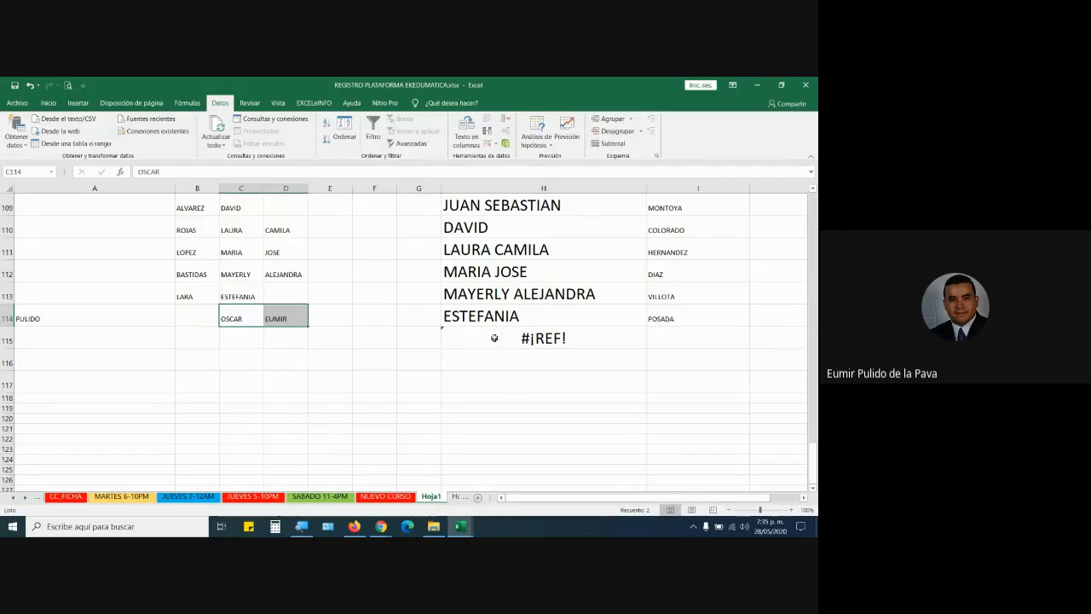
Inspect H115's CONCATENAR formula behind the #¡REF! error unchanged, then return to CC FICHA.
mouse_move(493, 335)
double_click(493, 341)
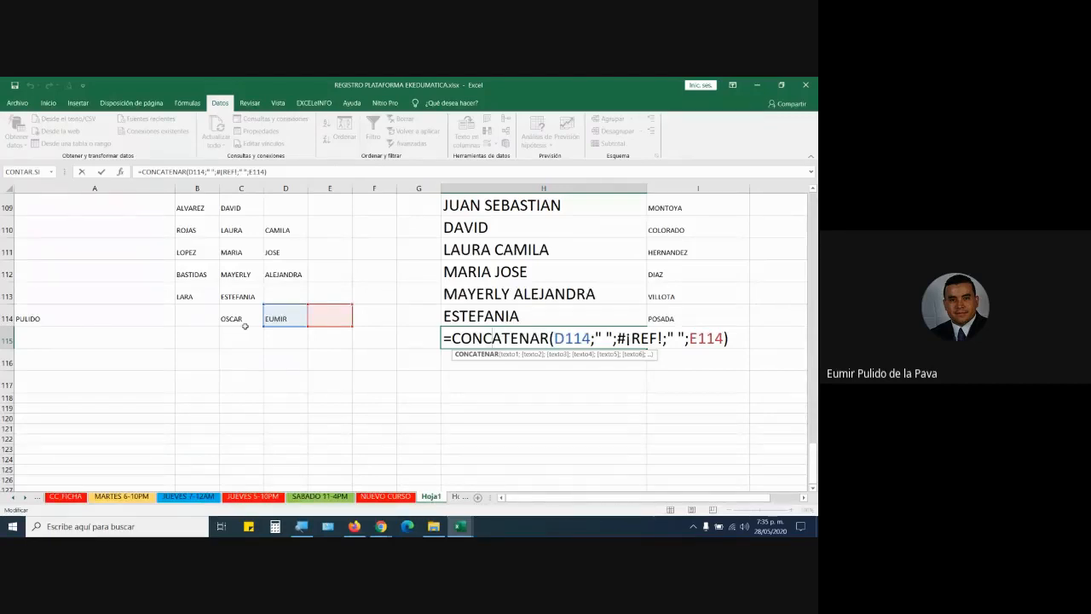
scroll(434, 338, "up", 2)
scroll(434, 338, "up", 3)
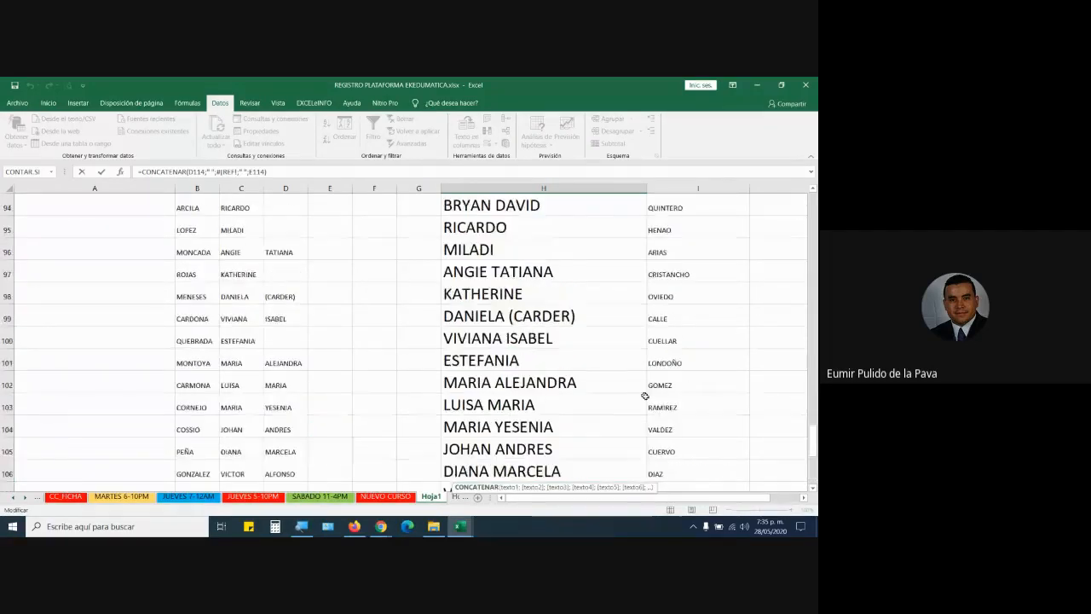
scroll(484, 309, "down", 4)
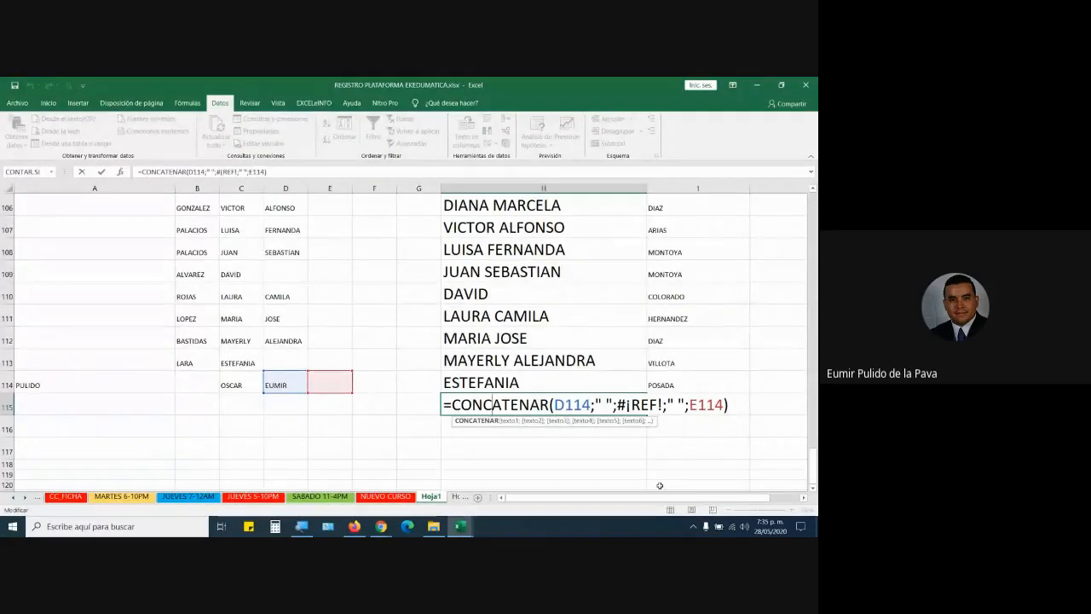
scroll(596, 367, "right", 2)
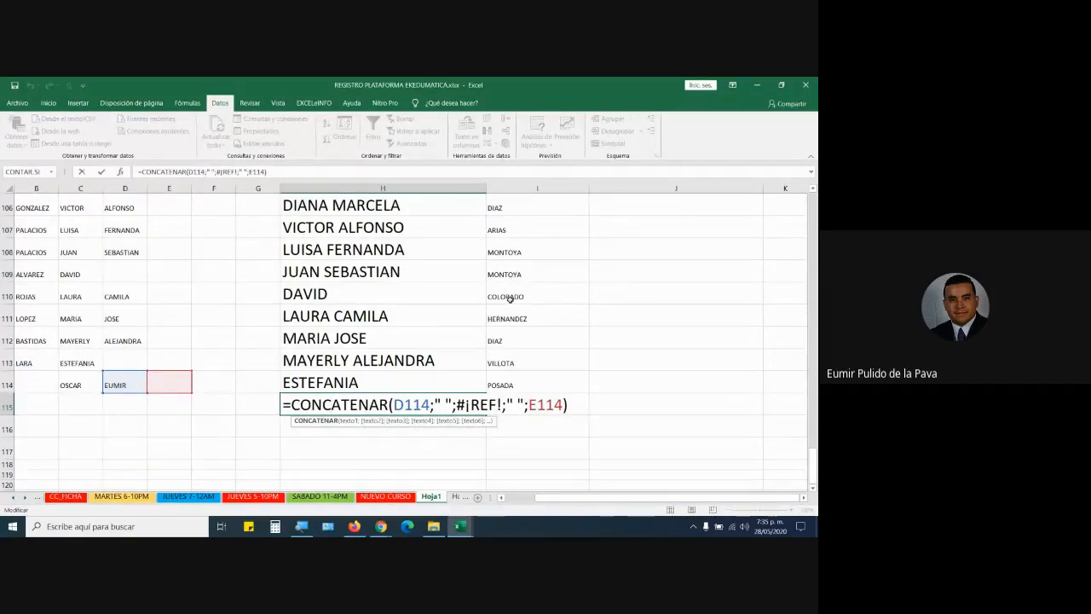
key("Escape")
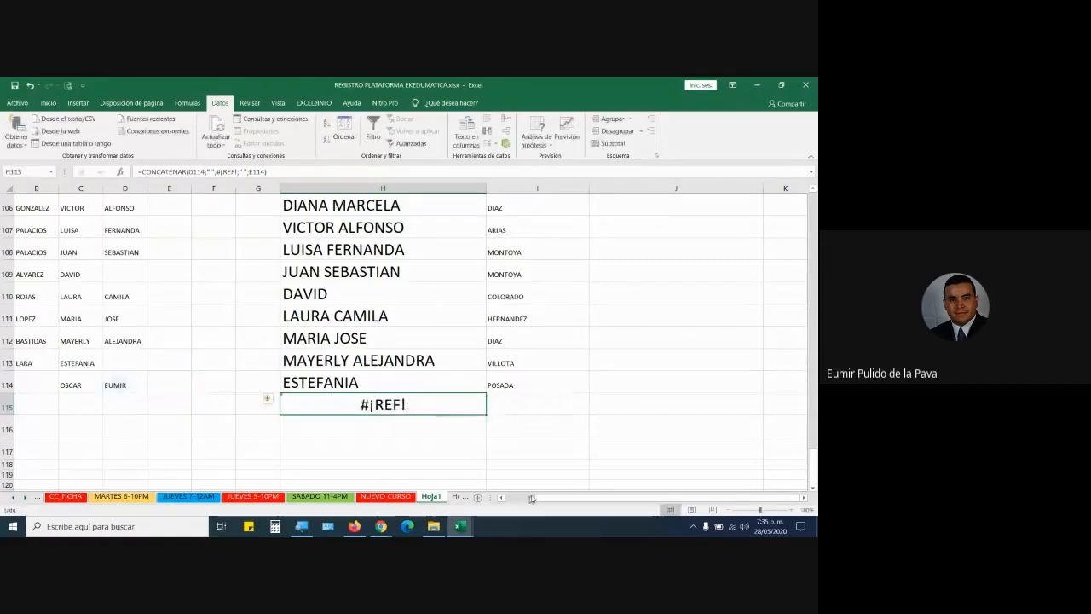
left_click_drag(547, 498, 130, 479)
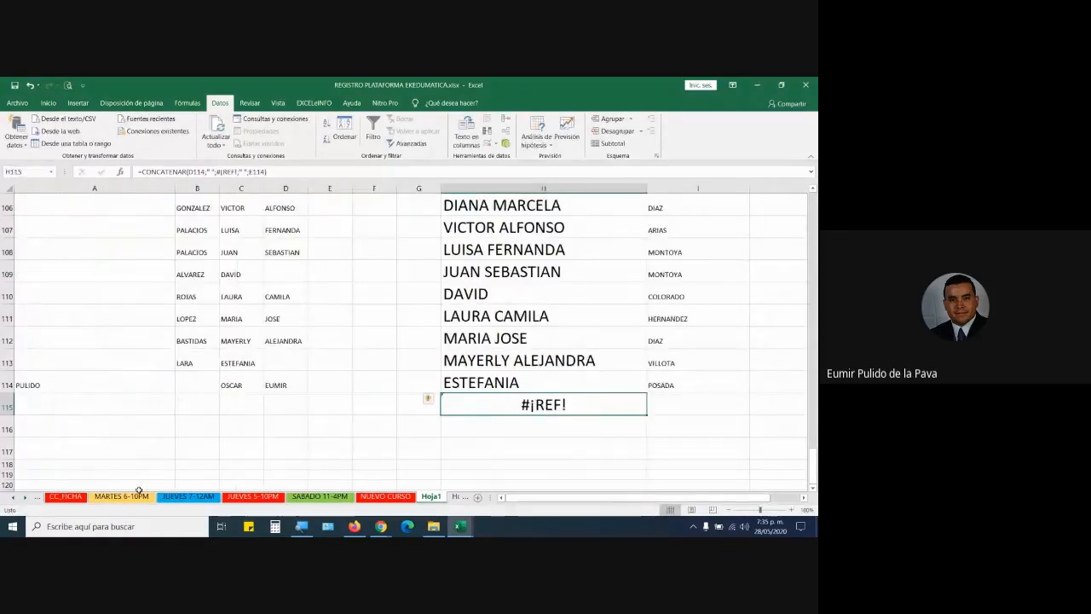
left_click(70, 496)
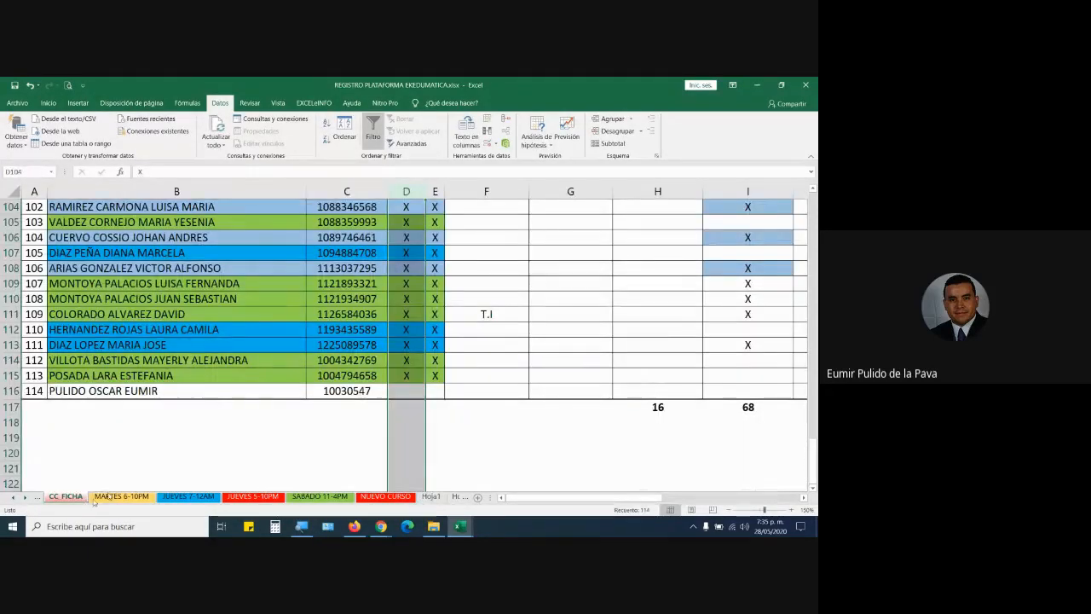
left_click(161, 391)
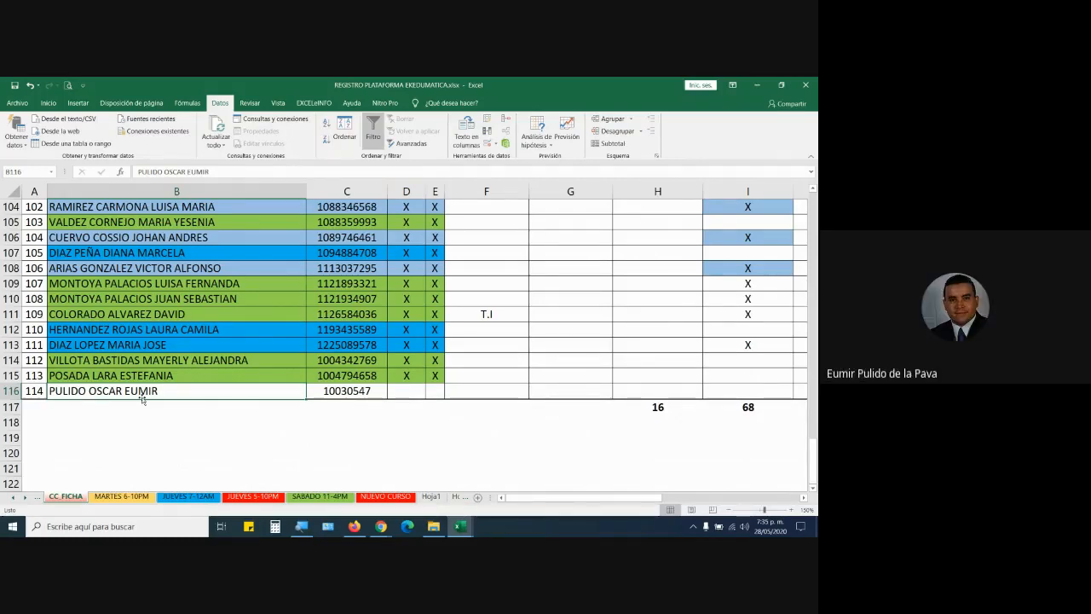
left_click(354, 465)
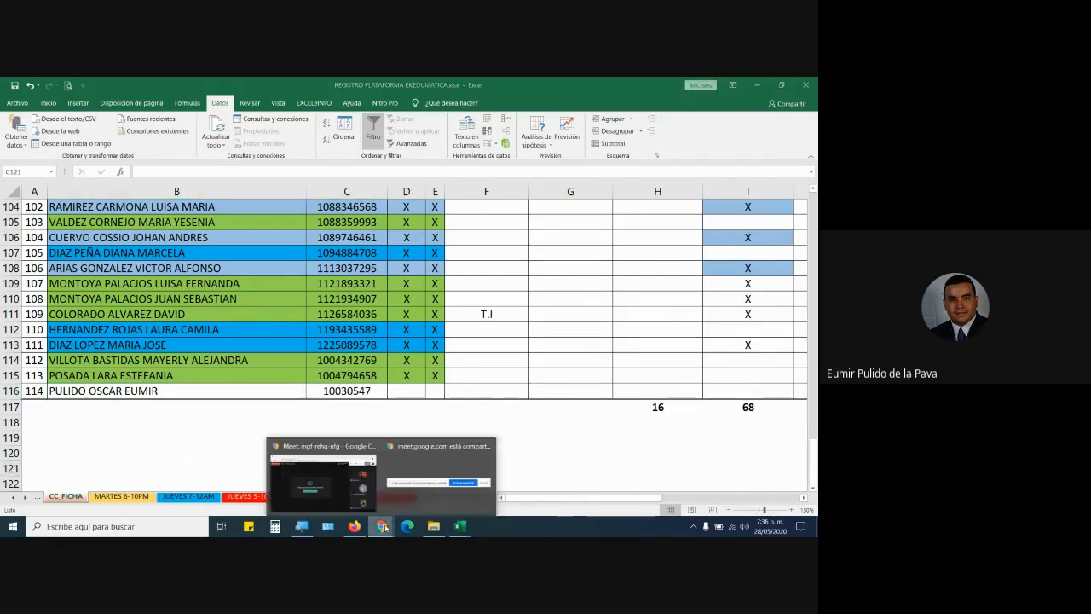
left_click(475, 503)
left_click(522, 501)
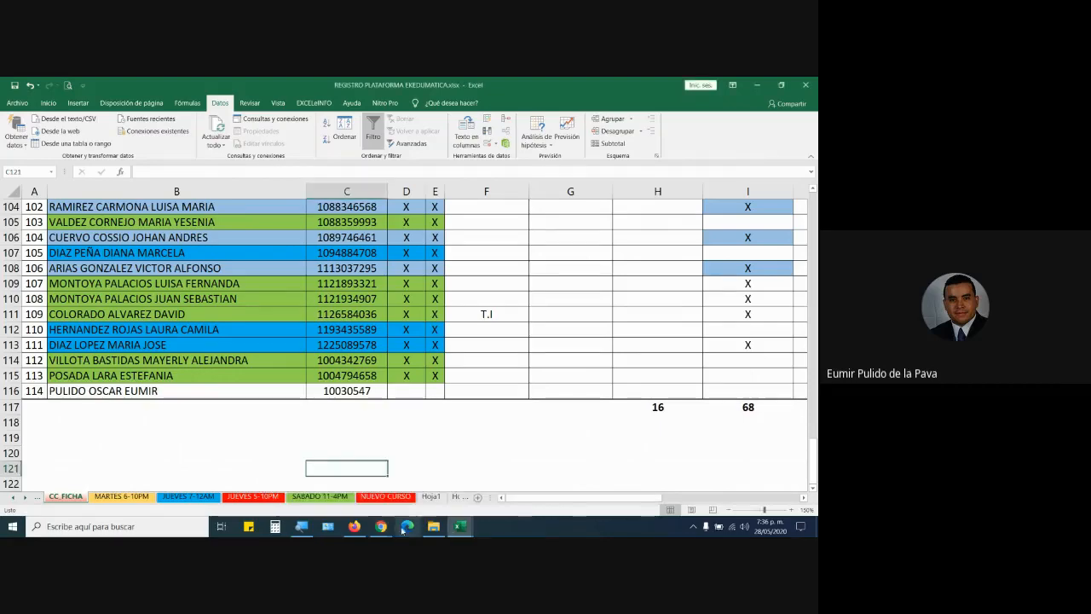
left_click(354, 528)
mouse_move(381, 526)
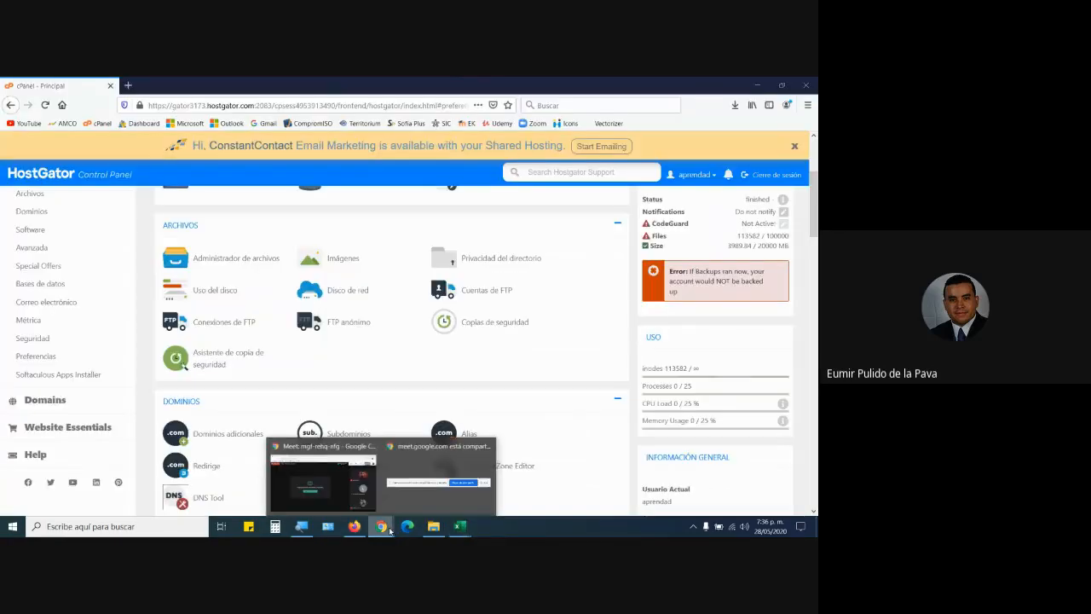
left_click(350, 498)
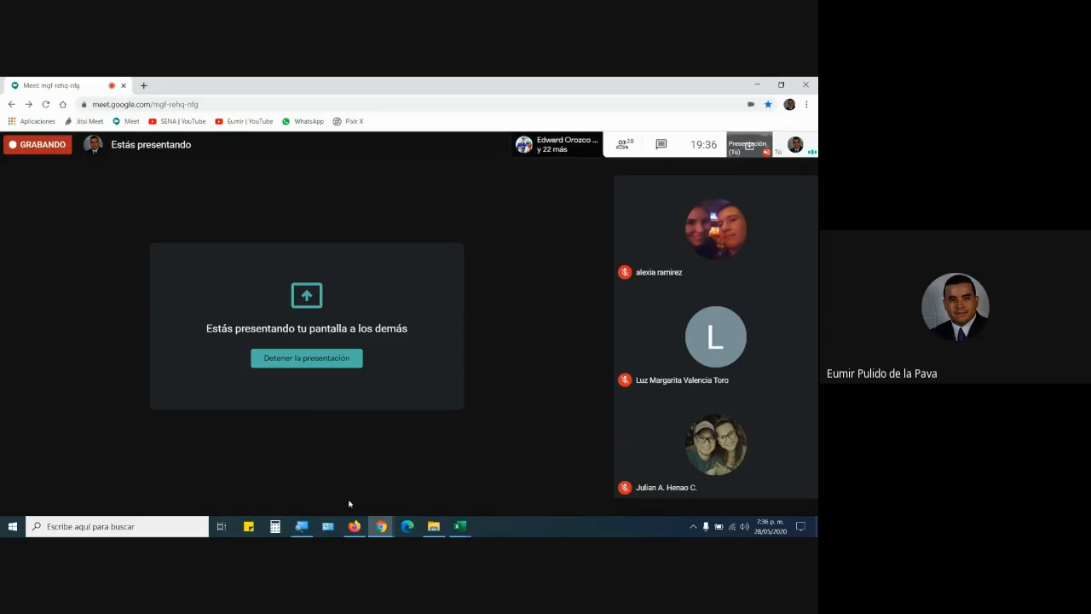
left_click(650, 148)
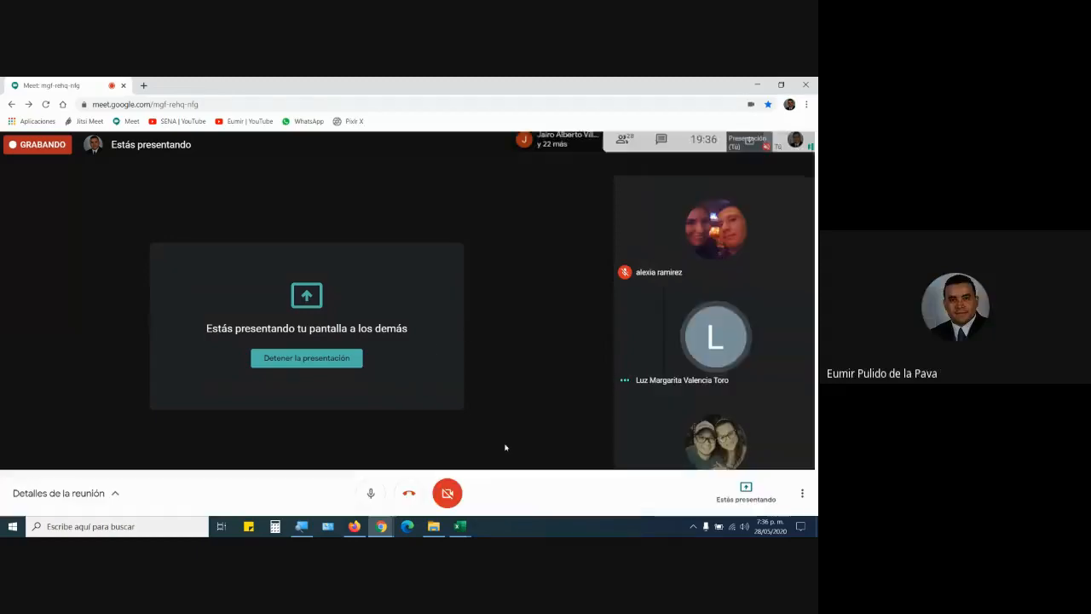
mouse_move(460, 526)
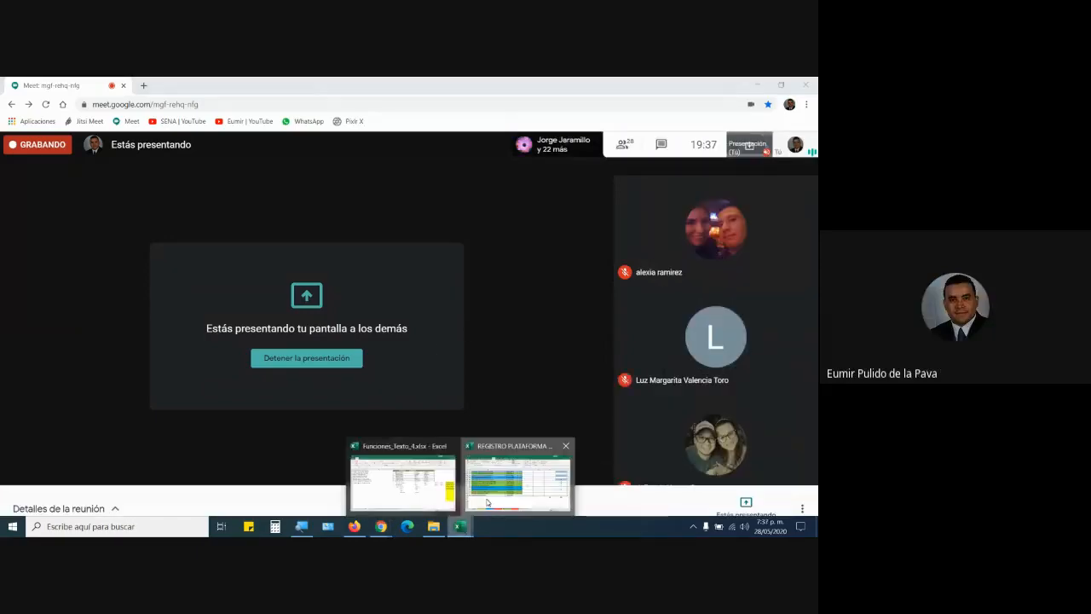
left_click(487, 503)
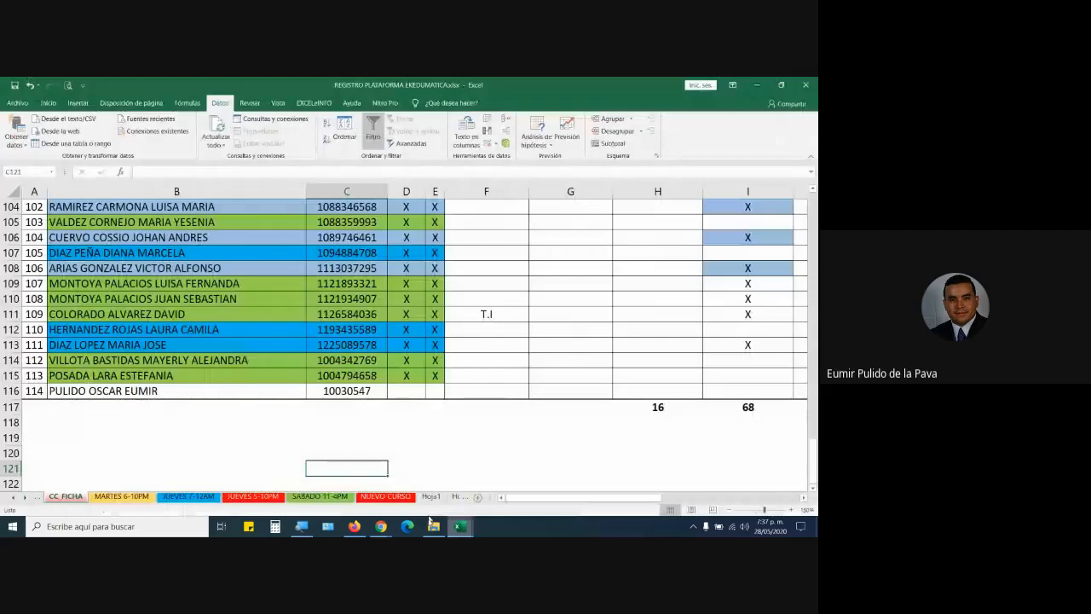
Show Funciones_Texto_4's TEXTO EN COLUMNAS 2 sheet, enlarged with Windows Magnifier.
left_click(411, 495)
key("ctrl+Page_Down")
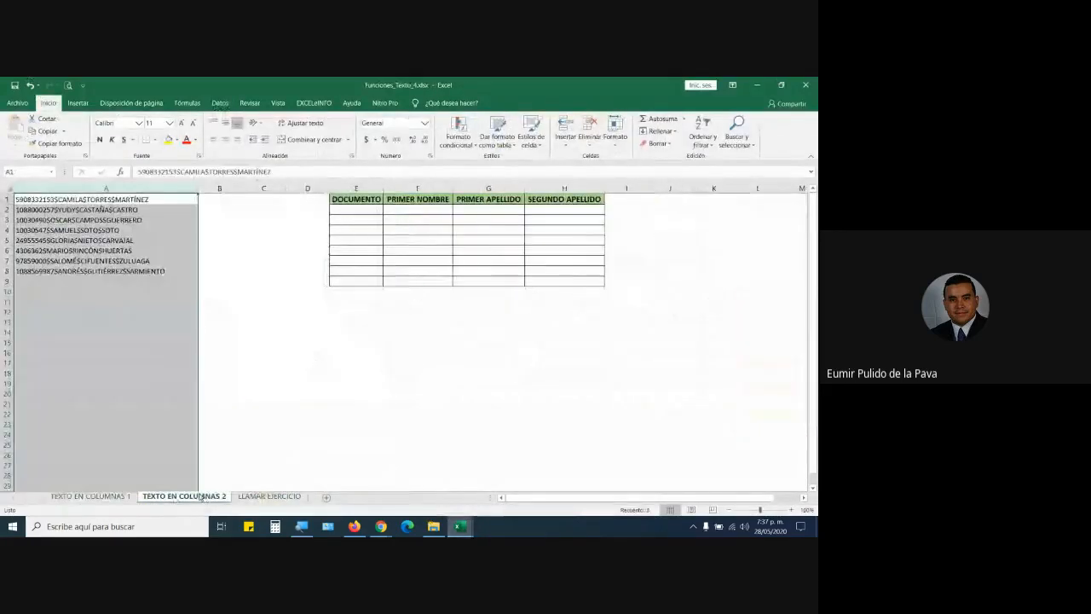
left_click(351, 383)
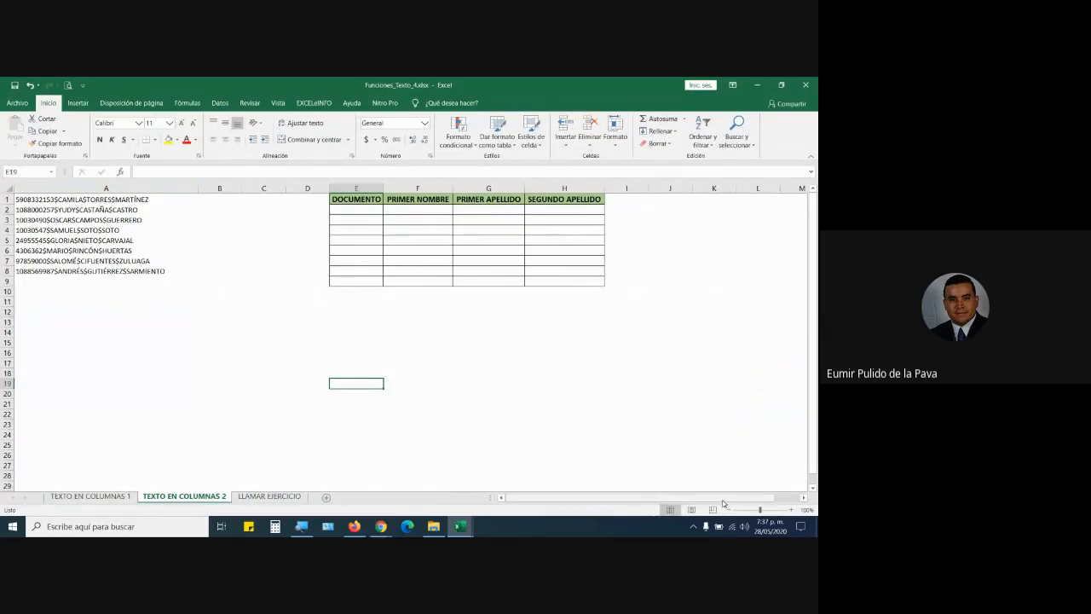
left_click(301, 526)
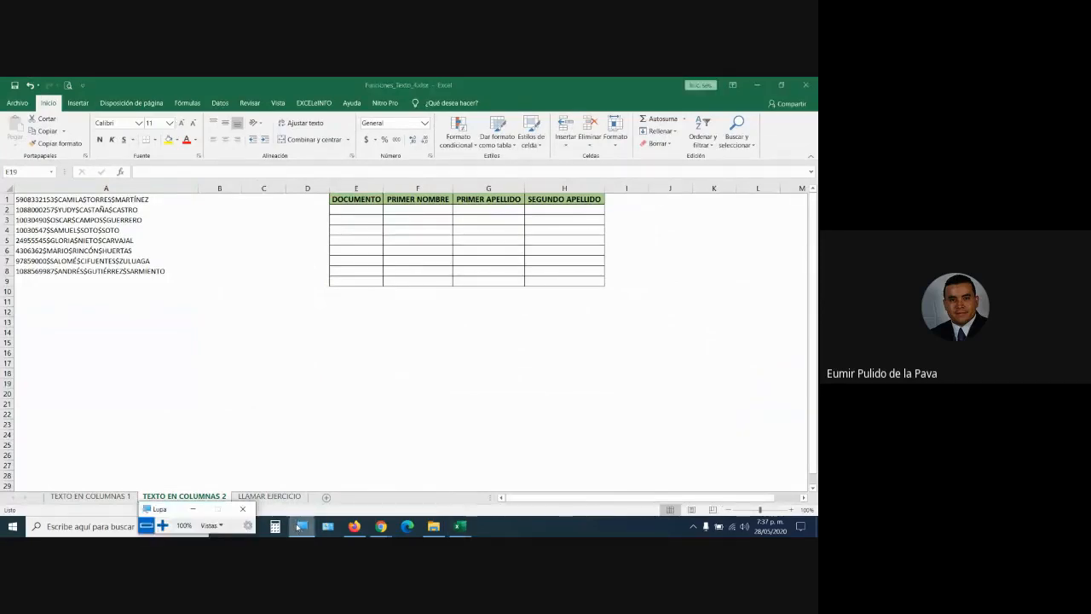
left_click(163, 525)
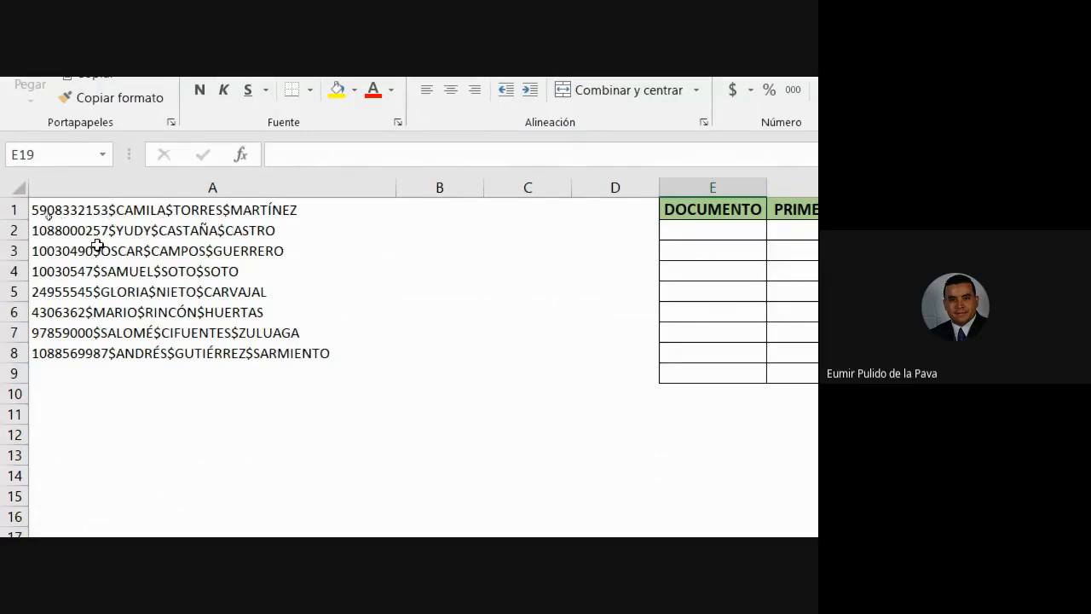
Split column A's records on the $ delimiter into the table from E2, replacing existing data.
left_click(210, 187)
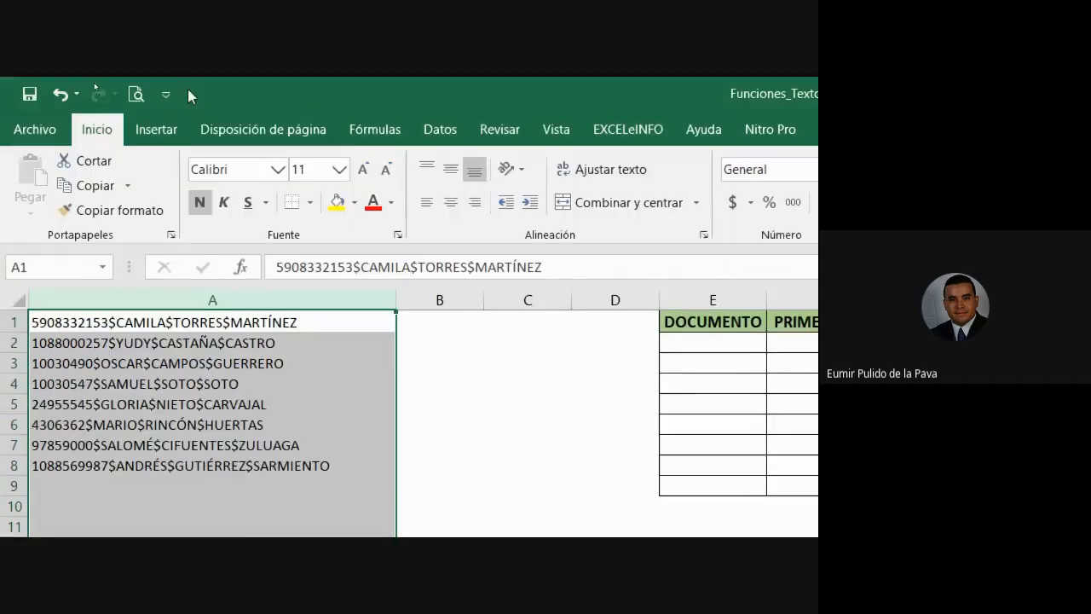
left_click(438, 131)
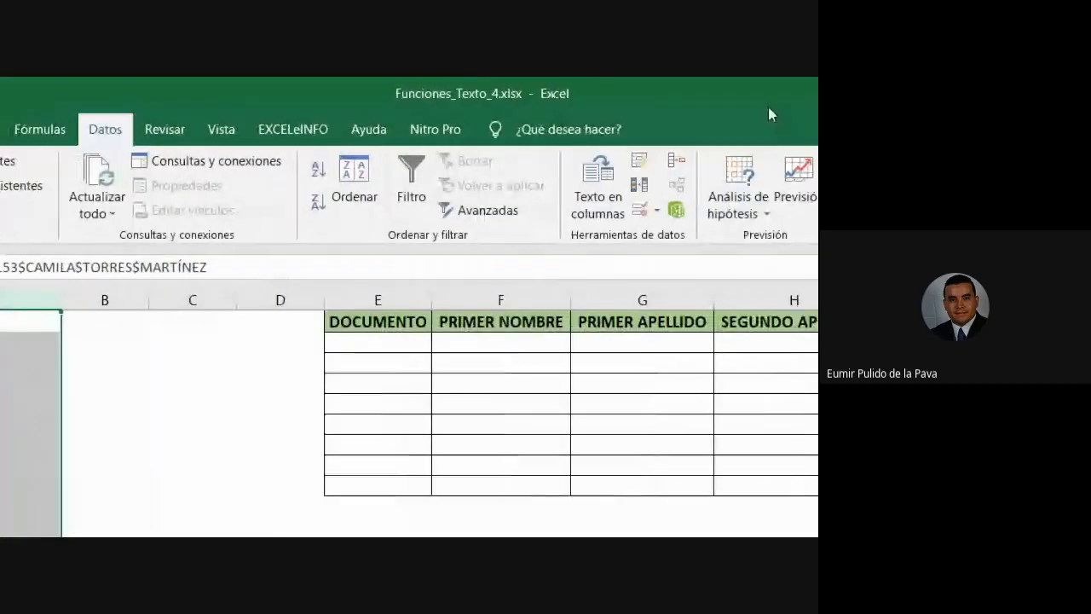
left_click(602, 202)
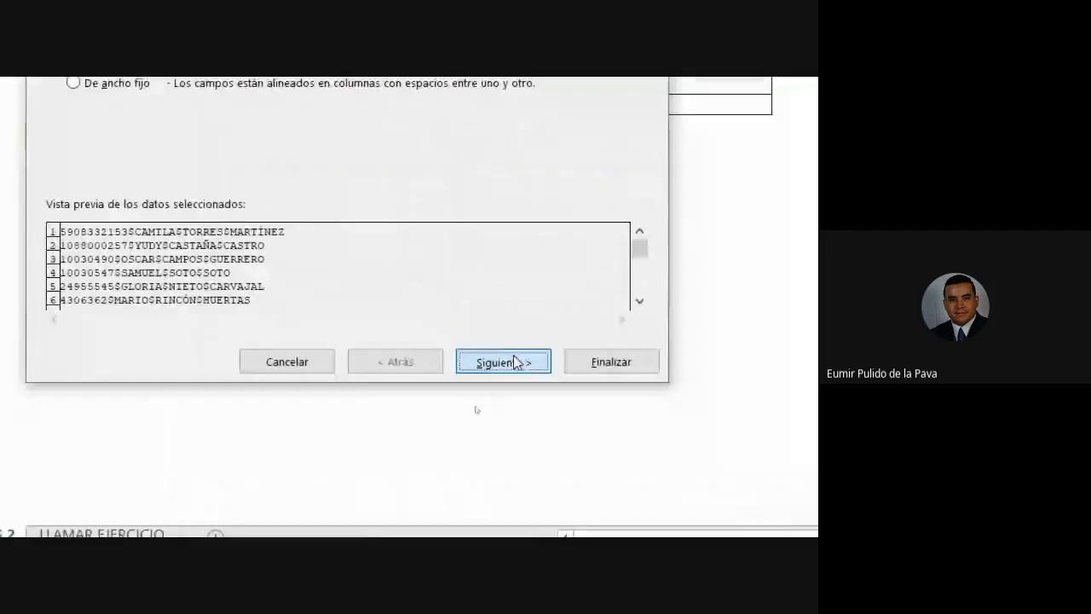
left_click(670, 431)
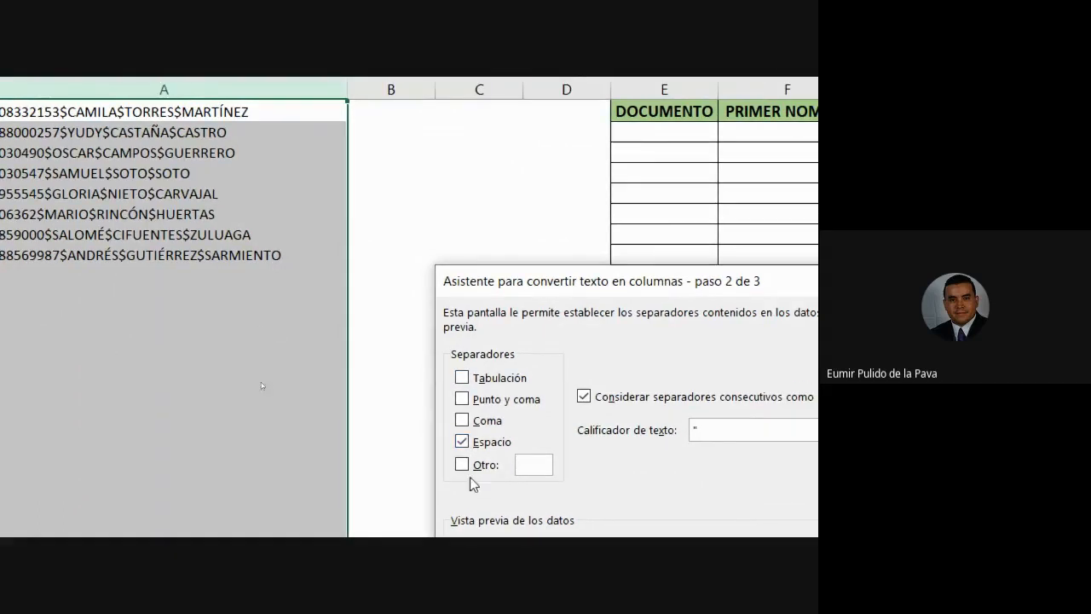
left_click(463, 445)
left_click(461, 468)
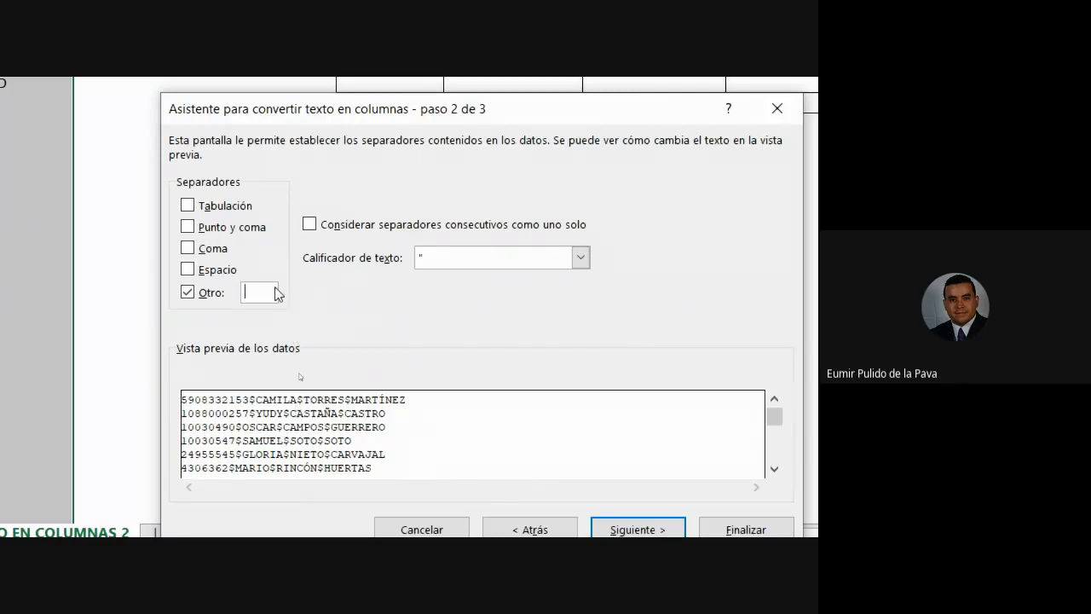
type("$")
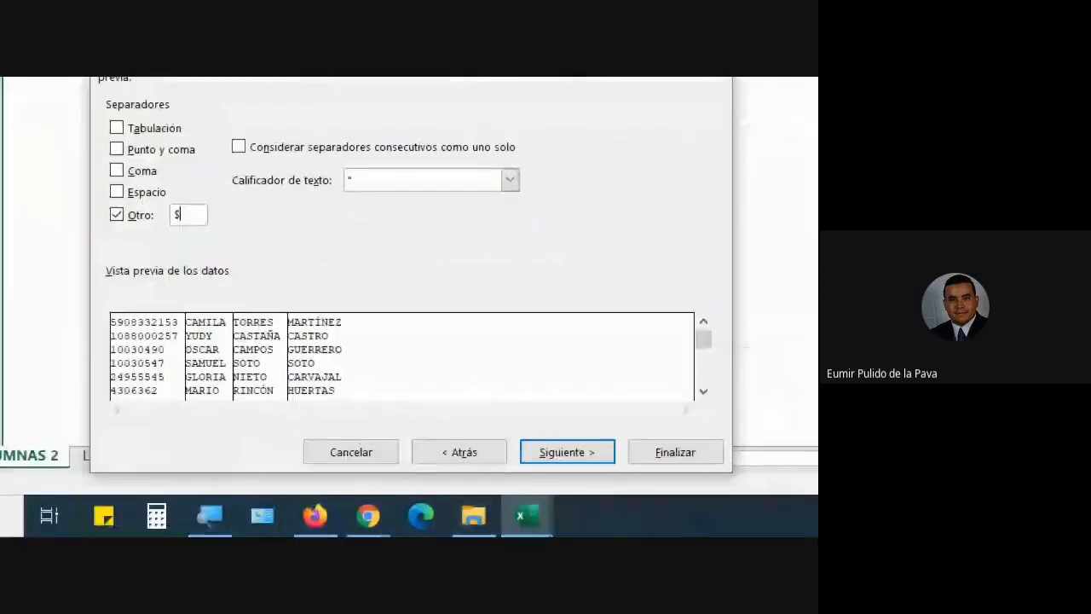
left_click(646, 532)
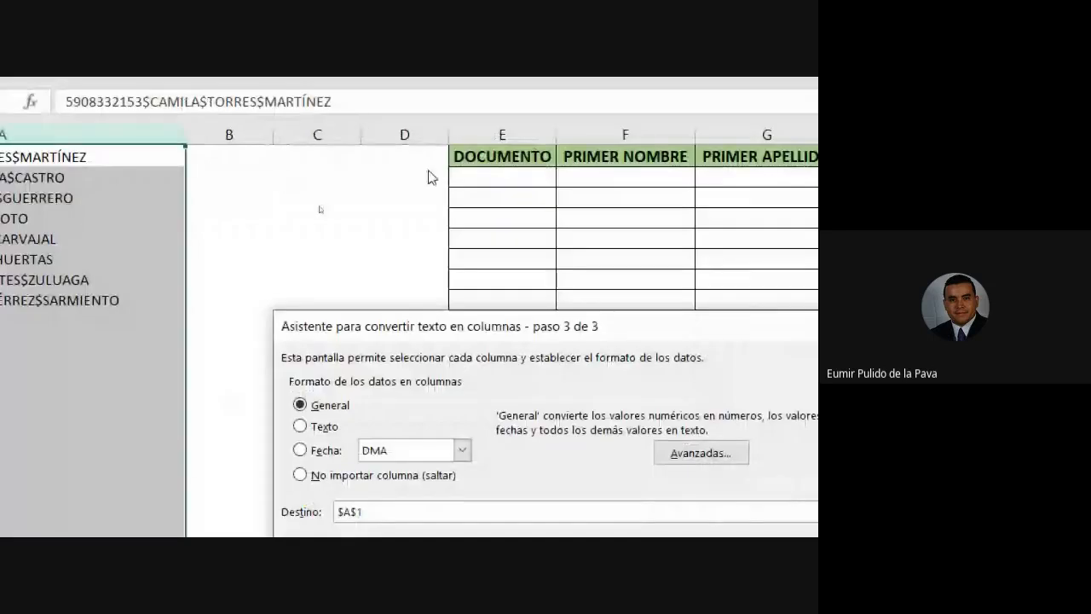
double_click(174, 213)
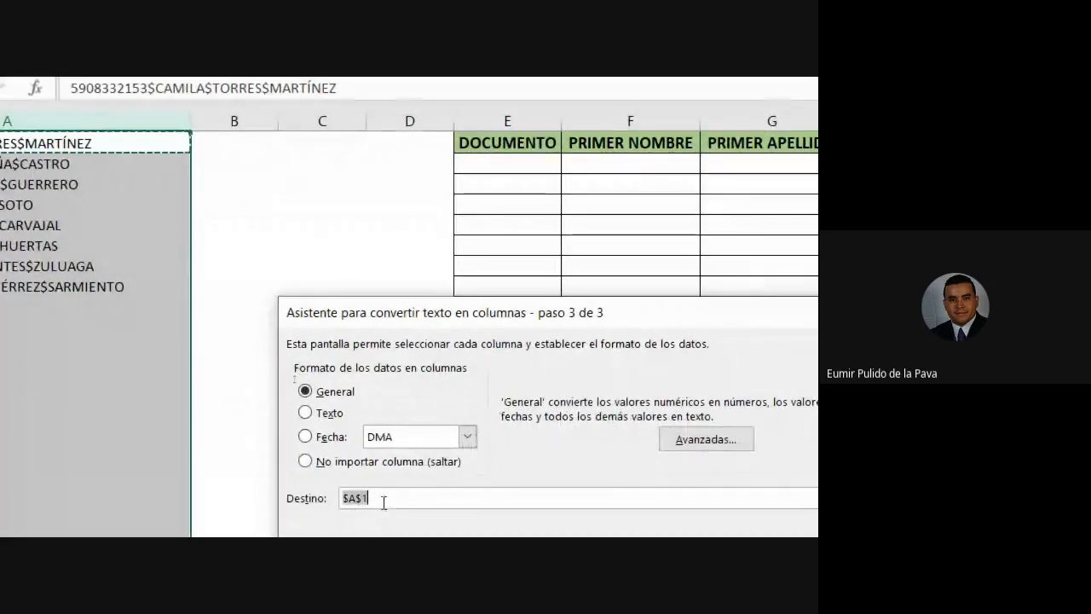
left_click(503, 162)
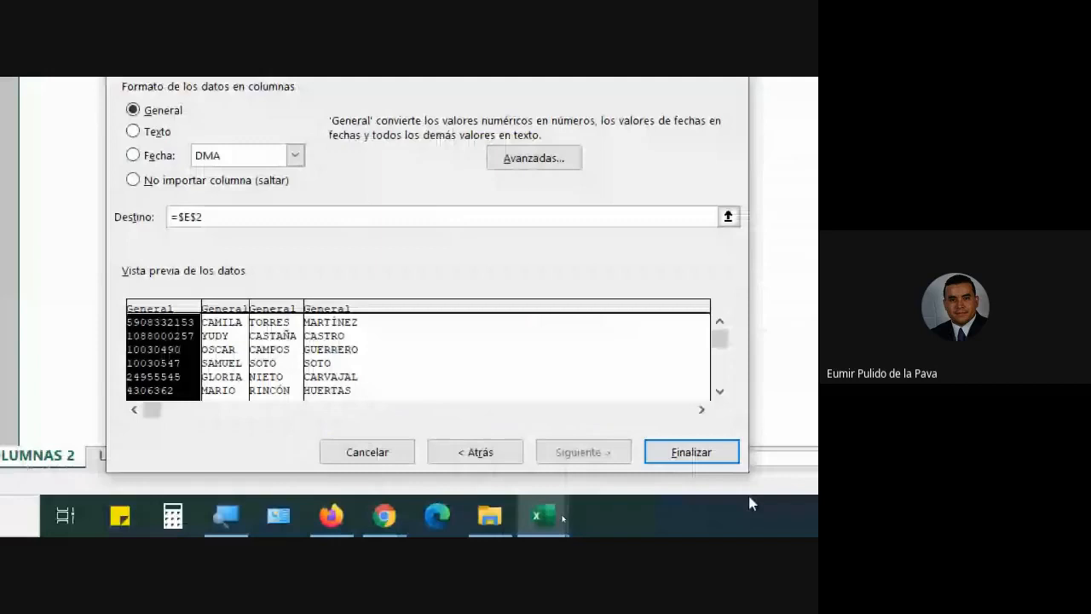
left_click(692, 452)
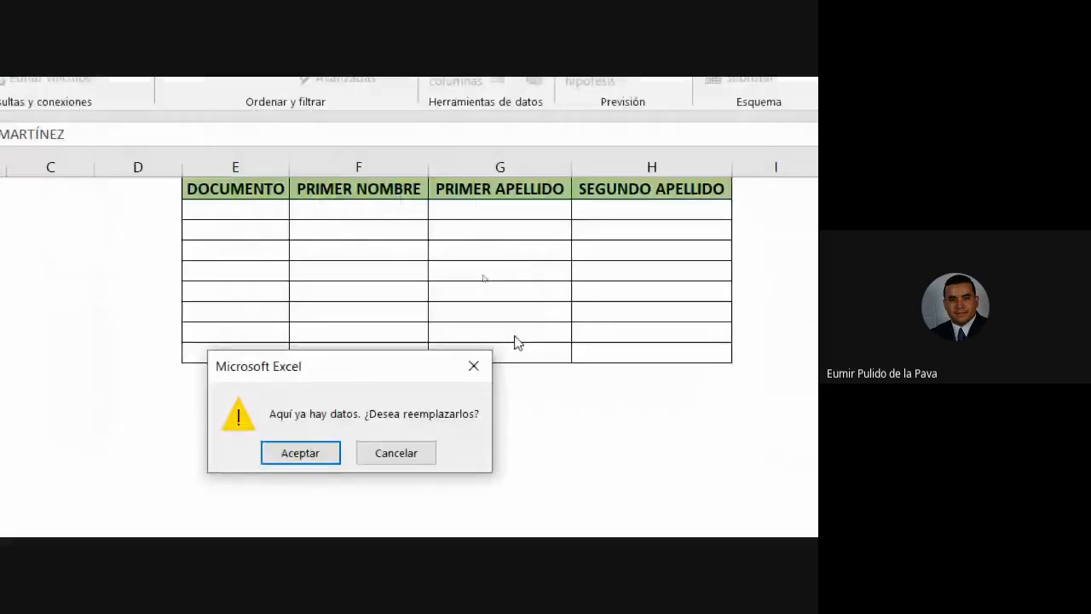
left_click(308, 407)
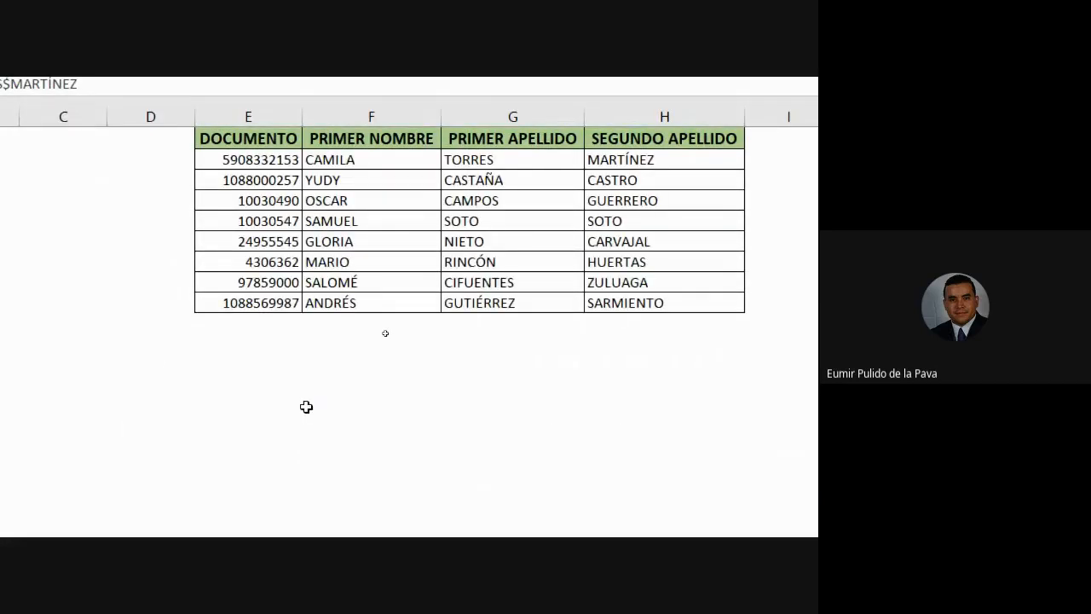
Open LLAMAR EJERCICIO and check file names Texto_en_Columnas.txt and Texto_en_Columnas2.txt in B2 and B6.
left_click(141, 225)
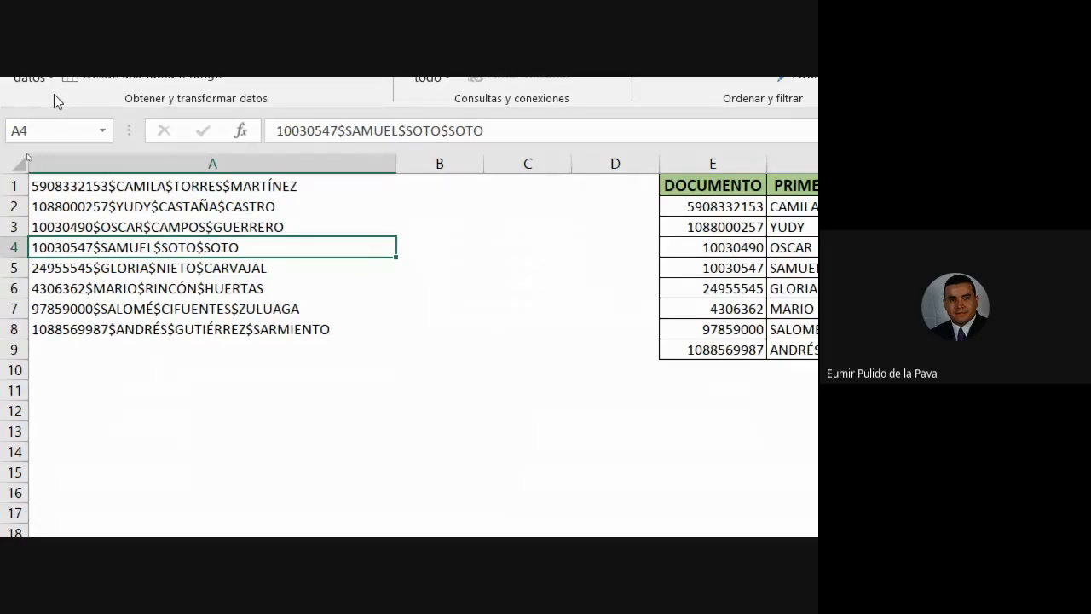
left_click(365, 456)
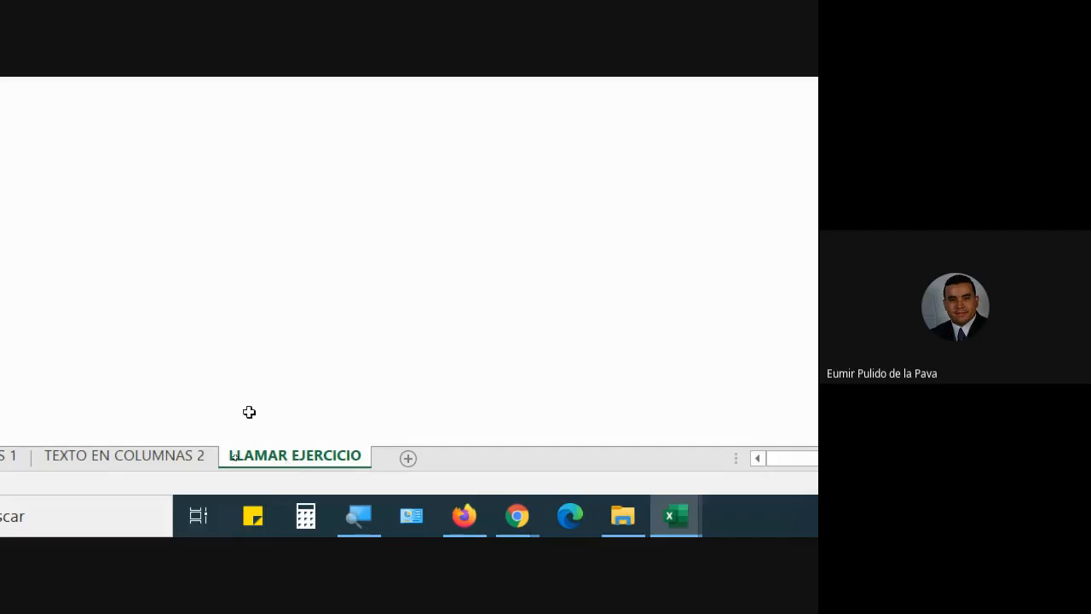
left_click(138, 217)
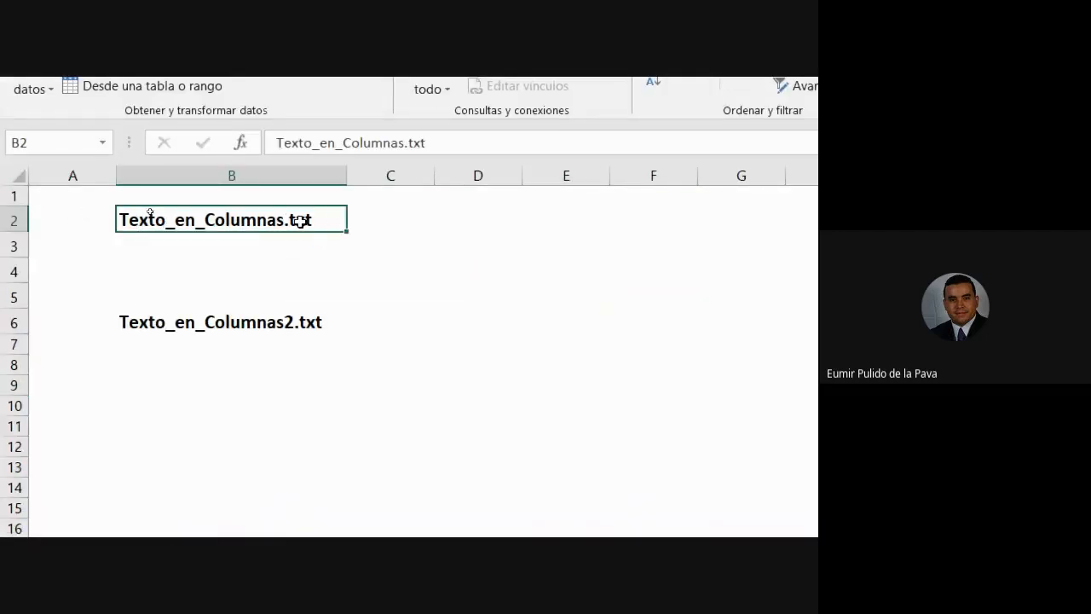
left_click(204, 324)
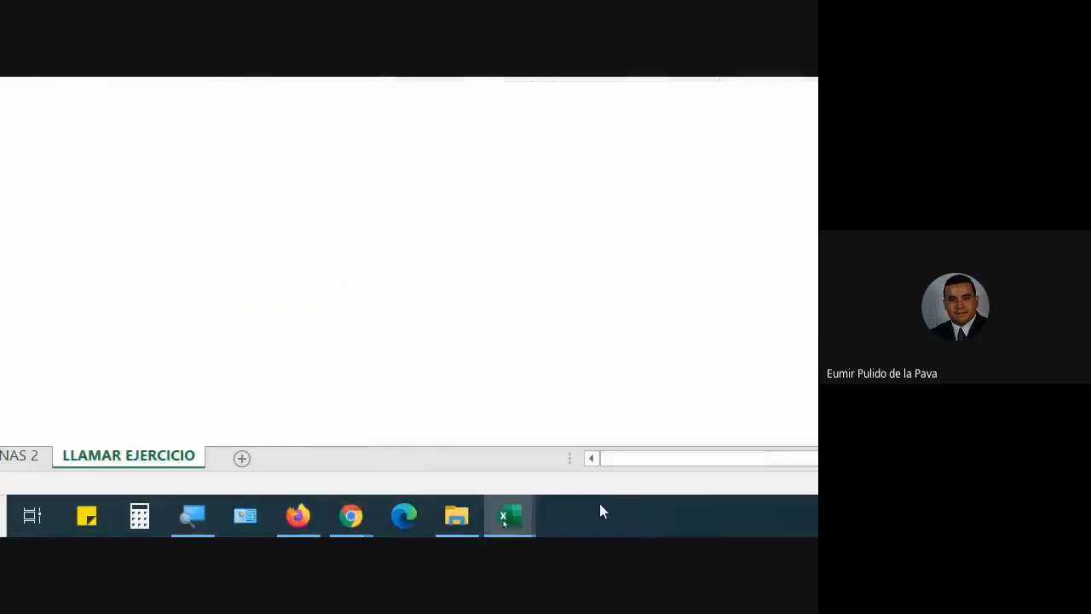
Navigate File Explorer to DATOS (D:) > MEMORIA > EXCEL MATERIAL.
left_click(465, 521)
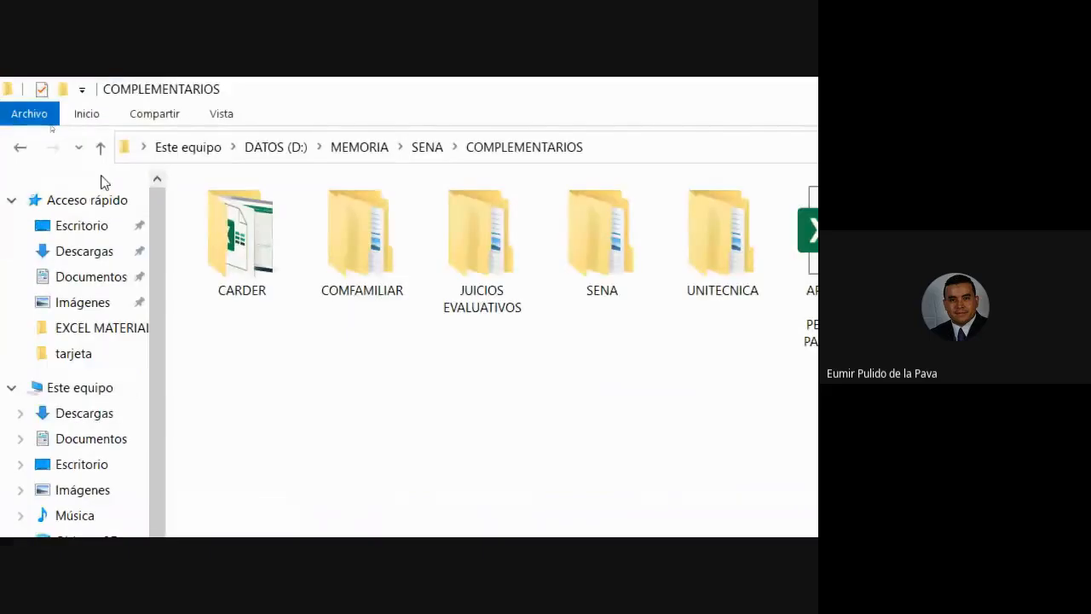
left_click(286, 149)
double_click(329, 215)
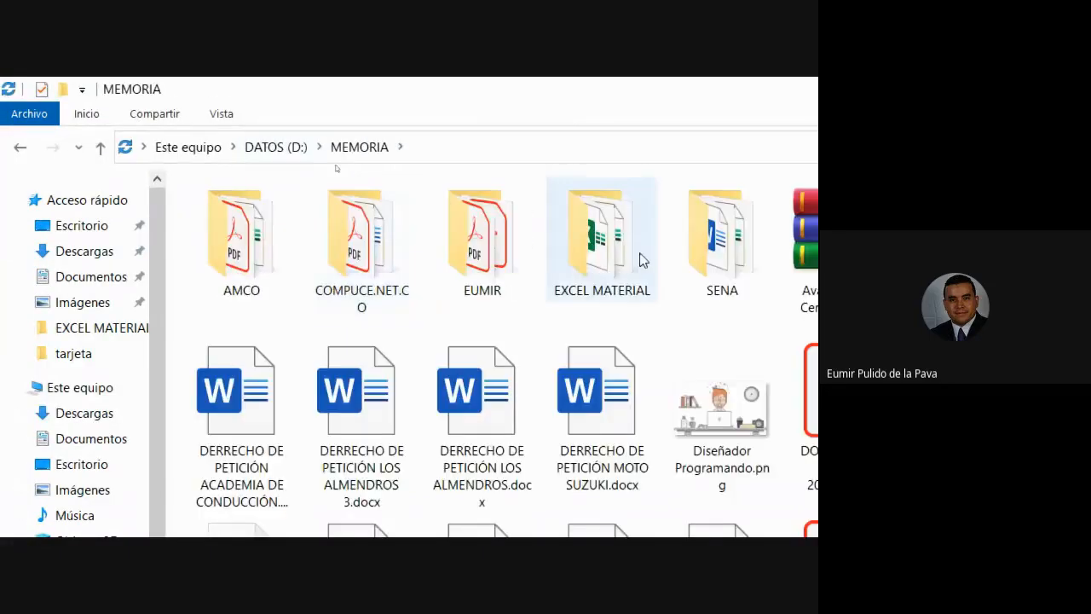
double_click(621, 228)
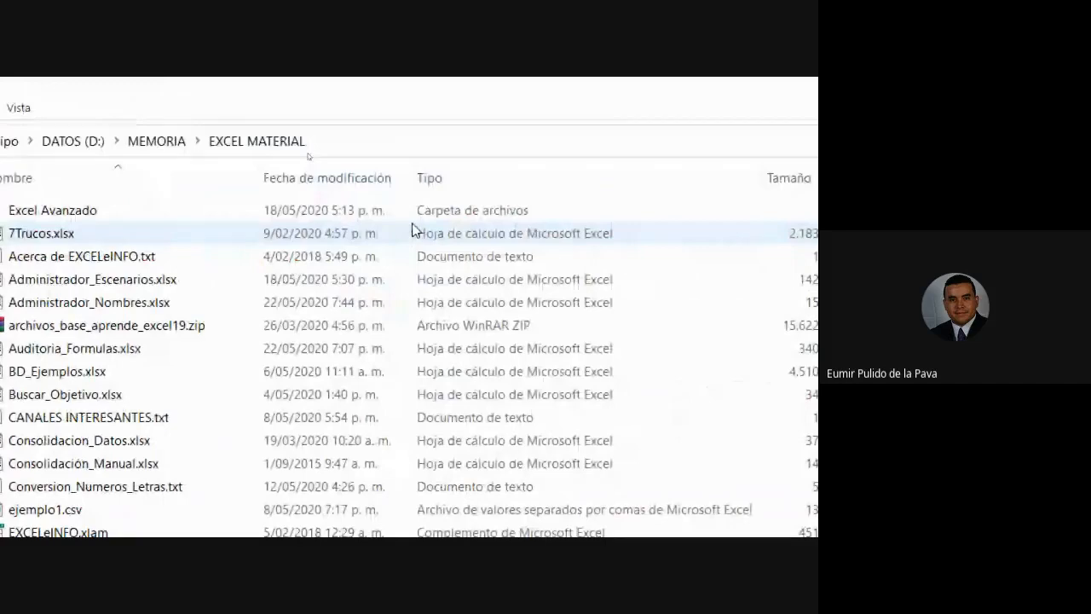
scroll(229, 512, "down", 10)
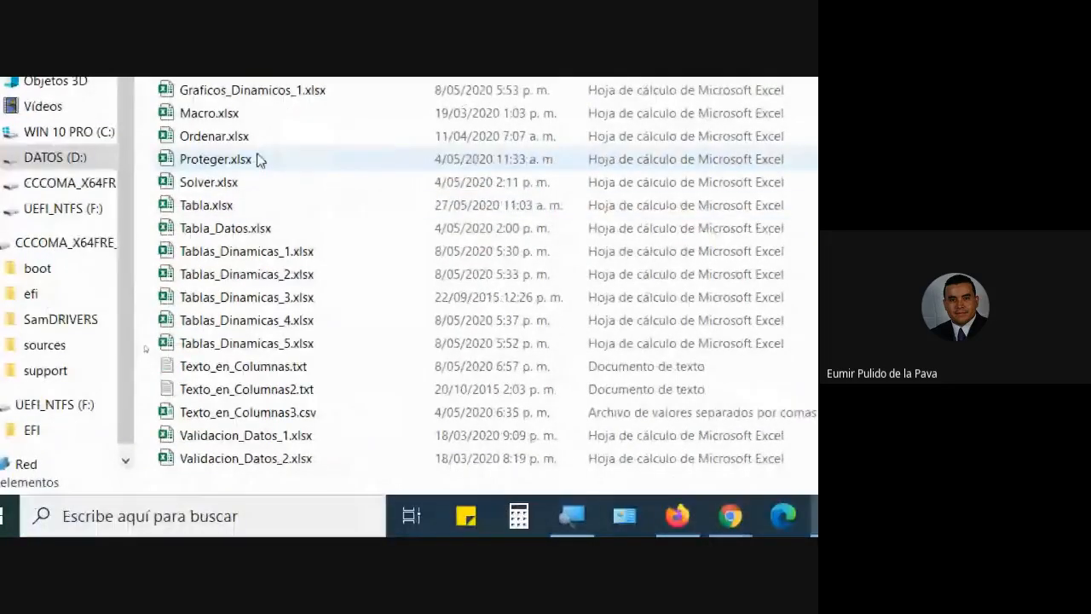
Compare the file sizes of Texto_en_Columnas.txt and Texto_en_Columnas2.txt.
left_click(230, 389)
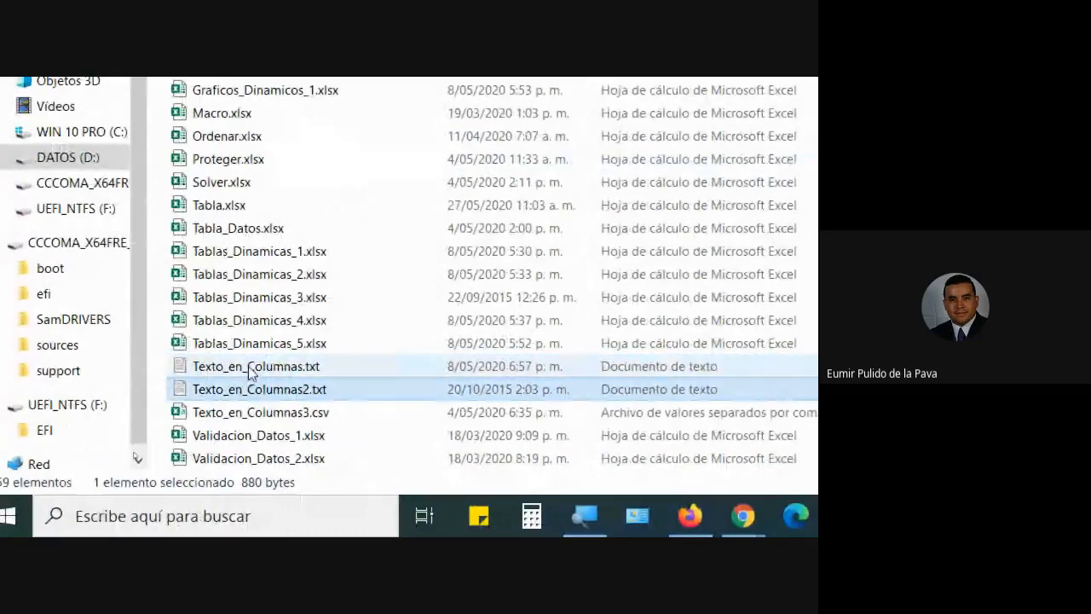
left_click(252, 370)
left_click(246, 390)
left_click(251, 369)
left_click(258, 394)
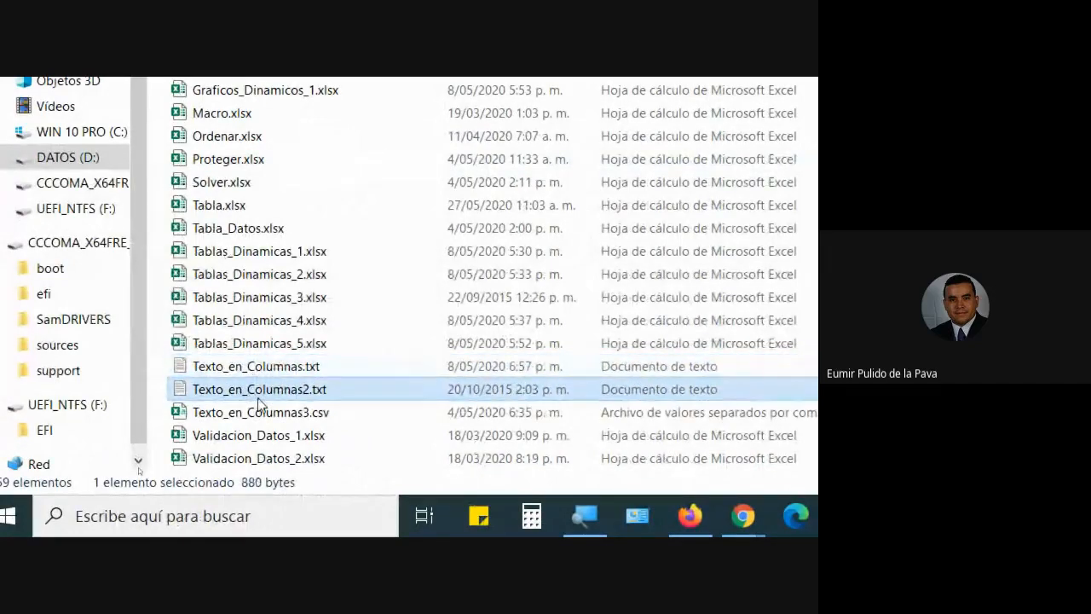
left_click(267, 375)
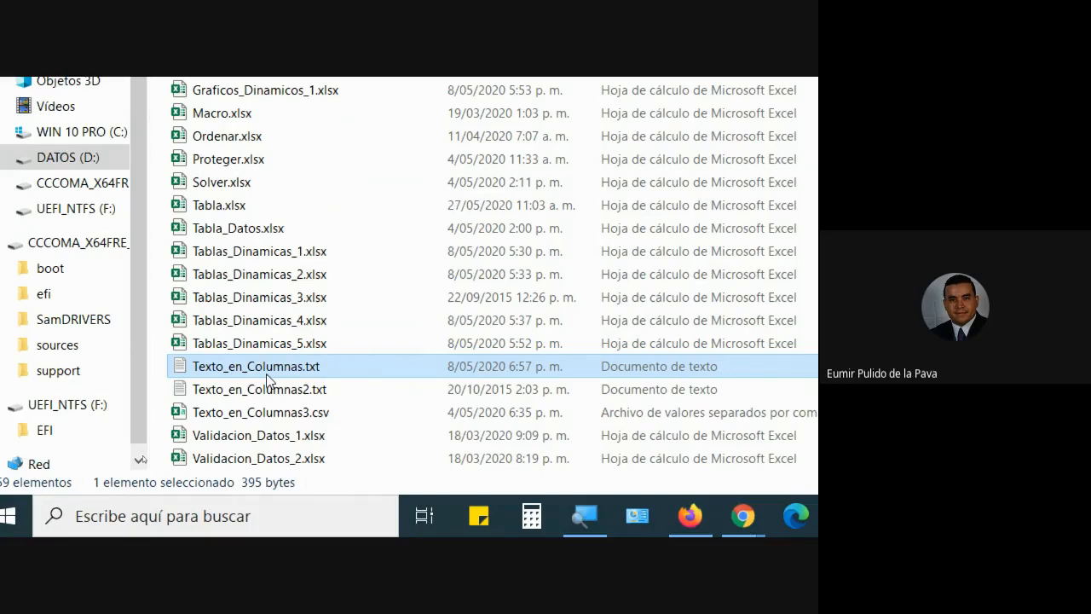
Preview both text files, finishing with Texto_en_Columnas.txt open in Notepad.
double_click(284, 367)
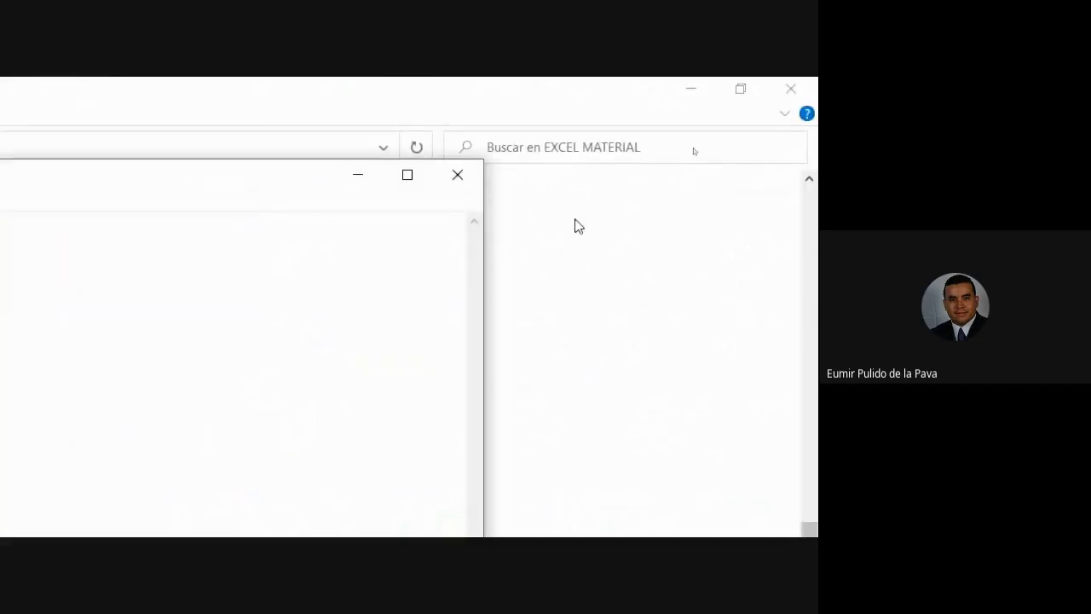
left_click(460, 176)
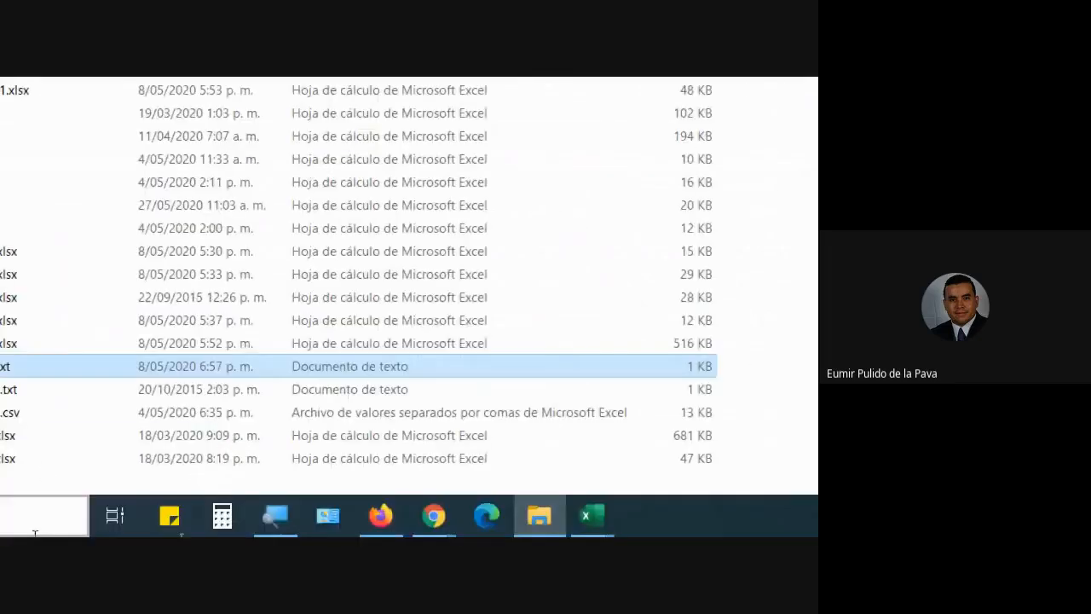
double_click(177, 396)
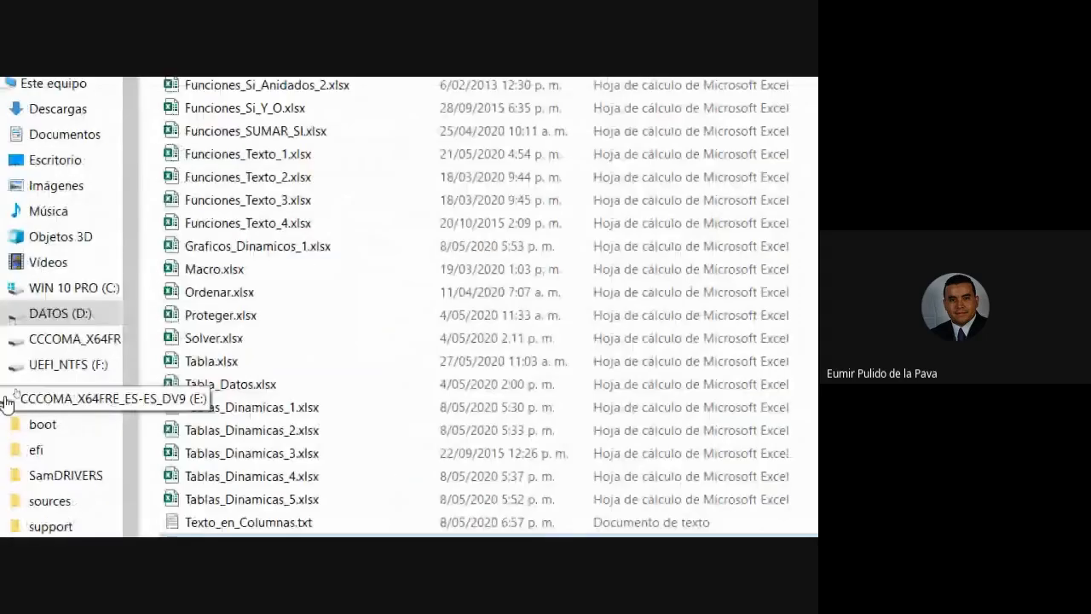
left_click(225, 369)
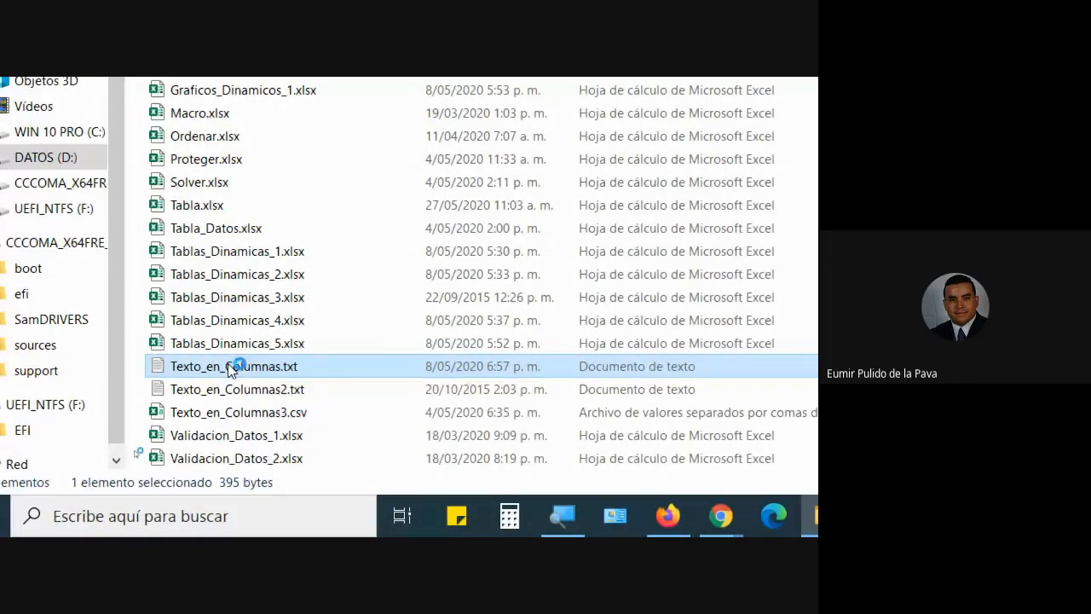
double_click(228, 369)
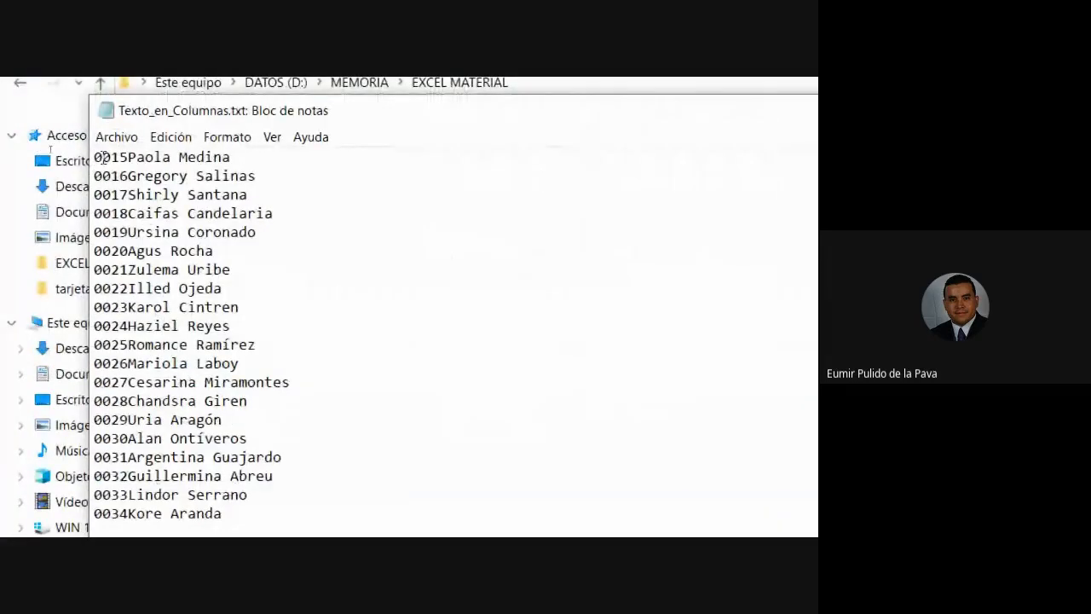
Select then deselect the name list, and drag Notepad right to reveal the EXCEL MATERIAL files.
left_click_drag(96, 157, 247, 460)
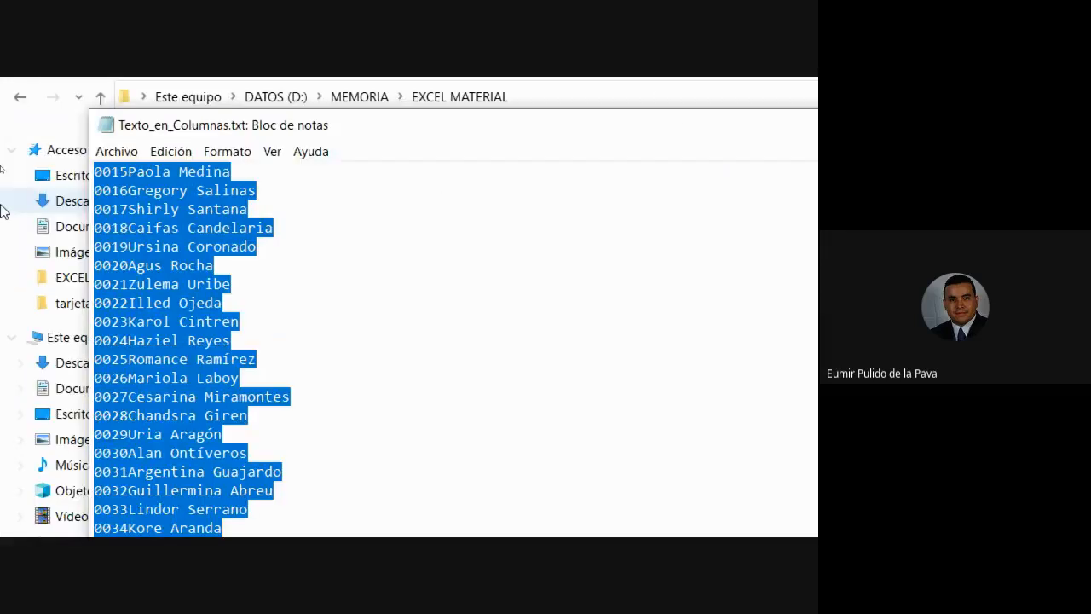
left_click(283, 316)
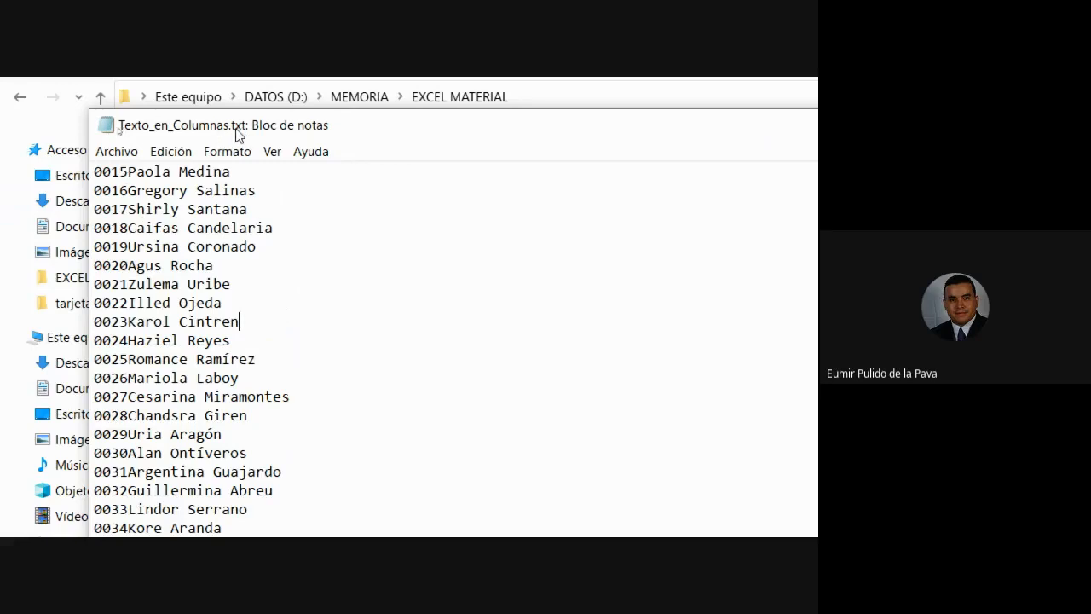
left_click_drag(253, 124, 656, 131)
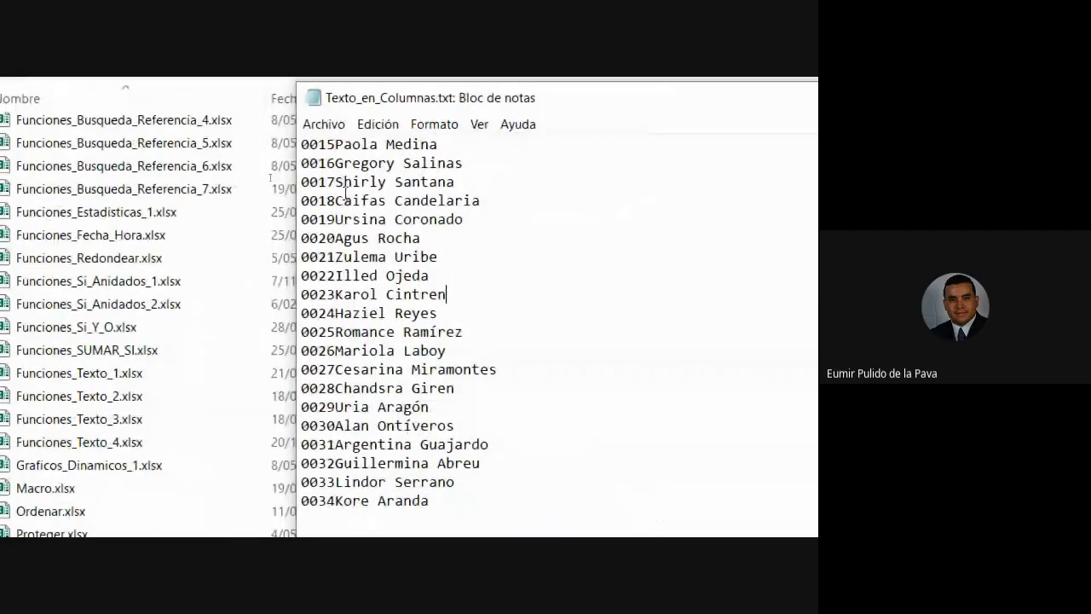
left_click_drag(302, 144, 449, 182)
left_click(344, 183)
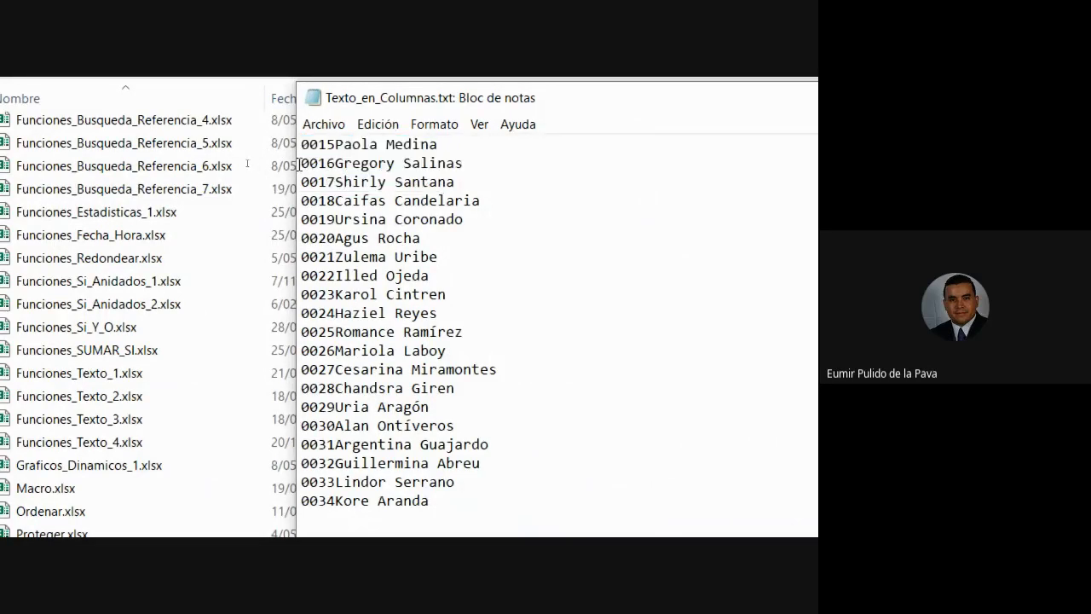
left_click_drag(301, 165, 338, 183)
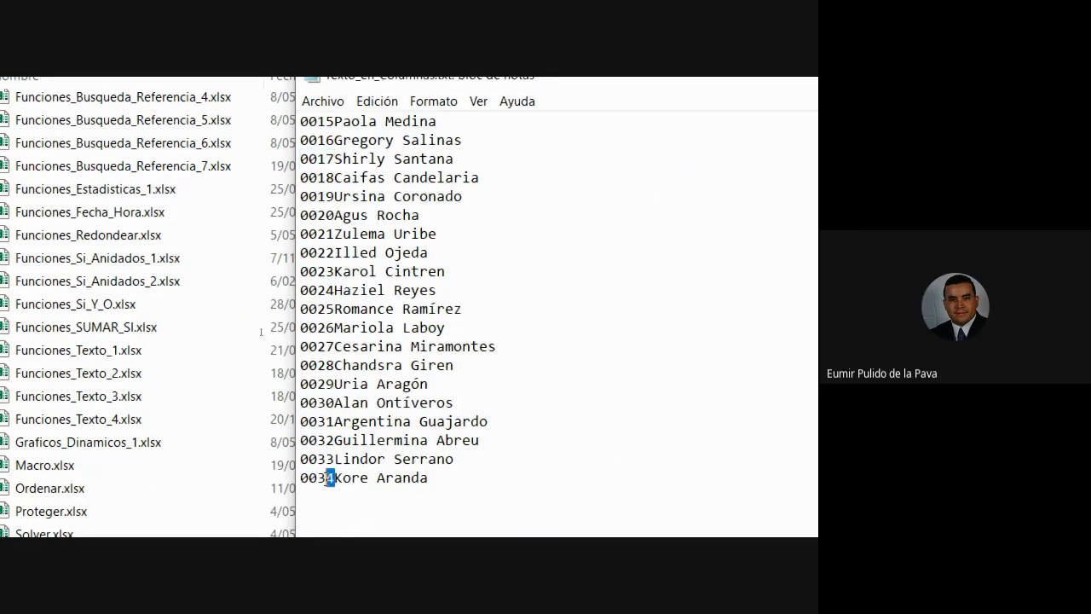
left_click_drag(334, 500, 301, 500)
left_click_drag(334, 461, 304, 369)
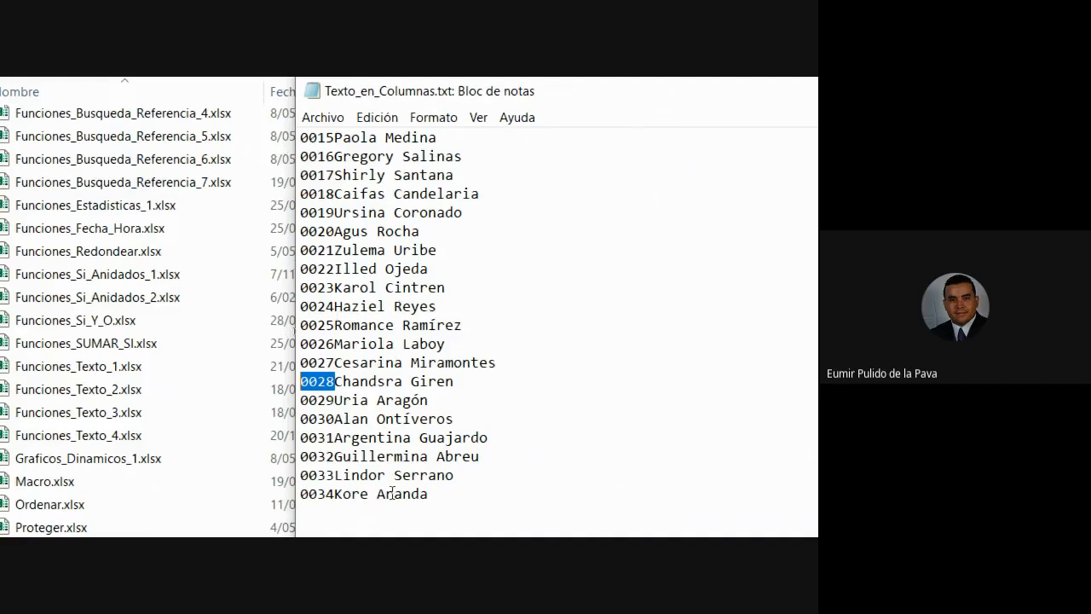
left_click_drag(376, 271, 385, 271)
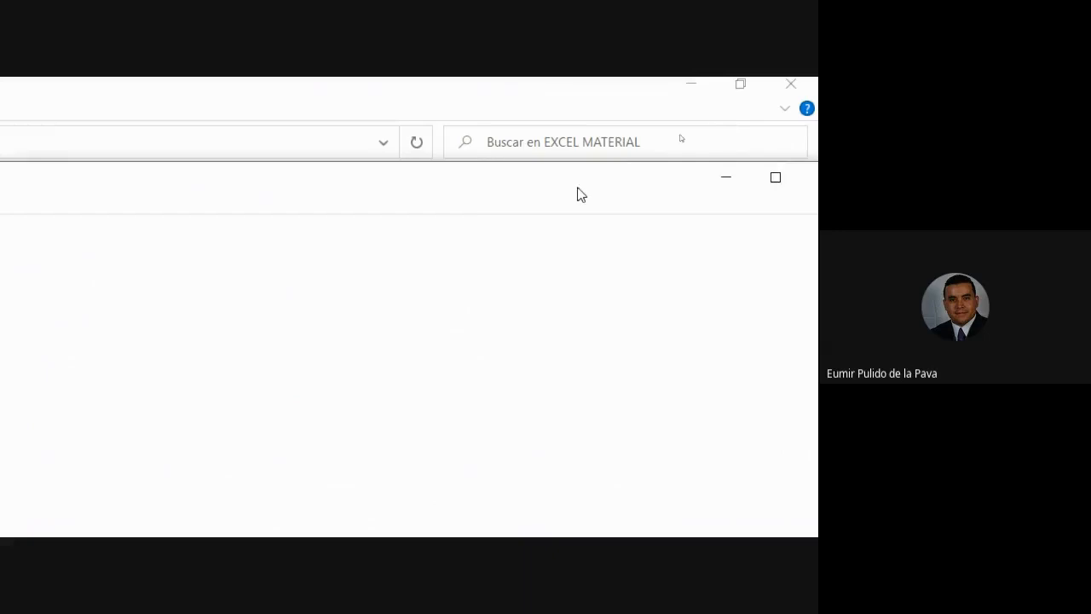
Close the text file and the REGISTRO PLATAFORMA EKEDUMATICA workbook without saving.
left_click(523, 160)
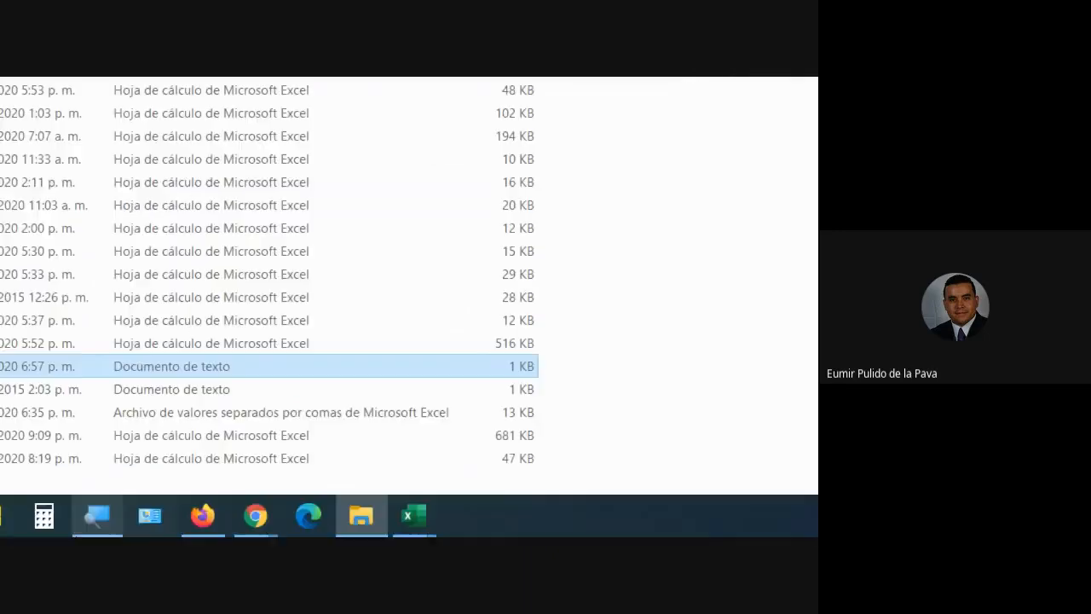
mouse_move(414, 515)
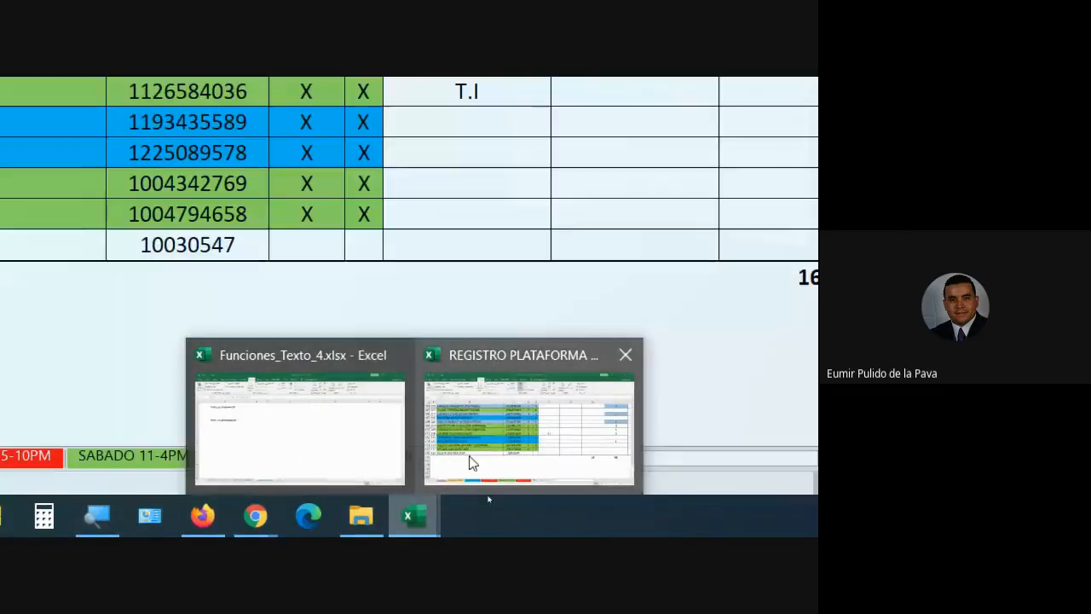
left_click(472, 458)
left_click(795, 96)
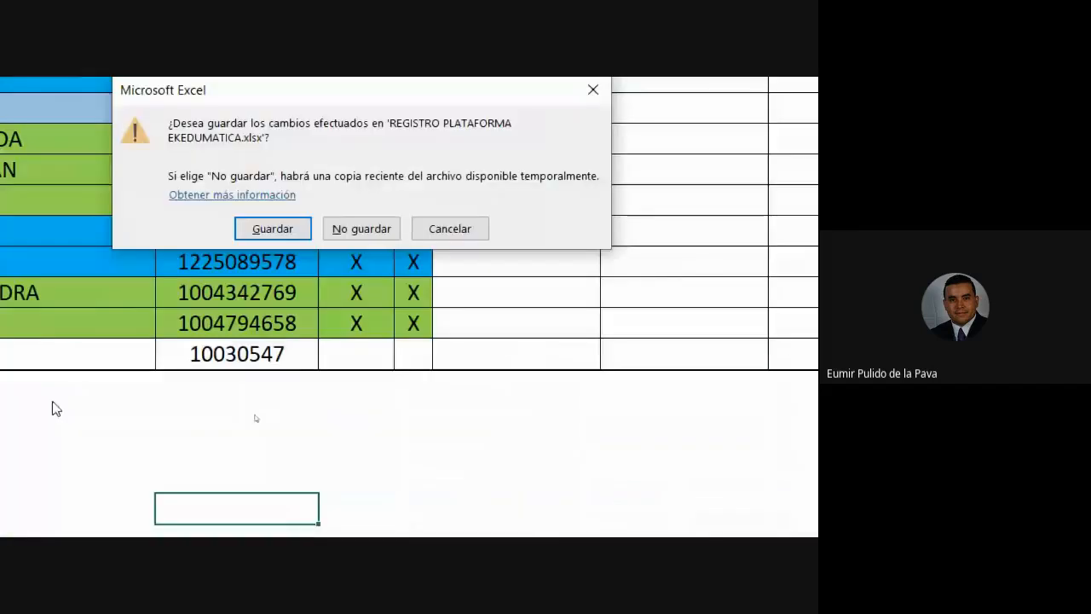
left_click(362, 228)
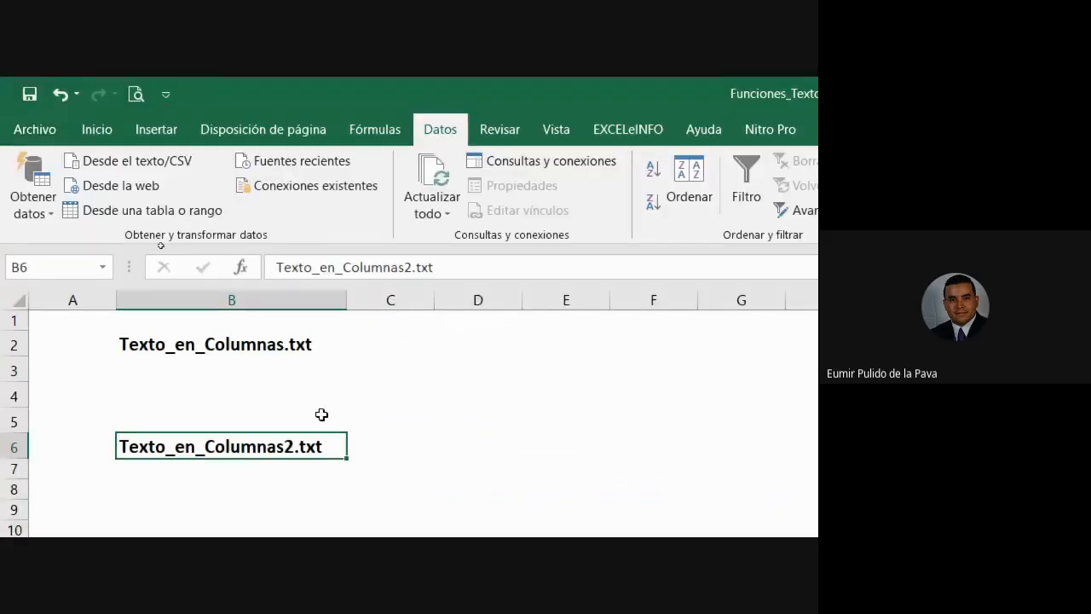
Launch Excel's Open dialog via File > Open > Browse in the EXCEL MATERIAL folder.
left_click(35, 129)
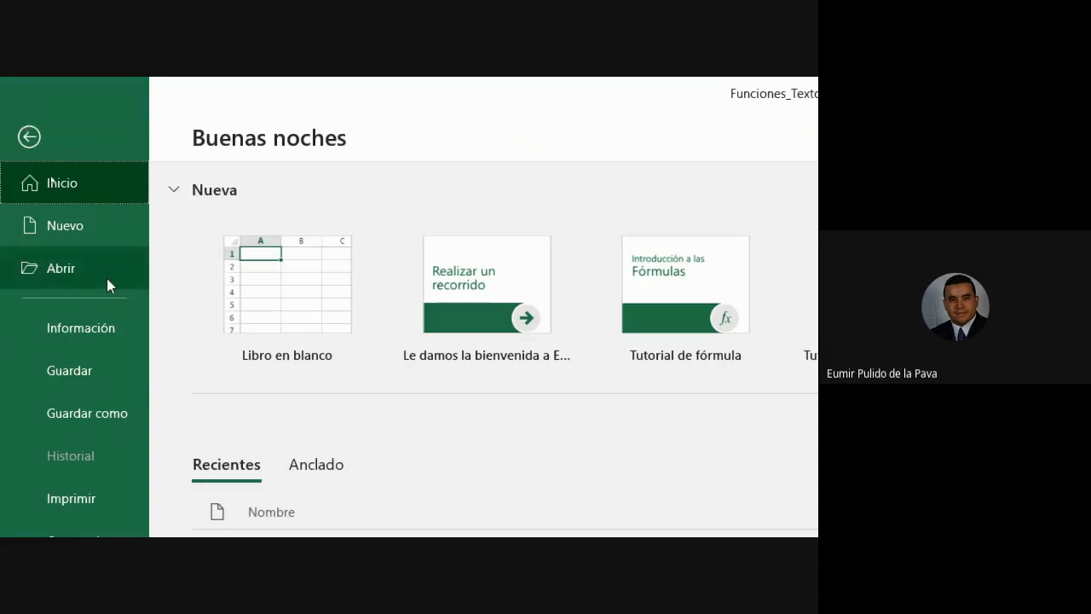
left_click(92, 273)
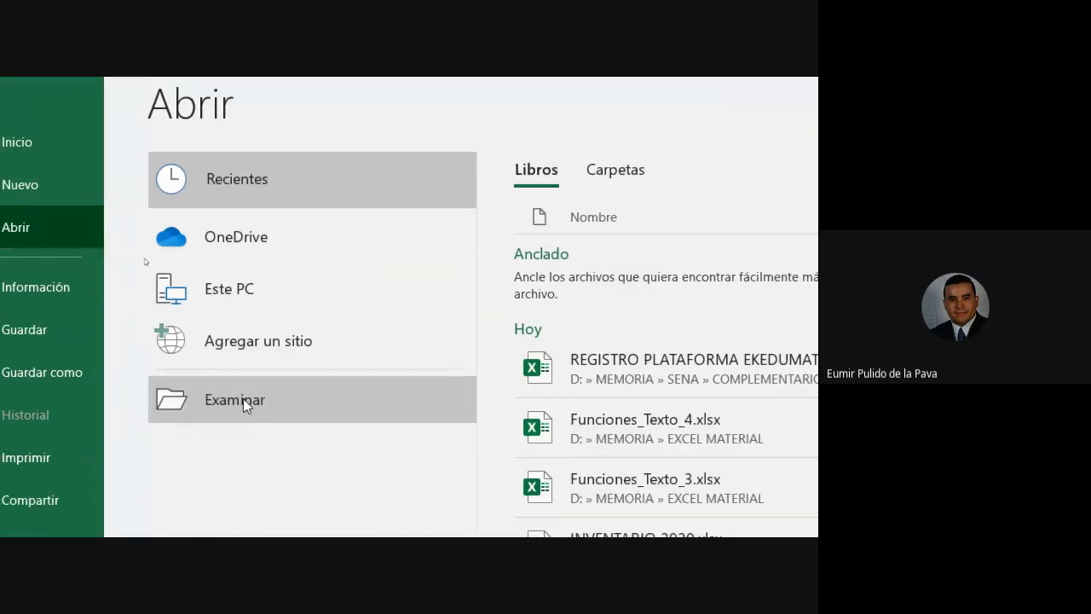
left_click(243, 398)
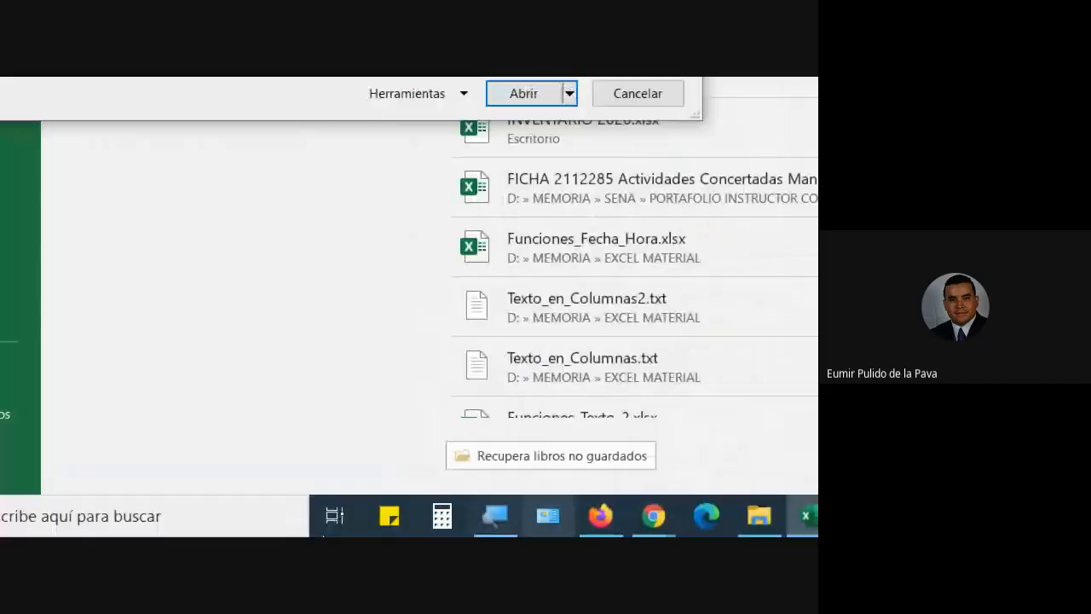
left_click(597, 522)
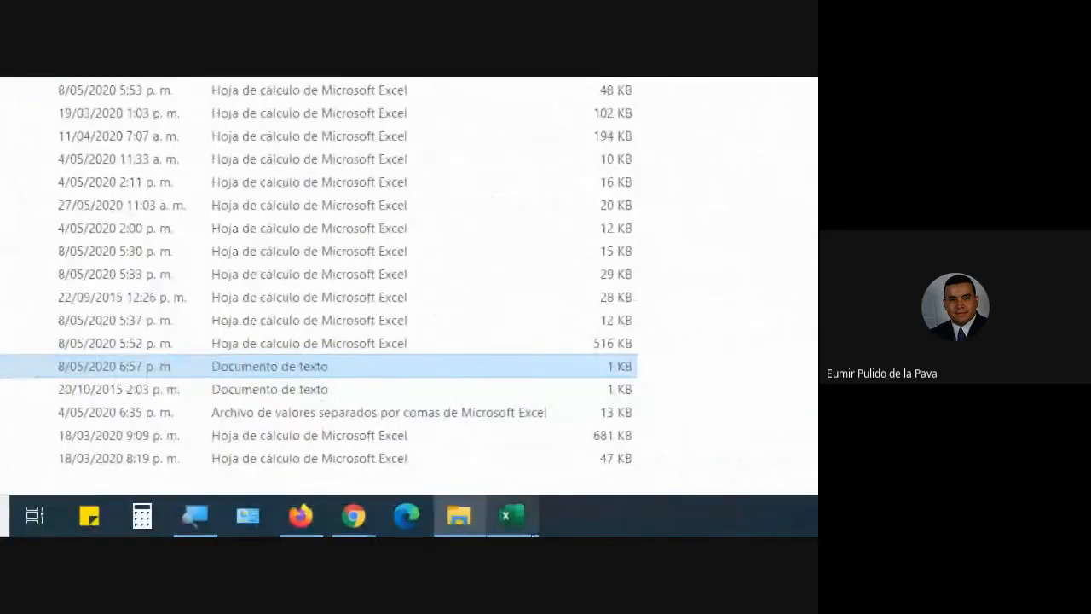
left_click(512, 519)
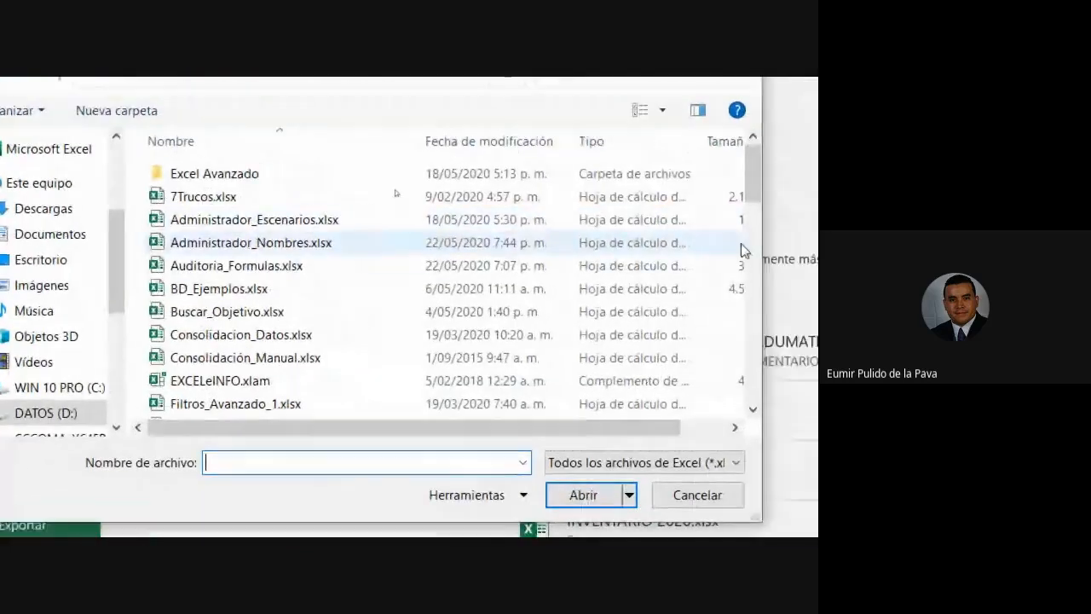
Set the file filter to 'Todos los archivos (*.*)' and open Texto_en_Columnas.txt.
left_click_drag(608, 81, 607, 100)
left_click_drag(730, 240, 748, 382)
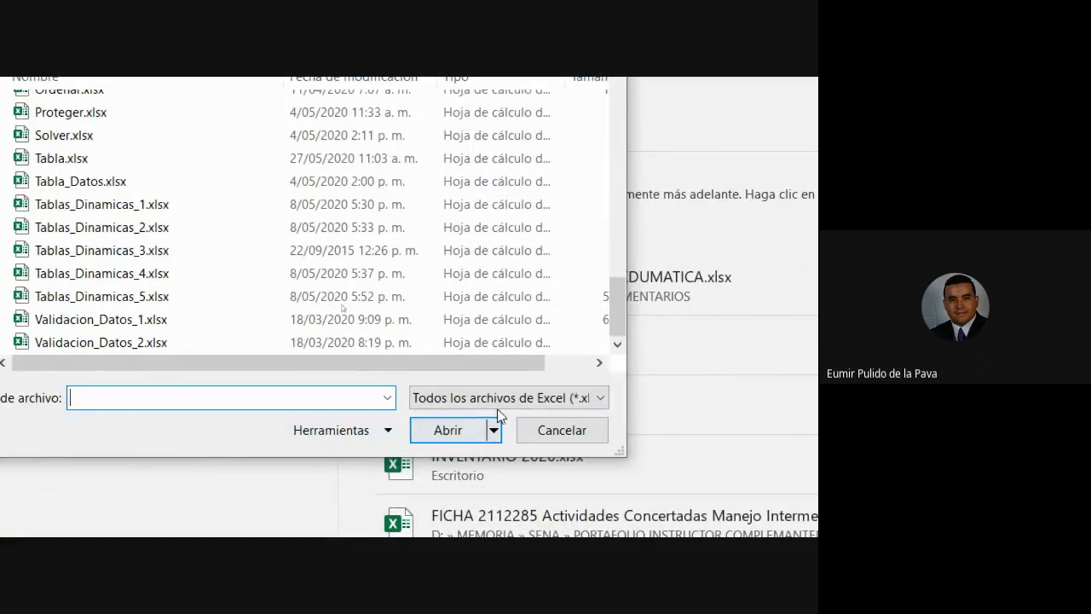
left_click(610, 395)
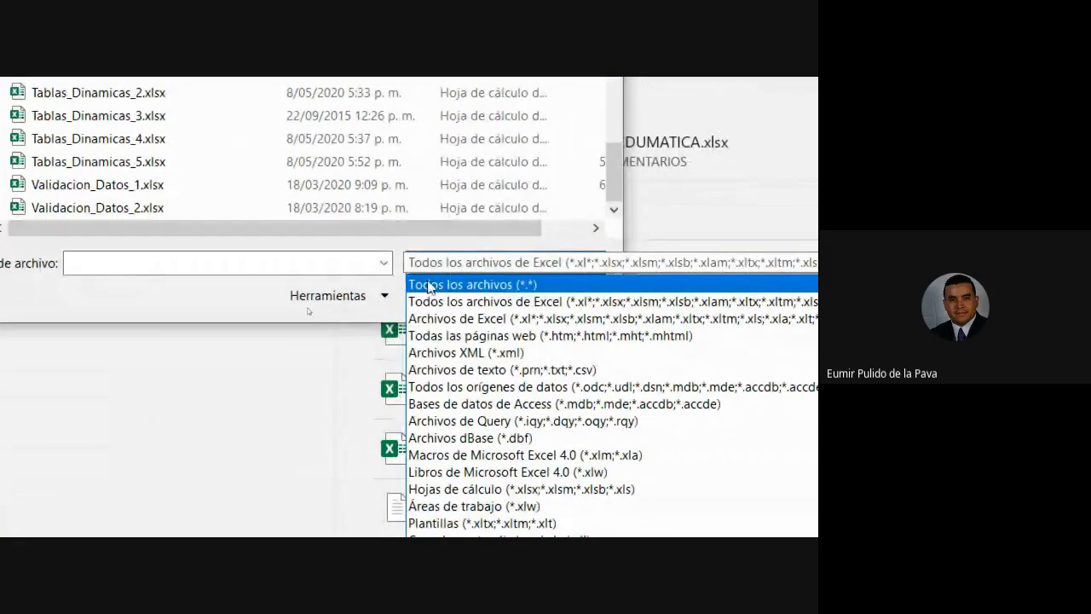
left_click(465, 283)
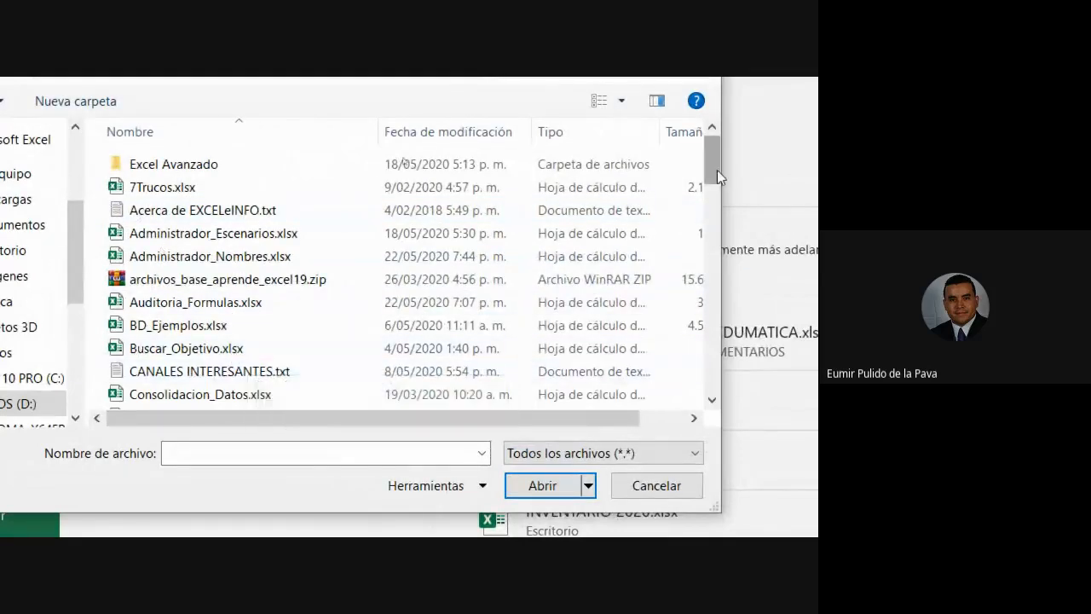
left_click_drag(716, 169, 721, 375)
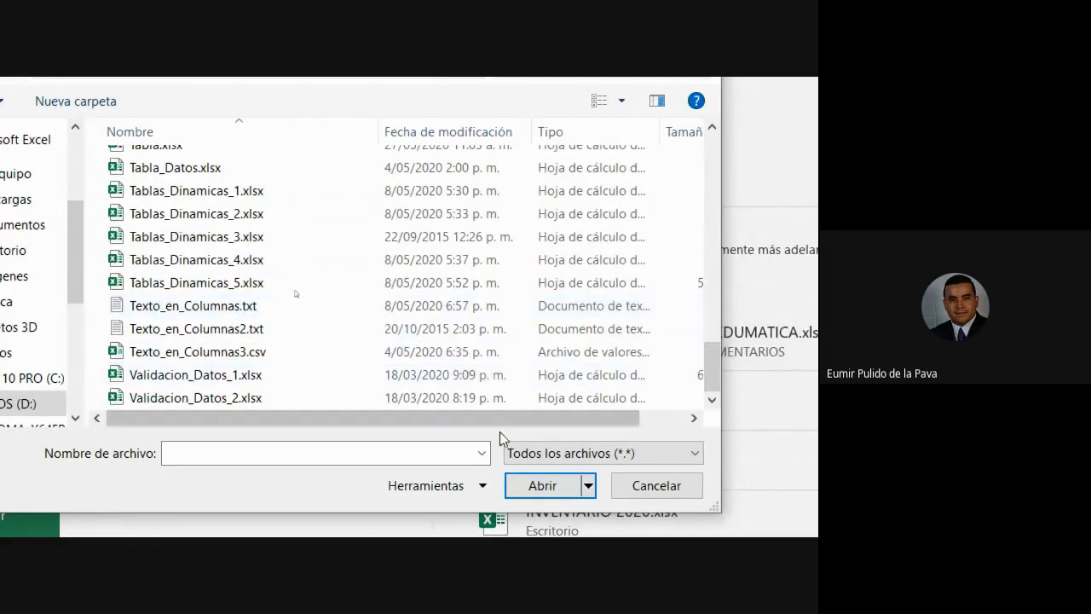
left_click(551, 454)
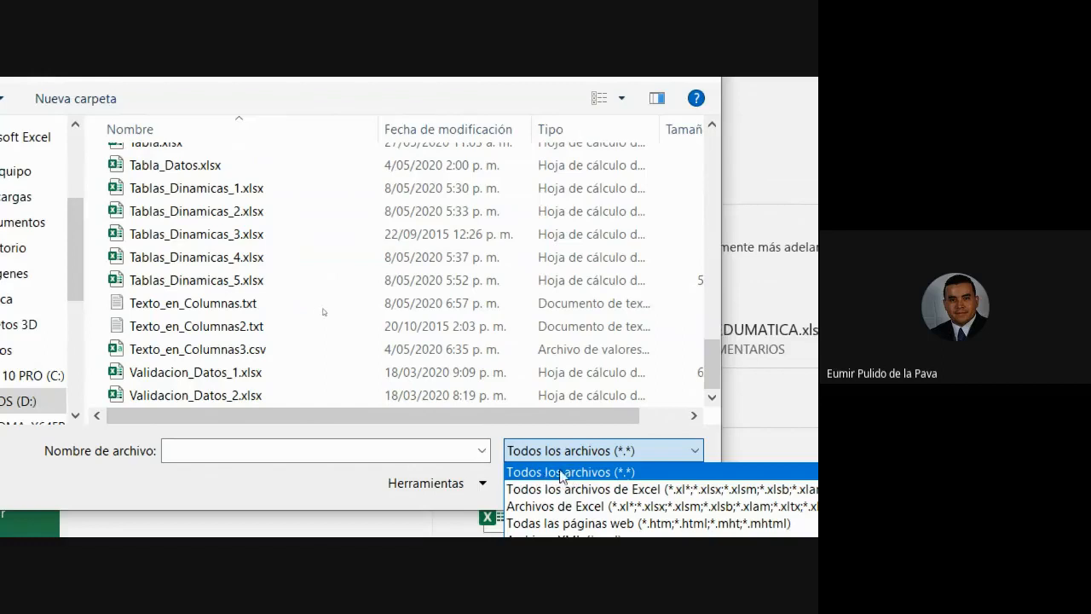
left_click(563, 474)
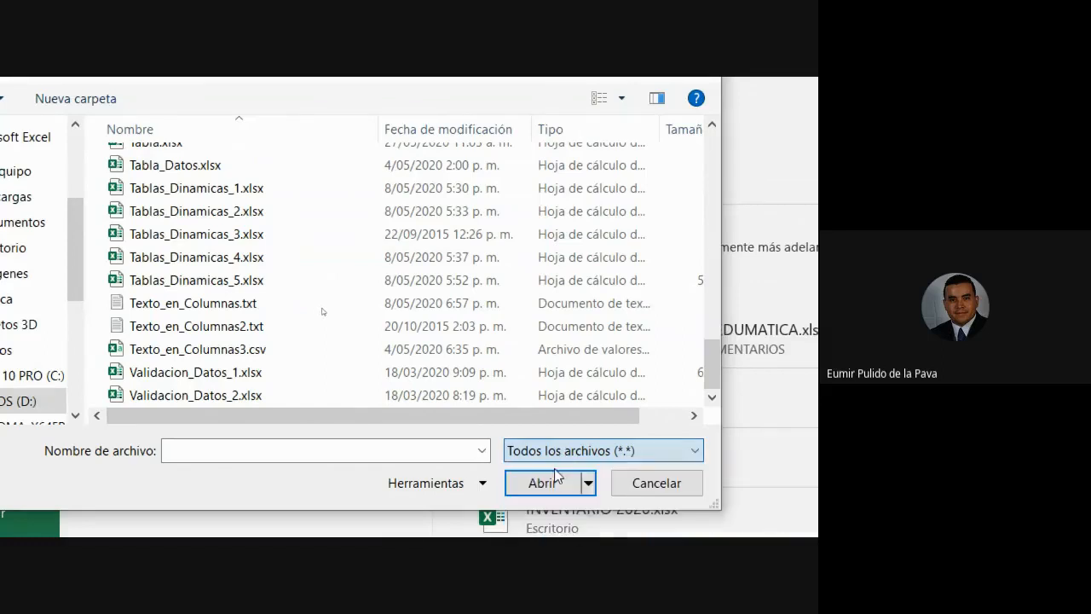
left_click(182, 309)
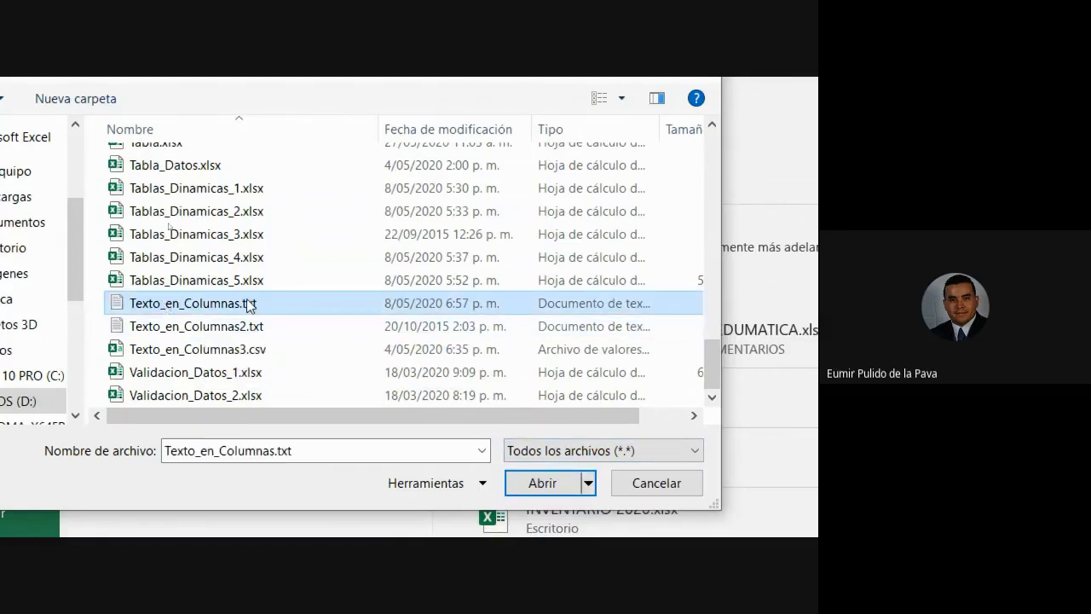
left_click(541, 483)
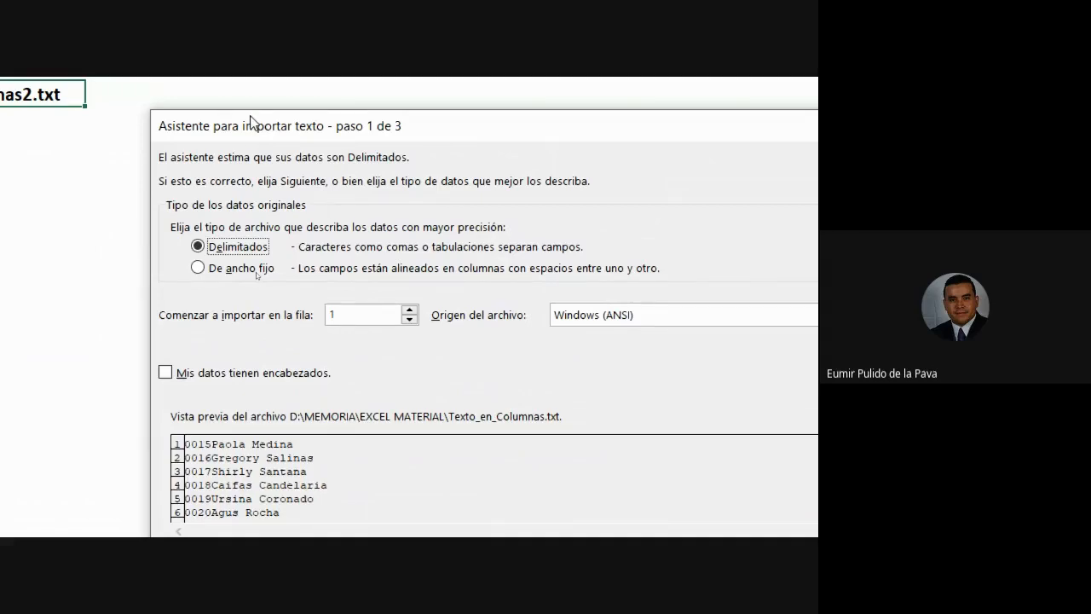
Select De ancho fijo and check the raw contents of Texto_en_Columnas.txt in Notepad.
left_click(231, 270)
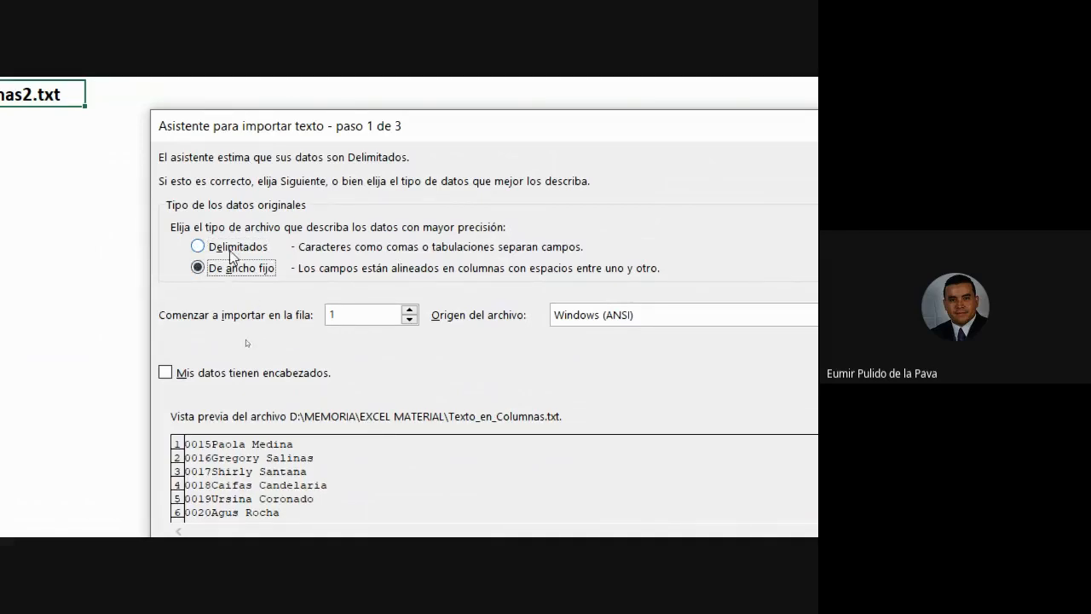
left_click(233, 249)
left_click(232, 267)
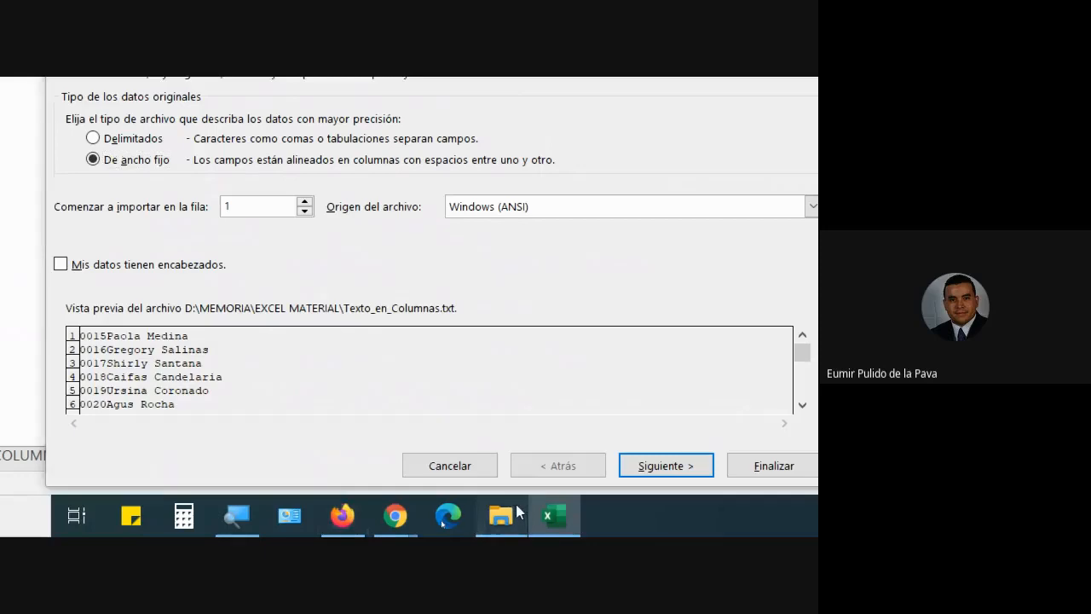
left_click(553, 526)
double_click(257, 367)
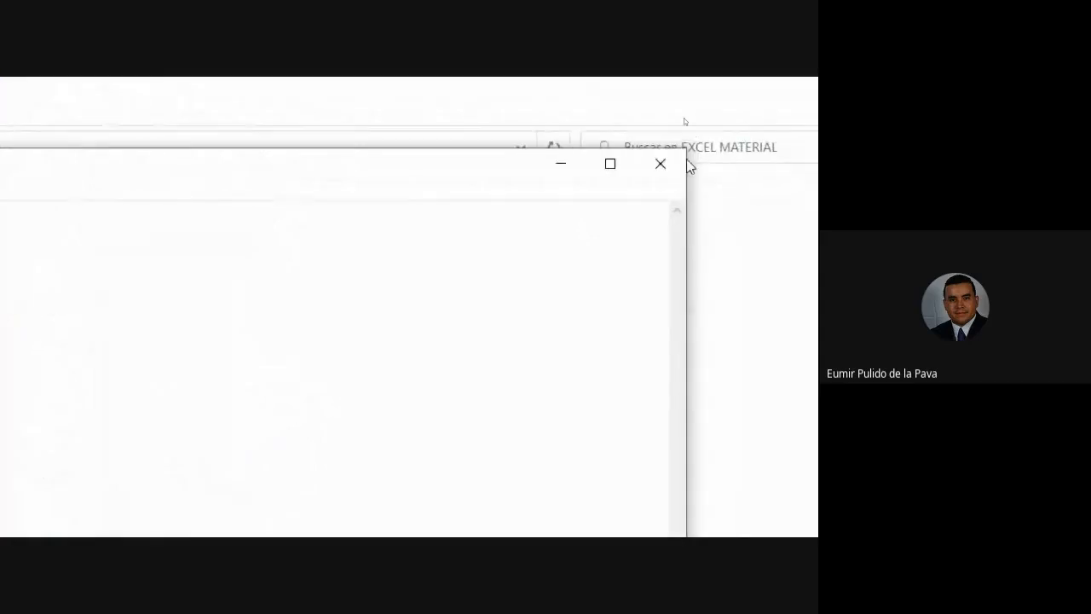
left_click(662, 164)
left_click(224, 516)
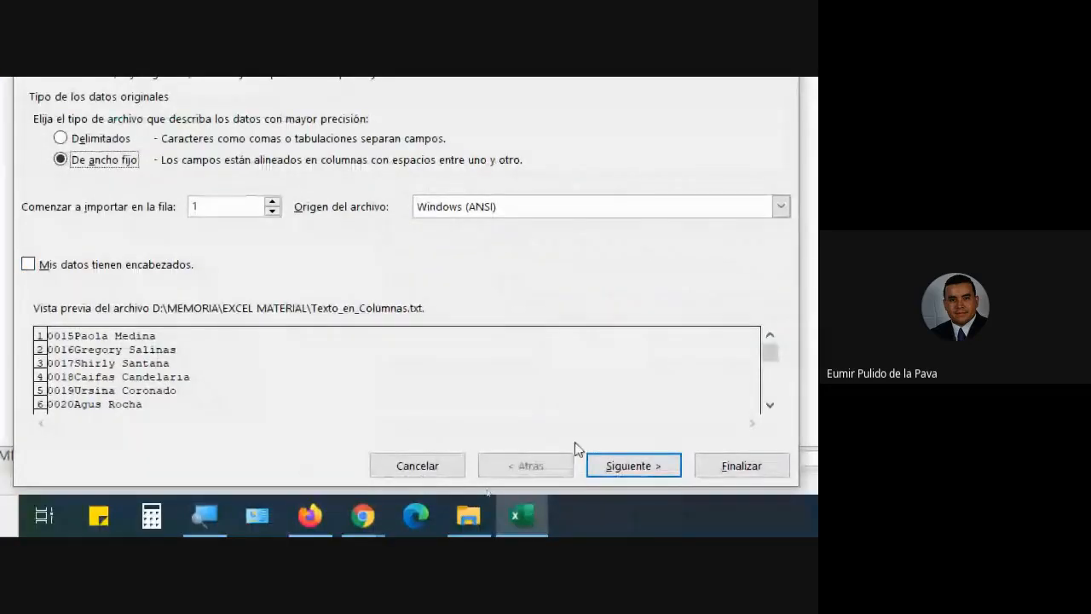
Briefly try Delimitados, then return to De ancho fijo and advance to step 2 of 3.
left_click(606, 465)
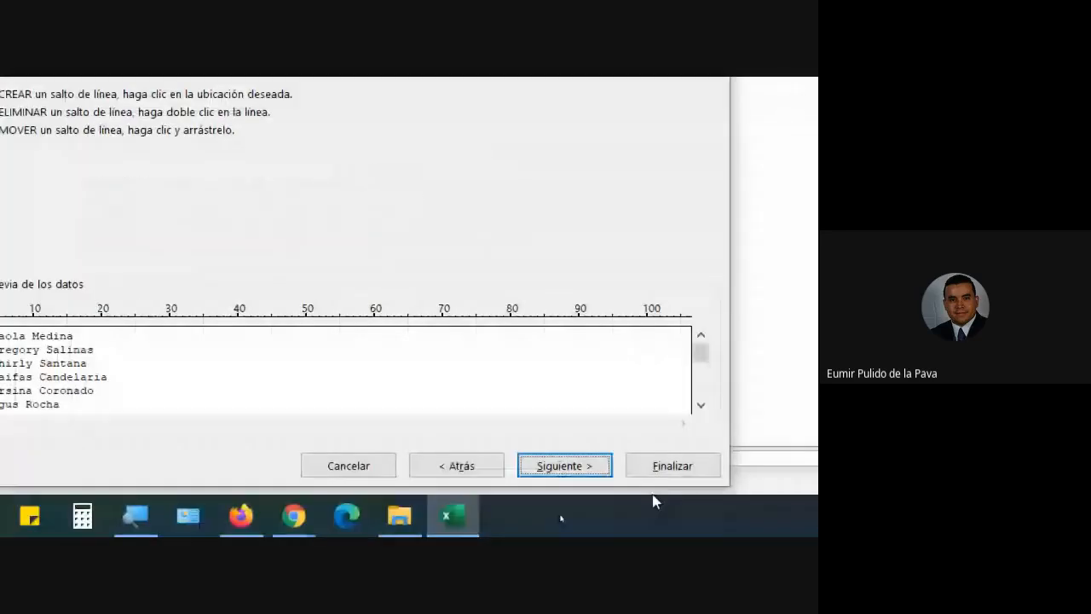
left_click(445, 461)
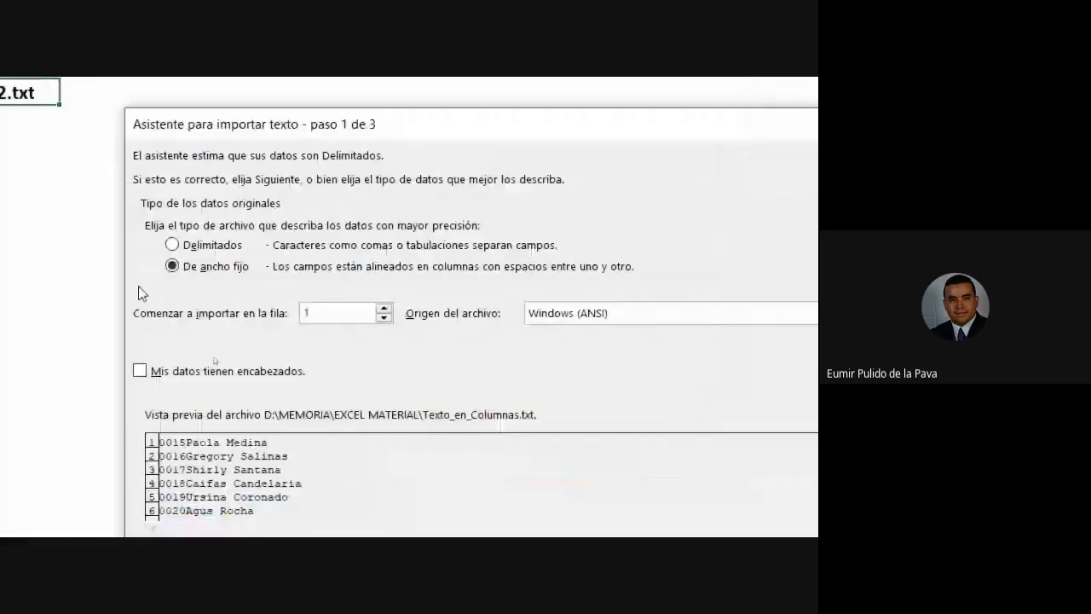
left_click(172, 244)
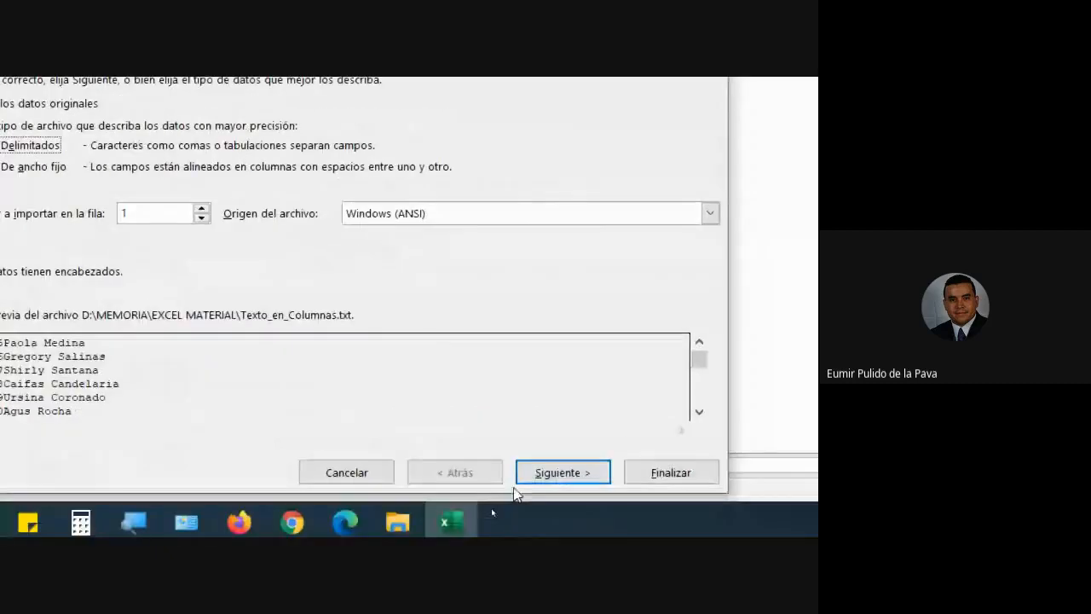
left_click(529, 475)
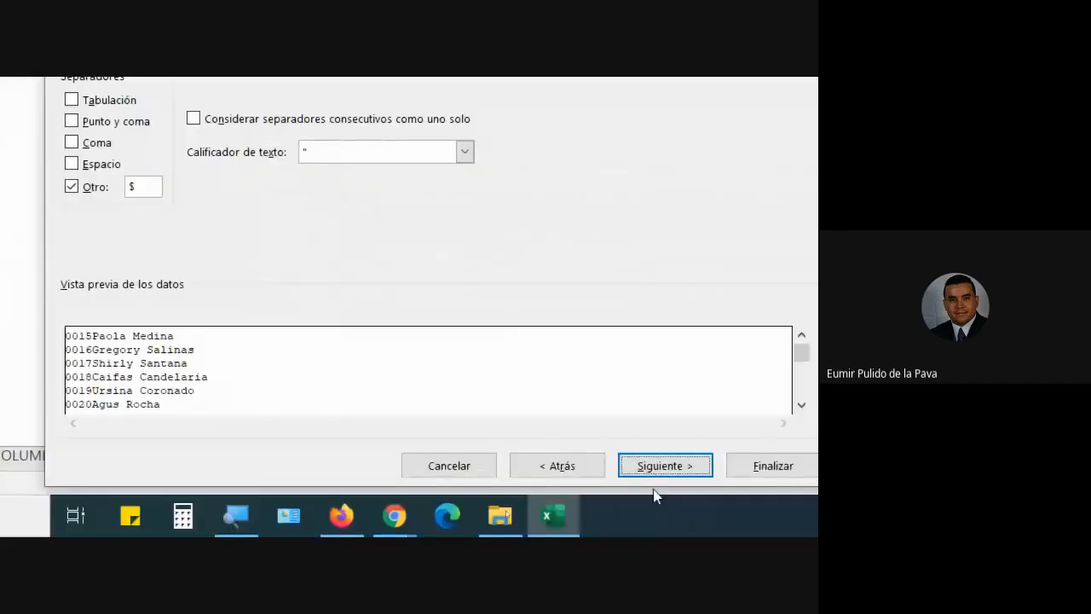
left_click(576, 465)
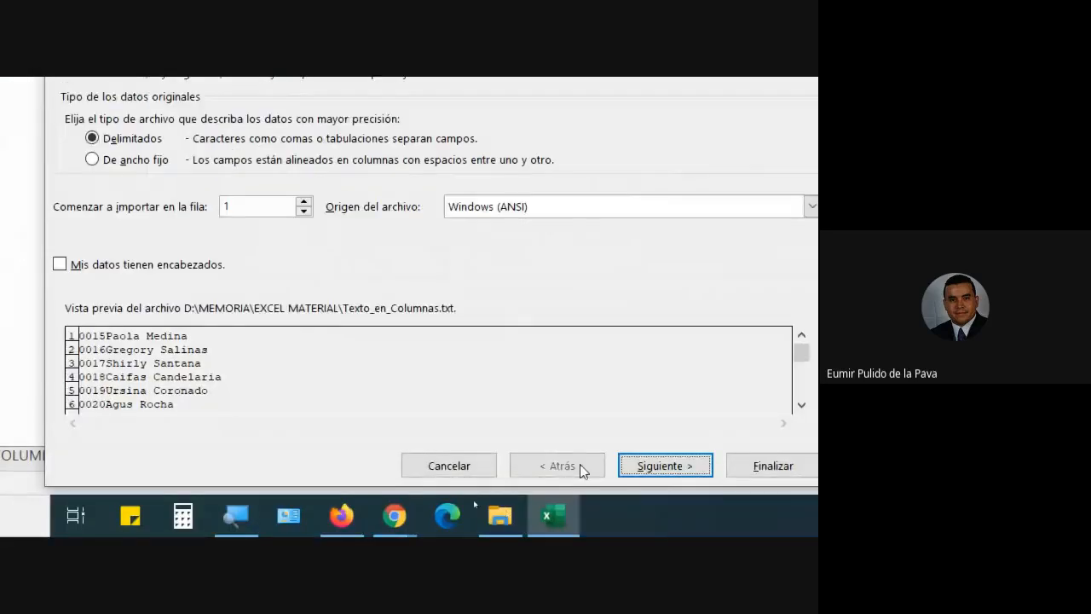
left_click(151, 230)
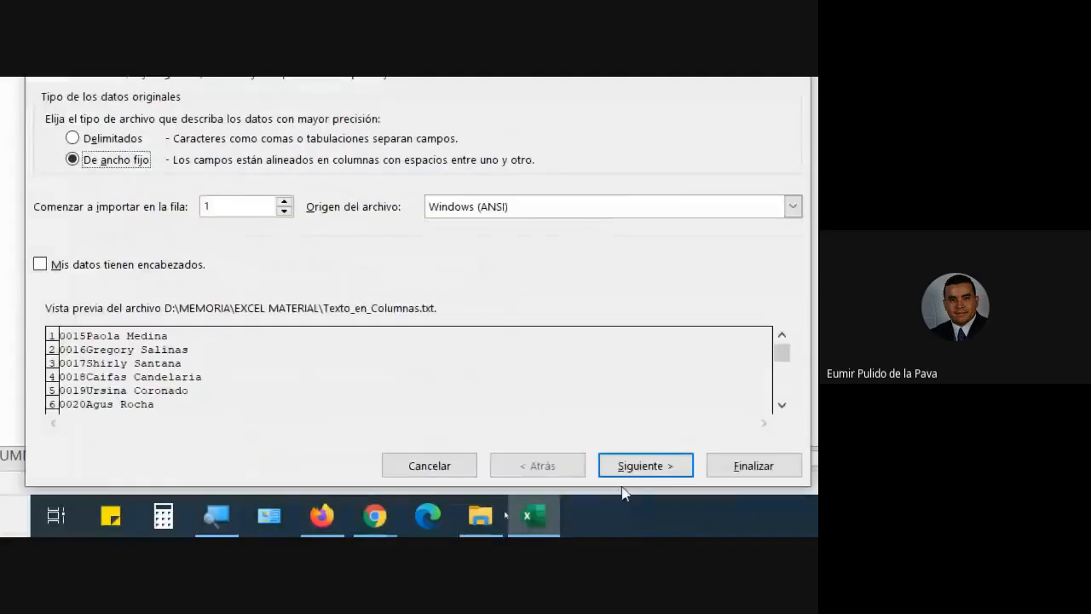
left_click(709, 533)
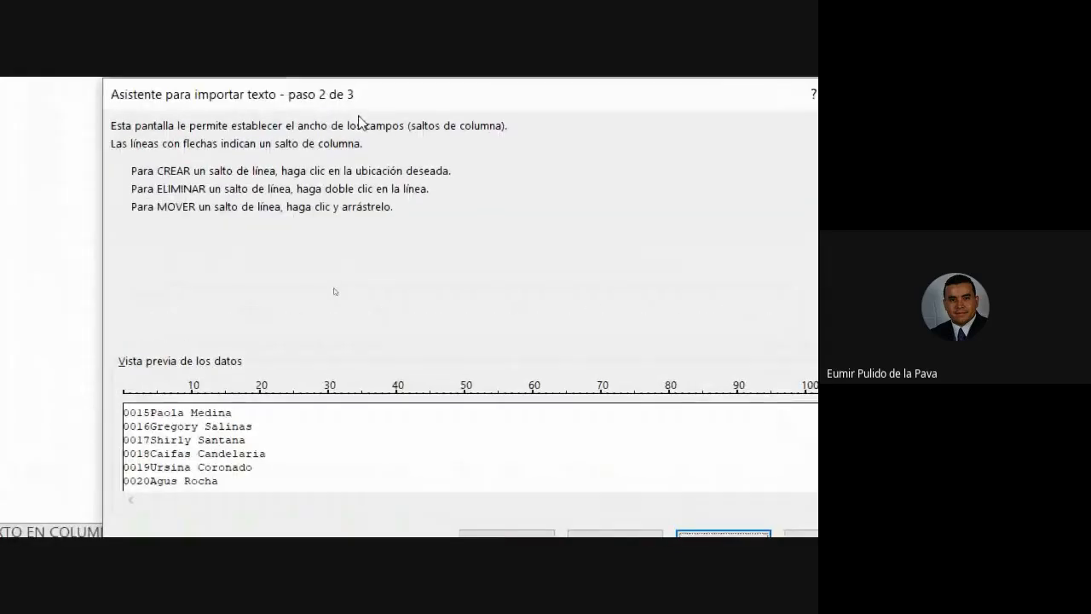
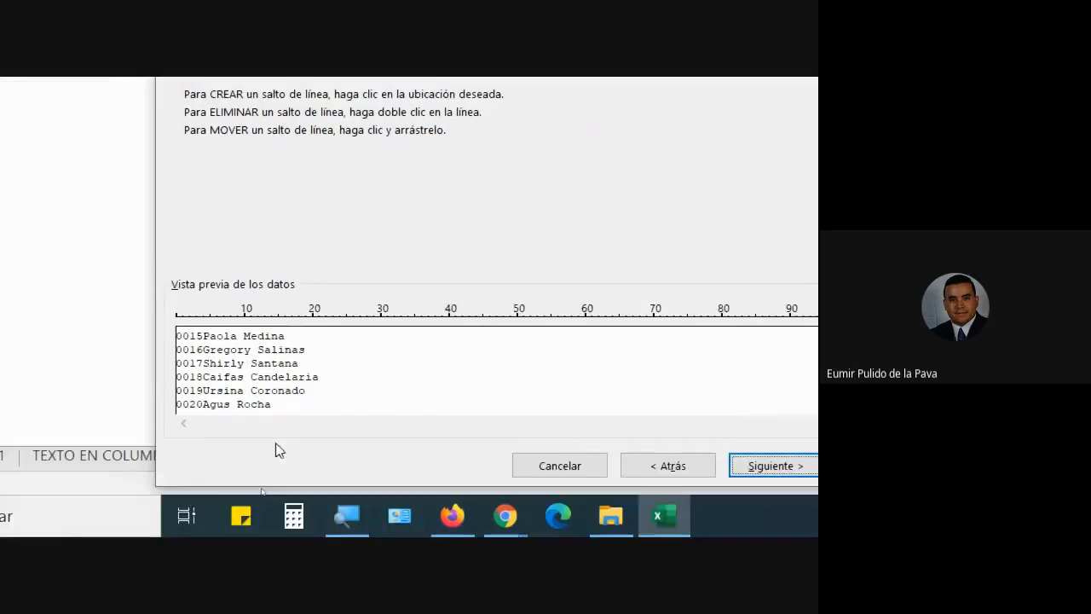
Delete the column breaks at 21, 31 and 38, leaving one break right after the four-digit IDs.
left_click(230, 383)
left_click(319, 383)
left_click(387, 383)
left_click(435, 384)
left_click(441, 383)
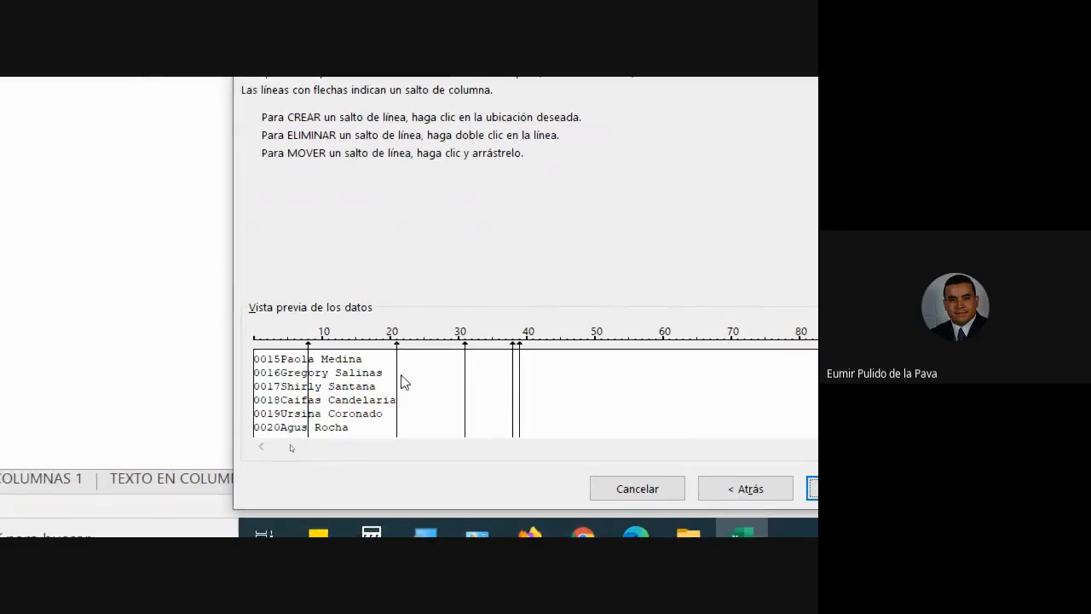
double_click(397, 375)
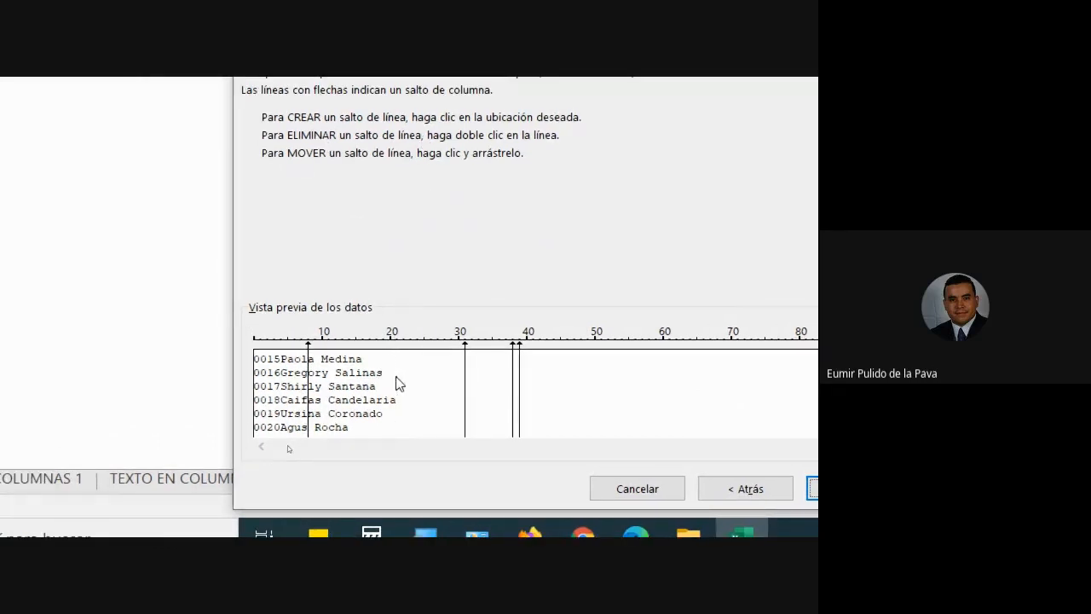
double_click(465, 367)
left_click_drag(513, 375, 247, 400)
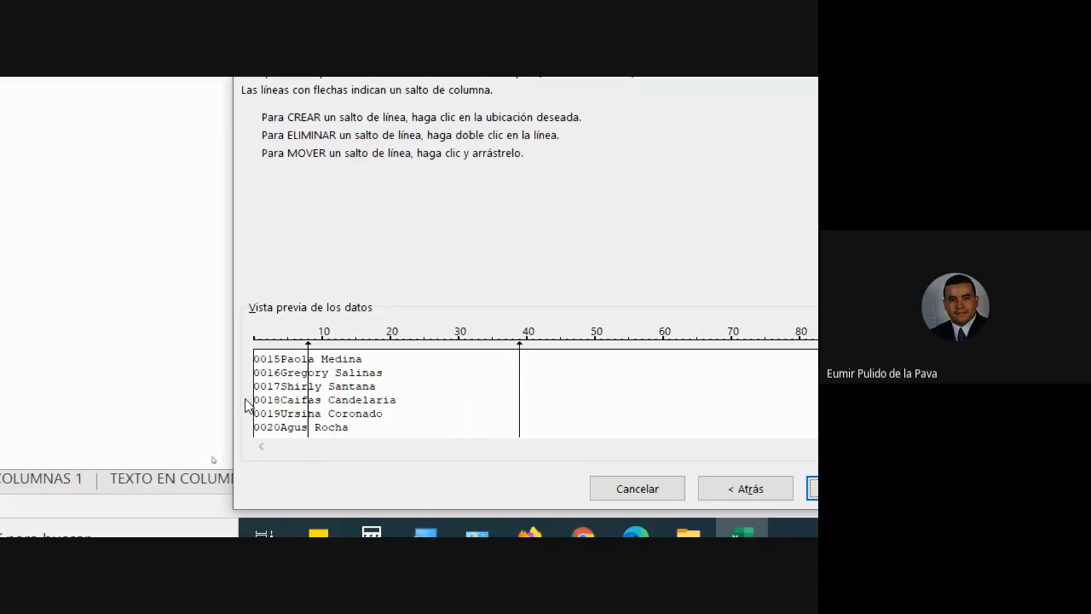
double_click(520, 377)
left_click_drag(310, 347, 281, 347)
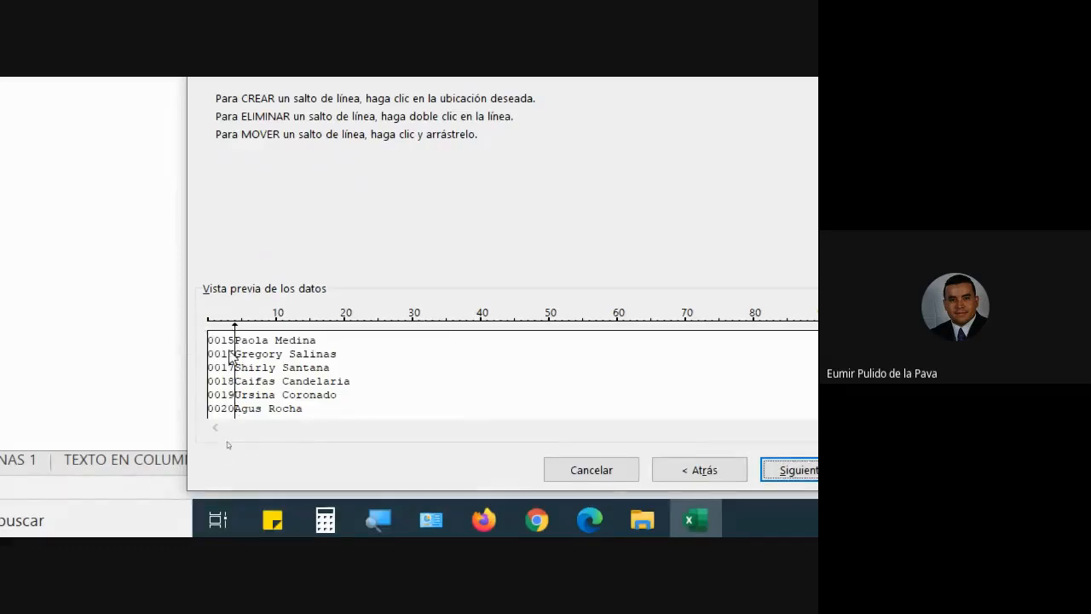
Skip past the column format step and finish importing the IDs and names into the sheet.
left_click(797, 470)
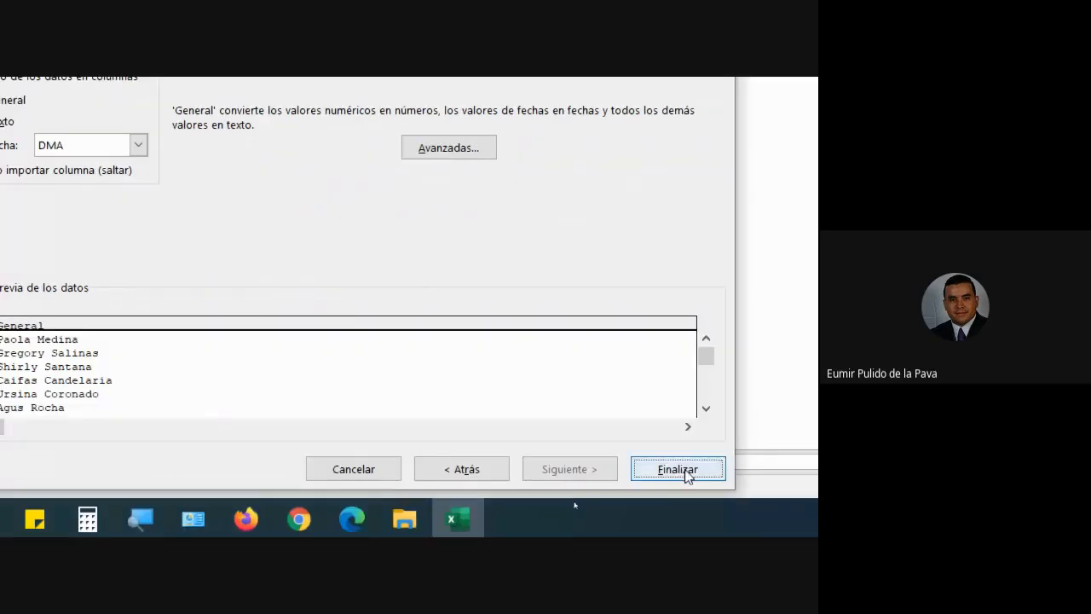
left_click(678, 469)
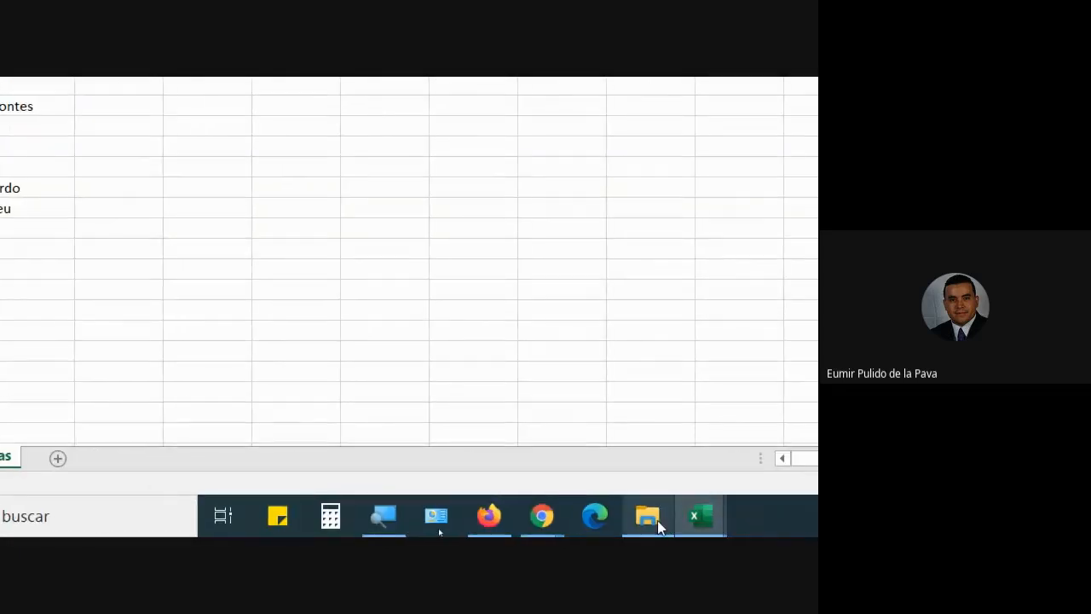
Open Texto_en_Columnas.txt in Notepad and highlight the zero-padded IDs 0015 and 0020.
left_click(657, 520)
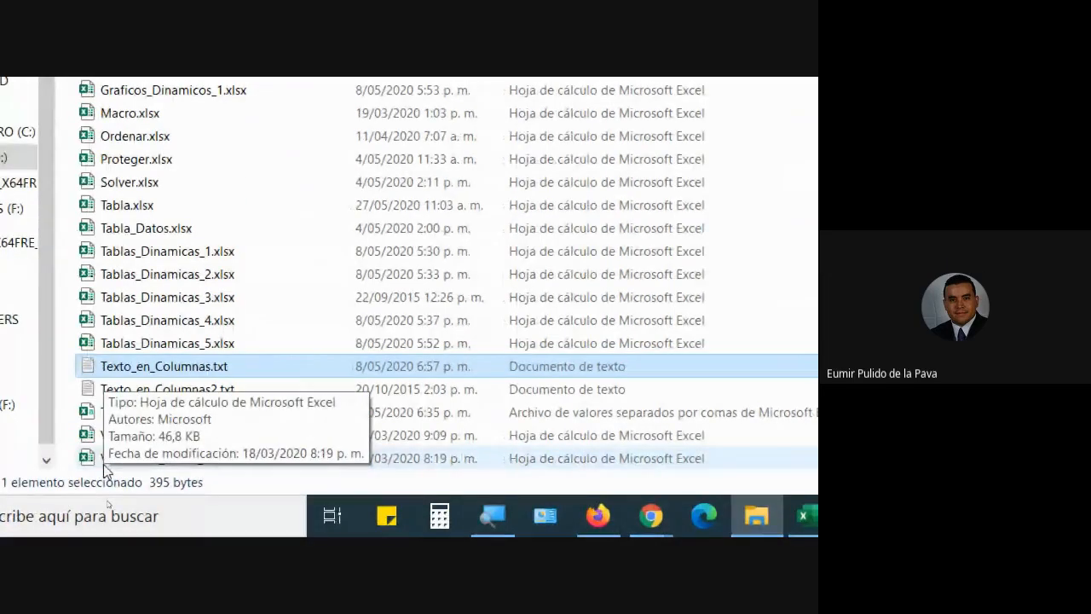
double_click(160, 375)
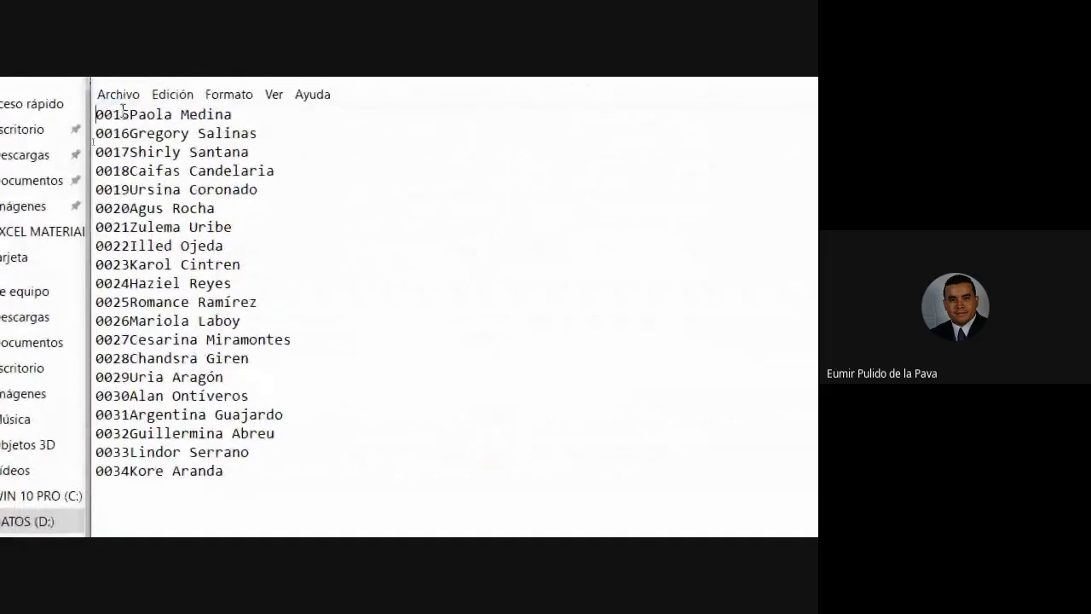
left_click_drag(130, 116, 95, 133)
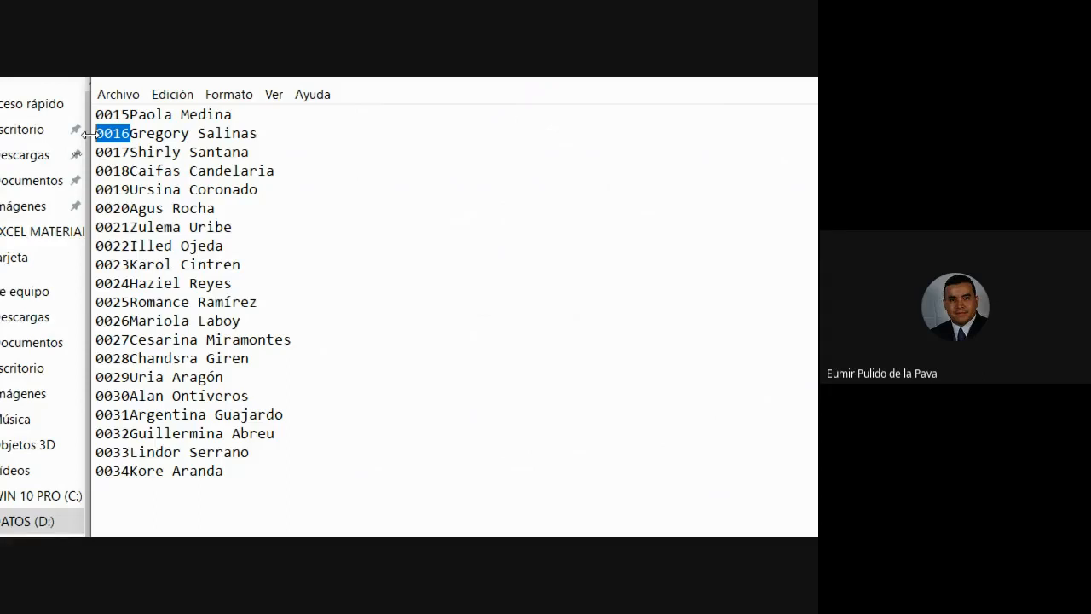
left_click_drag(95, 208, 131, 208)
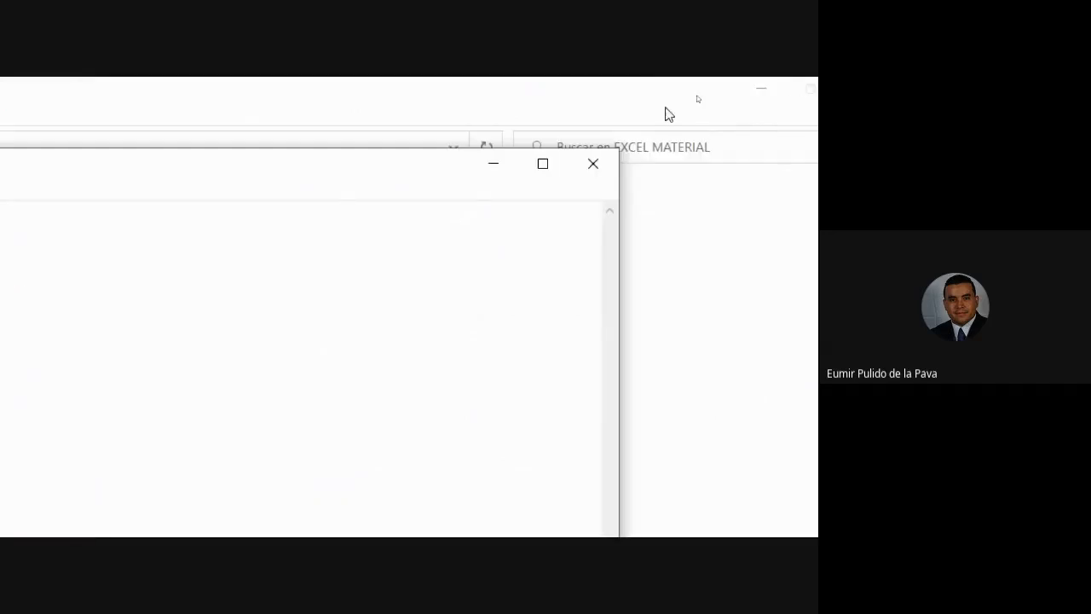
Close Notepad and return to the imported Excel worksheet.
left_click(596, 168)
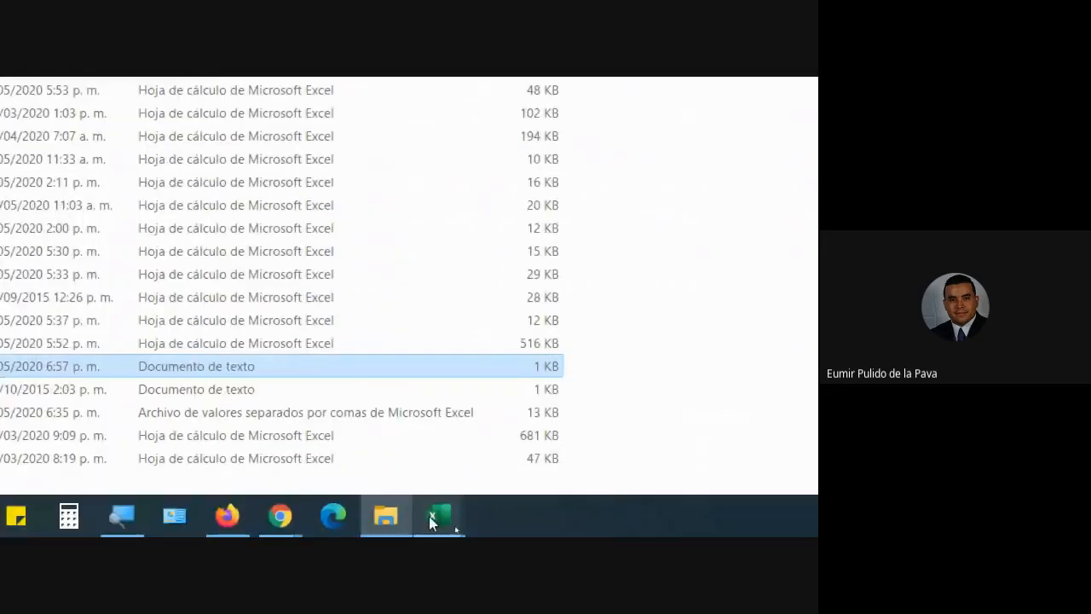
mouse_move(429, 516)
left_click(487, 441)
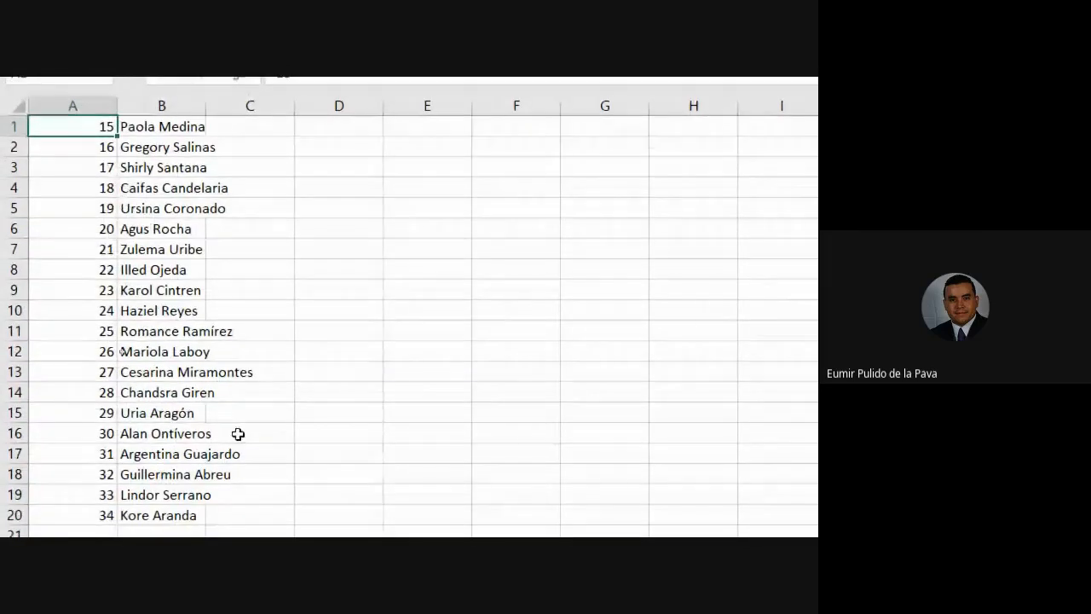
Enter 00000058 in E8 to show the leading zeros drop, then clear E8.
left_click(442, 302)
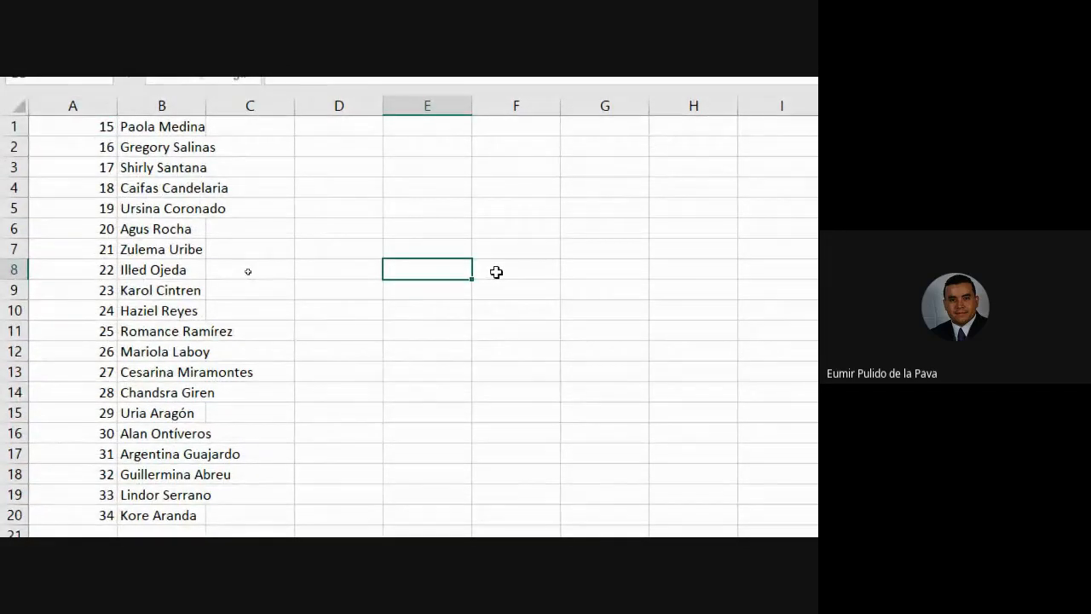
type("00000058")
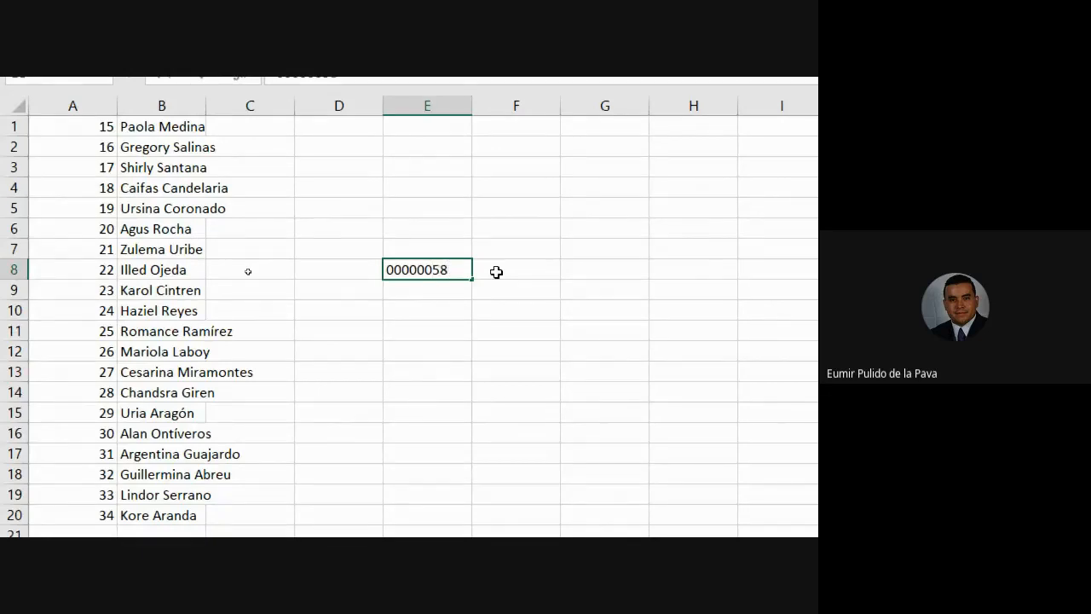
key("Return")
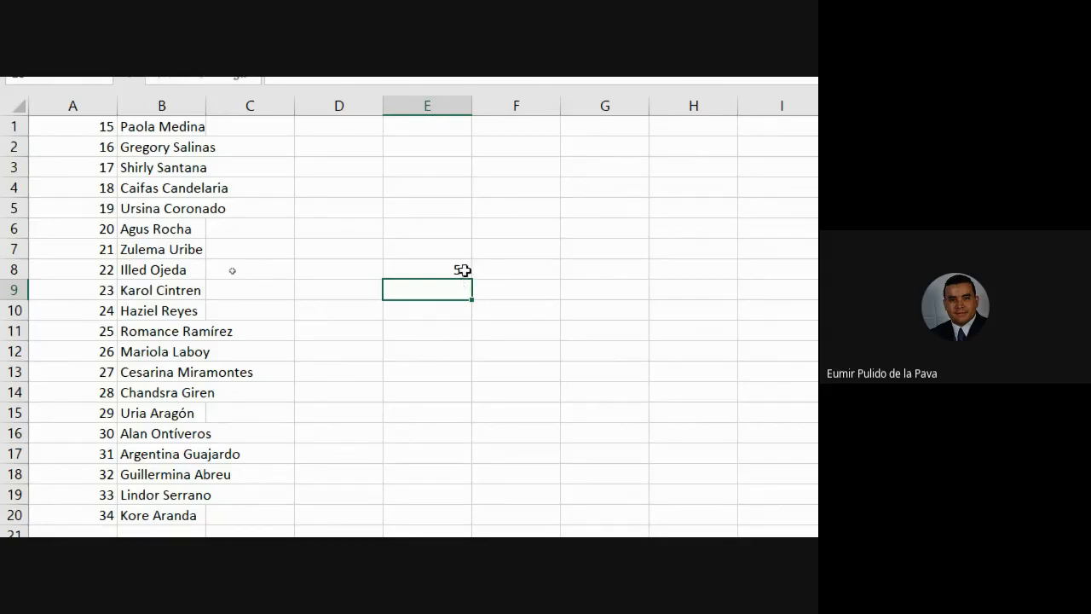
left_click(464, 269)
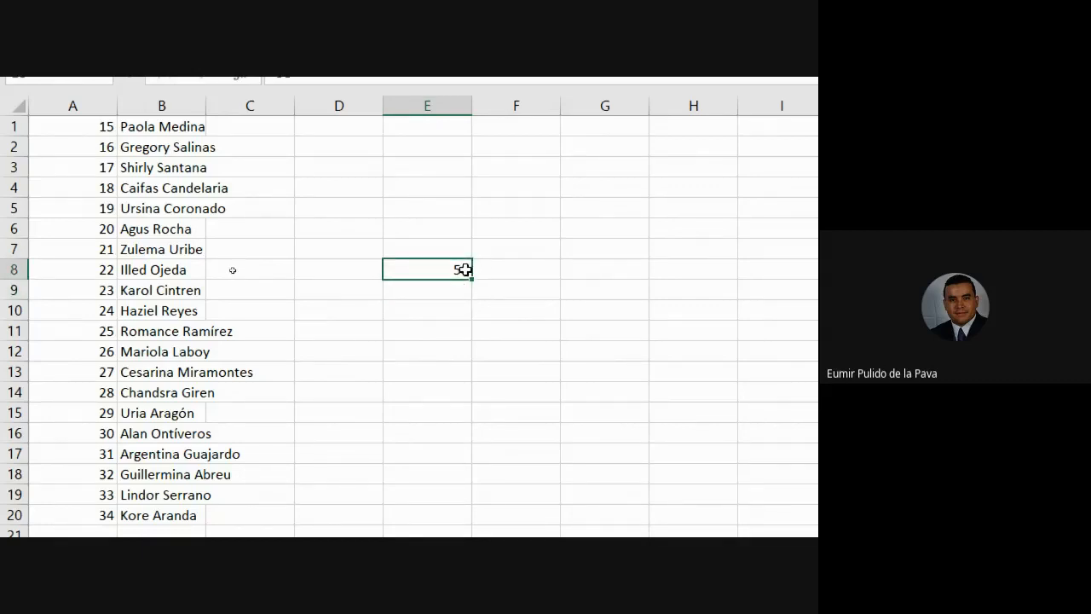
key("Delete")
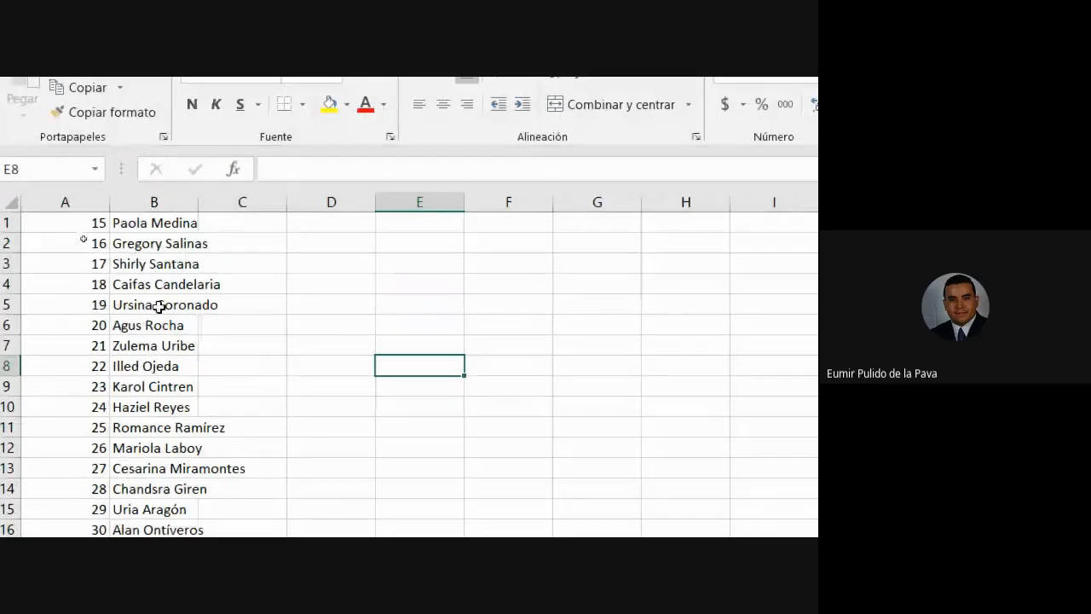
Split column B with Texto en columnas, Delimitados, using Espacio only instead of Otro.
left_click(160, 198)
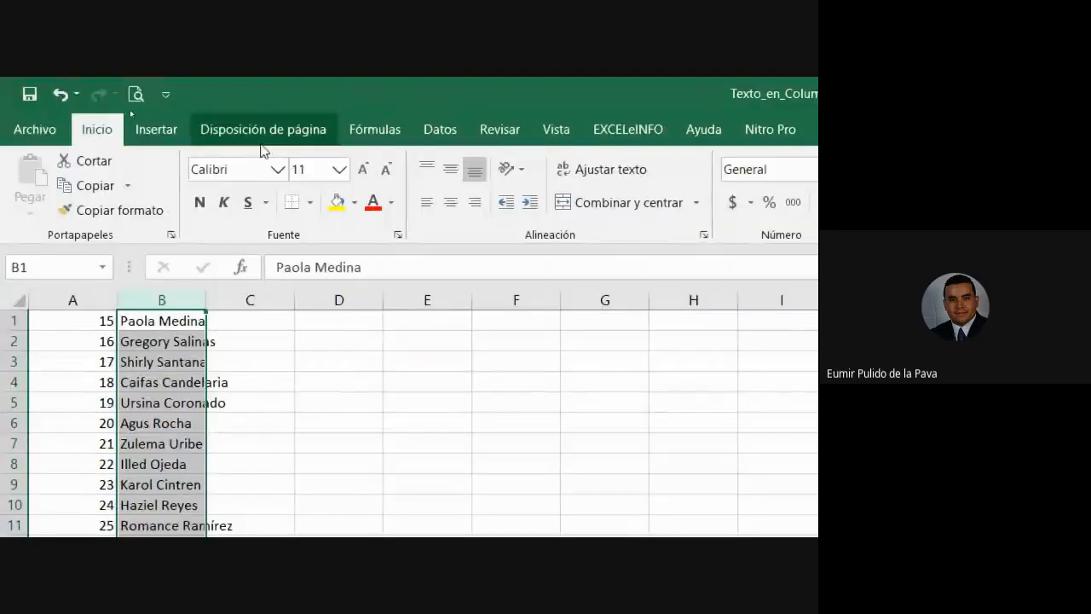
left_click(438, 129)
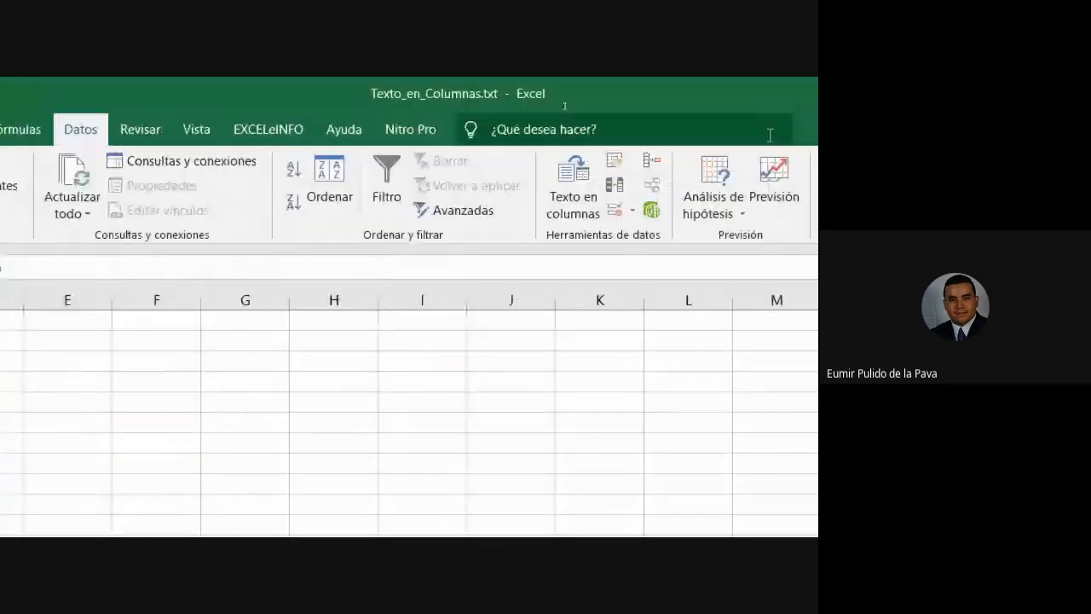
left_click(569, 195)
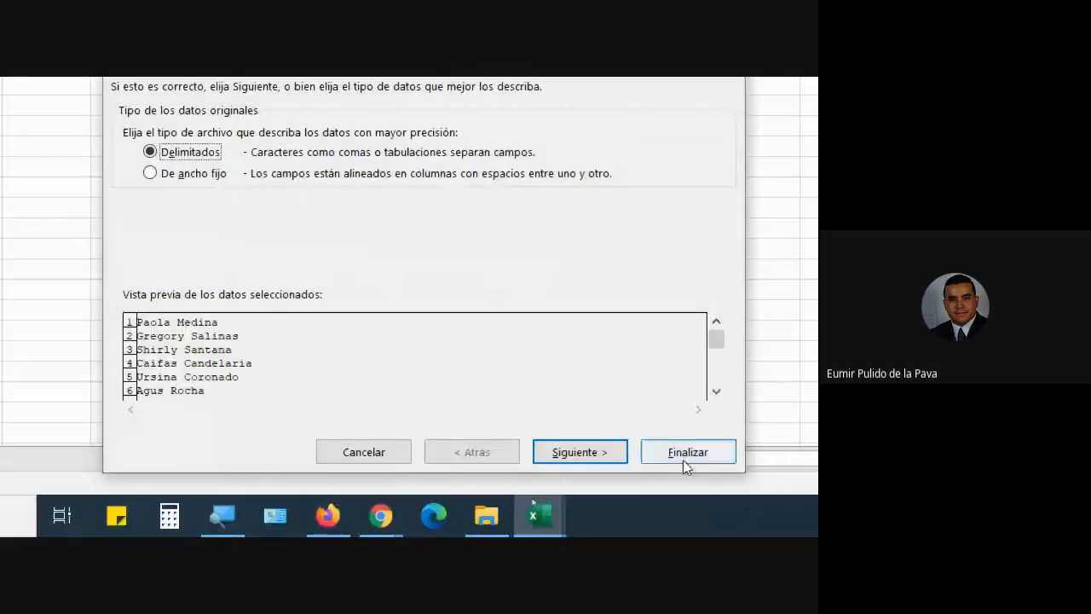
left_click(597, 450)
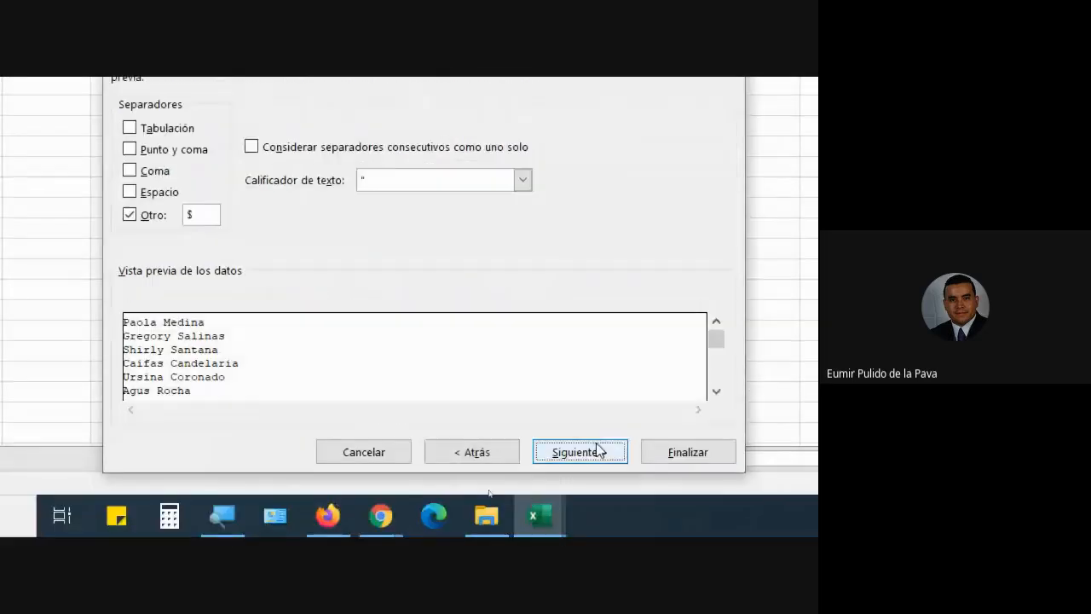
left_click(130, 192)
left_click(130, 214)
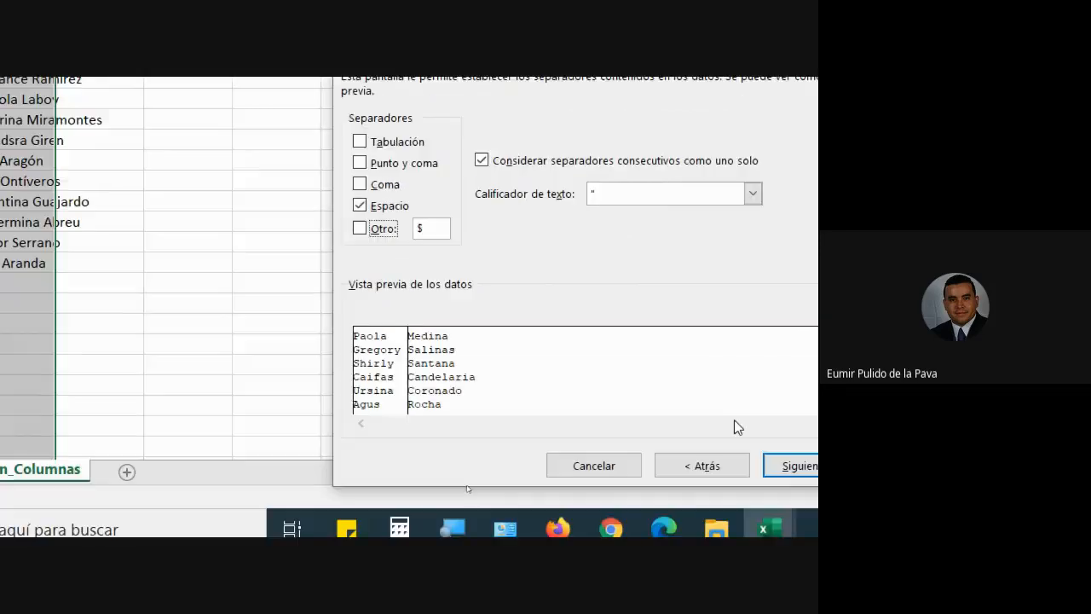
left_click(674, 493)
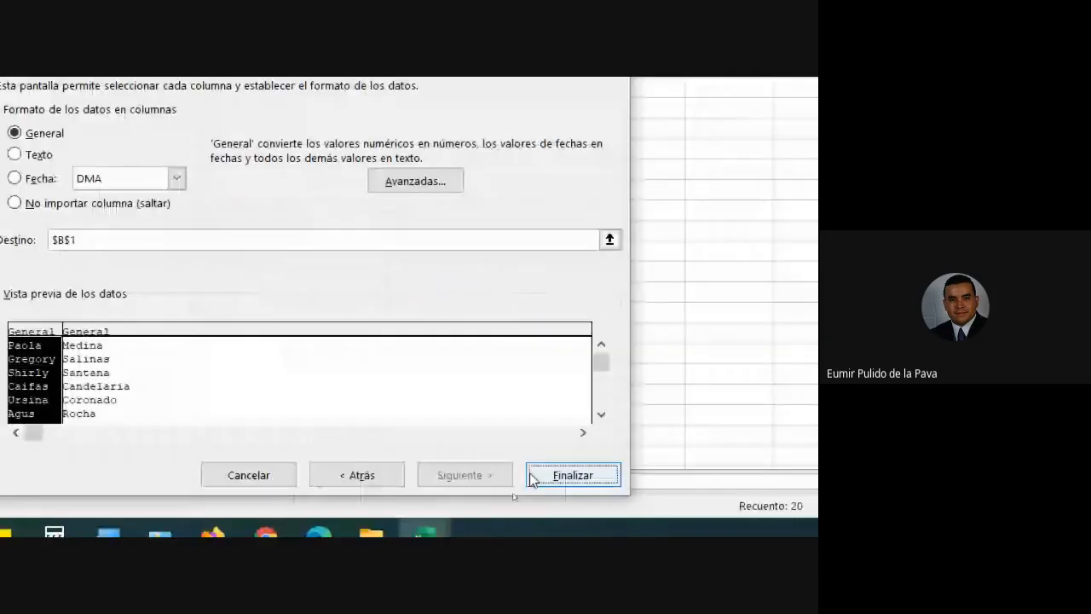
left_click(545, 475)
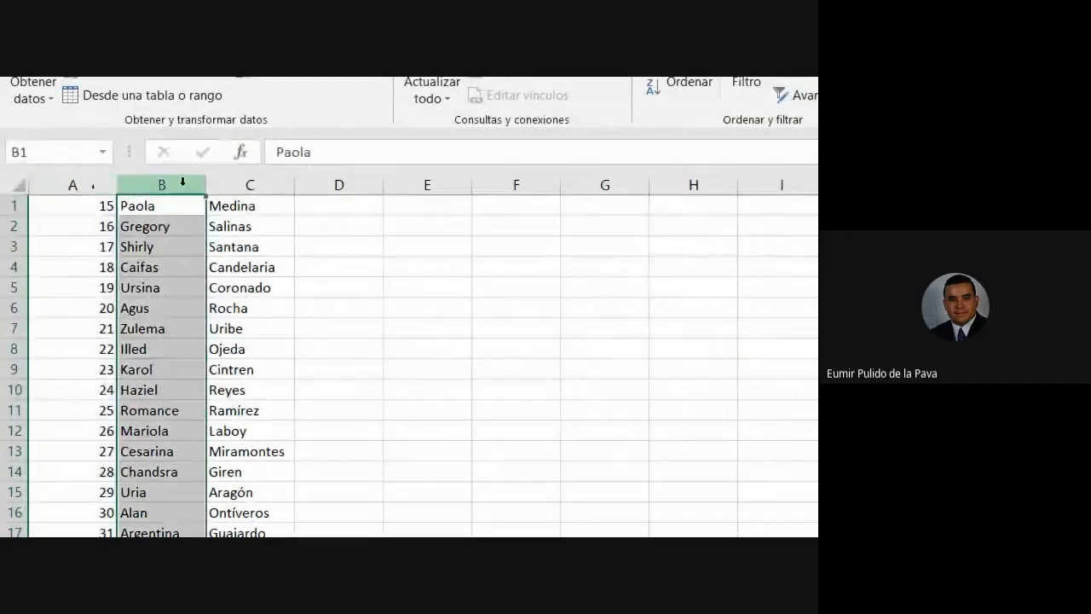
Select columns C, B, A and C in turn to check the split result.
left_click(240, 184)
left_click(170, 185)
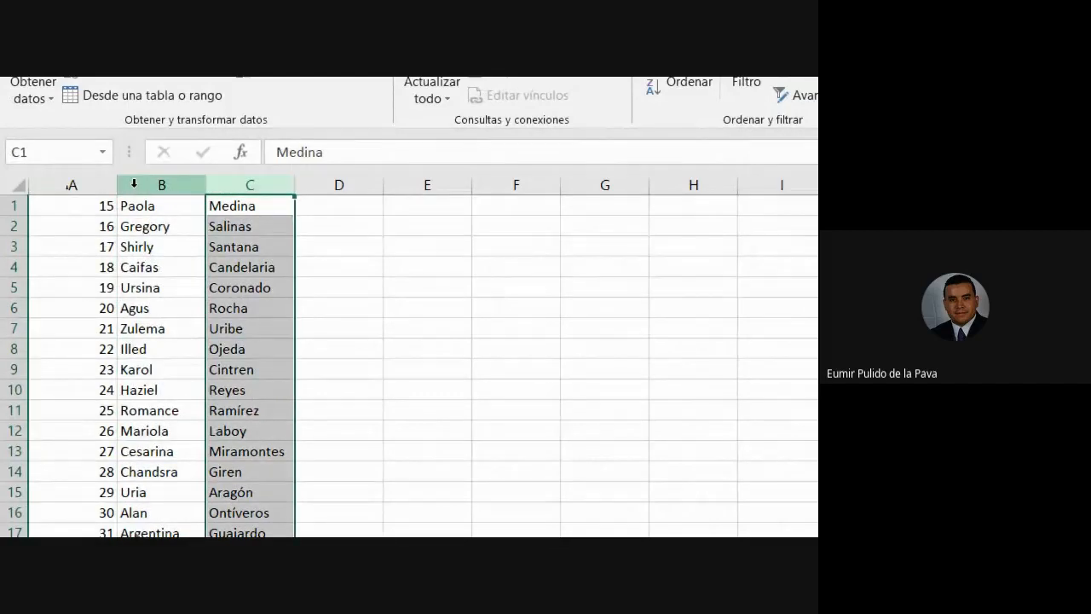
left_click(92, 184)
left_click(252, 184)
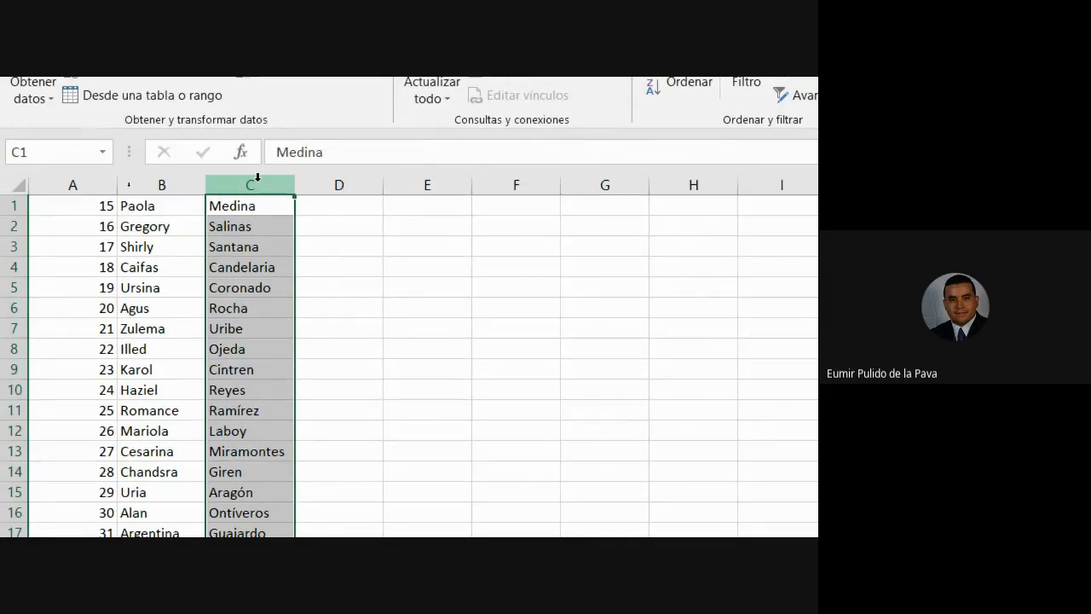
Select the IDs A1:A20 from A1 with Ctrl+Shift+Down.
left_click(60, 205)
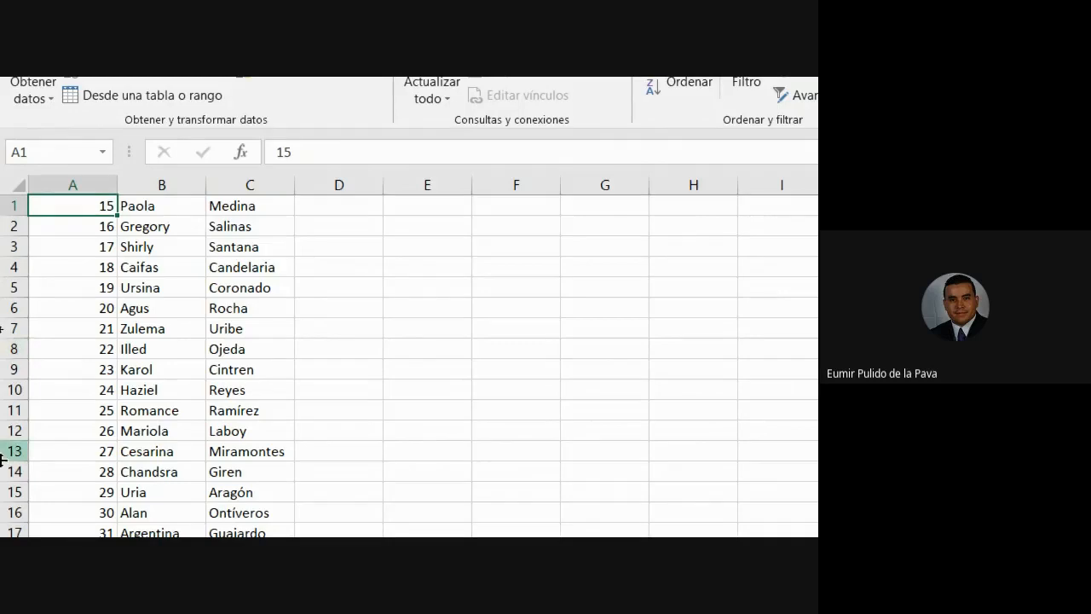
key("ctrl+shift+Down")
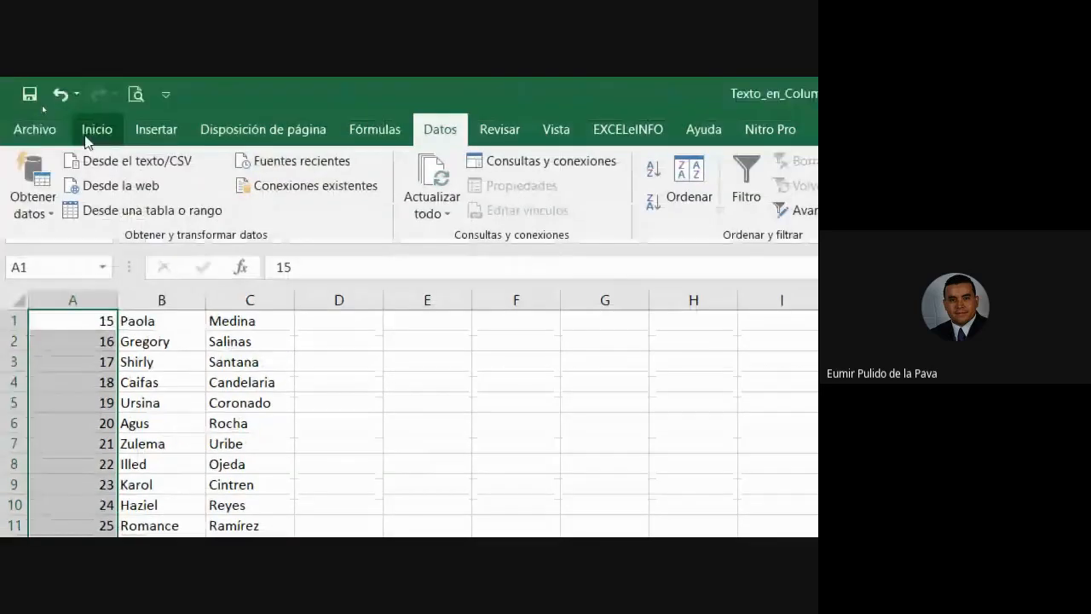
Open Formato de celdas for the selected IDs and choose the Personalizada category.
left_click(92, 130)
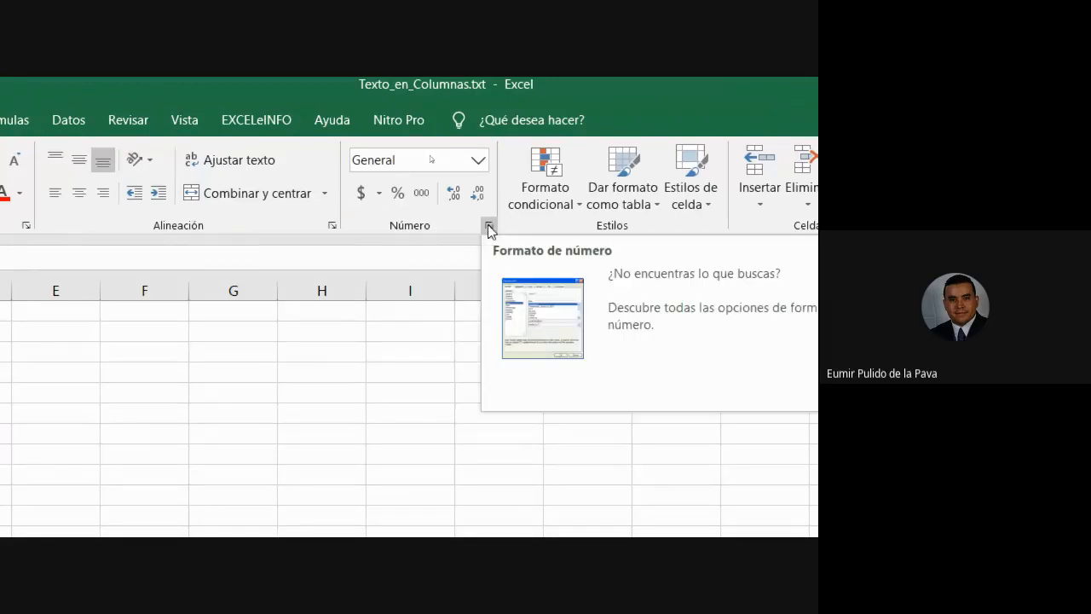
left_click(489, 227)
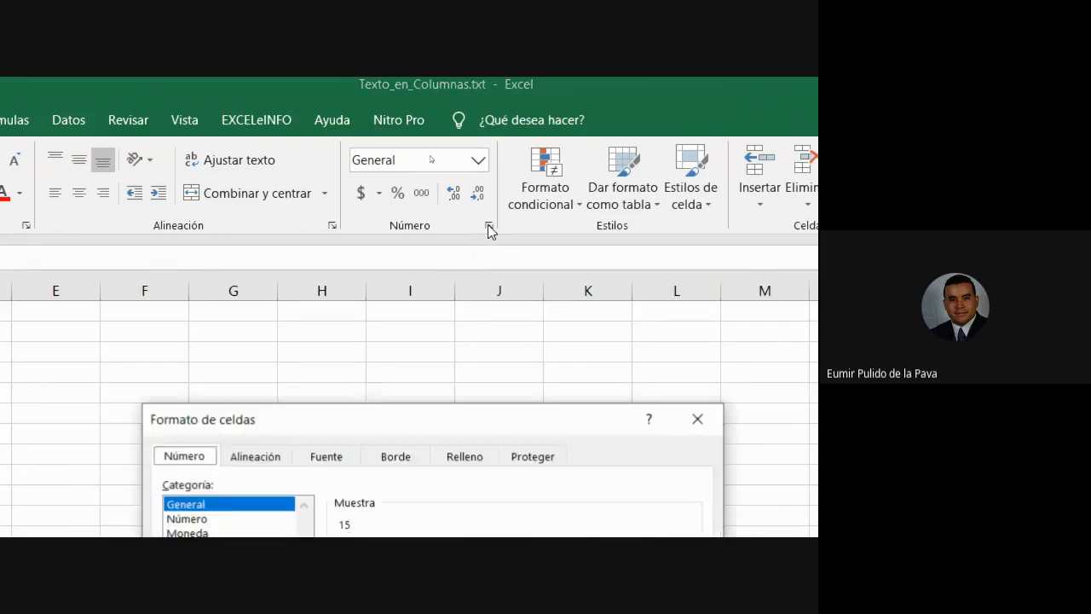
left_click_drag(274, 421, 446, 305)
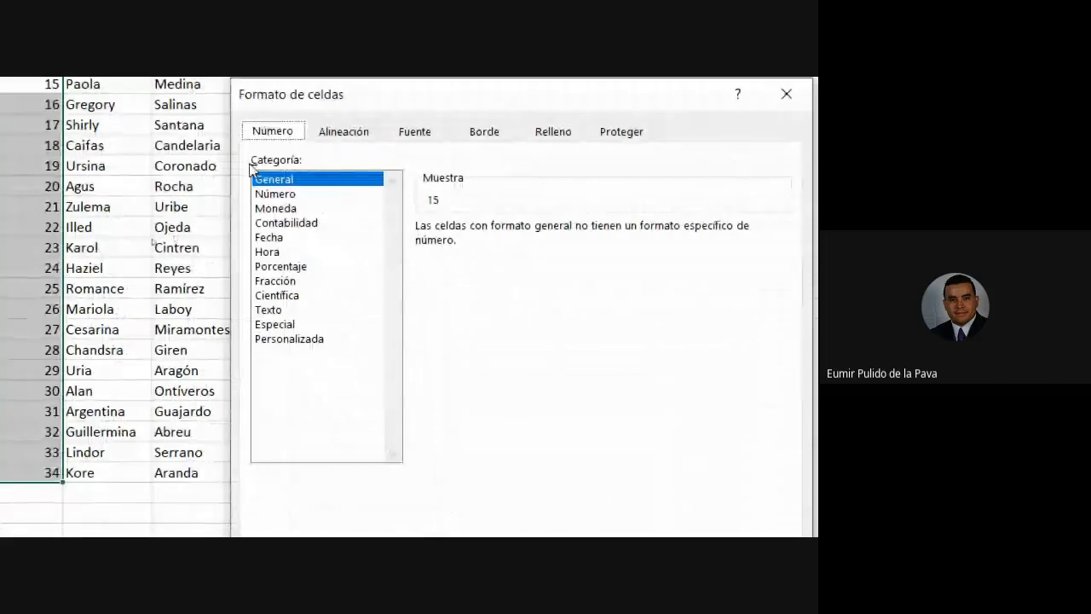
left_click(294, 346)
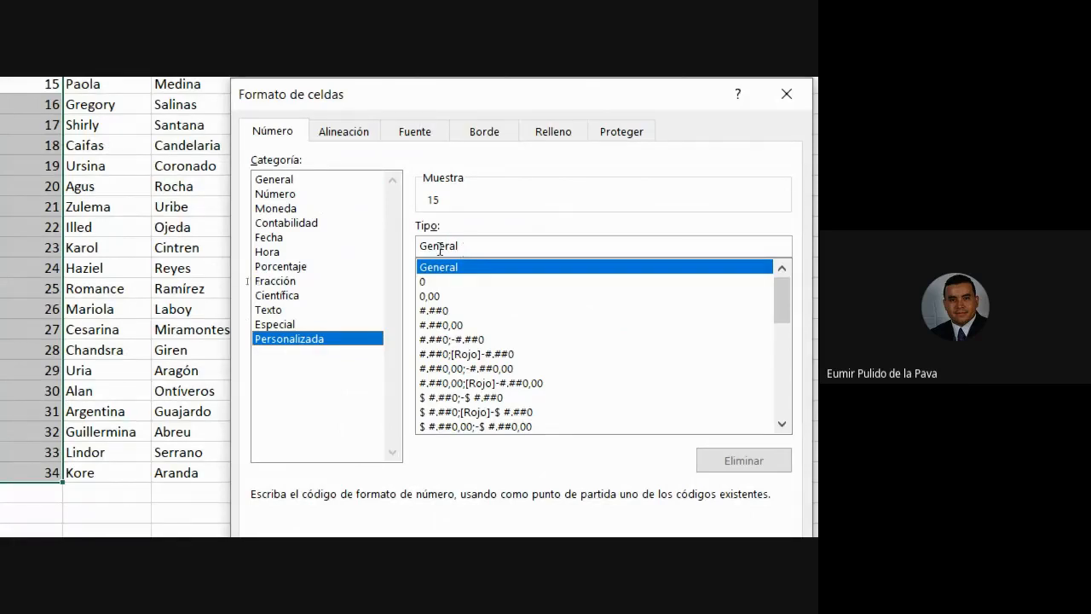
Replace General with the custom format code 00## and apply it to the IDs.
left_click(469, 247)
left_click_drag(470, 247, 407, 256)
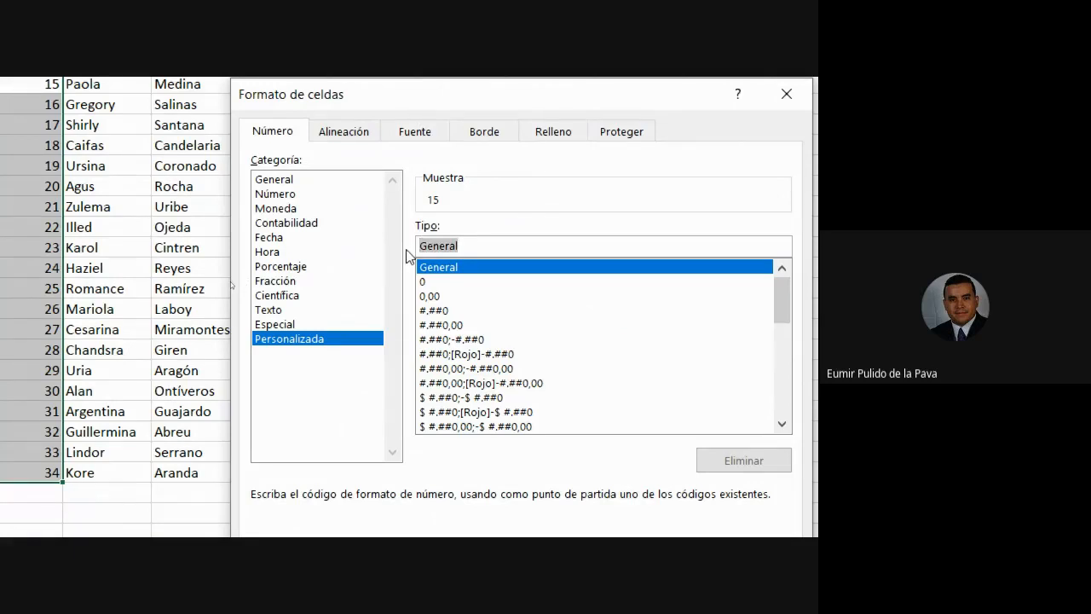
type("00")
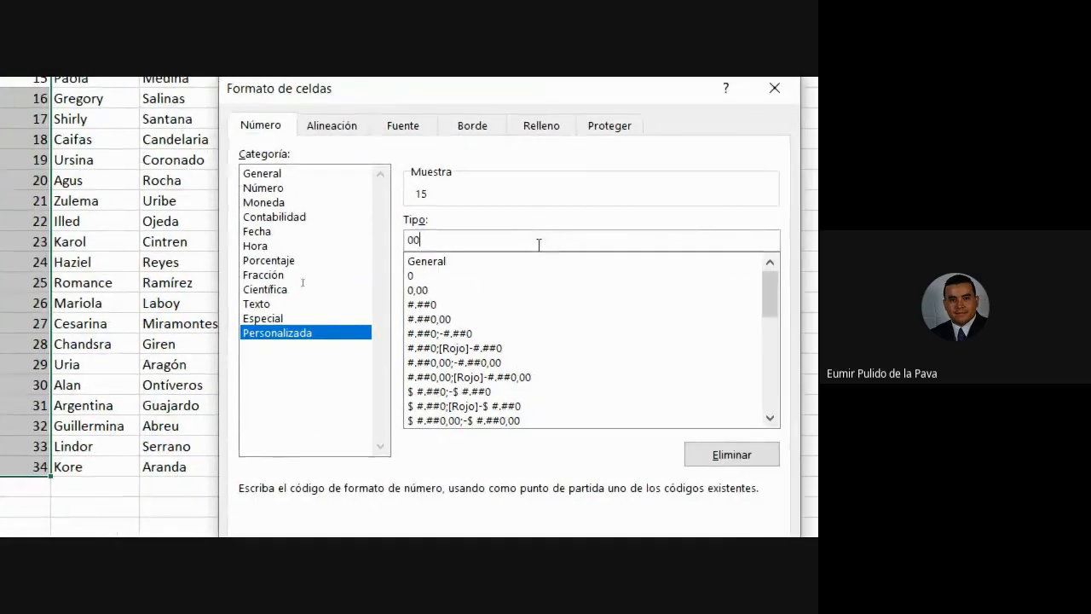
type("##")
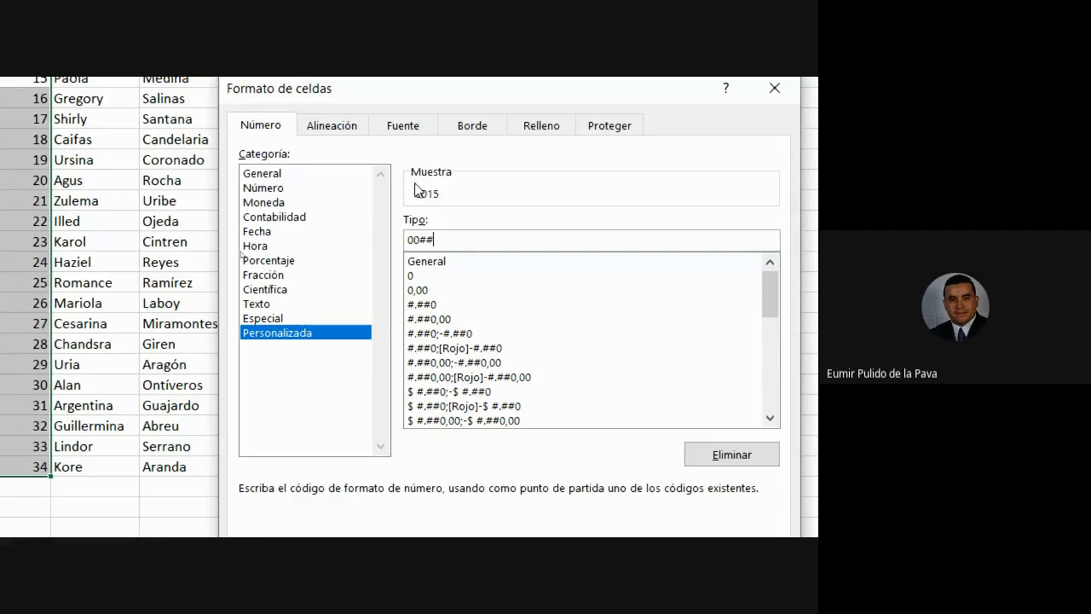
type("##")
left_click(419, 240)
type("000")
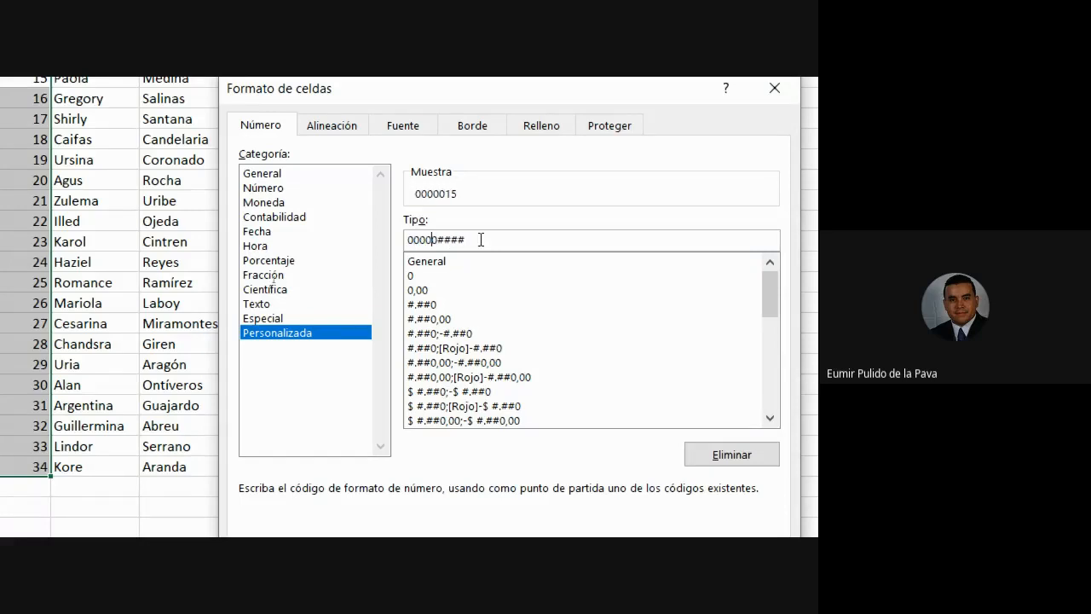
key("BackSpace")
key("BackSpace")
key("BackSpace")
key("BackSpace")
key("BackSpace")
type("#")
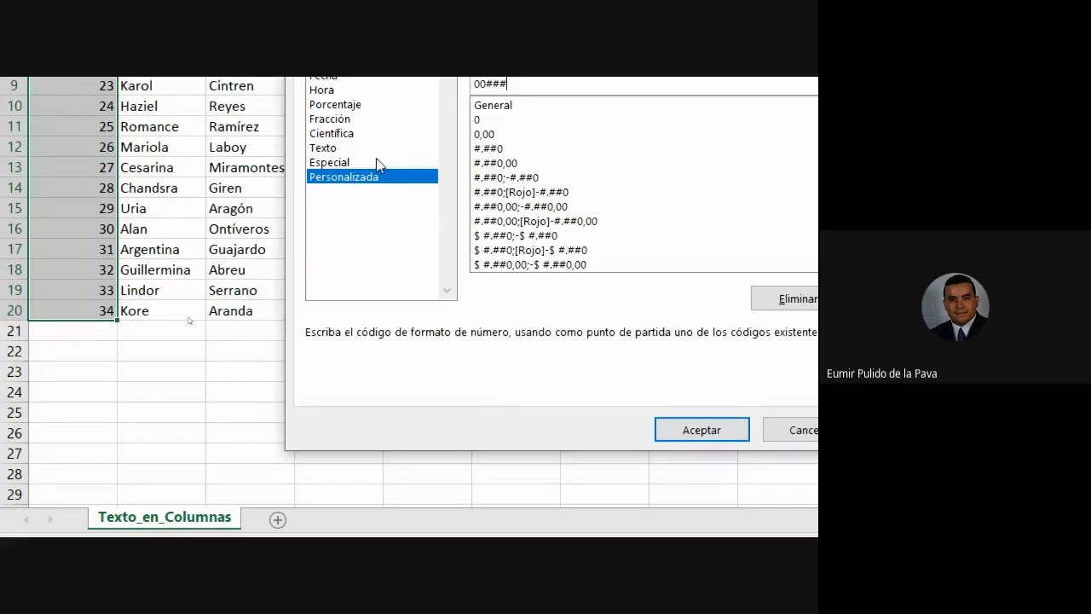
key("BackSpace")
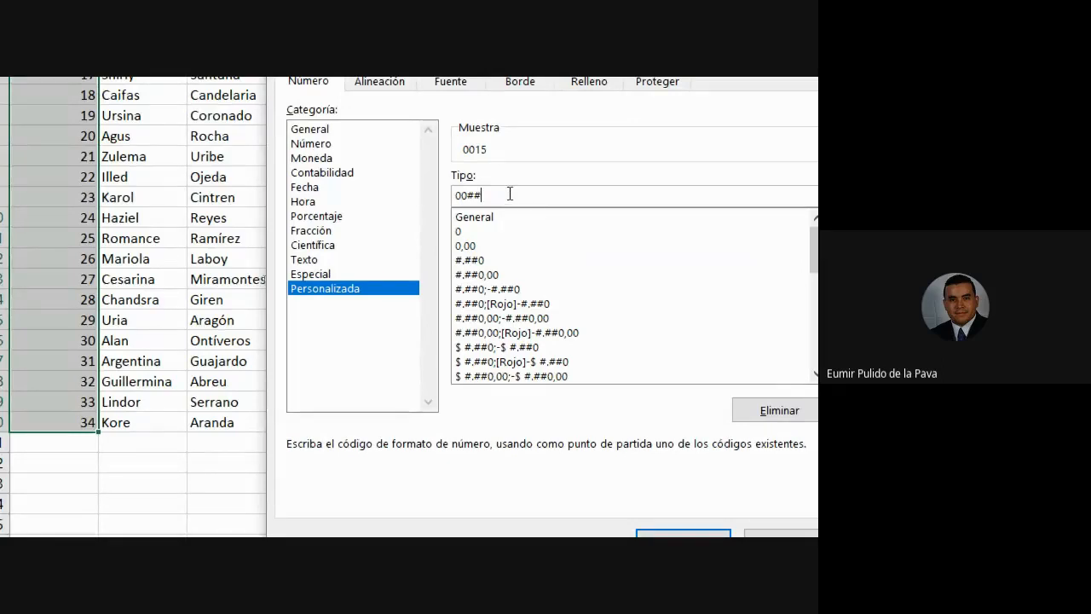
mouse_move(468, 196)
left_mouse_down()
mouse_move(451, 196)
mouse_move(476, 195)
mouse_move(465, 195)
left_mouse_up()
left_click(664, 533)
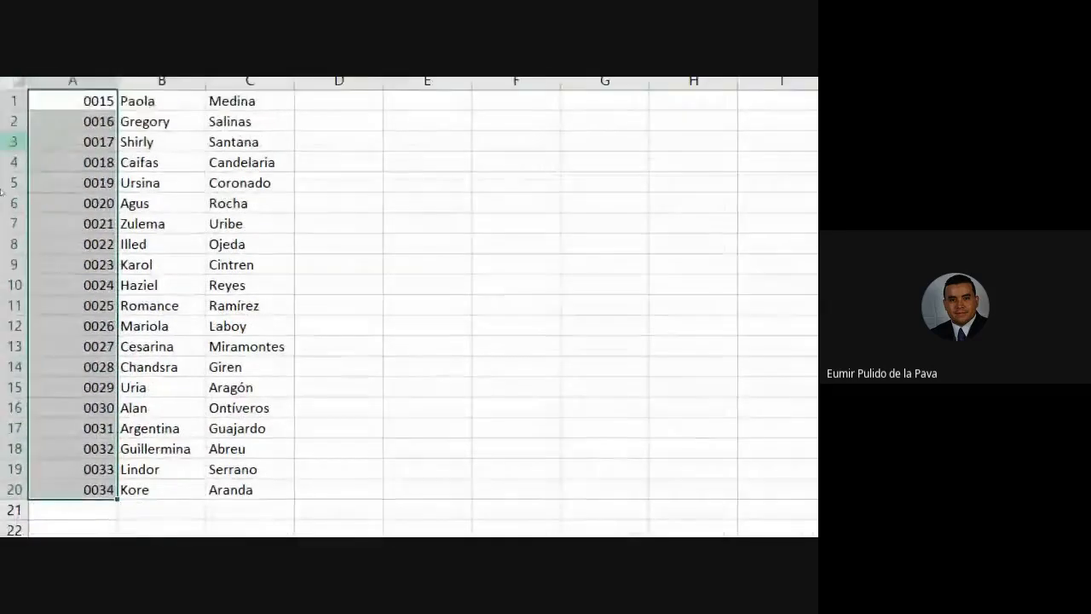
left_click(177, 289)
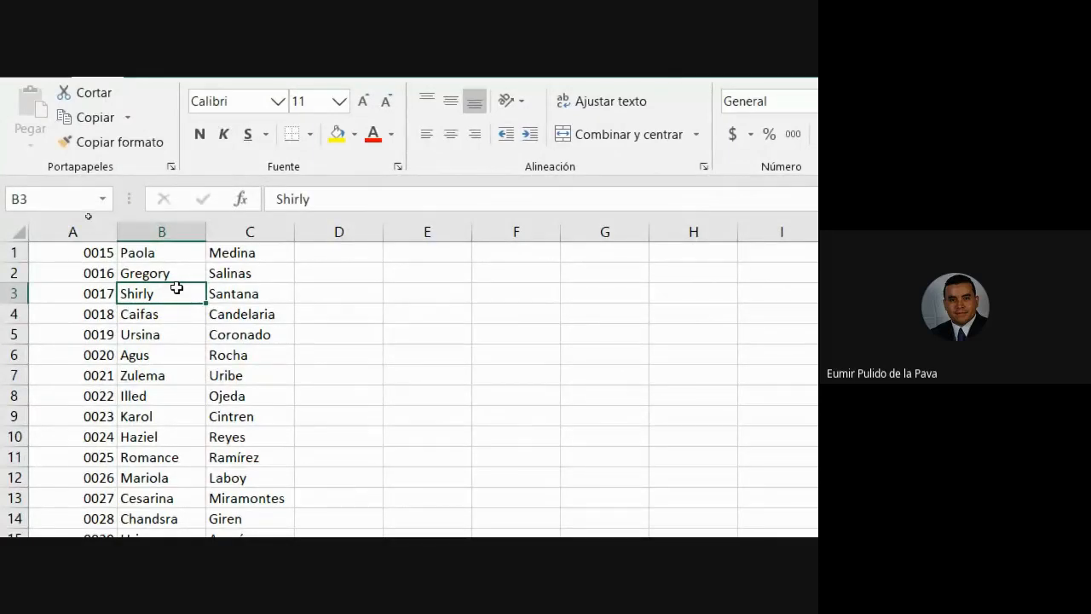
left_click(107, 227)
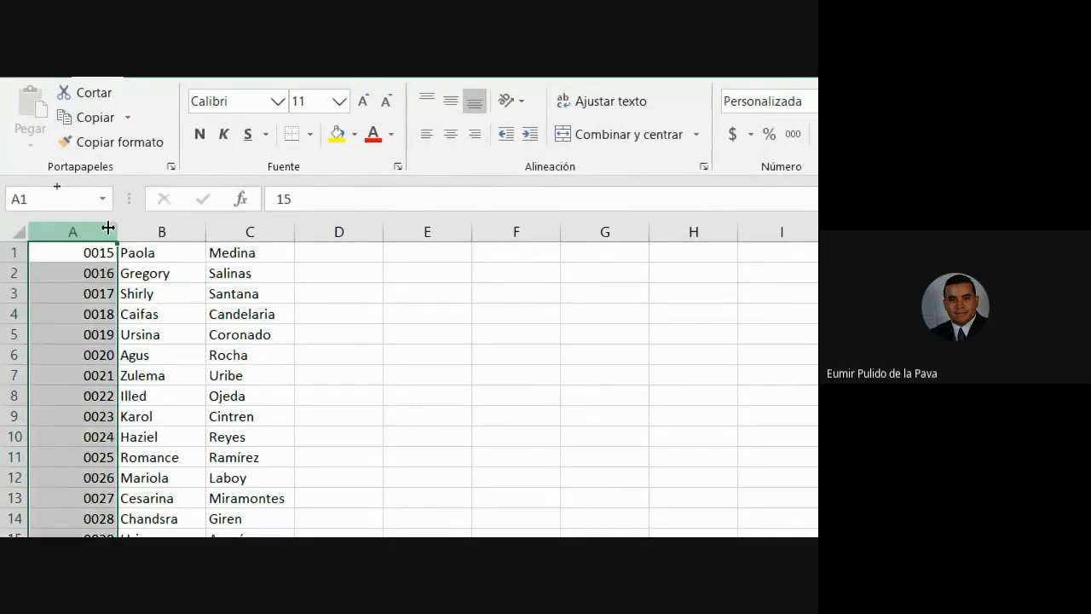
left_click(196, 226)
left_click(240, 223)
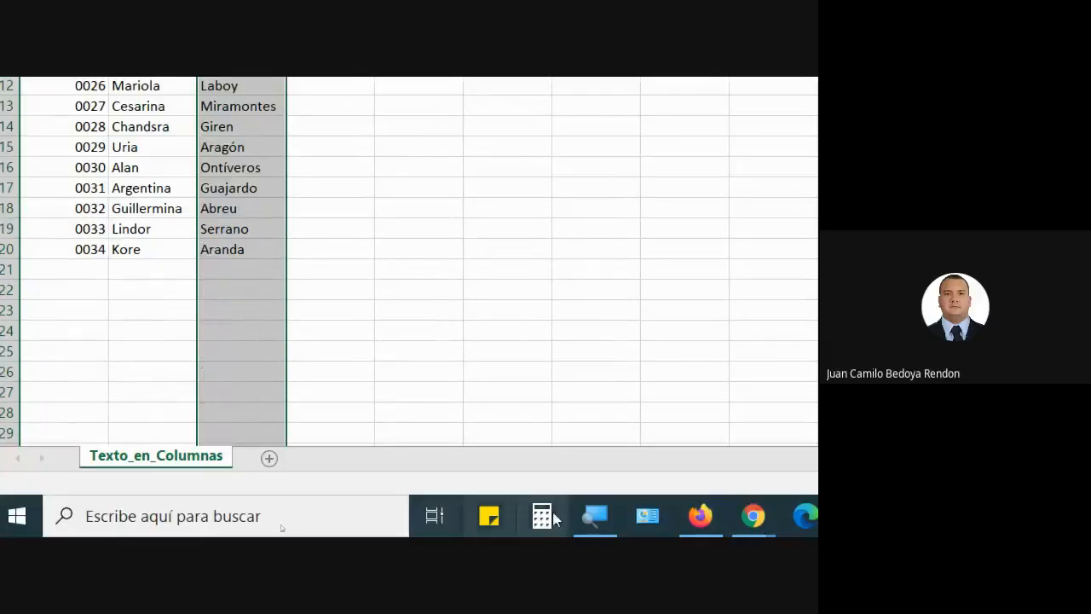
left_click(588, 512)
left_click(133, 514)
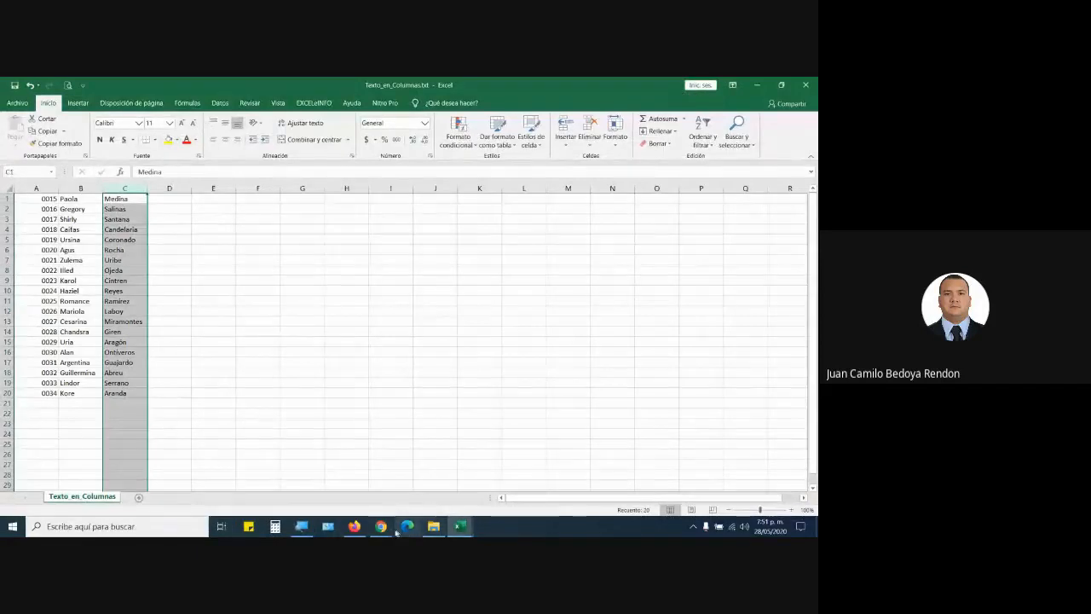
Clear the column selection and select the empty cells A23 to A29 below the list.
left_click(271, 330)
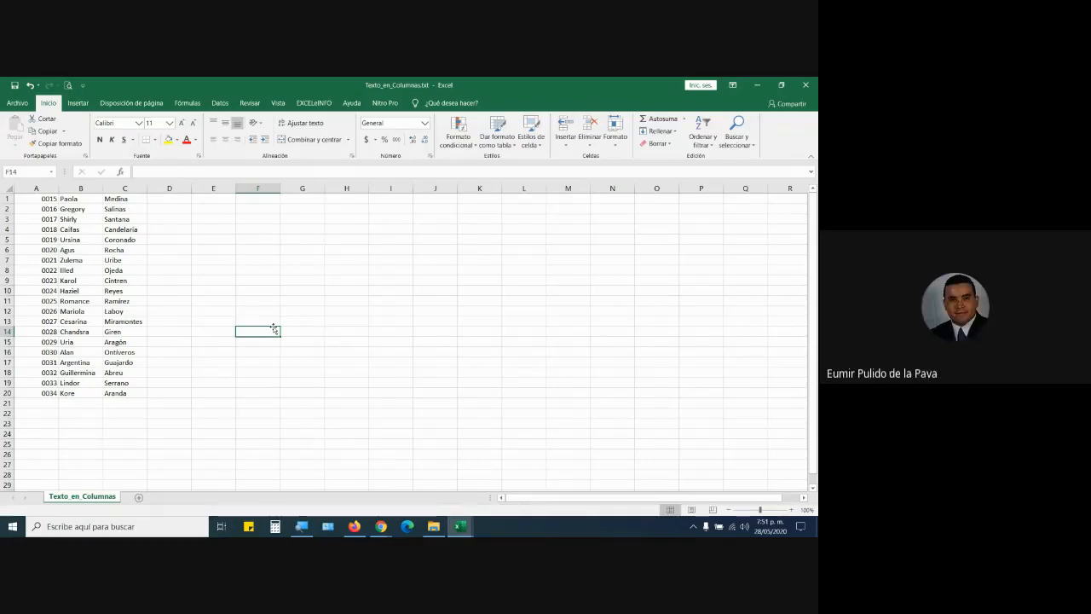
left_click_drag(42, 422, 50, 482)
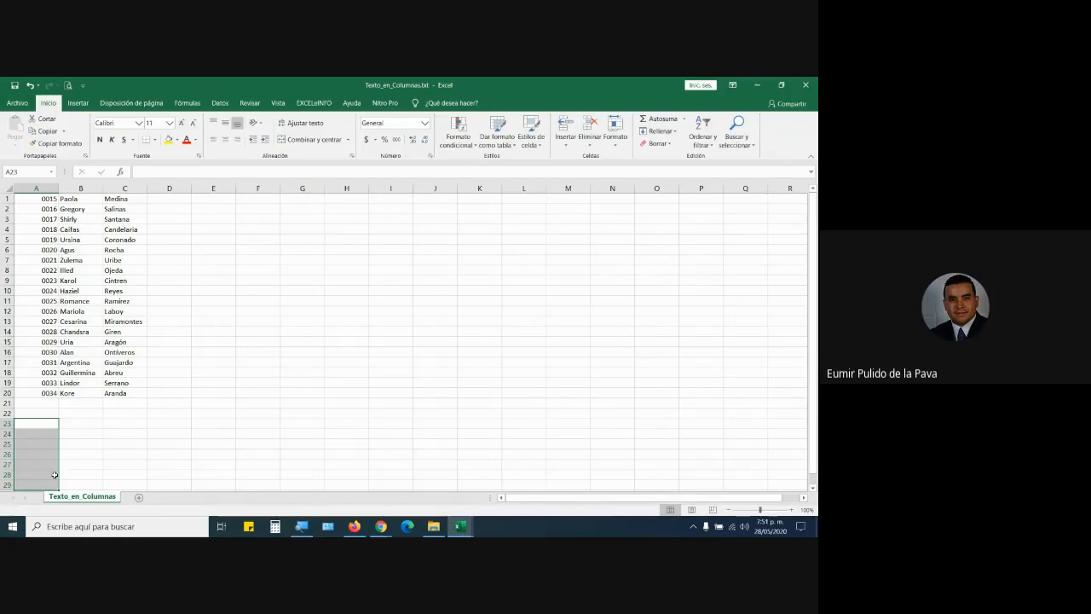
scroll(59, 424, "down", 1)
scroll(59, 424, "down", 2)
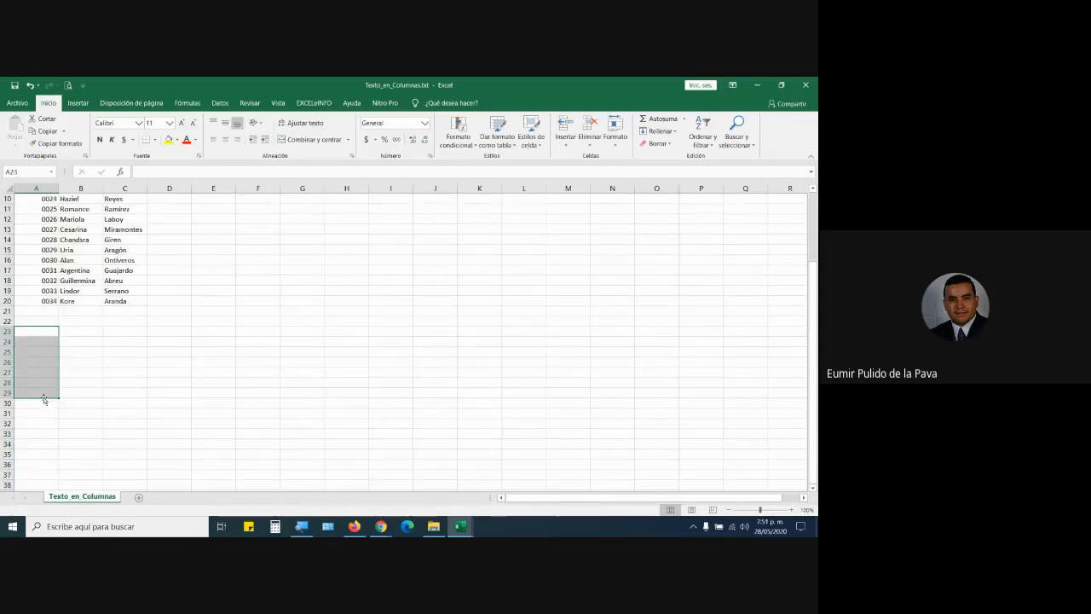
View the Personalizada format options, cancel without changes, and reselect the padded IDs A1:A20.
left_click(432, 156)
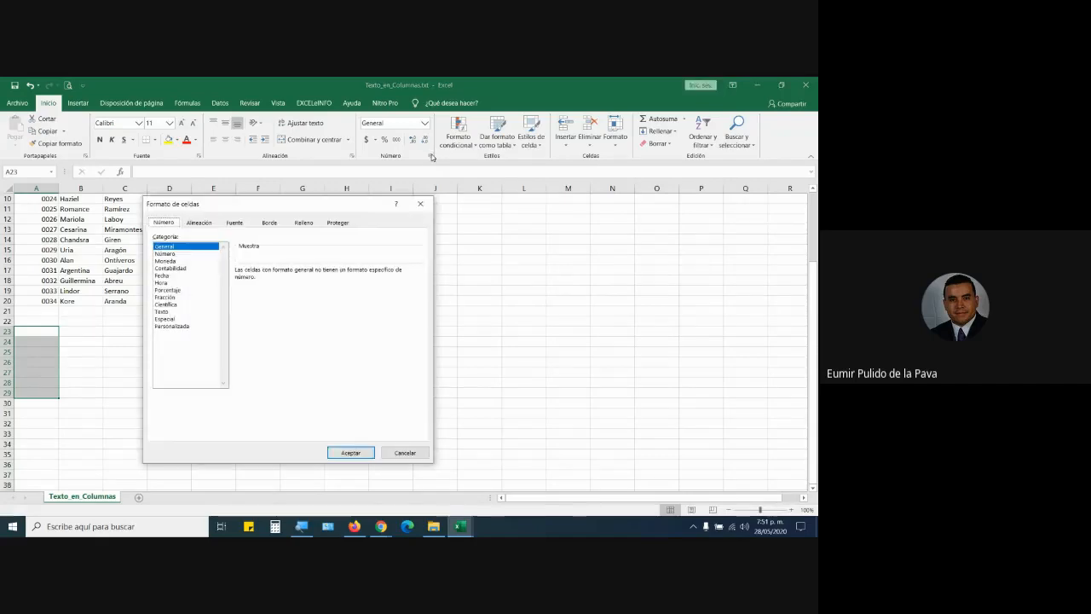
left_click(177, 326)
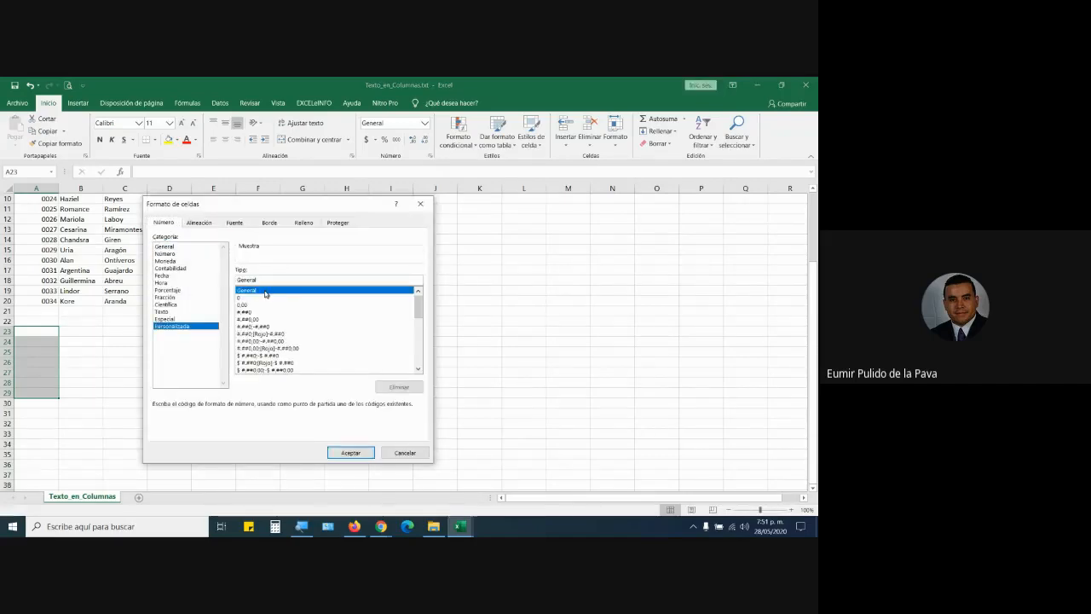
left_click(388, 454)
scroll(321, 383, "up", 3)
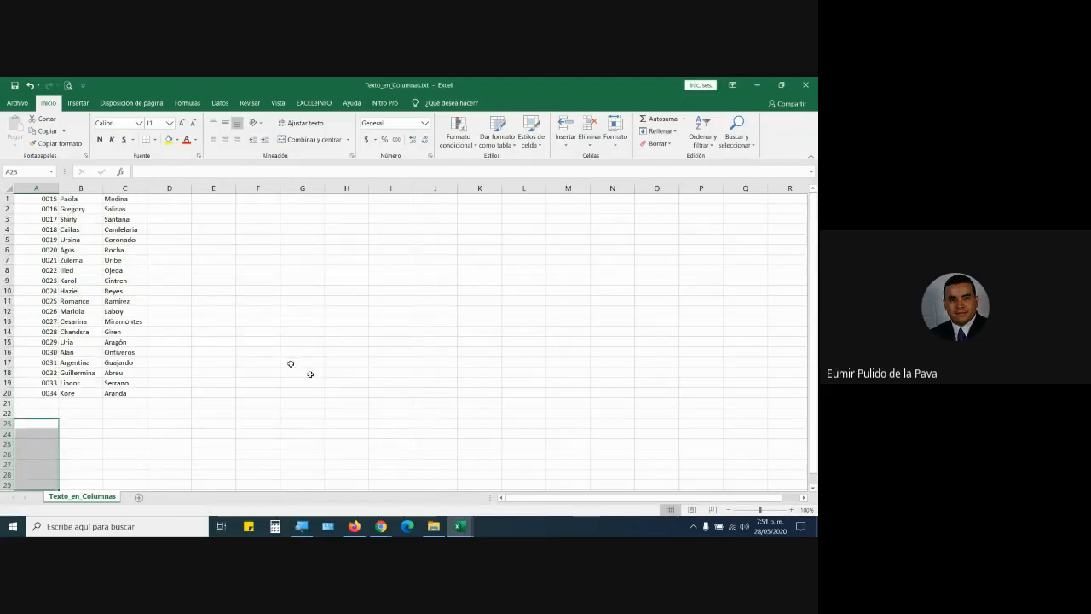
left_click_drag(47, 199, 45, 389)
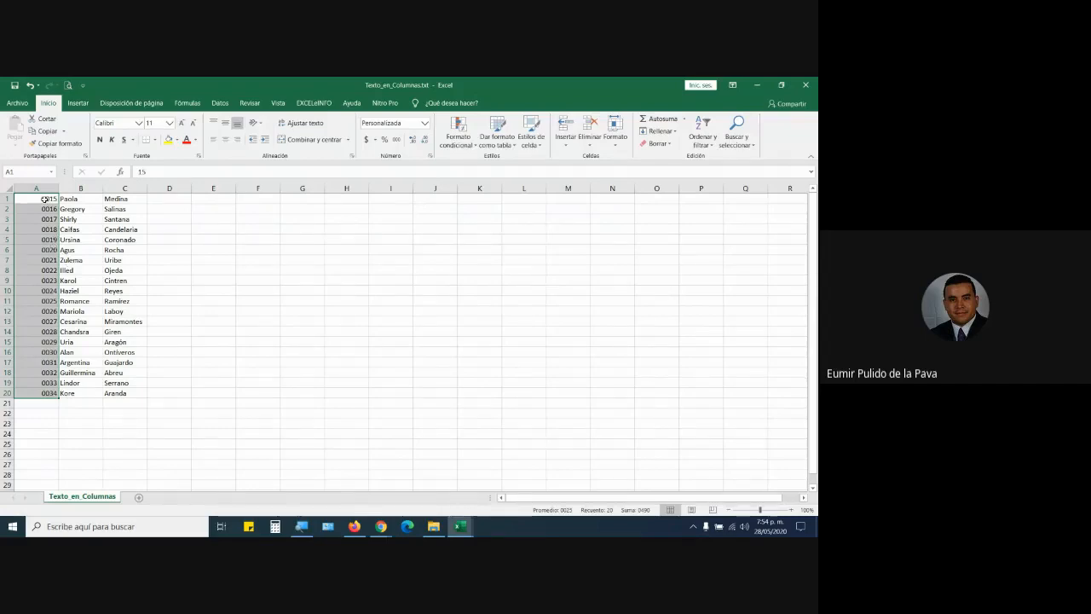
Reselect the zero-padded IDs in A1:A20 after briefly clearing the selection.
left_click_drag(48, 199, 53, 392)
left_click(51, 439)
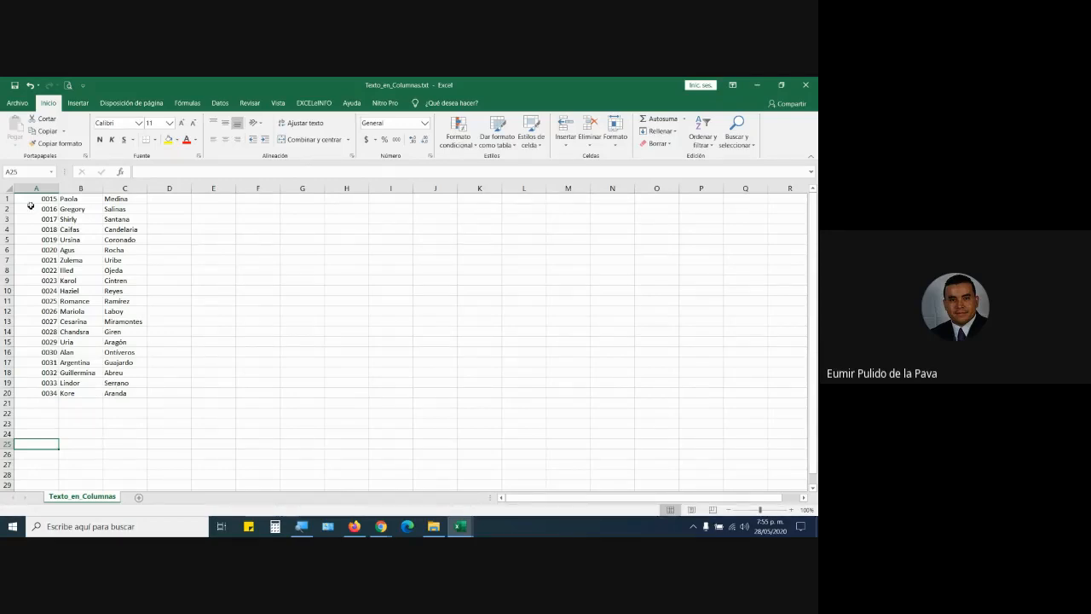
left_click_drag(34, 198, 34, 393)
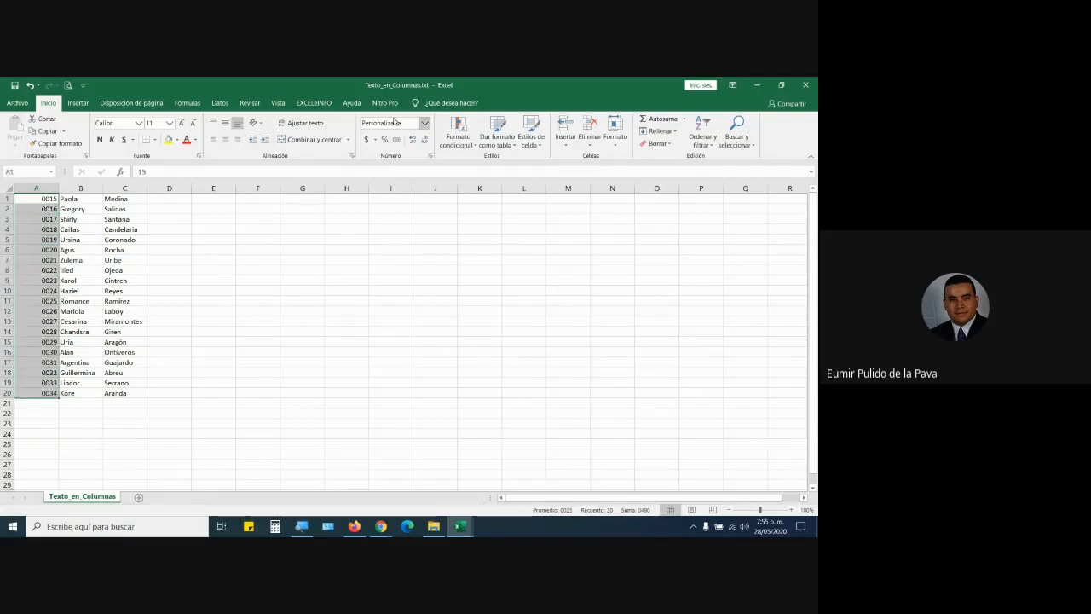
left_click(424, 123)
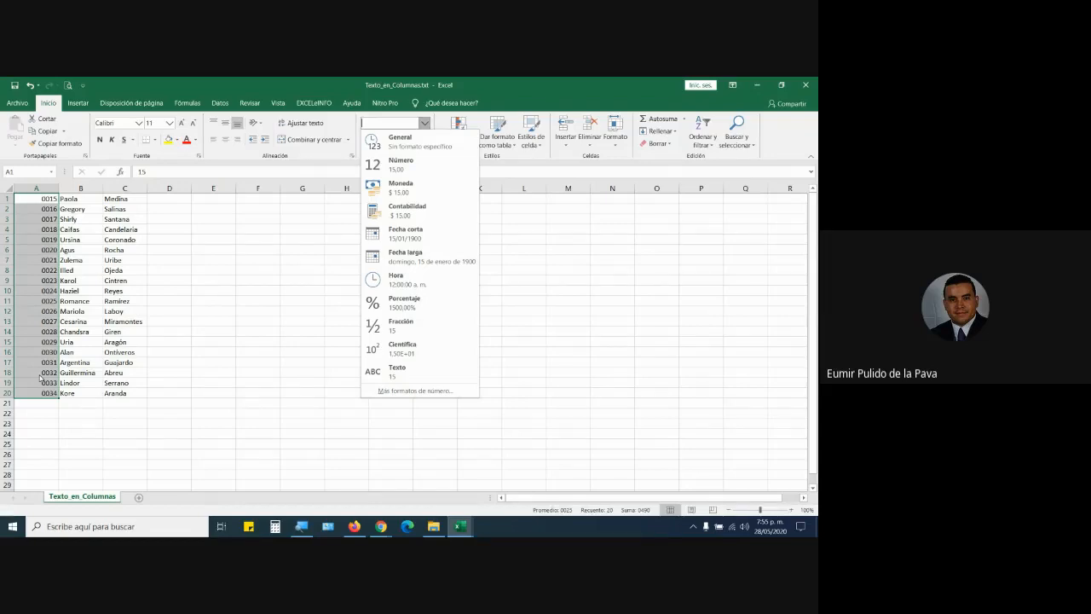
left_click(39, 435)
left_click(38, 433)
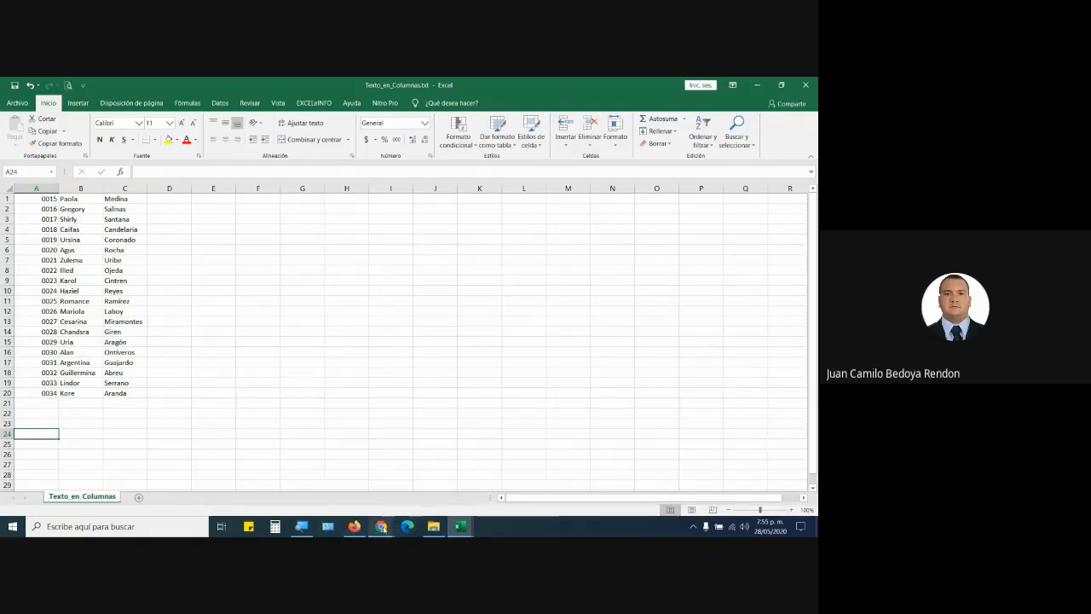
Bring the Google Meet call forward, read the chat messages, then close the chat panel.
mouse_move(383, 529)
left_click(323, 477)
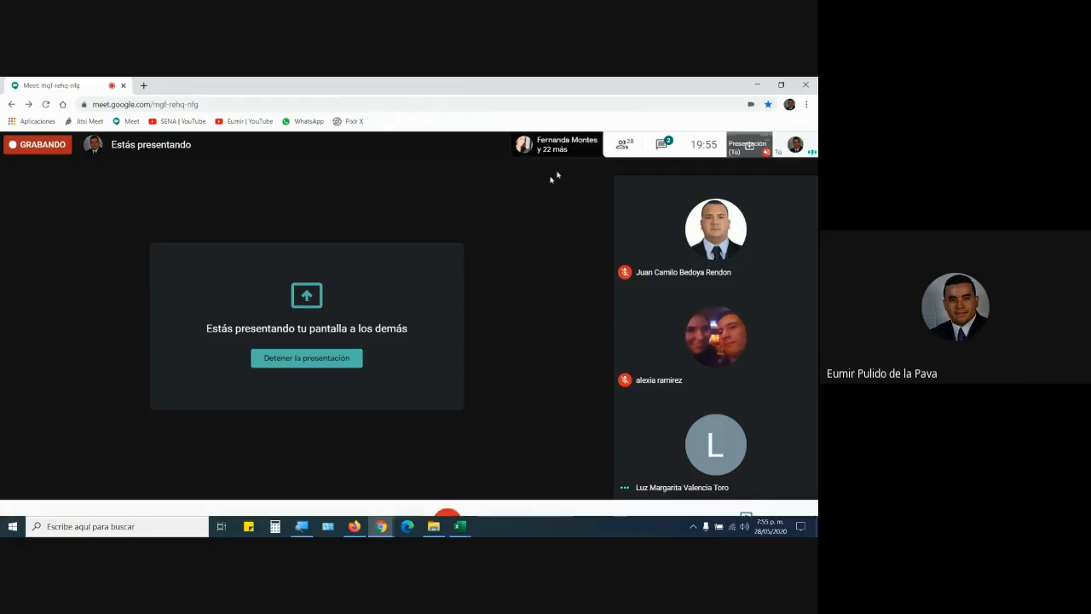
left_click(662, 144)
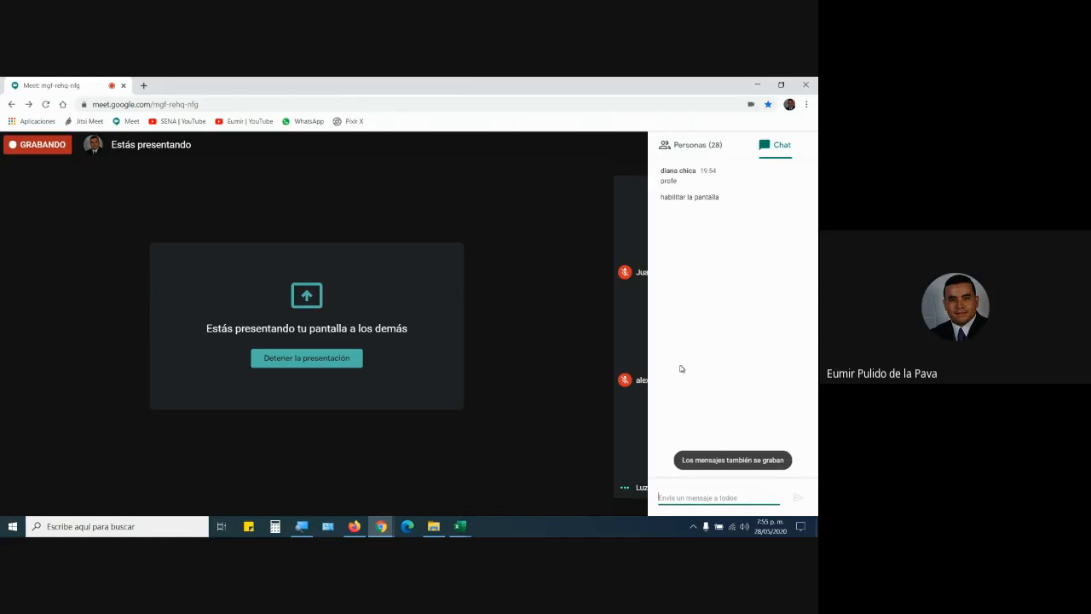
left_click(517, 353)
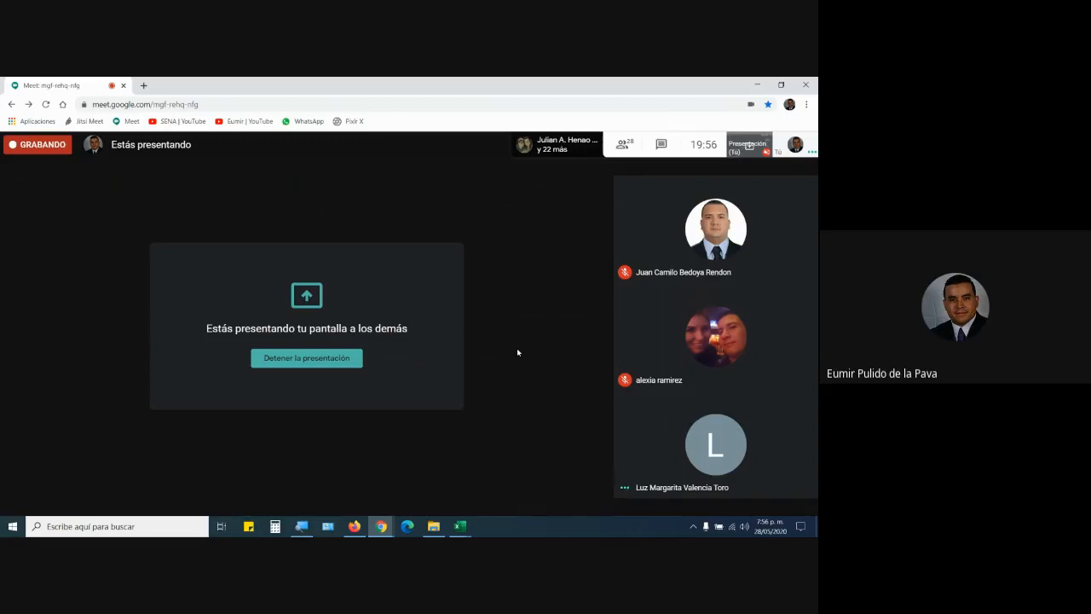
Browse MEMORIA > SENA > PORTAFOLIO INSTRUCTOR COMPLEMANTERIOS to the intermediate Excel course folder and select GUIA_APRENDIZAJE_RA02.pdf.
left_click(442, 529)
left_click(182, 115)
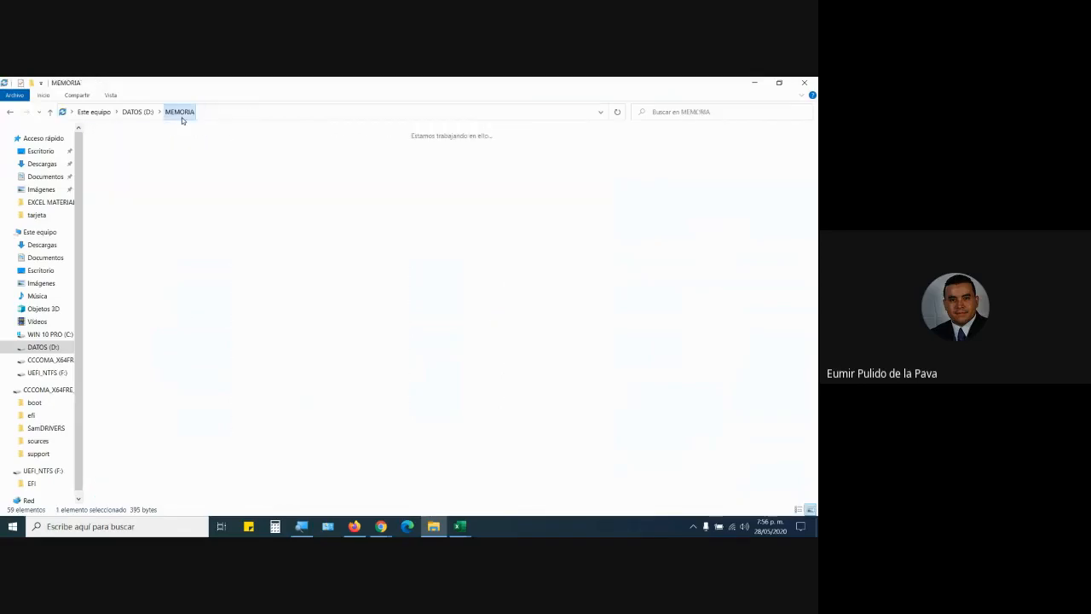
double_click(367, 158)
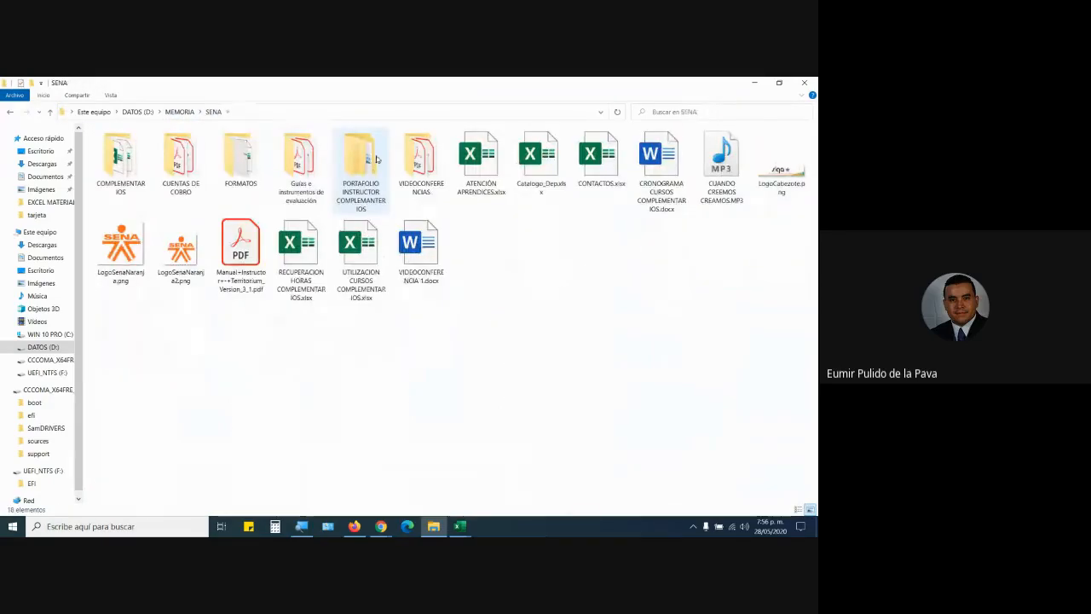
double_click(298, 158)
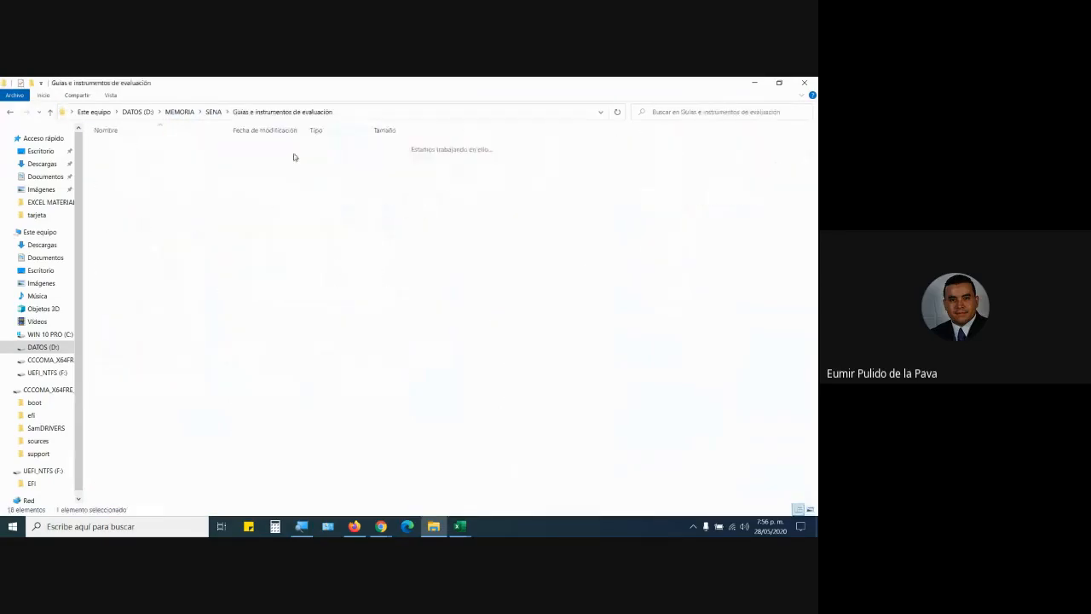
left_click(10, 112)
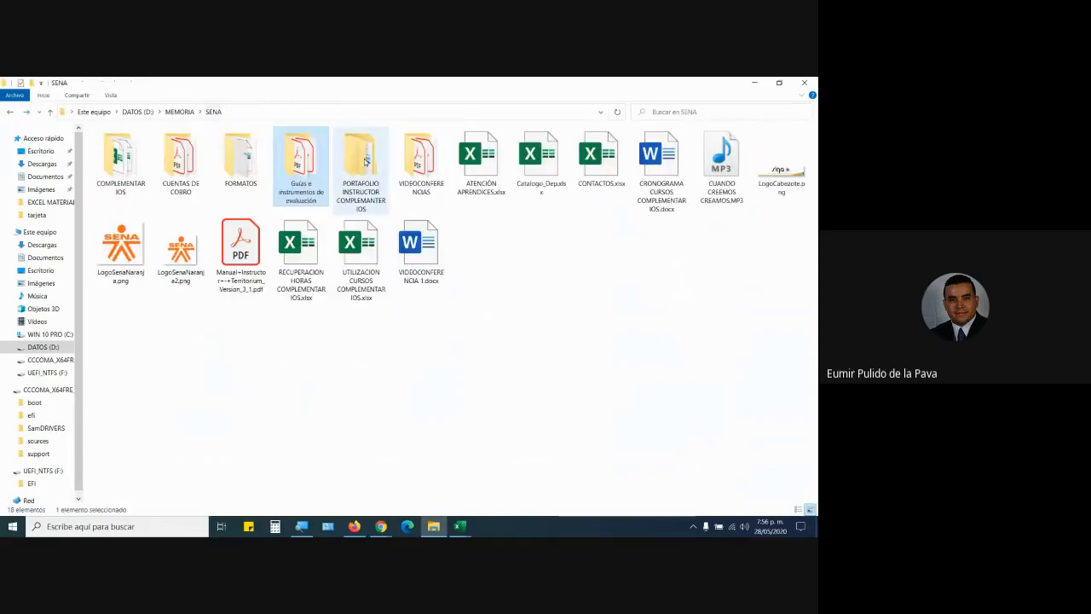
double_click(361, 171)
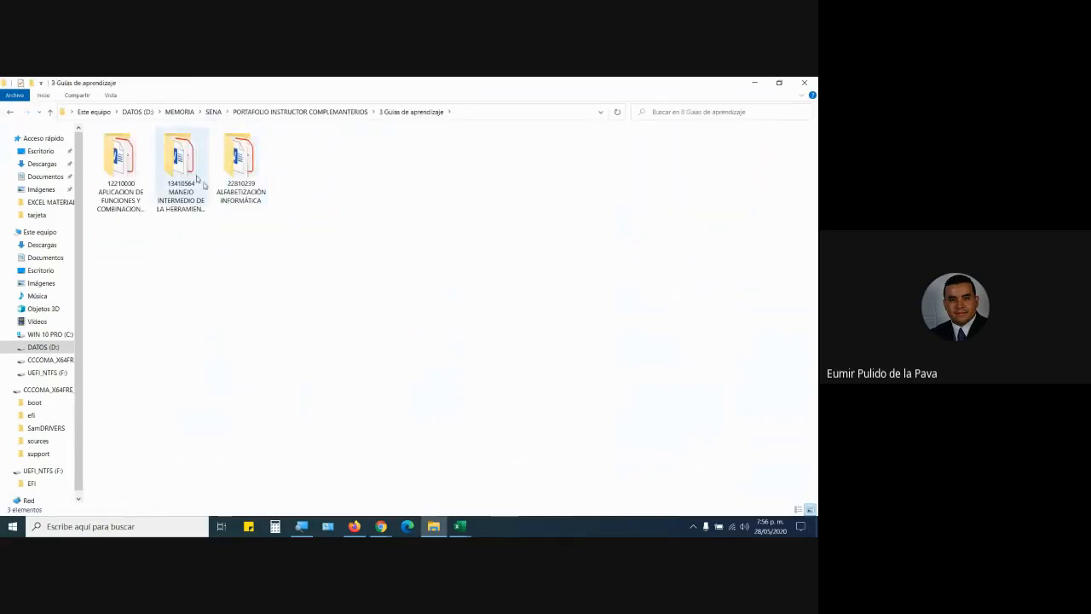
double_click(192, 167)
left_click(439, 169)
Open GUIA_APRENDIZAJE_RA02.pdf full width and read through to section 3.6, highlighting key paragraphs.
double_click(439, 170)
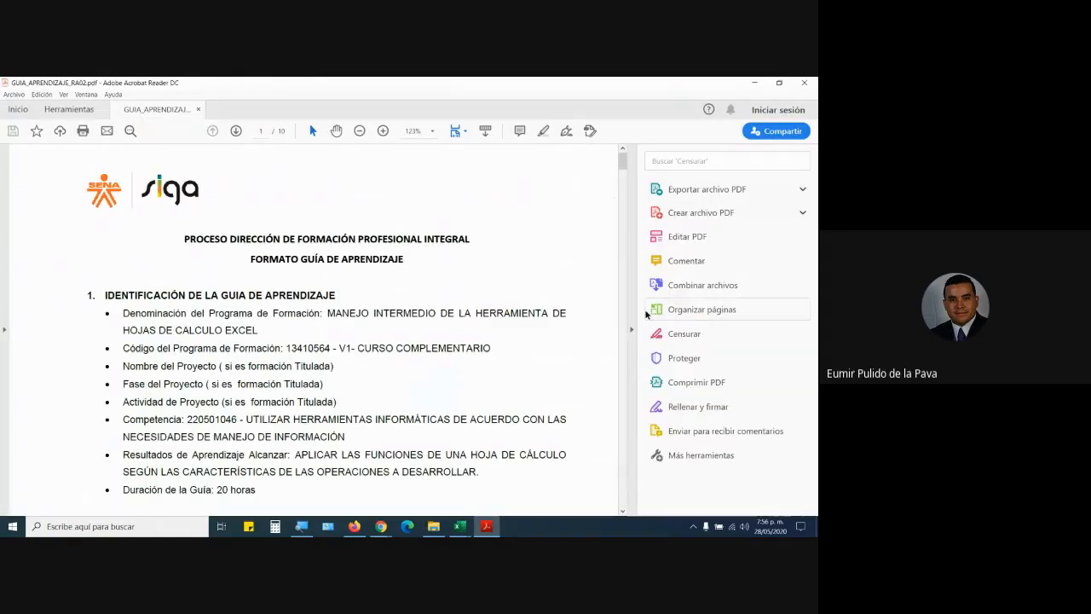
left_click(630, 331)
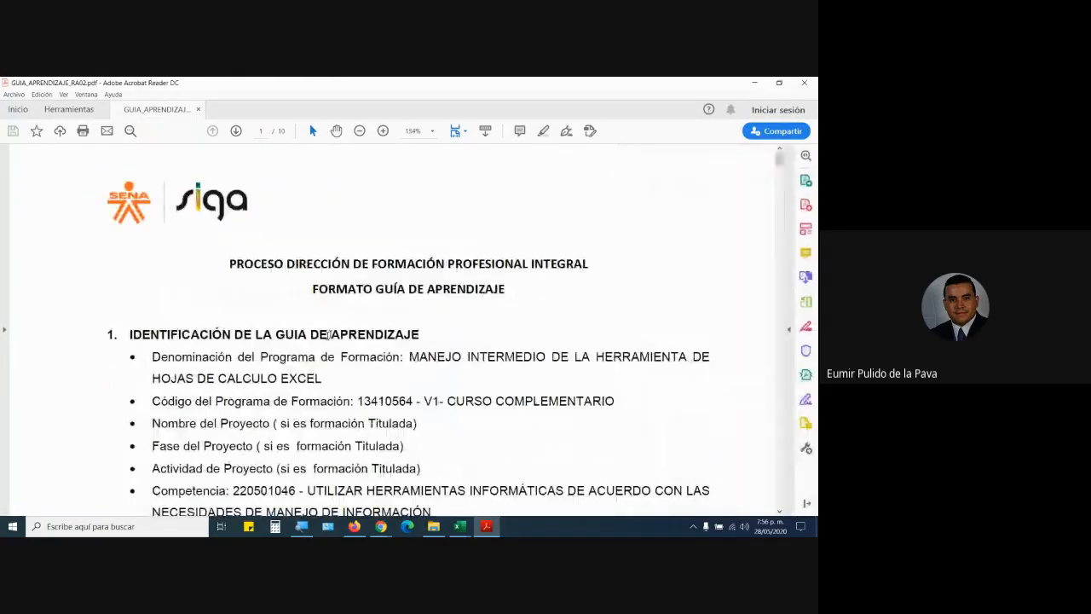
scroll(292, 409, "down", 15)
scroll(292, 409, "down", 10)
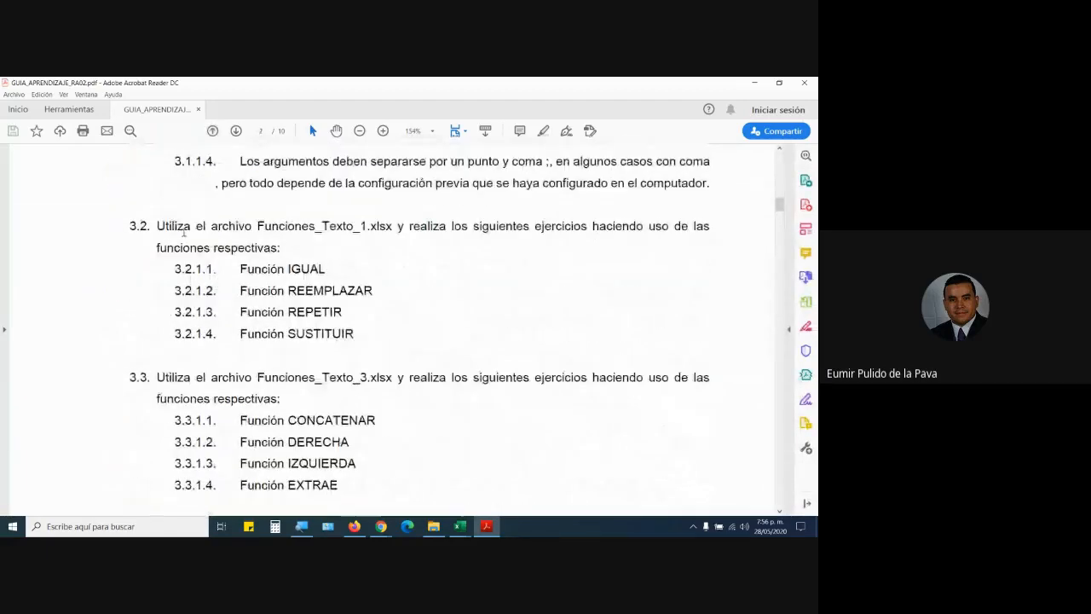
left_click_drag(157, 226, 383, 332)
scroll(525, 329, "down", 2)
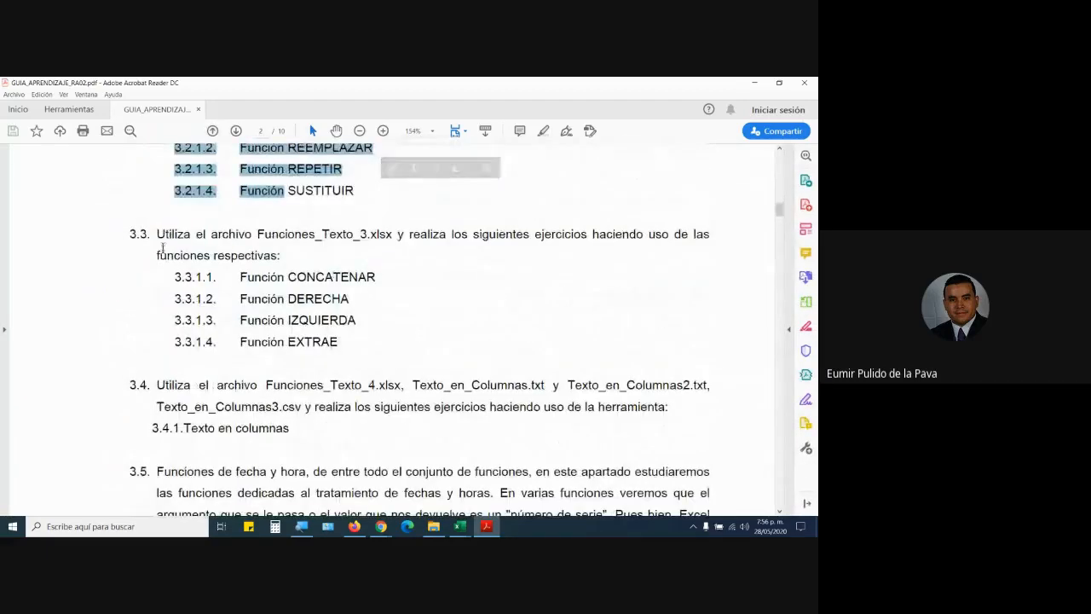
left_click_drag(158, 233, 487, 406)
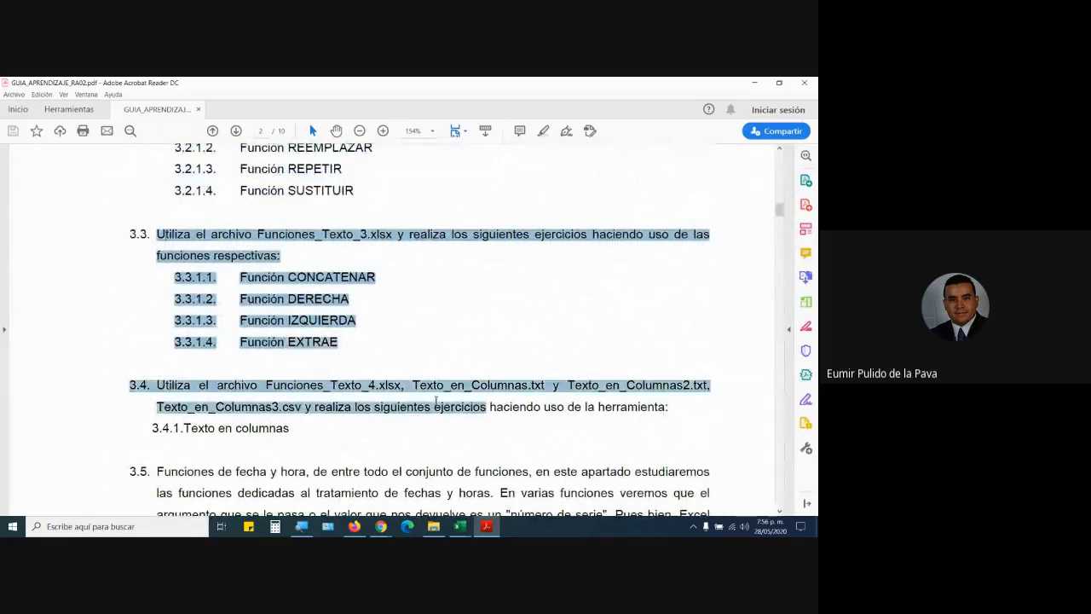
scroll(354, 267, "down", 3)
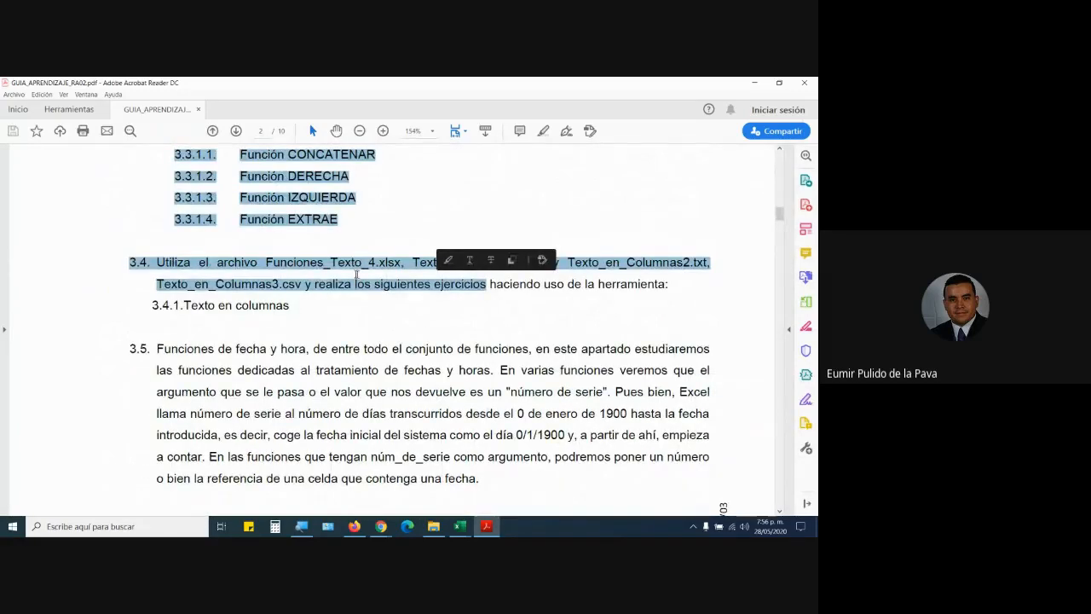
scroll(354, 268, "down", 1)
scroll(392, 307, "down", 1)
scroll(394, 311, "down", 2)
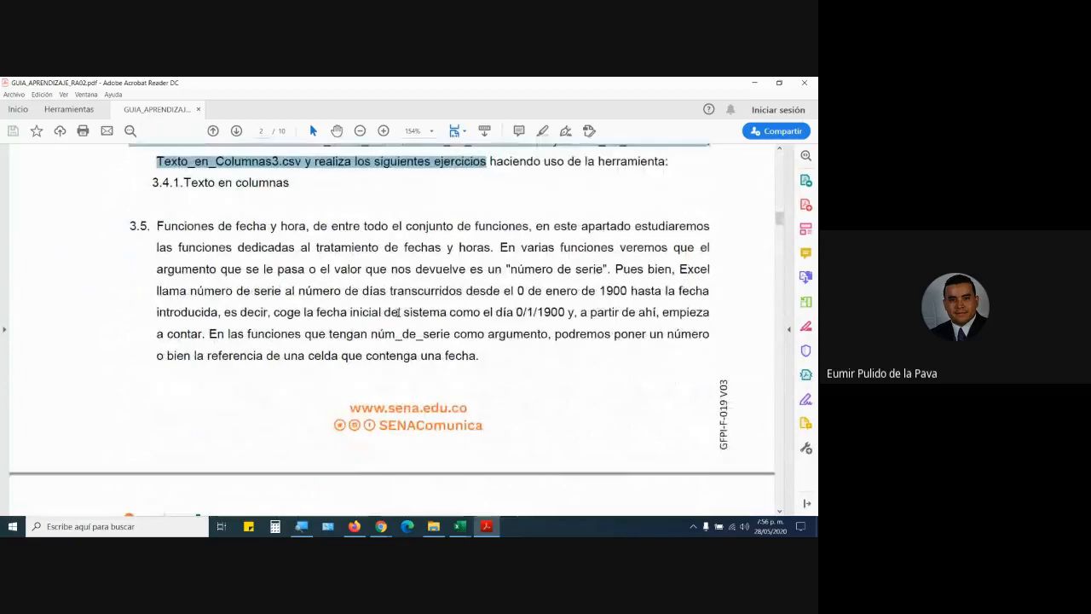
left_click_drag(158, 206, 482, 337)
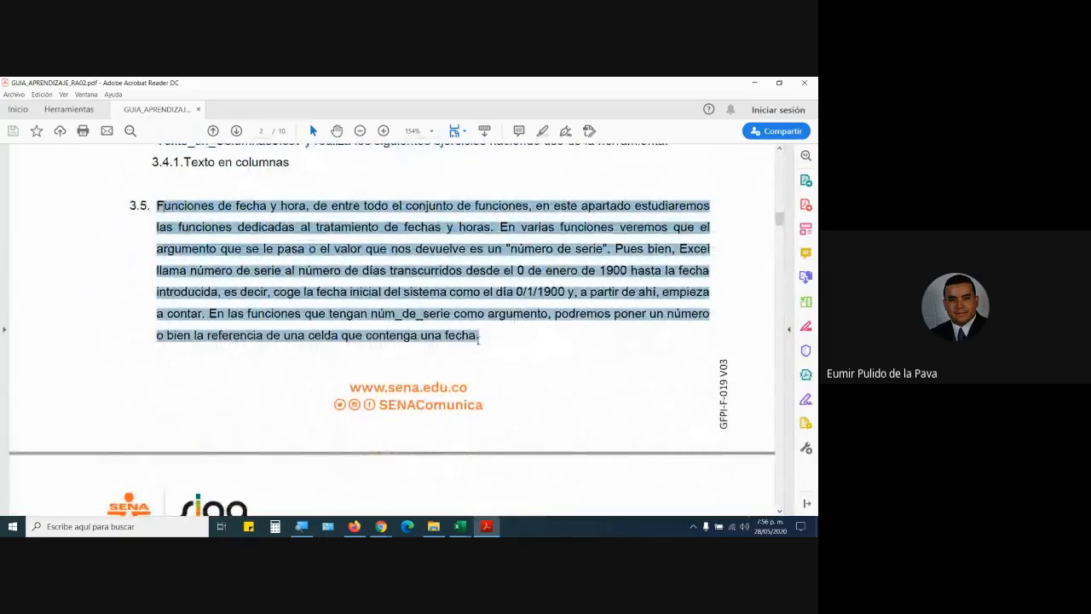
scroll(384, 309, "down", 4)
scroll(375, 356, "down", 4)
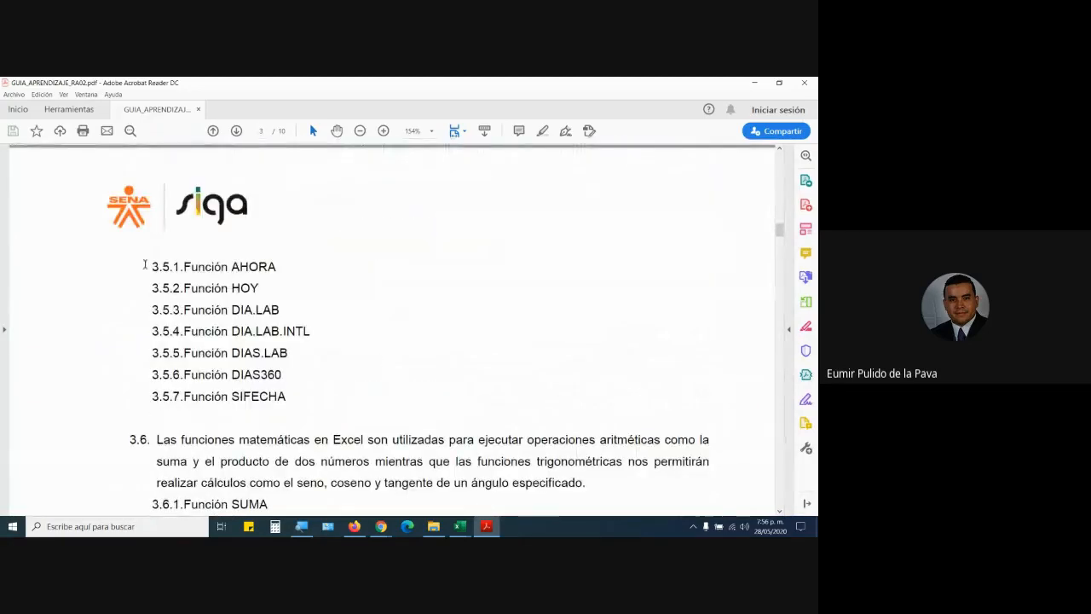
left_click_drag(146, 262, 364, 391)
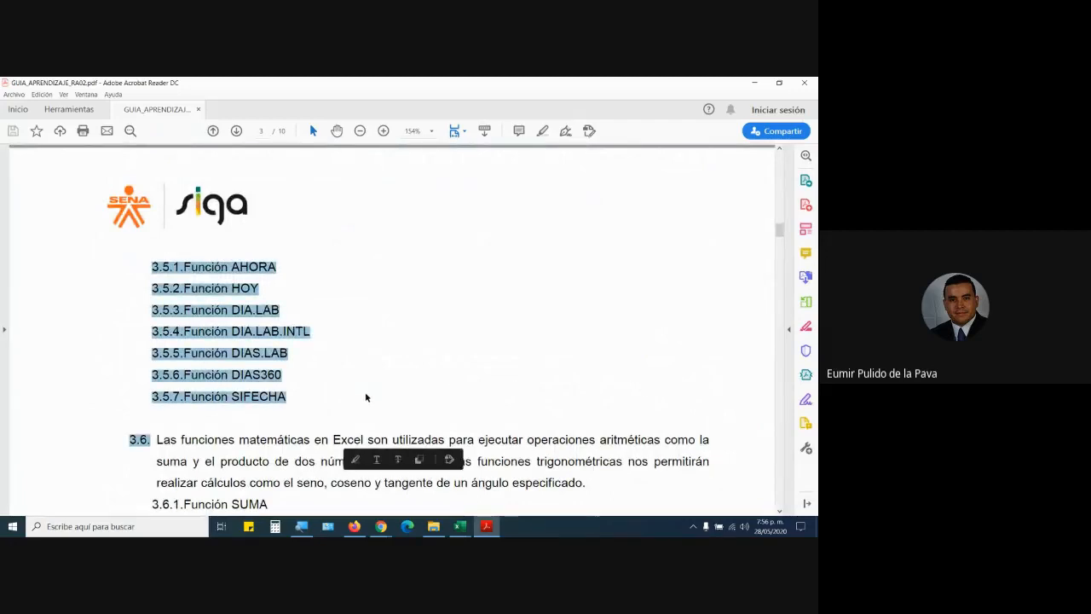
scroll(365, 391, "down", 1)
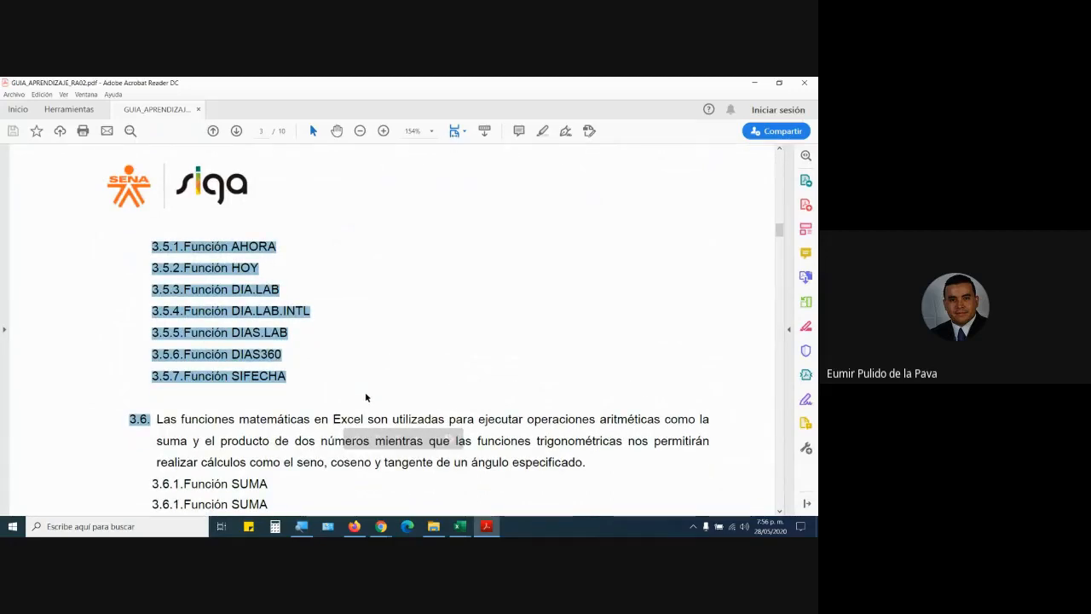
scroll(365, 391, "down", 3)
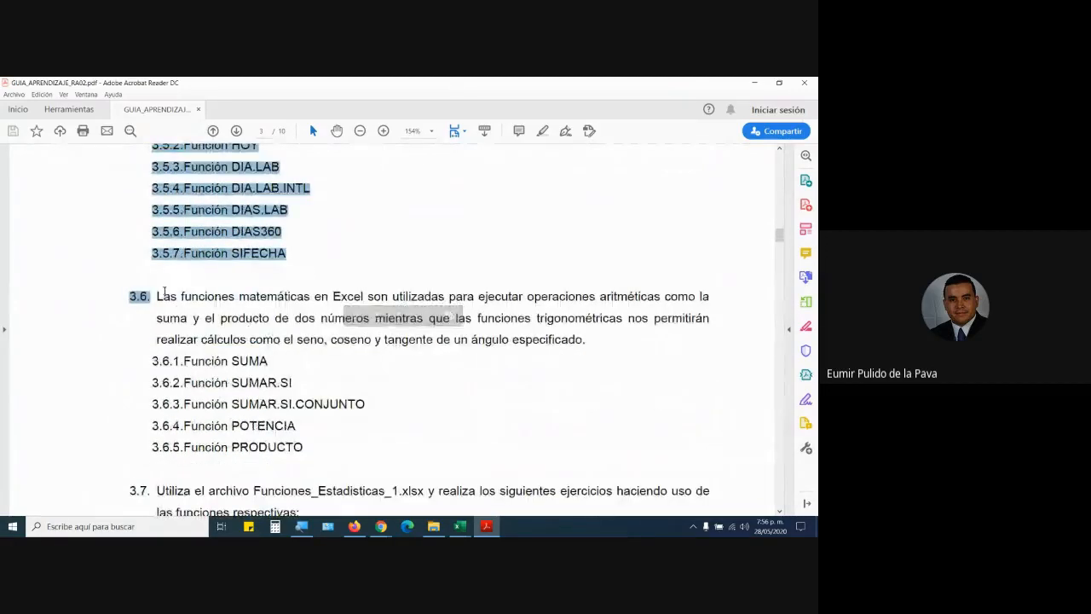
left_click_drag(157, 296, 384, 444)
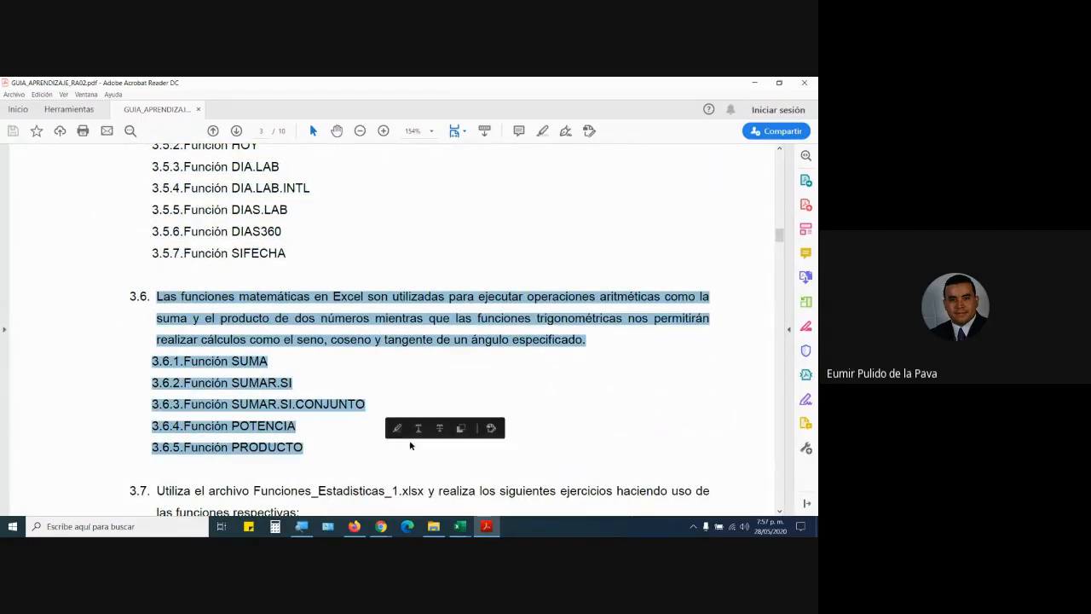
Continue reading down to section 3.13 and select its paragraph on blocked files.
scroll(383, 385, "down", 2)
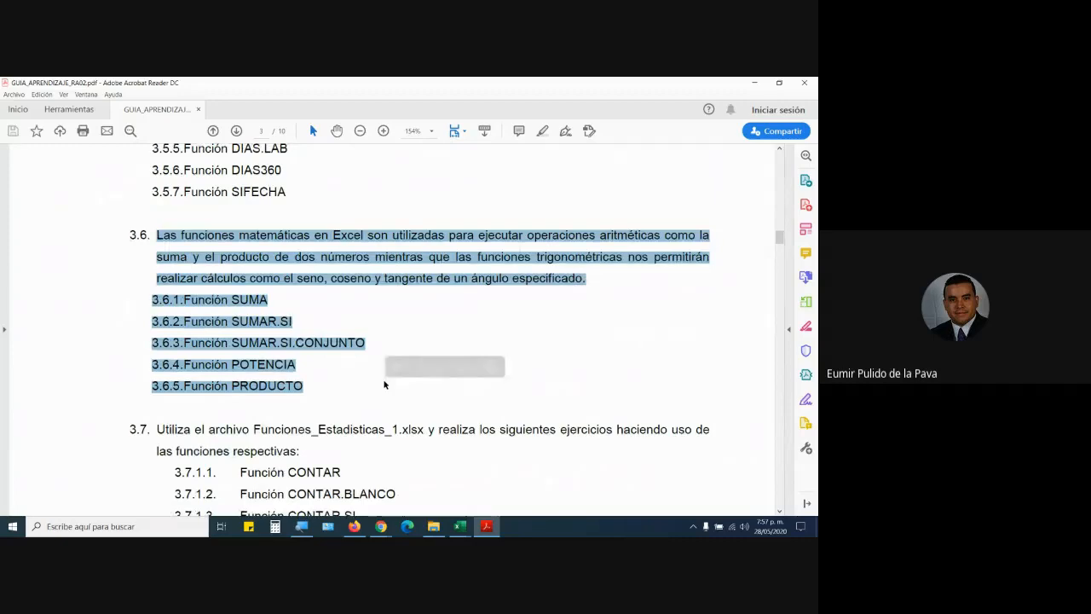
scroll(343, 360, "down", 6)
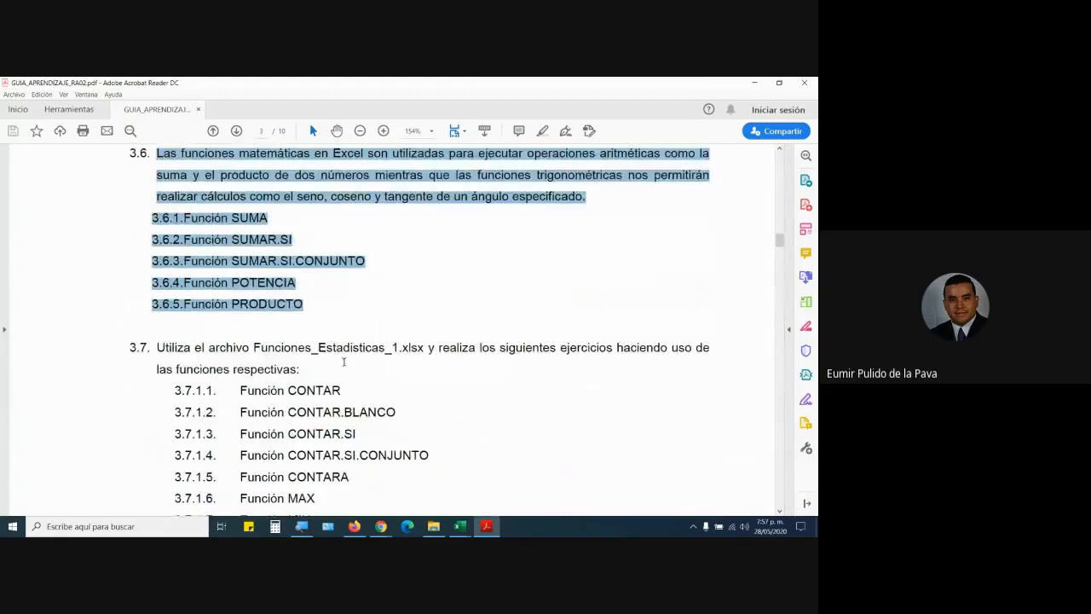
scroll(428, 350, "down", 4)
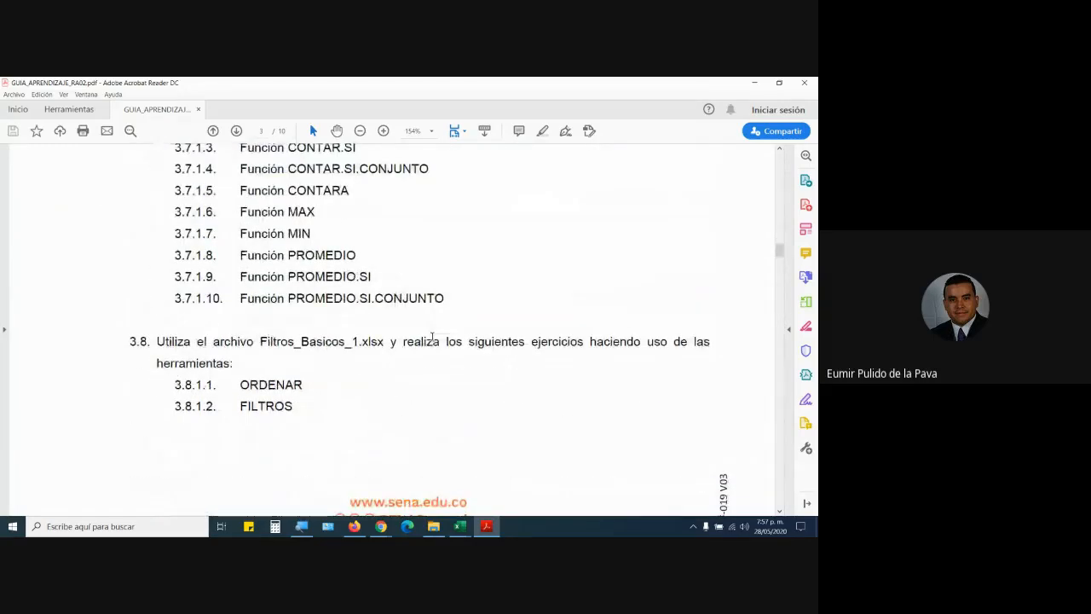
scroll(425, 341, "down", 3)
scroll(431, 340, "down", 4)
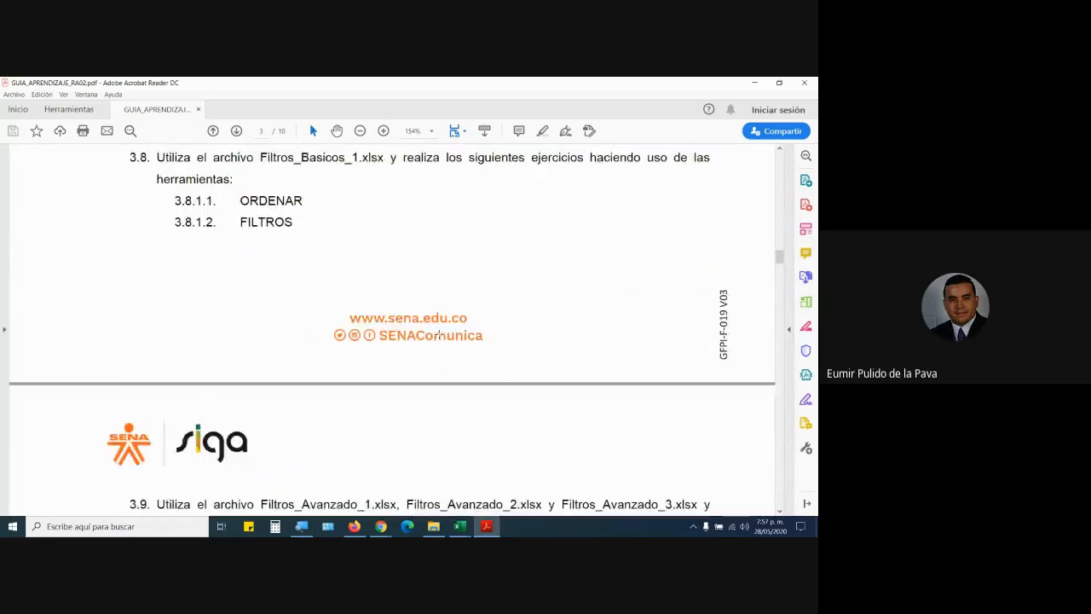
scroll(440, 339, "down", 6)
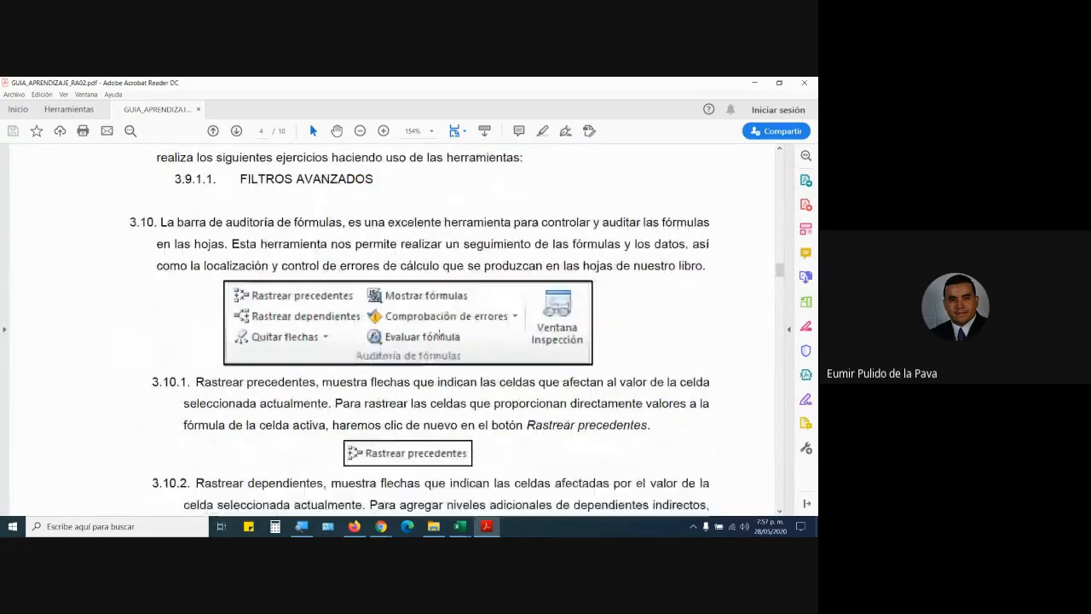
scroll(439, 335, "down", 1)
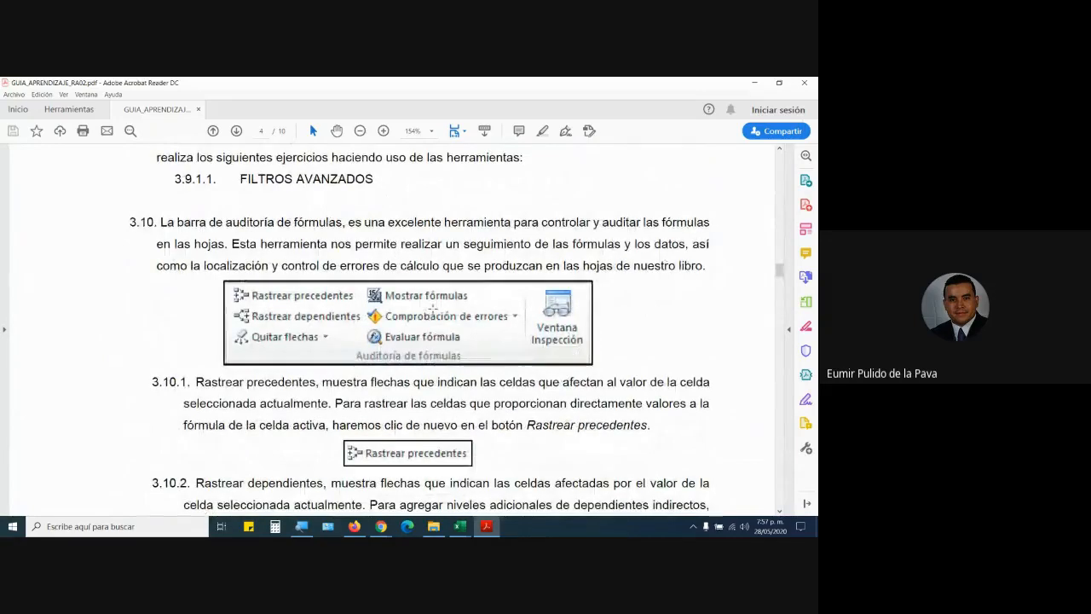
scroll(434, 312, "down", 2)
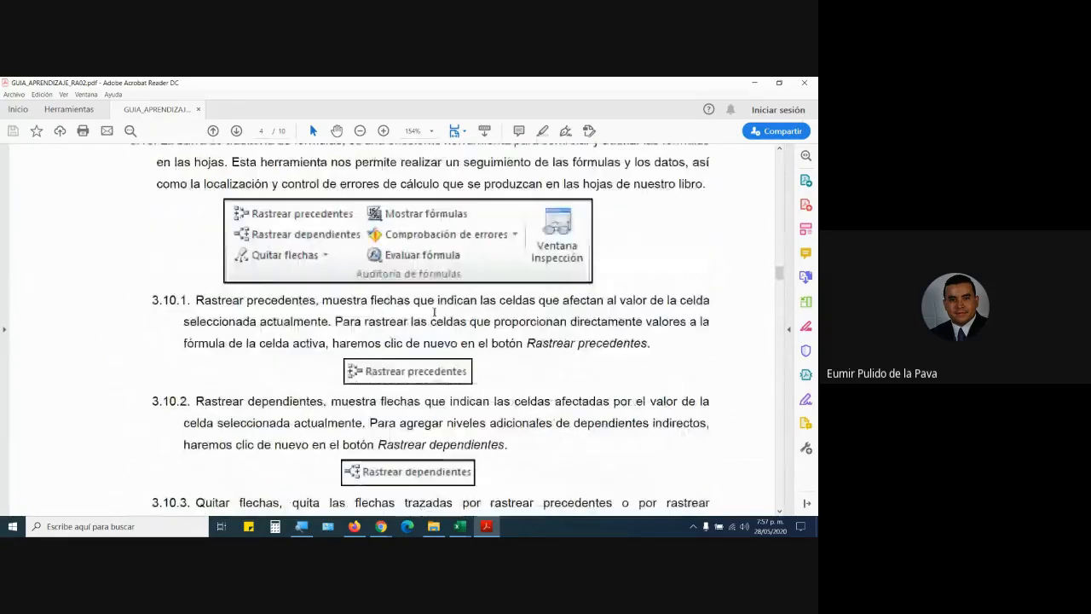
scroll(435, 312, "down", 1)
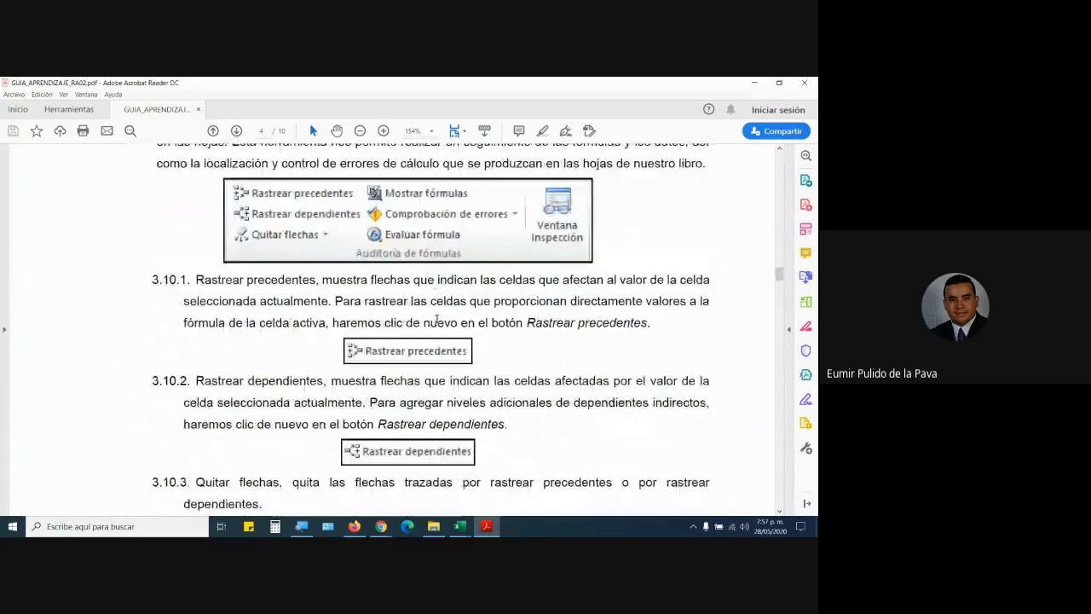
scroll(436, 321, "down", 15)
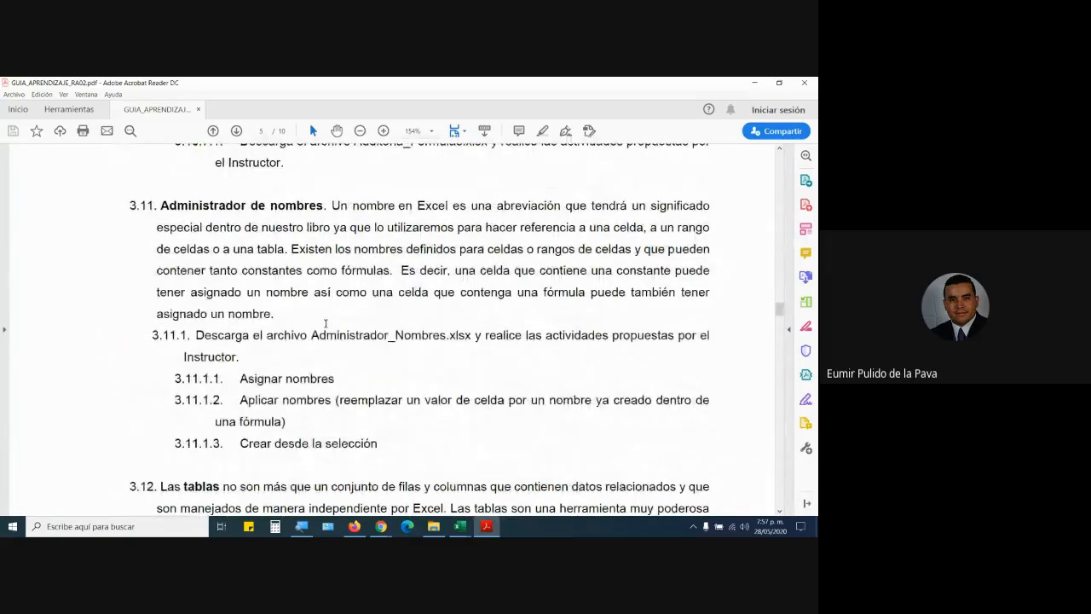
scroll(325, 323, "down", 10)
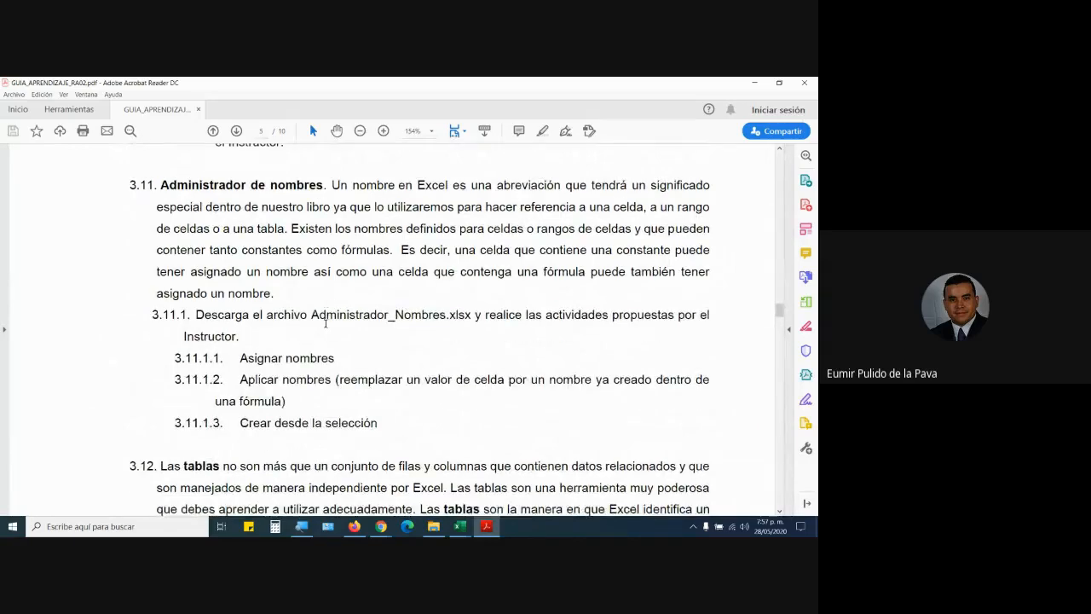
scroll(389, 294, "down", 6)
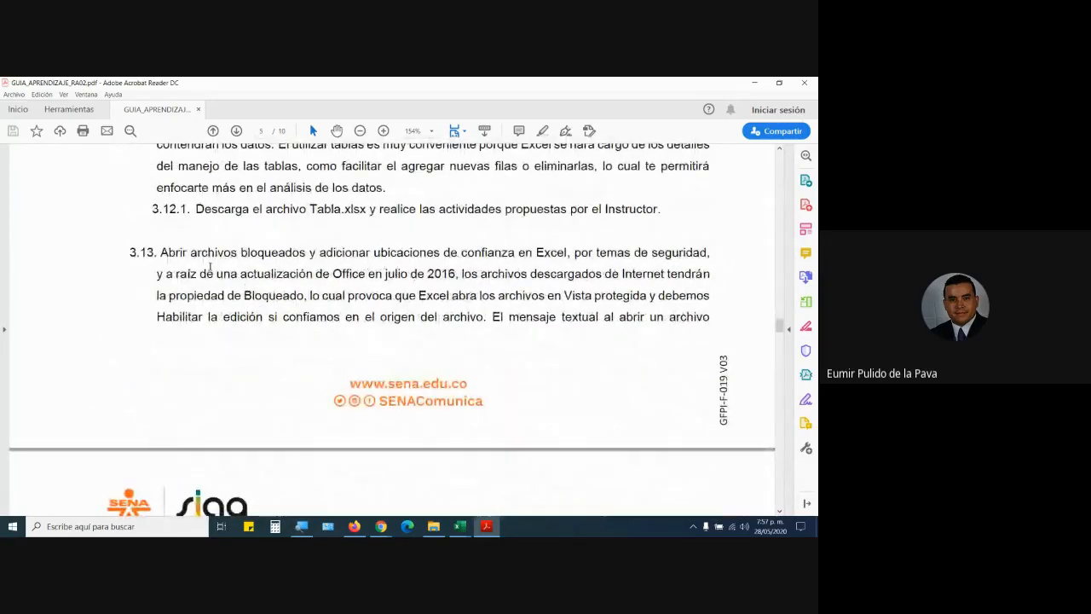
left_click_drag(161, 252, 421, 311)
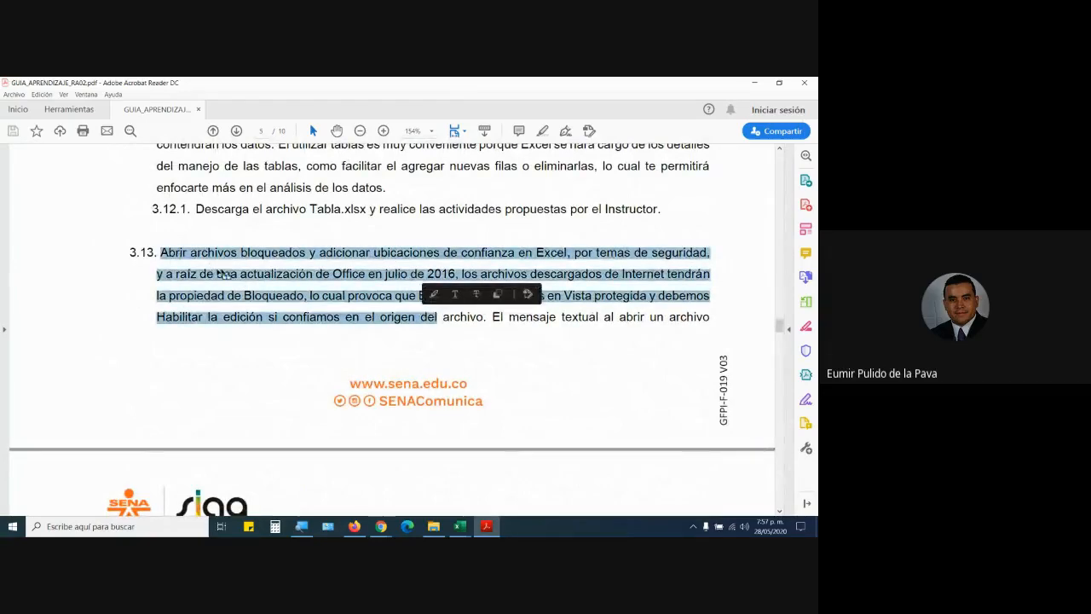
Read on to section 3.14, then return to the math functions list in section 3.6.
scroll(321, 357, "down", 12)
scroll(320, 356, "down", 15)
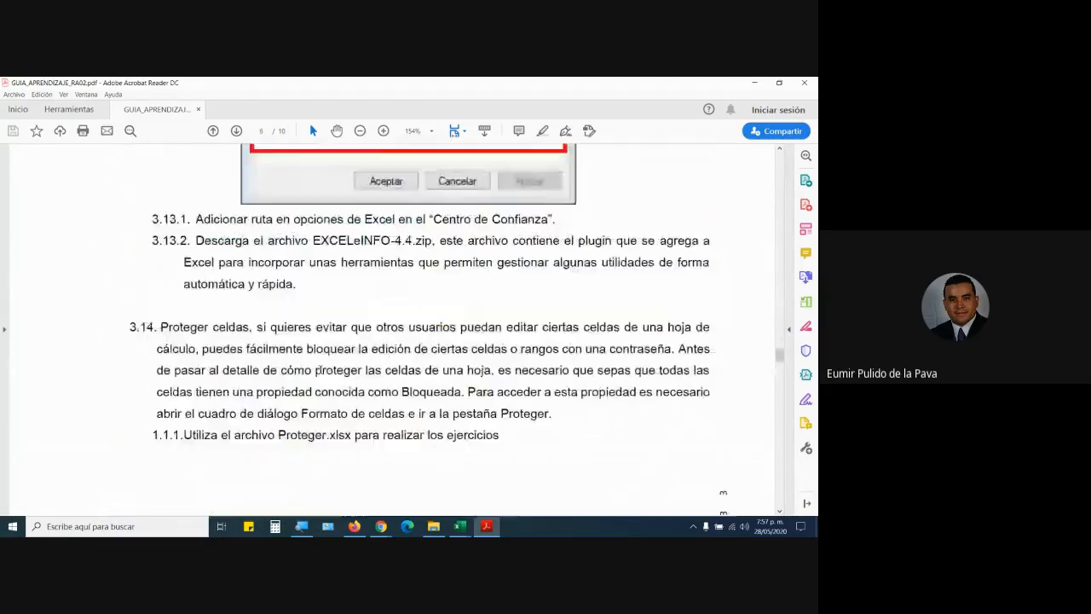
scroll(320, 374, "down", 8)
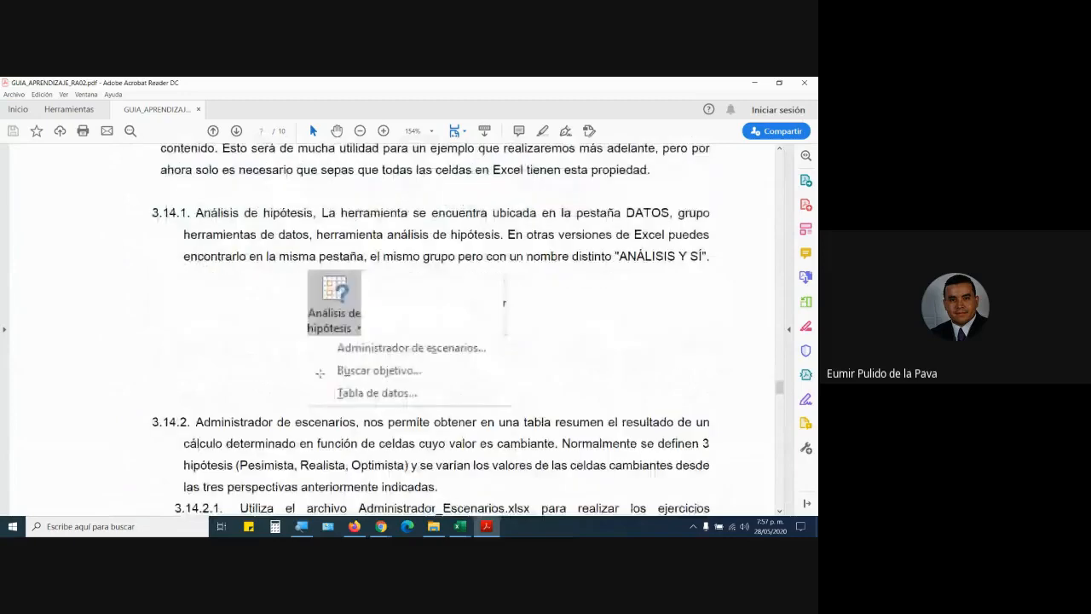
scroll(319, 372, "up", 10)
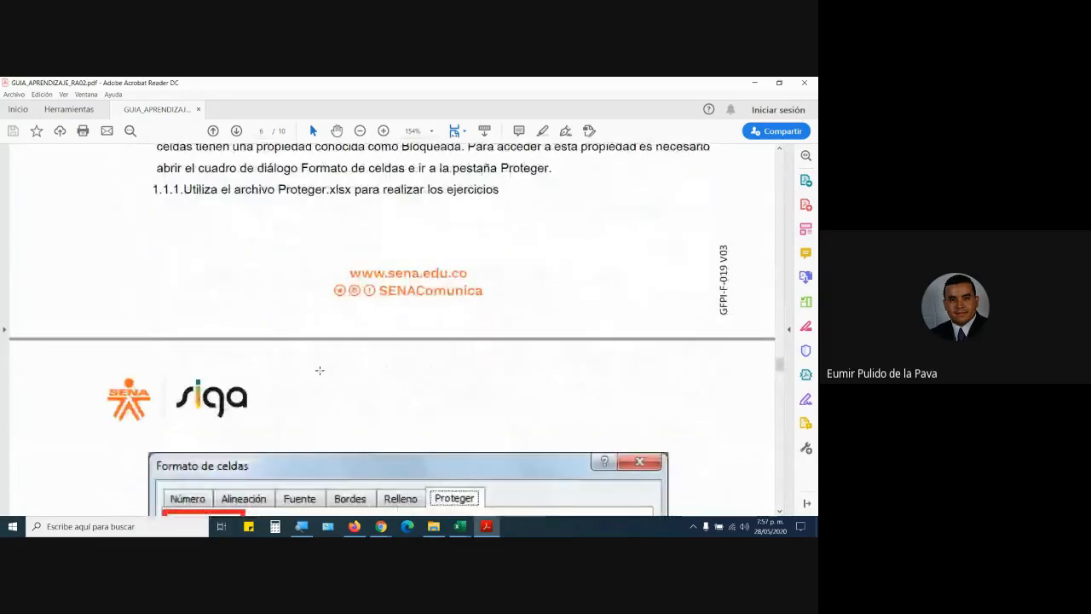
scroll(320, 370, "up", 7)
scroll(320, 369, "up", 20)
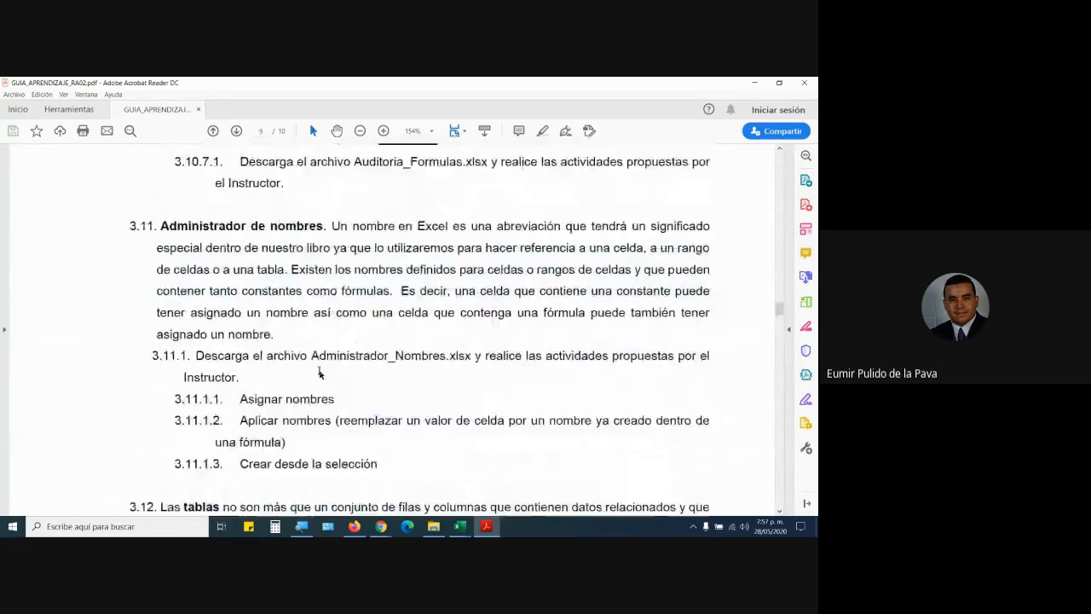
scroll(319, 372, "up", 18)
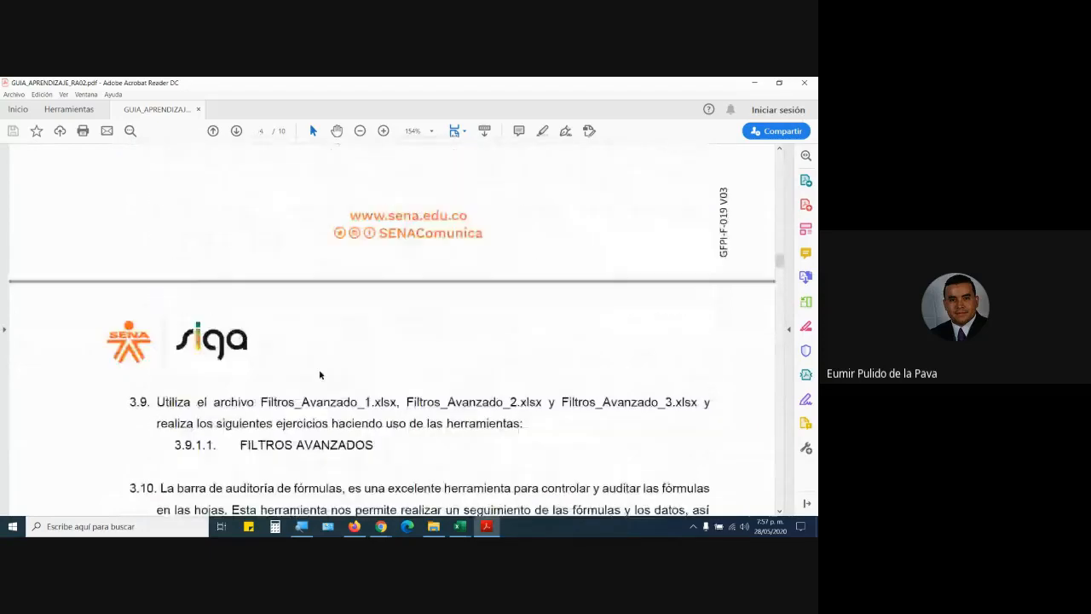
scroll(320, 373, "up", 20)
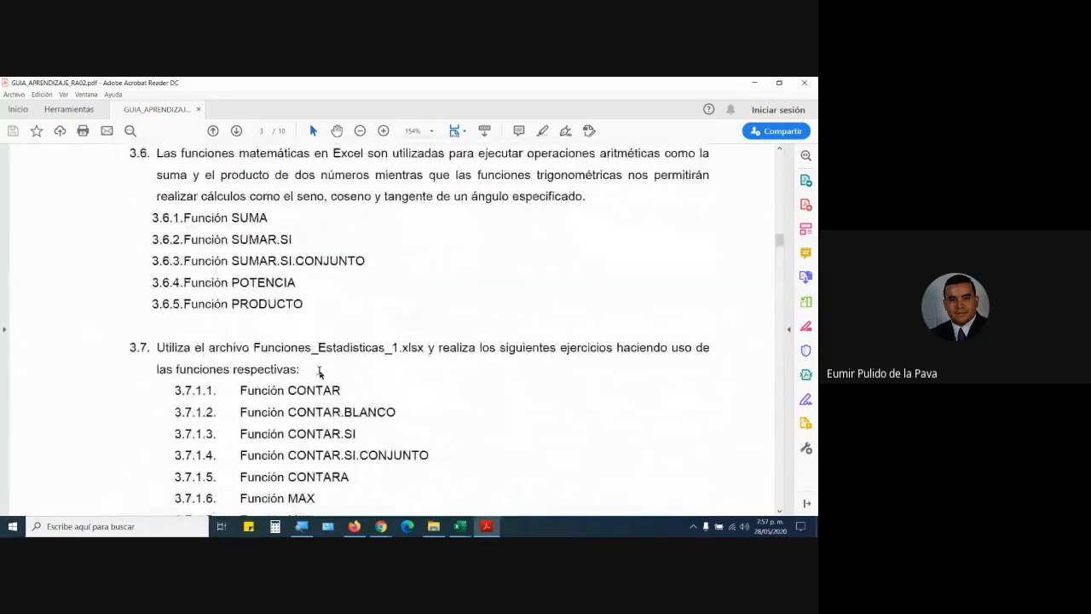
scroll(320, 368, "up", 2)
scroll(320, 373, "up", 3)
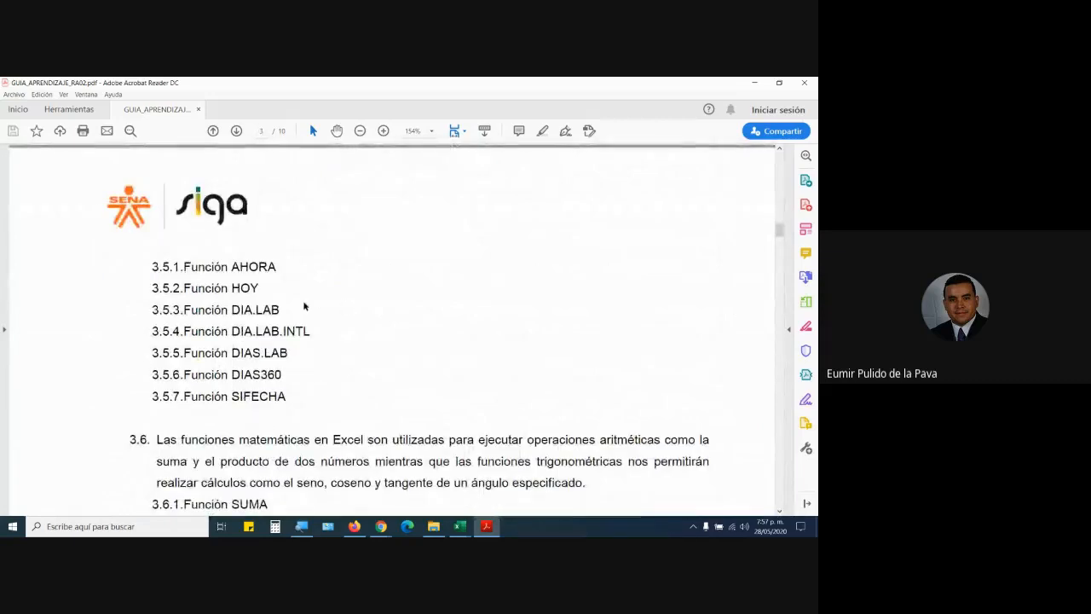
scroll(304, 306, "down", 4)
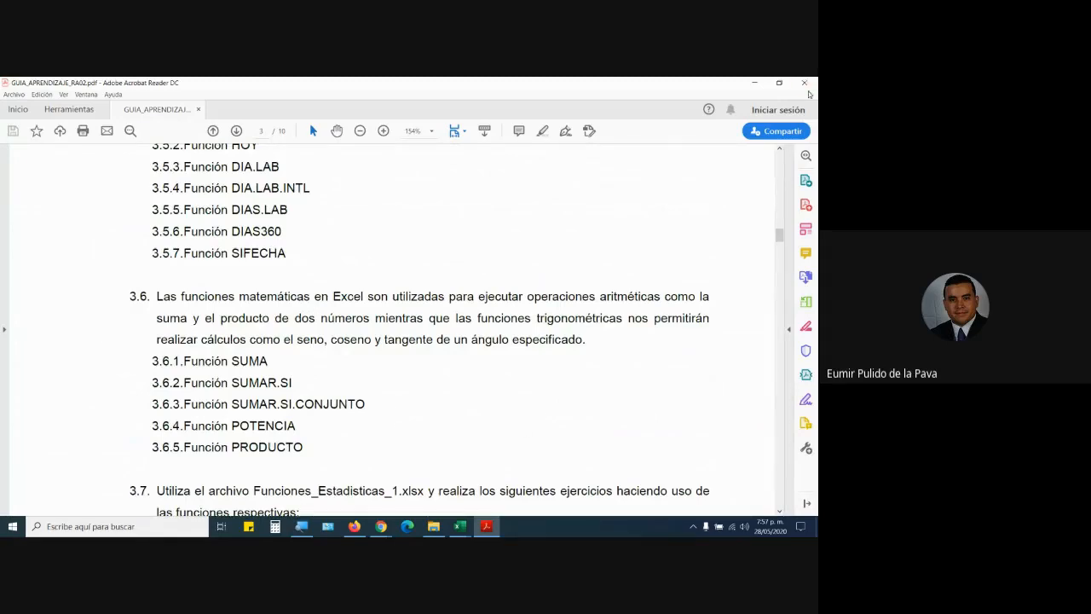
Close GUIA_APRENDIZAJE_RA02.pdf in Acrobat and switch back to the Google Meet call in Chrome.
mouse_move(487, 526)
left_click(548, 447)
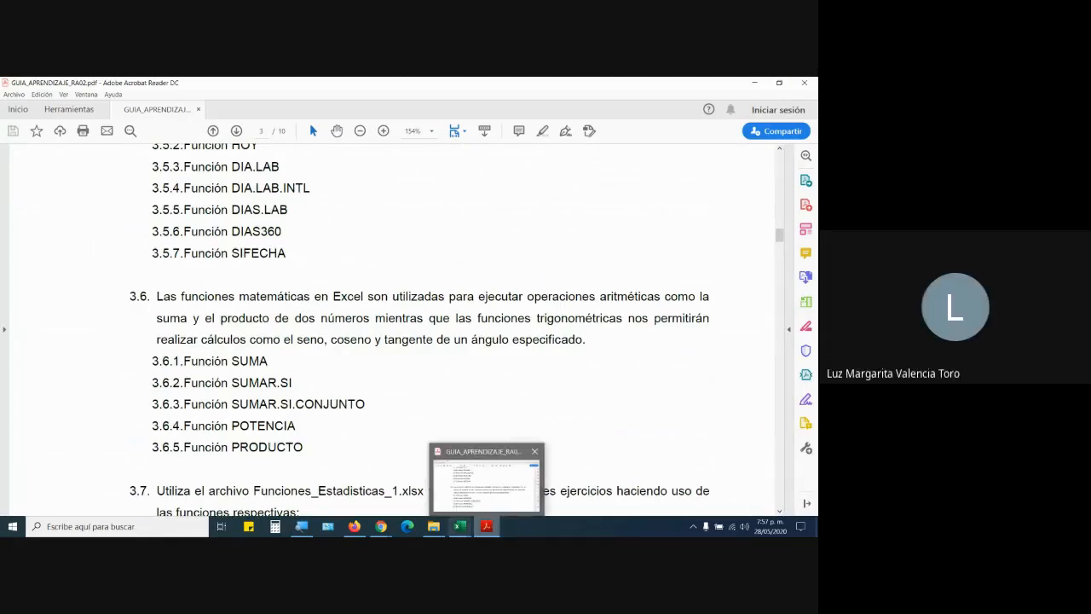
left_click(388, 531)
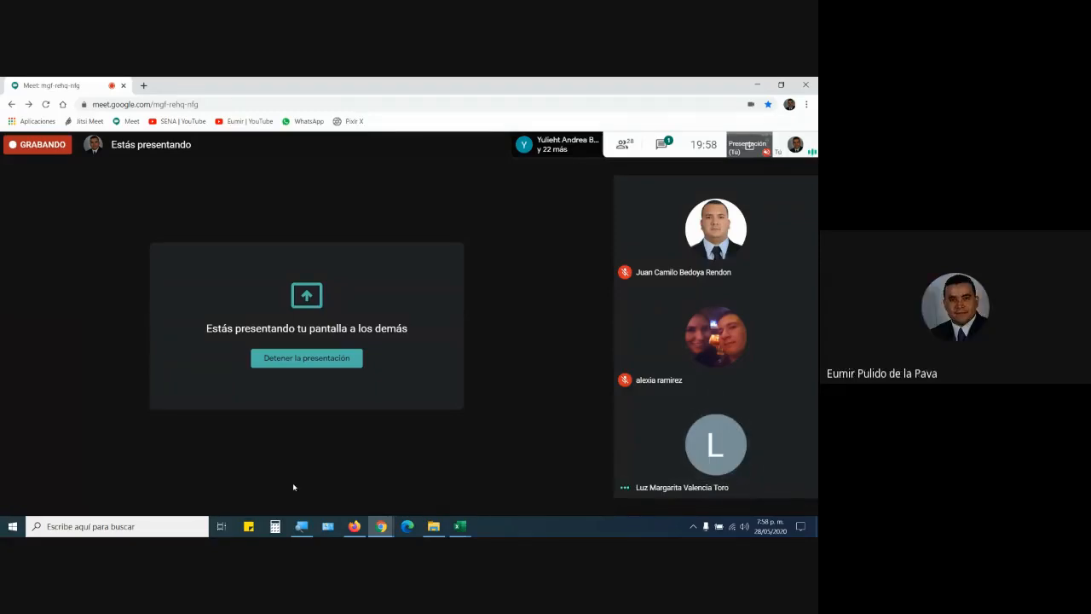
Read the meeting chat, then close Texto_en_Columnas.txt in Excel without saving.
left_click(659, 146)
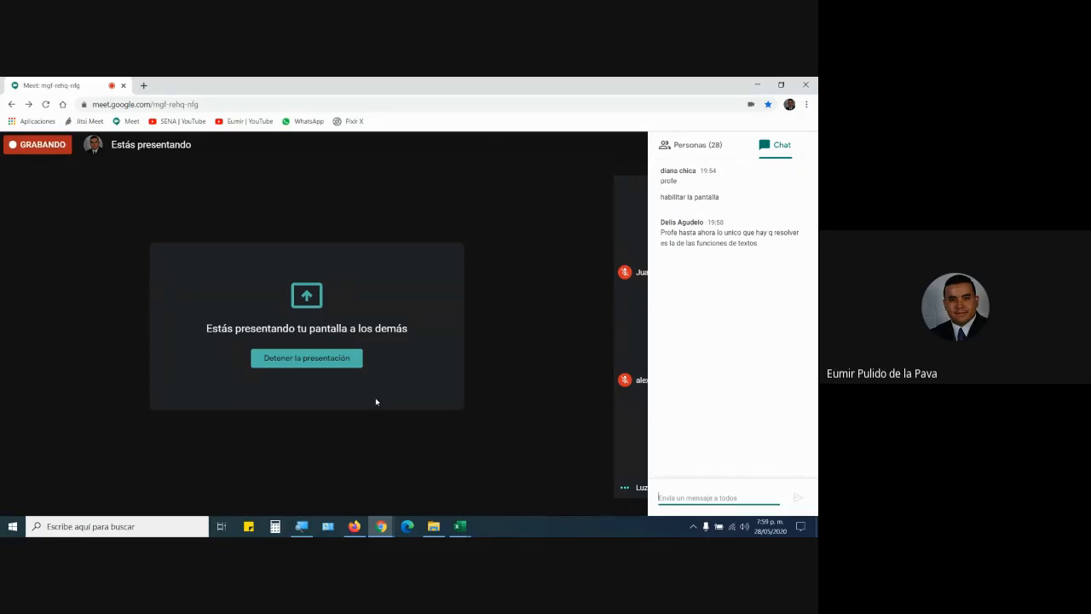
left_click(459, 526)
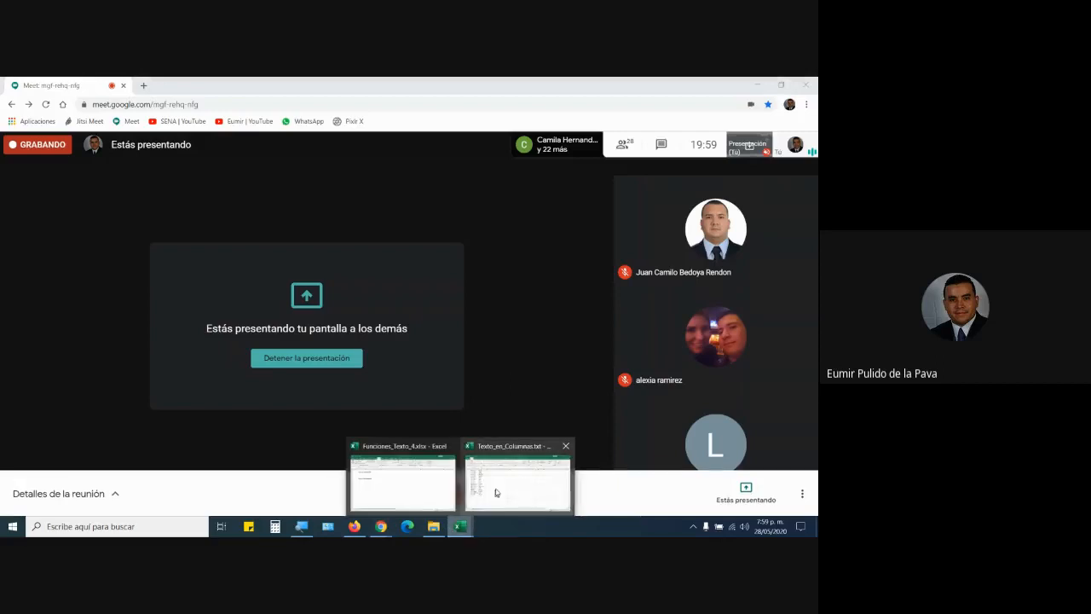
left_click(516, 474)
left_click(805, 85)
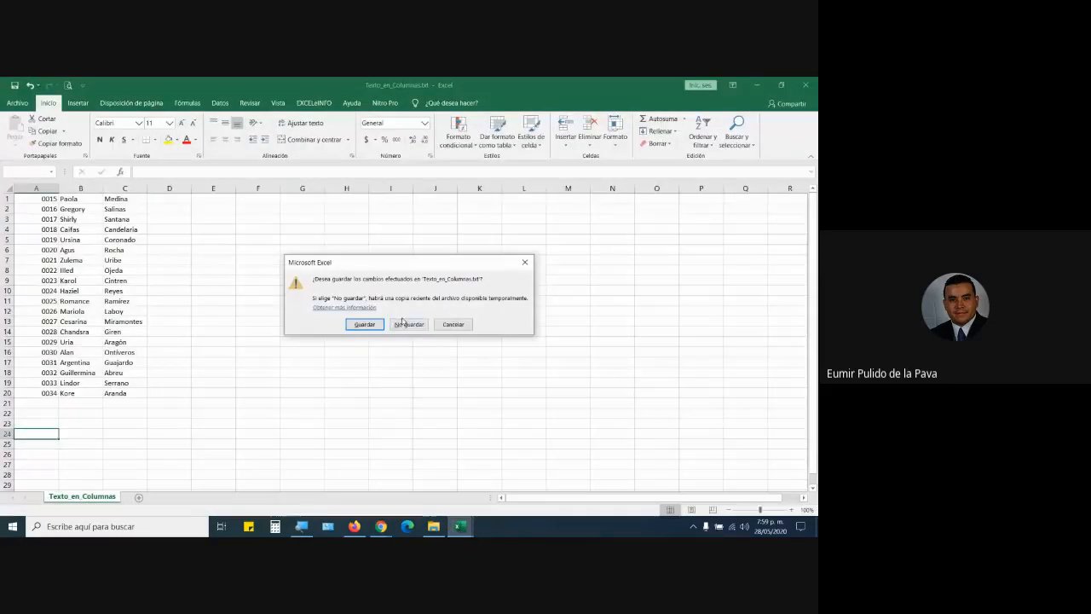
left_click(399, 323)
Close Funciones_Texto_4.xlsx without saving and stop presenting the screen in Meet.
left_click(805, 84)
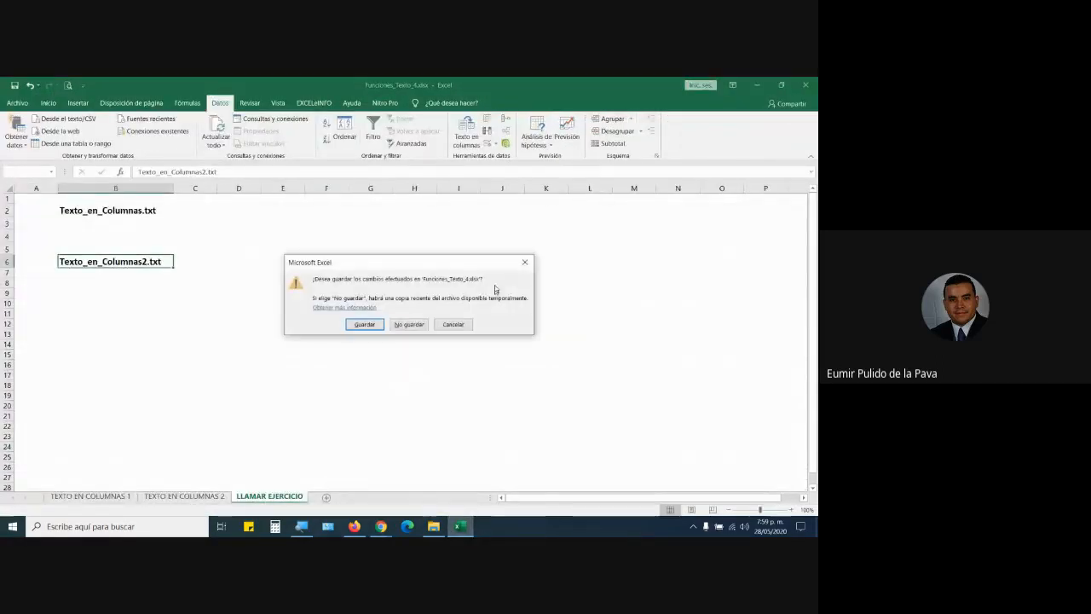
left_click(409, 324)
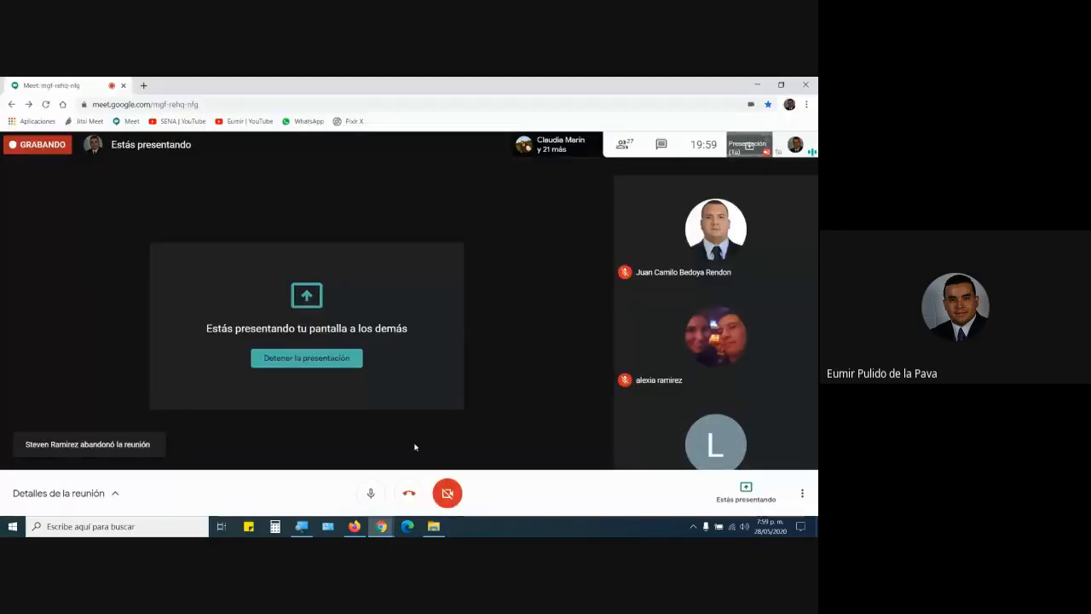
left_click(338, 364)
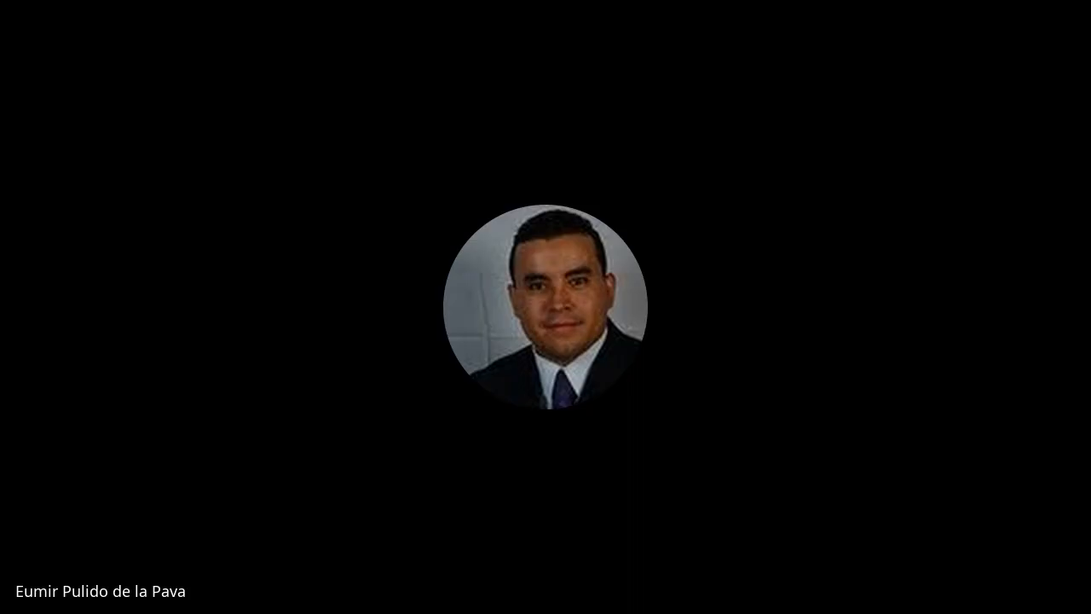